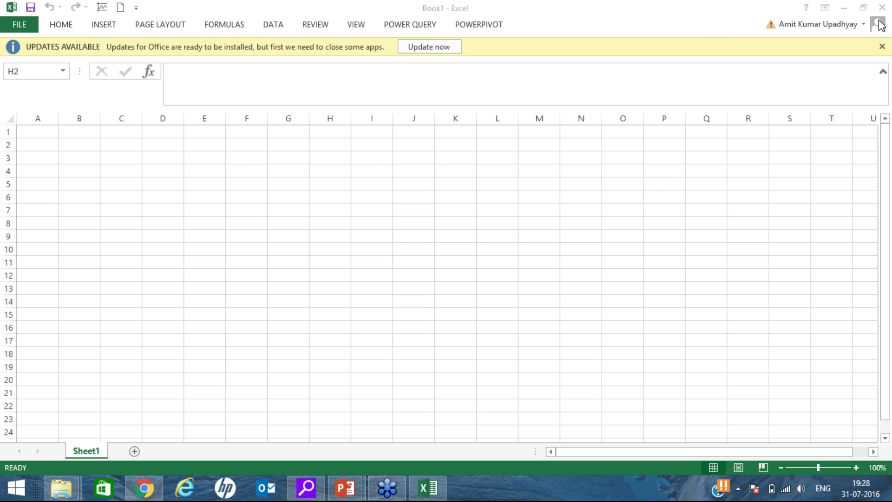
# Dismiss the notification bar about available Office updates
pyautogui.click(883, 47)
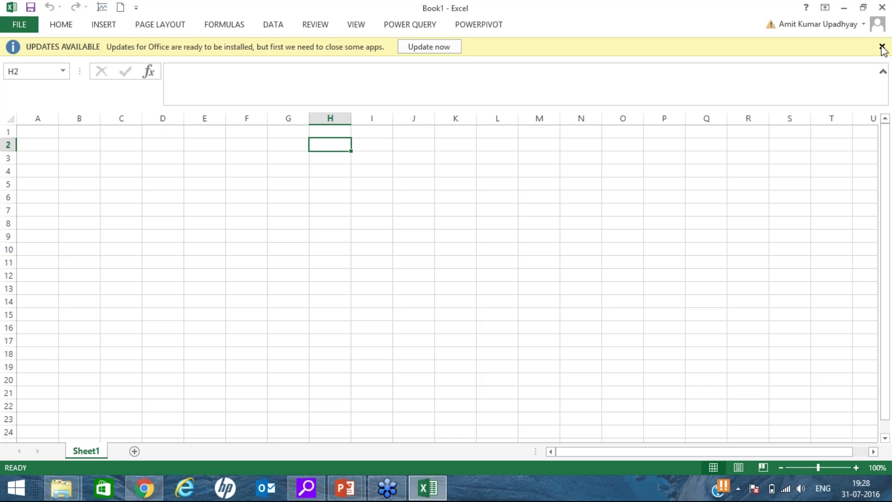
pyautogui.click(882, 46)
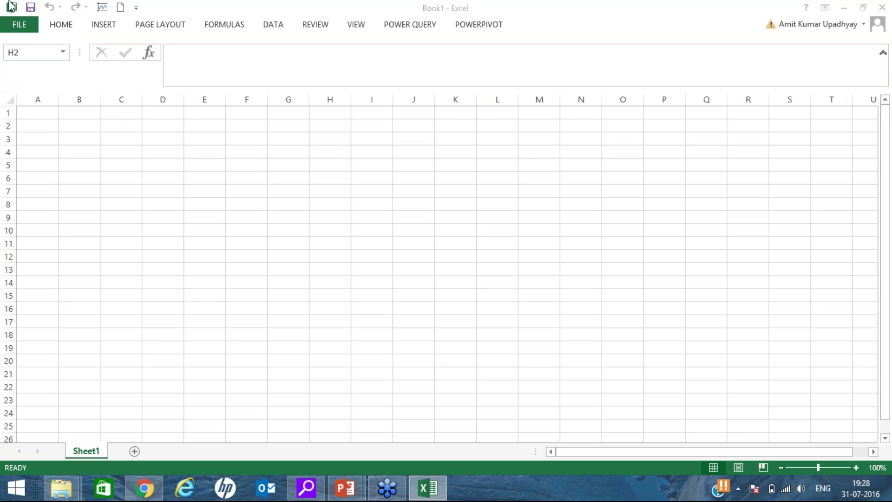
# Open the Excel Options dialog to view the general settings
pyautogui.click(22, 26)
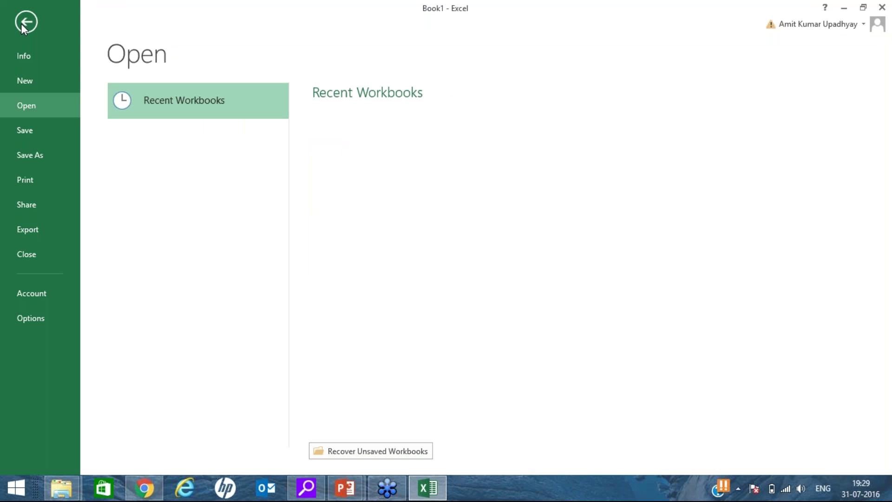
pyautogui.click(24, 27)
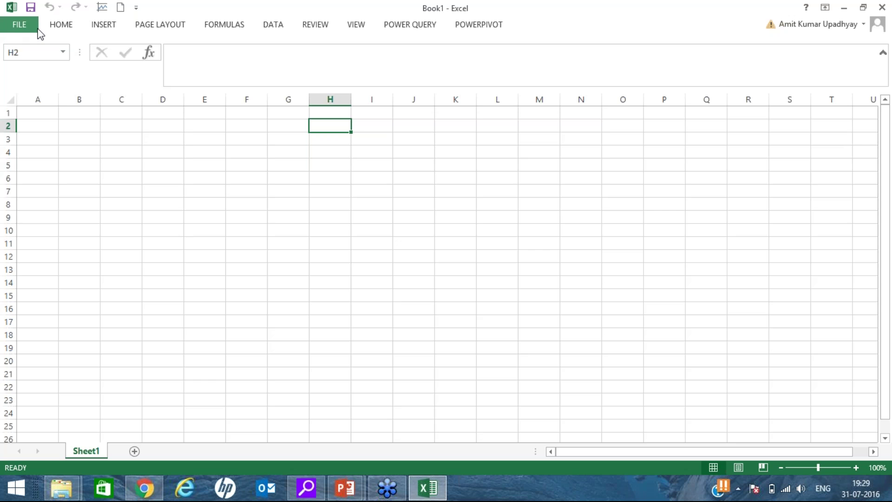
pyautogui.click(19, 26)
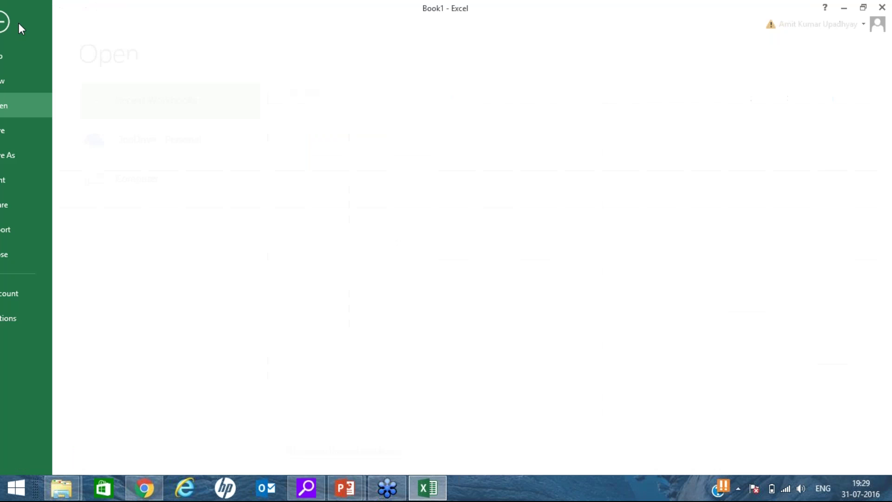
pyautogui.click(40, 319)
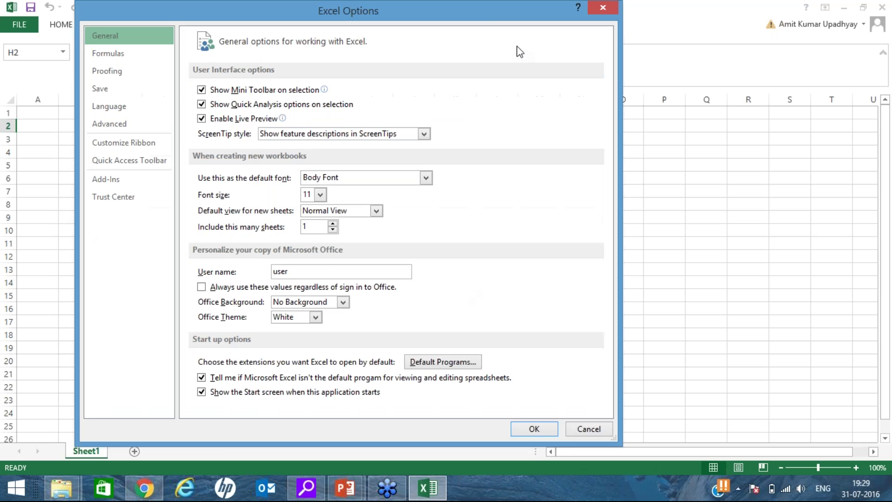
pyautogui.moveTo(490, 7); pyautogui.dragTo(519, 8)
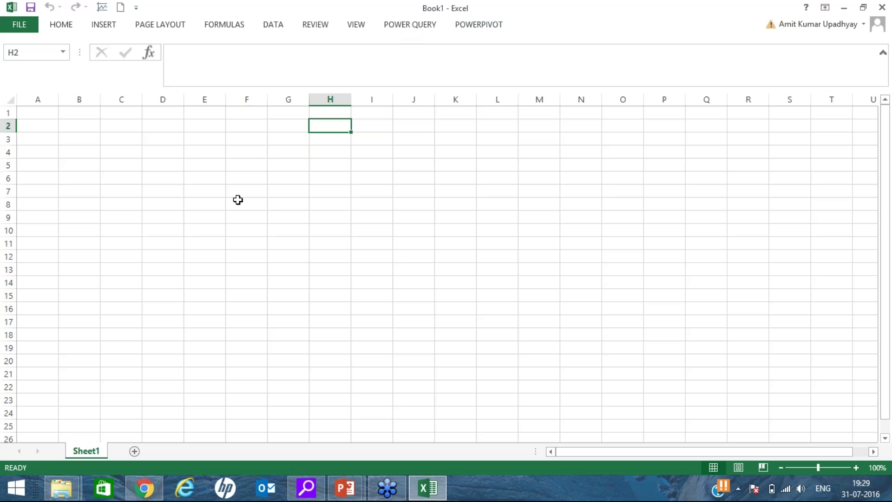
pyautogui.press('Left')
pyautogui.press('Left')
pyautogui.press('Left')
pyautogui.press('Down')
pyautogui.press('Down')
pyautogui.press('Down')
pyautogui.click(197, 154)
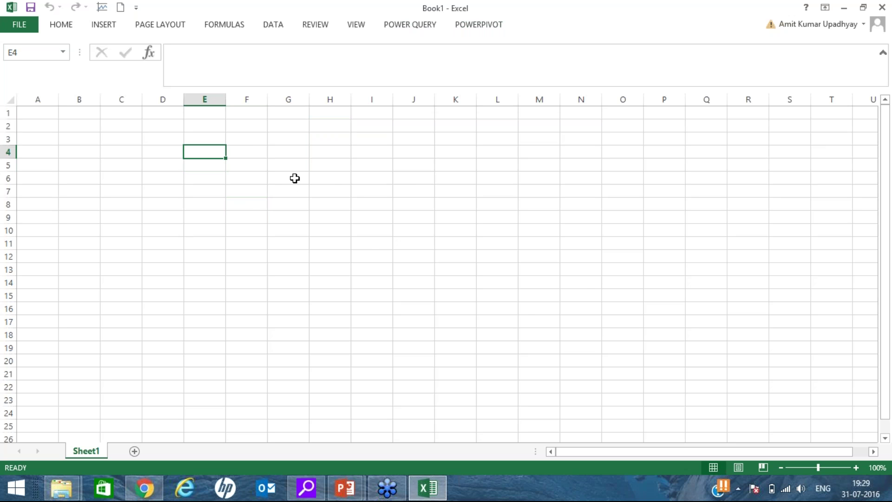
# Open the COM add-ins list from the Excel add-in options, check the Power add-ins and accept the list
pyautogui.click(18, 25)
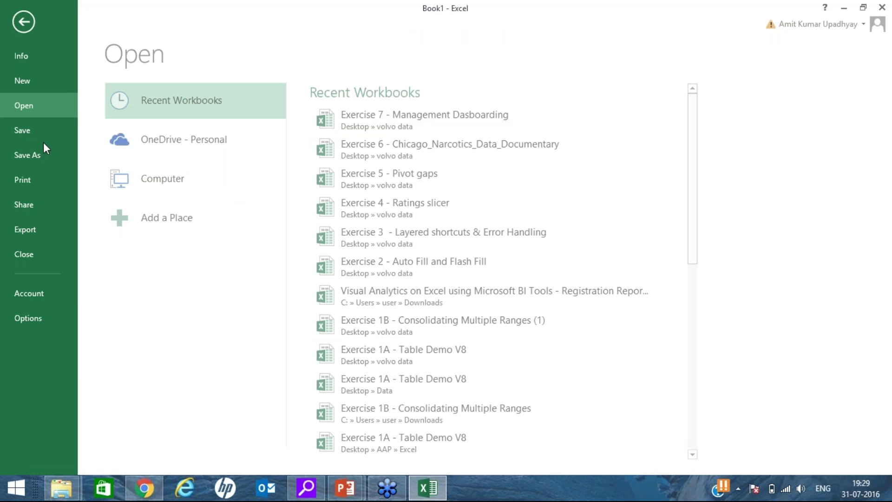
pyautogui.press('Escape')
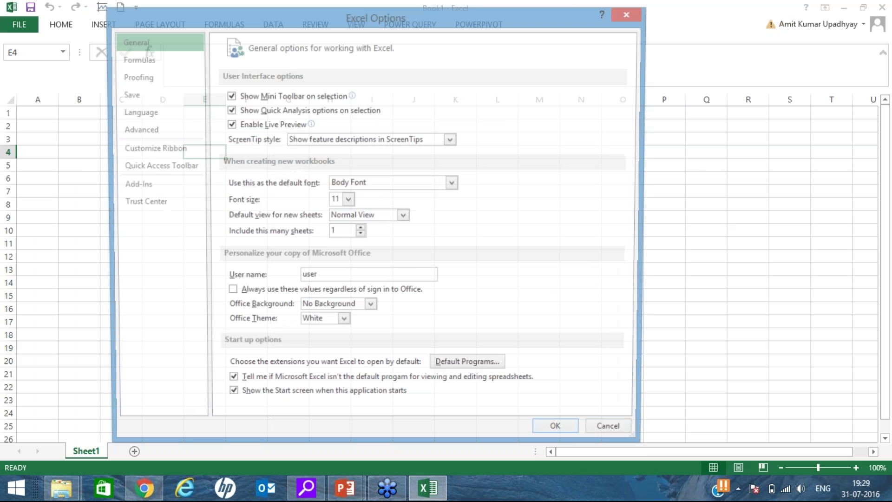
pyautogui.click(132, 184)
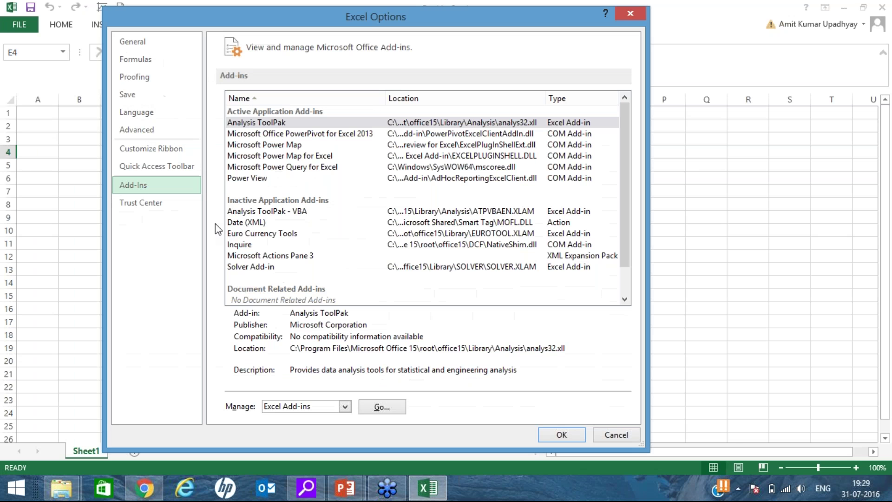
pyautogui.click(344, 407)
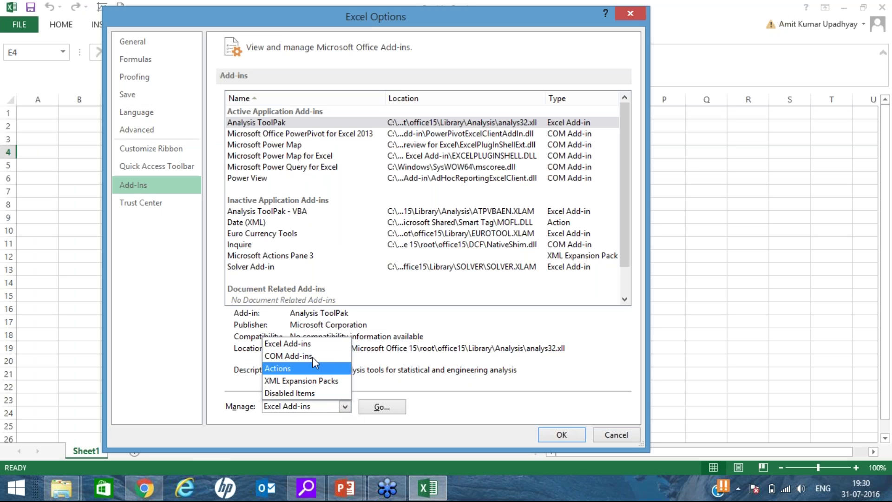
pyautogui.click(333, 427)
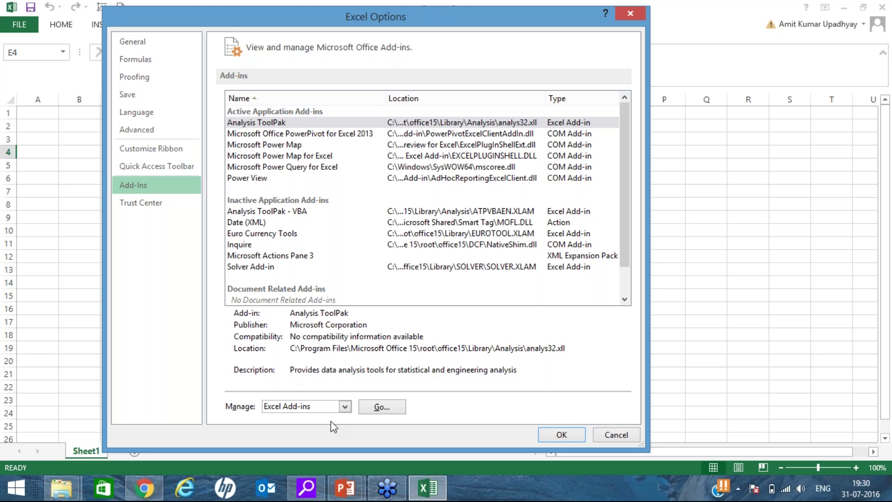
pyautogui.click(388, 411)
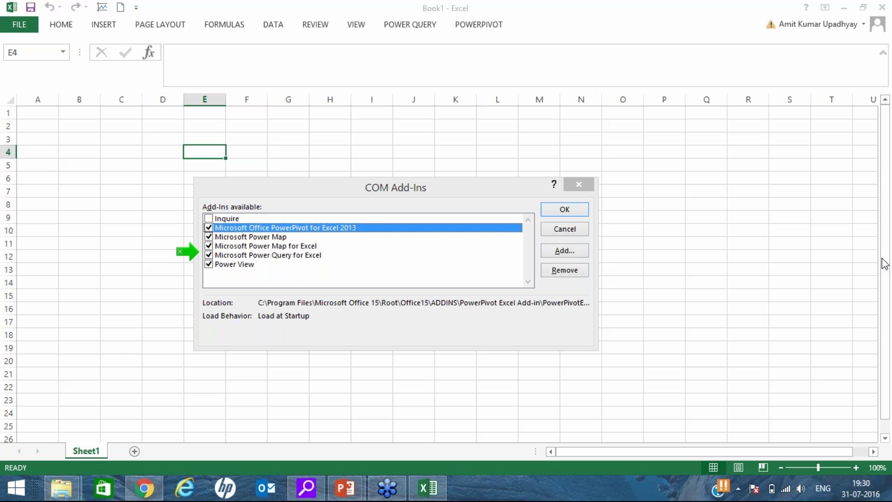
pyautogui.rightClick(800, 347)
pyautogui.click(798, 339)
pyautogui.click(564, 210)
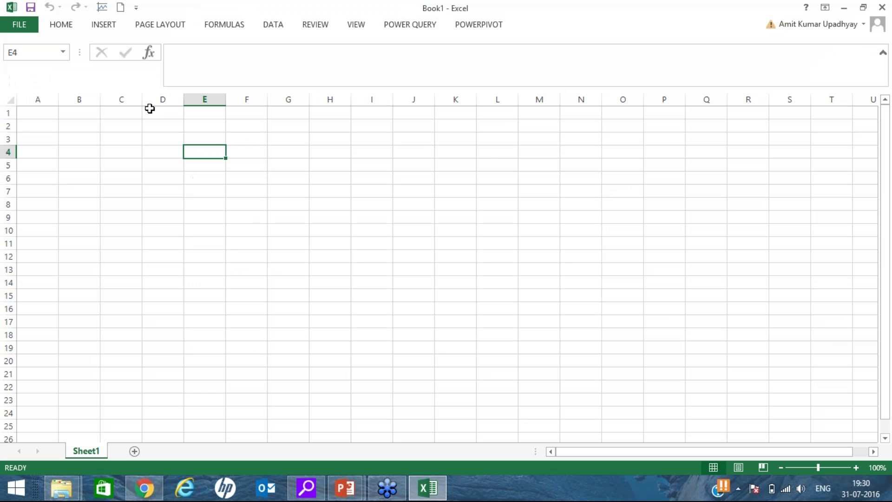
pyautogui.click(801, 299)
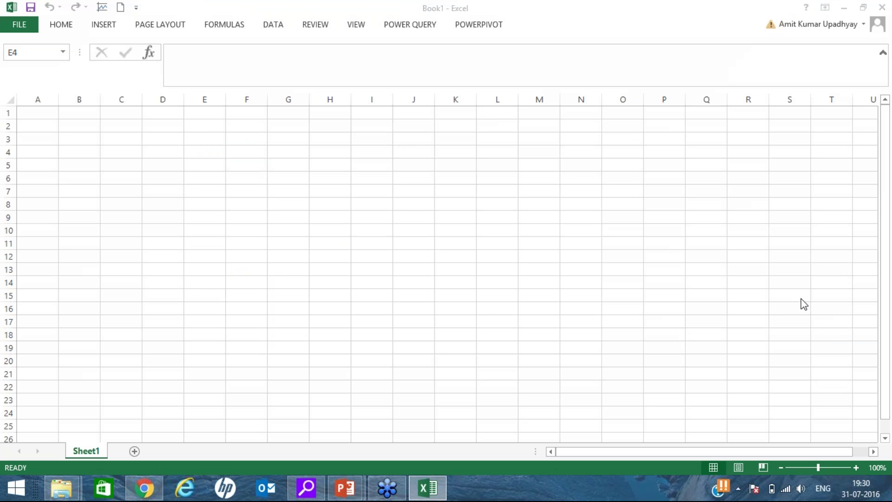
pyautogui.rightClick(789, 315)
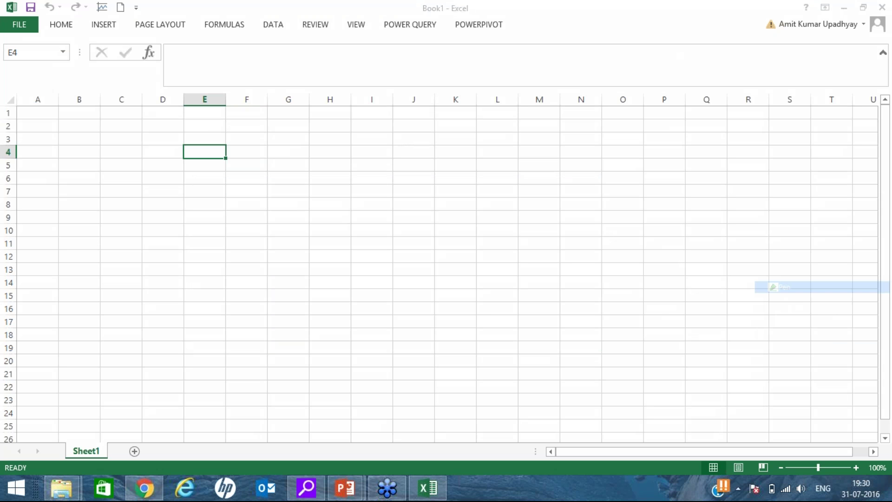
pyautogui.click(783, 287)
pyautogui.moveTo(425, 8)
pyautogui.mouseDown()
pyautogui.moveTo(378, 26)
pyautogui.moveTo(444, 29)
pyautogui.moveTo(424, 10)
pyautogui.mouseUp()
pyautogui.moveTo(491, 9)
pyautogui.mouseDown()
pyautogui.moveTo(508, 34)
pyautogui.moveTo(494, 12)
pyautogui.mouseUp()
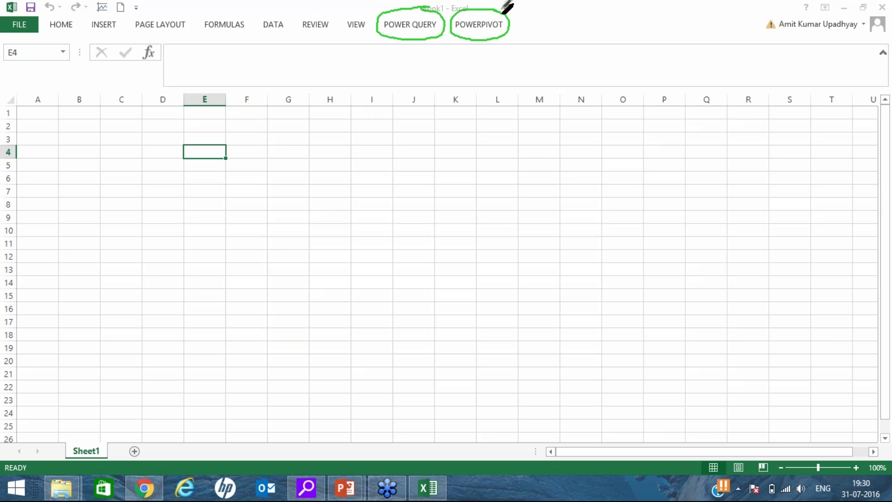
pyautogui.click(523, 26)
pyautogui.moveTo(523, 26); pyautogui.dragTo(604, 26)
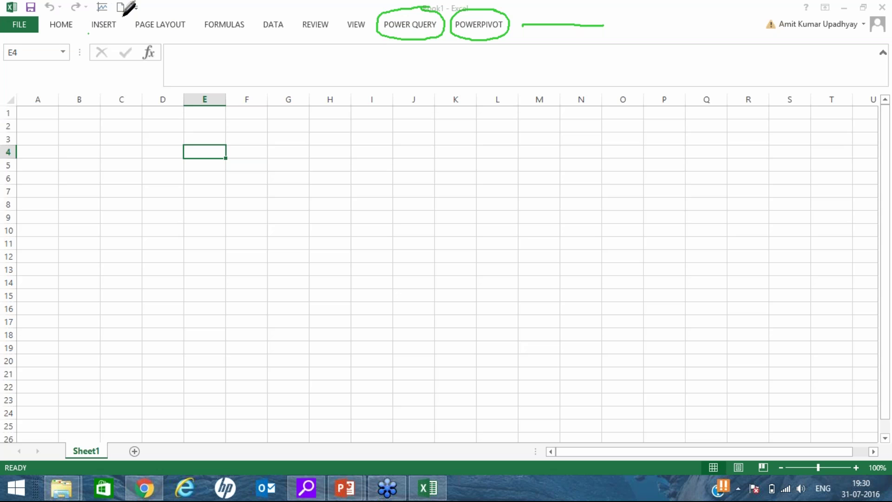
pyautogui.moveTo(118, 11)
pyautogui.mouseDown()
pyautogui.moveTo(86, 29)
pyautogui.moveTo(122, 21)
pyautogui.moveTo(114, 10)
pyautogui.mouseUp()
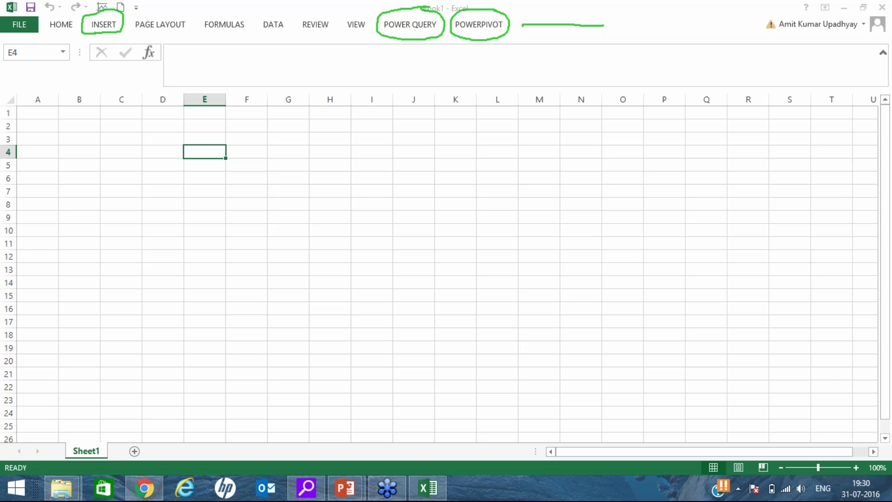
pyautogui.press('Escape')
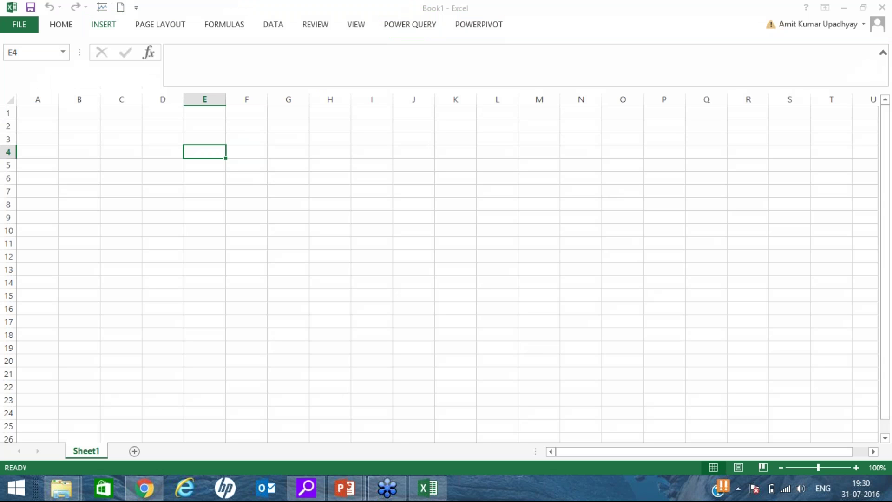
# Display the Power Map launch options among the insert commands, then dismiss them
pyautogui.click(112, 31)
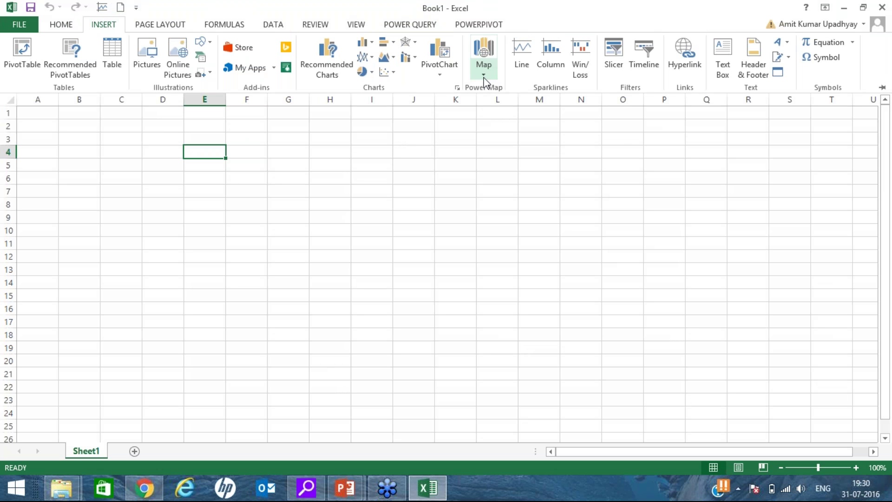
pyautogui.click(484, 70)
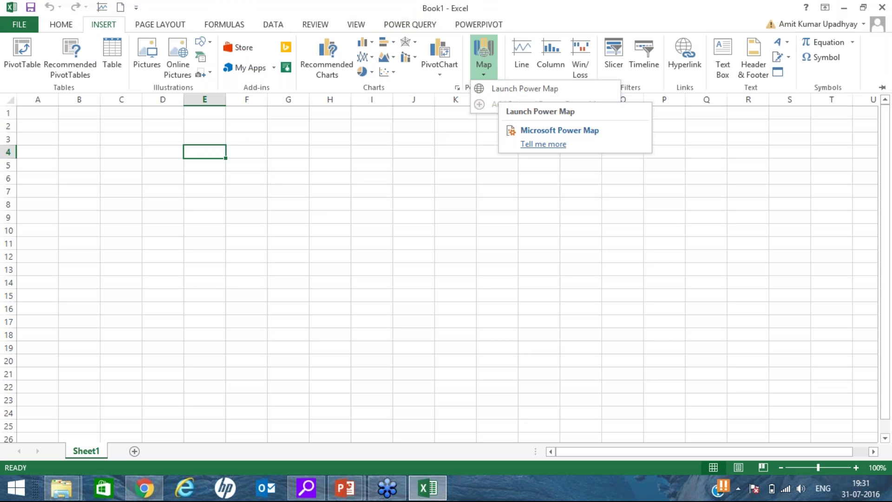
pyautogui.click(426, 274)
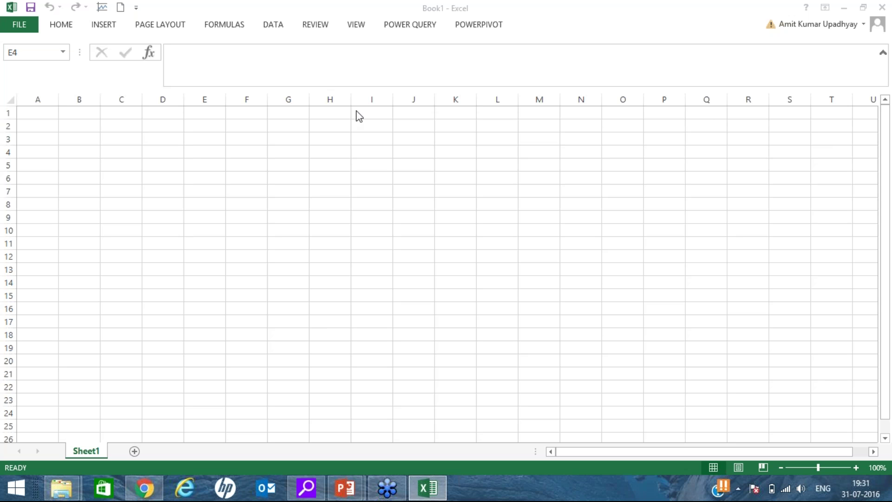
# Open the recent workbook Exercise 6 - Chicago_Narcotics_Data_Documentary
pyautogui.click(142, 97)
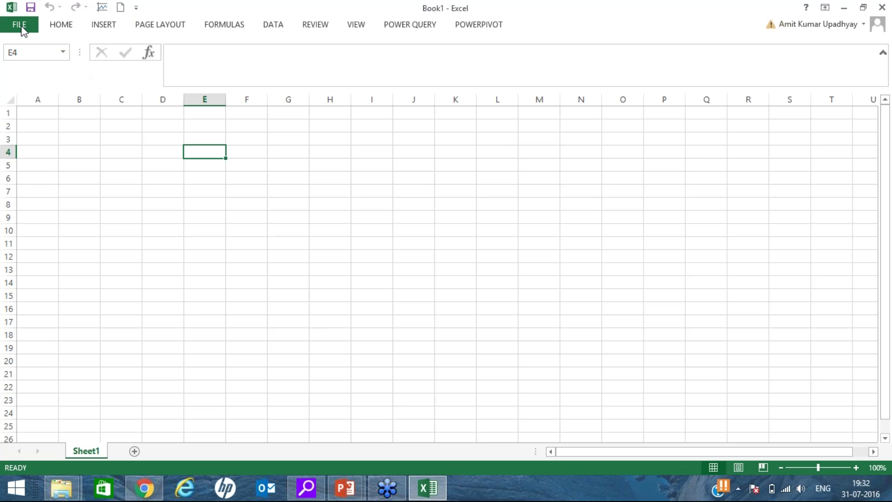
pyautogui.hotkey('ctrl', 'o')
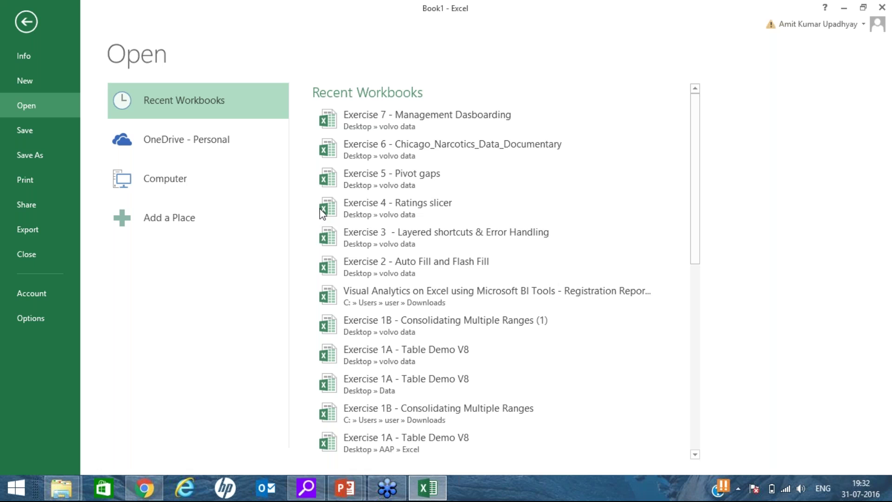
pyautogui.click(469, 149)
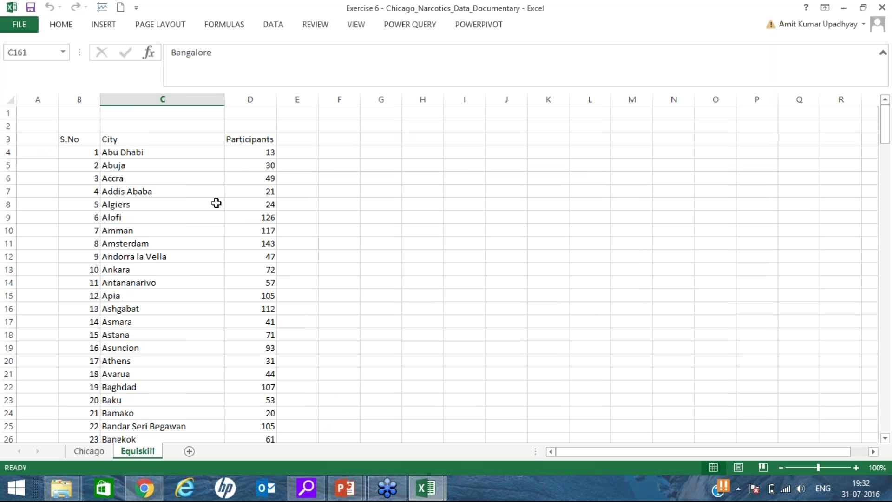
# Examine the Chicago sheet's narcotics records from the first row to the last and across all columns, returning to the first row
pyautogui.click(91, 452)
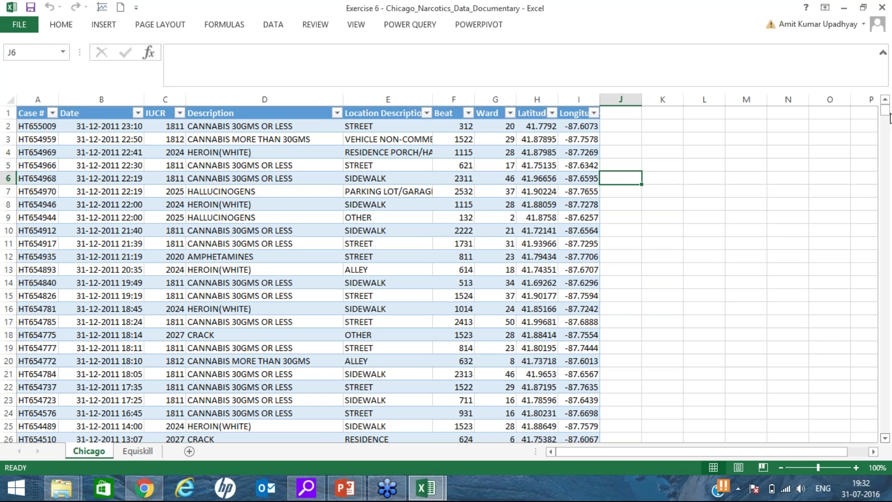
pyautogui.moveTo(886, 115); pyautogui.dragTo(889, 439)
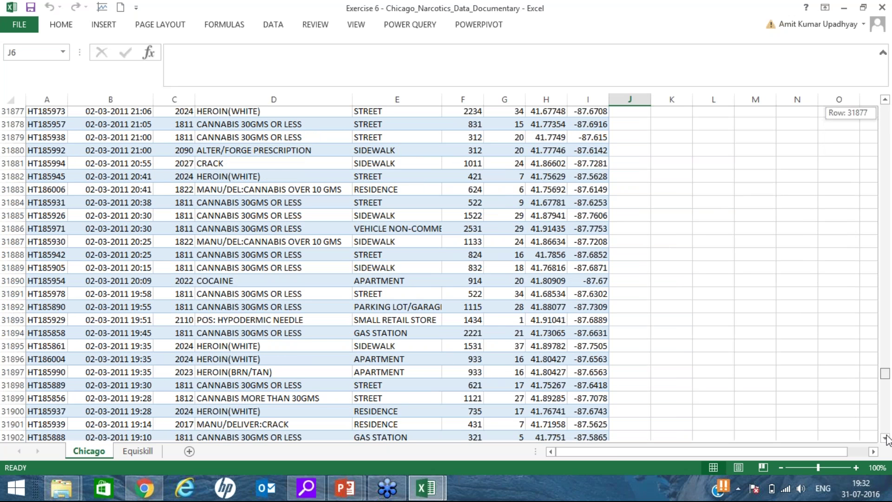
pyautogui.moveTo(888, 439); pyautogui.dragTo(888, 440)
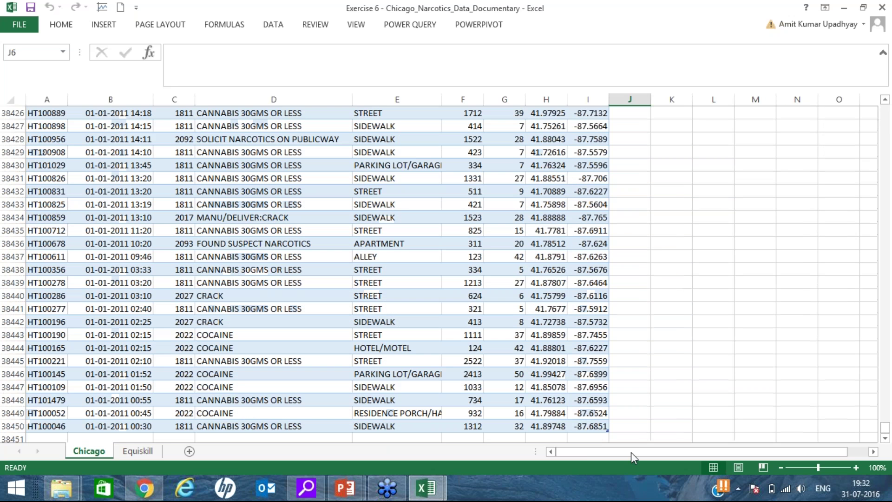
pyautogui.click(276, 426)
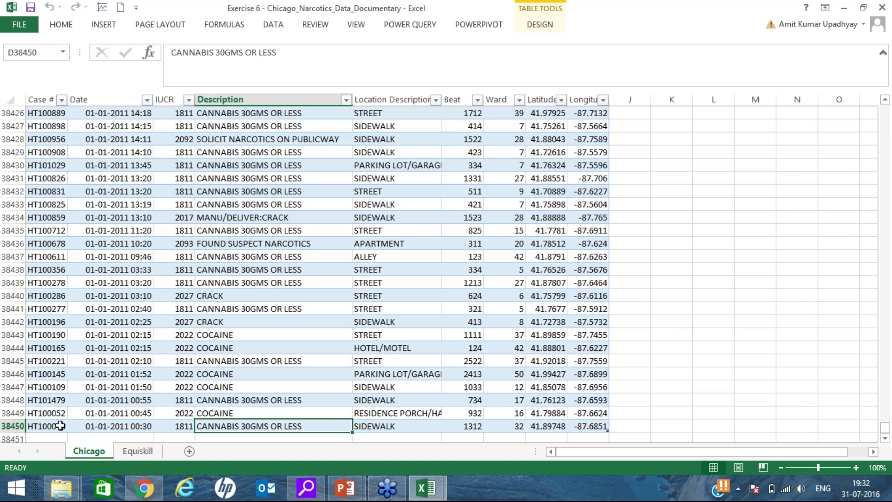
pyautogui.click(60, 426)
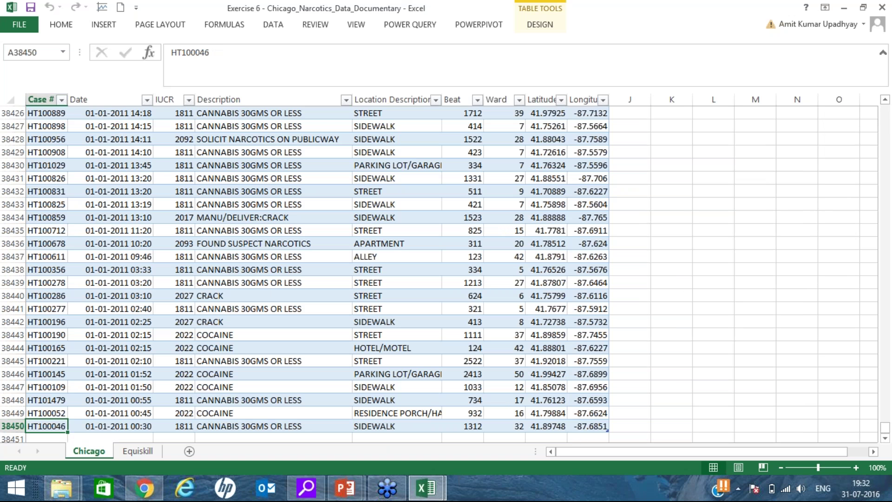
pyautogui.click(587, 426)
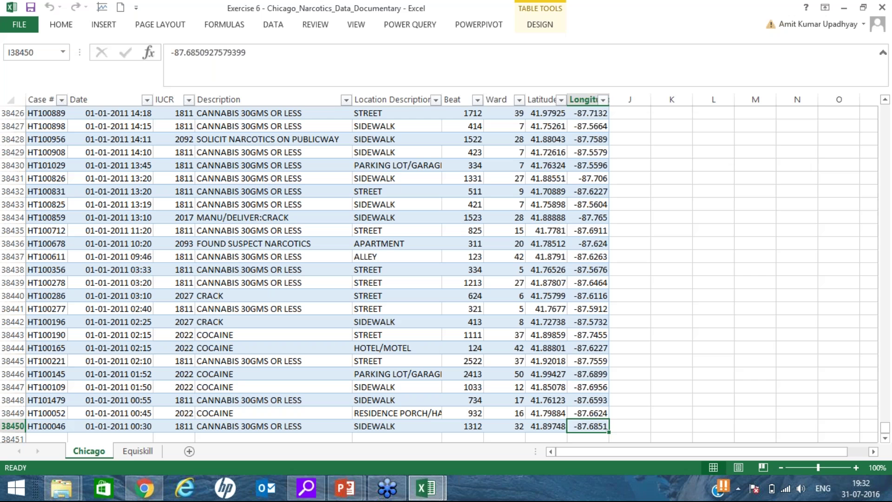
pyautogui.hotkey('ctrl', 'Left')
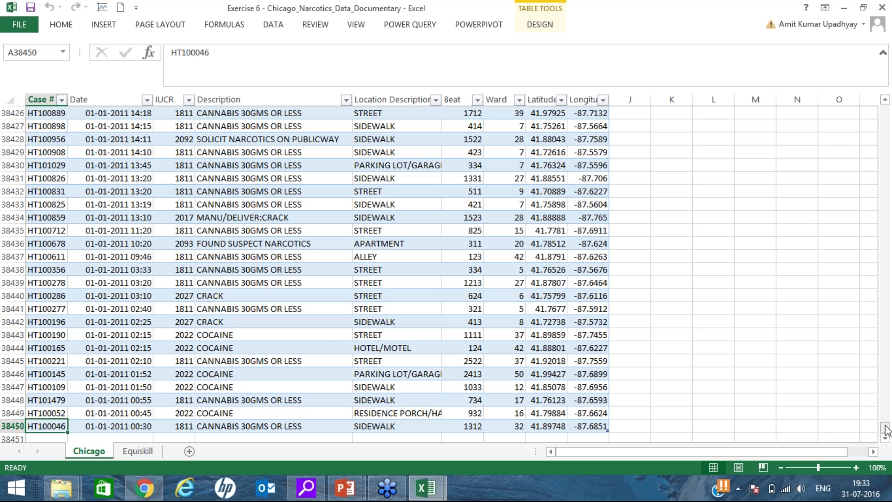
pyautogui.moveTo(886, 430); pyautogui.dragTo(891, 344)
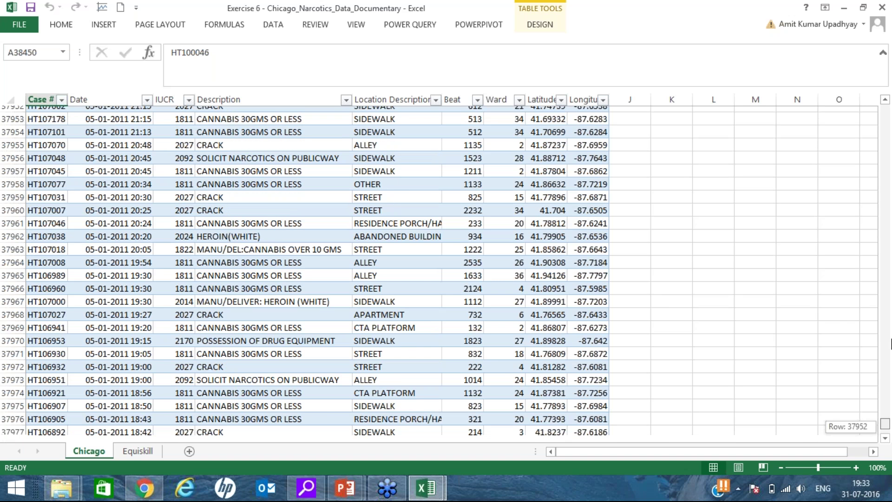
pyautogui.moveTo(890, 343); pyautogui.dragTo(881, 106)
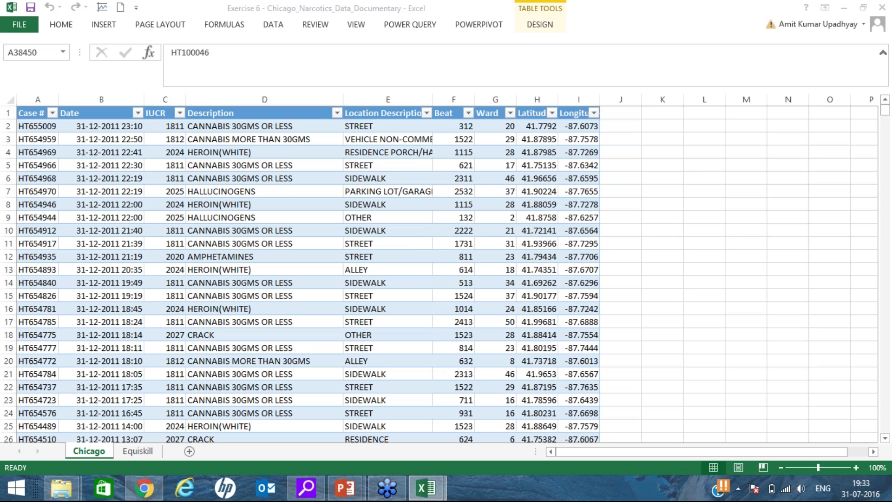
# Mark the Latitude, Longitude and Case # column headers with the yellow highlighter
pyautogui.hotkey('ctrl', 'h')
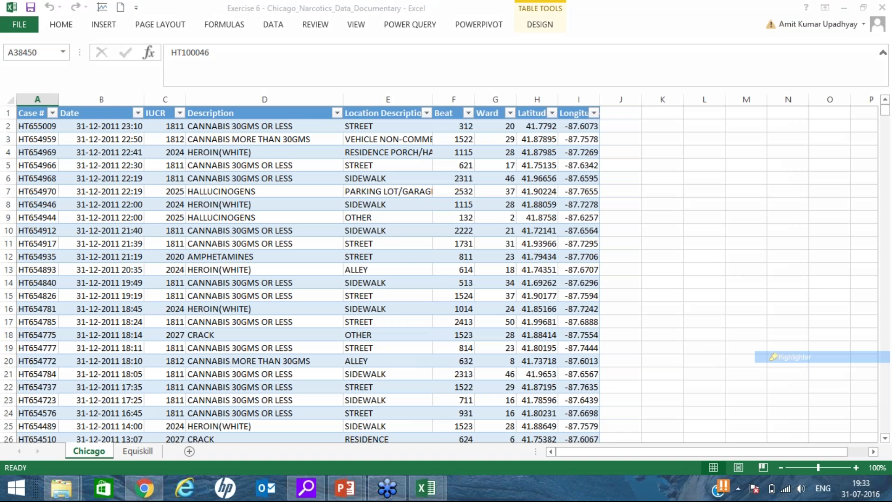
pyautogui.moveTo(526, 96); pyautogui.dragTo(566, 63)
pyautogui.moveTo(564, 98); pyautogui.dragTo(602, 70)
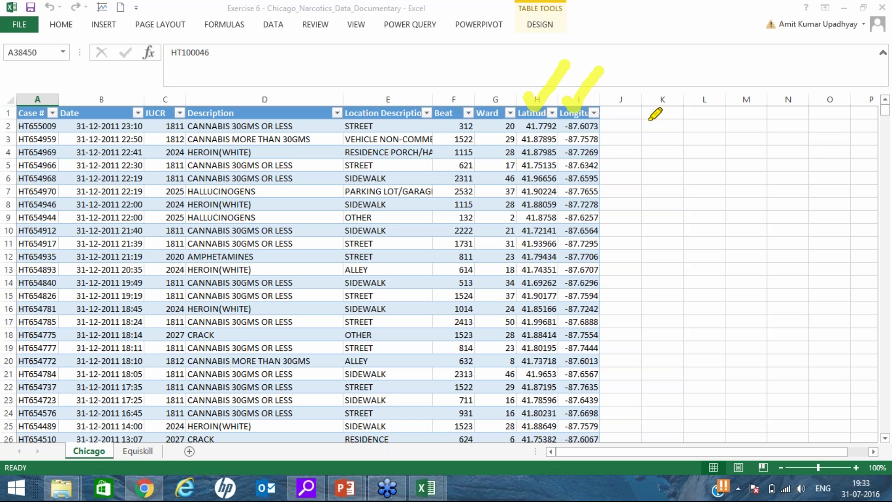
pyautogui.click(24, 96)
pyautogui.moveTo(32, 99); pyautogui.dragTo(52, 78)
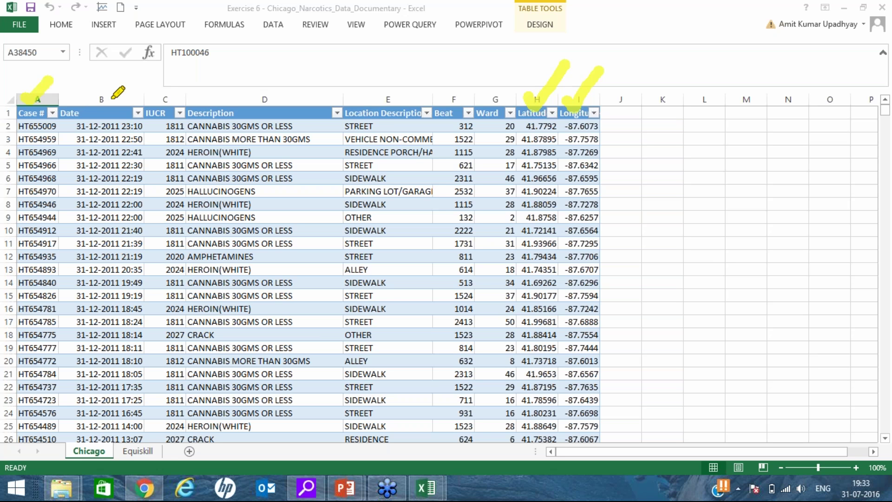
# Highlight the Date, IUCR, Description, Location Description, Beat and Ward columns, and erase the marks
pyautogui.click(88, 103)
pyautogui.moveTo(99, 116); pyautogui.dragTo(128, 82)
pyautogui.click(71, 124)
pyautogui.click(145, 126)
pyautogui.click(158, 125)
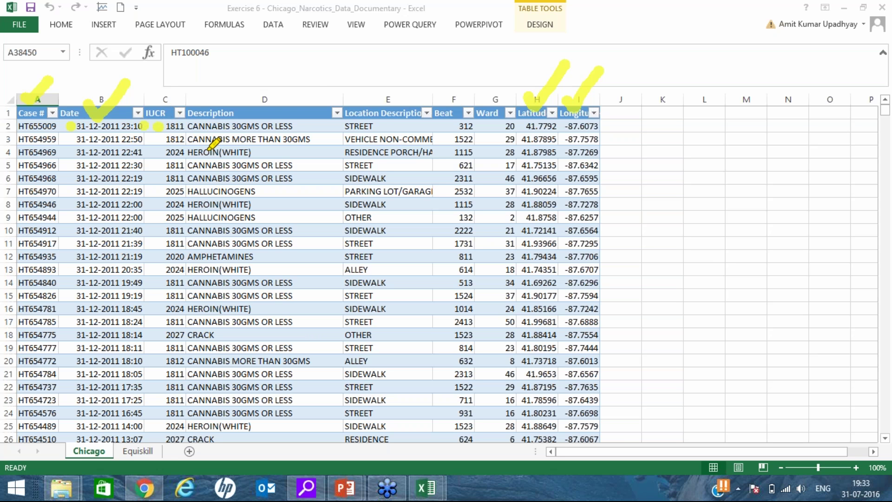
pyautogui.click(300, 126)
pyautogui.click(379, 126)
pyautogui.click(441, 100)
pyautogui.click(481, 101)
pyautogui.rightClick(807, 385)
pyautogui.click(796, 397)
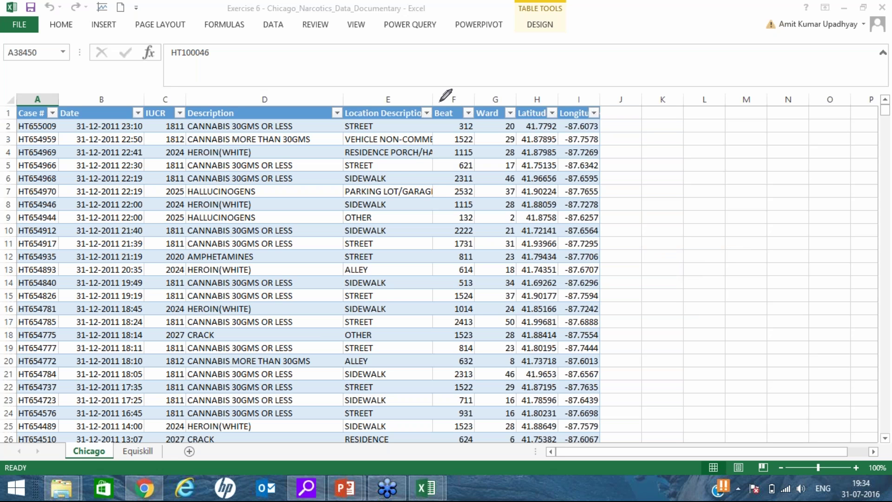
# Circle the Ward header with the red pen, sketch an irregular area outline above it and tick the Ward column
pyautogui.moveTo(489, 98)
pyautogui.mouseDown()
pyautogui.moveTo(479, 123)
pyautogui.moveTo(501, 105)
pyautogui.mouseUp()
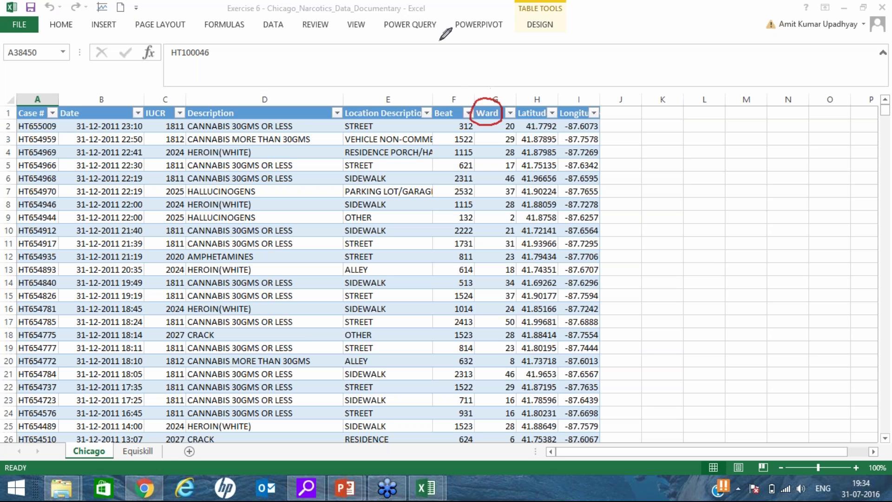
pyautogui.moveTo(439, 53)
pyautogui.mouseDown()
pyautogui.moveTo(423, 74)
pyautogui.moveTo(527, 71)
pyautogui.moveTo(441, 49)
pyautogui.mouseUp()
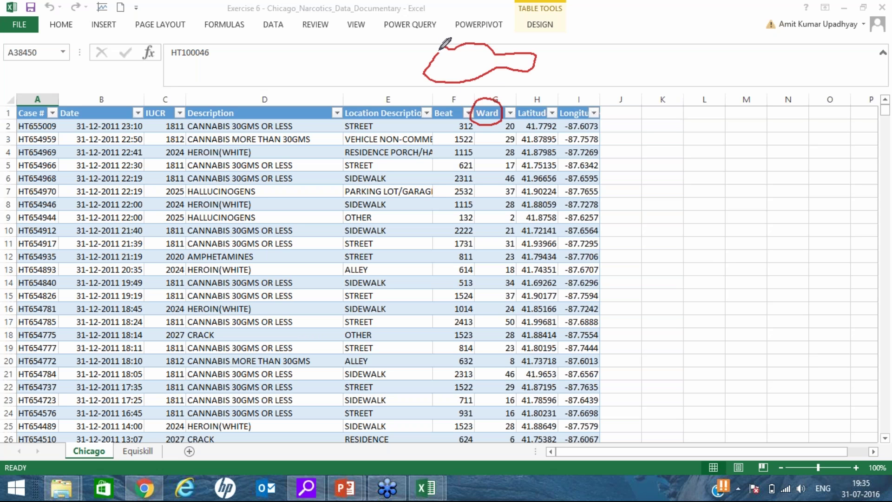
pyautogui.moveTo(528, 59)
pyautogui.mouseDown()
pyautogui.moveTo(593, 49)
pyautogui.moveTo(587, 53)
pyautogui.mouseUp()
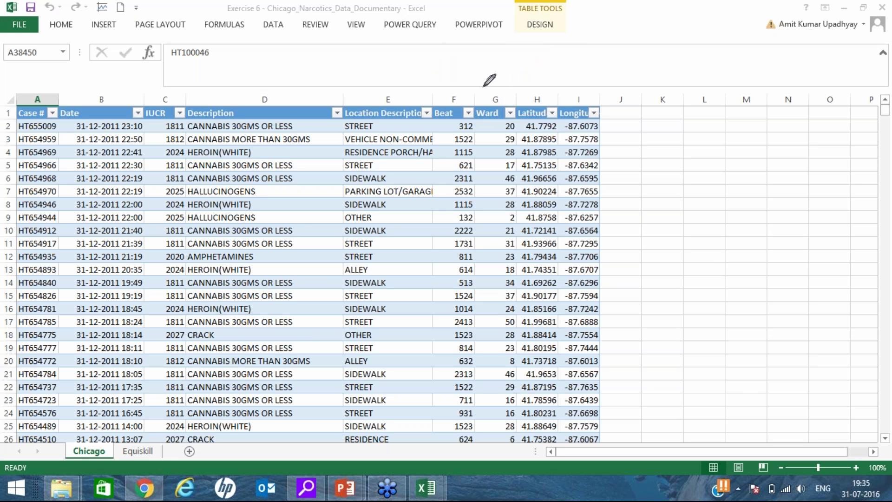
pyautogui.moveTo(483, 83); pyautogui.dragTo(492, 80)
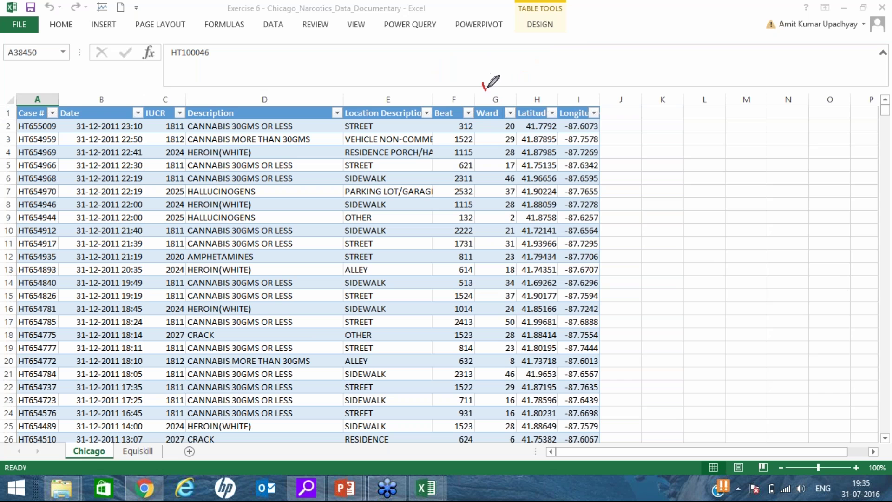
# Tick the Beat column in red and sketch back-and-forth arrows between two points above the table
pyautogui.click(438, 90)
pyautogui.moveTo(444, 95); pyautogui.dragTo(452, 80)
pyautogui.press('Escape')
pyautogui.moveTo(445, 88); pyautogui.dragTo(454, 83)
pyautogui.moveTo(386, 56); pyautogui.dragTo(403, 57)
pyautogui.moveTo(530, 57); pyautogui.dragTo(404, 57)
pyautogui.moveTo(538, 62); pyautogui.dragTo(392, 73)
pyautogui.moveTo(520, 55)
pyautogui.mouseDown()
pyautogui.moveTo(530, 58)
pyautogui.moveTo(521, 61)
pyautogui.mouseUp()
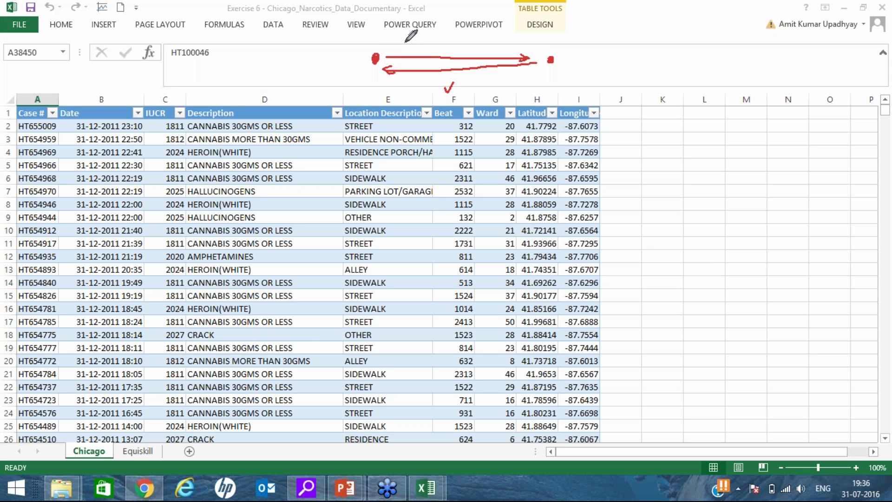
# Extend the beat sketch with two further points and connecting route lines, and erase all the annotations
pyautogui.click(442, 34)
pyautogui.moveTo(509, 23)
pyautogui.mouseDown()
pyautogui.moveTo(517, 19)
pyautogui.moveTo(518, 30)
pyautogui.moveTo(506, 26)
pyautogui.mouseUp()
pyautogui.moveTo(384, 53)
pyautogui.mouseDown()
pyautogui.moveTo(508, 27)
pyautogui.moveTo(554, 63)
pyautogui.moveTo(549, 55)
pyautogui.mouseUp()
pyautogui.moveTo(505, 23); pyautogui.dragTo(434, 32)
pyautogui.moveTo(360, 57); pyautogui.dragTo(434, 31)
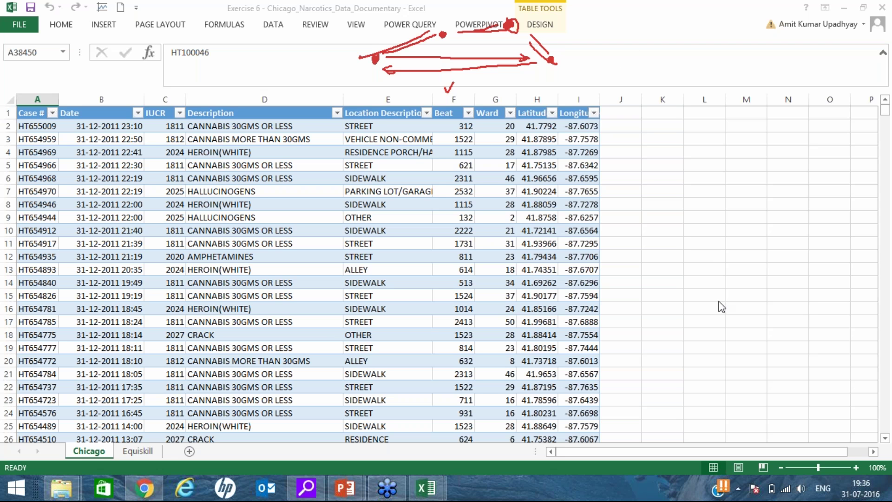
pyautogui.rightClick(735, 399)
pyautogui.click(739, 399)
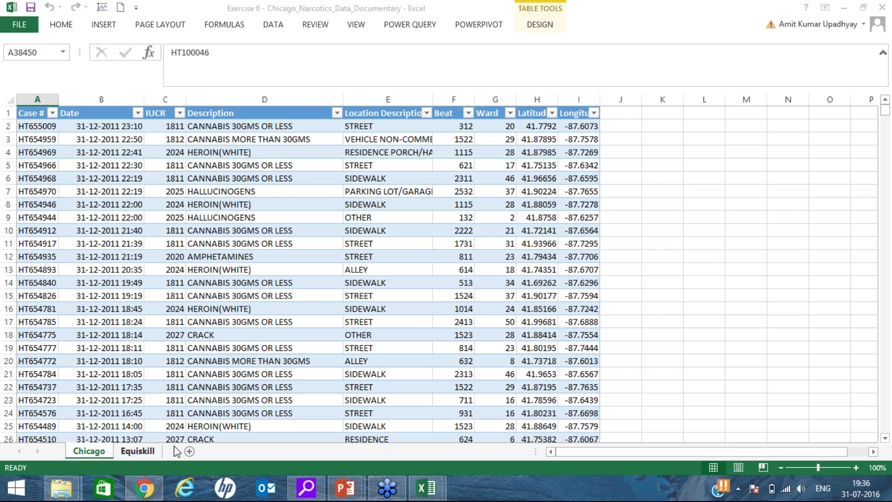
# Examine the city and participant list on the Equiskill sheet from beginning to end
pyautogui.click(138, 450)
pyautogui.scroll(-1, 215, 231)
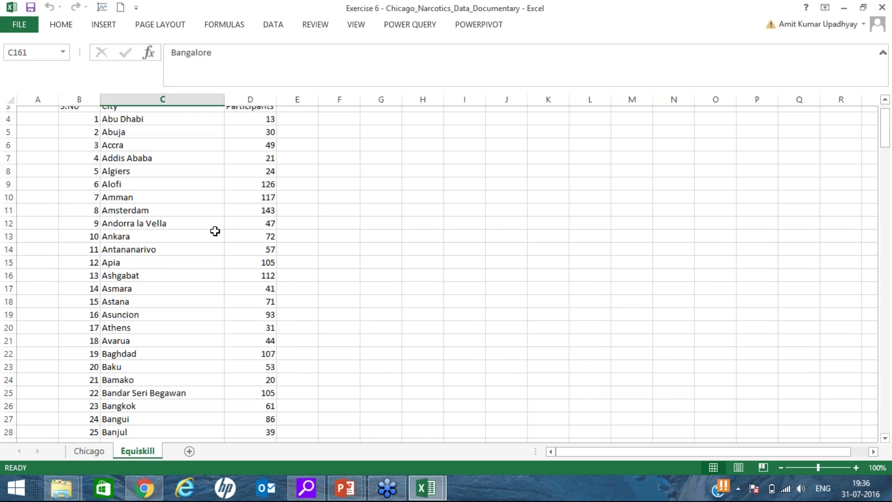
pyautogui.scroll(-20, 215, 231)
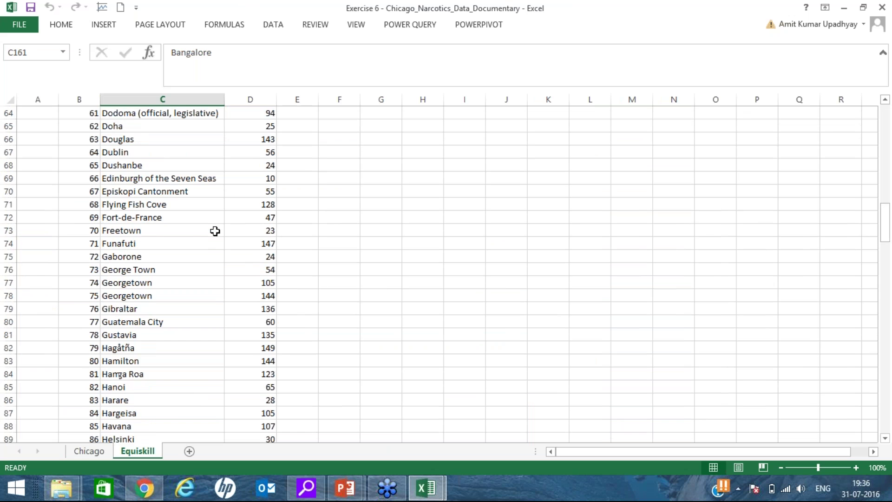
pyautogui.scroll(-20, 215, 231)
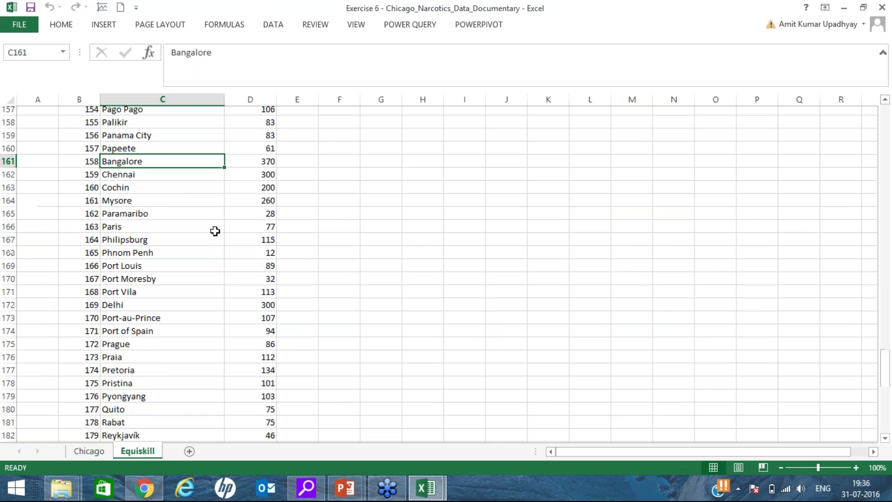
pyautogui.scroll(-9, 215, 231)
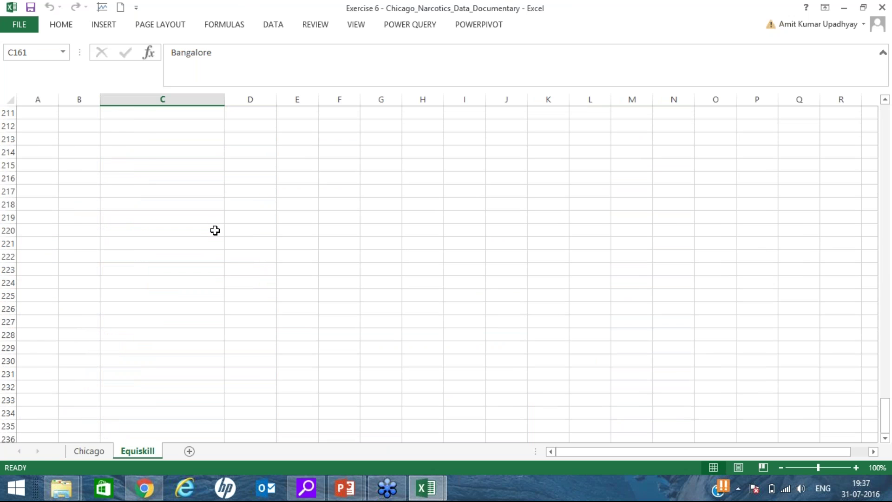
pyautogui.scroll(6, 215, 231)
pyautogui.scroll(17, 216, 231)
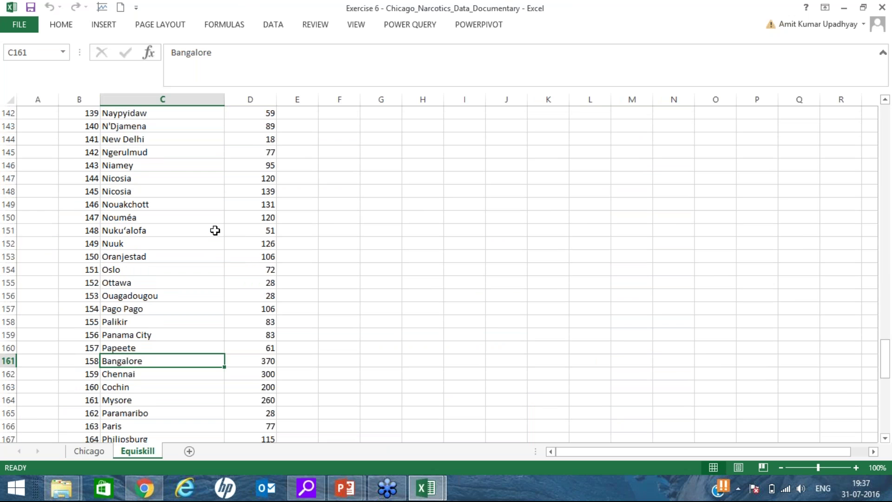
pyautogui.scroll(20, 215, 231)
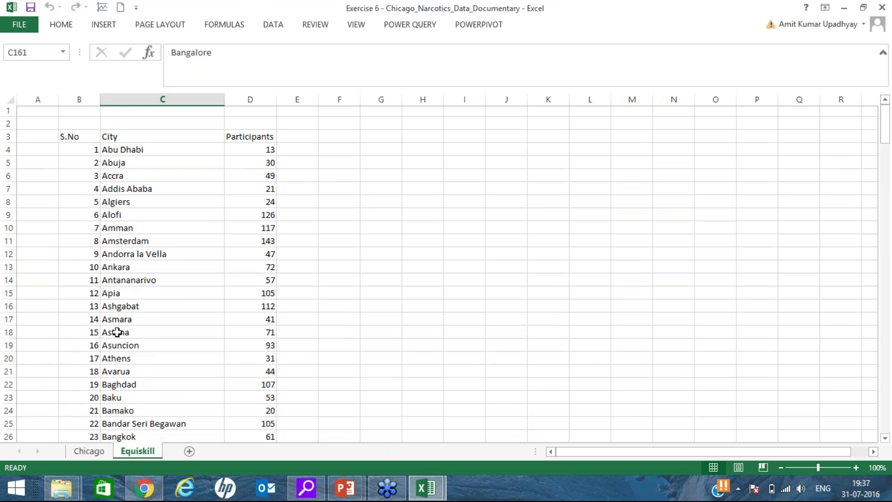
# Return to the Chicago sheet and select the entire narcotics table including its header row
pyautogui.hotkey('ctrl', 'pageup')
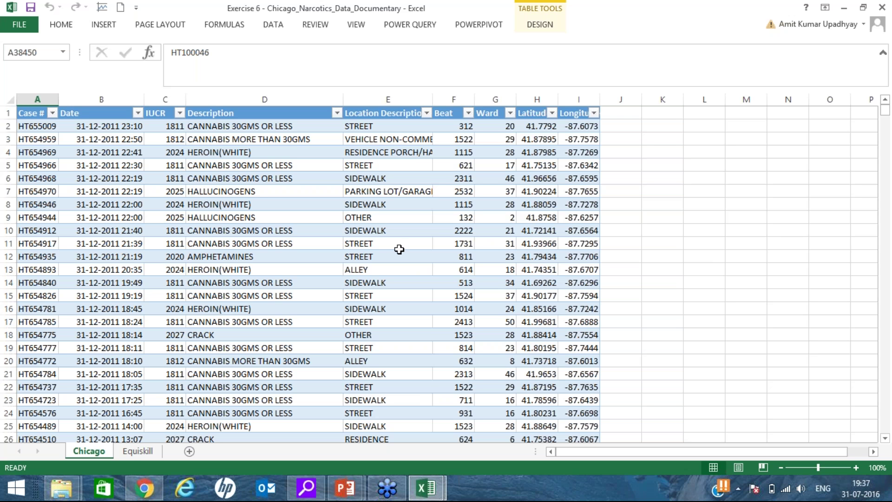
pyautogui.click(194, 230)
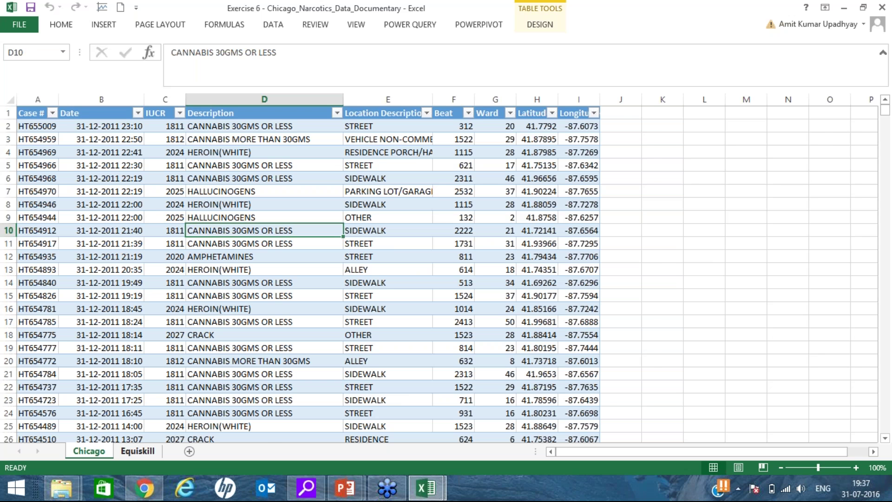
pyautogui.click(137, 451)
pyautogui.click(89, 450)
pyautogui.click(233, 283)
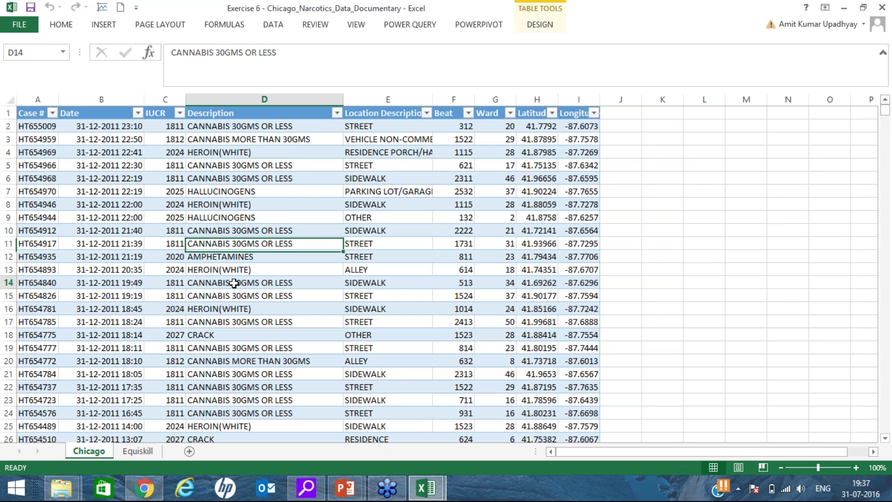
pyautogui.hotkey('ctrl', 'a')
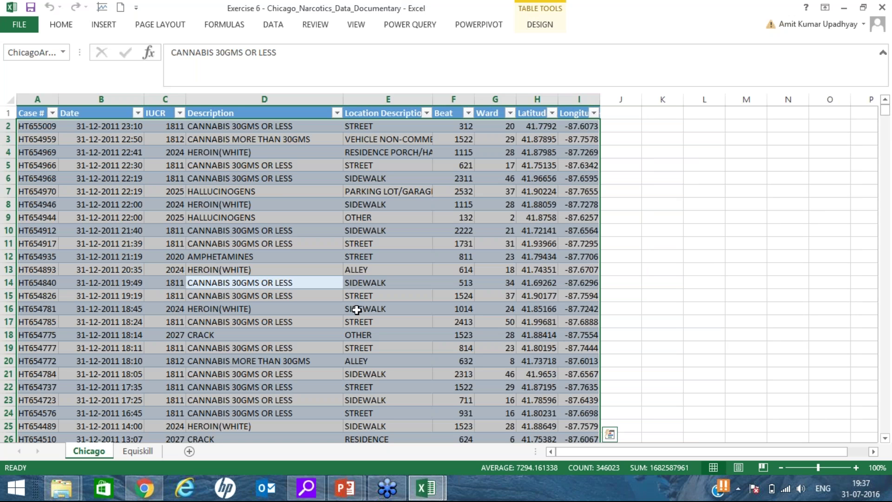
pyautogui.hotkey('ctrl', 'a')
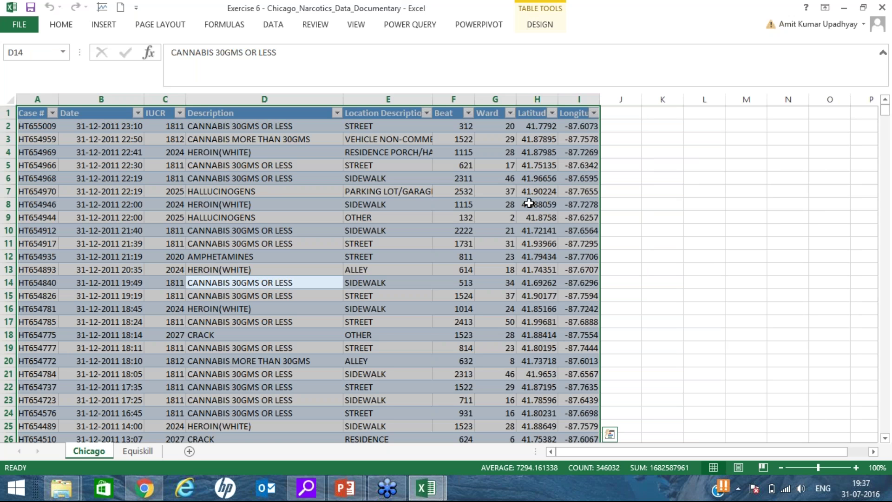
# Launch Power Map for the selected table and open the existing Tour 1
pyautogui.click(103, 26)
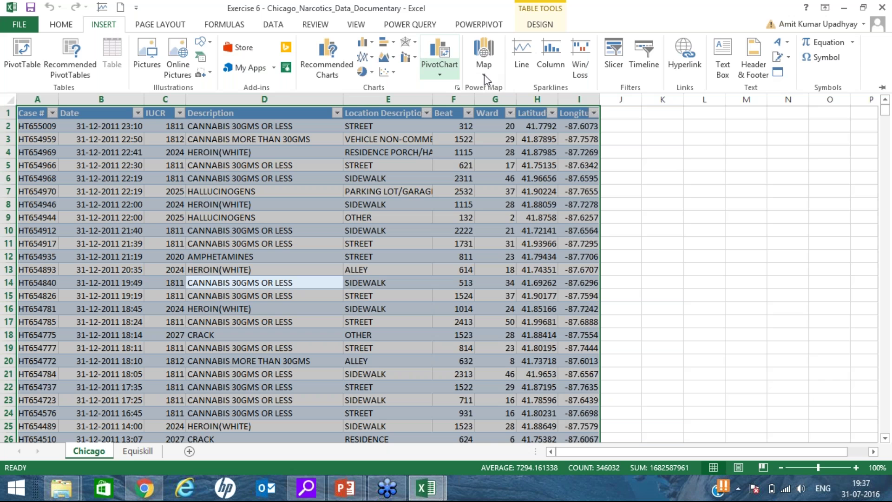
pyautogui.click(485, 74)
pyautogui.click(520, 89)
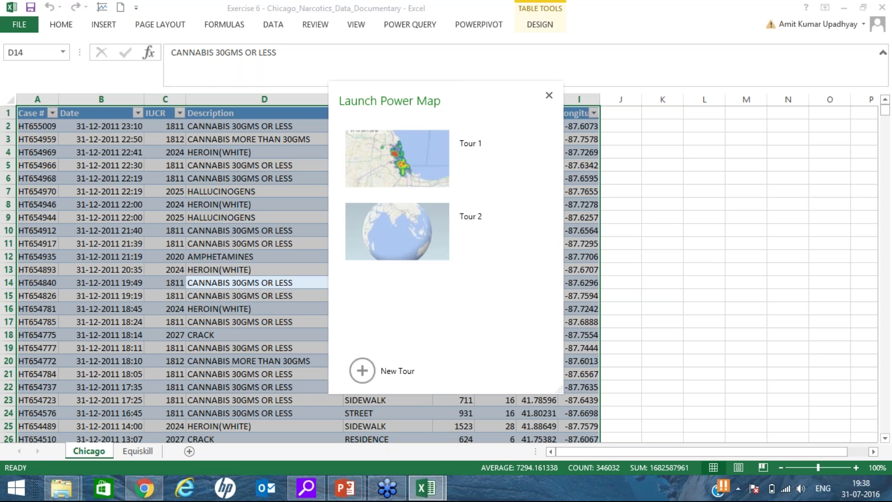
pyautogui.click(388, 176)
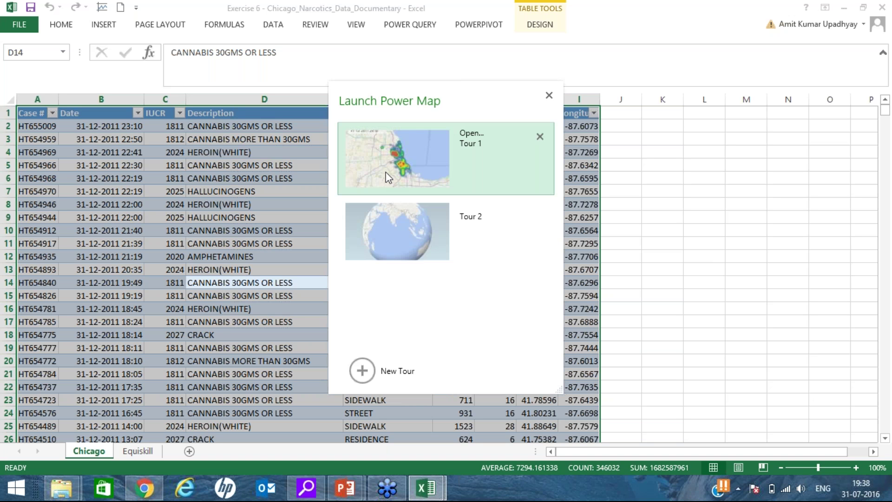
# Delete the two saved tours, Tour 1 and Tour 2, from the Power Map launch window
pyautogui.click(540, 137)
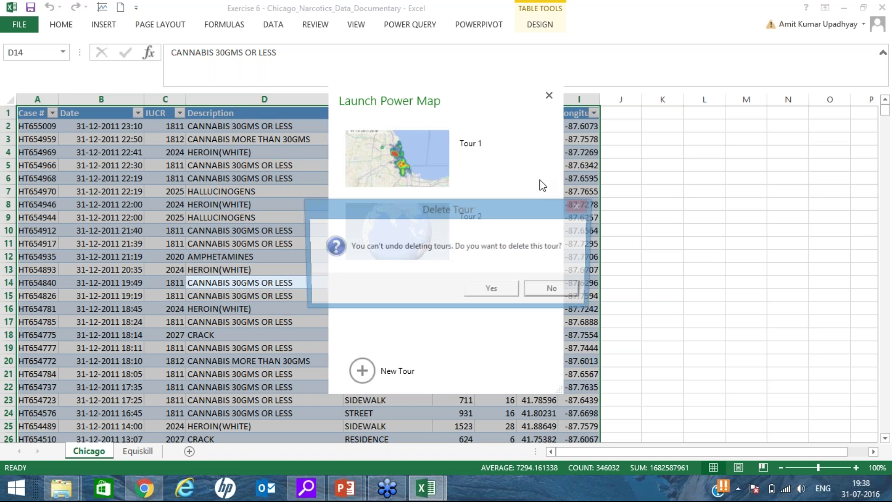
pyautogui.click(493, 289)
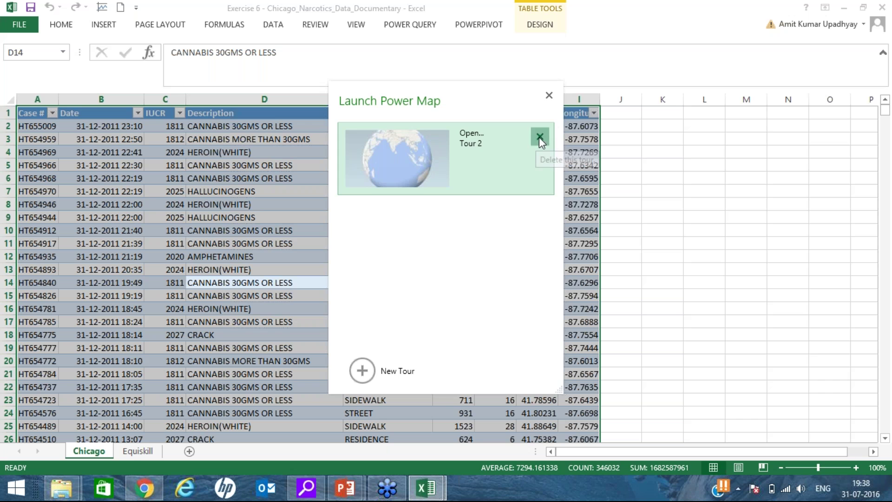
pyautogui.click(540, 137)
pyautogui.click(493, 290)
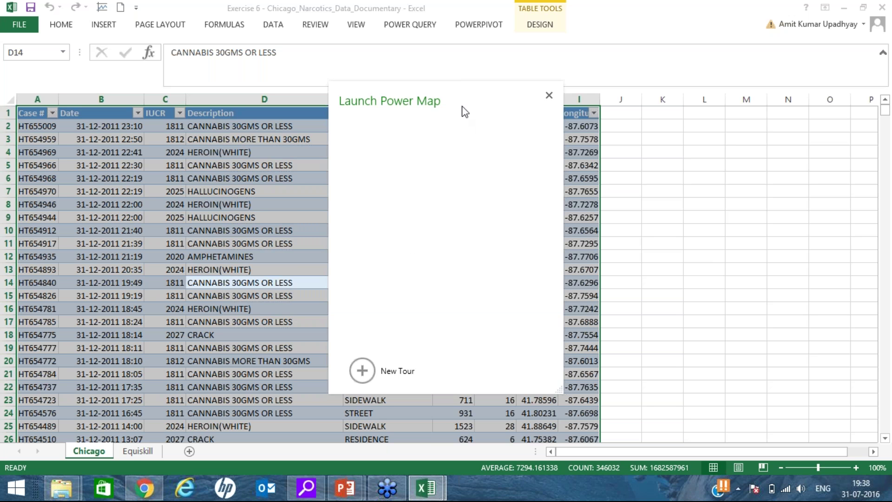
# Reposition the launch window and start a new Power Map tour for the Chicago table
pyautogui.moveTo(431, 149); pyautogui.dragTo(501, 76)
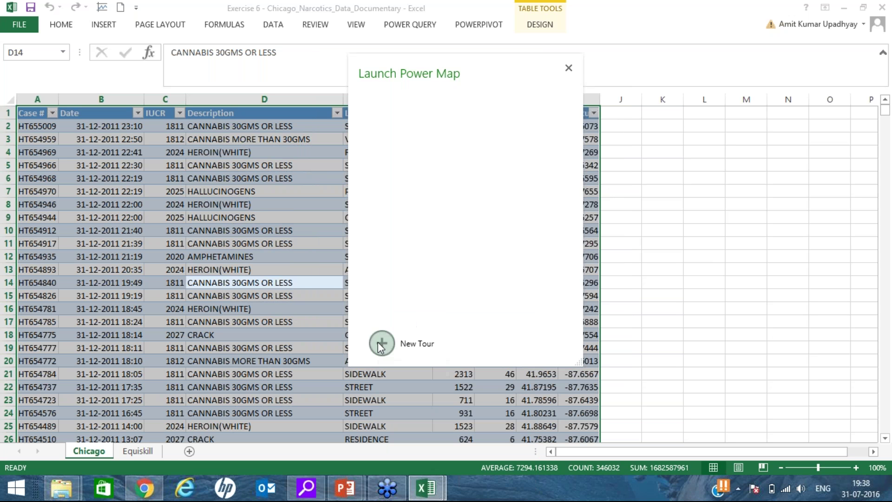
pyautogui.click(421, 349)
pyautogui.click(382, 343)
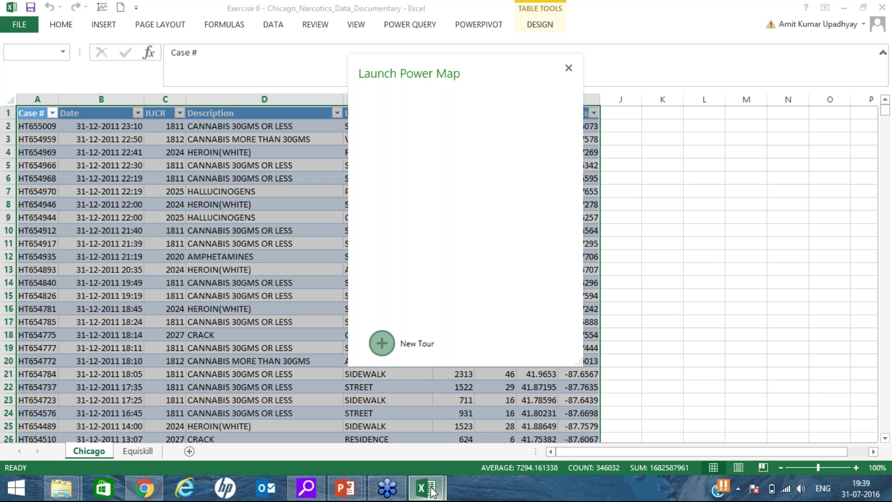
pyautogui.moveTo(430, 473)
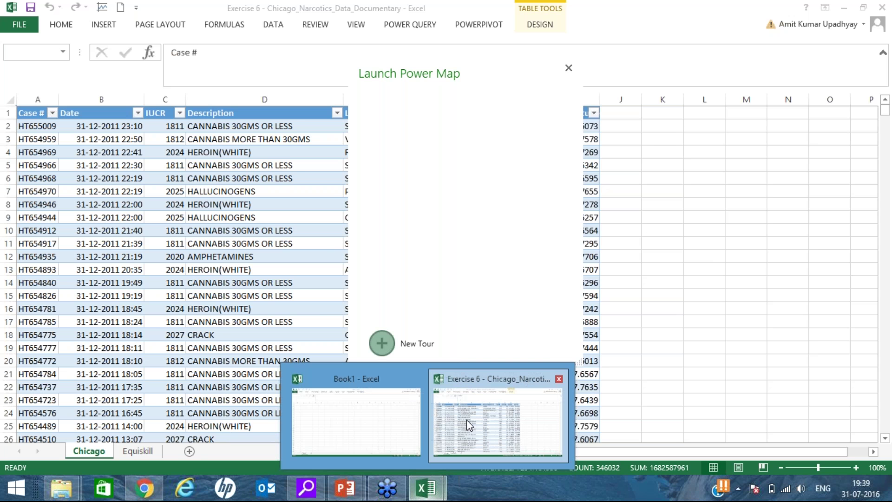
pyautogui.moveTo(370, 421)
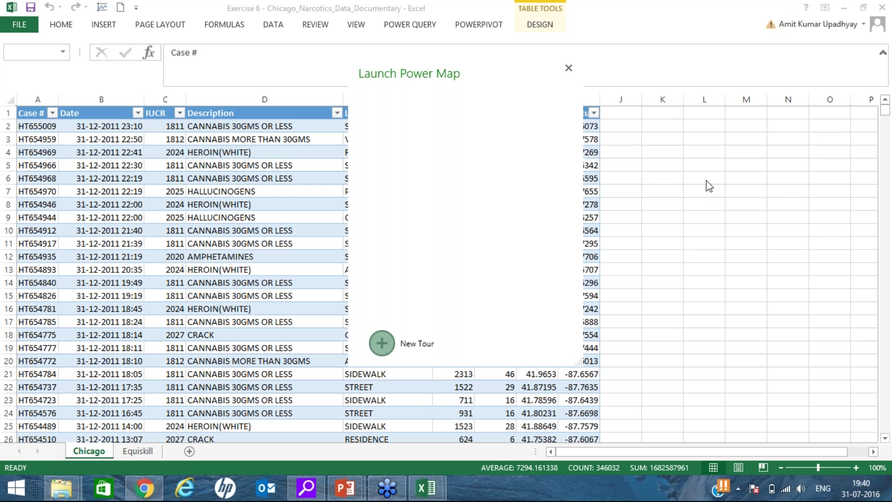
pyautogui.click(426, 488)
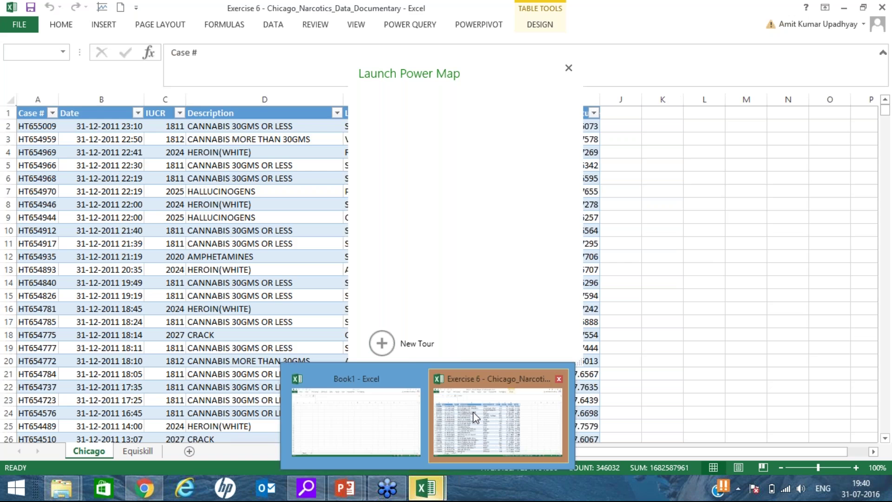
pyautogui.click(473, 412)
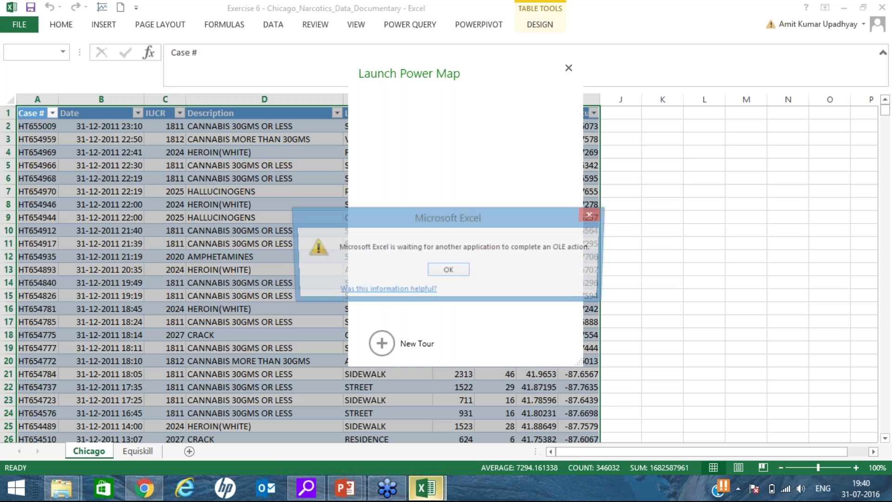
pyautogui.click(443, 270)
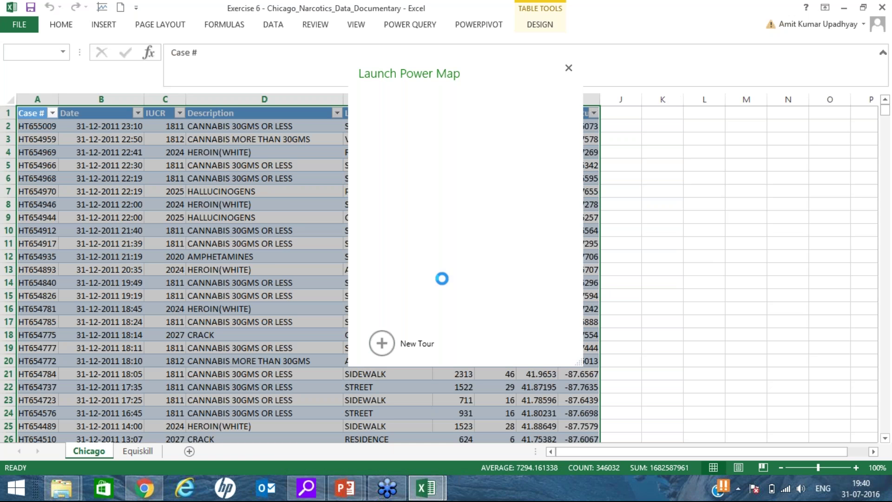
pyautogui.click(426, 488)
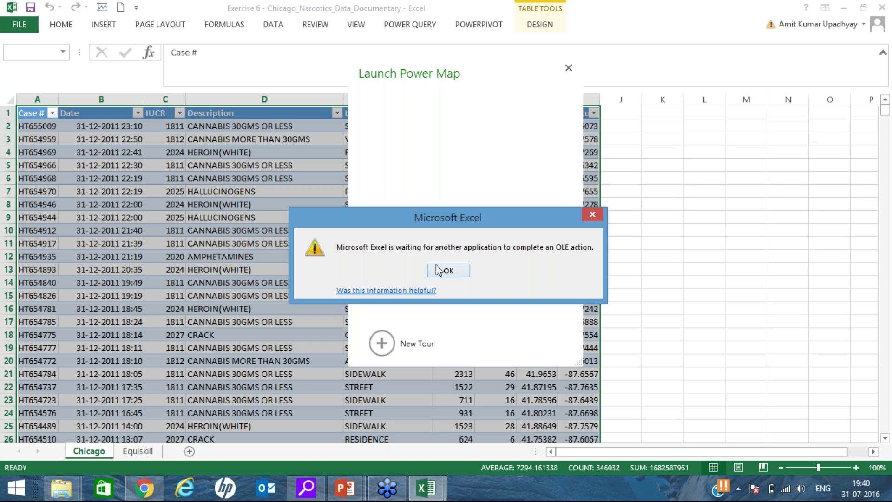
pyautogui.click(424, 490)
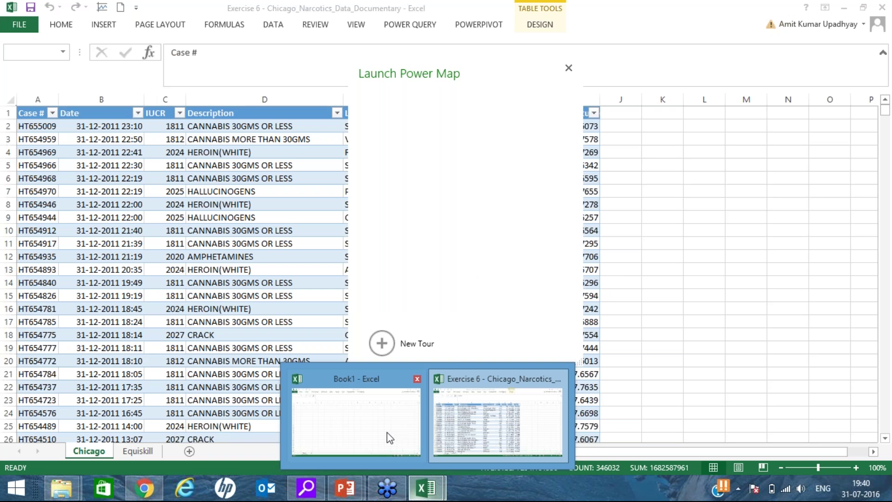
pyautogui.click(390, 438)
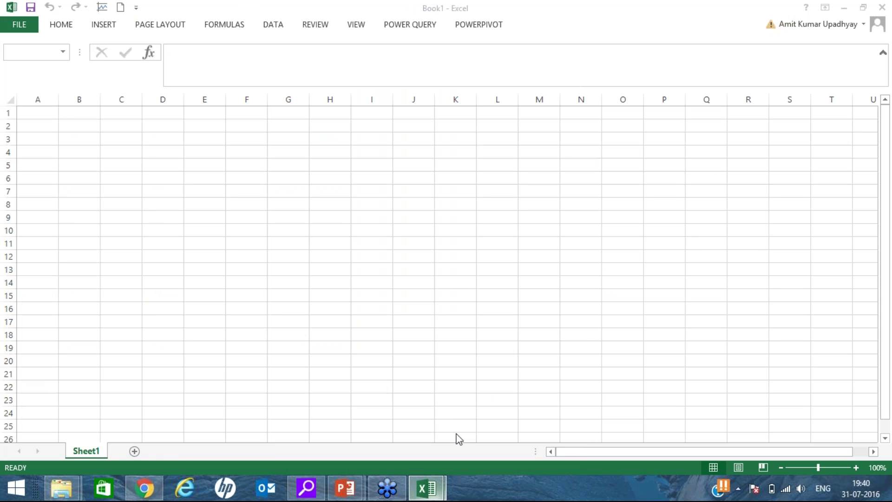
pyautogui.click(426, 488)
pyautogui.click(498, 420)
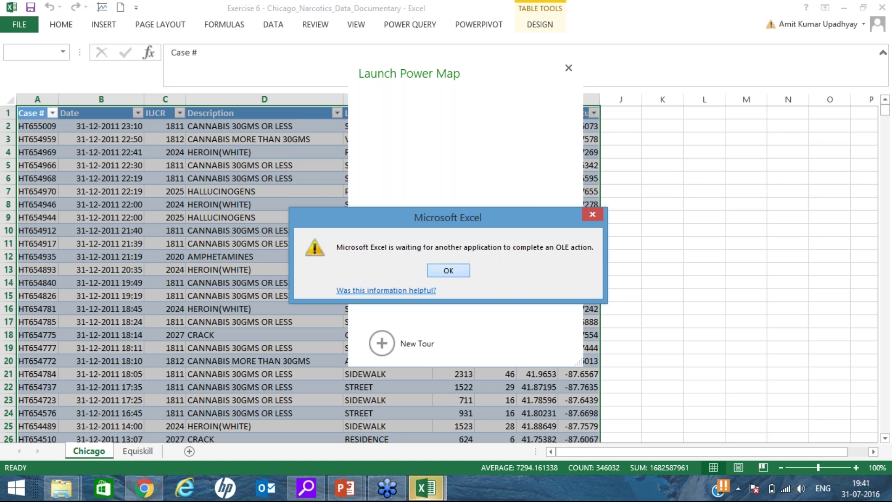
pyautogui.click(448, 271)
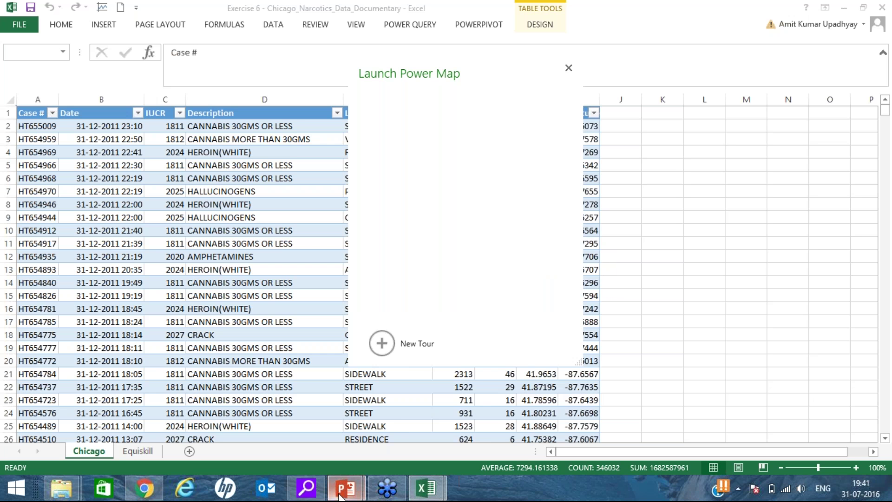
# Close the open PowerPoint presentations and dismiss the OLE waiting message in the Chicago workbook
pyautogui.moveTo(341, 496)
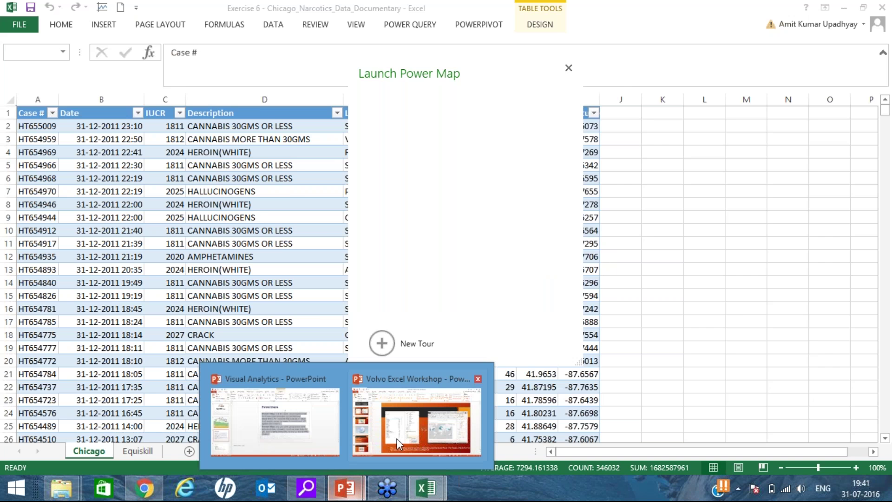
pyautogui.moveTo(477, 380)
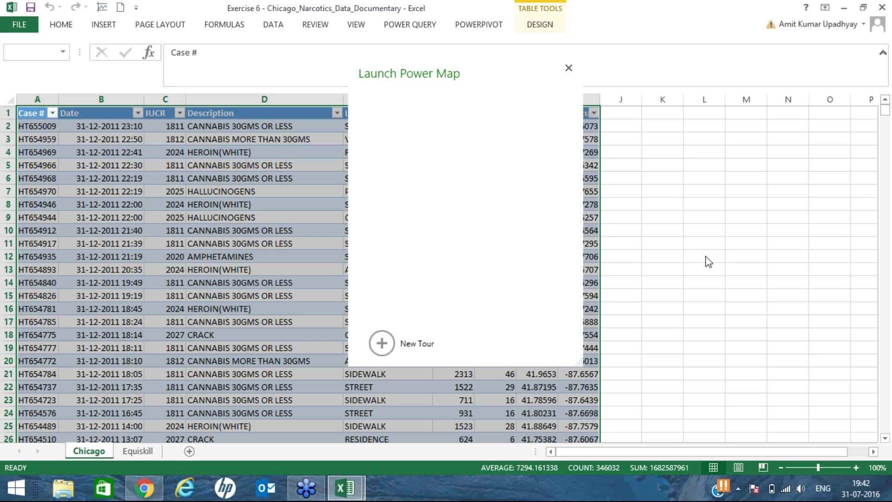
pyautogui.click(449, 271)
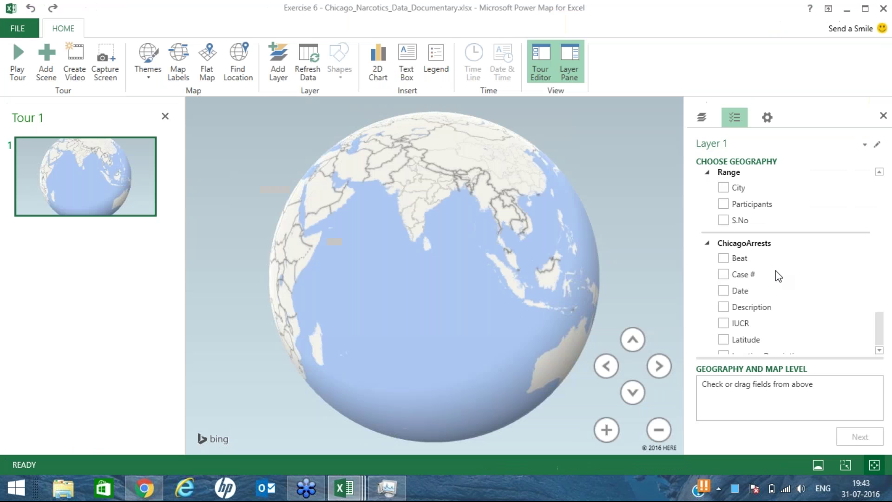
# Bring Task Manager forward and close it to leave only the Power Map globe in view
pyautogui.click(394, 481)
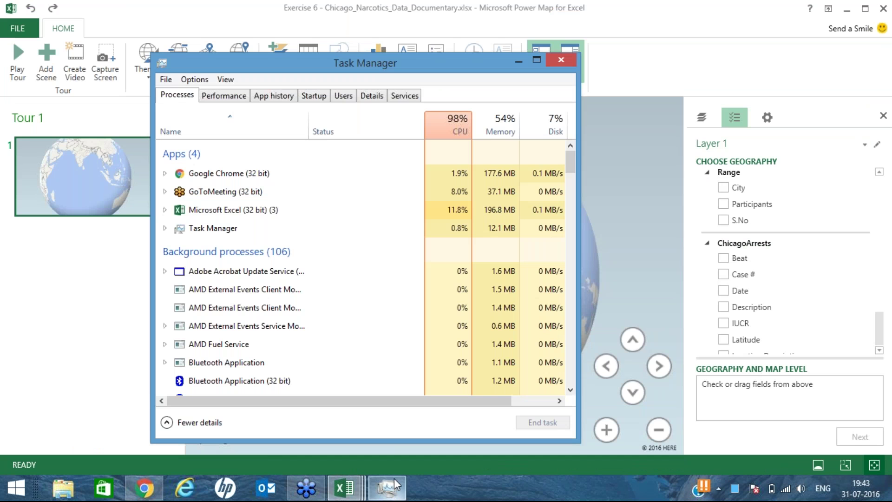
pyautogui.hotkey('alt', 'F4')
pyautogui.moveTo(345, 486)
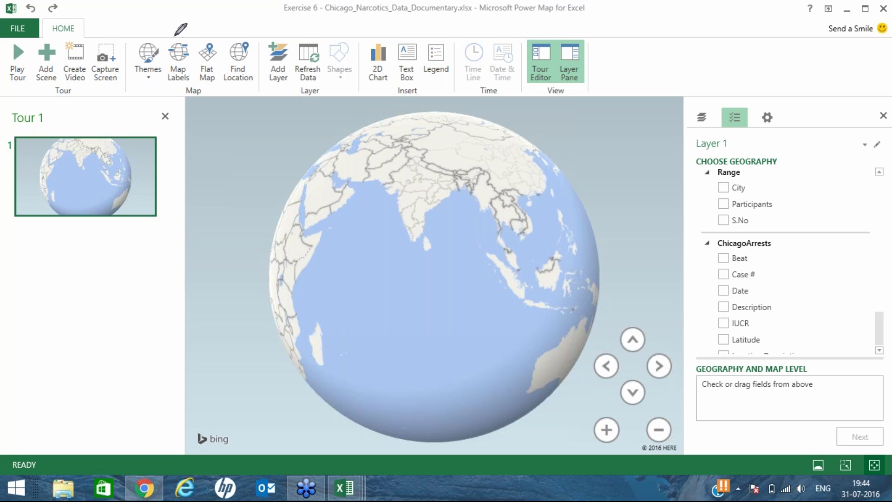
# Annotate the ribbon with ticks on Map Labels, Flat Map (2D), Add Scene and Create Video (HD), and a circle around Play Tour
pyautogui.moveTo(180, 39); pyautogui.dragTo(184, 28)
pyautogui.moveTo(201, 33); pyautogui.dragTo(212, 22)
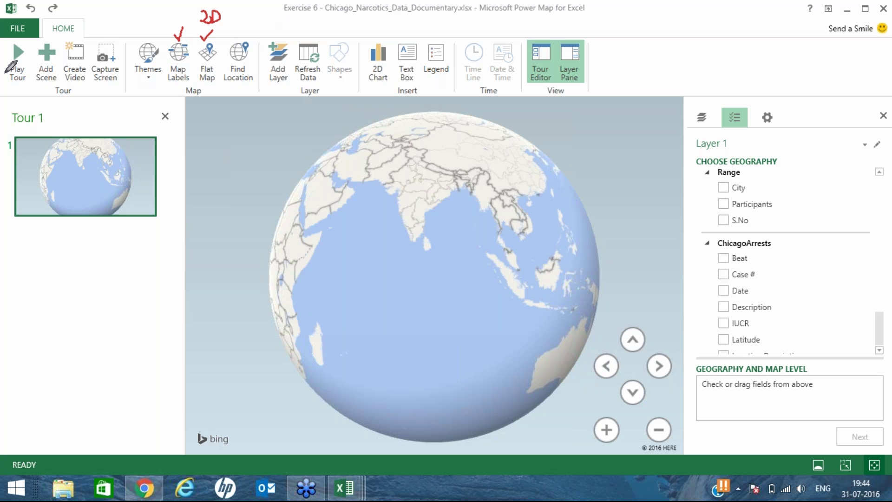
pyautogui.moveTo(11, 39)
pyautogui.mouseDown()
pyautogui.moveTo(20, 41)
pyautogui.moveTo(30, 86)
pyautogui.moveTo(38, 53)
pyautogui.moveTo(24, 38)
pyautogui.mouseUp()
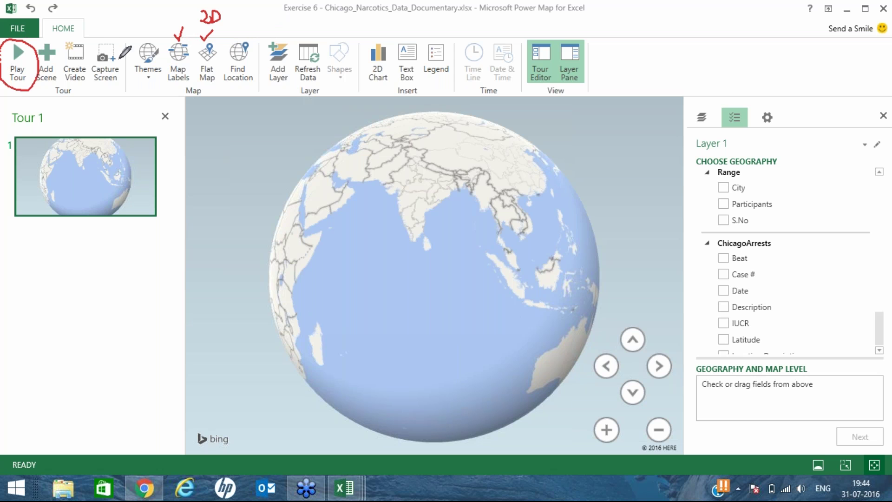
pyautogui.moveTo(48, 37); pyautogui.dragTo(114, 16)
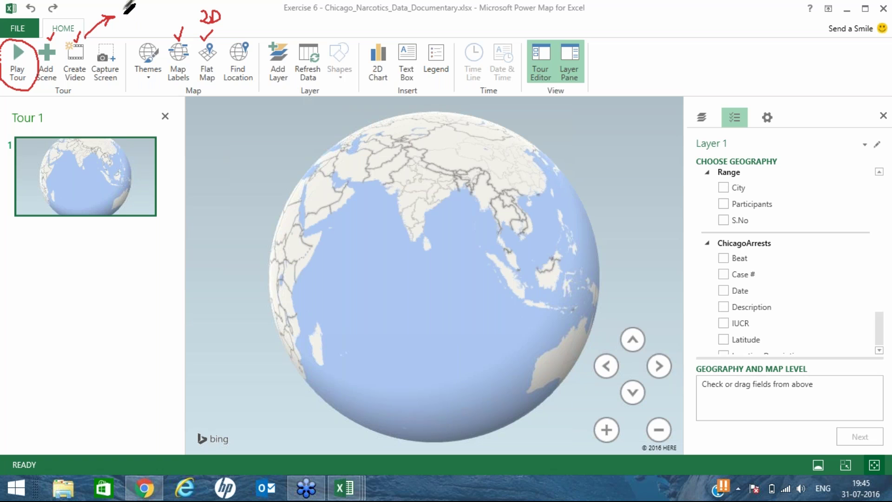
pyautogui.moveTo(119, 14)
pyautogui.mouseDown()
pyautogui.moveTo(116, 25)
pyautogui.moveTo(131, 24)
pyautogui.moveTo(118, 31)
pyautogui.mouseUp()
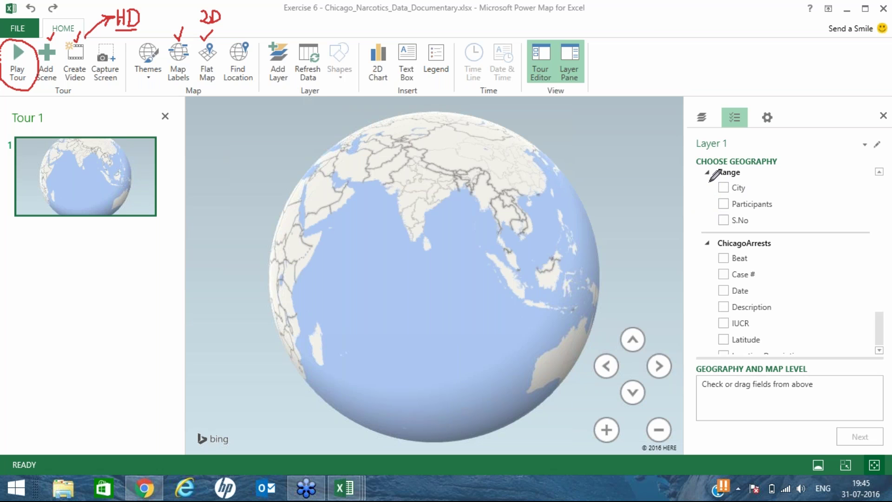
# Mark the ChicagoArrests fields with a bracket and arrow labelled 1, and the Range fields with a line and arrow labelled 2
pyautogui.moveTo(709, 184)
pyautogui.mouseDown()
pyautogui.moveTo(711, 224)
pyautogui.moveTo(704, 205)
pyautogui.moveTo(697, 210)
pyautogui.mouseUp()
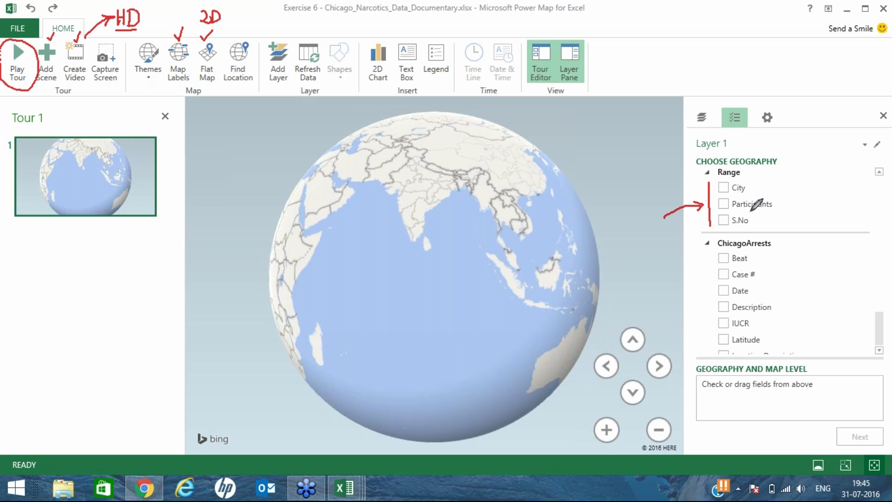
pyautogui.moveTo(651, 214); pyautogui.dragTo(659, 228)
pyautogui.moveTo(699, 259)
pyautogui.mouseDown()
pyautogui.moveTo(706, 255)
pyautogui.moveTo(703, 349)
pyautogui.mouseUp()
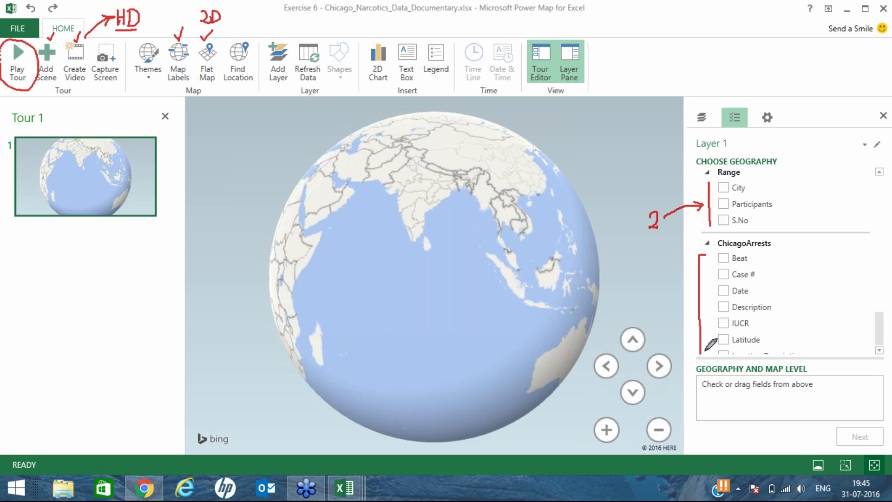
pyautogui.moveTo(663, 311)
pyautogui.mouseDown()
pyautogui.moveTo(666, 298)
pyautogui.moveTo(666, 312)
pyautogui.moveTo(696, 299)
pyautogui.moveTo(691, 306)
pyautogui.mouseUp()
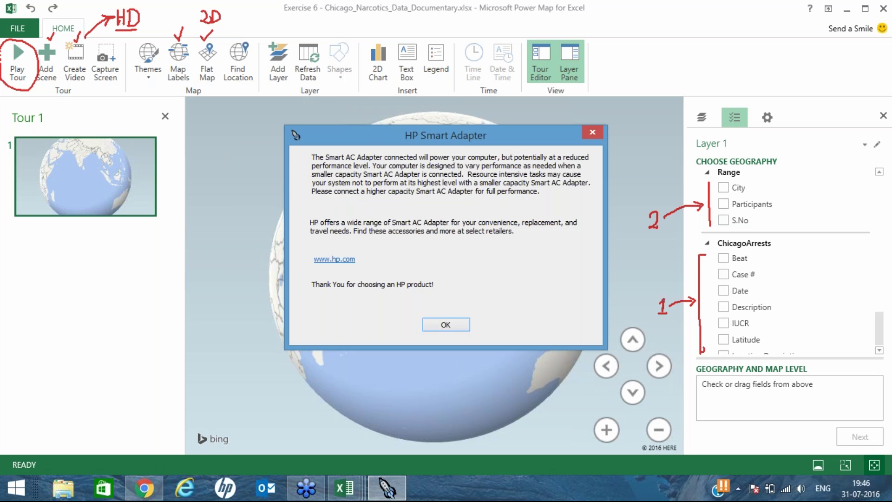
# Dismiss the HP Smart Adapter notice, and review the city and participant list on the Chicago workbook's Equiskill sheet
pyautogui.click(446, 325)
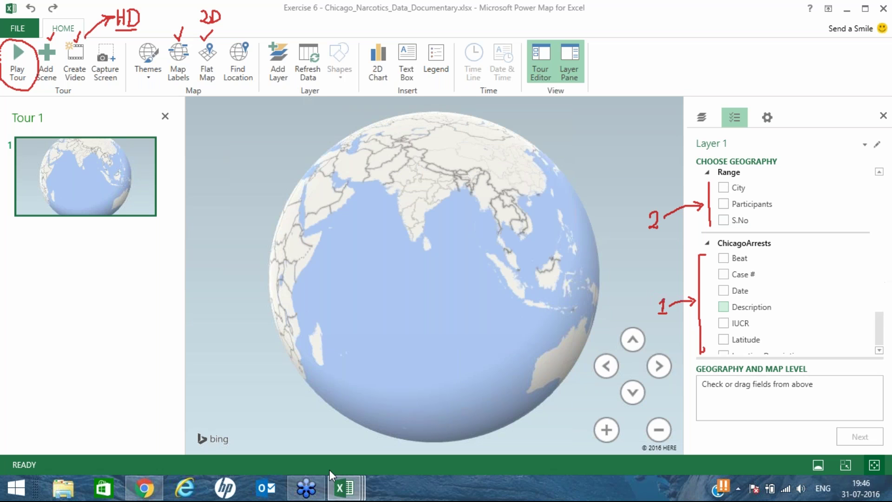
pyautogui.click(331, 483)
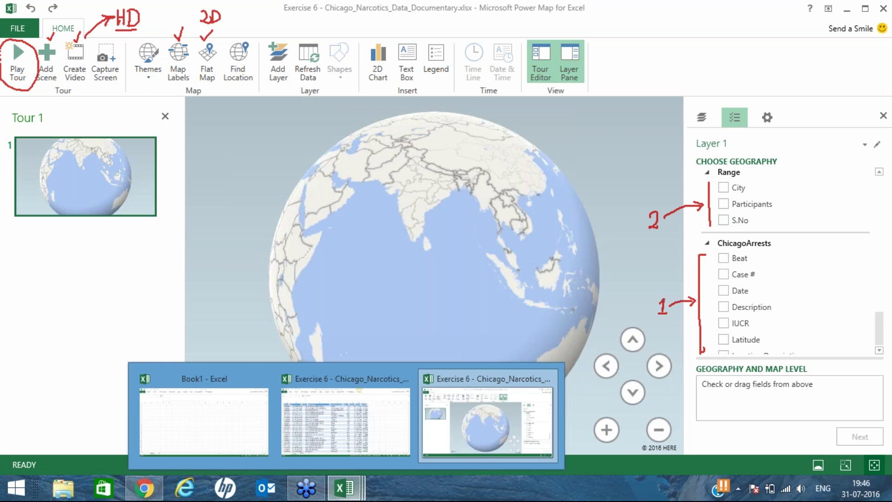
pyautogui.click(345, 420)
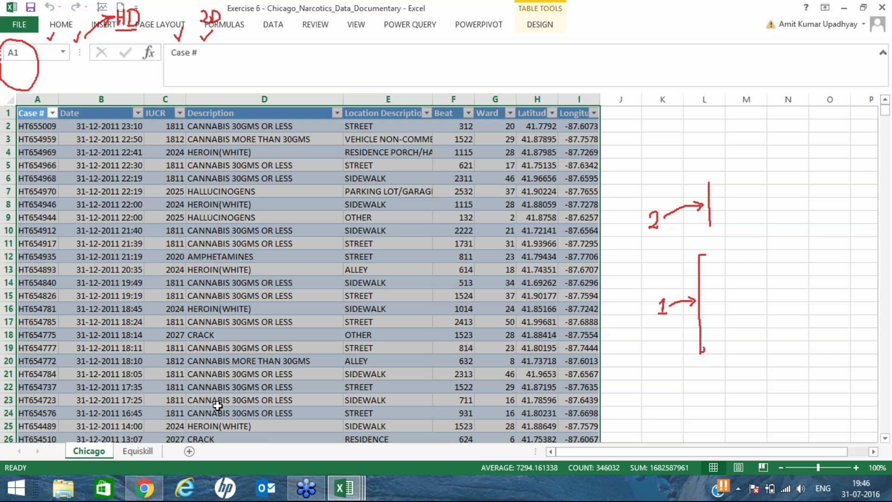
pyautogui.hotkey('ctrl', 'pagedown')
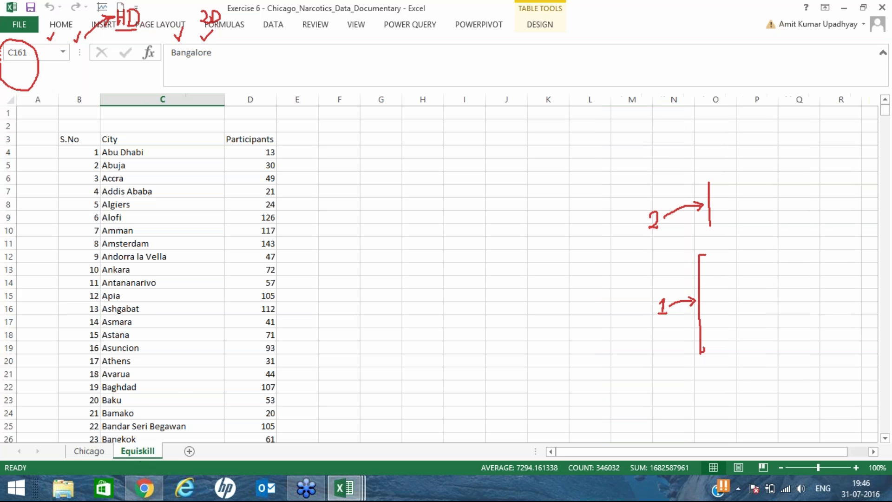
pyautogui.scroll(-12, 239, 265)
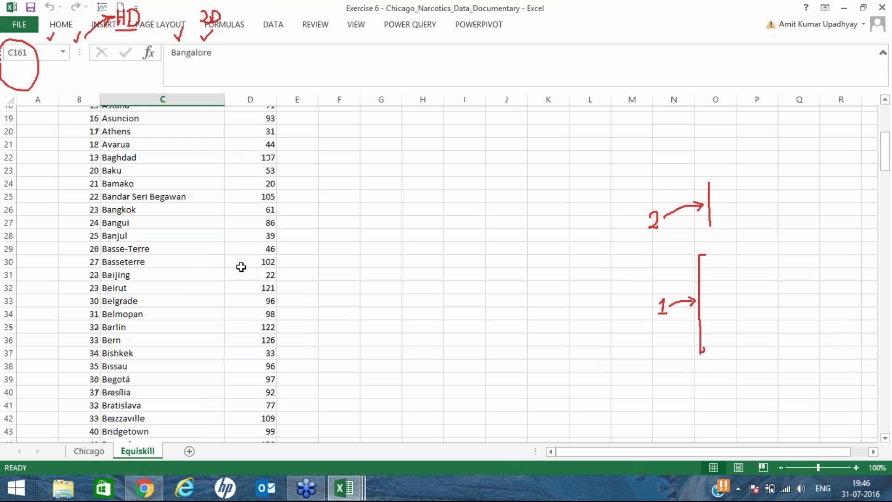
pyautogui.scroll(12, 241, 266)
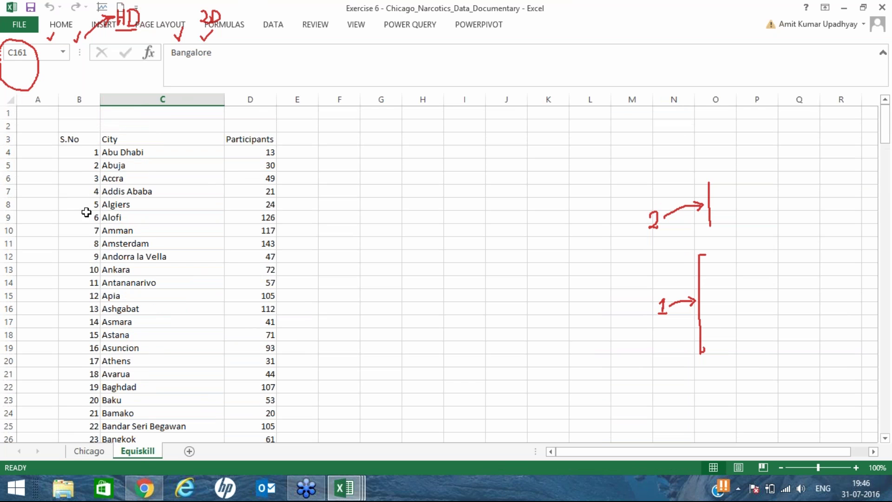
# Return to the Chicago sheet and erase all the on-screen annotations
pyautogui.click(89, 451)
pyautogui.click(818, 358)
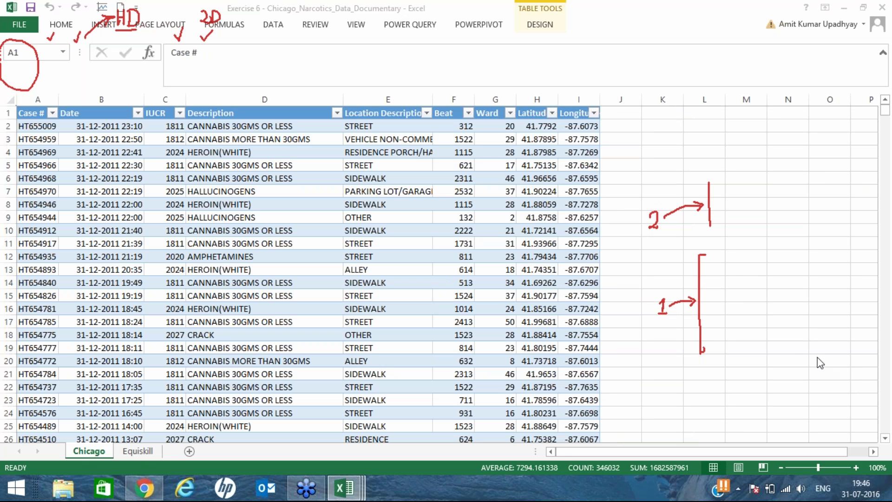
pyautogui.press('Escape')
pyautogui.moveTo(344, 488)
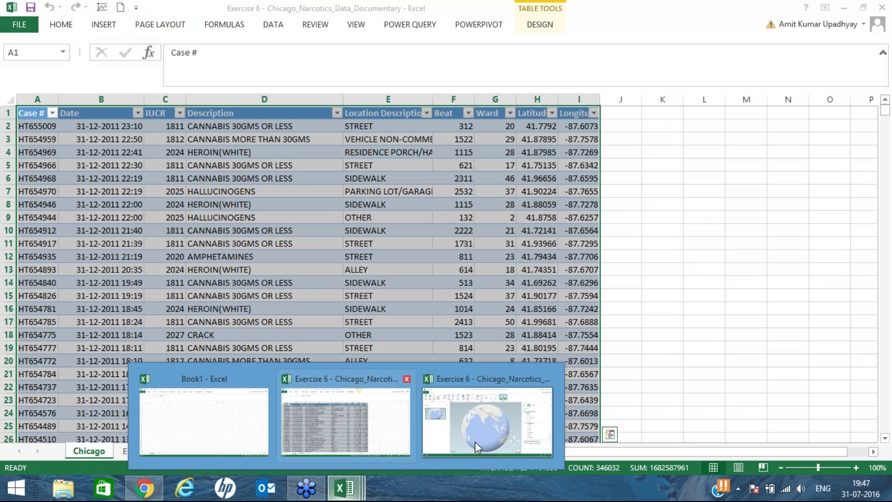
# Switch to the Power Map window, preview the Chicago data workbook once more, and return to the Tour 1 globe
pyautogui.click(475, 442)
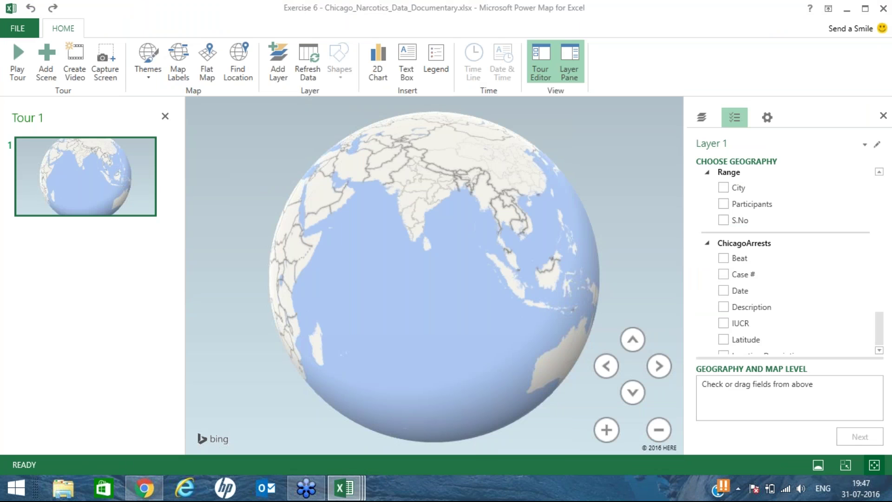
pyautogui.moveTo(342, 493)
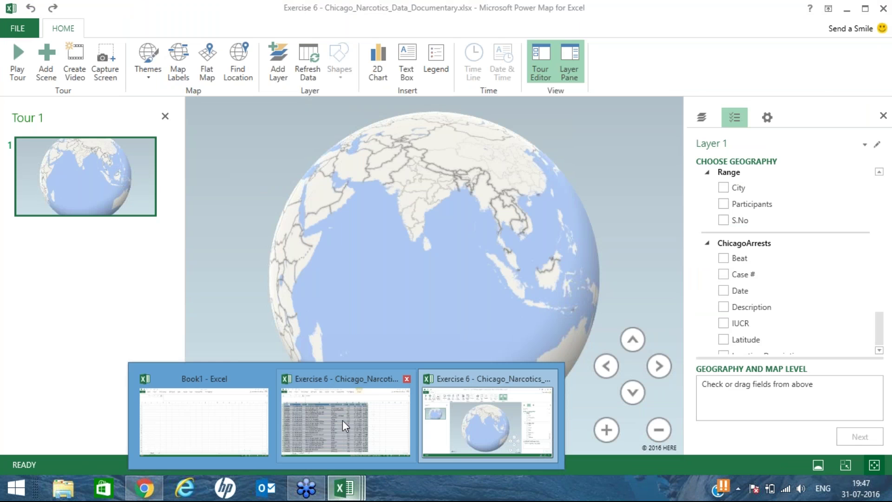
pyautogui.moveTo(327, 420)
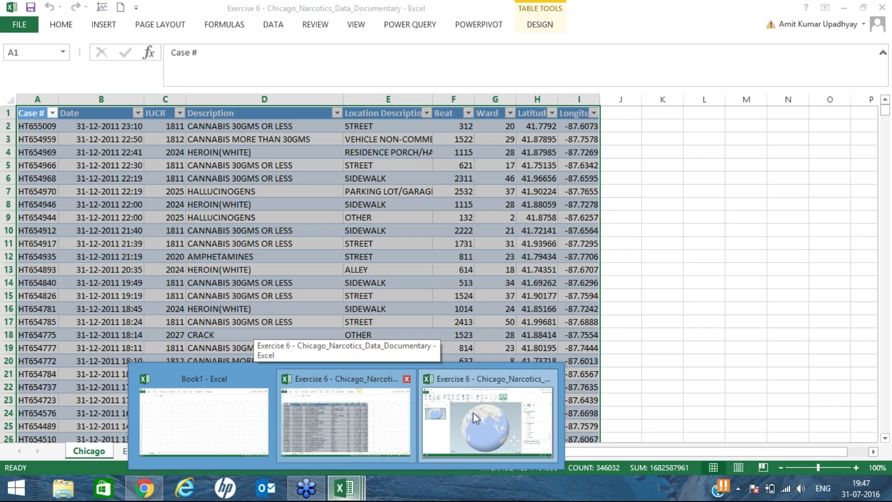
pyautogui.moveTo(473, 412)
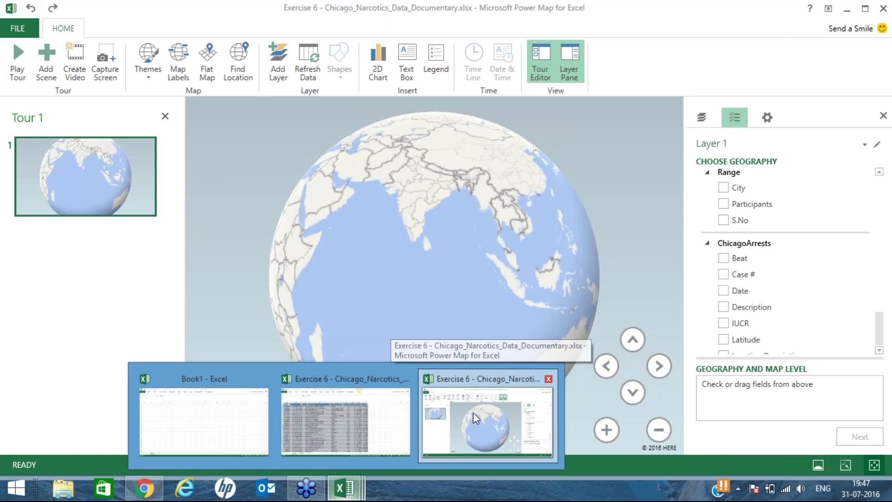
pyautogui.click(473, 412)
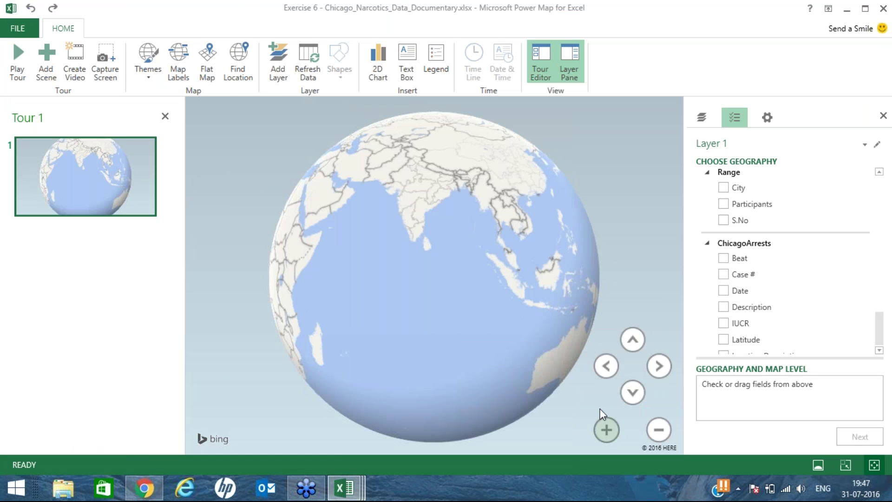
# Mark the globe's zoom-in and zoom-out controls with red pen ticks
pyautogui.click(604, 426)
pyautogui.scroll(-2, 605, 412)
pyautogui.click(791, 345)
pyautogui.moveTo(579, 421)
pyautogui.mouseDown()
pyautogui.moveTo(597, 414)
pyautogui.moveTo(643, 428)
pyautogui.moveTo(650, 415)
pyautogui.mouseUp()
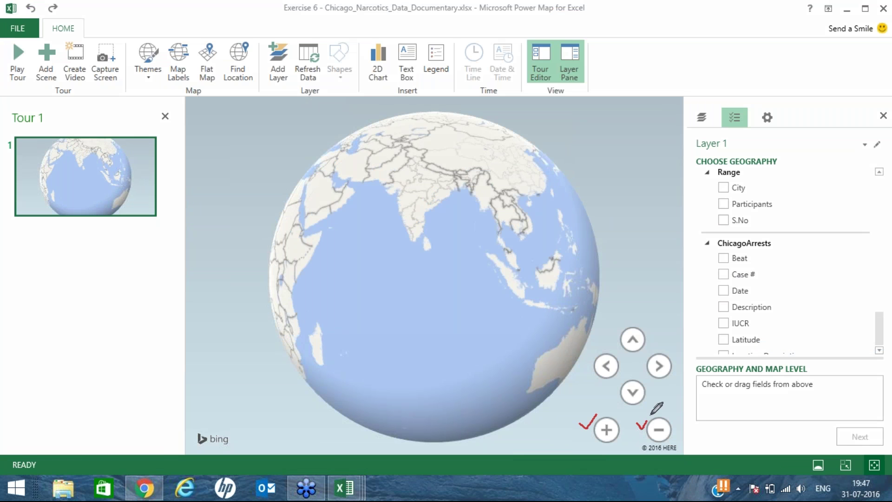
# Tick the globe's tilt and rotation arrows with the red pen, and erase the annotations
pyautogui.rightClick(792, 403)
pyautogui.click(797, 398)
pyautogui.moveTo(630, 321); pyautogui.dragTo(644, 305)
pyautogui.moveTo(649, 393); pyautogui.dragTo(660, 392)
pyautogui.moveTo(665, 346); pyautogui.dragTo(676, 341)
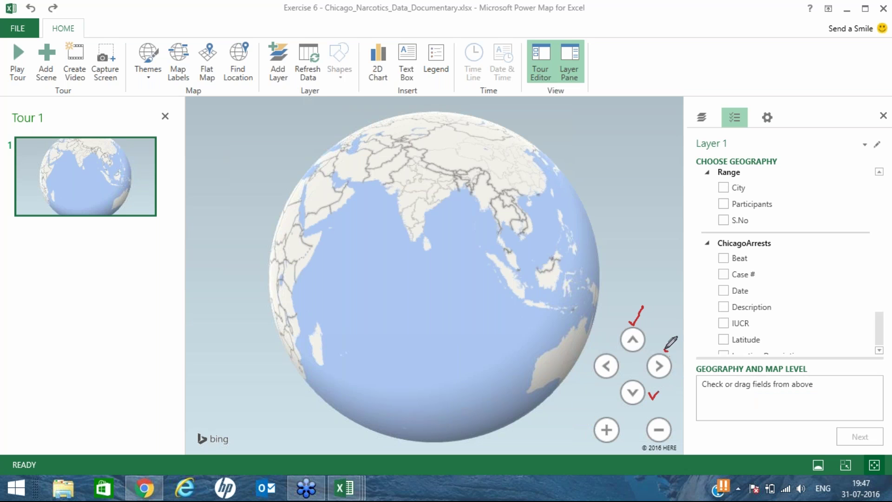
pyautogui.moveTo(599, 349); pyautogui.dragTo(610, 342)
pyautogui.press('Escape')
# Rotate the globe in both directions past Africa, Australia and the Pacific, finishing on Africa, the Middle East and India
pyautogui.moveTo(447, 269); pyautogui.dragTo(515, 266)
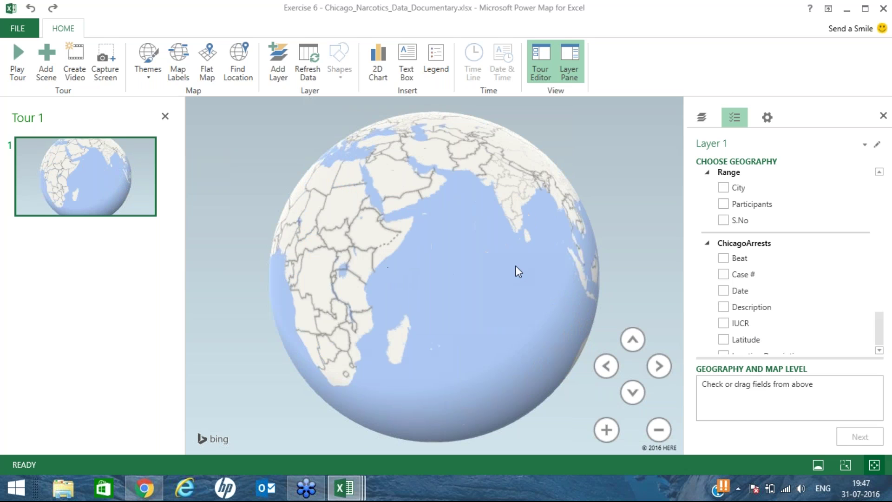
pyautogui.moveTo(307, 265); pyautogui.dragTo(552, 268)
pyautogui.moveTo(377, 270); pyautogui.dragTo(556, 255)
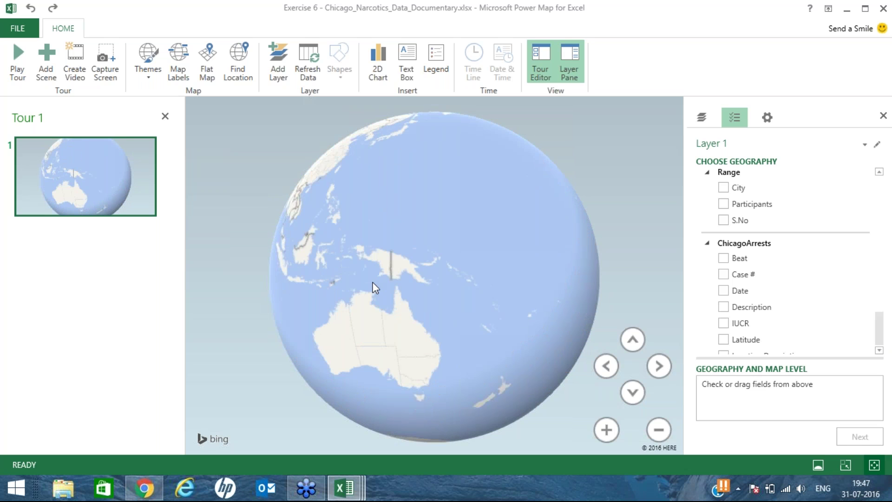
pyautogui.moveTo(375, 288); pyautogui.dragTo(358, 291)
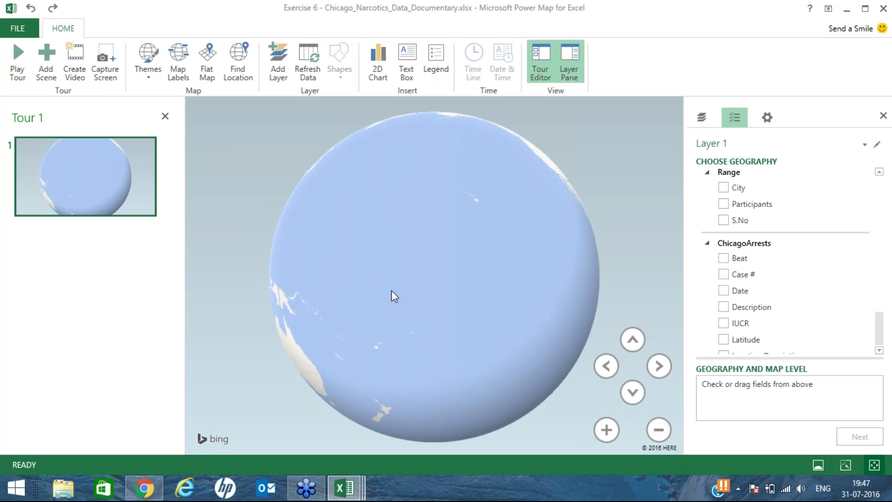
pyautogui.moveTo(285, 271); pyautogui.dragTo(557, 262)
pyautogui.moveTo(494, 261); pyautogui.dragTo(288, 253)
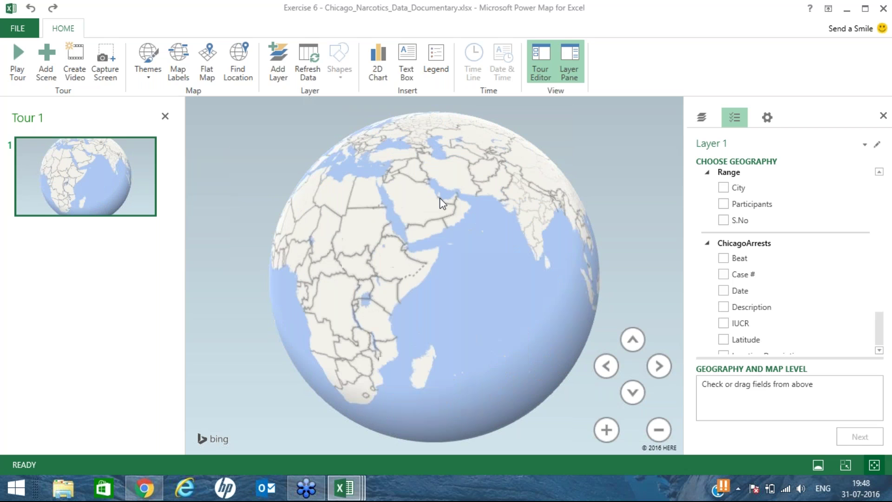
pyautogui.moveTo(459, 269); pyautogui.dragTo(568, 281)
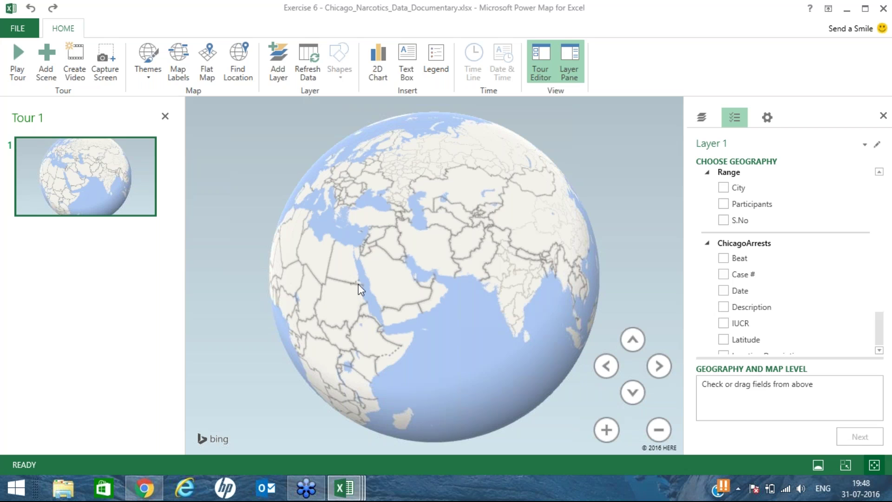
pyautogui.moveTo(358, 284); pyautogui.dragTo(361, 275)
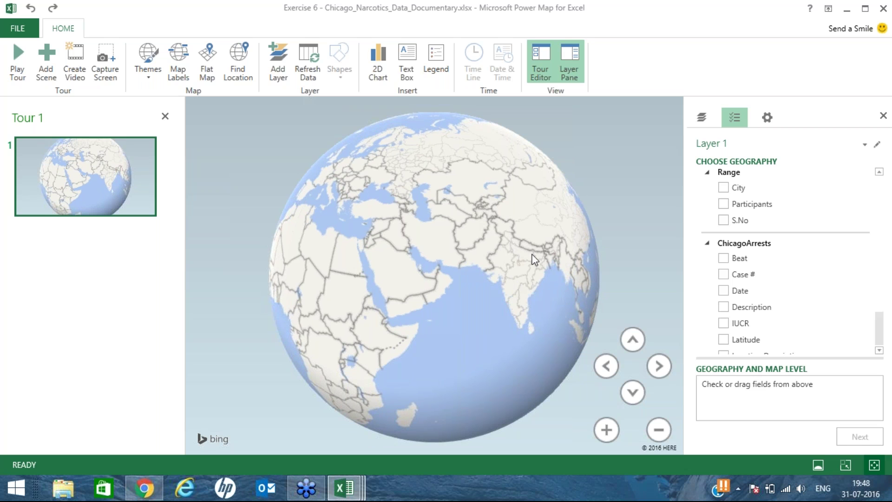
# Spin the globe eastward past East Asia, the Pacific and the Americas until India is in view again
pyautogui.moveTo(482, 258); pyautogui.dragTo(316, 263)
pyautogui.moveTo(429, 265); pyautogui.dragTo(383, 265)
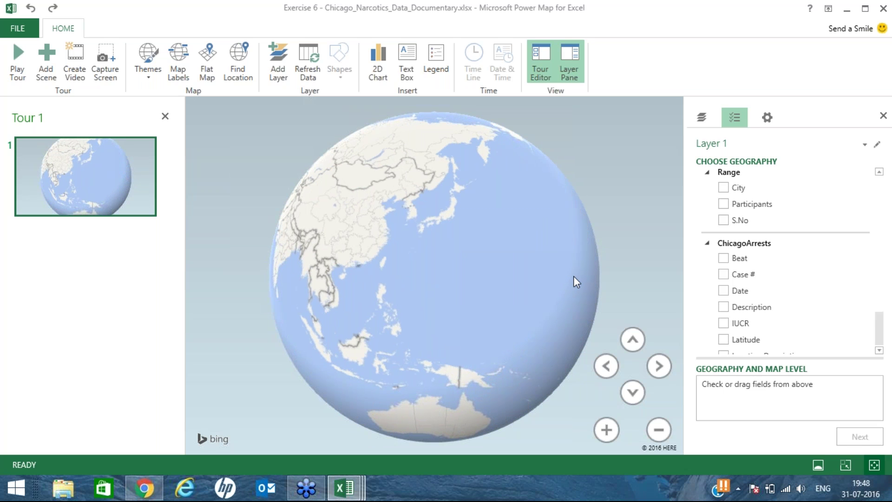
pyautogui.moveTo(422, 285); pyautogui.dragTo(373, 223)
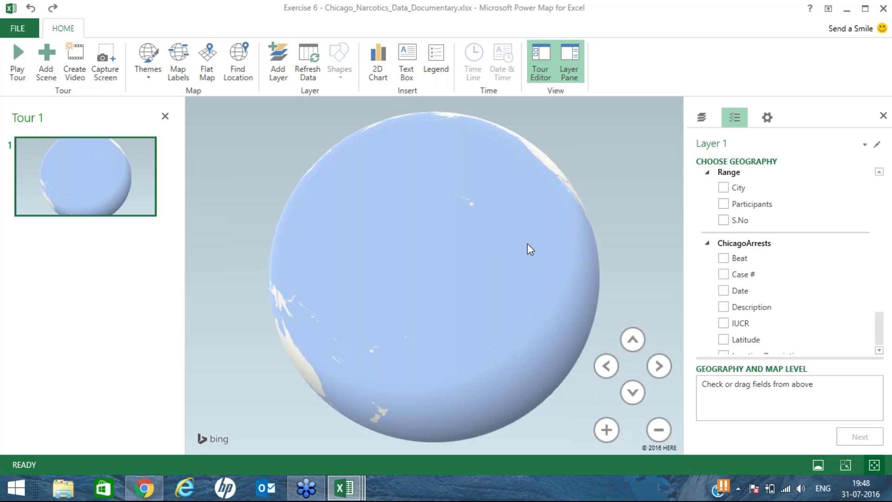
pyautogui.moveTo(528, 244); pyautogui.dragTo(354, 259)
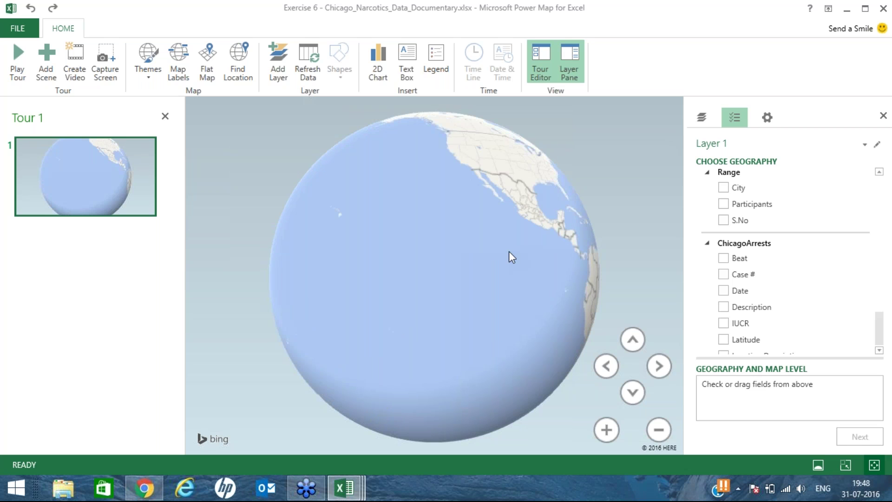
pyautogui.moveTo(509, 251); pyautogui.dragTo(293, 303)
pyautogui.moveTo(528, 291); pyautogui.dragTo(467, 287)
pyautogui.moveTo(540, 280); pyautogui.dragTo(347, 283)
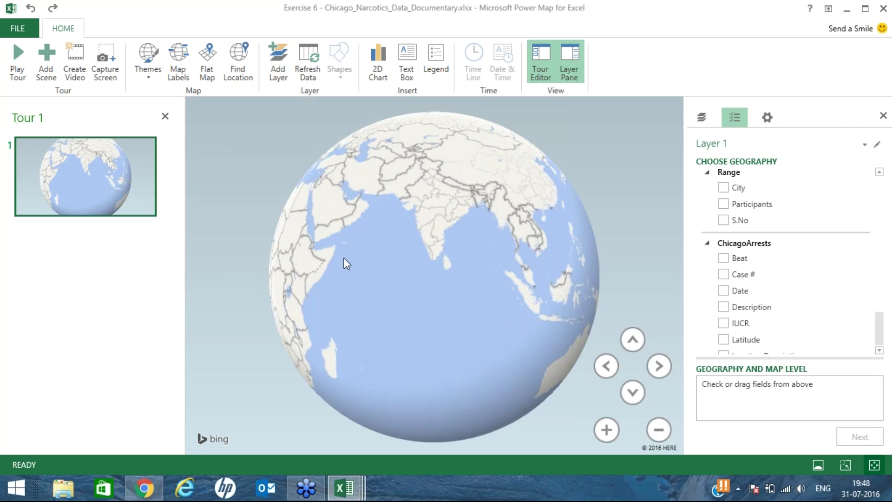
# Tilt the globe over Africa and Europe towards the Arctic, and back south until Antarctica faces the viewer
pyautogui.moveTo(453, 257); pyautogui.dragTo(548, 261)
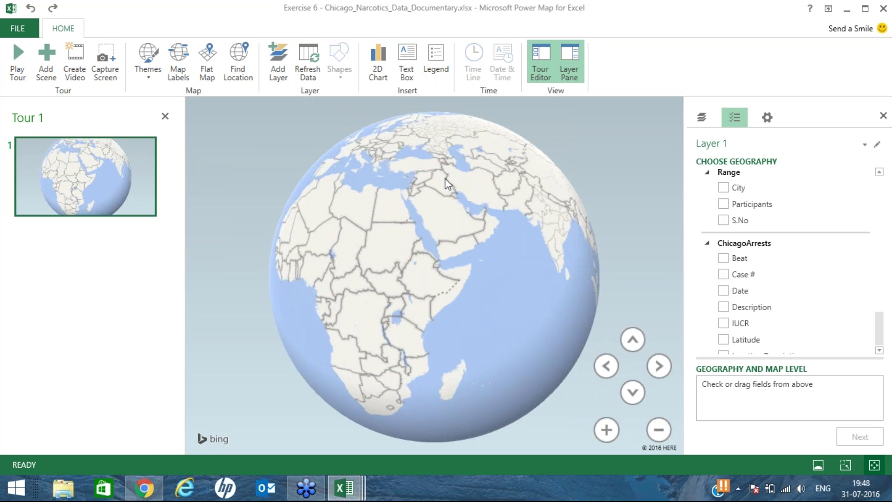
pyautogui.press('Up')
pyautogui.press('Up')
pyautogui.press('Up')
pyautogui.press('Up')
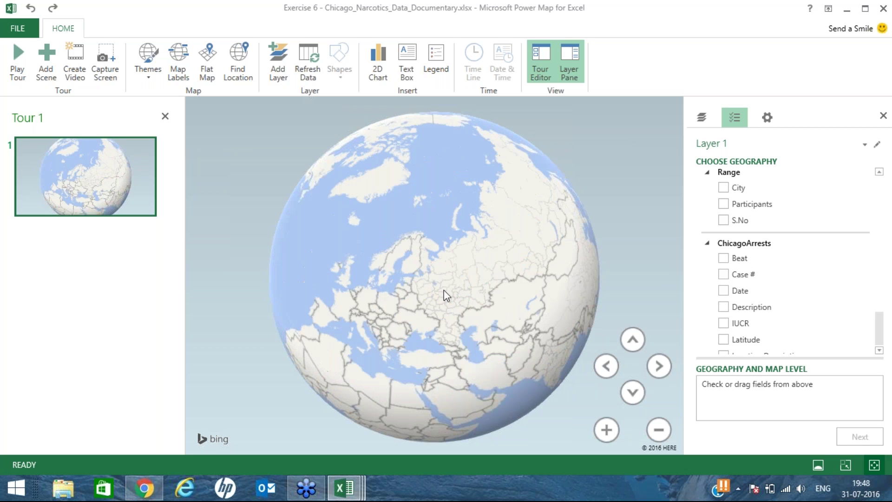
pyautogui.press('Down')
pyautogui.press('Down')
pyautogui.press('Down')
pyautogui.press('Down')
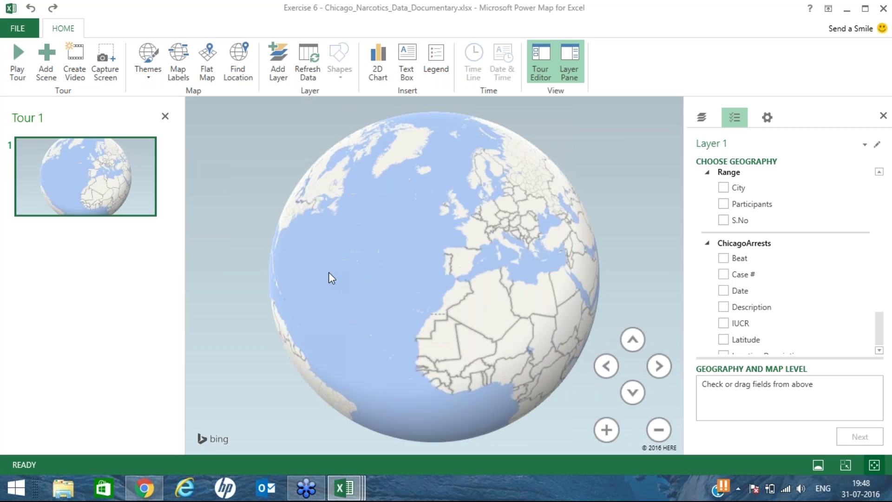
pyautogui.press('Down')
pyautogui.press('Down')
pyautogui.press('Down')
pyautogui.press('Down')
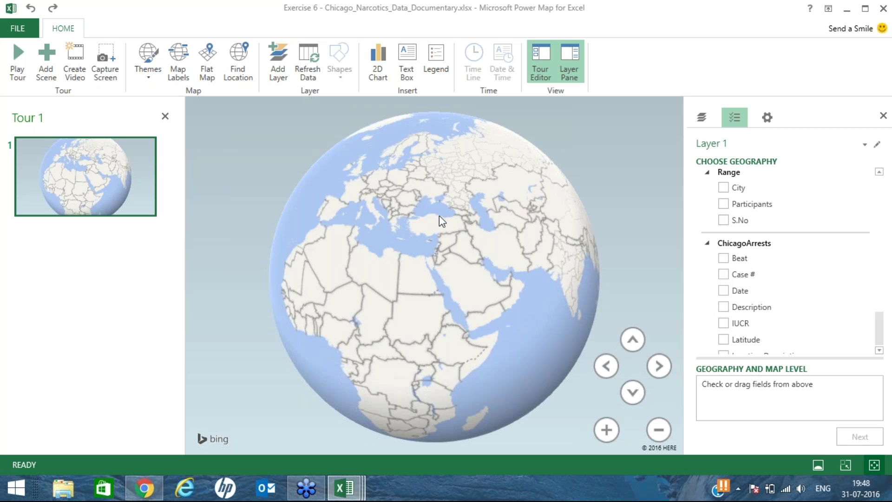
pyautogui.press('Down')
pyautogui.press('Down')
pyautogui.press('Down')
pyautogui.press('Down')
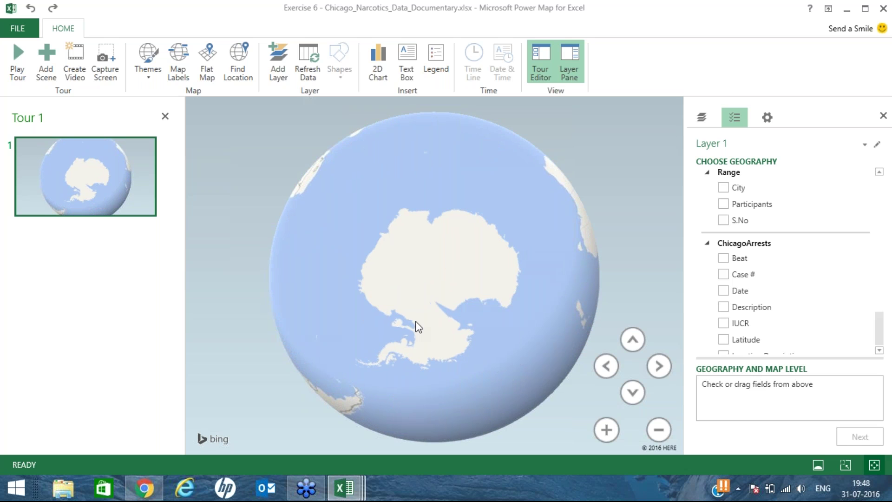
# Turn the globe around Antarctica past South America and southern Africa until Australia and Antarctica are both in view
pyautogui.press('Down')
pyautogui.press('Down')
pyautogui.press('Left')
pyautogui.press('Left')
pyautogui.press('Left')
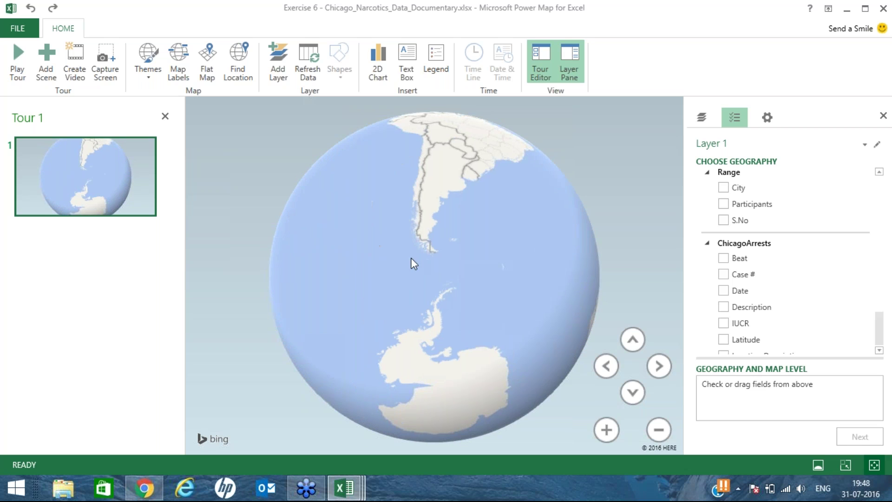
pyautogui.press('Right')
pyautogui.press('Right')
pyautogui.press('Right')
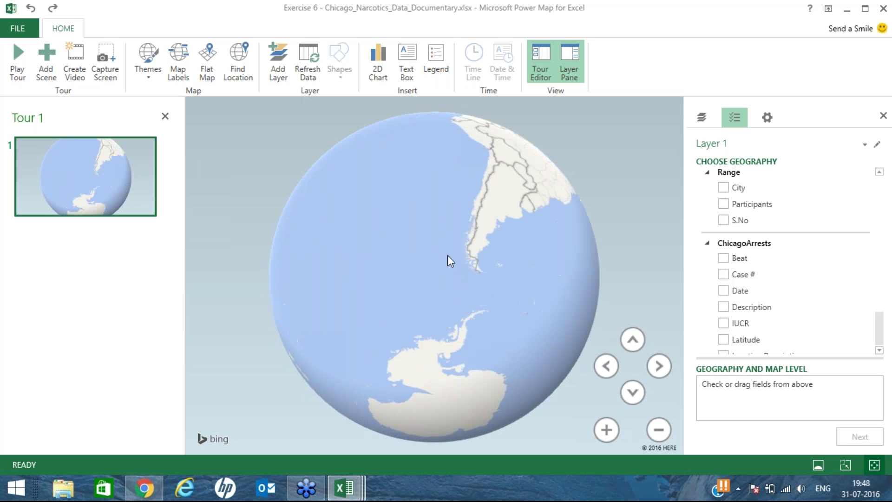
pyautogui.press('Right')
pyautogui.press('Right')
pyautogui.press('Right')
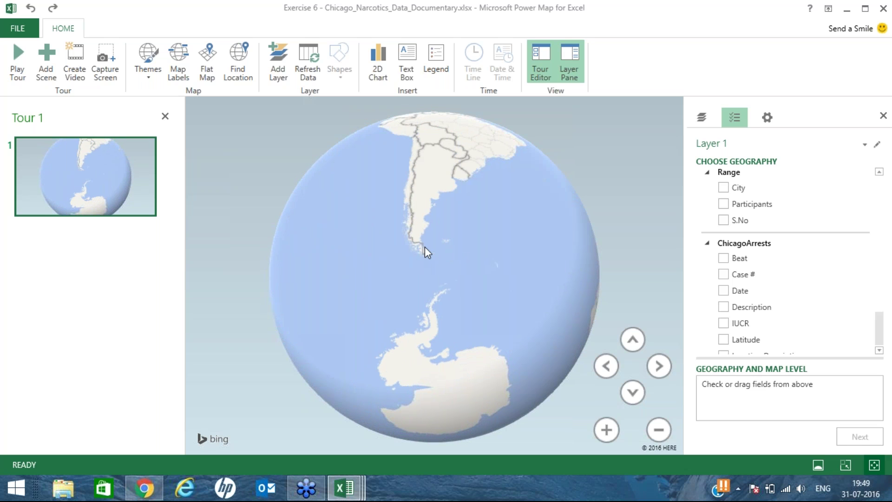
pyautogui.press('Up')
pyautogui.press('Right')
pyautogui.press('Right')
pyautogui.press('Right')
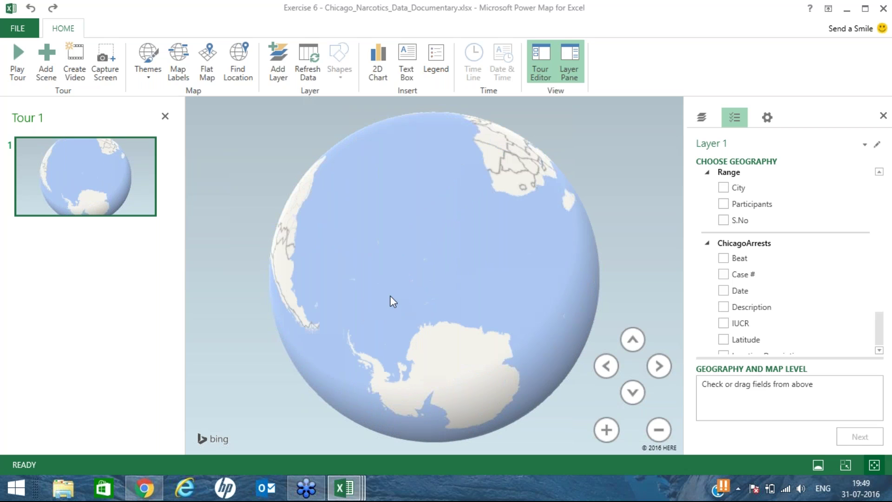
pyautogui.press('Right')
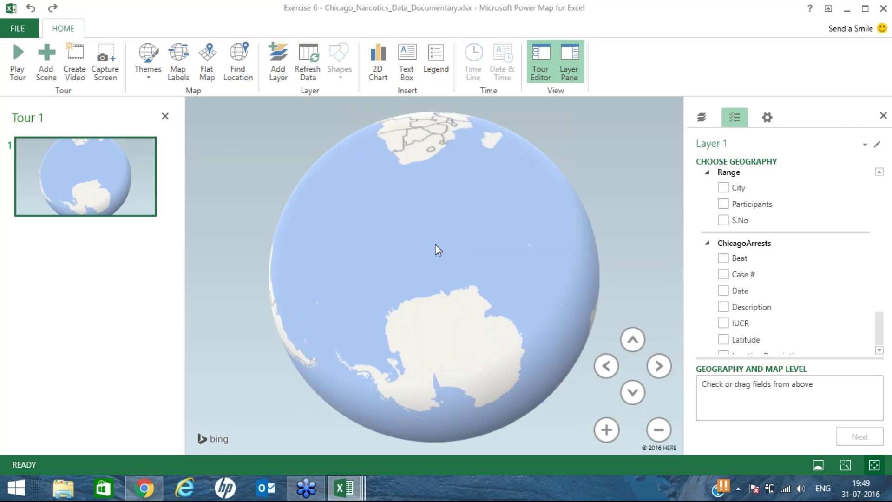
pyautogui.press('Right')
pyautogui.press('Right')
pyautogui.press('Right')
pyautogui.press('Right')
pyautogui.press('Right')
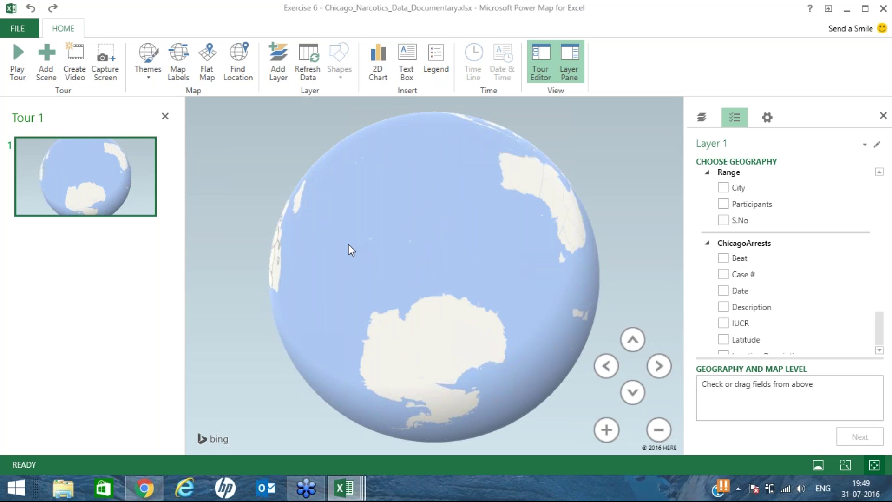
pyautogui.press('Right')
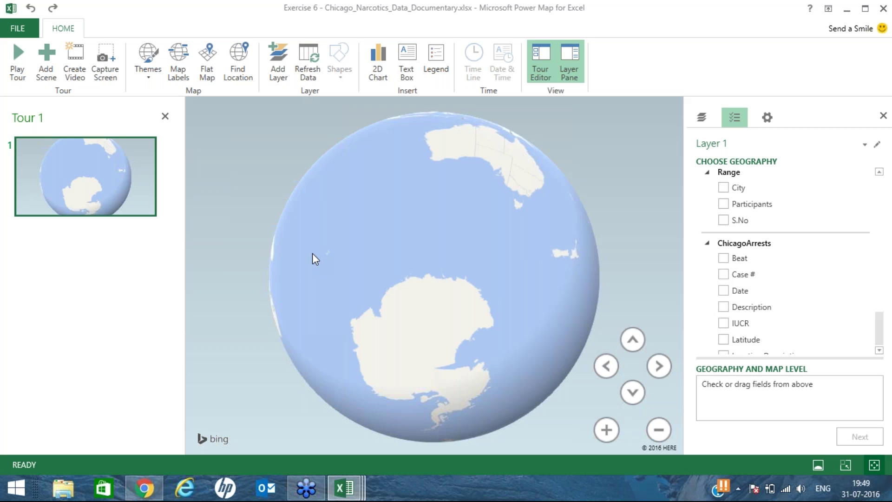
pyautogui.press('Right')
pyautogui.press('Right')
pyautogui.press('Right')
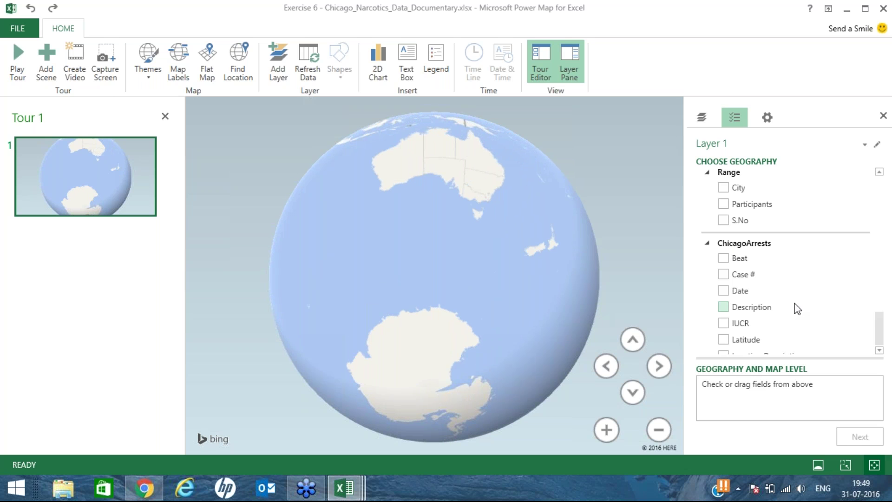
# Highlight Antarctica with a yellow 1 and Australia with a yellow 2, and erase both marks
pyautogui.moveTo(788, 356)
pyautogui.mouseDown()
pyautogui.moveTo(417, 305)
pyautogui.moveTo(426, 350)
pyautogui.moveTo(412, 351)
pyautogui.moveTo(415, 383)
pyautogui.mouseUp()
pyautogui.moveTo(435, 132); pyautogui.dragTo(427, 147)
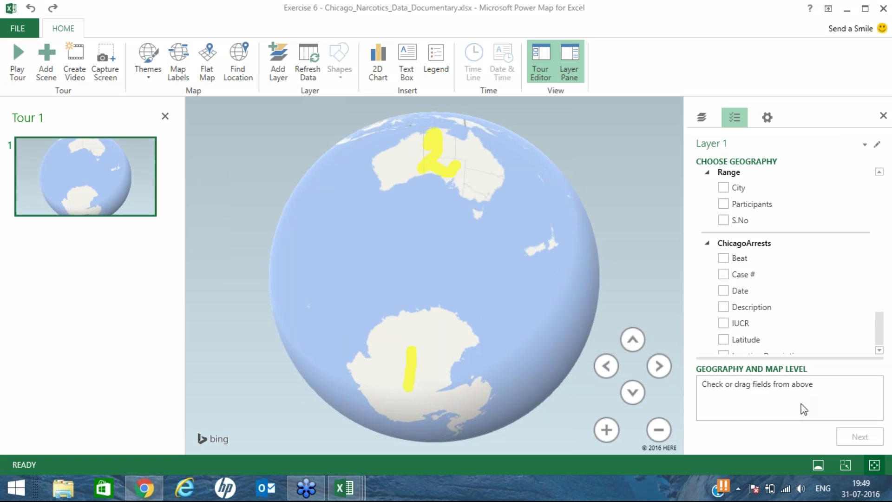
pyautogui.press('Escape')
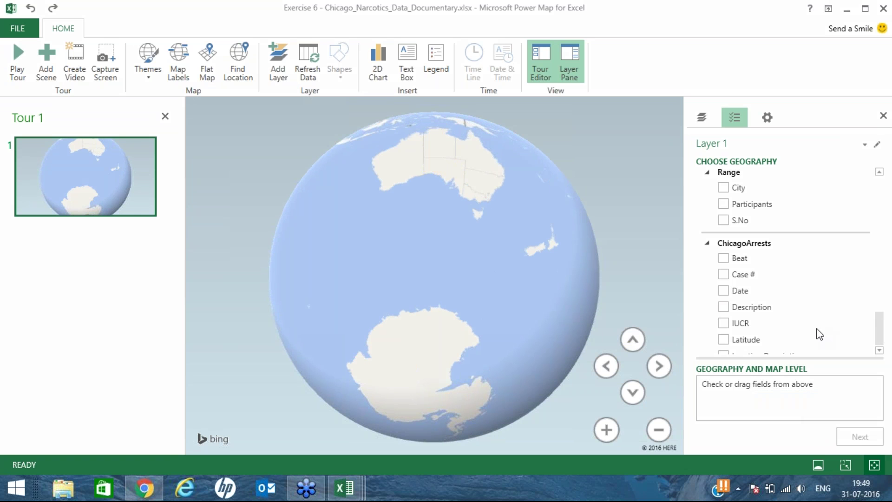
# Bring India back into view, point a red arrow at the Geography and Map Level box, and cross out the Range fields with the yellow highlighter
pyautogui.moveTo(462, 217); pyautogui.dragTo(537, 268)
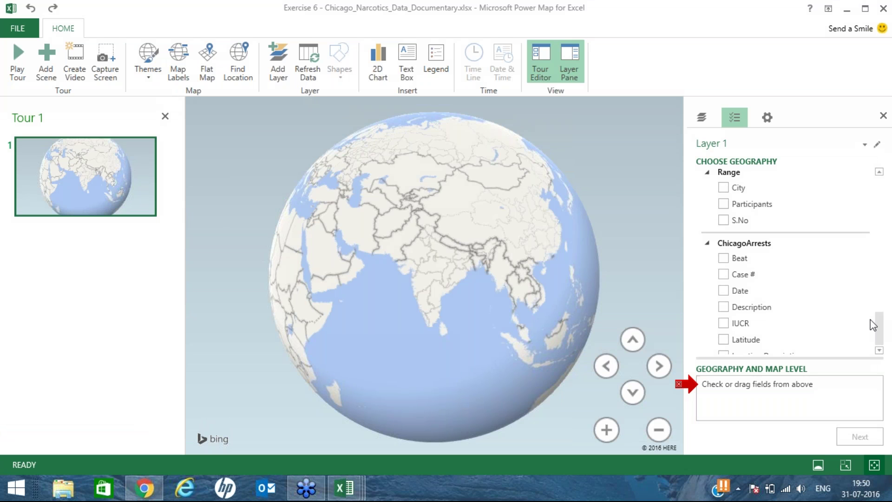
pyautogui.moveTo(773, 334)
pyautogui.click(804, 357)
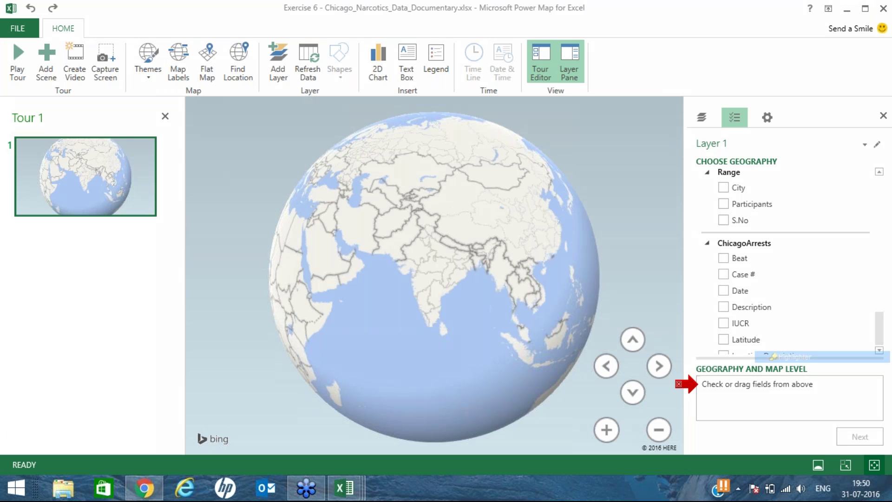
pyautogui.moveTo(708, 185)
pyautogui.mouseDown()
pyautogui.moveTo(678, 215)
pyautogui.moveTo(709, 214)
pyautogui.mouseUp()
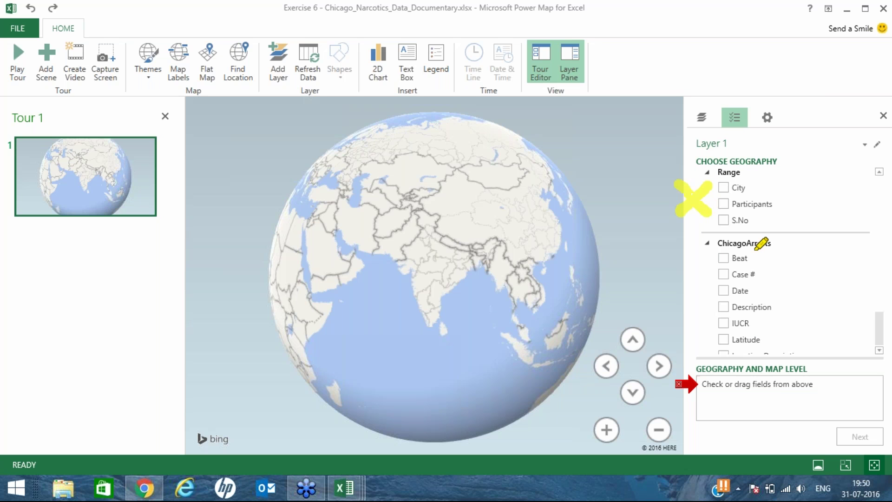
# Tick the ChicagoArrests fields with the yellow highlighter and erase all the marks on the screen
pyautogui.moveTo(666, 296); pyautogui.dragTo(706, 275)
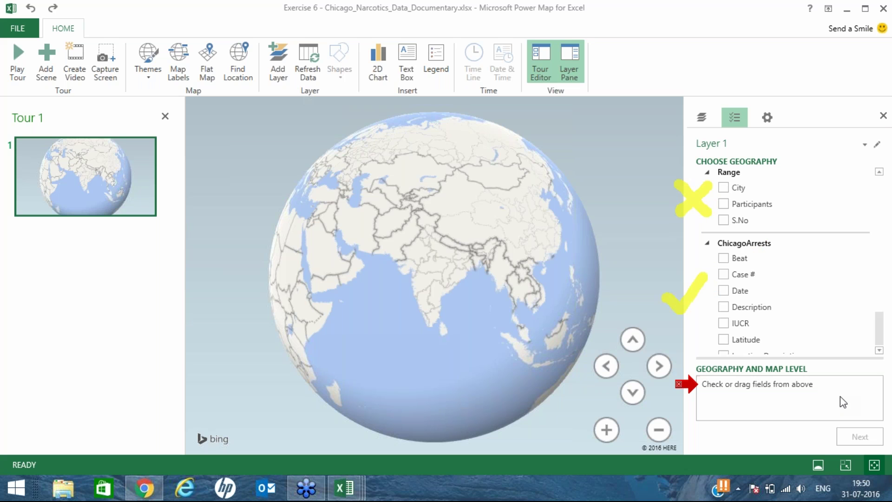
pyautogui.press('Escape')
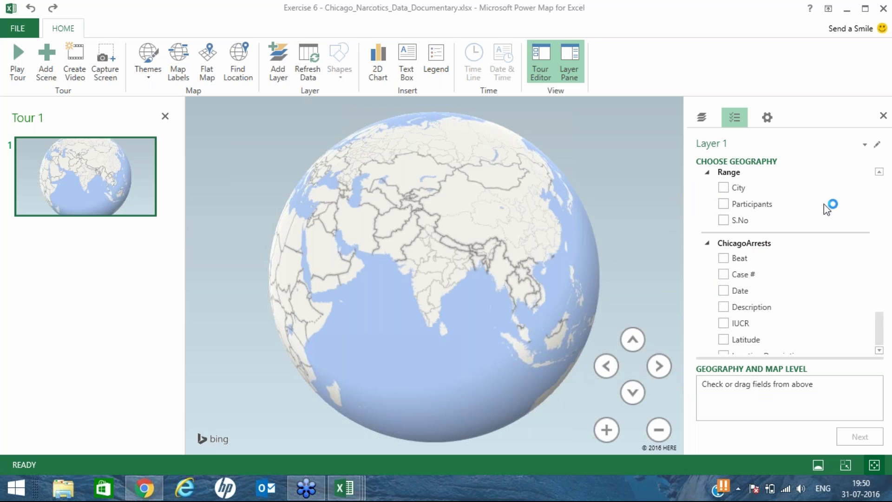
# Add the Latitude and Longitude fields of ChicagoArrests to the layer's geography and map level
pyautogui.scroll(-3, 886, 325)
pyautogui.scroll(3, 874, 334)
pyautogui.scroll(-3, 874, 334)
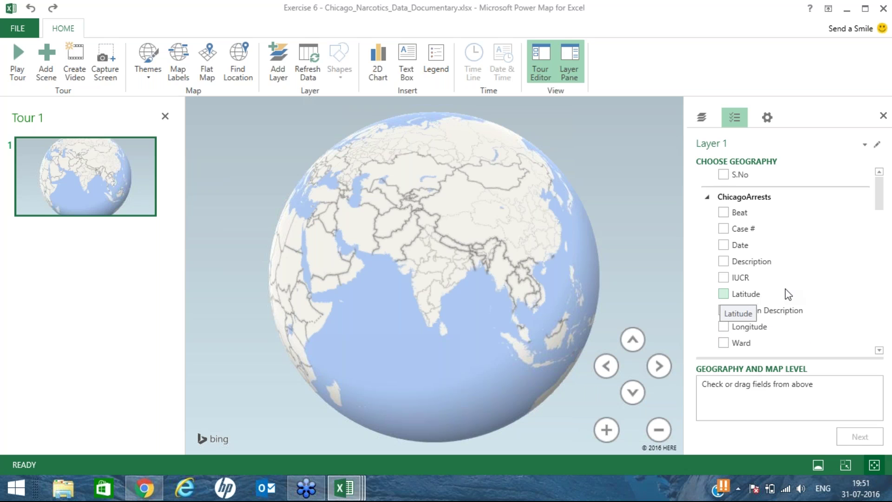
pyautogui.click(749, 298)
pyautogui.moveTo(749, 298); pyautogui.dragTo(741, 398)
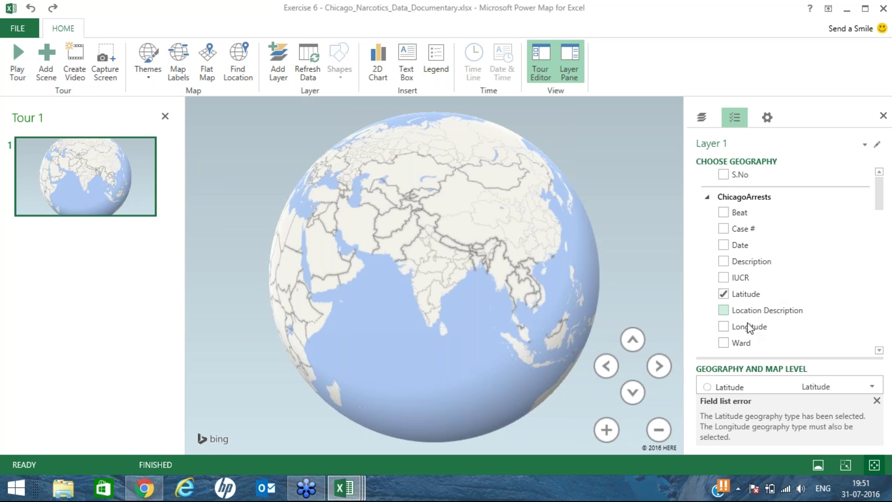
pyautogui.click(724, 327)
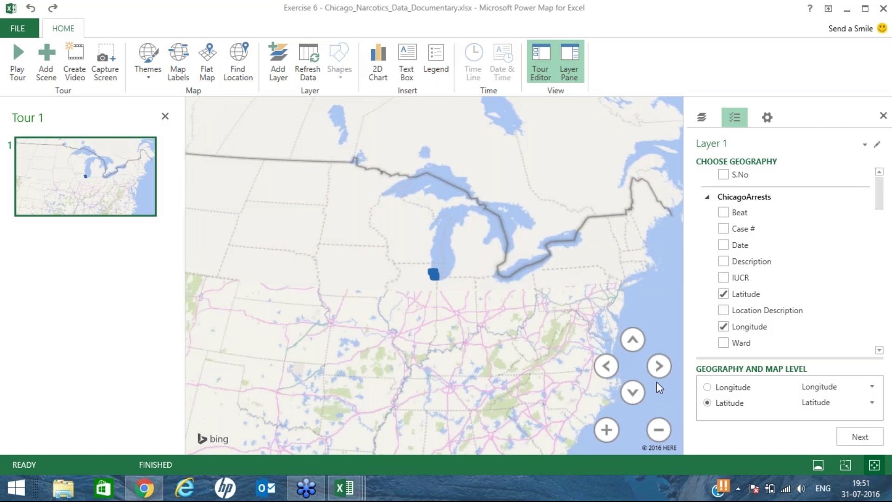
# Show the whole globe, draw red longitude and latitude lines crossing near Chicago with the pen, and erase them
pyautogui.click(659, 430)
pyautogui.click(659, 431)
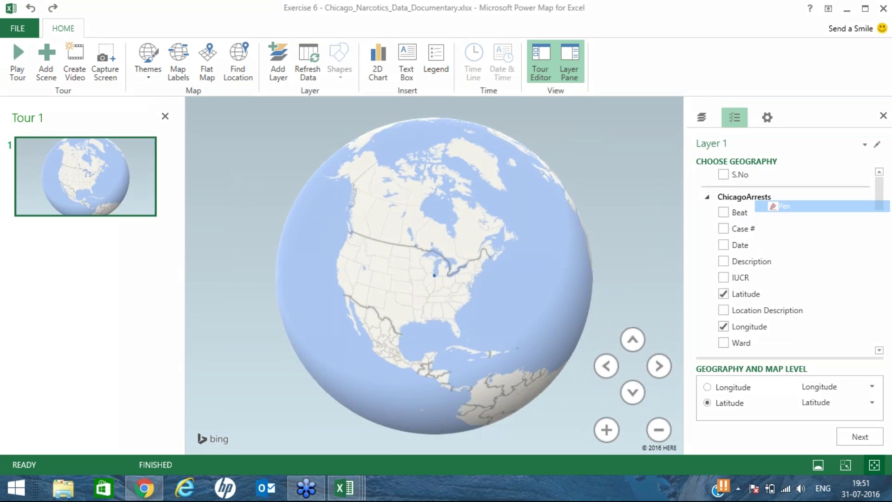
pyautogui.click(783, 206)
pyautogui.moveTo(453, 125)
pyautogui.mouseDown()
pyautogui.moveTo(426, 344)
pyautogui.moveTo(460, 427)
pyautogui.mouseUp()
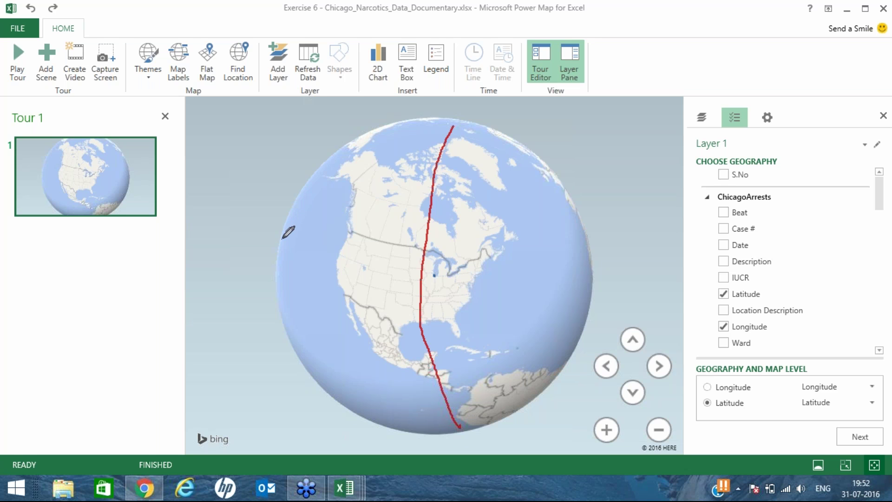
pyautogui.moveTo(278, 239); pyautogui.dragTo(282, 242)
pyautogui.moveTo(391, 266); pyautogui.dragTo(412, 276)
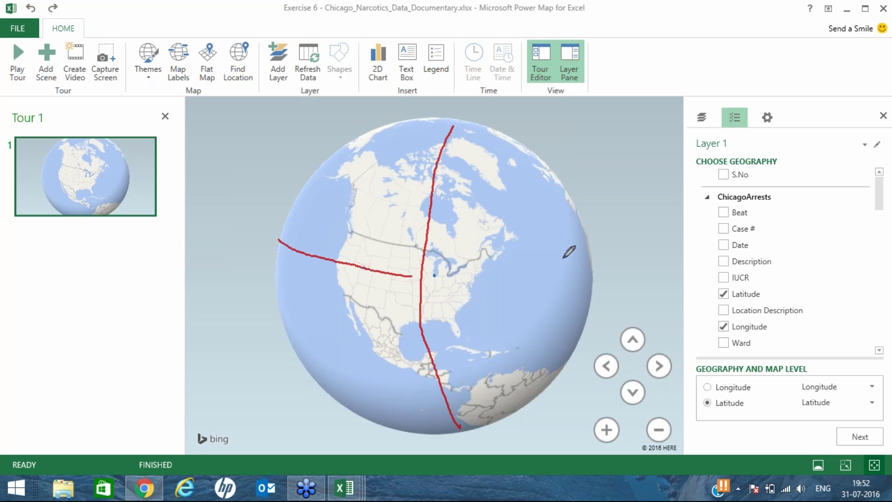
pyautogui.moveTo(569, 251); pyautogui.dragTo(590, 245)
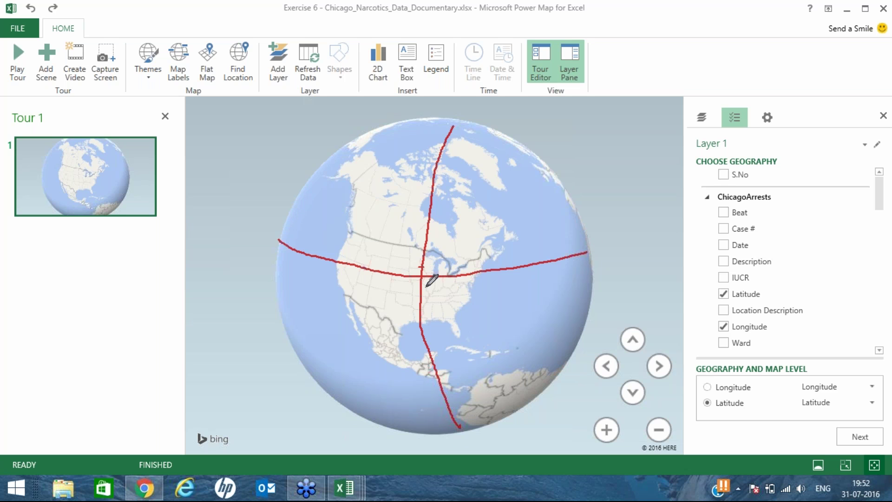
pyautogui.moveTo(410, 269); pyautogui.dragTo(437, 287)
pyautogui.press('Escape')
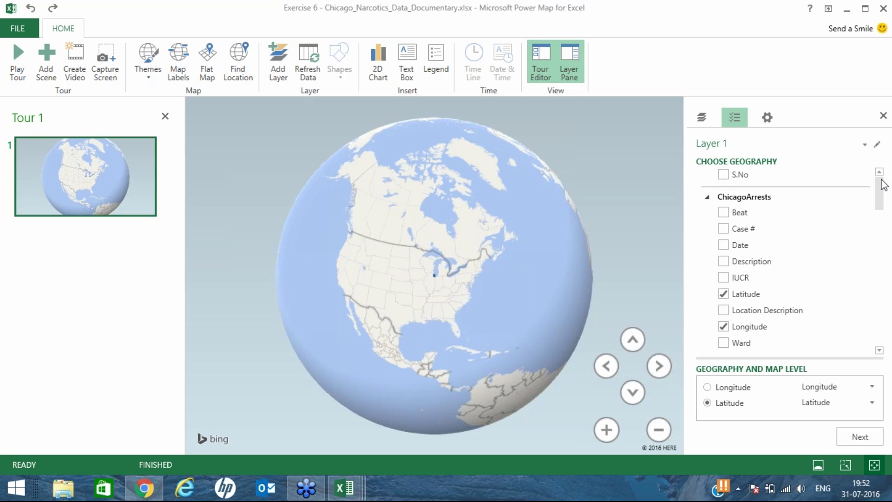
pyautogui.click(835, 201)
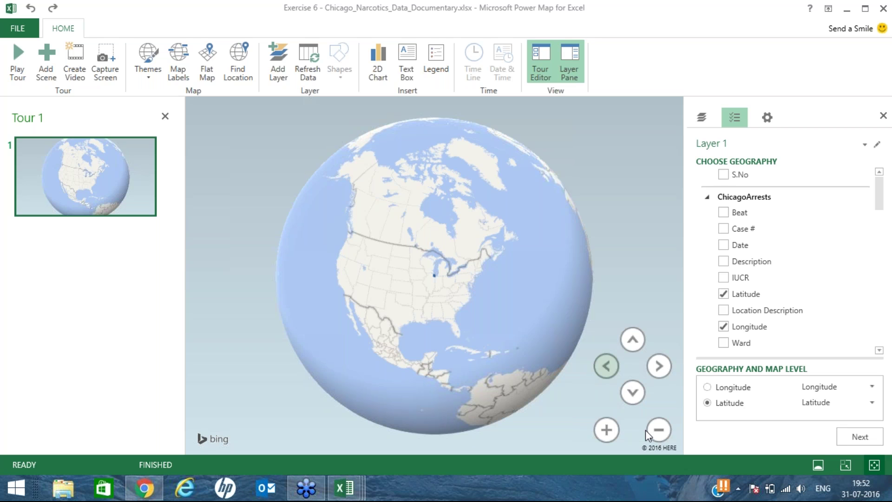
# Bring the Great Lakes close, circle Chicago's blue data area in red with arrows labelled 3D, and erase the drawing
pyautogui.click(607, 430)
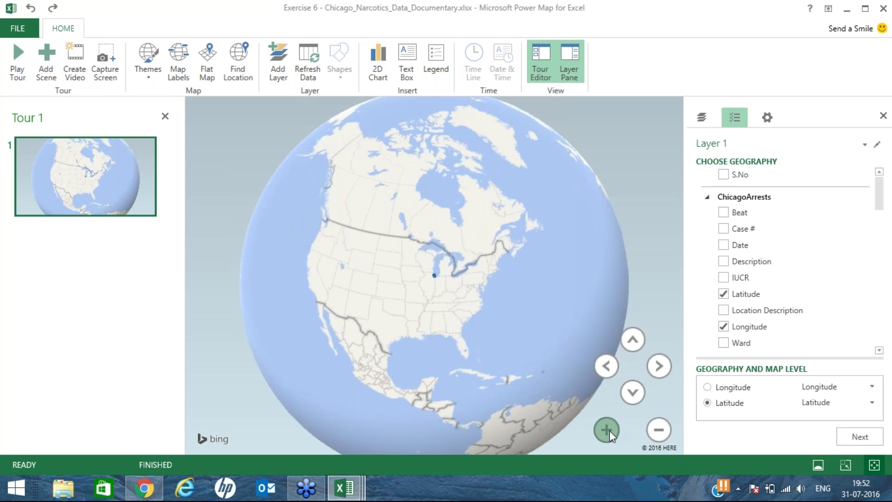
pyautogui.click(607, 430)
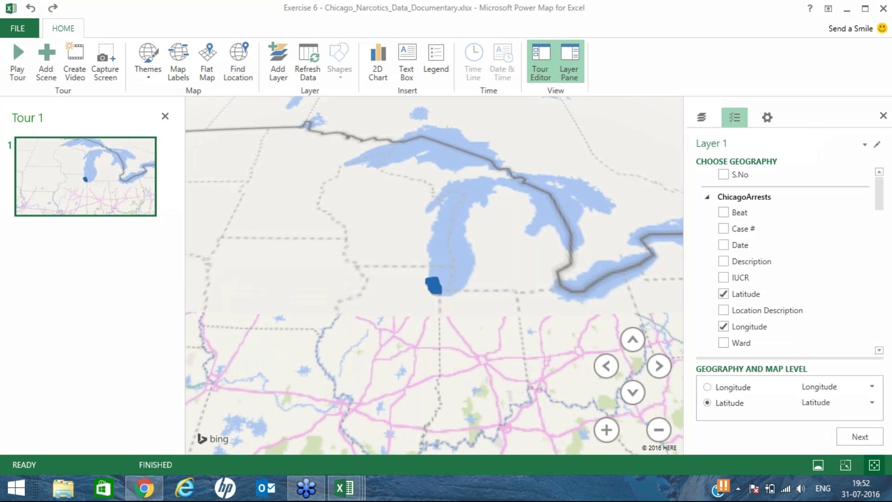
pyautogui.moveTo(440, 264)
pyautogui.mouseDown()
pyautogui.moveTo(456, 276)
pyautogui.moveTo(442, 263)
pyautogui.mouseUp()
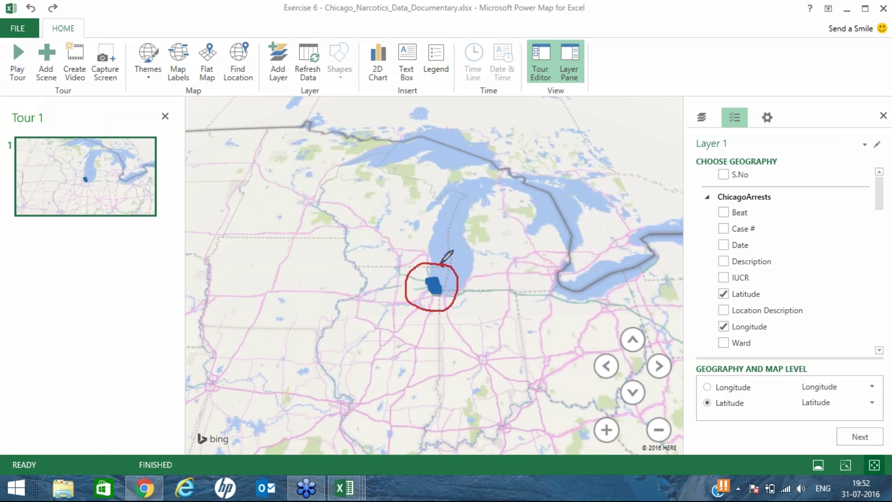
pyautogui.moveTo(347, 231)
pyautogui.mouseDown()
pyautogui.moveTo(365, 231)
pyautogui.moveTo(410, 265)
pyautogui.mouseUp()
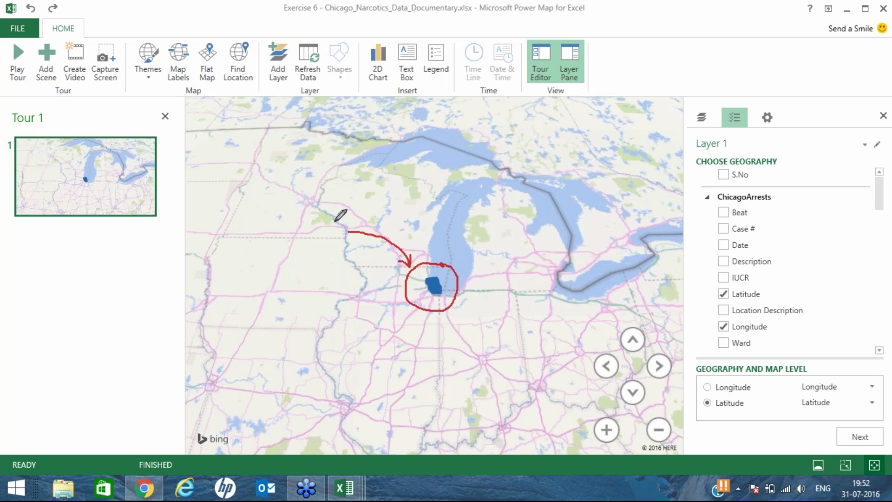
pyautogui.moveTo(314, 210)
pyautogui.mouseDown()
pyautogui.moveTo(320, 220)
pyautogui.moveTo(308, 234)
pyautogui.moveTo(409, 251)
pyautogui.mouseUp()
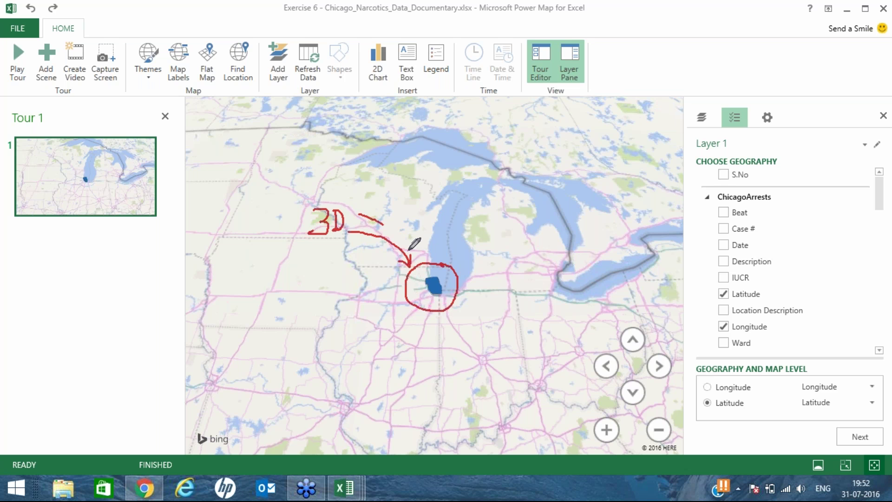
pyautogui.moveTo(382, 209); pyautogui.dragTo(413, 242)
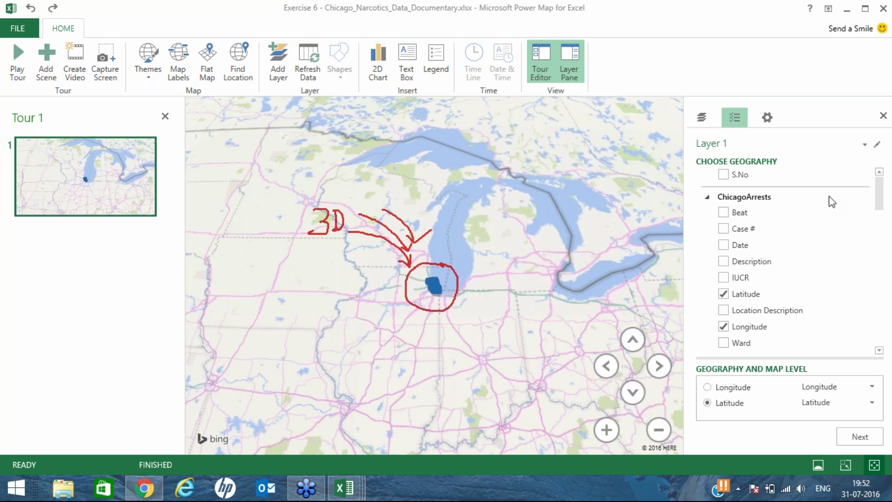
pyautogui.press('e')
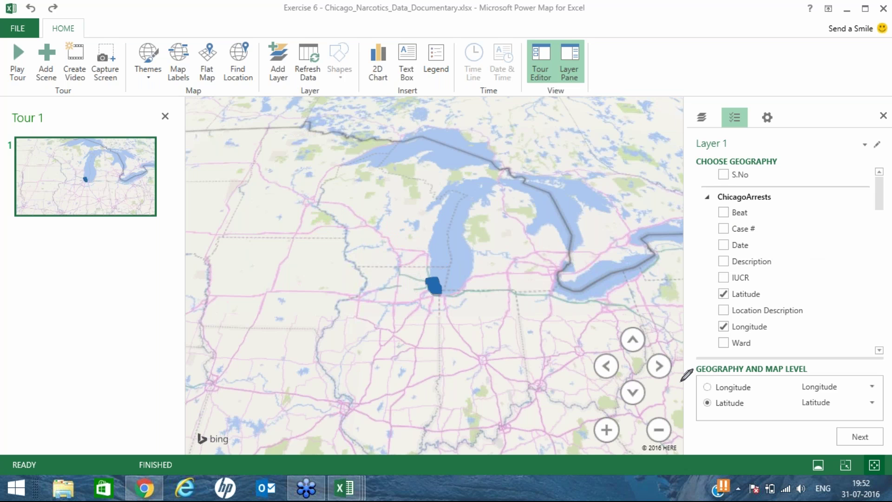
pyautogui.click(813, 196)
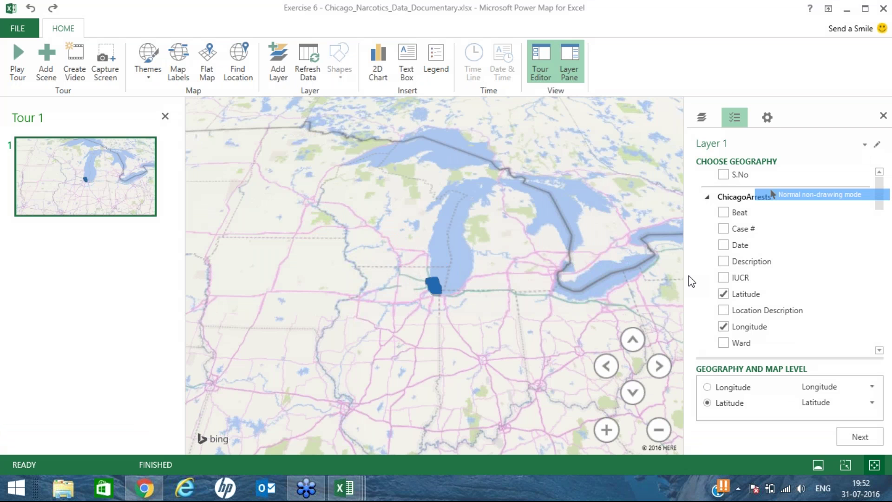
# Zoom out to view Chicago's position in North America and return to the Great Lakes with a more overhead view
pyautogui.click(659, 431)
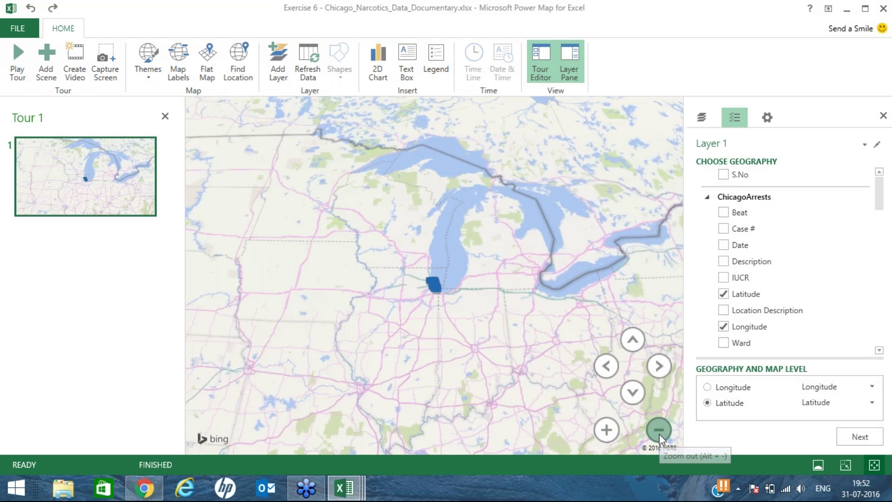
pyautogui.click(659, 431)
pyautogui.click(659, 430)
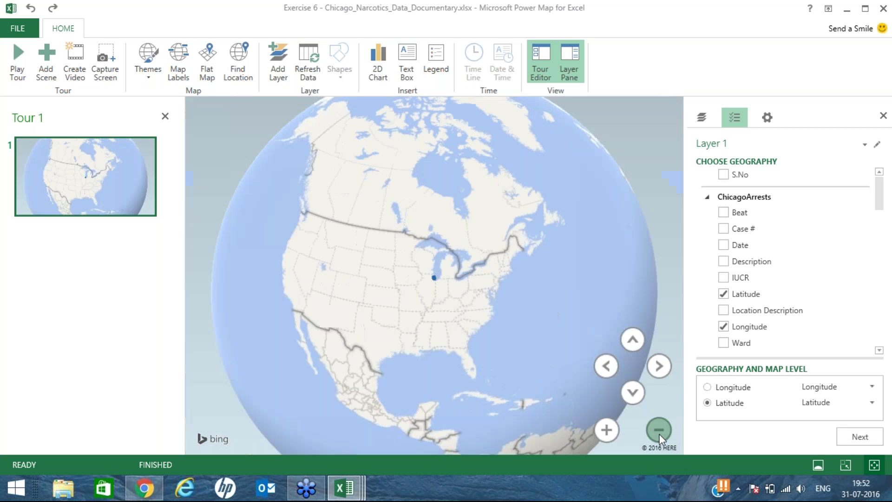
pyautogui.click(607, 429)
pyautogui.click(607, 430)
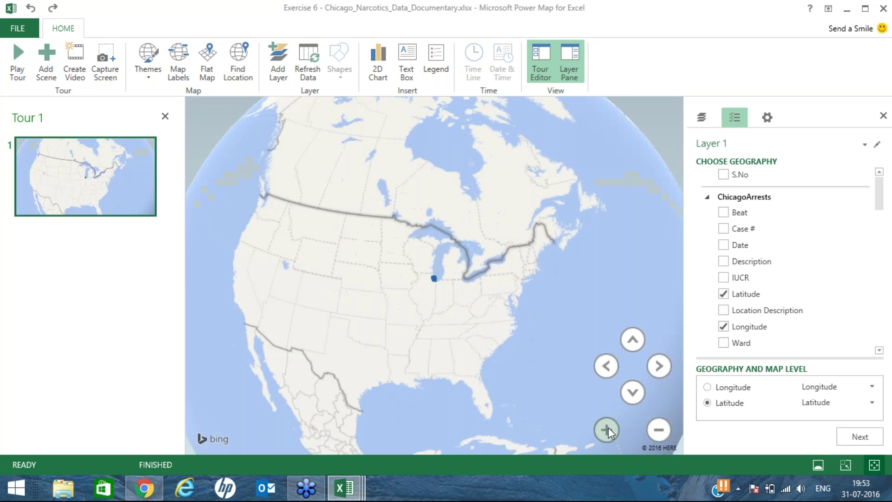
pyautogui.click(607, 430)
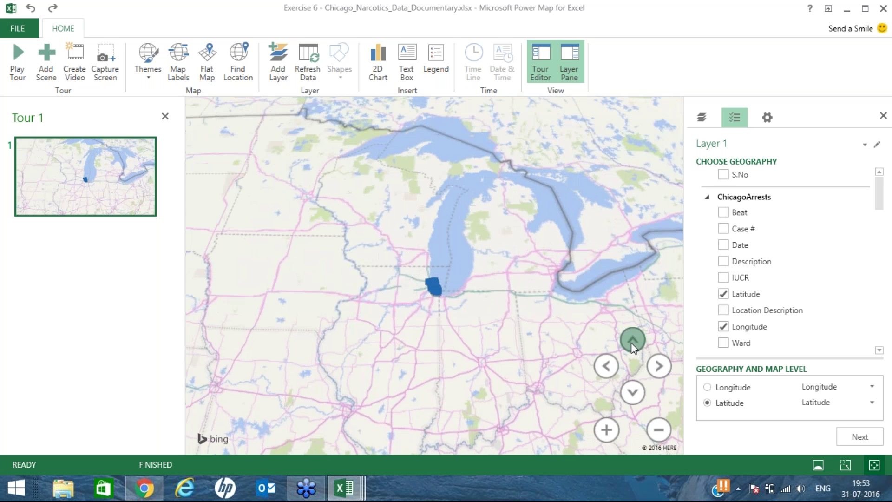
pyautogui.click(633, 341)
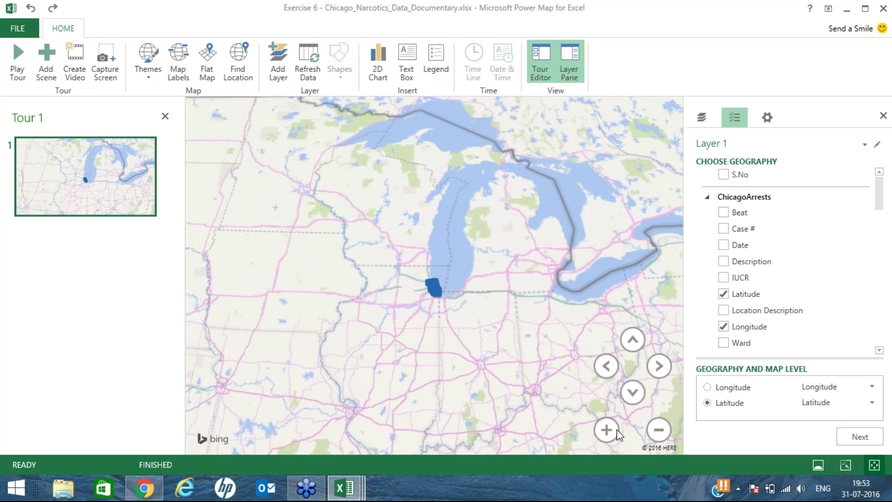
pyautogui.click(617, 431)
# Zoom out to the globe, adjust its tilt over North America, and close in on Chicago beside Lake Michigan
pyautogui.click(662, 433)
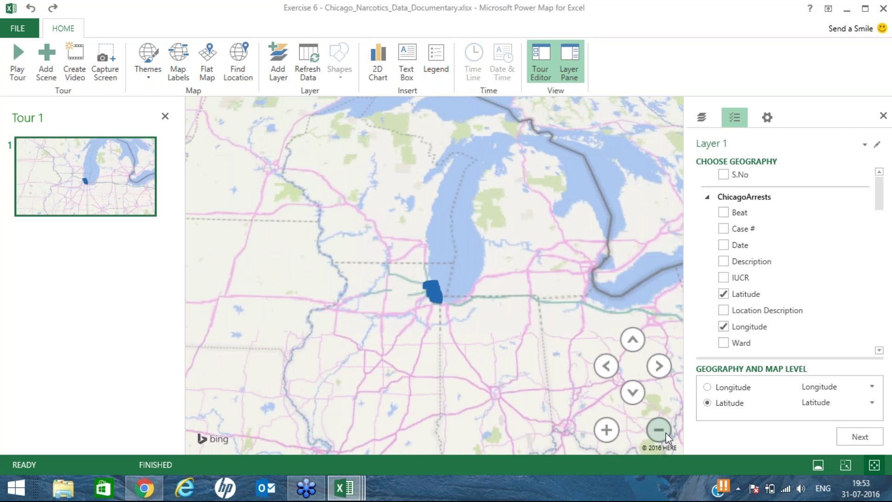
pyautogui.click(662, 432)
pyautogui.click(663, 432)
pyautogui.click(666, 434)
pyautogui.click(633, 340)
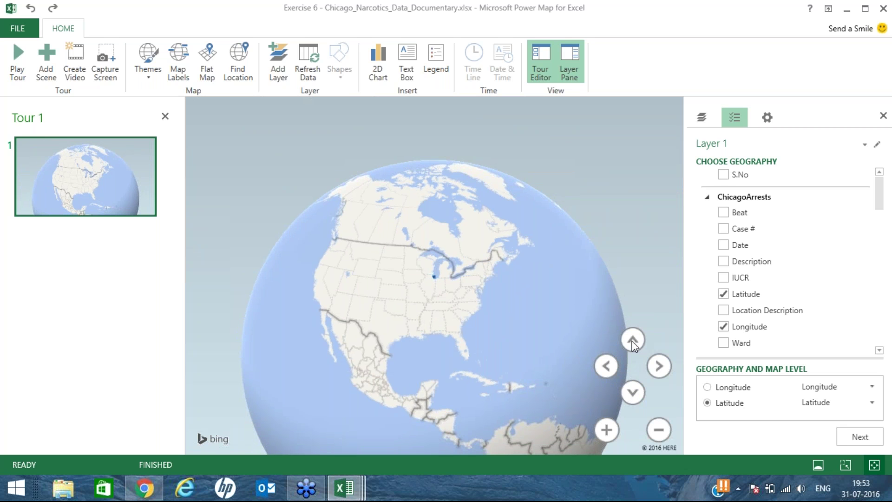
pyautogui.click(632, 340)
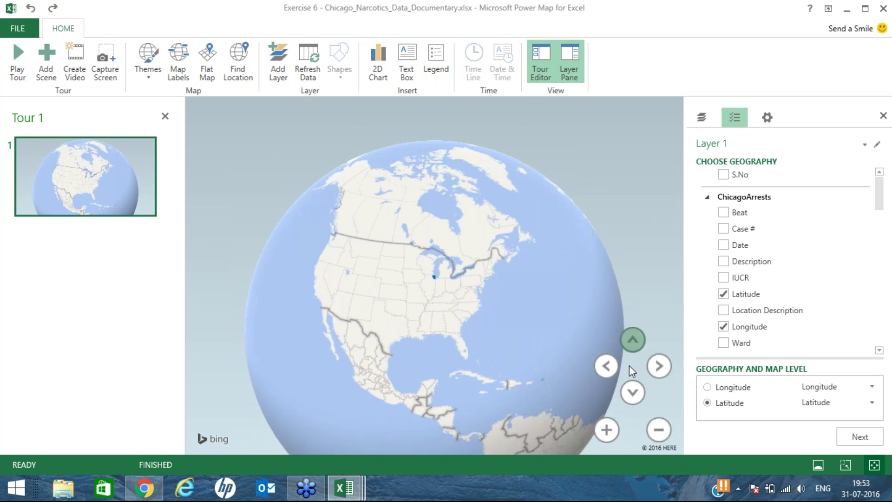
pyautogui.click(608, 429)
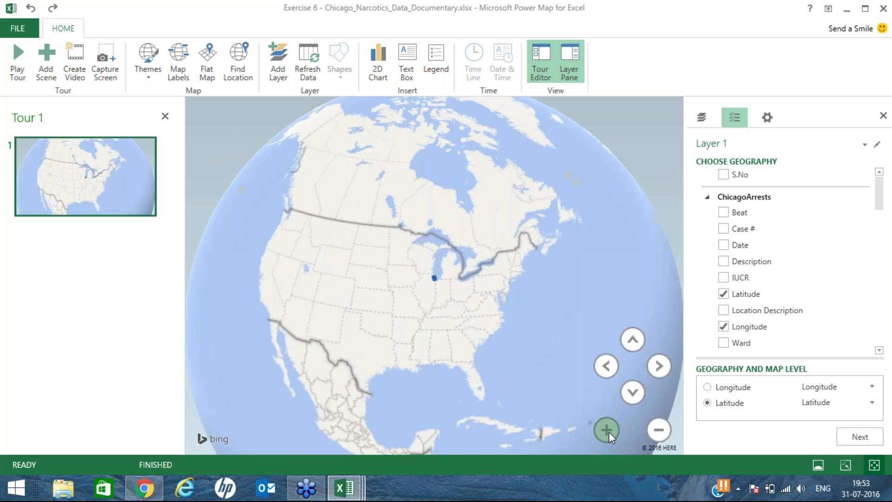
pyautogui.click(609, 432)
pyautogui.click(609, 431)
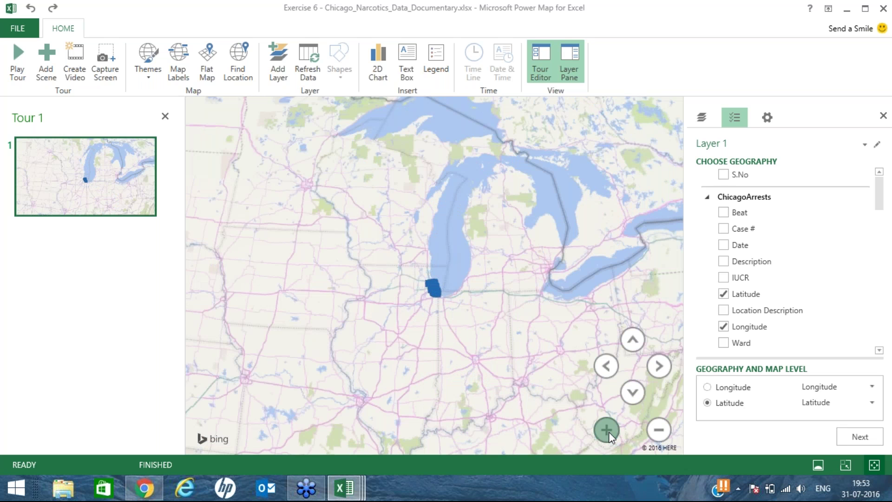
pyautogui.click(610, 432)
pyautogui.click(610, 435)
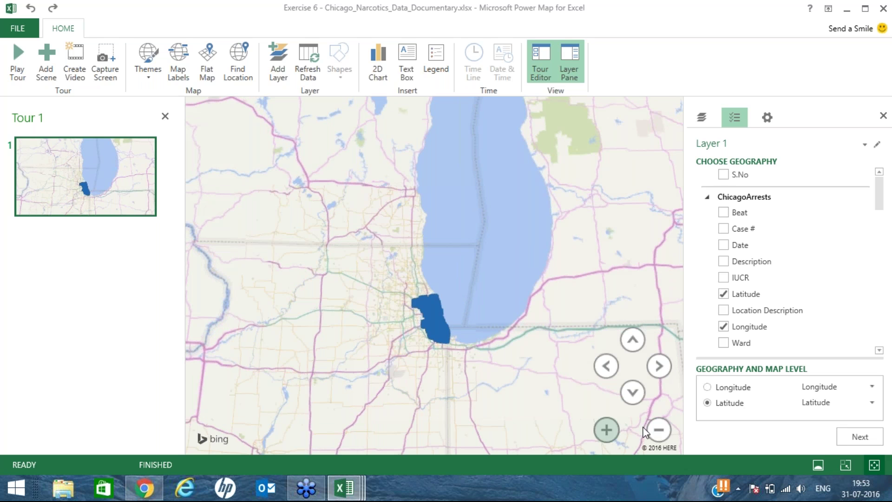
# Tilt the map towards the horizon and zoom in on Chicago's blue data area to inspect it in 3D
pyautogui.click(633, 394)
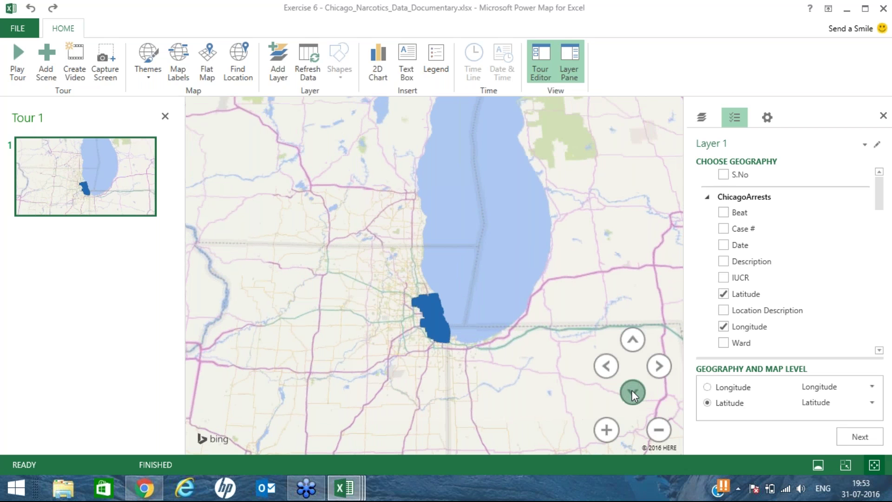
pyautogui.click(633, 393)
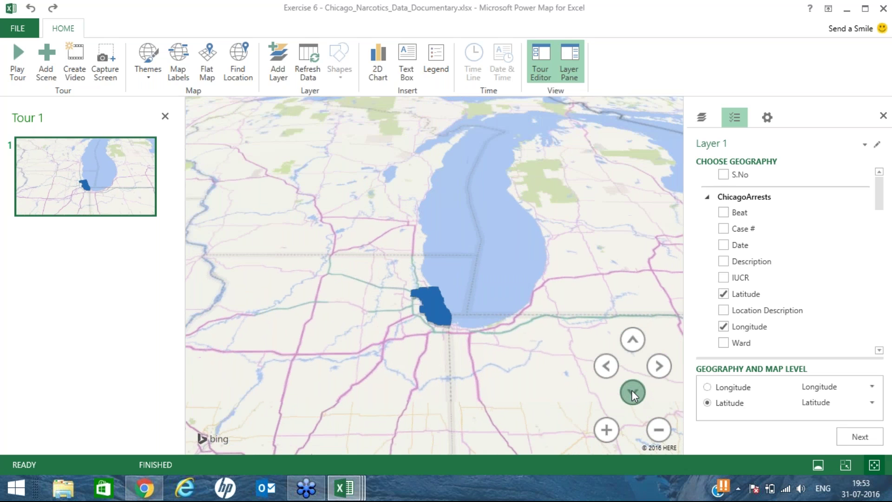
pyautogui.click(632, 392)
pyautogui.click(632, 391)
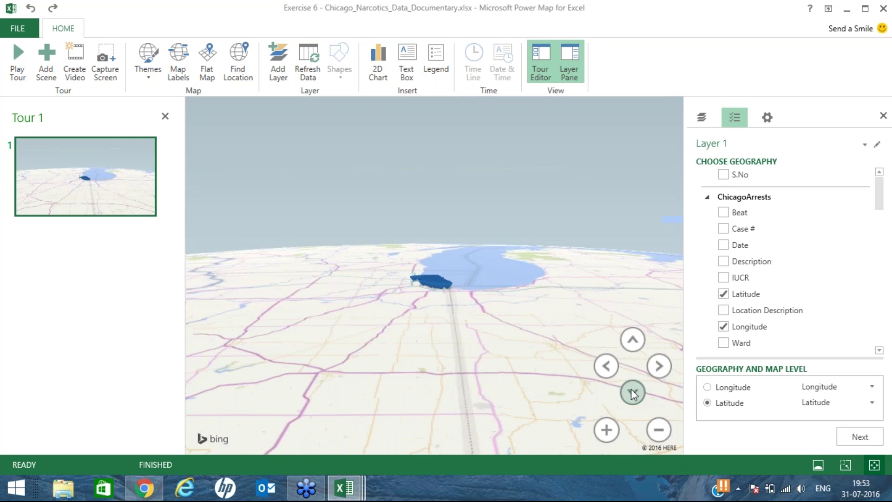
pyautogui.click(607, 431)
pyautogui.scroll(4, 486, 395)
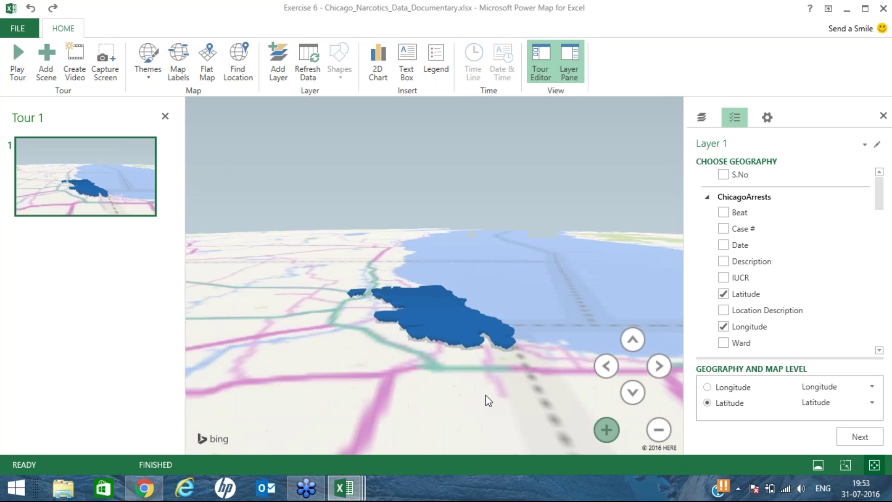
pyautogui.scroll(-1, 428, 381)
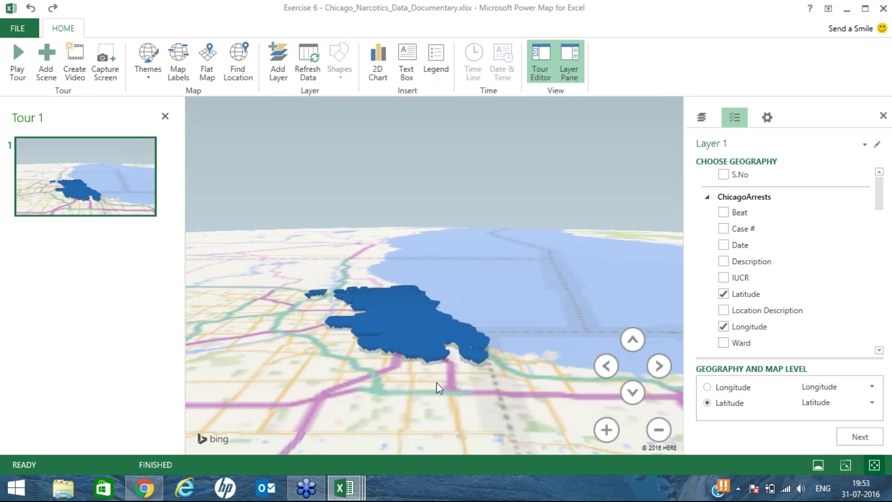
# Zoom out to a more overhead view of Chicago and Lake Michigan, and accept Latitude and Longitude as Layer 1's geography
pyautogui.click(633, 340)
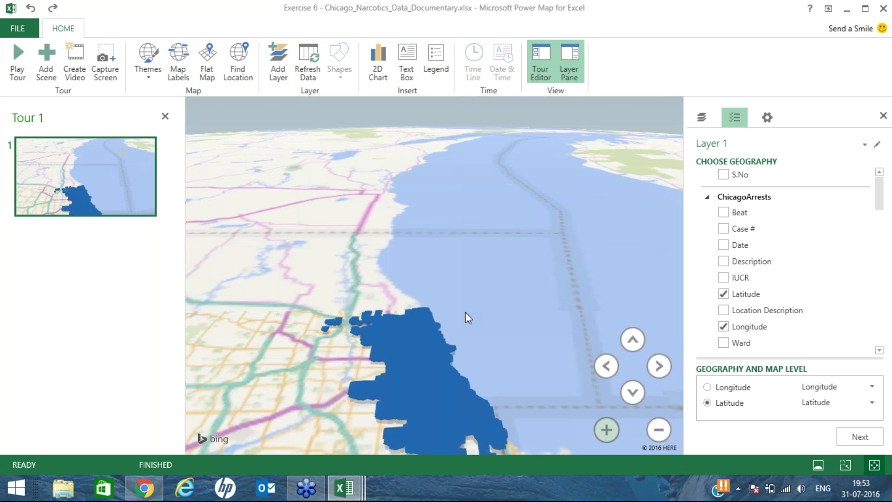
pyautogui.click(660, 430)
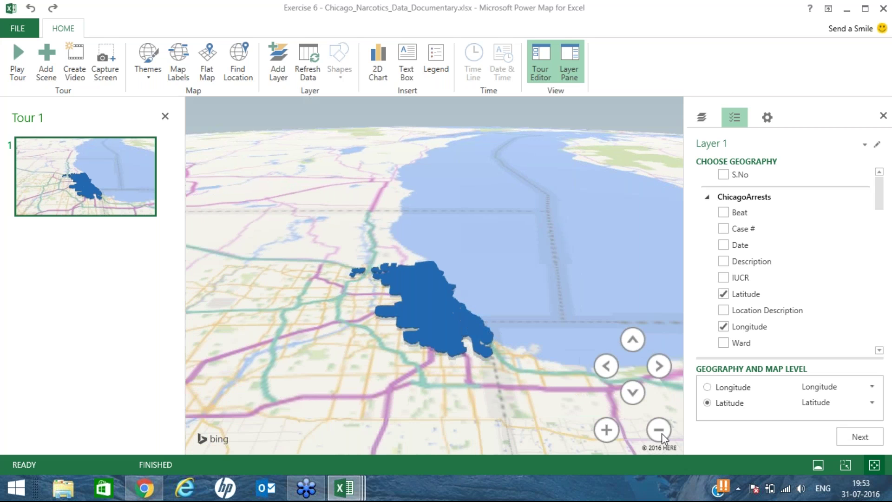
pyautogui.click(635, 346)
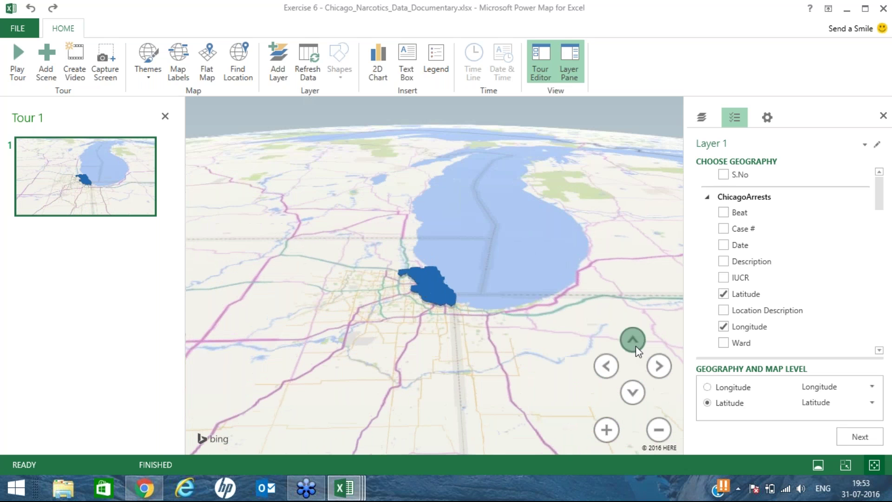
pyautogui.click(636, 346)
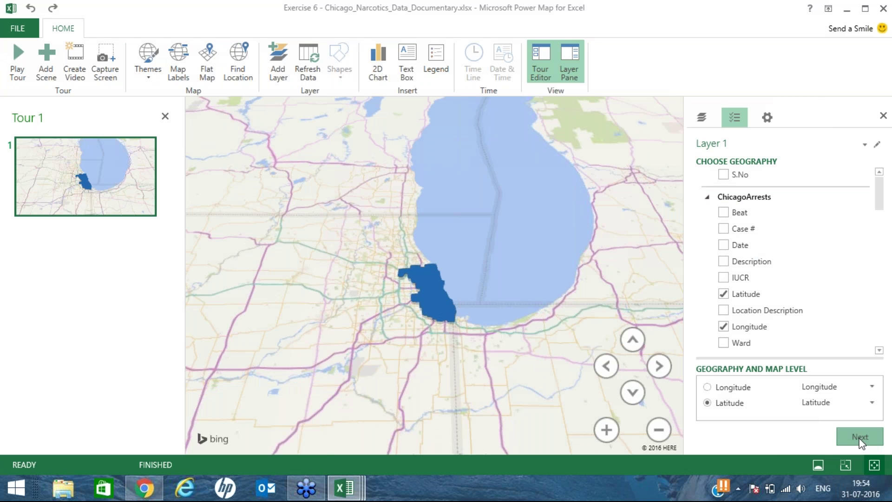
pyautogui.click(860, 438)
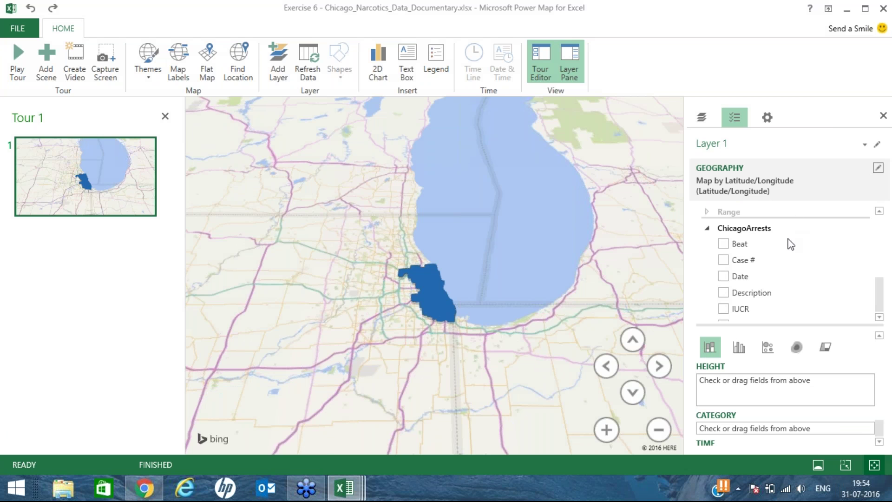
# Point the red arrow marker at the available chart types one after another, from stacked column through to region
pyautogui.click(789, 240)
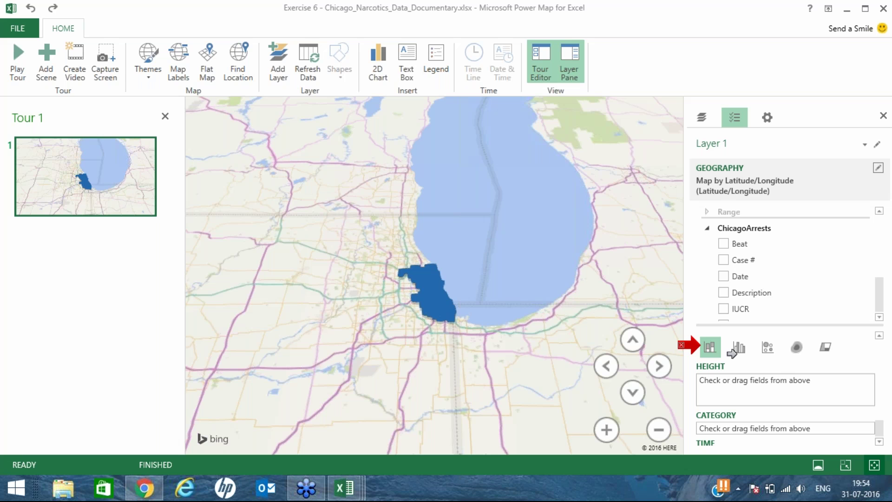
pyautogui.click(736, 337)
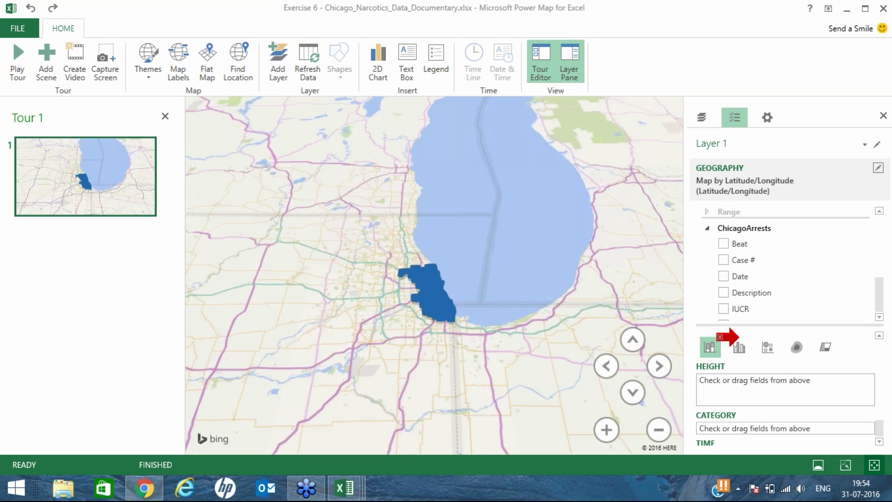
pyautogui.click(767, 333)
pyautogui.click(790, 345)
pyautogui.click(819, 345)
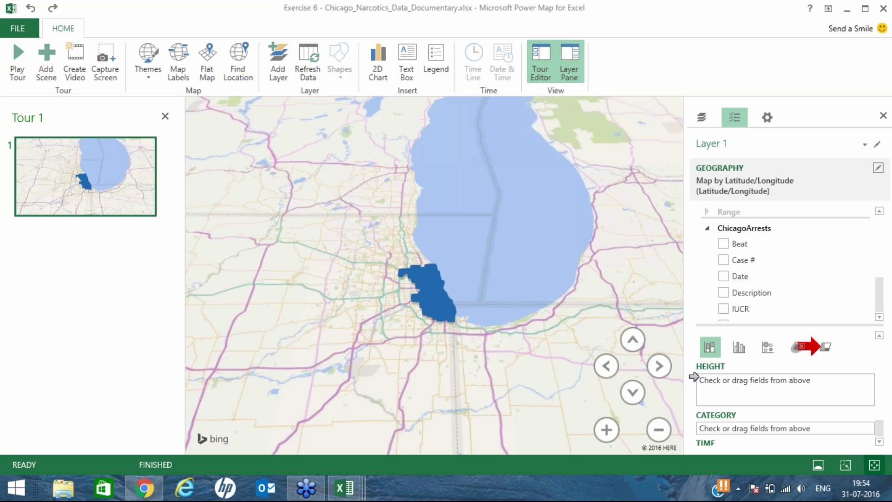
# Point the red arrow marker at the Height area, the stacked column type and the Case # field to relate them
pyautogui.click(692, 377)
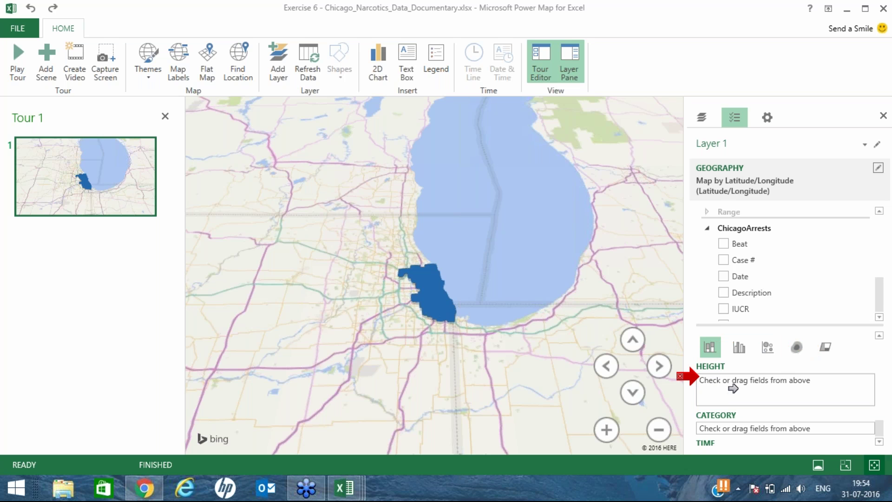
pyautogui.click(697, 345)
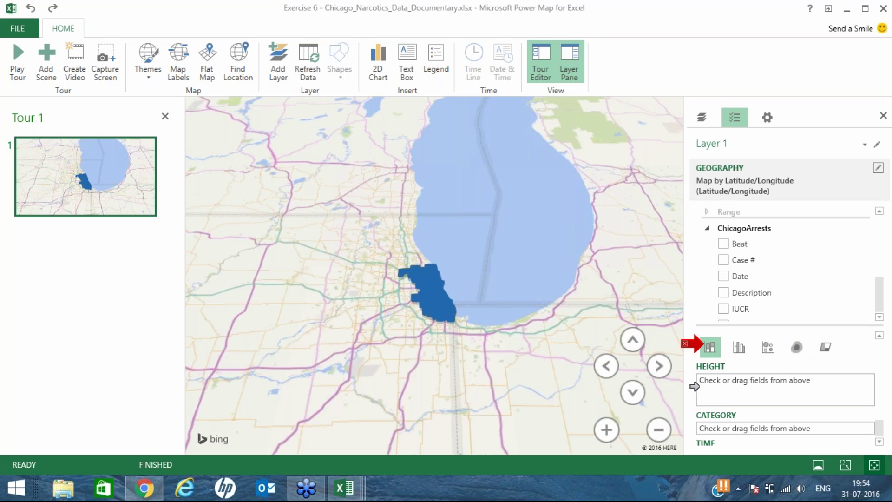
pyautogui.click(695, 381)
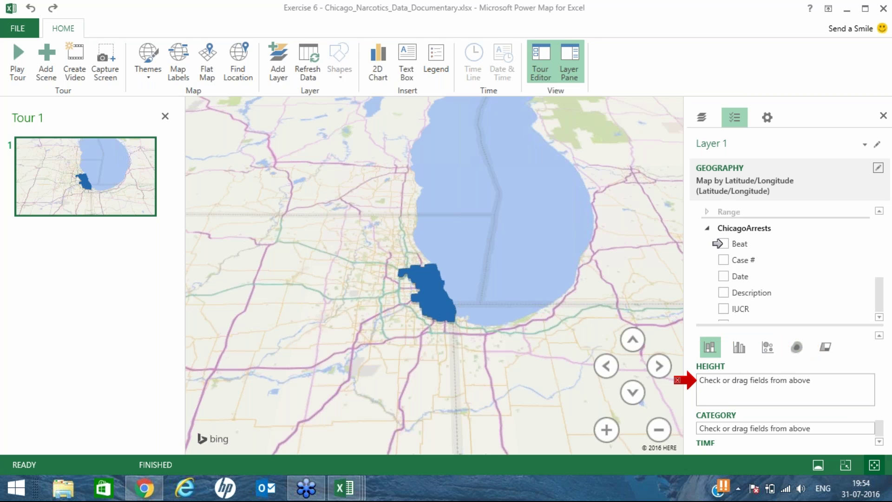
pyautogui.click(716, 260)
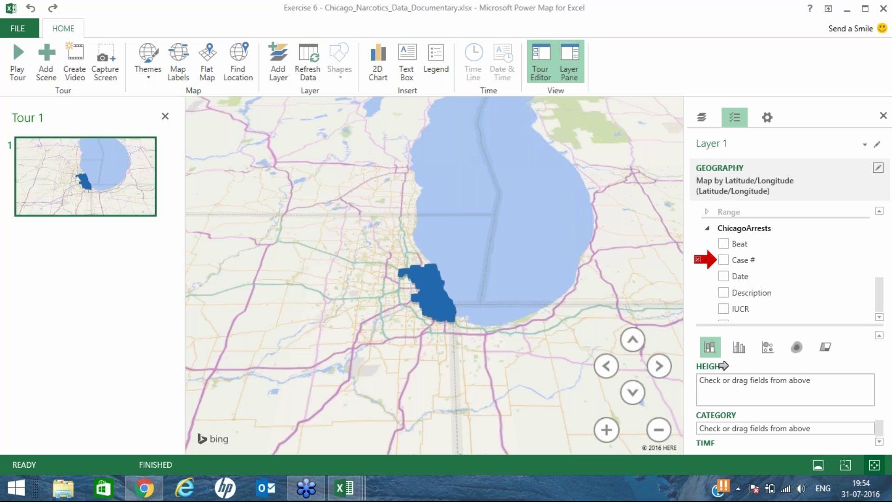
pyautogui.click(693, 379)
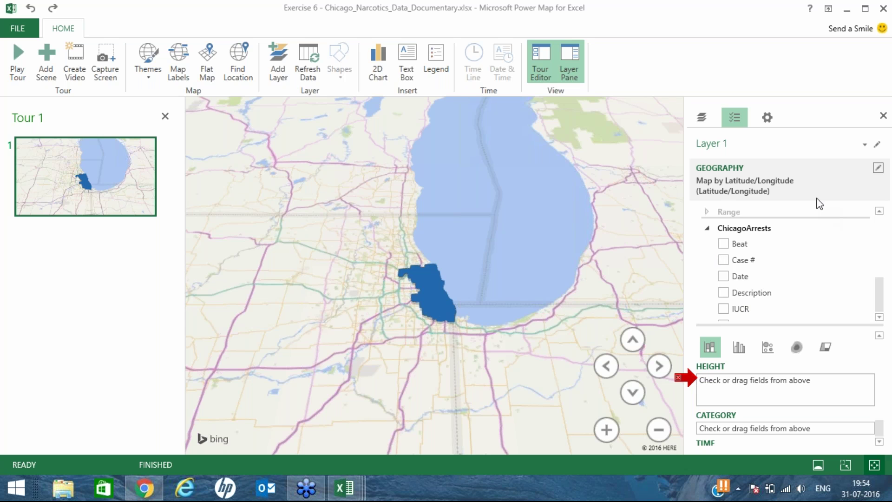
# Assign the Case # field to the column height of Layer 1 and close the legend covering the map
pyautogui.click(739, 261)
pyautogui.moveTo(742, 260); pyautogui.dragTo(715, 384)
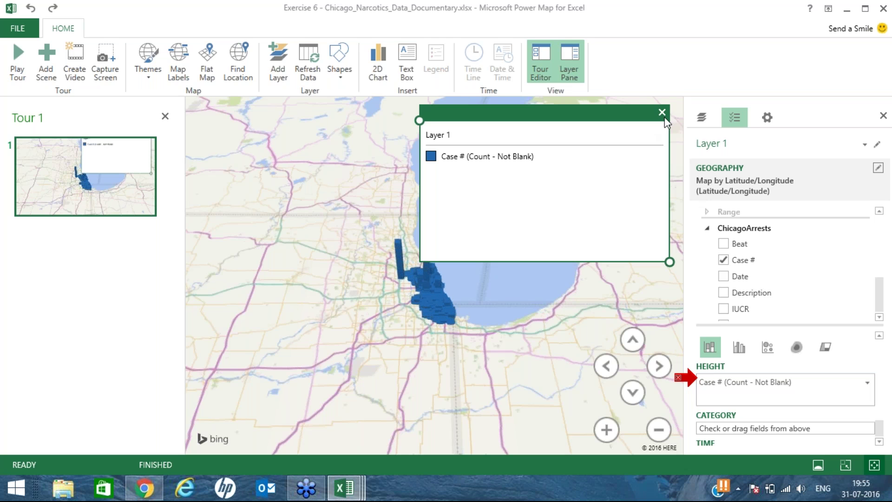
pyautogui.click(663, 113)
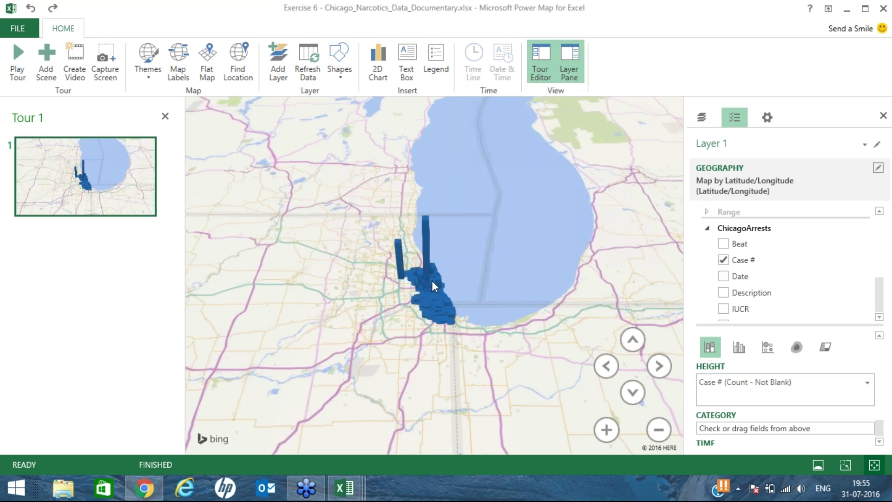
# Check the tallest column's data details, zoom in on Chicago and view its case columns from directly overhead
pyautogui.moveTo(424, 232)
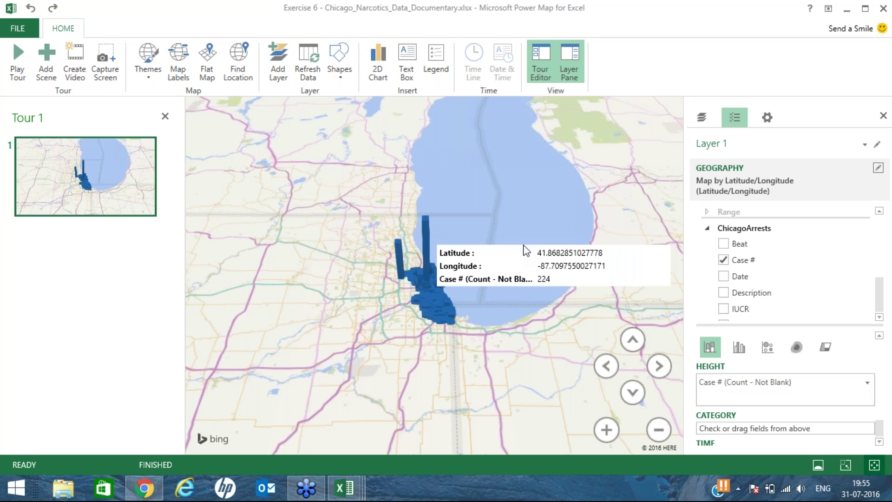
pyautogui.click(606, 430)
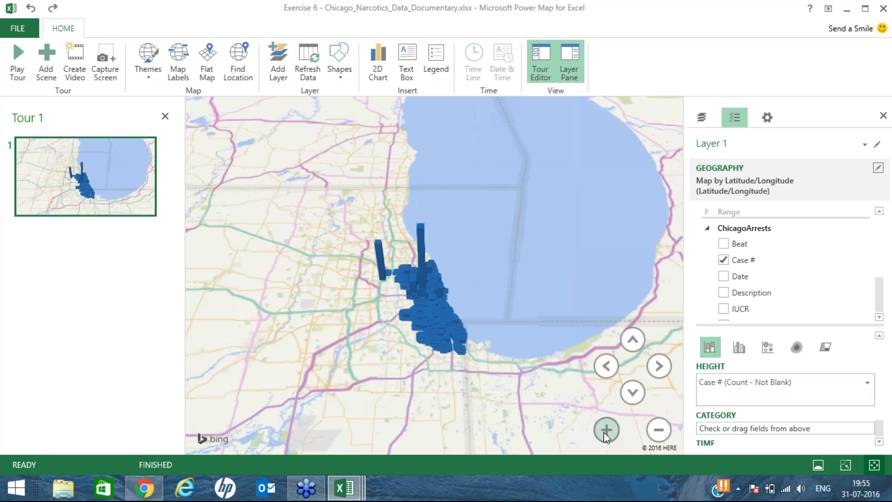
pyautogui.click(605, 431)
pyautogui.click(632, 339)
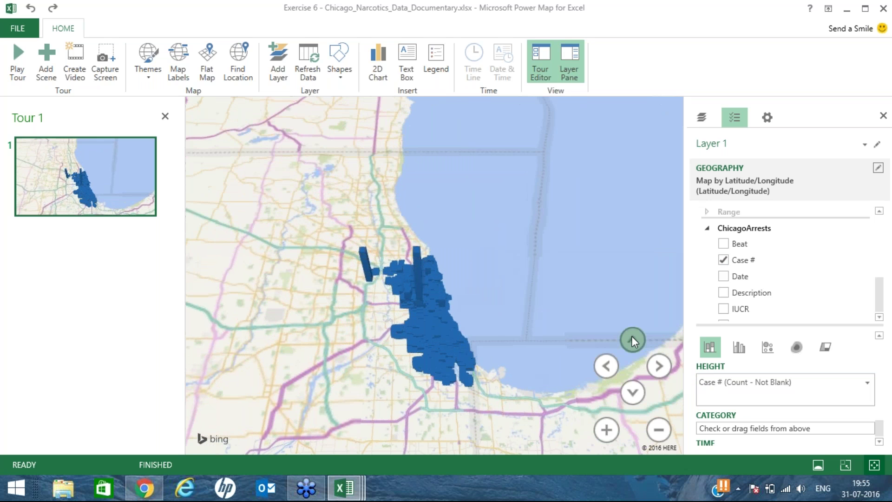
pyautogui.click(633, 393)
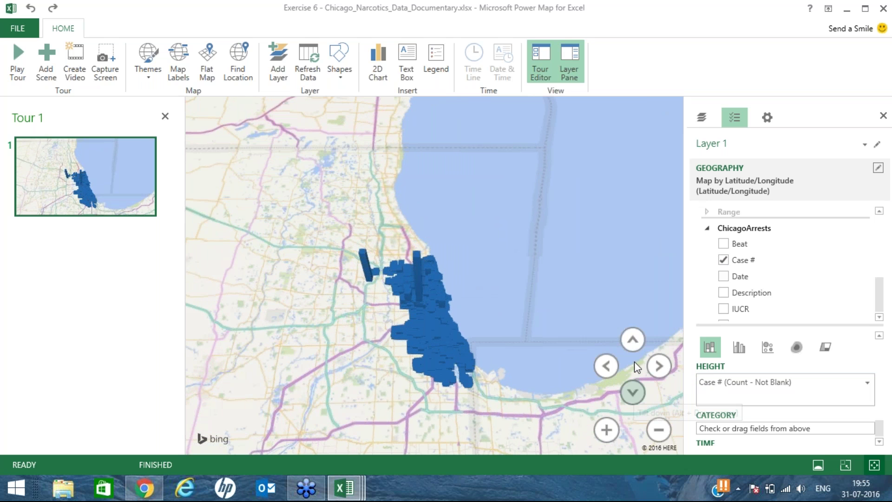
pyautogui.click(633, 338)
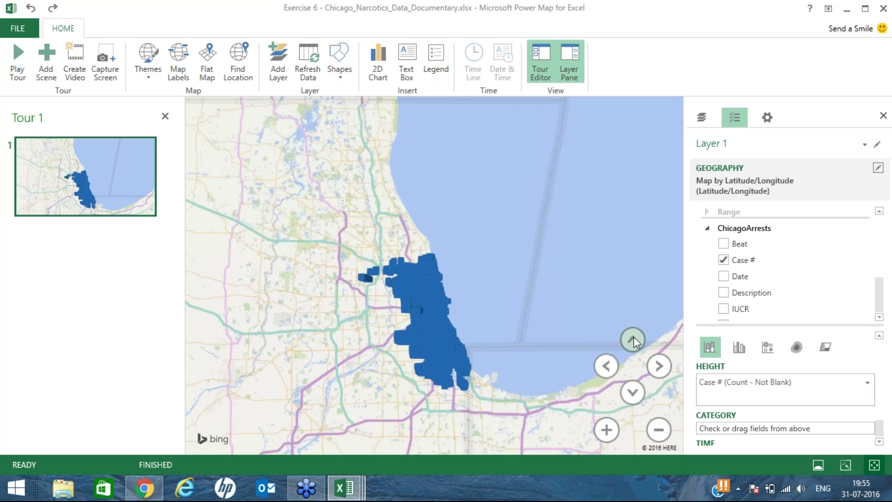
# Tilt the map towards the horizon and zoom in to compare the heights of Chicago's case columns in 3D
pyautogui.click(634, 395)
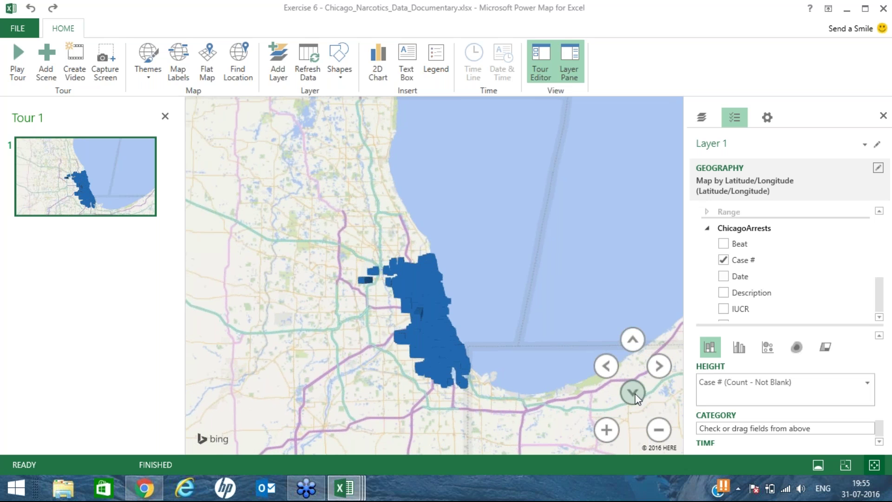
pyautogui.click(634, 394)
pyautogui.click(634, 394)
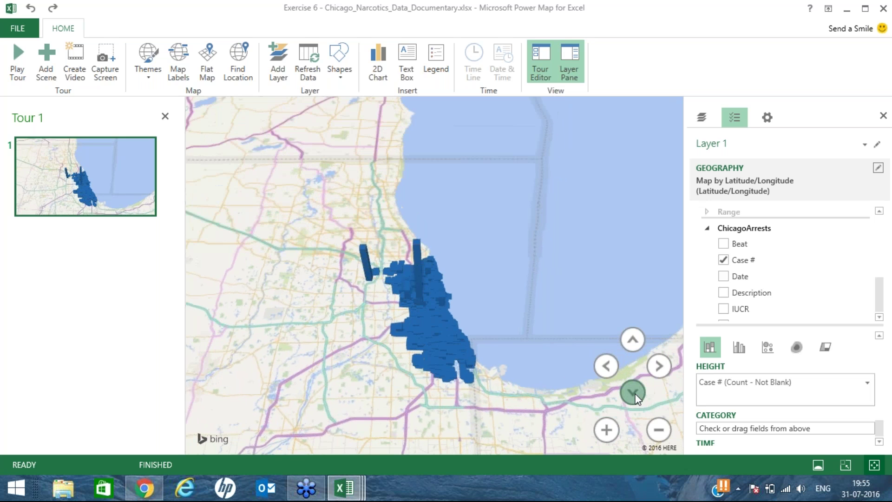
pyautogui.click(634, 394)
pyautogui.click(634, 394)
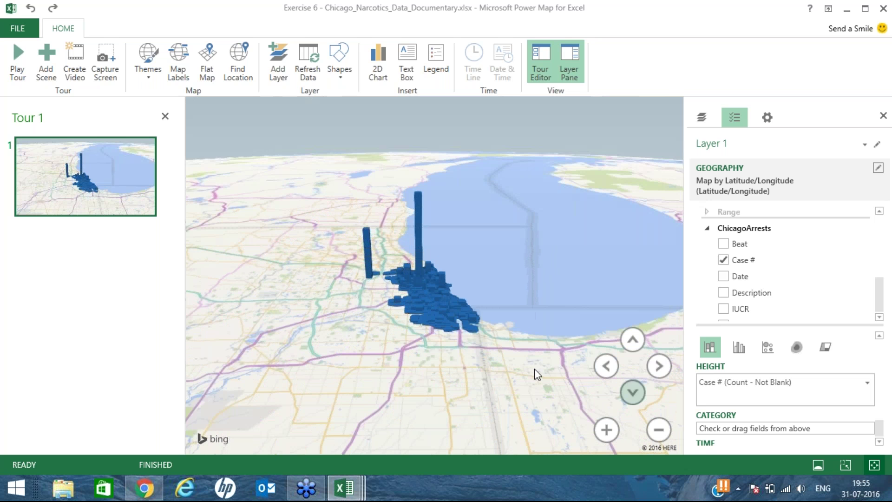
pyautogui.click(606, 431)
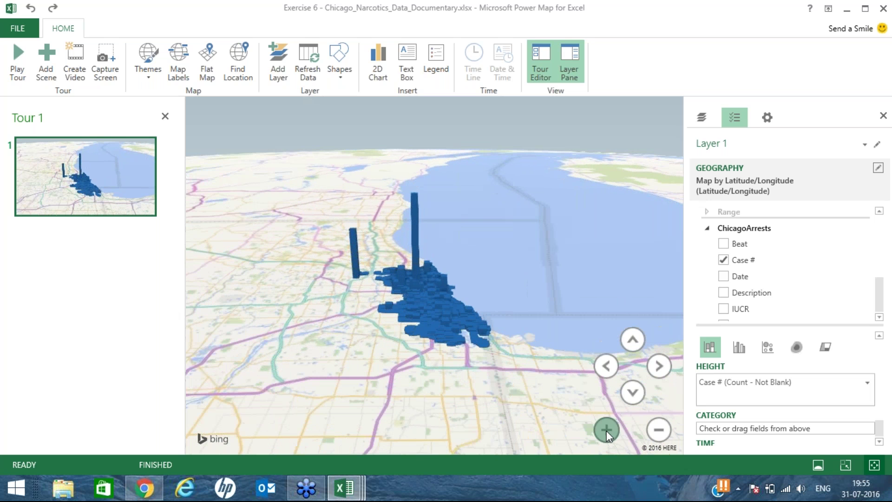
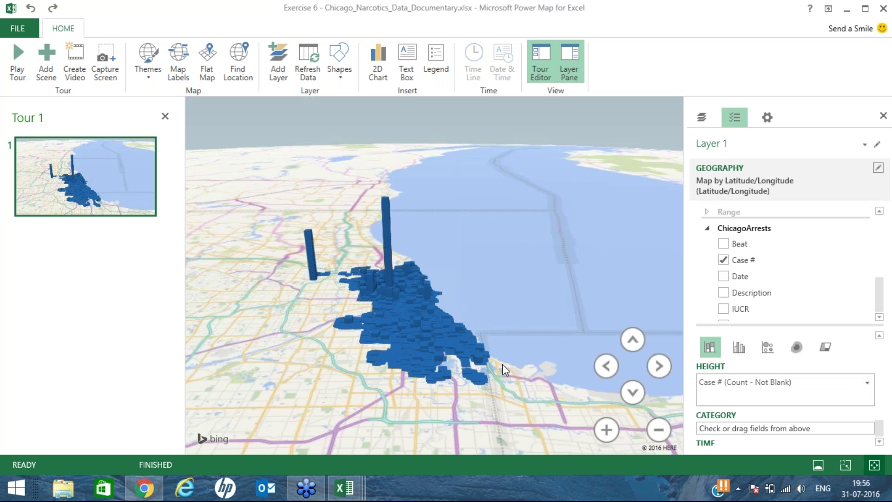
pyautogui.click(607, 428)
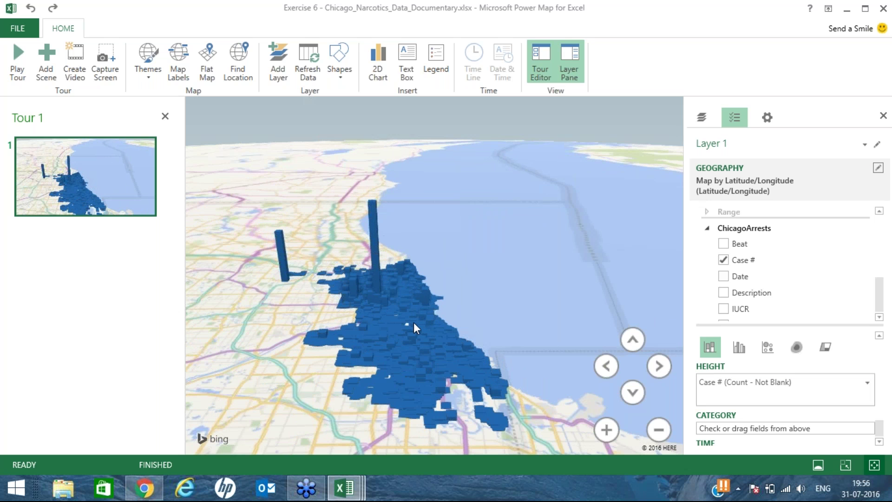
# Select the tallest column in the city and the isolated tall column to its west to inspect their case counts
pyautogui.scroll(2, 413, 323)
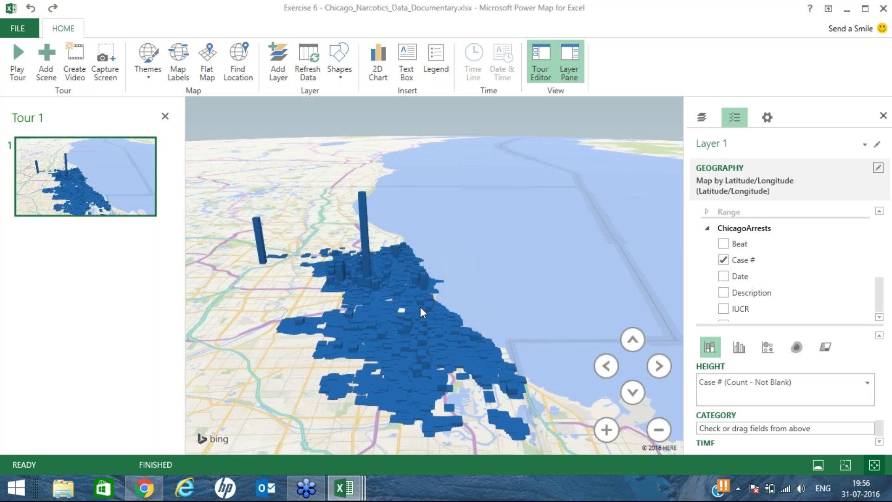
pyautogui.moveTo(420, 307); pyautogui.dragTo(376, 207)
pyautogui.click(372, 208)
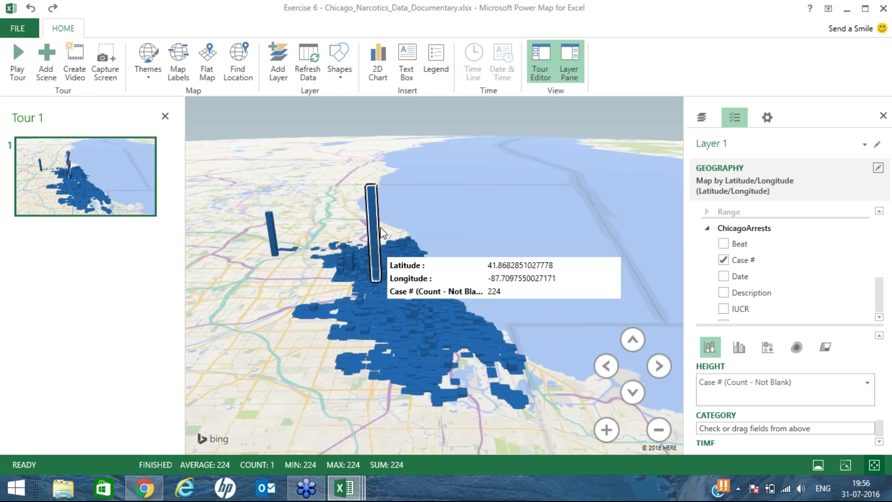
pyautogui.click(275, 233)
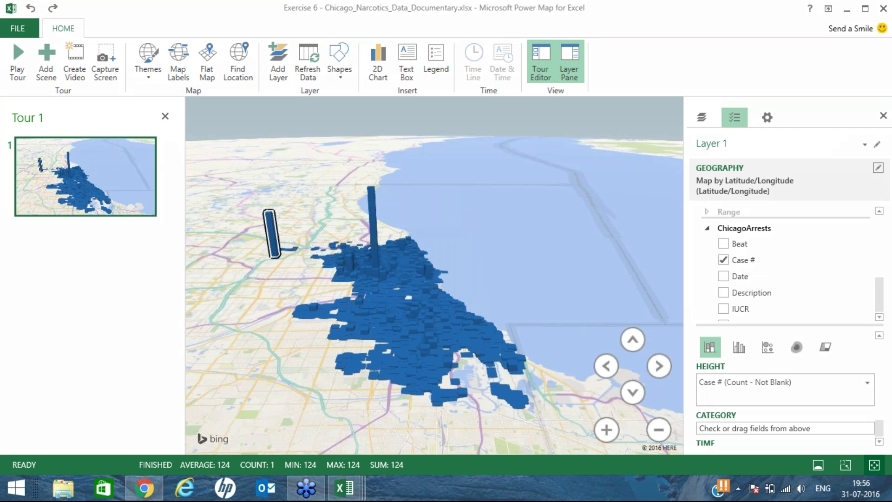
# Circle the isolated column and the main Chicago cluster in yellow highlighter, with an arrow to each, numbered 1 and 2
pyautogui.moveTo(270, 187); pyautogui.dragTo(289, 192)
pyautogui.moveTo(369, 179); pyautogui.dragTo(390, 172)
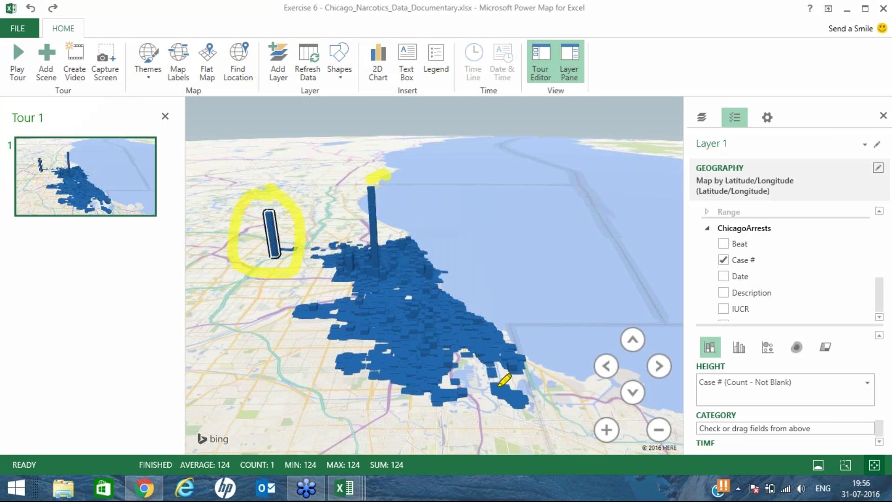
pyautogui.moveTo(529, 322)
pyautogui.mouseDown()
pyautogui.moveTo(377, 170)
pyautogui.moveTo(529, 325)
pyautogui.mouseUp()
pyautogui.moveTo(257, 142)
pyautogui.mouseDown()
pyautogui.moveTo(265, 184)
pyautogui.moveTo(279, 163)
pyautogui.mouseUp()
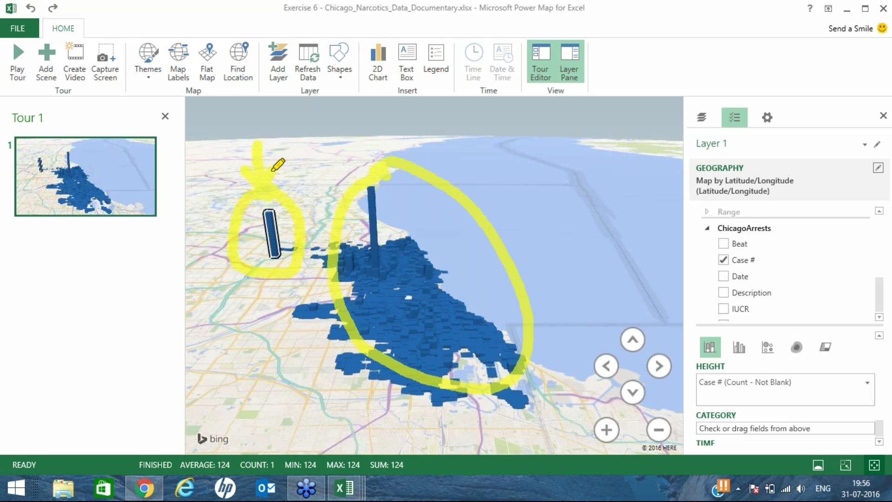
pyautogui.moveTo(390, 111); pyautogui.dragTo(386, 155)
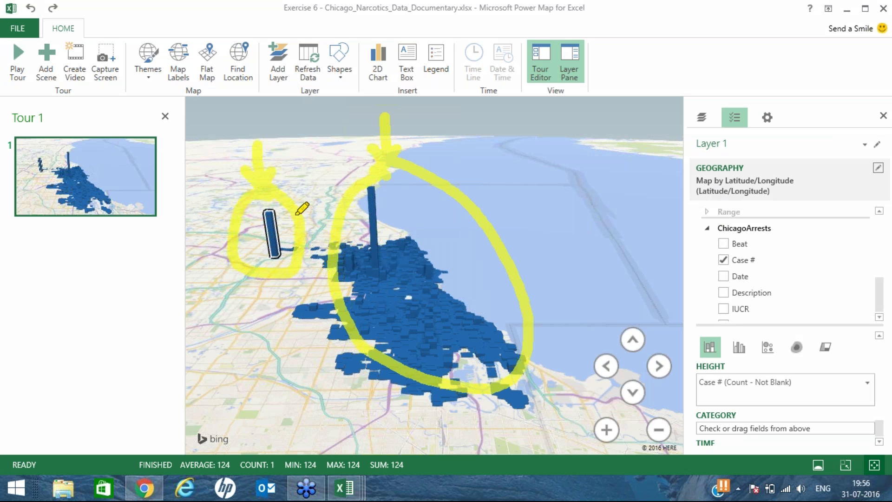
pyautogui.moveTo(251, 105); pyautogui.dragTo(251, 123)
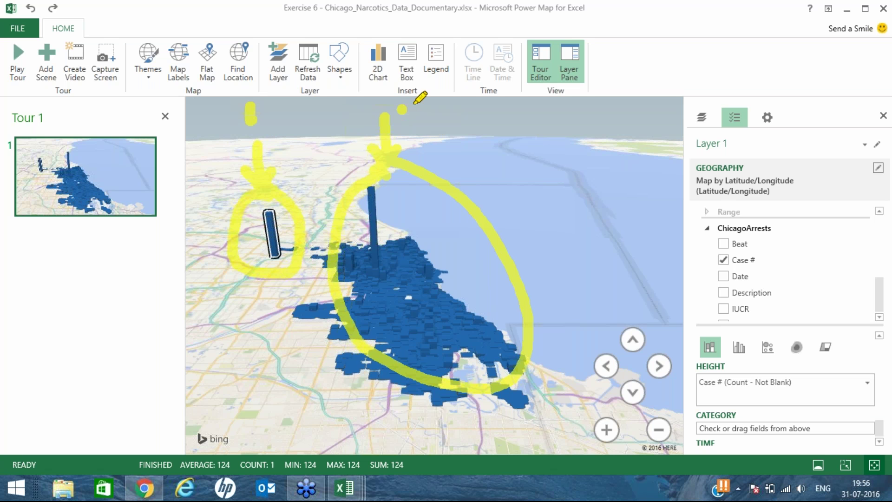
pyautogui.moveTo(403, 108)
pyautogui.mouseDown()
pyautogui.moveTo(405, 132)
pyautogui.moveTo(423, 133)
pyautogui.mouseUp()
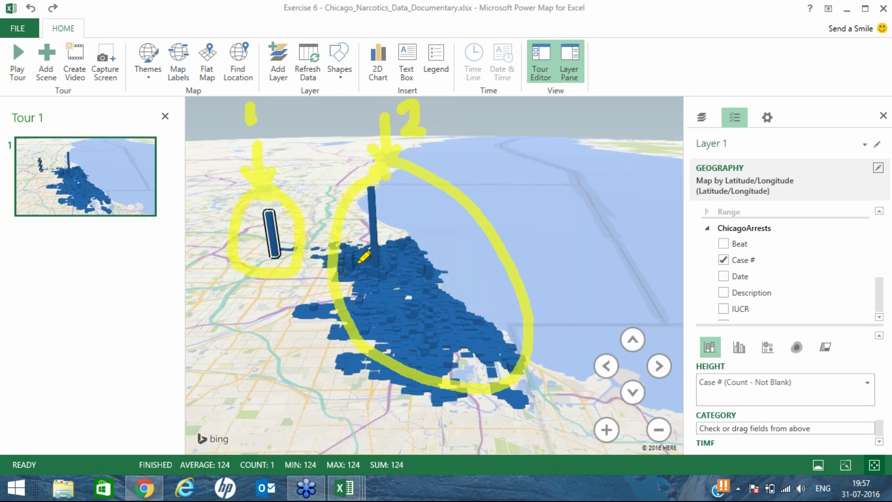
# Draw a red pen line from the isolated column to the main cluster and circle the isolated column in red
pyautogui.click(730, 208)
pyautogui.moveTo(287, 248); pyautogui.dragTo(348, 264)
pyautogui.moveTo(273, 199)
pyautogui.mouseDown()
pyautogui.moveTo(260, 265)
pyautogui.moveTo(299, 235)
pyautogui.moveTo(276, 201)
pyautogui.mouseUp()
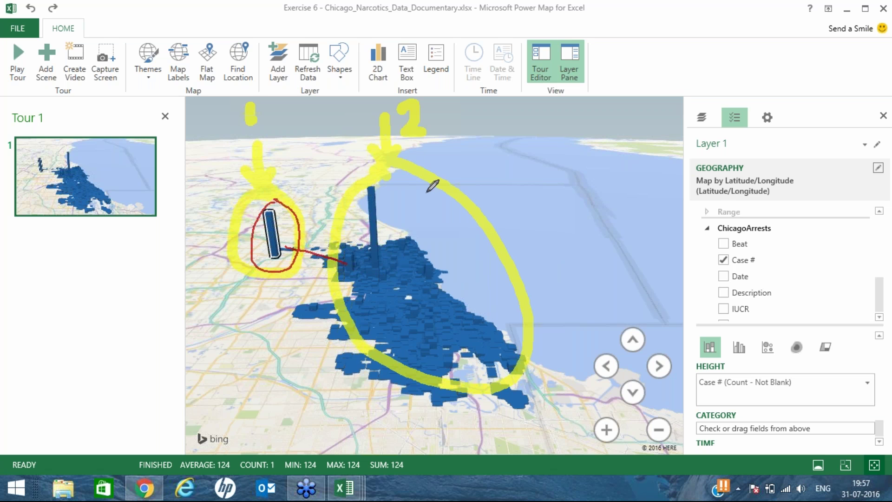
# Circle four arrest areas in red pen: the northern and central parts, the western offshoot and the southeastern pocket; clear all the annotations
pyautogui.moveTo(387, 185)
pyautogui.mouseDown()
pyautogui.moveTo(348, 229)
pyautogui.moveTo(342, 286)
pyautogui.mouseUp()
pyautogui.moveTo(389, 201); pyautogui.dragTo(344, 288)
pyautogui.moveTo(463, 309); pyautogui.dragTo(474, 321)
pyautogui.moveTo(497, 383)
pyautogui.mouseDown()
pyautogui.moveTo(517, 381)
pyautogui.moveTo(492, 383)
pyautogui.mouseUp()
pyautogui.moveTo(323, 294); pyautogui.dragTo(304, 328)
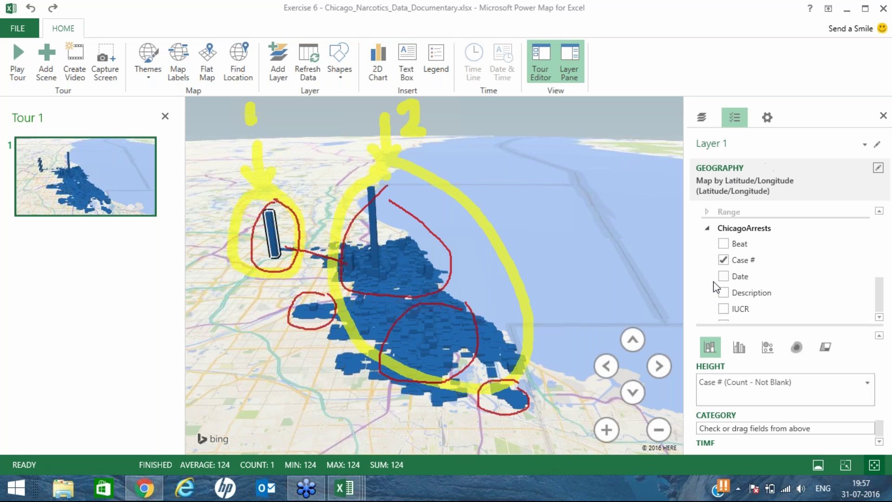
pyautogui.press('Escape')
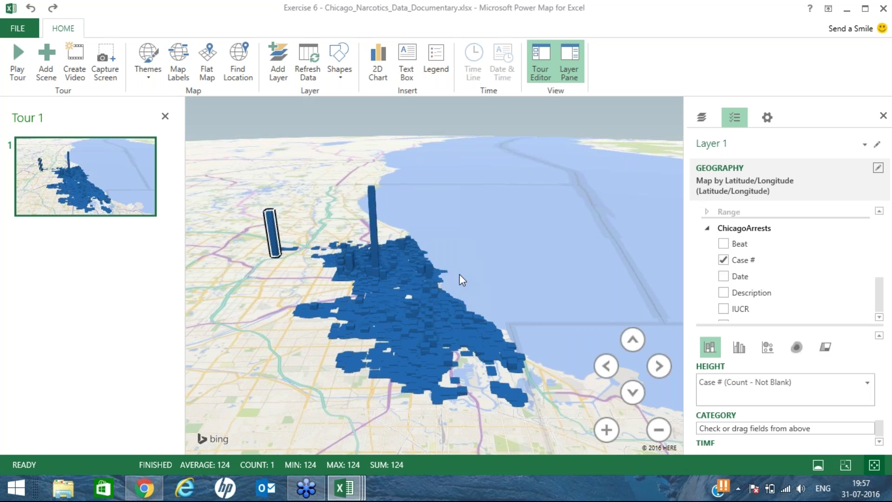
# Assign the Date field of ChicagoArrests as the layer's time field to add a timeline to the map
pyautogui.moveTo(461, 278); pyautogui.dragTo(445, 294)
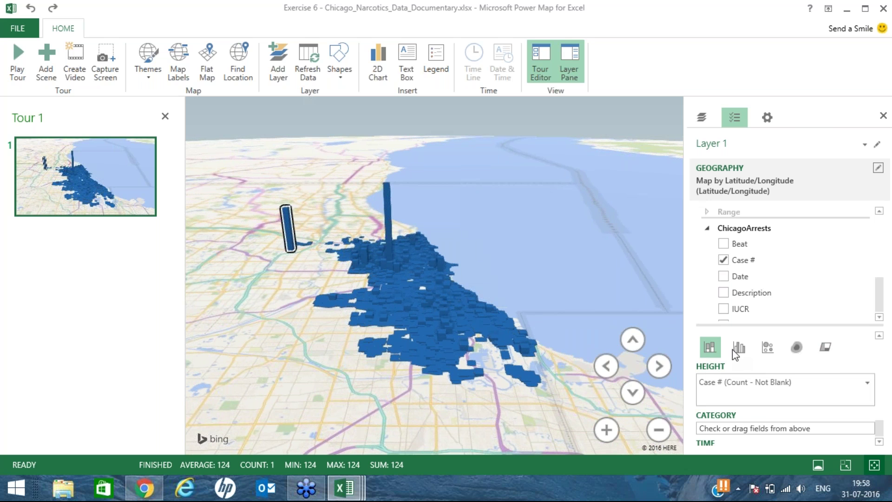
pyautogui.click(879, 442)
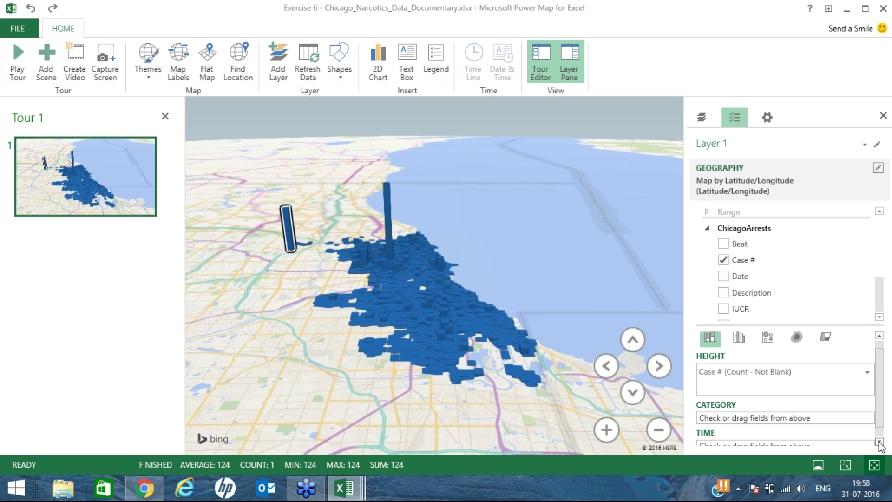
pyautogui.click(879, 442)
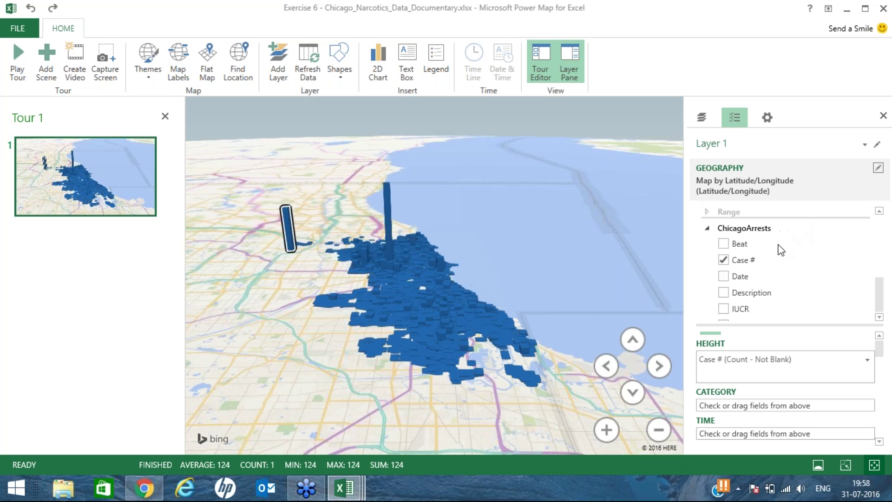
pyautogui.rightClick(782, 236)
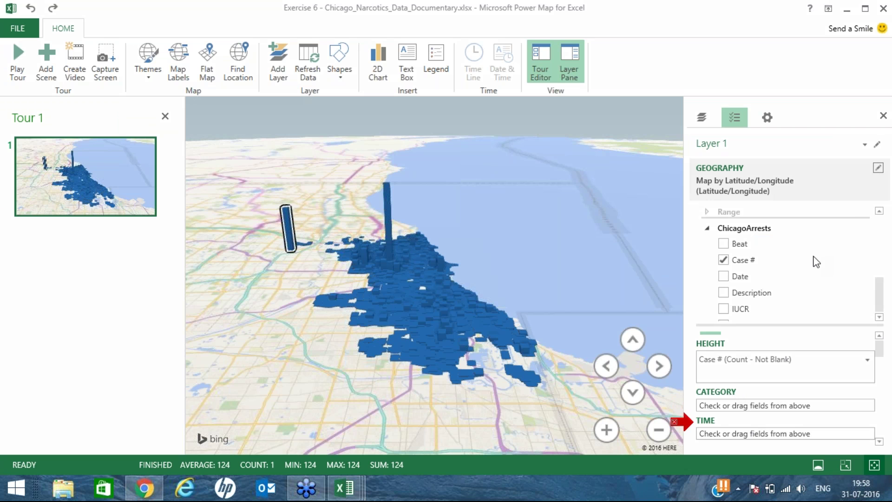
pyautogui.click(823, 193)
pyautogui.scroll(-2, 883, 307)
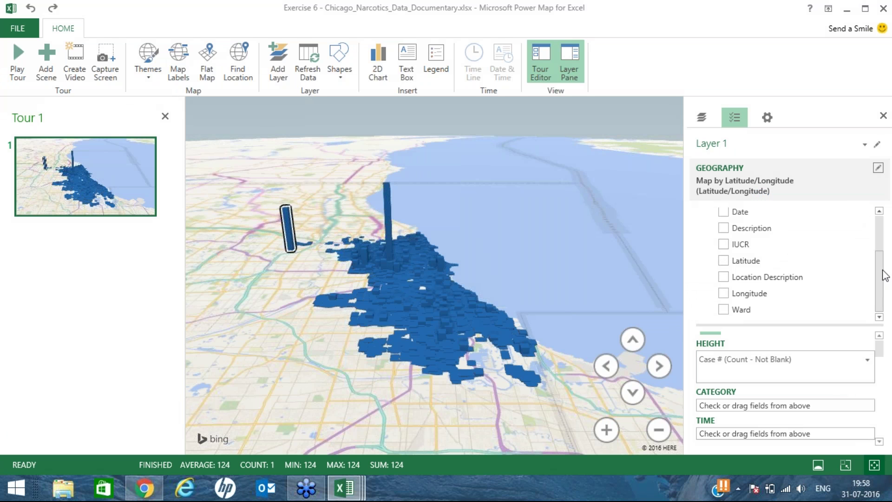
pyautogui.click(744, 214)
pyautogui.moveTo(745, 217); pyautogui.dragTo(714, 433)
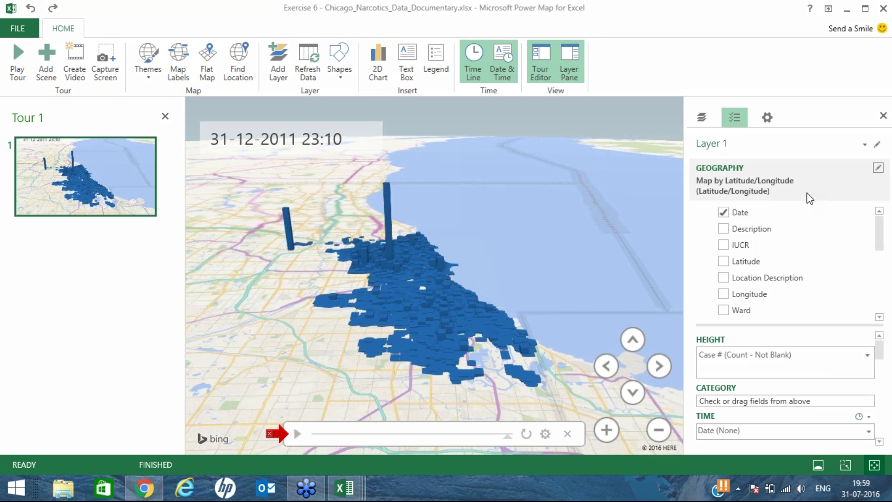
pyautogui.click(297, 434)
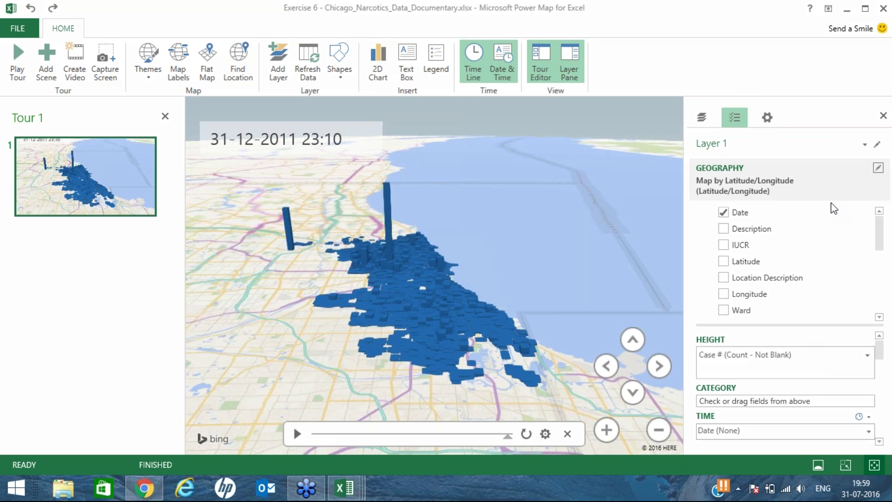
# Set Layer 1's opacity to 75% and turn on the map labels
pyautogui.click(768, 119)
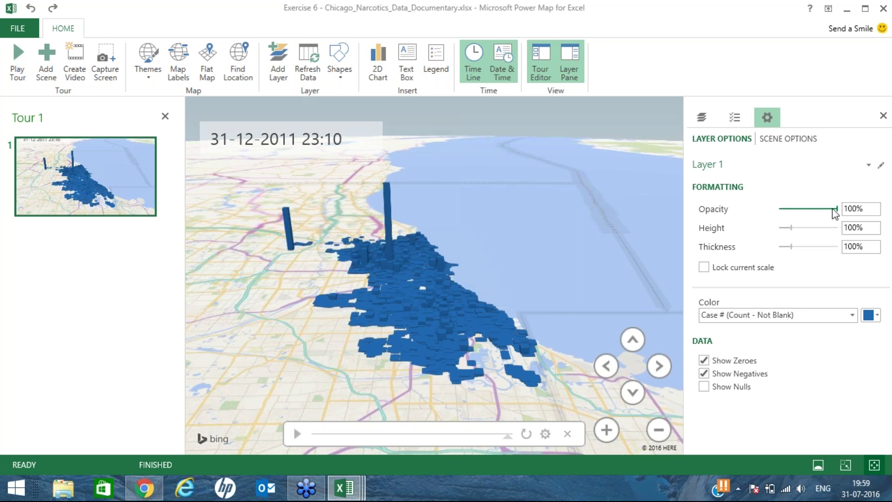
pyautogui.moveTo(836, 210)
pyautogui.mouseDown()
pyautogui.moveTo(779, 220)
pyautogui.moveTo(839, 215)
pyautogui.moveTo(795, 209)
pyautogui.moveTo(826, 214)
pyautogui.mouseUp()
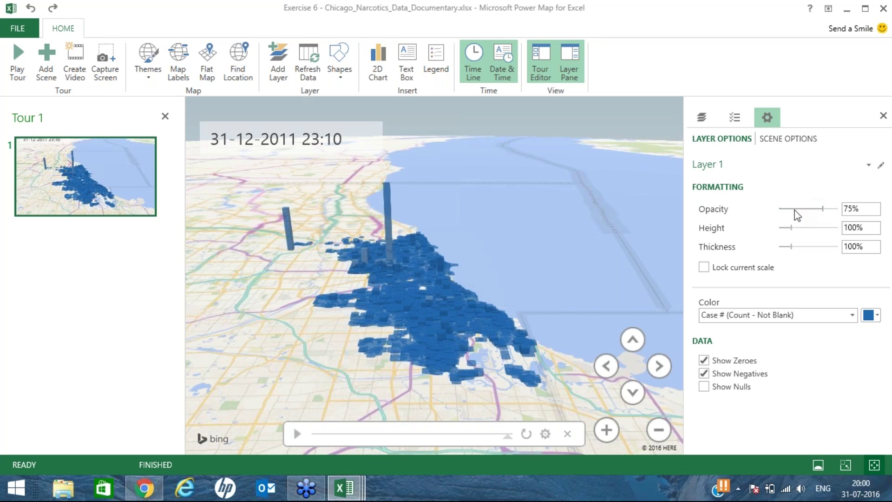
pyautogui.click(177, 70)
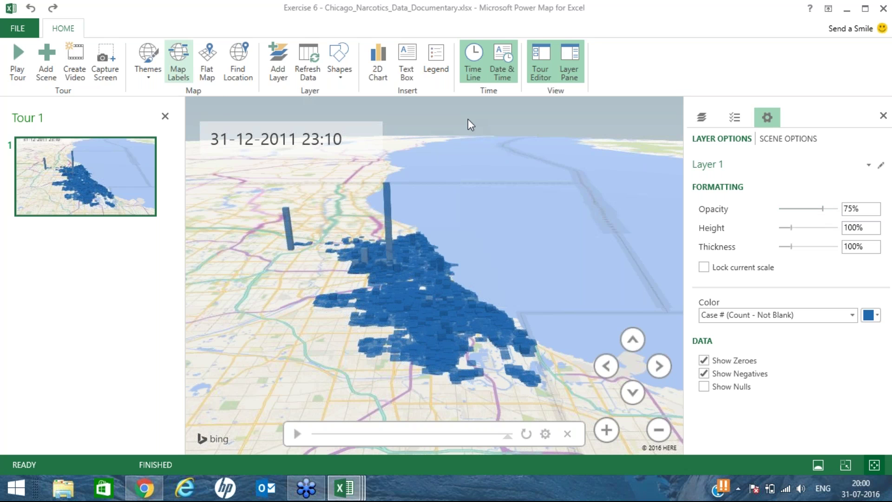
pyautogui.click(179, 71)
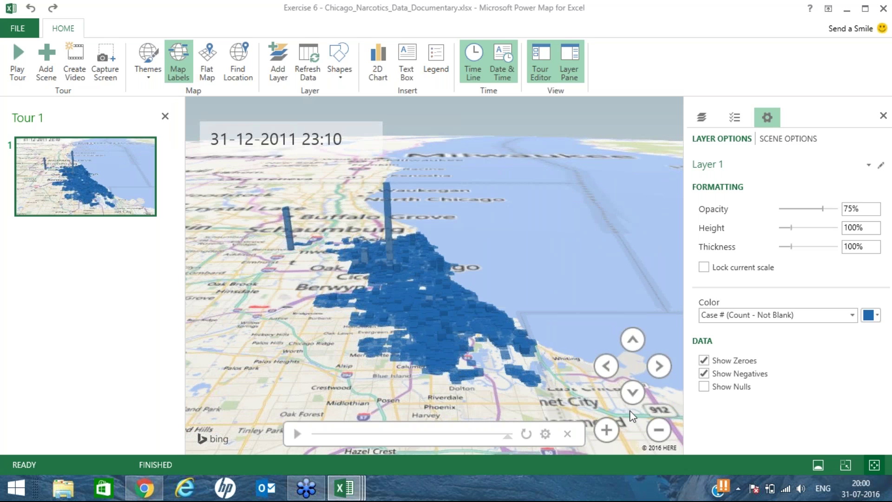
# Examine the southeastern arrest pocket around Hegewisch at street level, between E 130th St and S Avenue O
pyautogui.click(606, 431)
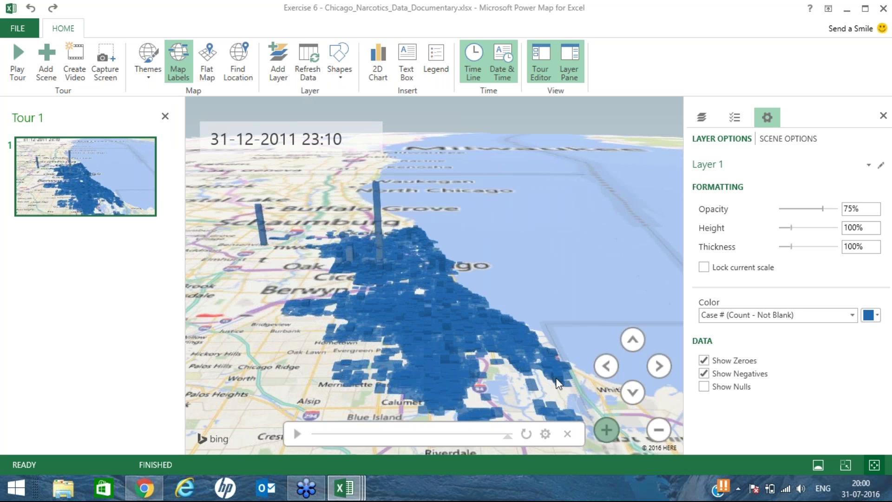
pyautogui.scroll(2, 499, 278)
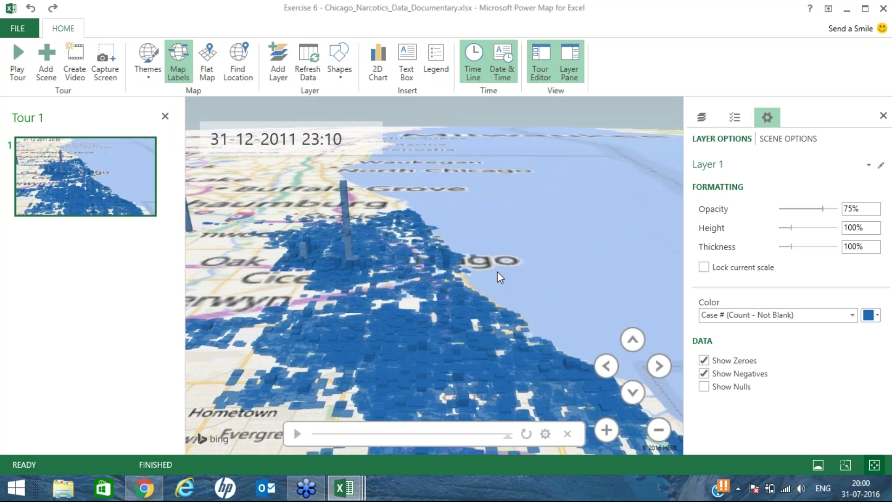
pyautogui.scroll(-3, 497, 272)
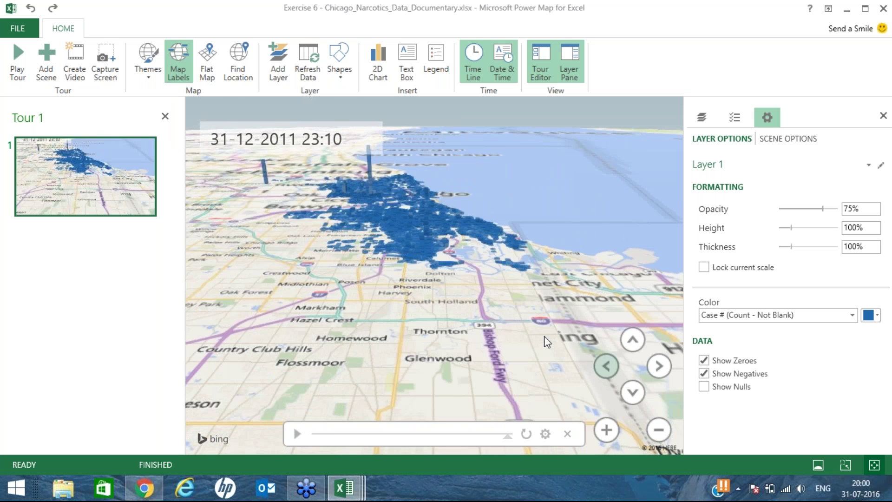
pyautogui.click(632, 341)
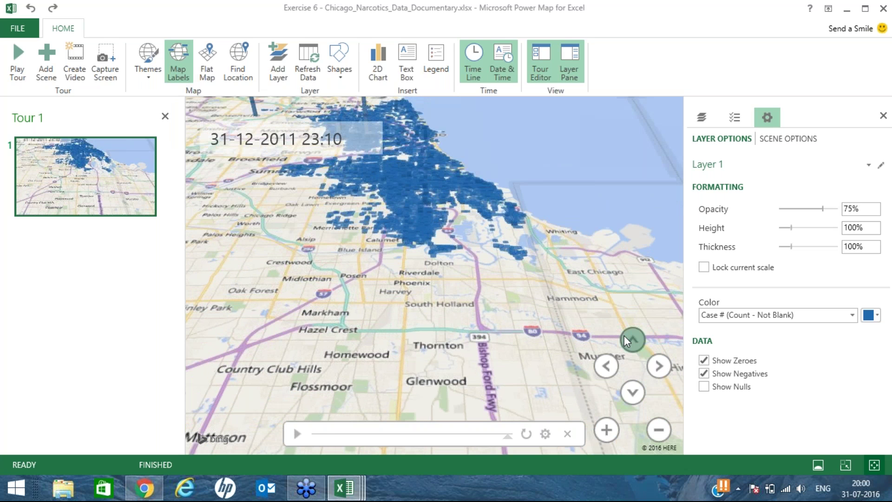
pyautogui.click(625, 339)
pyautogui.scroll(2, 483, 349)
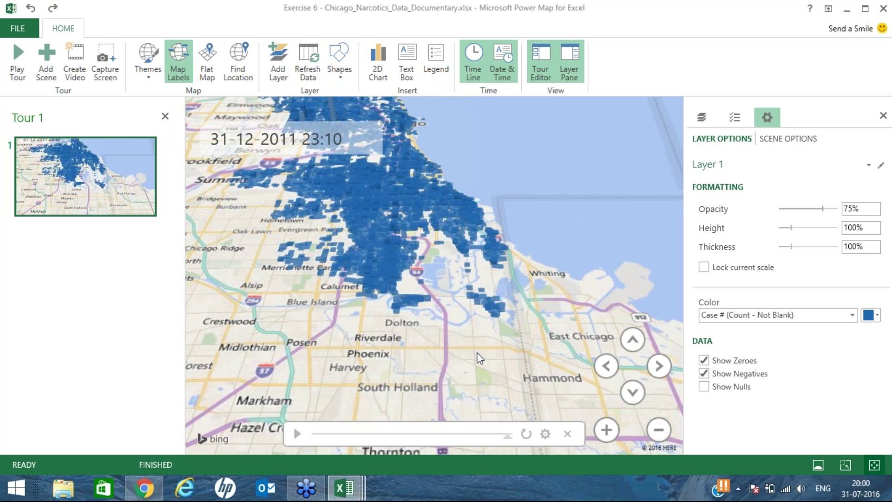
pyautogui.click(606, 435)
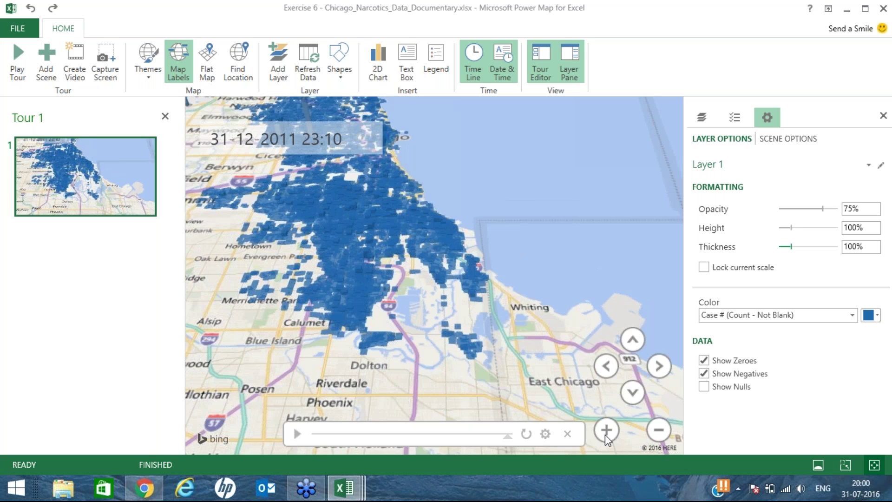
pyautogui.click(605, 434)
pyautogui.scroll(2, 475, 299)
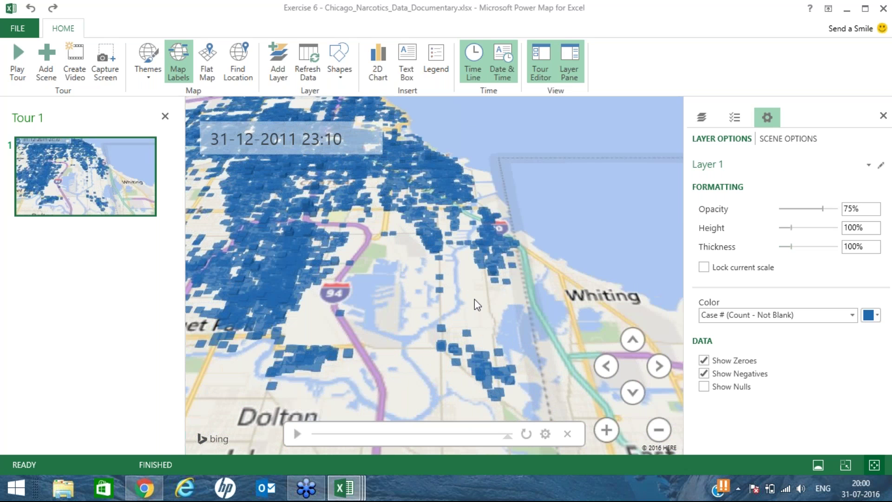
pyautogui.scroll(-1, 476, 299)
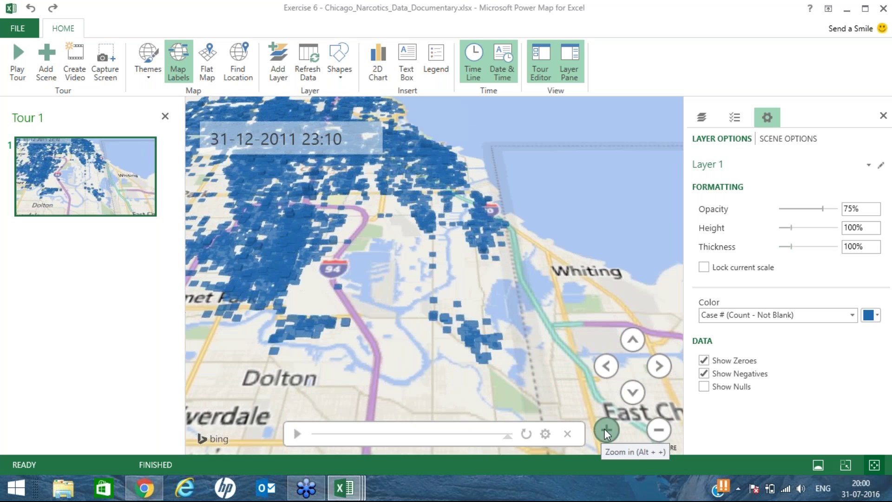
pyautogui.scroll(2, 478, 326)
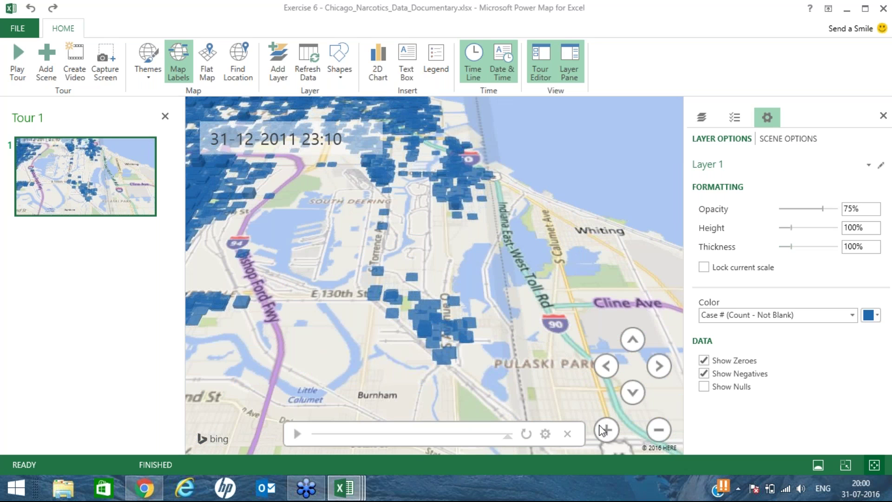
pyautogui.click(604, 430)
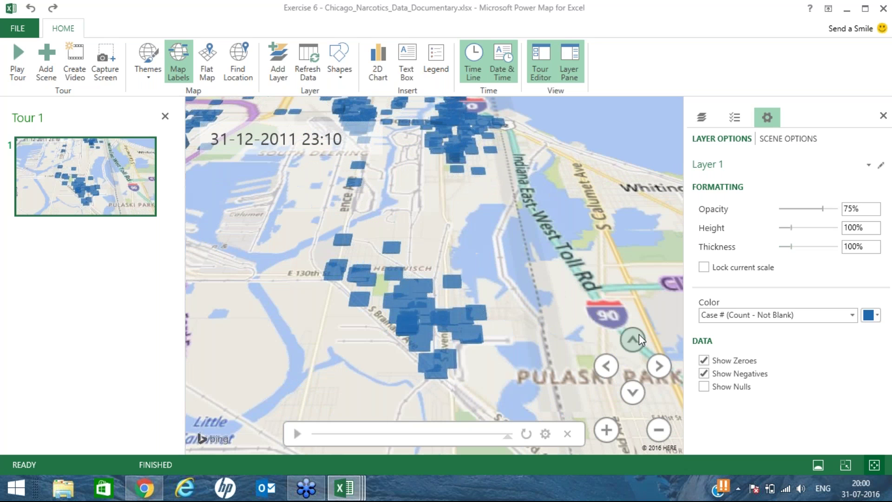
pyautogui.click(640, 335)
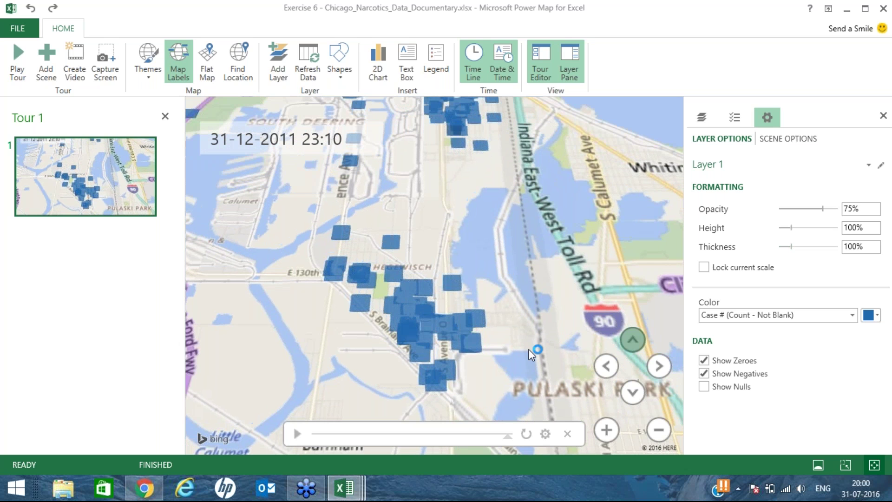
pyautogui.click(660, 430)
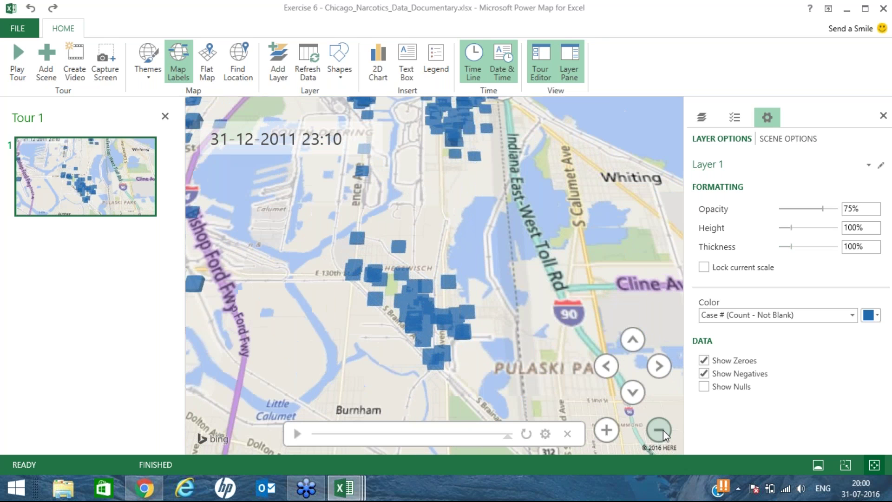
pyautogui.click(616, 431)
# Lower Layer 1's opacity to 3% to reveal the streets under the columns, and raise it to 93%
pyautogui.moveTo(821, 209); pyautogui.dragTo(781, 211)
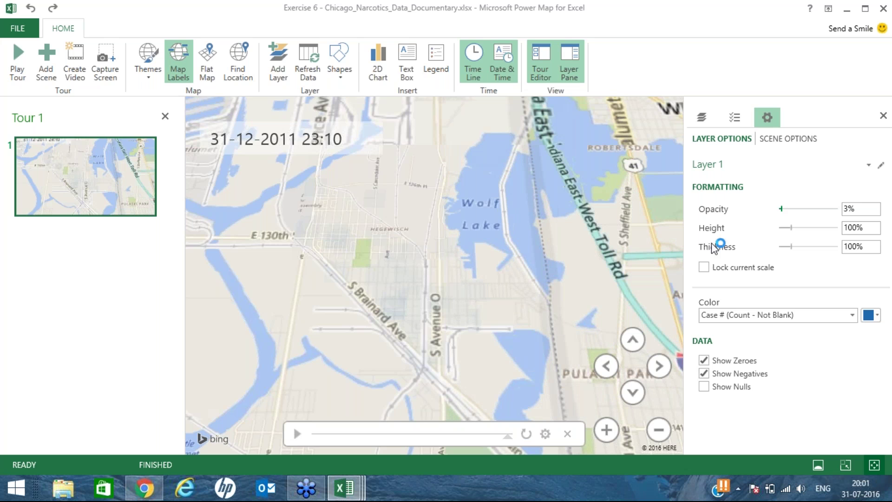
pyautogui.moveTo(437, 355)
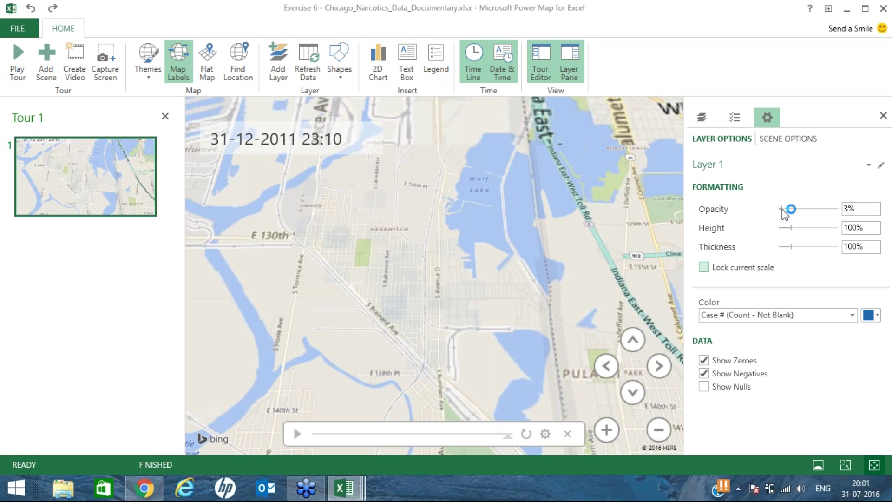
pyautogui.click(821, 209)
pyautogui.click(834, 210)
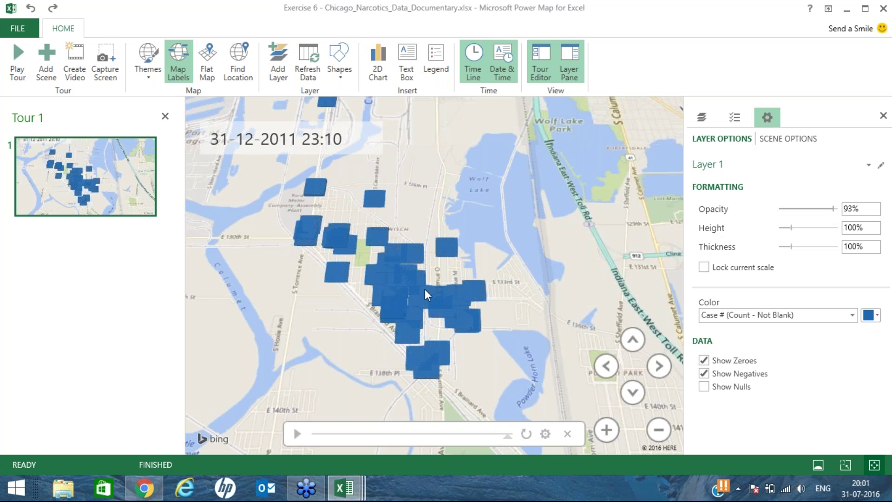
# Turn off the map labels, with the whole Chicago area and its two tall columns in view
pyautogui.click(658, 434)
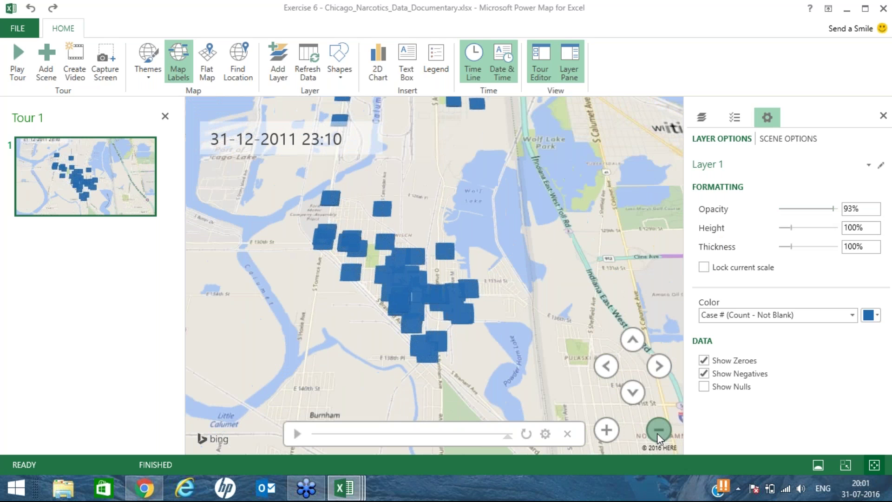
pyautogui.click(659, 433)
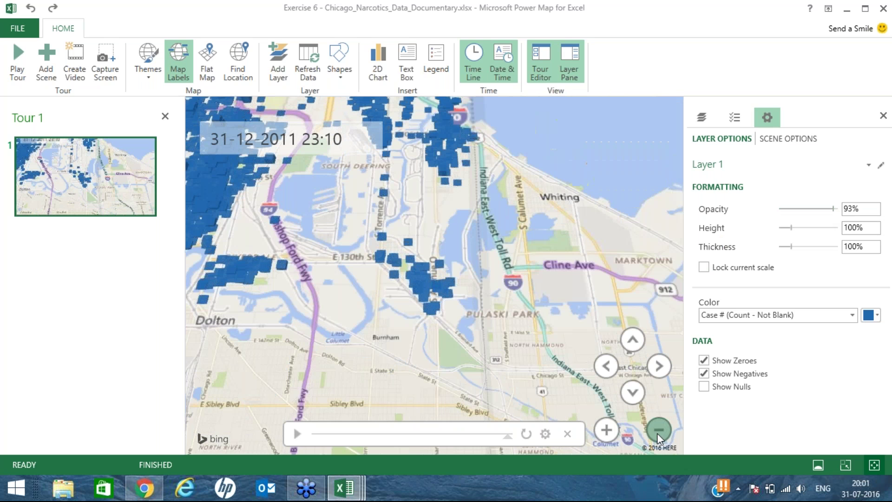
pyautogui.click(658, 433)
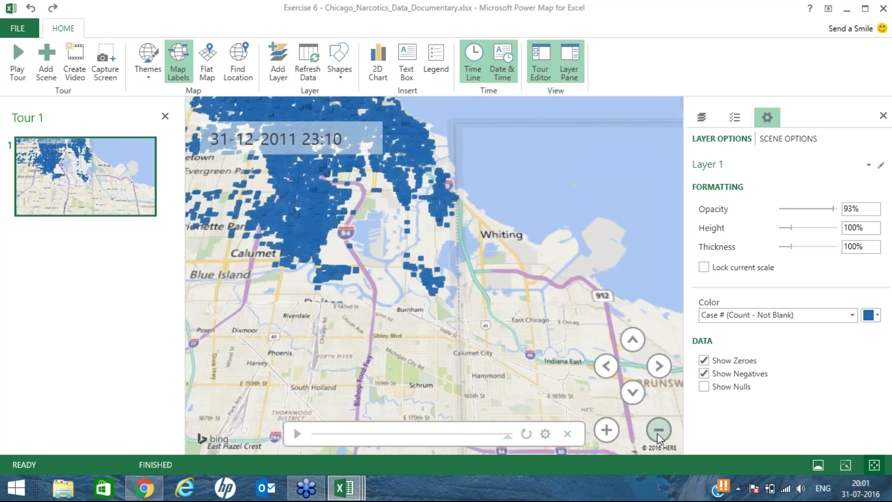
pyautogui.click(657, 433)
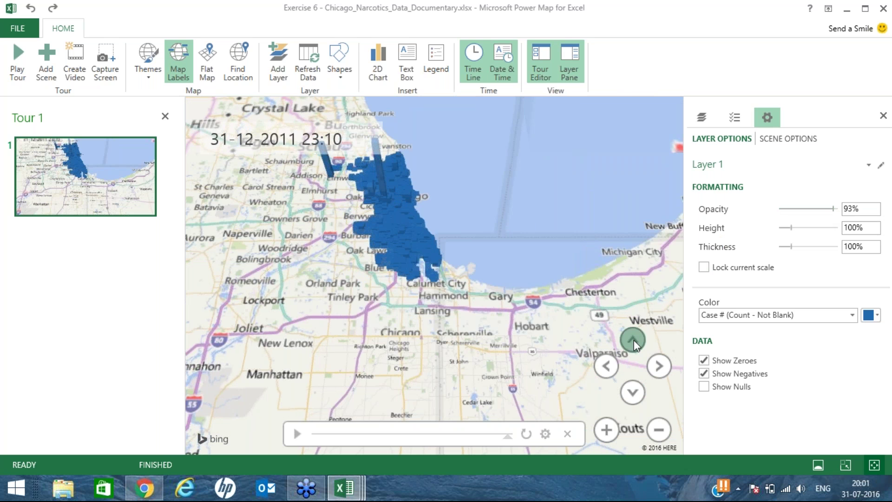
pyautogui.click(634, 339)
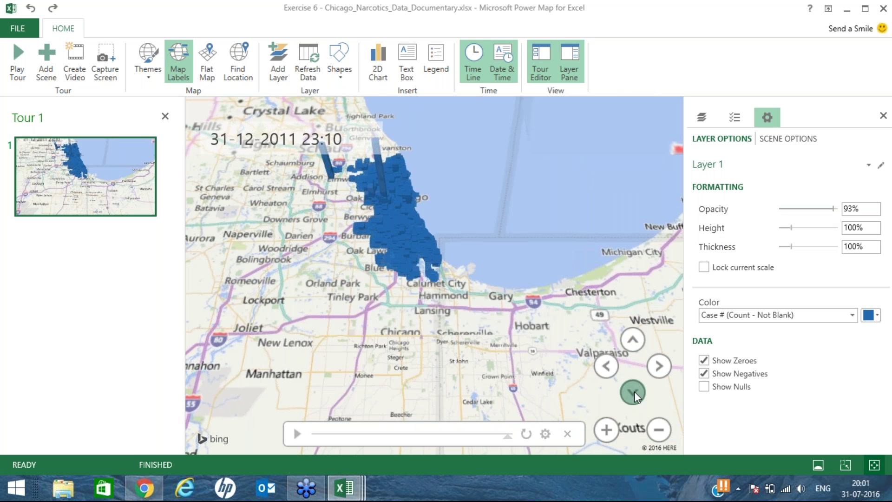
pyautogui.click(635, 391)
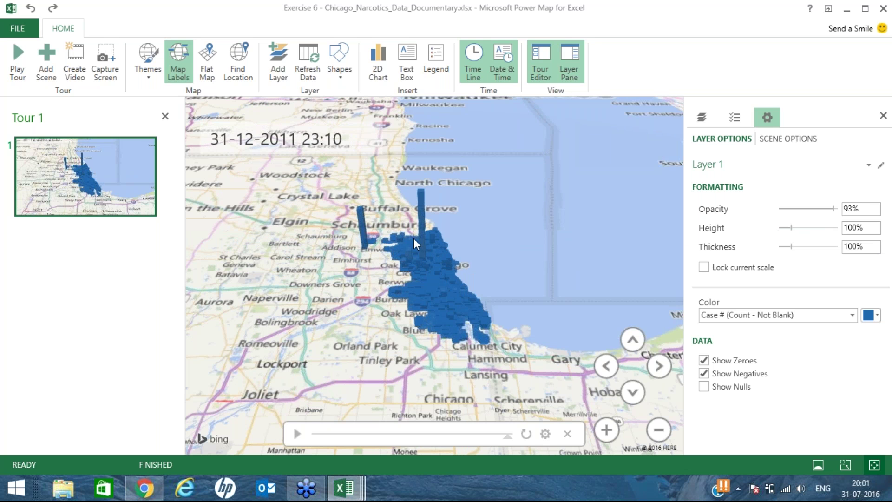
pyautogui.click(177, 66)
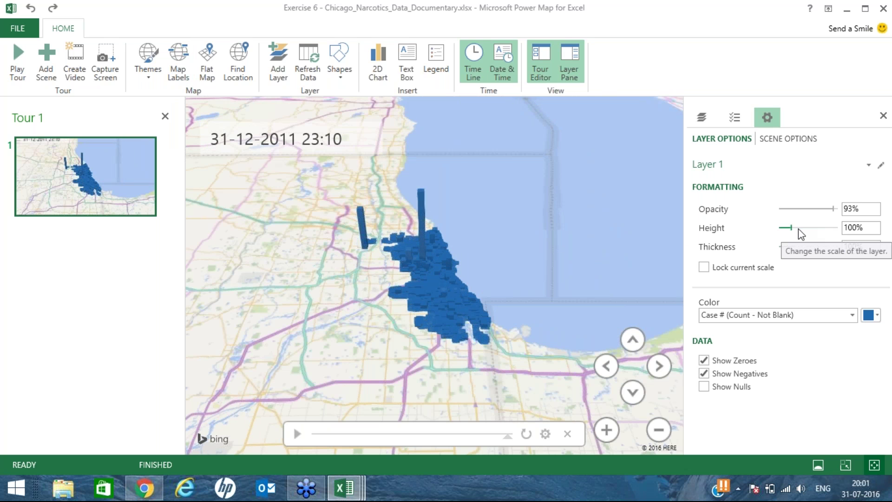
# Set Layer 1's height to 180% and inspect several individual columns within the Chicago cluster
pyautogui.moveTo(798, 229)
pyautogui.mouseDown()
pyautogui.moveTo(818, 230)
pyautogui.moveTo(799, 233)
pyautogui.mouseUp()
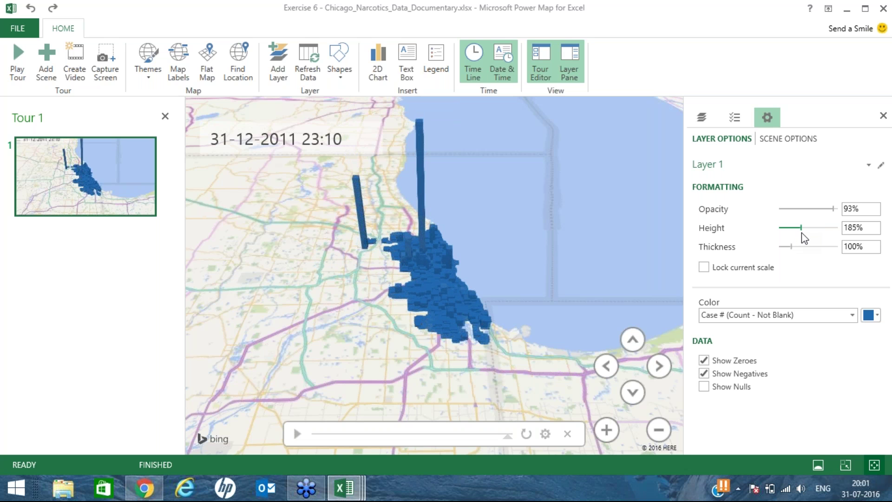
pyautogui.moveTo(802, 233); pyautogui.dragTo(800, 233)
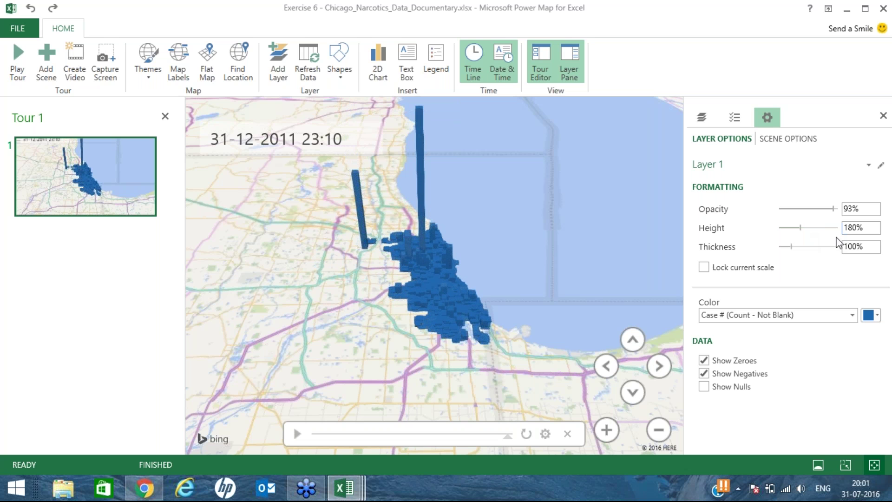
pyautogui.click(411, 244)
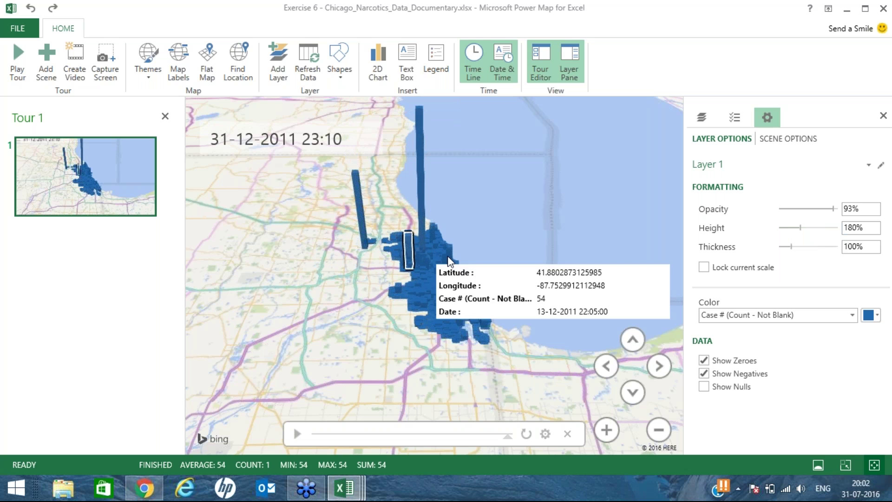
pyautogui.click(449, 256)
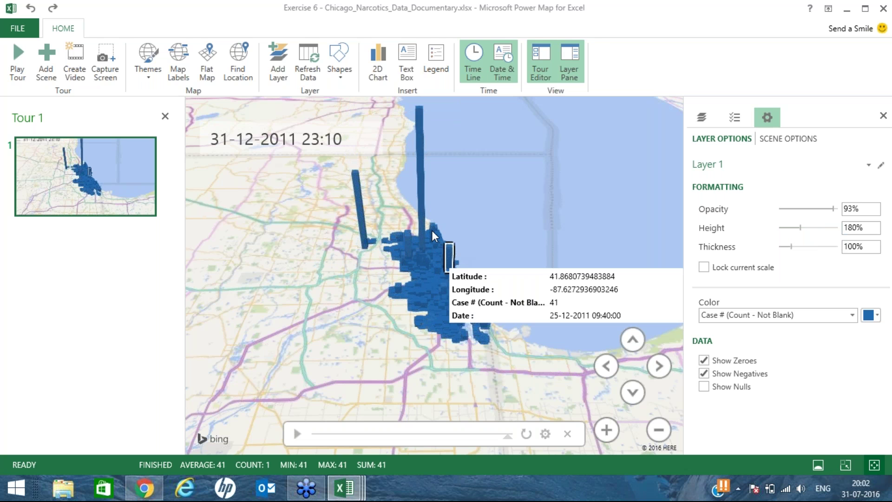
pyautogui.click(401, 293)
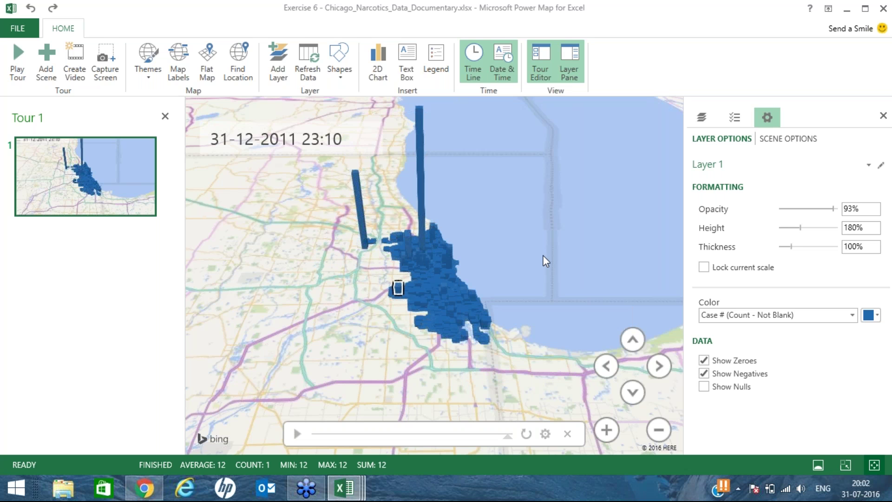
# Set Layer 1's thickness to 106% and recolor its columns from blue to a medium light red
pyautogui.click(793, 247)
pyautogui.moveTo(810, 252)
pyautogui.mouseDown()
pyautogui.moveTo(845, 254)
pyautogui.moveTo(795, 249)
pyautogui.mouseUp()
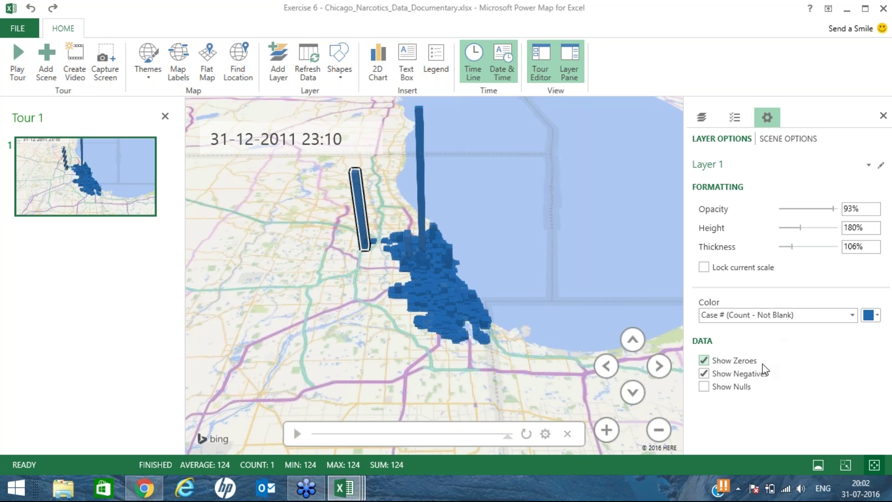
pyautogui.click(877, 316)
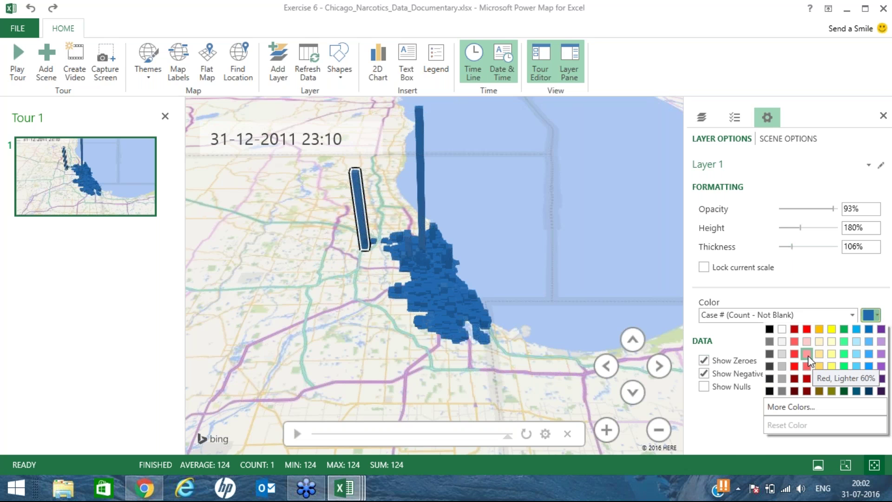
pyautogui.press('Escape')
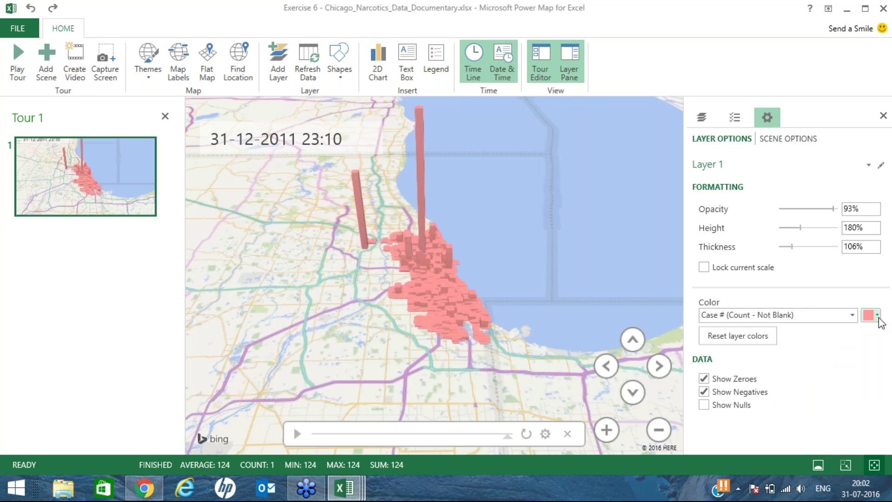
pyautogui.click(873, 315)
pyautogui.click(807, 365)
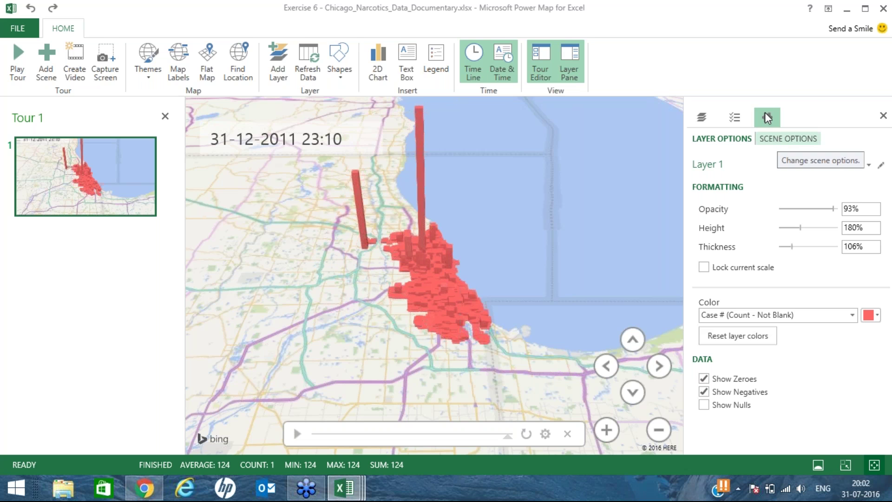
# Compare the layer and scene options, and set the scene's transition duration to 6 seconds
pyautogui.click(787, 138)
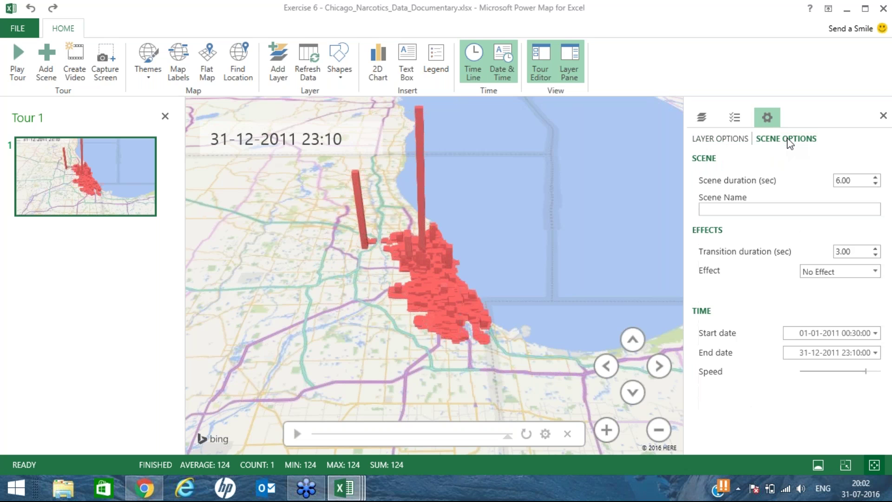
pyautogui.click(713, 139)
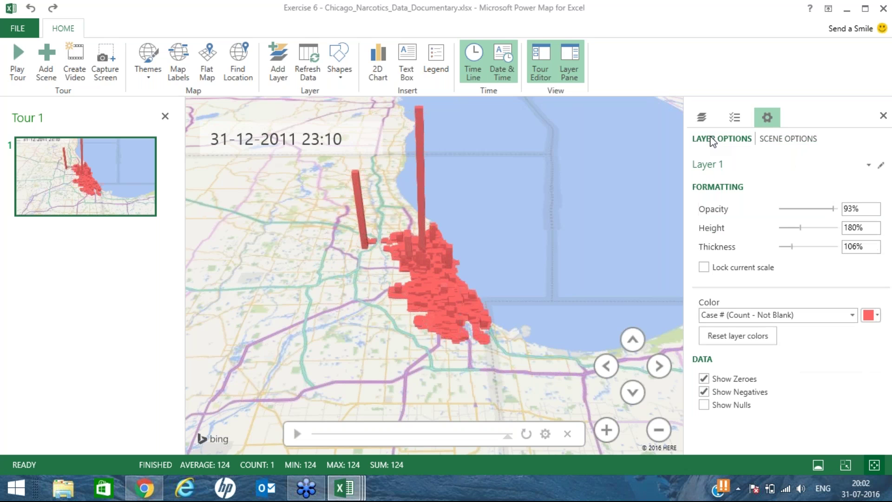
pyautogui.click(782, 140)
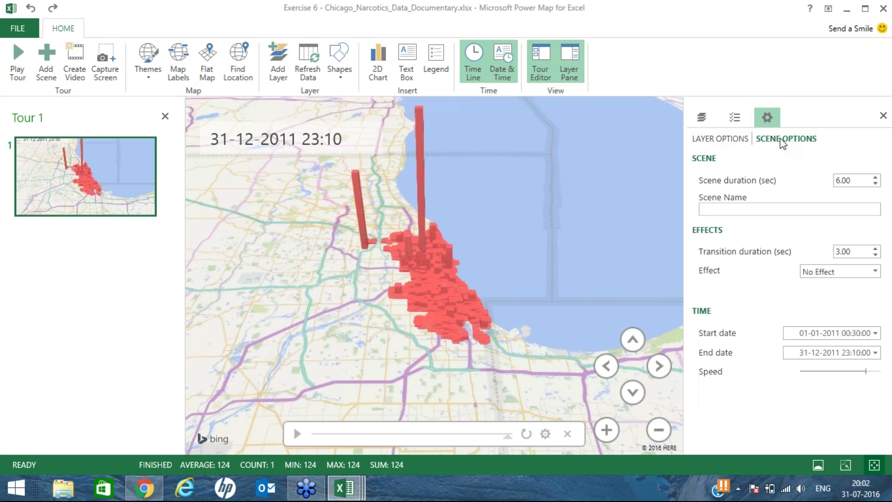
pyautogui.click(876, 249)
pyautogui.click(876, 249)
pyautogui.click(876, 249)
pyautogui.click(876, 249)
pyautogui.click(876, 248)
pyautogui.click(876, 248)
pyautogui.click(875, 249)
pyautogui.click(875, 249)
pyautogui.click(876, 249)
pyautogui.click(875, 248)
pyautogui.click(875, 249)
pyautogui.click(876, 249)
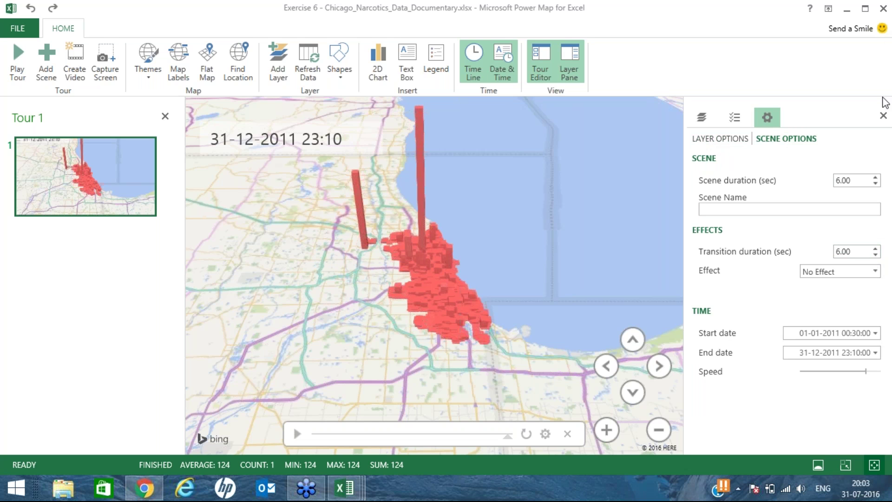
# Set the scene duration to 10 seconds
pyautogui.click(876, 178)
pyautogui.click(875, 177)
pyautogui.click(875, 177)
pyautogui.click(876, 177)
pyautogui.click(875, 177)
pyautogui.doubleClick(875, 177)
pyautogui.doubleClick(876, 177)
pyautogui.click(876, 177)
pyautogui.doubleClick(876, 177)
pyautogui.click(875, 177)
pyautogui.doubleClick(876, 177)
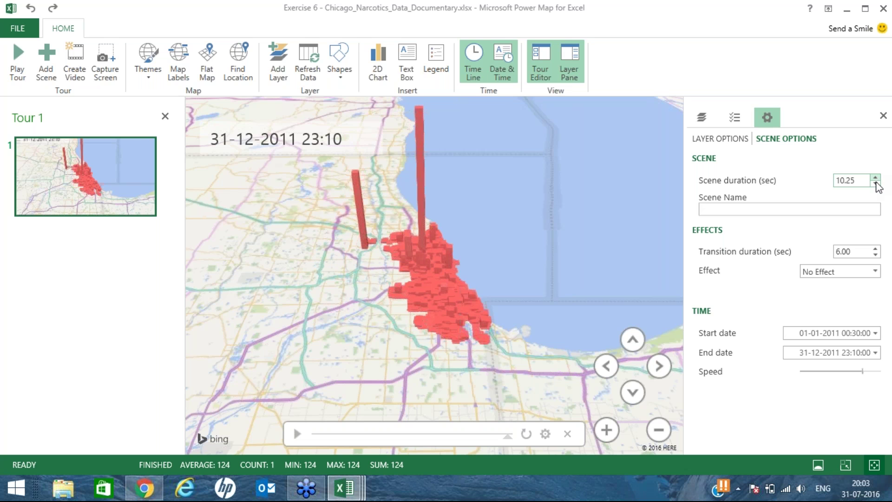
pyautogui.click(876, 184)
# Raise the scene's transition duration to 10 seconds
pyautogui.click(875, 249)
pyautogui.doubleClick(876, 248)
pyautogui.doubleClick(876, 249)
pyautogui.click(875, 249)
pyautogui.click(875, 249)
pyautogui.doubleClick(875, 249)
pyautogui.click(876, 250)
pyautogui.doubleClick(876, 249)
pyautogui.doubleClick(876, 249)
pyautogui.doubleClick(876, 249)
pyautogui.click(876, 249)
pyautogui.click(875, 250)
pyautogui.doubleClick(876, 256)
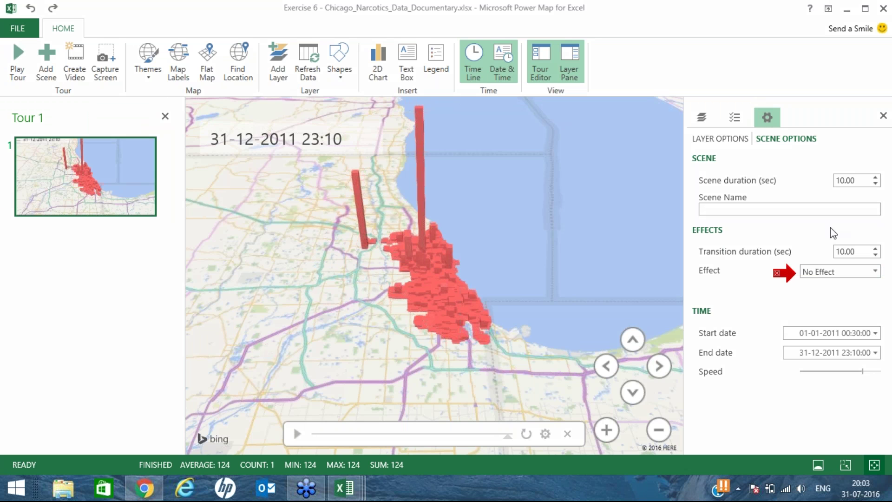
# Review the available scene effects while keeping No Effect, and play the timeline through
pyautogui.click(876, 270)
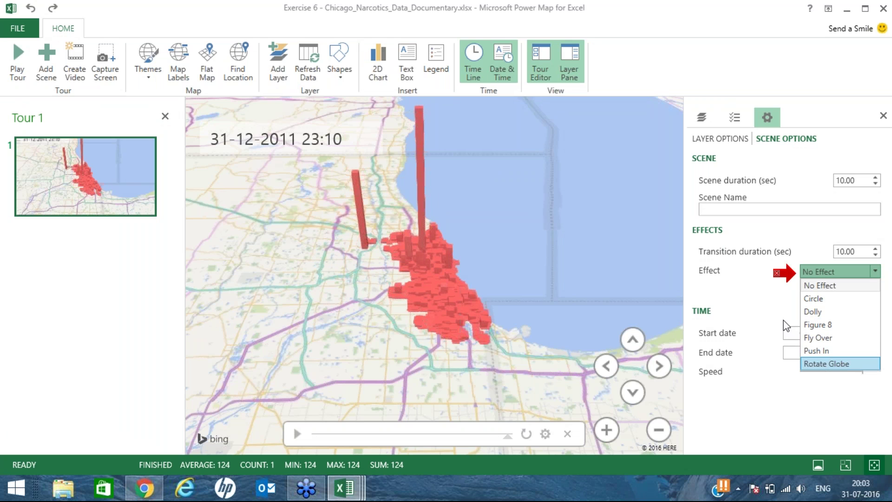
pyautogui.click(779, 282)
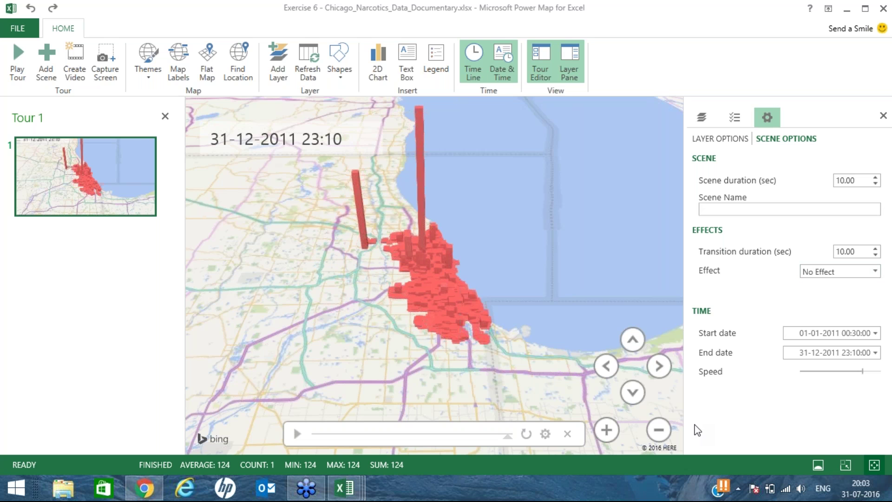
pyautogui.click(297, 434)
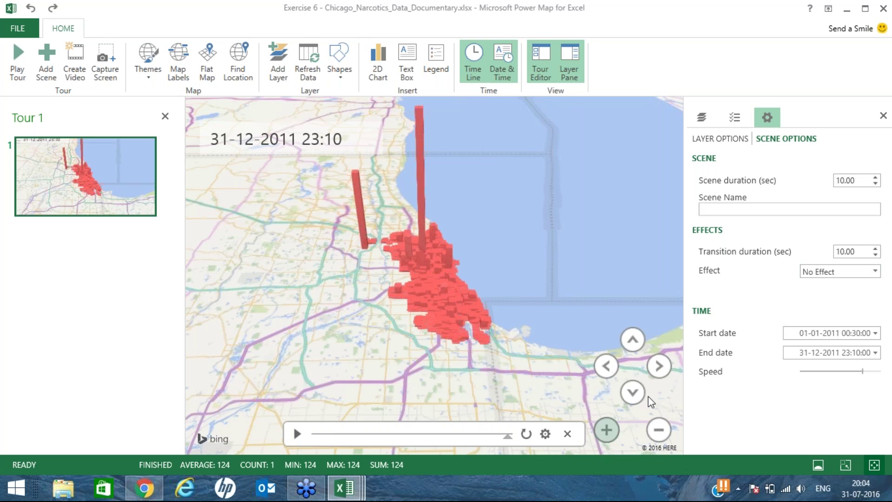
pyautogui.click(298, 434)
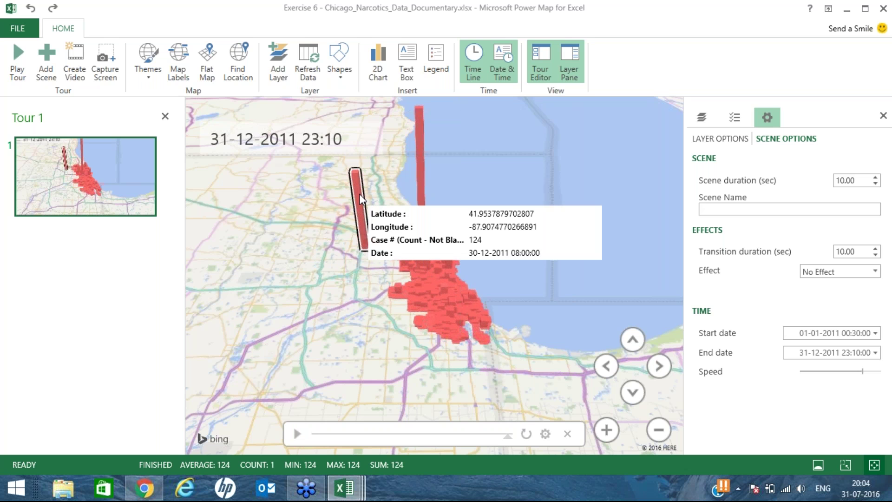
# Examine the dense group of arrest columns around the tallest column on Chicago's West Side up close
pyautogui.click(612, 431)
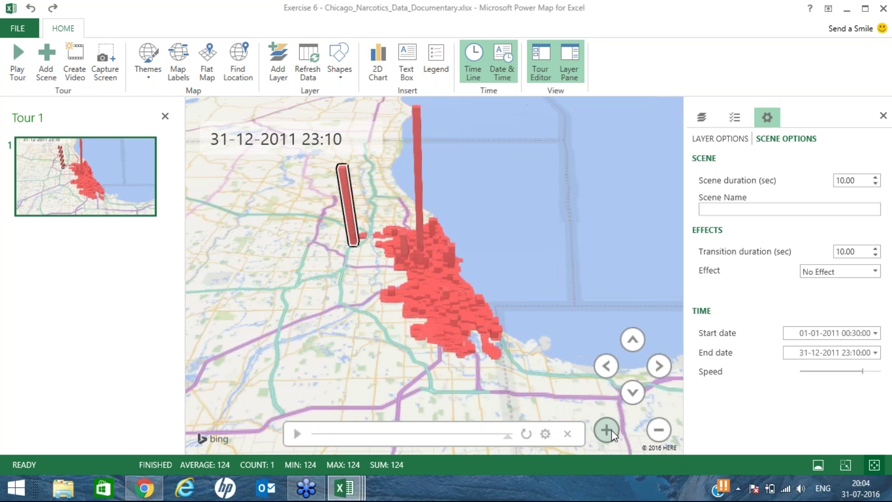
pyautogui.scroll(3, 406, 237)
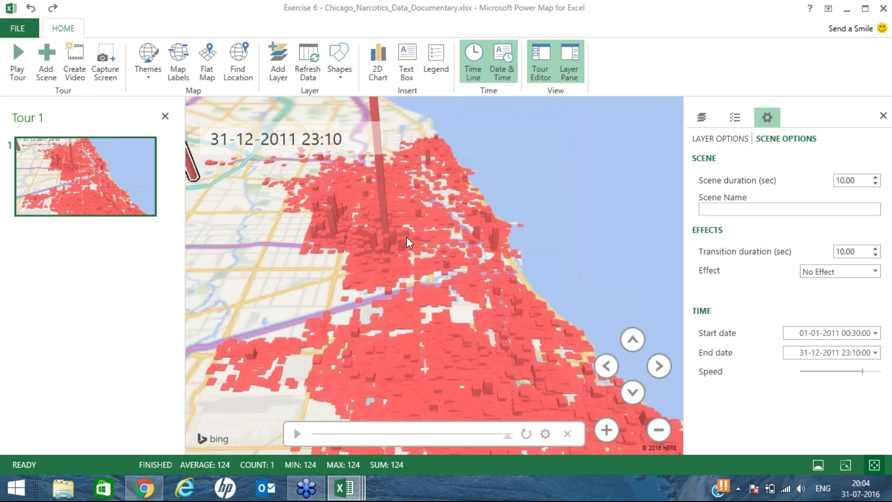
pyautogui.scroll(1, 406, 237)
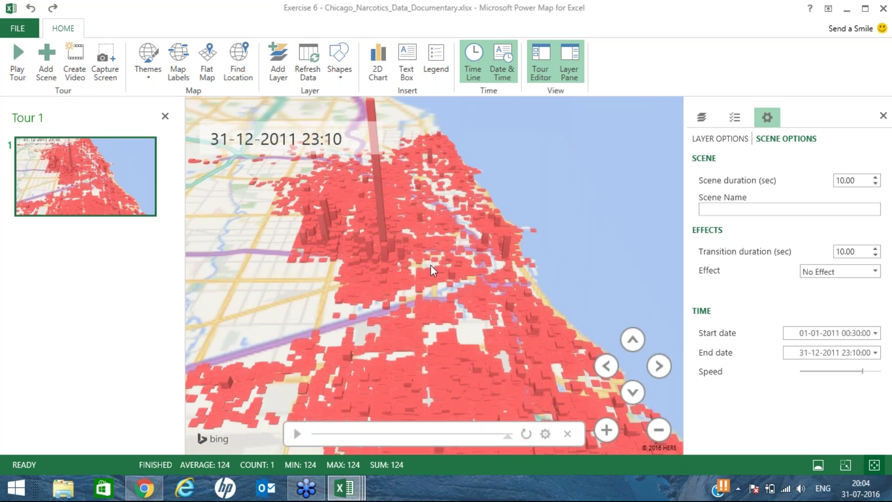
pyautogui.moveTo(430, 265); pyautogui.dragTo(615, 405)
pyautogui.scroll(2, 614, 406)
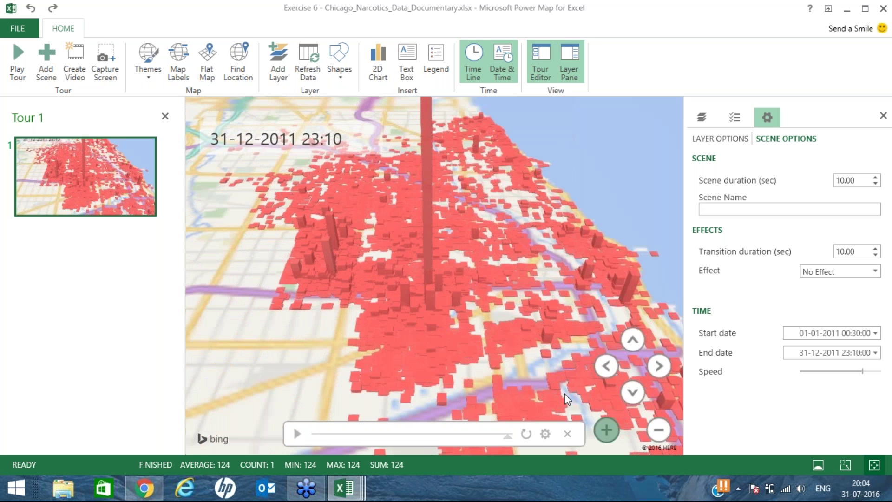
pyautogui.scroll(3, 478, 342)
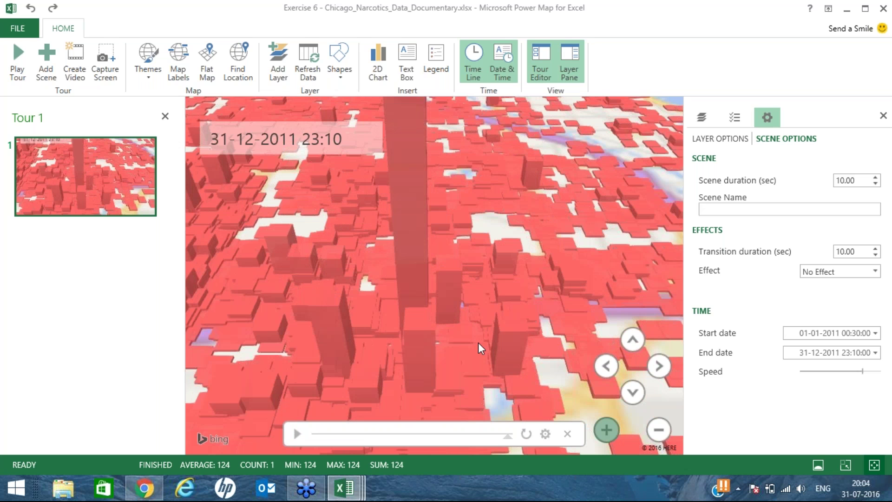
pyautogui.scroll(3, 479, 342)
pyautogui.moveTo(476, 260)
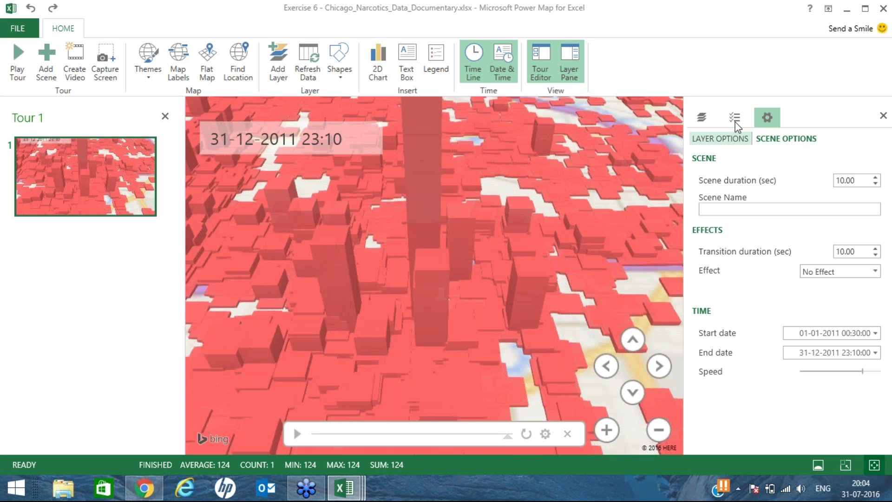
# Lower Layer 1's opacity to 8% and turn on the map labels to reveal the streets beneath the columns
pyautogui.click(726, 140)
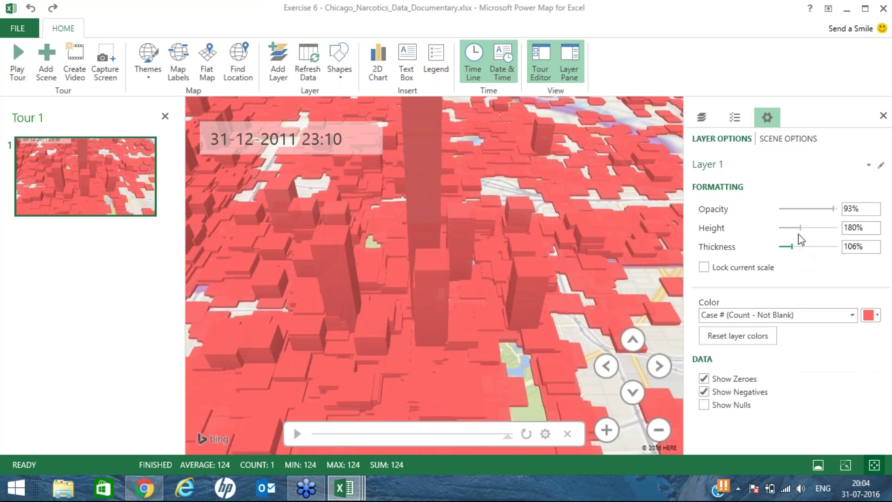
pyautogui.moveTo(834, 208); pyautogui.dragTo(796, 209)
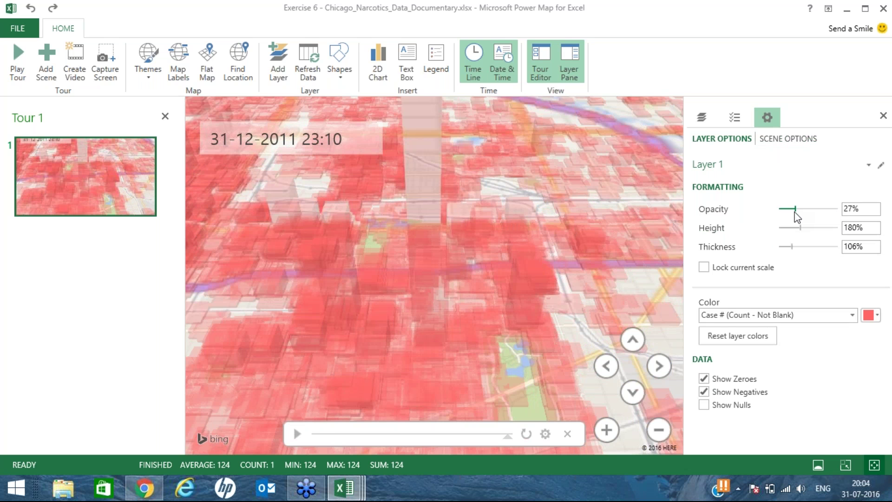
pyautogui.moveTo(796, 209); pyautogui.dragTo(783, 210)
pyautogui.click(178, 62)
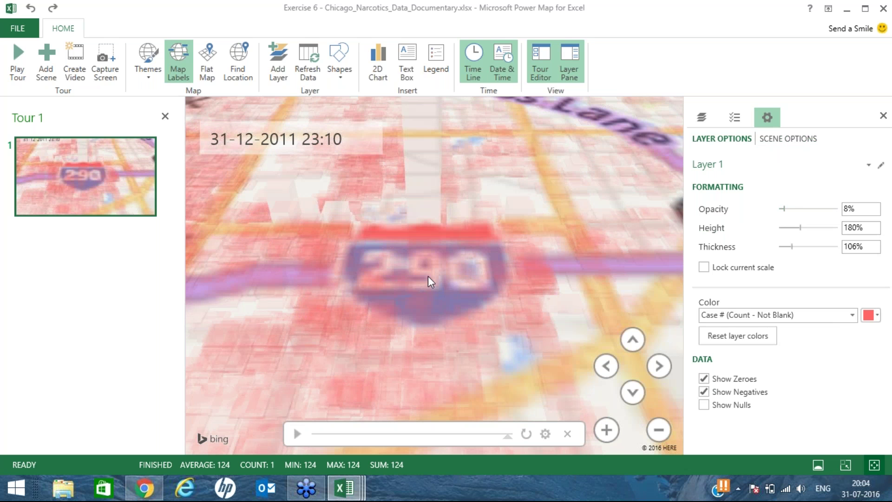
# Inspect the tallest column's details and the streets around its base near W Douglas Blvd, and turn off the map labels
pyautogui.moveTo(428, 277)
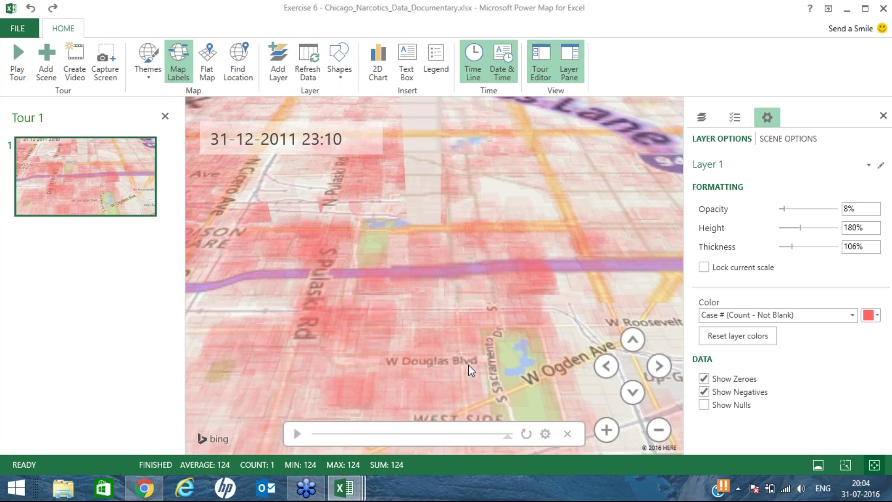
pyautogui.click(425, 261)
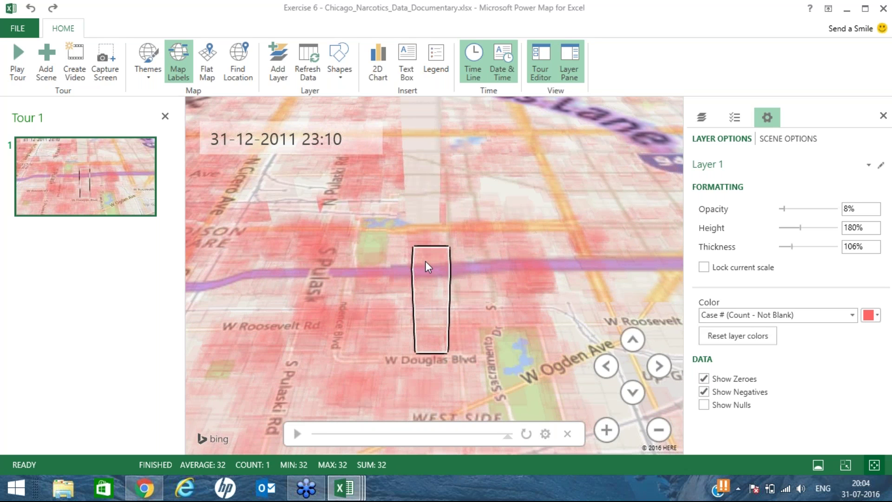
pyautogui.click(427, 195)
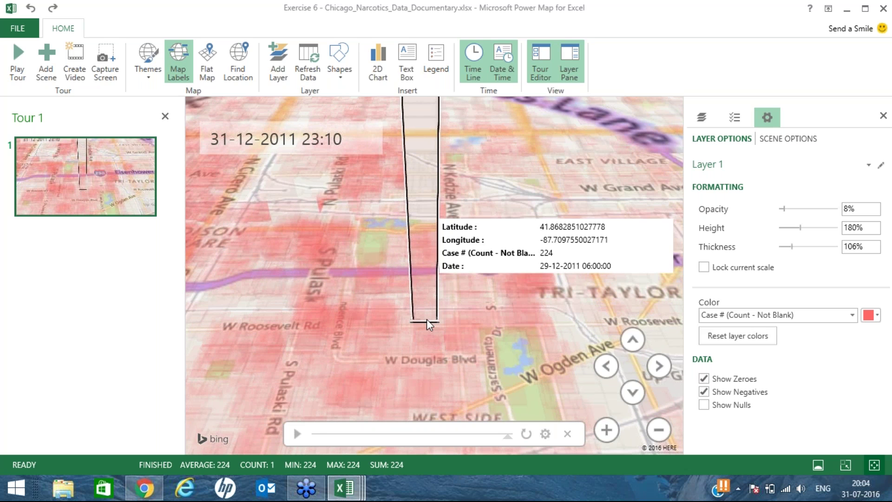
pyautogui.click(608, 430)
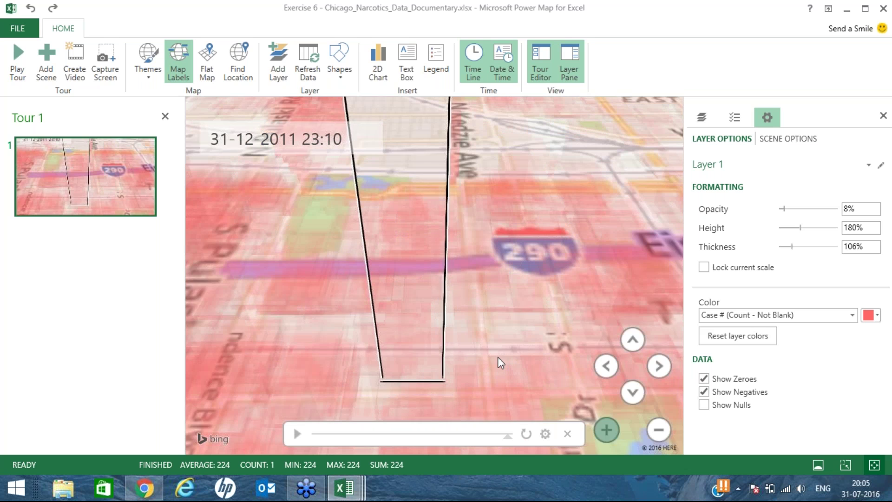
pyautogui.scroll(2, 498, 358)
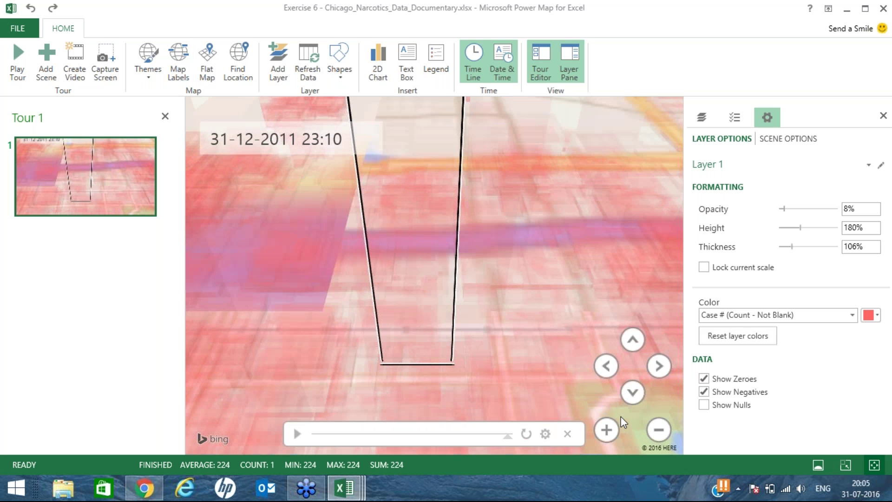
pyautogui.click(658, 430)
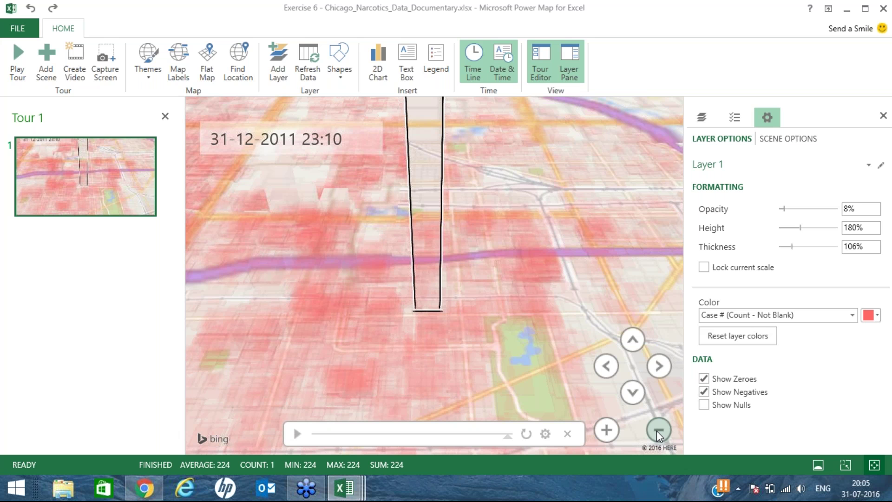
pyautogui.click(659, 430)
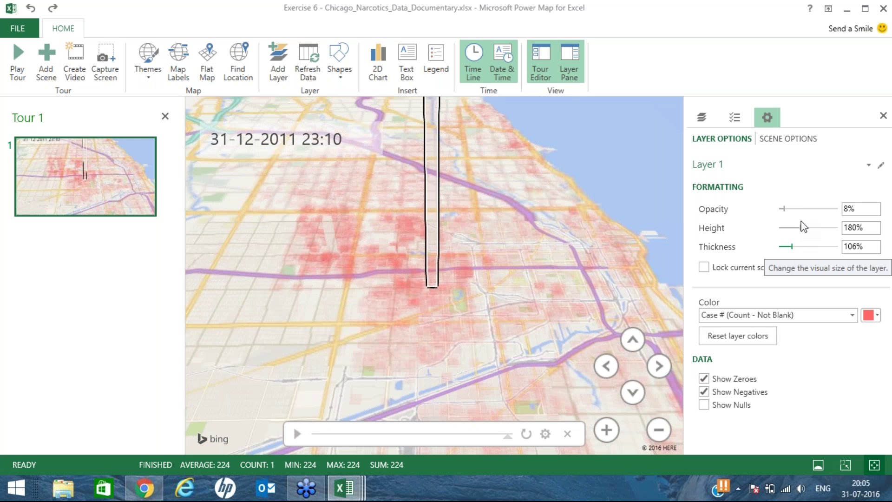
# Raise Layer 1's opacity to 80%
pyautogui.click(806, 209)
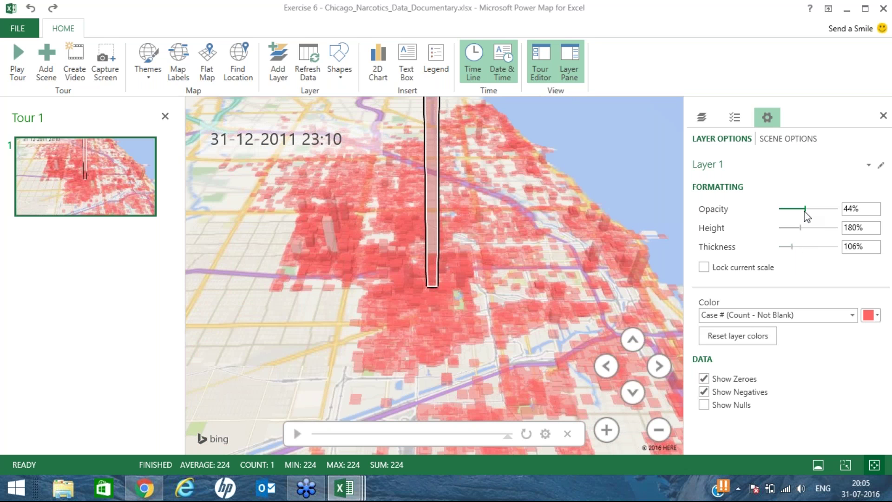
pyautogui.click(821, 209)
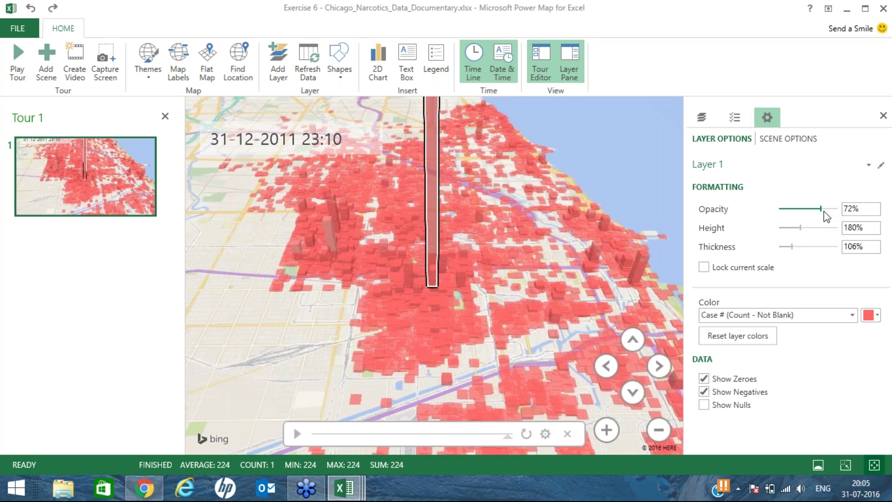
pyautogui.click(825, 210)
pyautogui.click(825, 212)
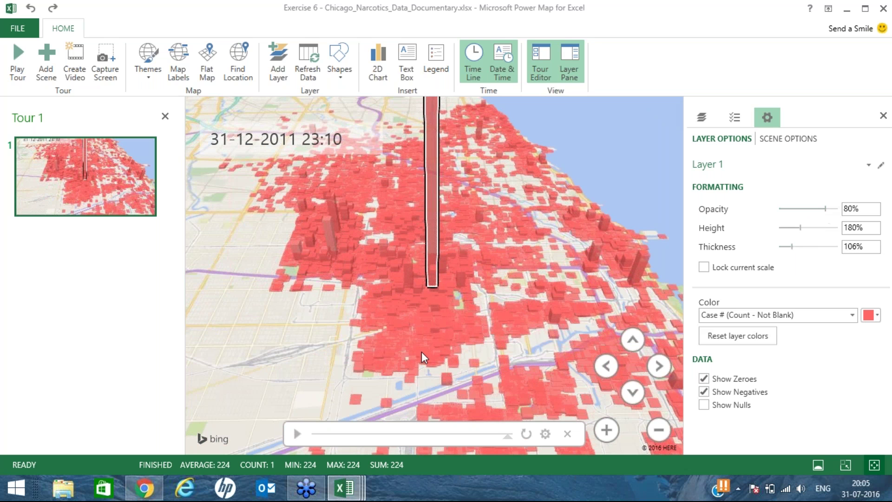
# Trace the city's lakefront beside the arrest columns with a yellow highlighter line and draw yellow arrows from the lake pointing at it
pyautogui.click(659, 430)
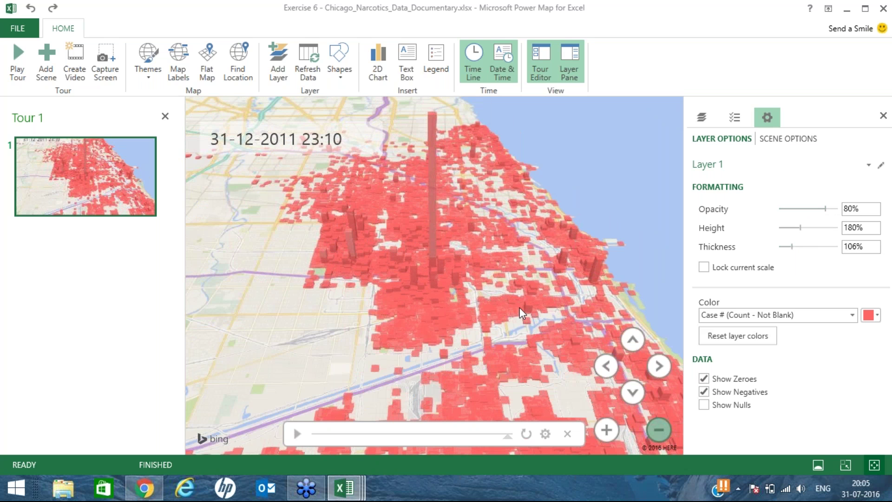
pyautogui.click(607, 366)
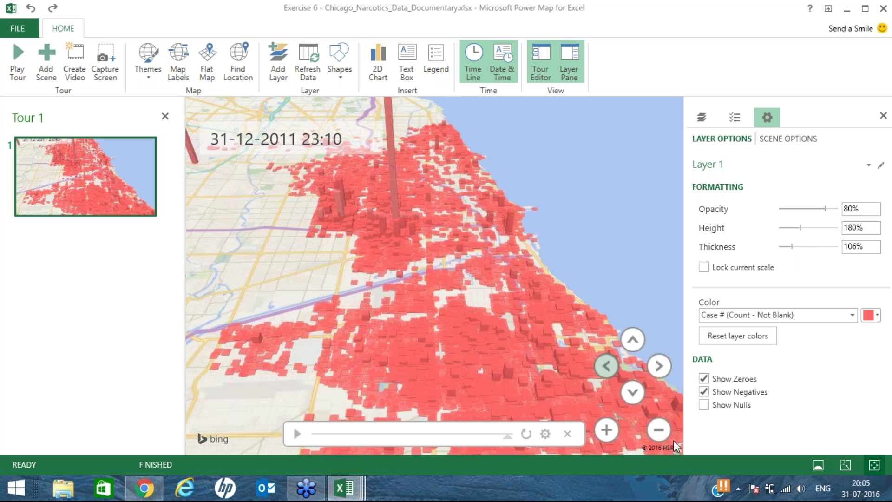
pyautogui.click(659, 430)
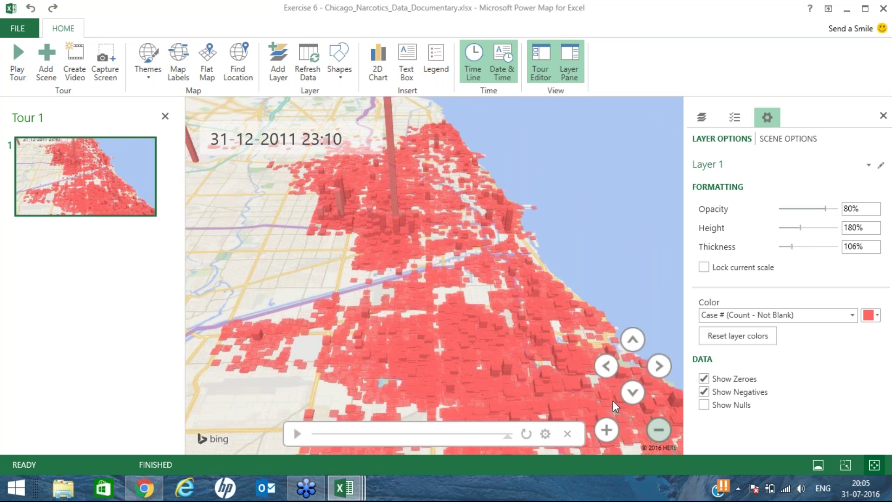
pyautogui.scroll(-3, 467, 286)
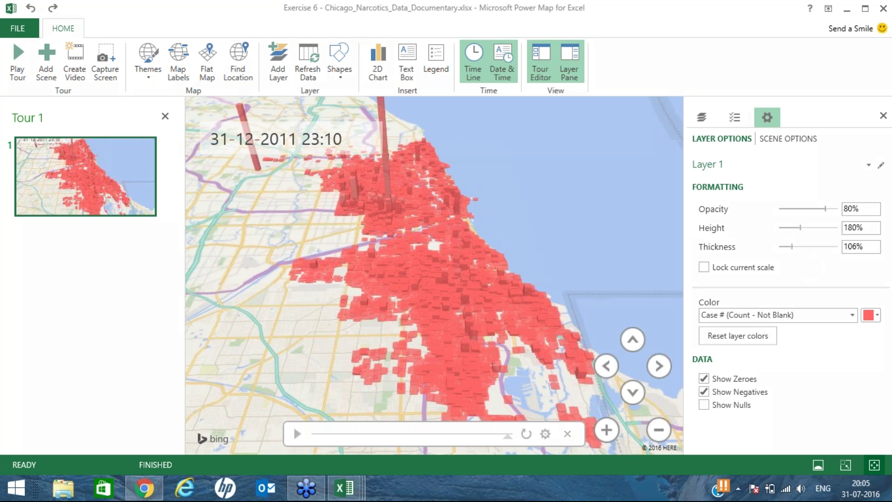
pyautogui.moveTo(427, 135)
pyautogui.mouseDown()
pyautogui.moveTo(508, 250)
pyautogui.moveTo(598, 343)
pyautogui.mouseUp()
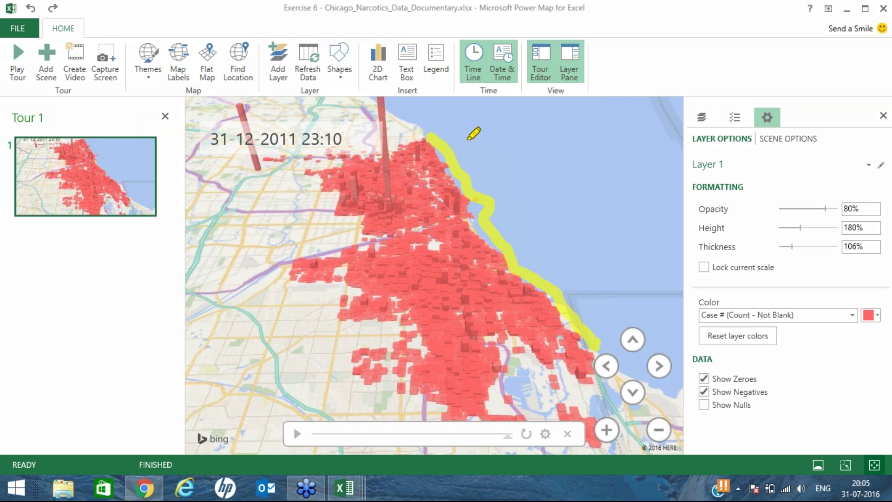
pyautogui.moveTo(455, 141); pyautogui.dragTo(527, 131)
pyautogui.moveTo(472, 130); pyautogui.dragTo(464, 148)
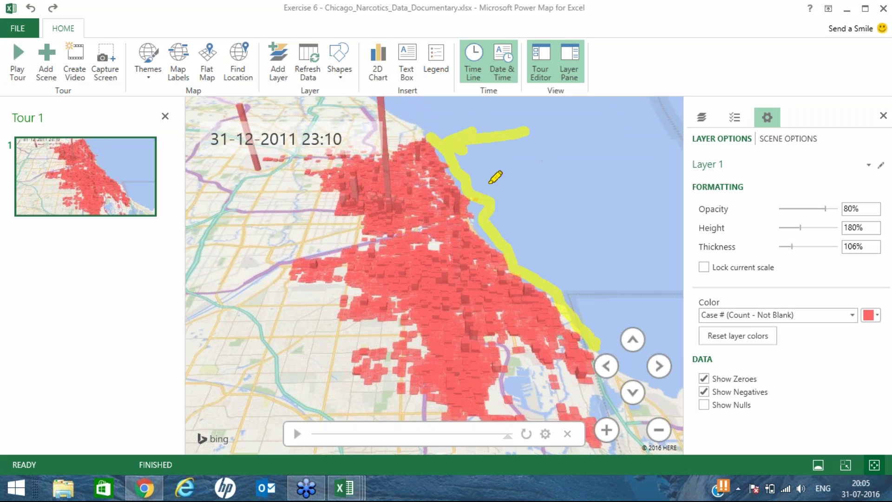
pyautogui.moveTo(539, 176)
pyautogui.mouseDown()
pyautogui.moveTo(484, 180)
pyautogui.moveTo(493, 190)
pyautogui.mouseUp()
pyautogui.moveTo(508, 218); pyautogui.dragTo(514, 233)
pyautogui.moveTo(532, 265)
pyautogui.mouseDown()
pyautogui.moveTo(549, 255)
pyautogui.moveTo(529, 275)
pyautogui.mouseUp()
pyautogui.moveTo(622, 285)
pyautogui.mouseDown()
pyautogui.moveTo(571, 297)
pyautogui.moveTo(577, 309)
pyautogui.mouseUp()
pyautogui.click(598, 328)
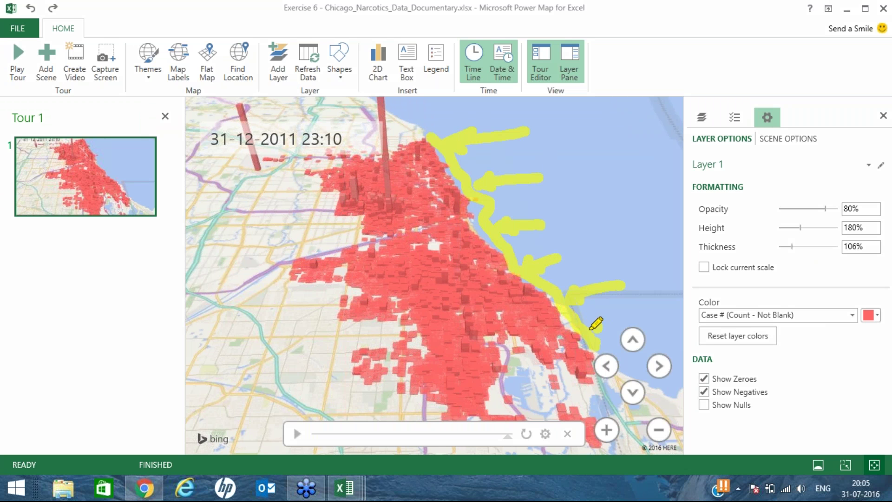
pyautogui.moveTo(643, 316)
pyautogui.mouseDown()
pyautogui.moveTo(589, 321)
pyautogui.moveTo(599, 333)
pyautogui.mouseUp()
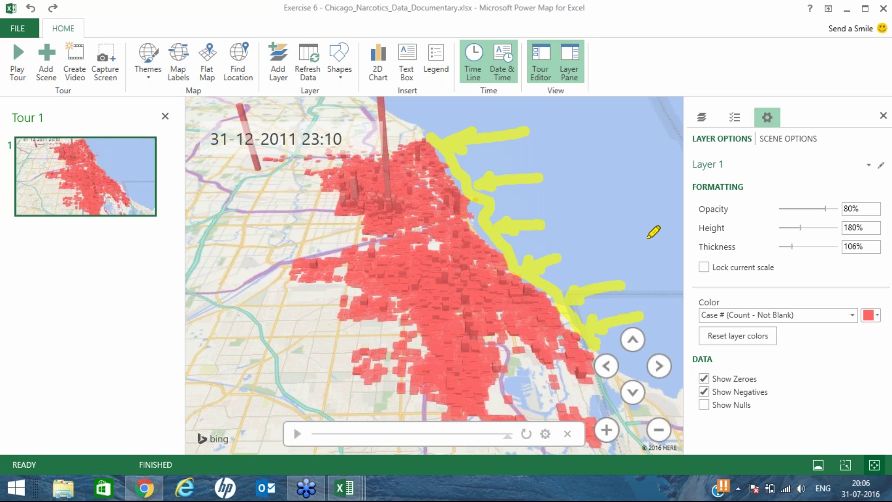
# Circle the two dense arrest clusters in yellow and label them with red arrows, E for the northern cluster and S for the southern
pyautogui.click(396, 151)
pyautogui.moveTo(427, 158); pyautogui.dragTo(395, 148)
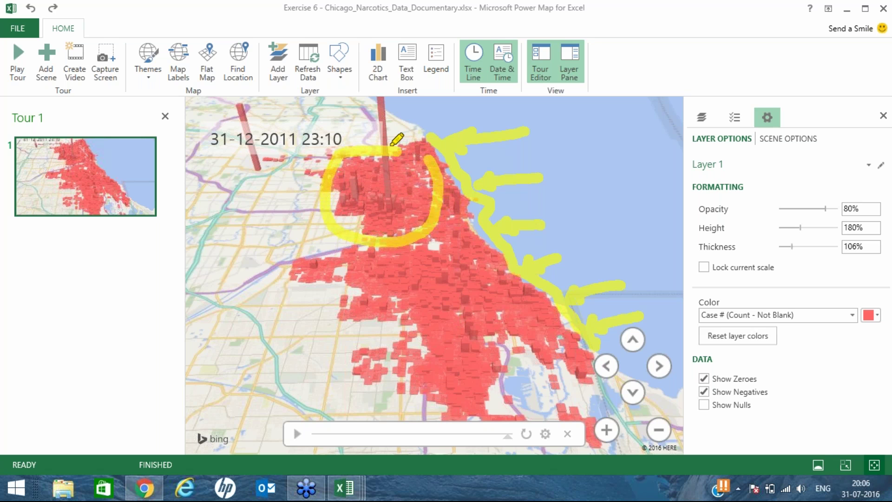
pyautogui.moveTo(495, 257)
pyautogui.mouseDown()
pyautogui.moveTo(419, 352)
pyautogui.moveTo(567, 309)
pyautogui.moveTo(540, 290)
pyautogui.mouseUp()
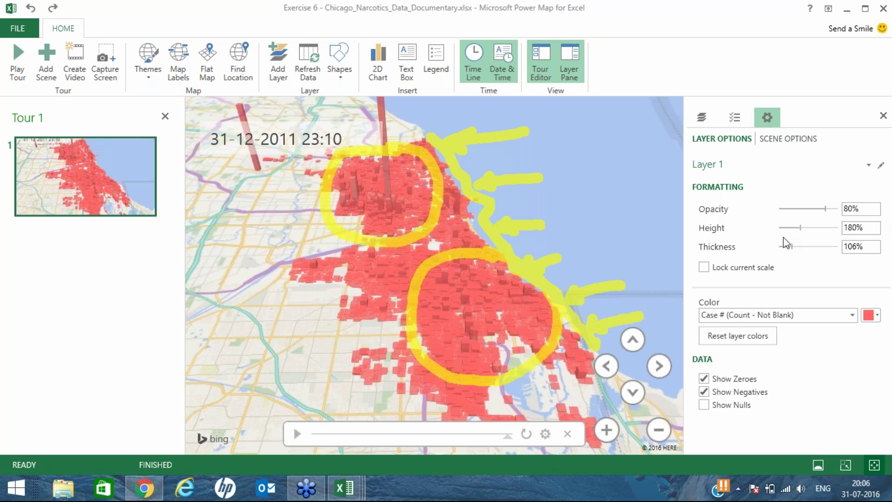
pyautogui.moveTo(408, 173)
pyautogui.mouseDown()
pyautogui.moveTo(550, 144)
pyautogui.moveTo(545, 154)
pyautogui.moveTo(566, 137)
pyautogui.moveTo(570, 150)
pyautogui.mouseUp()
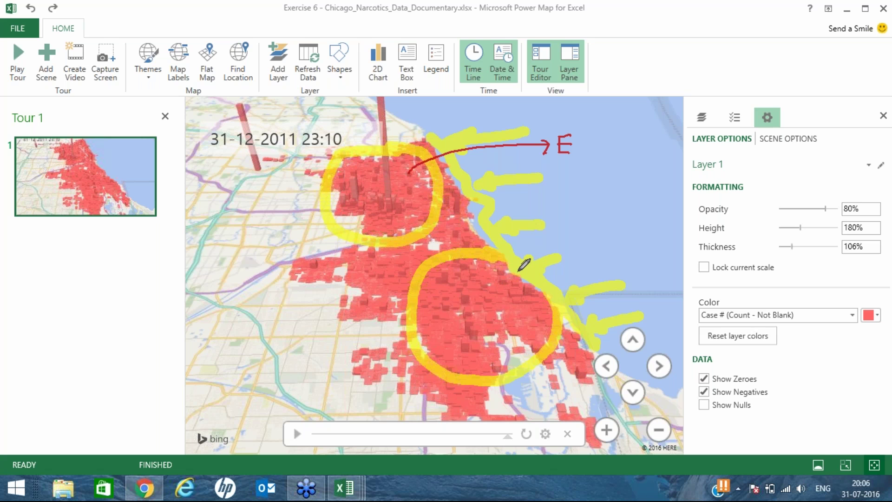
pyautogui.moveTo(516, 270)
pyautogui.mouseDown()
pyautogui.moveTo(597, 220)
pyautogui.moveTo(590, 227)
pyautogui.moveTo(604, 231)
pyautogui.mouseUp()
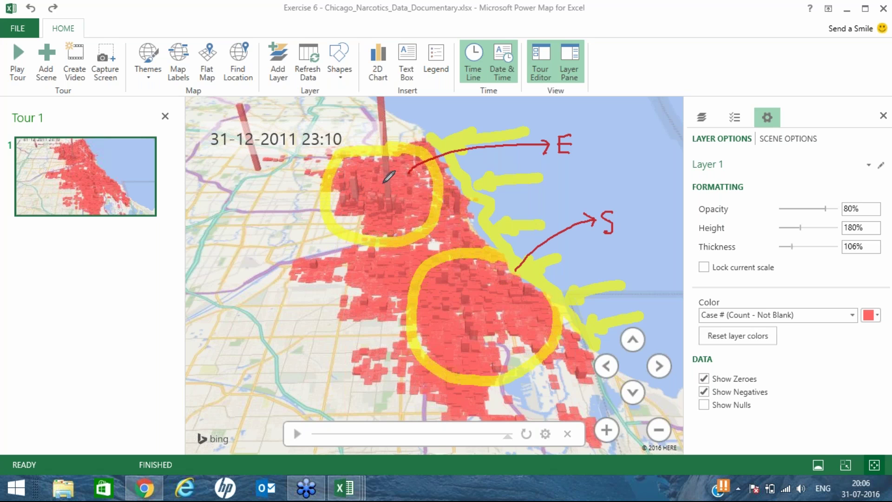
# Circle the isolated tall column northwest of the city in red, draw red links between it and the clusters, and erase all annotations
pyautogui.moveTo(437, 257)
pyautogui.mouseDown()
pyautogui.moveTo(418, 236)
pyautogui.moveTo(433, 259)
pyautogui.mouseUp()
pyautogui.moveTo(240, 98)
pyautogui.mouseDown()
pyautogui.moveTo(227, 99)
pyautogui.moveTo(236, 182)
pyautogui.mouseUp()
pyautogui.moveTo(285, 121)
pyautogui.mouseDown()
pyautogui.moveTo(236, 182)
pyautogui.moveTo(239, 97)
pyautogui.mouseUp()
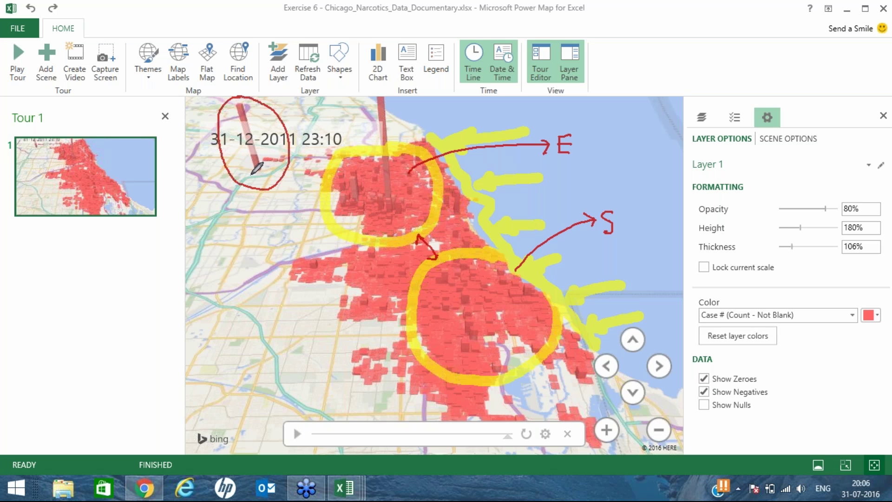
pyautogui.moveTo(251, 175); pyautogui.dragTo(242, 149)
pyautogui.moveTo(231, 102)
pyautogui.mouseDown()
pyautogui.moveTo(243, 150)
pyautogui.moveTo(316, 180)
pyautogui.mouseUp()
pyautogui.moveTo(275, 159); pyautogui.dragTo(273, 174)
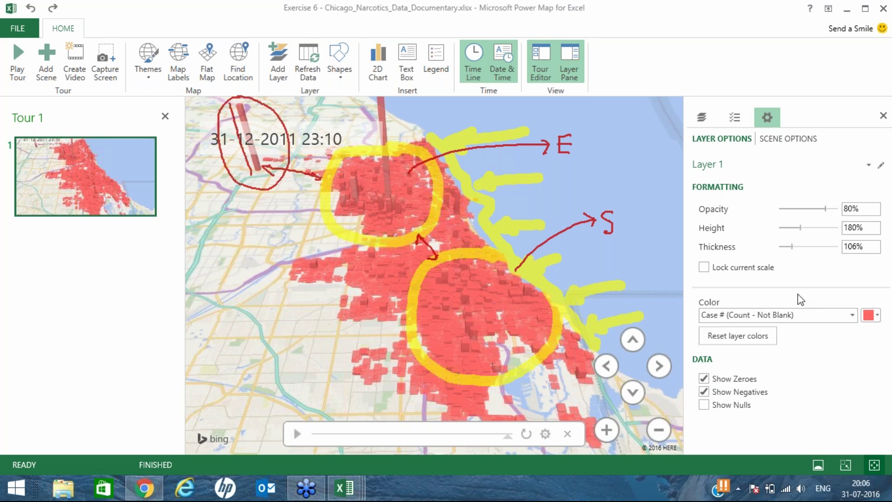
pyautogui.press('e')
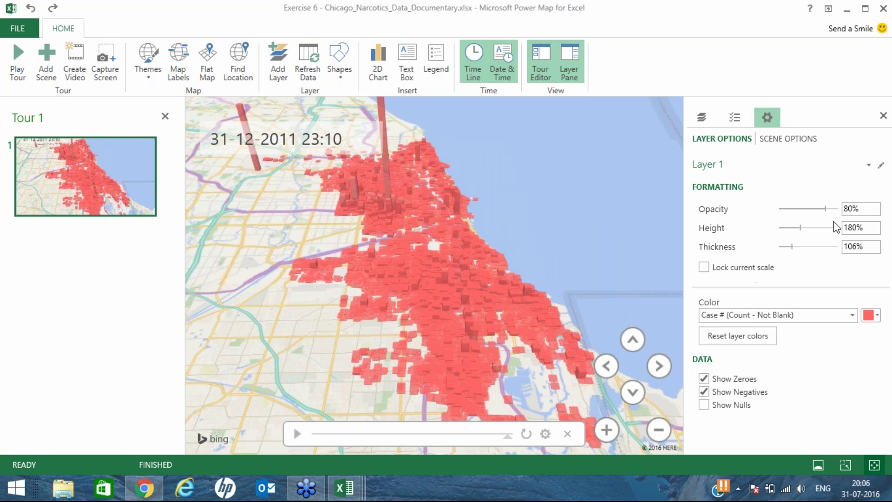
pyautogui.press('Escape')
# Examine the arrest columns at a regional scale with the whole southern end of the lake in view, and display Layer 1's field list
pyautogui.click(659, 429)
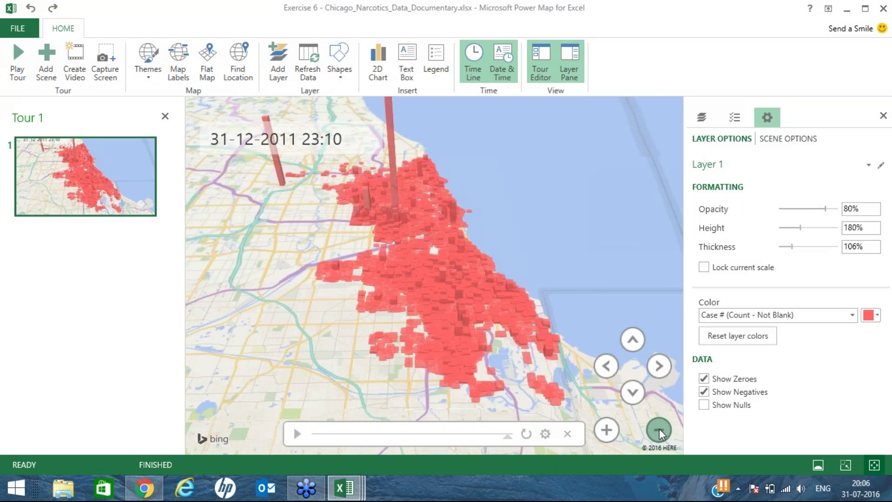
pyautogui.click(660, 428)
pyautogui.click(660, 428)
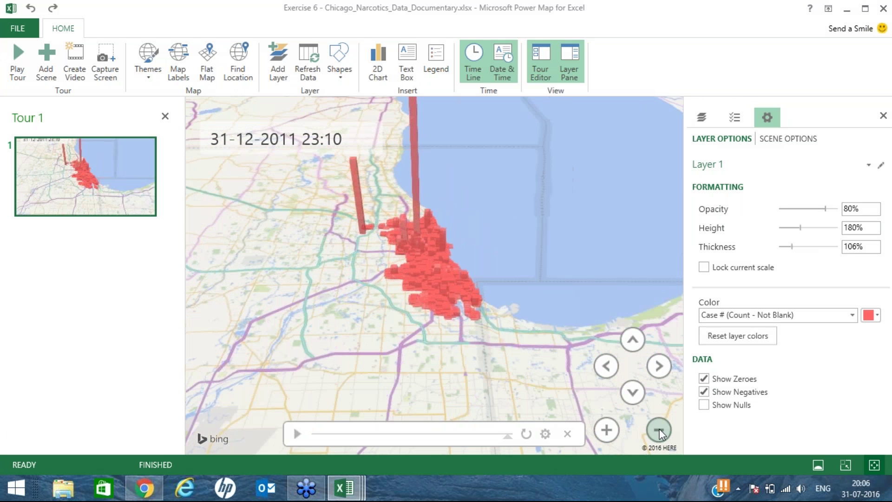
pyautogui.click(659, 430)
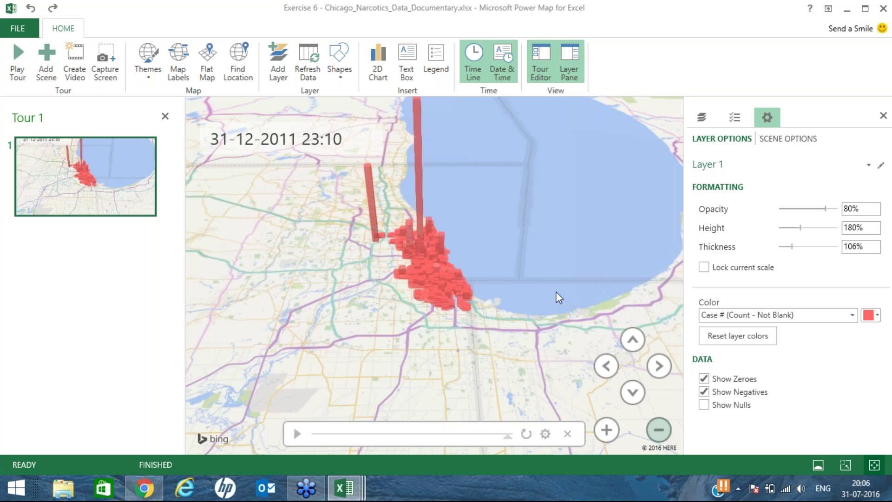
pyautogui.moveTo(559, 298); pyautogui.dragTo(524, 298)
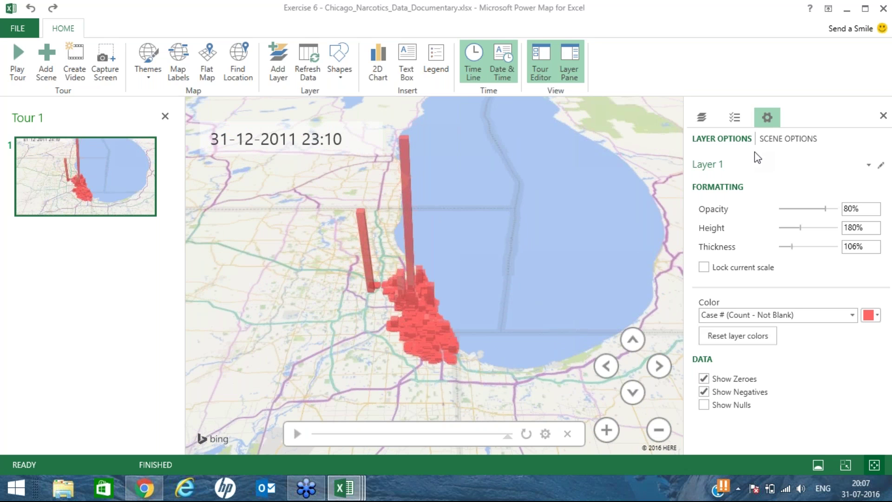
pyautogui.click(737, 120)
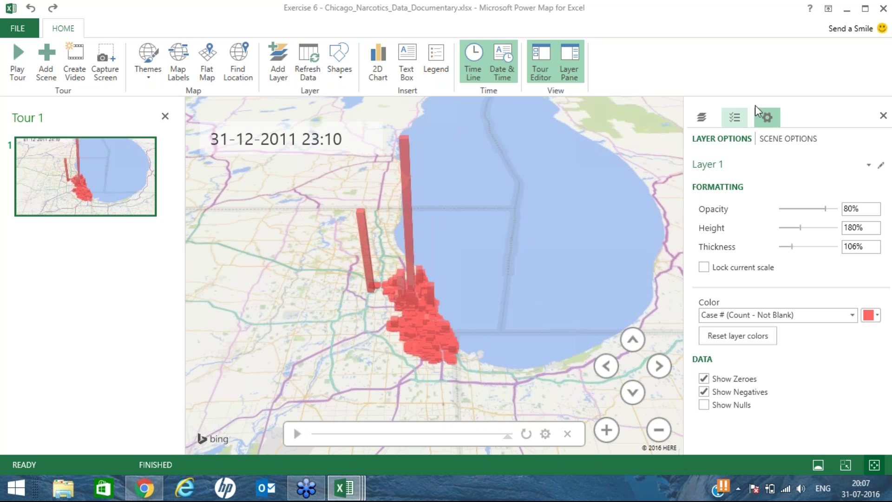
pyautogui.click(733, 119)
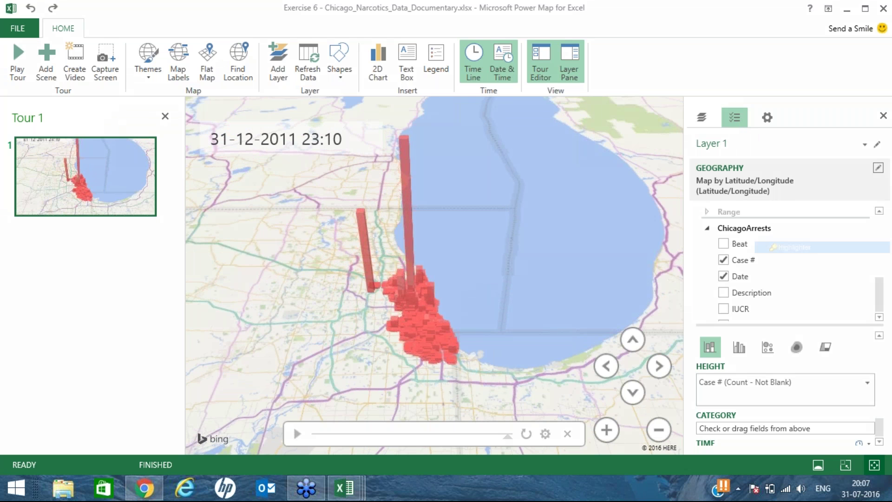
pyautogui.moveTo(753, 86); pyautogui.dragTo(760, 92)
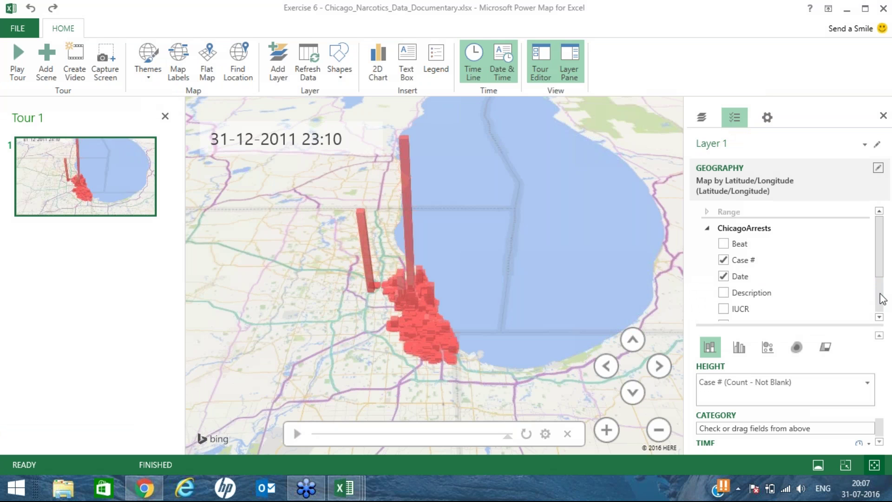
pyautogui.scroll(-3, 866, 302)
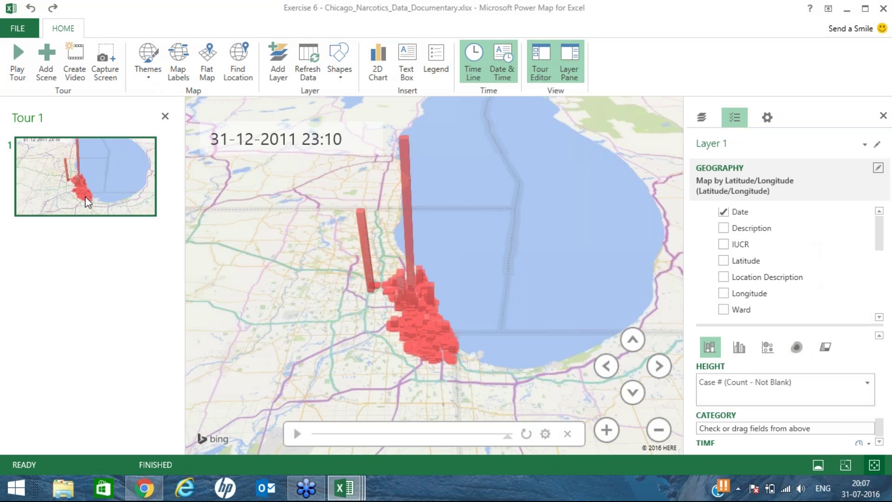
pyautogui.moveTo(80, 188)
pyautogui.moveTo(786, 235)
pyautogui.mouseDown()
pyautogui.moveTo(801, 324)
pyautogui.moveTo(815, 333)
pyautogui.moveTo(797, 330)
pyautogui.mouseUp()
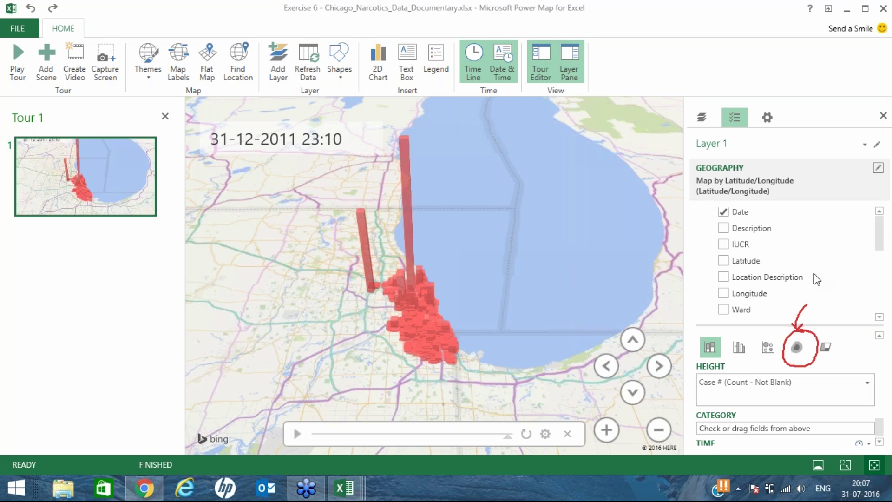
pyautogui.press('Escape')
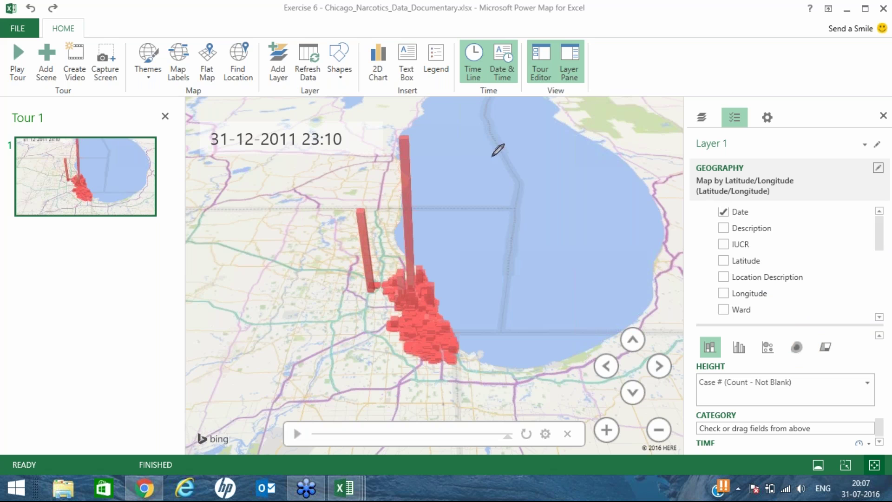
pyautogui.moveTo(535, 177)
pyautogui.mouseDown()
pyautogui.moveTo(535, 188)
pyautogui.moveTo(549, 187)
pyautogui.mouseUp()
pyautogui.moveTo(570, 175)
pyautogui.mouseDown()
pyautogui.moveTo(561, 182)
pyautogui.moveTo(589, 172)
pyautogui.mouseUp()
pyautogui.moveTo(535, 164); pyautogui.dragTo(588, 158)
pyautogui.click(574, 164)
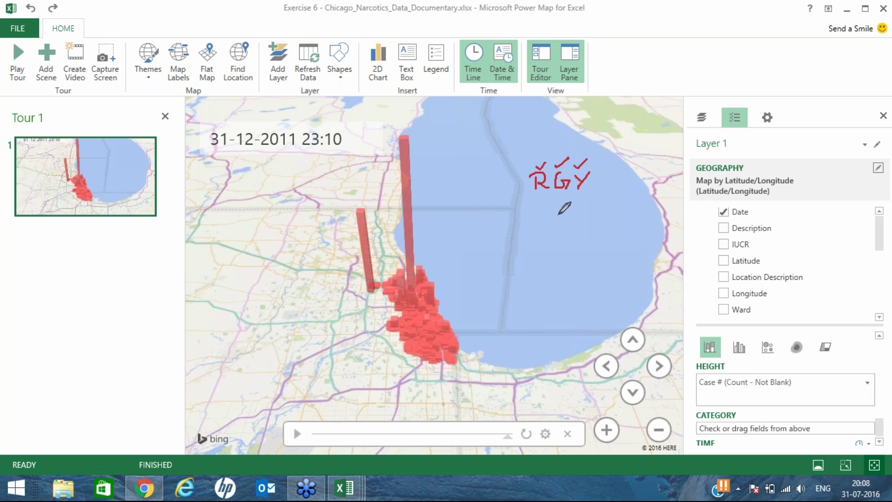
pyautogui.moveTo(538, 222)
pyautogui.mouseDown()
pyautogui.moveTo(554, 231)
pyautogui.moveTo(542, 242)
pyautogui.moveTo(557, 215)
pyautogui.mouseUp()
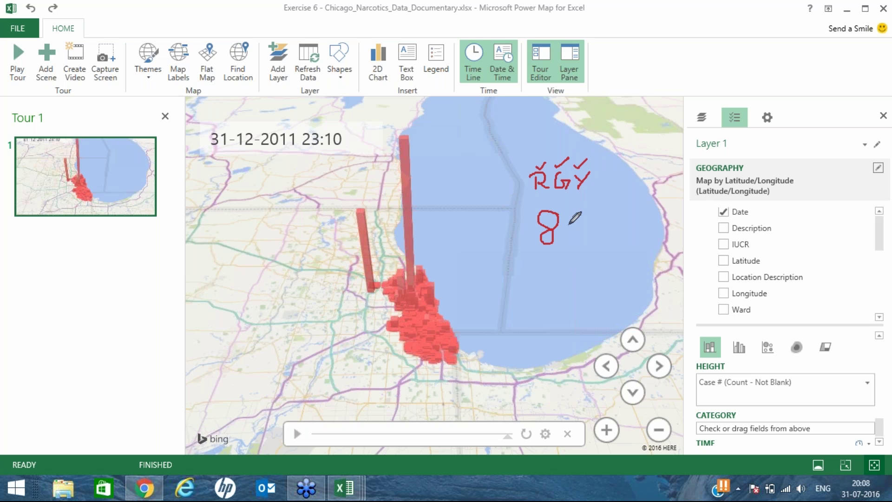
pyautogui.moveTo(500, 211)
pyautogui.mouseDown()
pyautogui.moveTo(502, 237)
pyautogui.moveTo(521, 231)
pyautogui.mouseUp()
pyautogui.moveTo(602, 172); pyautogui.dragTo(604, 181)
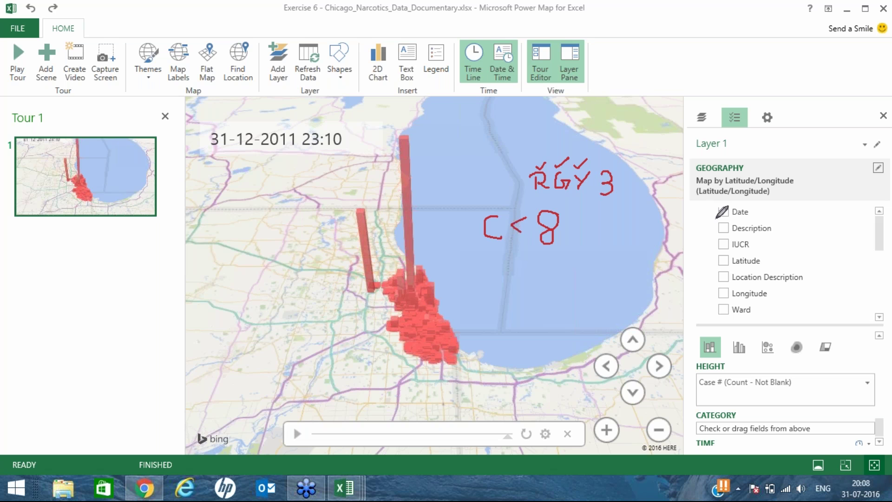
pyautogui.press('Escape')
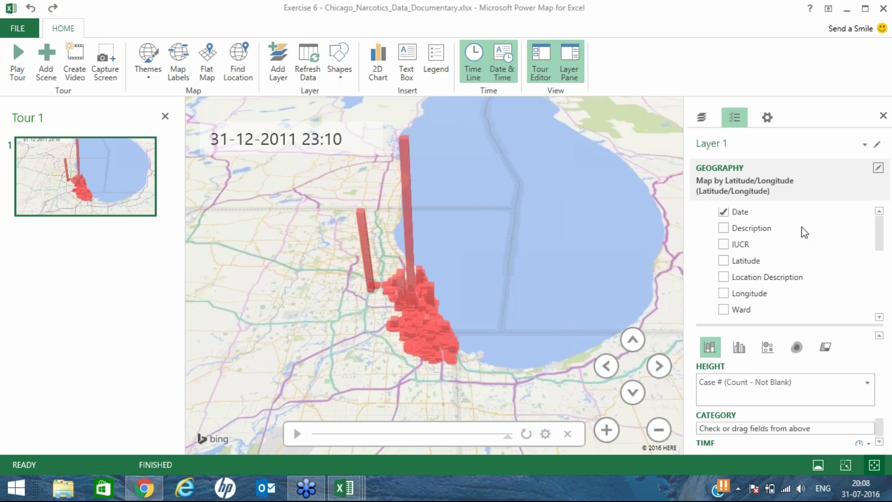
# Change the arrests layer to a bubble visualization and set the bubble size to 20%
pyautogui.click(768, 347)
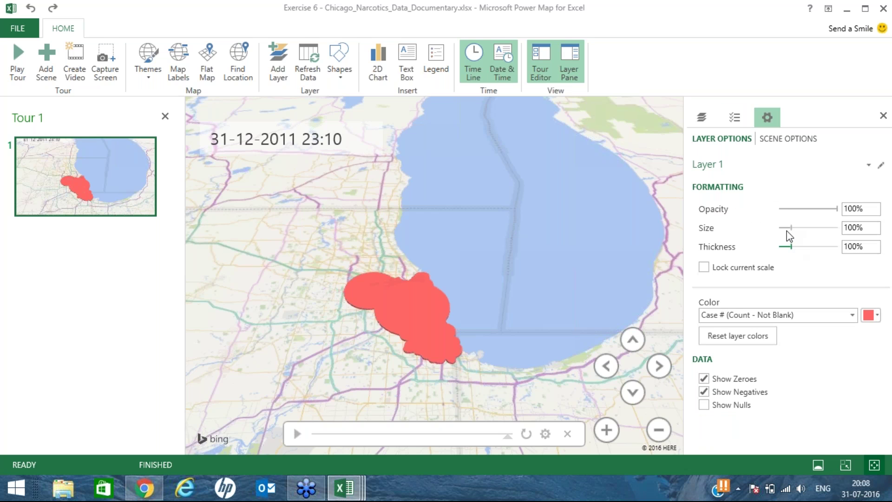
pyautogui.moveTo(791, 228); pyautogui.dragTo(782, 233)
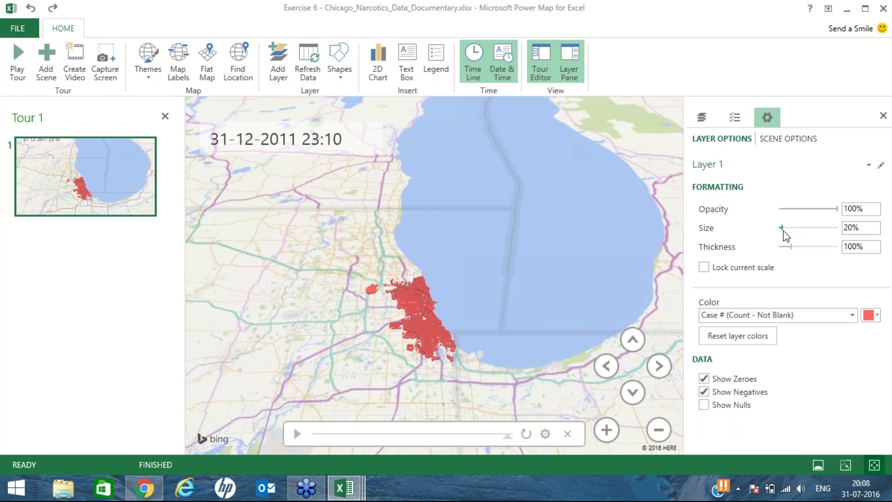
pyautogui.click(607, 430)
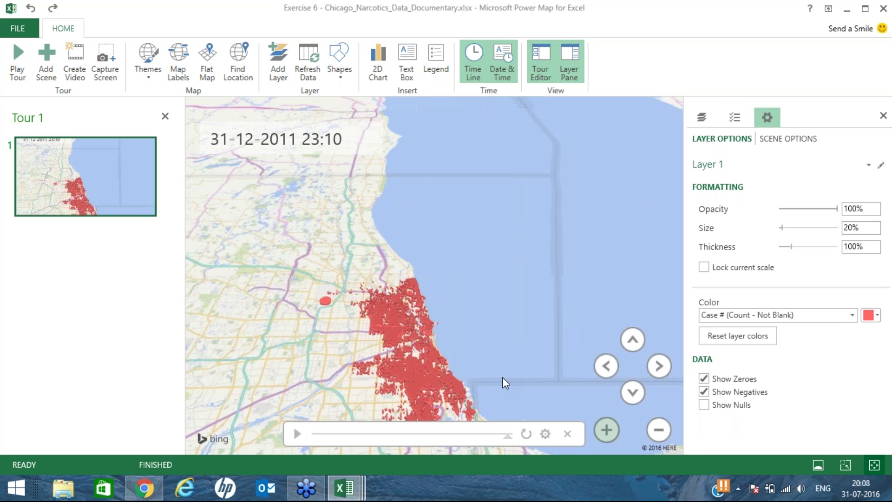
pyautogui.moveTo(503, 377); pyautogui.dragTo(501, 253)
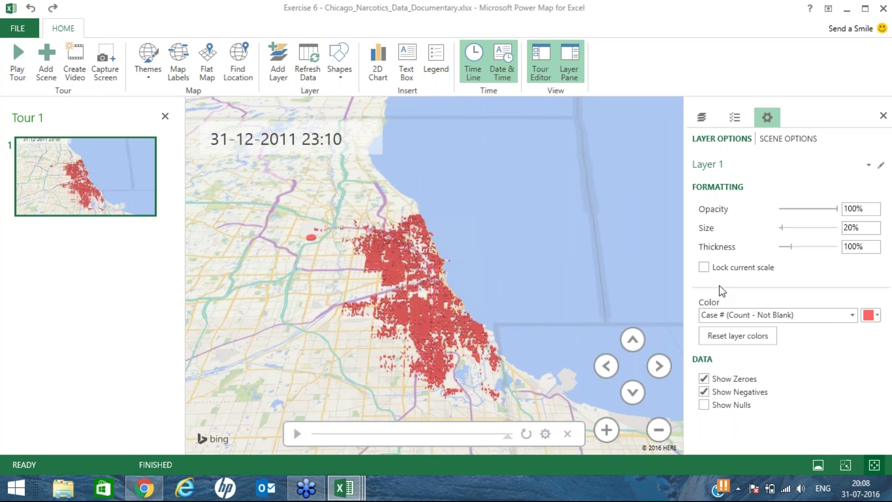
# Change the arrests layer to a heat map and frame the whole Chicago area
pyautogui.click(737, 119)
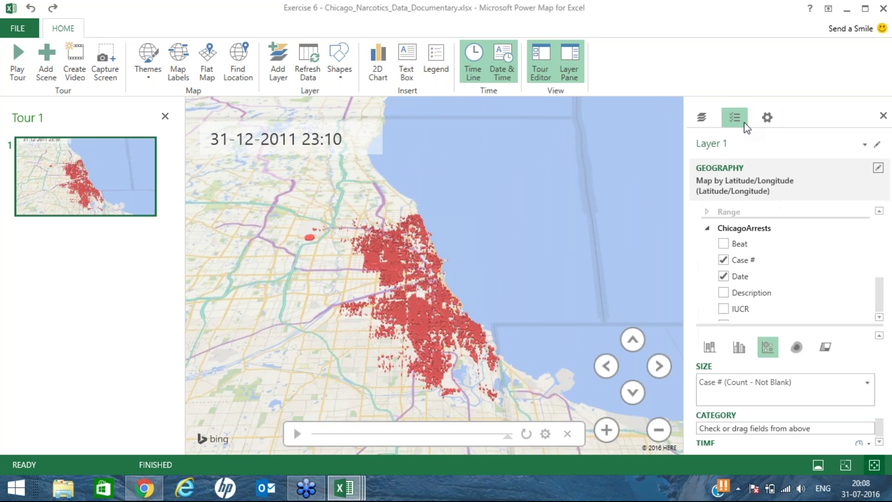
pyautogui.click(791, 350)
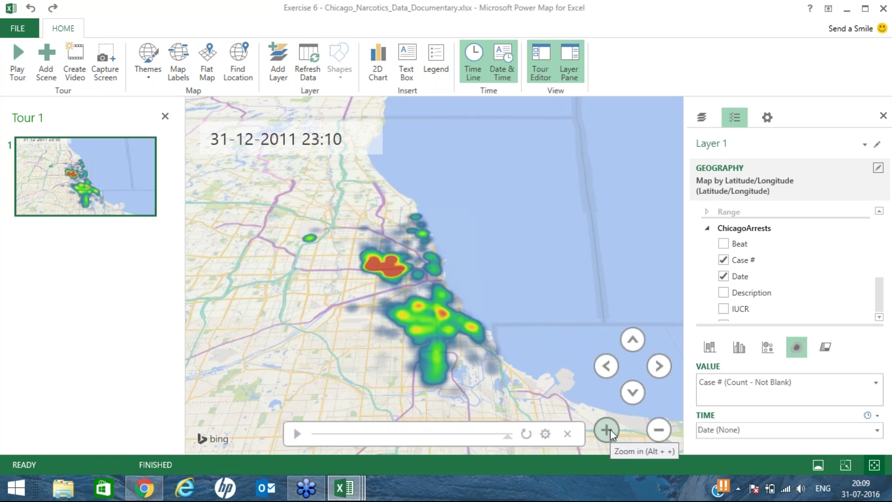
pyautogui.click(634, 334)
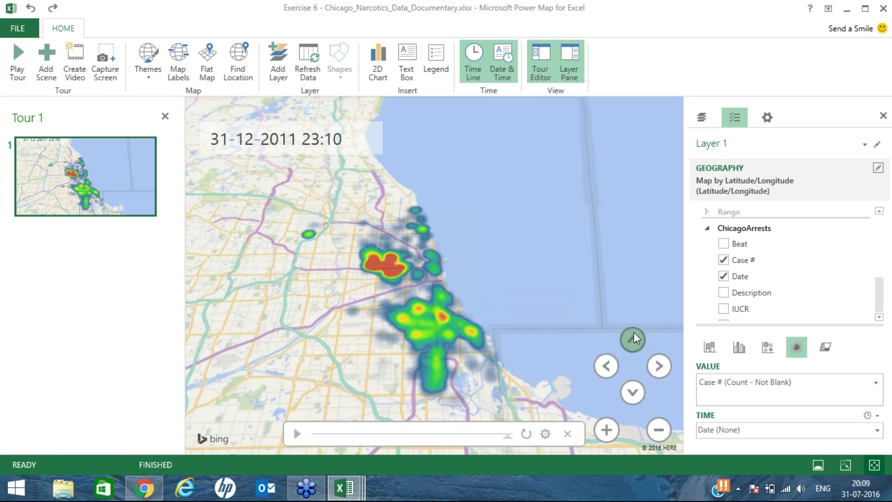
pyautogui.click(634, 333)
pyautogui.moveTo(481, 332); pyautogui.dragTo(500, 316)
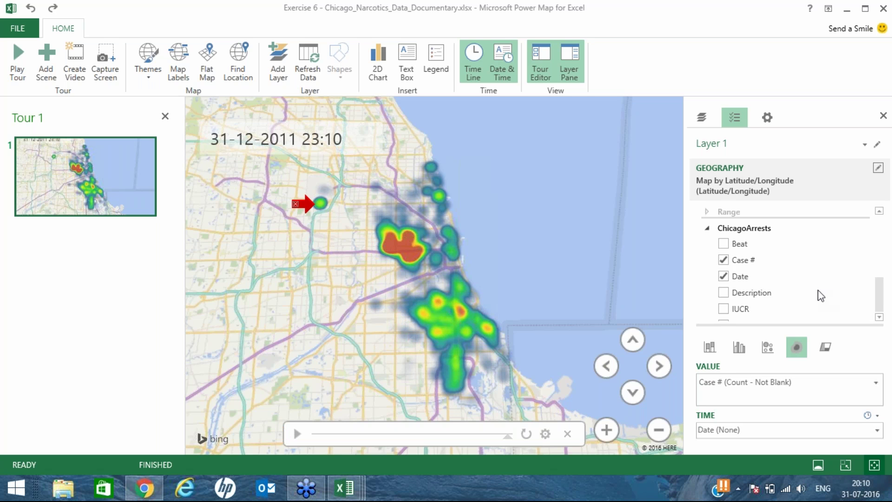
# Set the heat map's color scale to 106% and its radius of influence to 117%
pyautogui.click(768, 118)
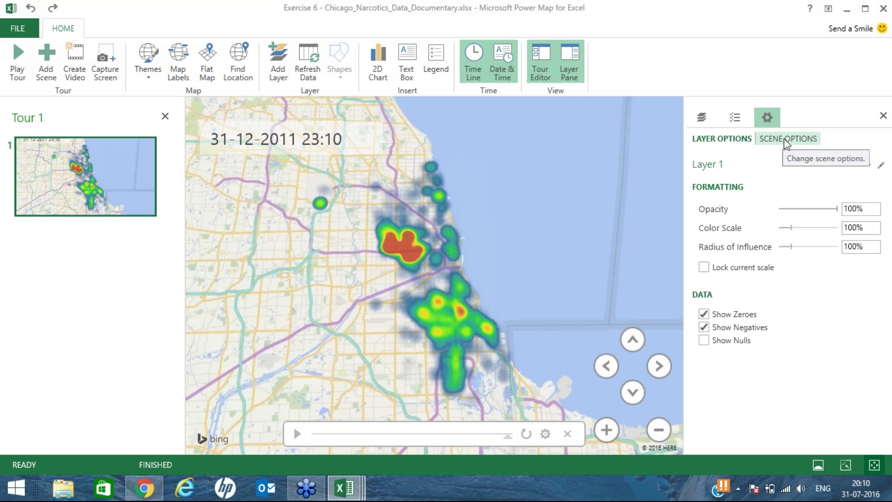
pyautogui.moveTo(792, 227)
pyautogui.mouseDown()
pyautogui.moveTo(839, 232)
pyautogui.moveTo(793, 233)
pyautogui.mouseUp()
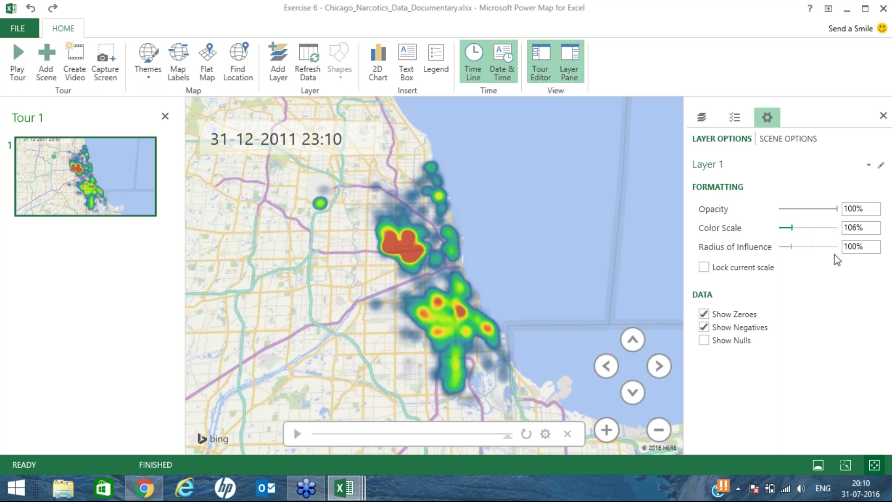
pyautogui.moveTo(792, 246)
pyautogui.mouseDown()
pyautogui.moveTo(815, 249)
pyautogui.moveTo(793, 251)
pyautogui.mouseUp()
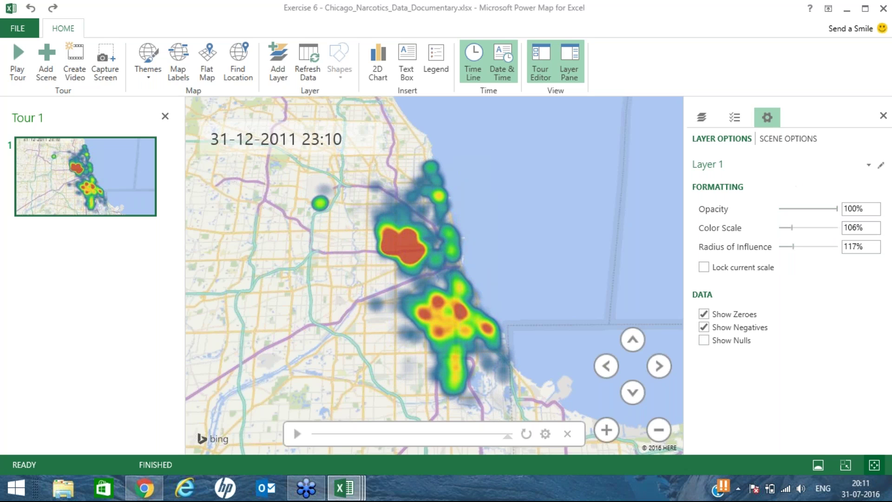
# Slow the time playback to a scene duration of 15.83 seconds and play the heat map's timeline
pyautogui.click(795, 142)
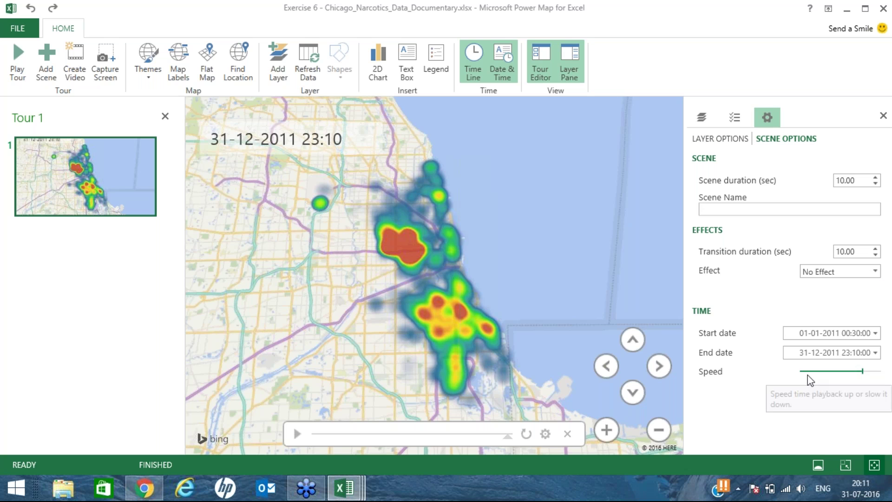
pyautogui.moveTo(862, 371)
pyautogui.mouseDown()
pyautogui.moveTo(871, 371)
pyautogui.moveTo(835, 373)
pyautogui.moveTo(869, 371)
pyautogui.moveTo(862, 373)
pyautogui.mouseUp()
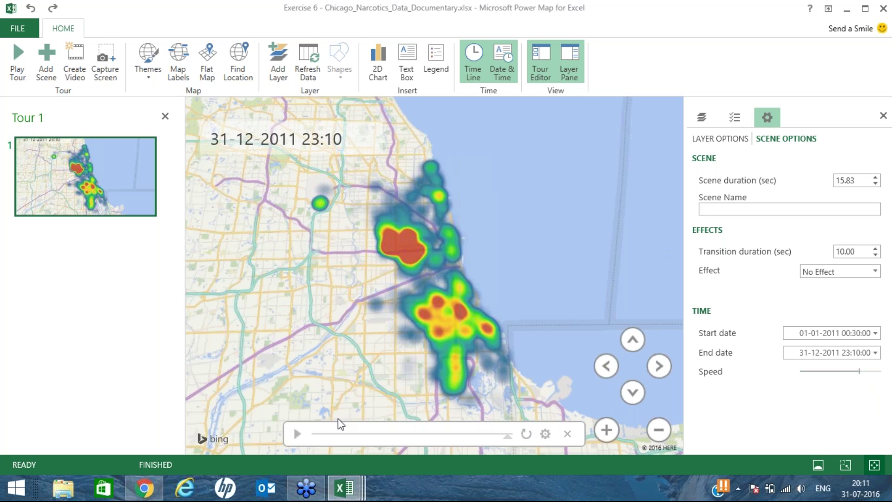
pyautogui.click(297, 434)
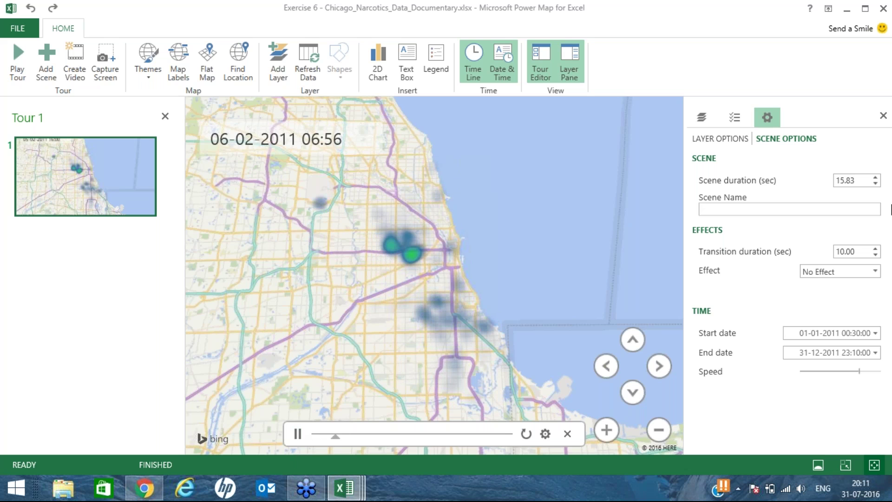
pyautogui.click(802, 272)
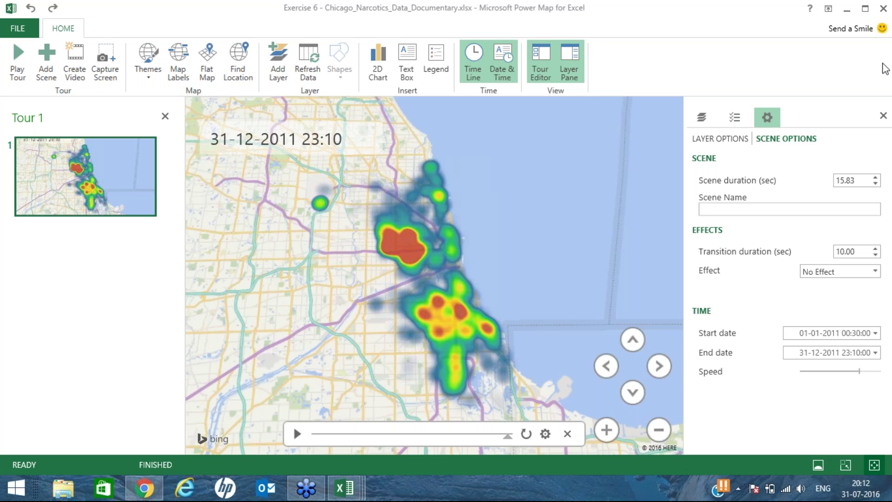
# Adjust the playback speed to a scene duration of 10 seconds and replay the timeline
pyautogui.moveTo(861, 375); pyautogui.dragTo(862, 372)
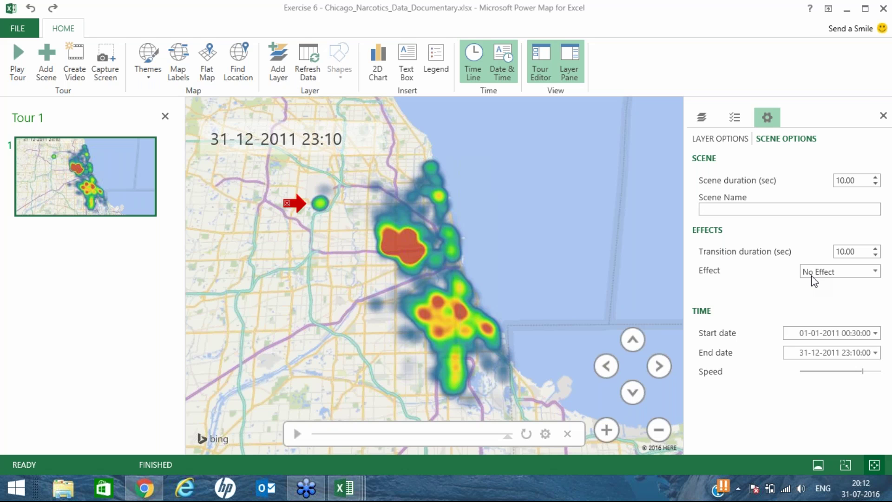
pyautogui.click(297, 433)
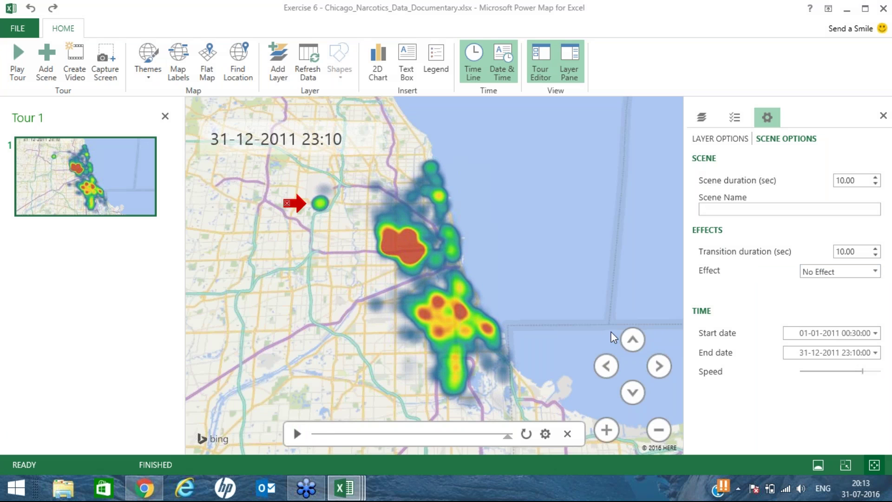
# Replay the timeline with the map closer in on the isolated hotspot northwest of the main clusters
pyautogui.click(606, 428)
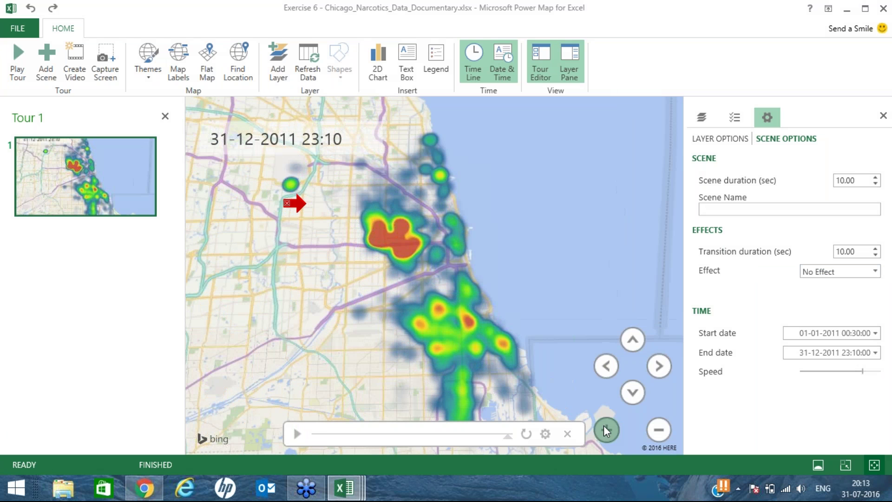
pyautogui.click(605, 427)
pyautogui.moveTo(451, 302); pyautogui.dragTo(419, 300)
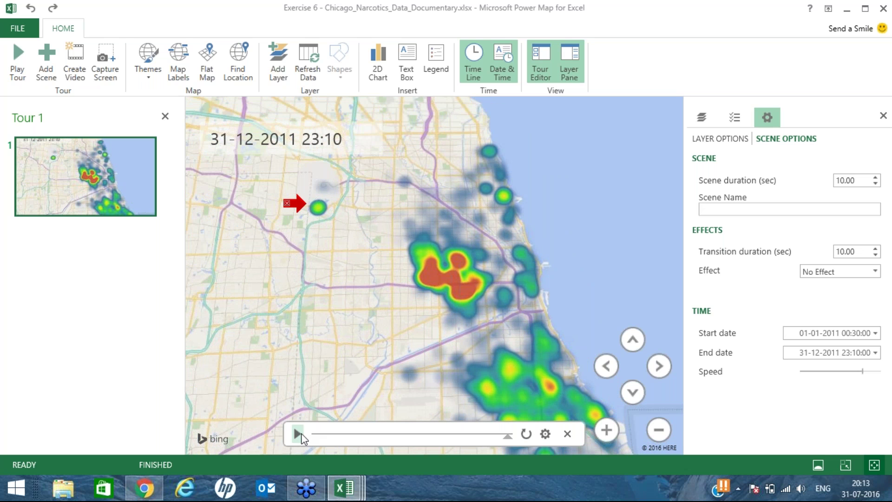
pyautogui.click(298, 435)
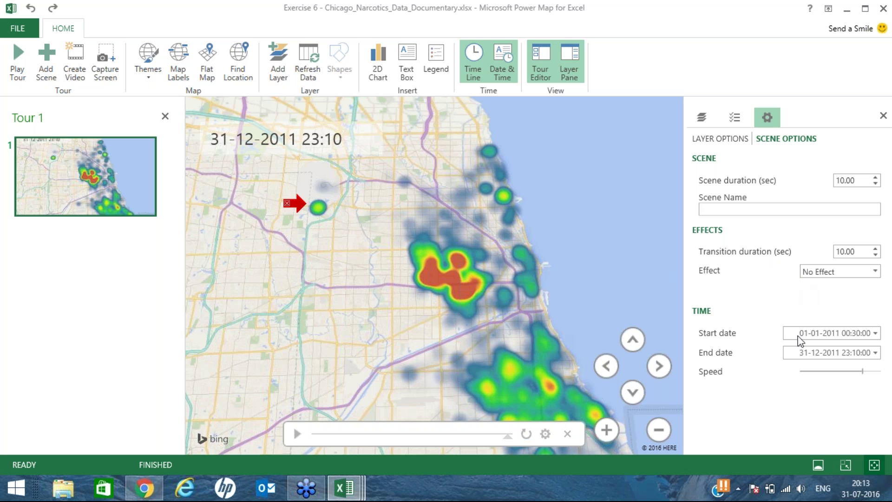
# Raise the heat map's color scale to 157% and its radius of influence to 197%
pyautogui.moveTo(367, 213); pyautogui.dragTo(476, 333)
pyautogui.click(613, 431)
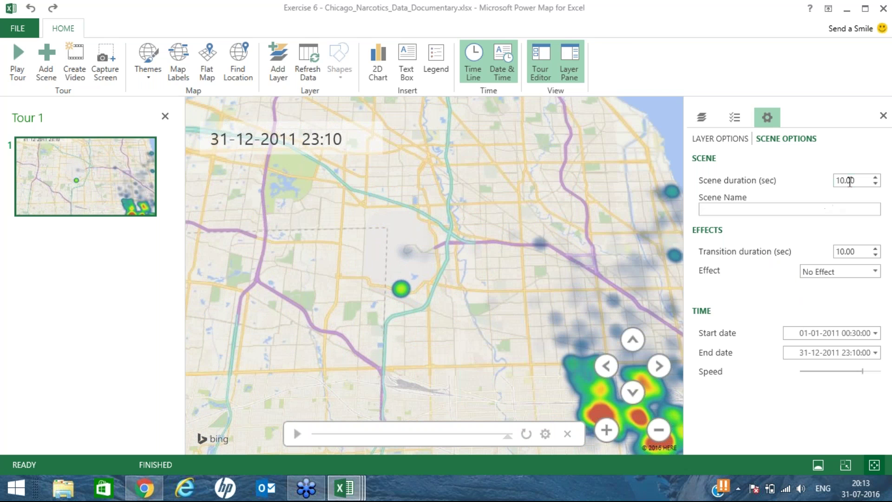
pyautogui.click(865, 372)
pyautogui.click(720, 141)
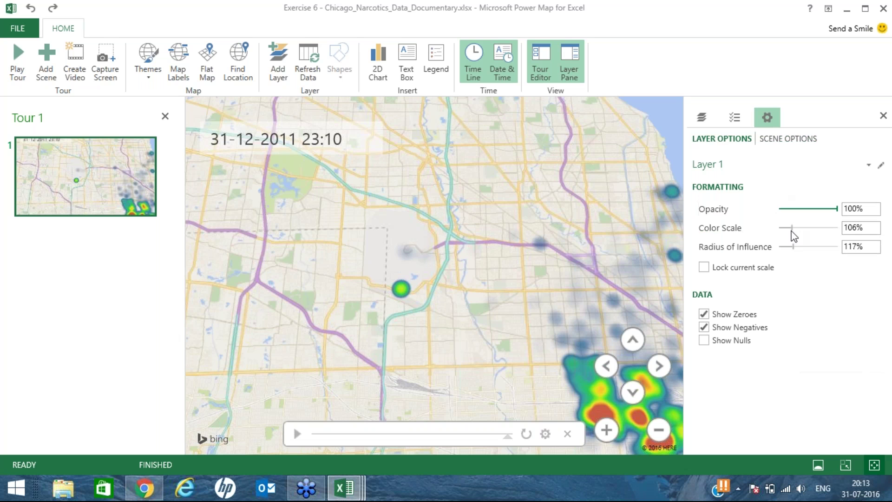
pyautogui.moveTo(794, 227); pyautogui.dragTo(807, 251)
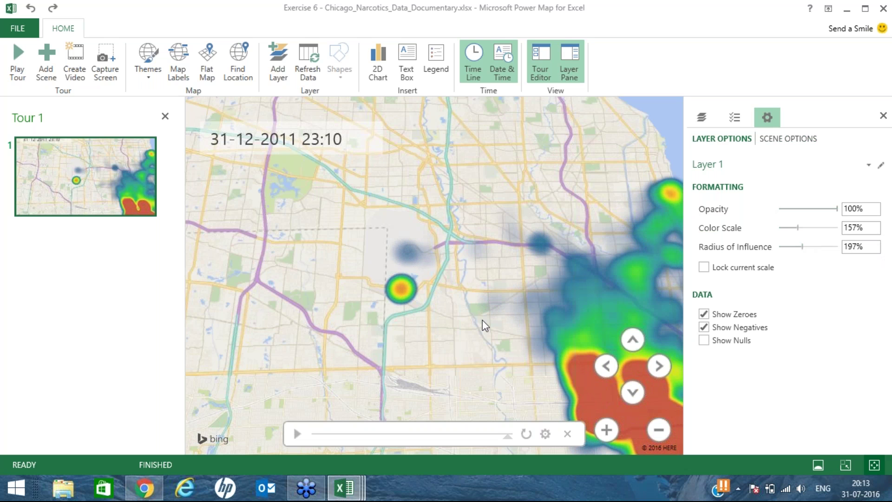
# Examine the airport area around the isolated hotspot at close range while playing the timeline
pyautogui.moveTo(518, 328); pyautogui.dragTo(537, 329)
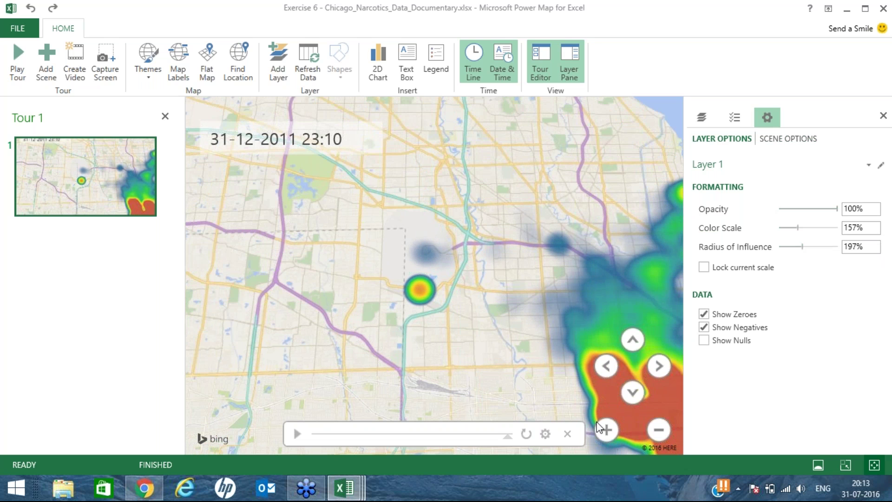
pyautogui.moveTo(472, 379); pyautogui.dragTo(493, 382)
pyautogui.scroll(2, 492, 378)
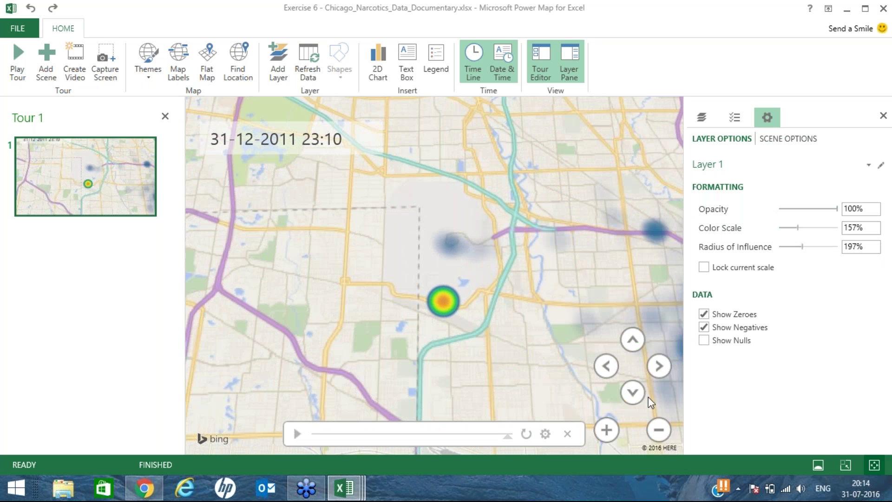
pyautogui.click(606, 430)
pyautogui.click(297, 434)
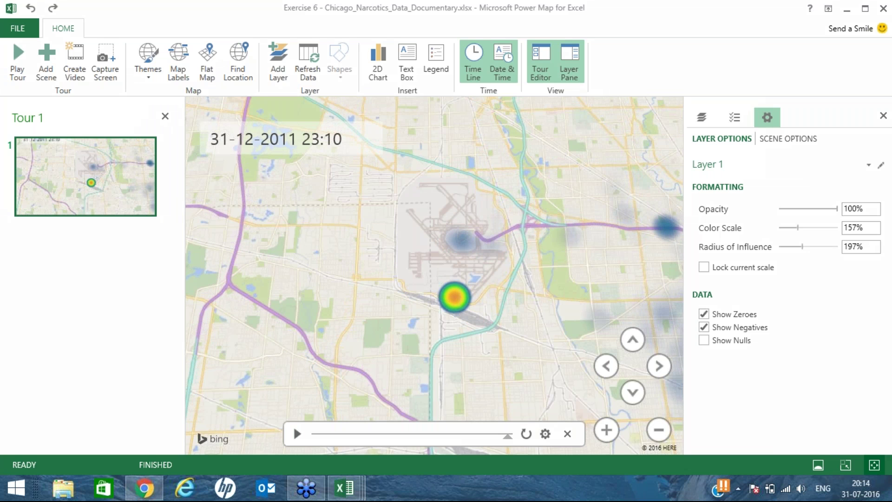
pyautogui.moveTo(466, 170)
pyautogui.mouseDown()
pyautogui.moveTo(488, 288)
pyautogui.moveTo(517, 227)
pyautogui.moveTo(493, 186)
pyautogui.mouseUp()
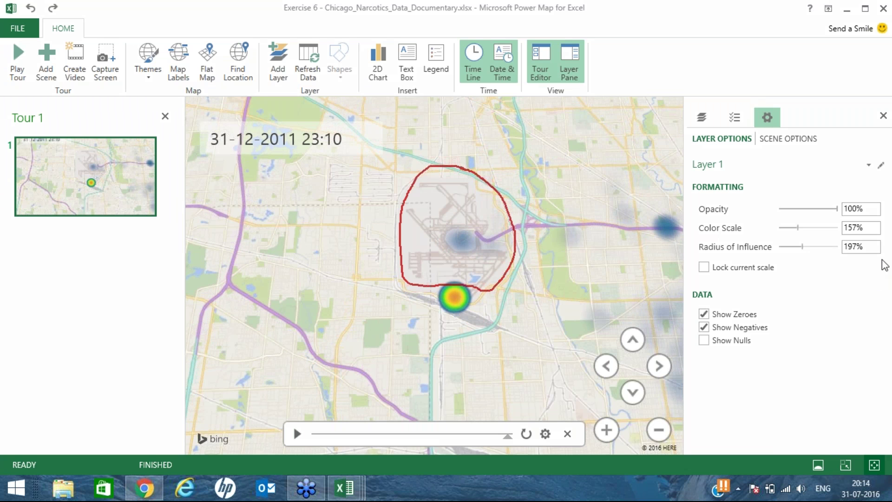
# Clear the pen outline around the airport and turn on the map labels
pyautogui.press('Escape')
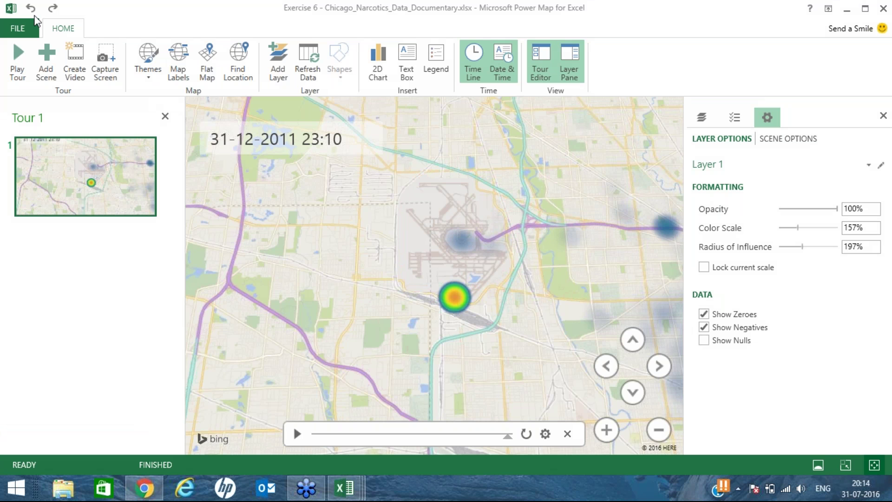
pyautogui.click(180, 75)
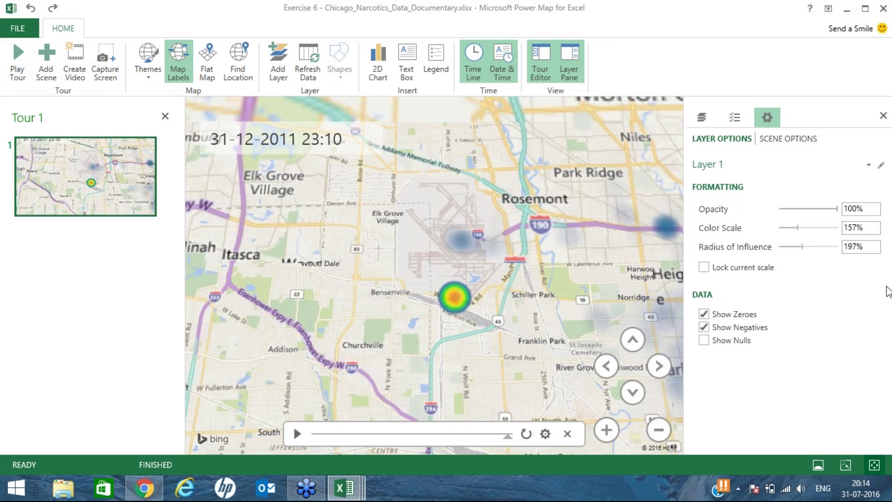
# Underline Bensenville and circle the Chicago O'Hare International Airport label and the airport grounds with the annotation pen, adding an arrow to the label
pyautogui.click(789, 285)
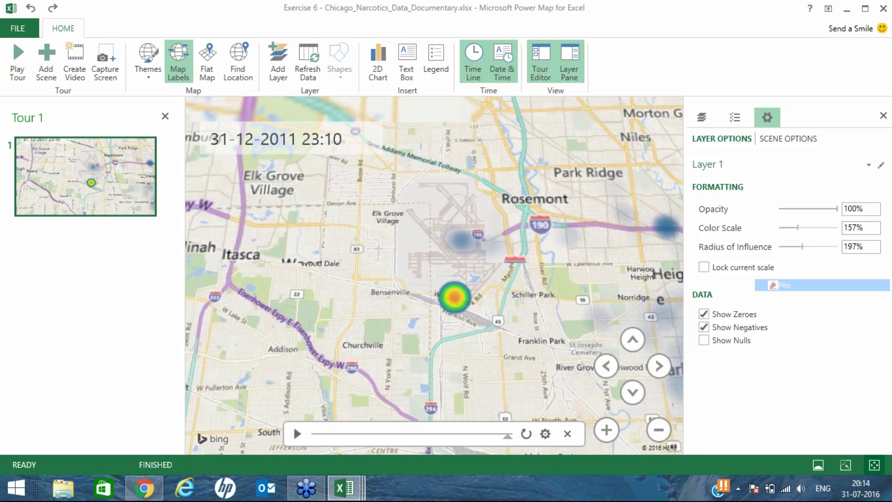
pyautogui.moveTo(372, 302); pyautogui.dragTo(411, 302)
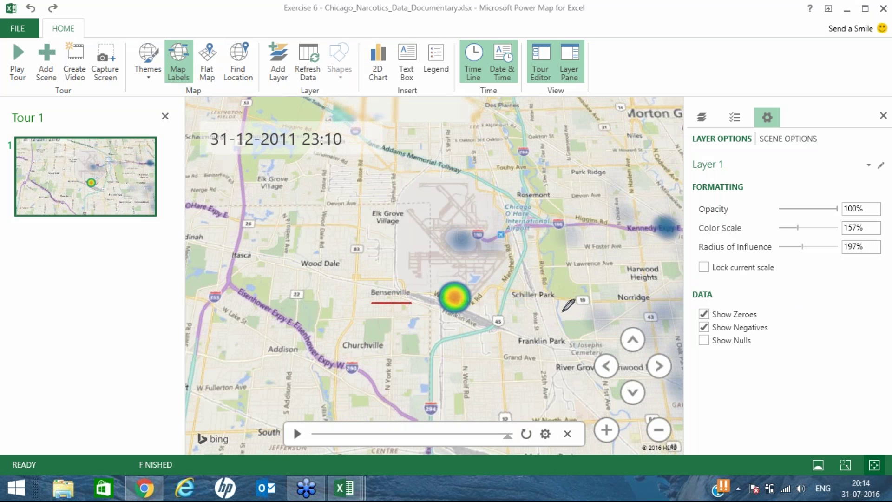
pyautogui.moveTo(534, 189)
pyautogui.mouseDown()
pyautogui.moveTo(493, 198)
pyautogui.moveTo(487, 219)
pyautogui.moveTo(563, 233)
pyautogui.moveTo(532, 188)
pyautogui.mouseUp()
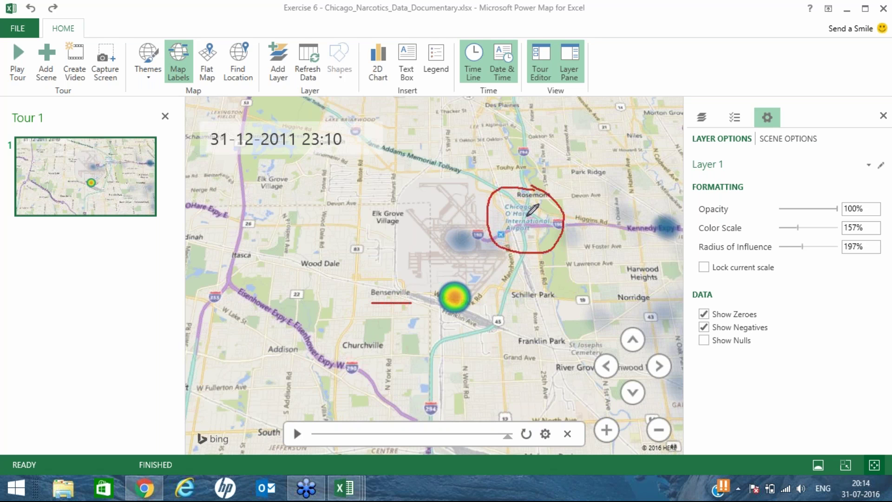
pyautogui.moveTo(497, 207); pyautogui.dragTo(503, 220)
pyautogui.moveTo(431, 169)
pyautogui.mouseDown()
pyautogui.moveTo(491, 320)
pyautogui.moveTo(421, 163)
pyautogui.mouseUp()
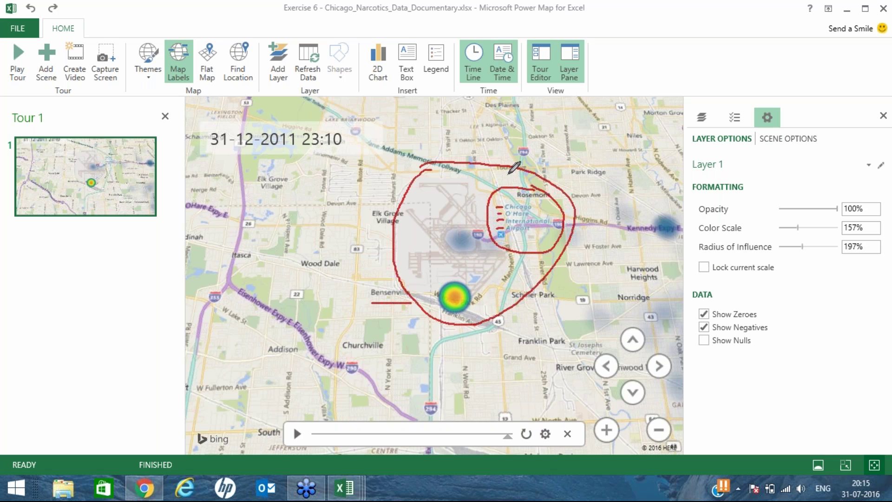
pyautogui.moveTo(493, 145); pyautogui.dragTo(506, 186)
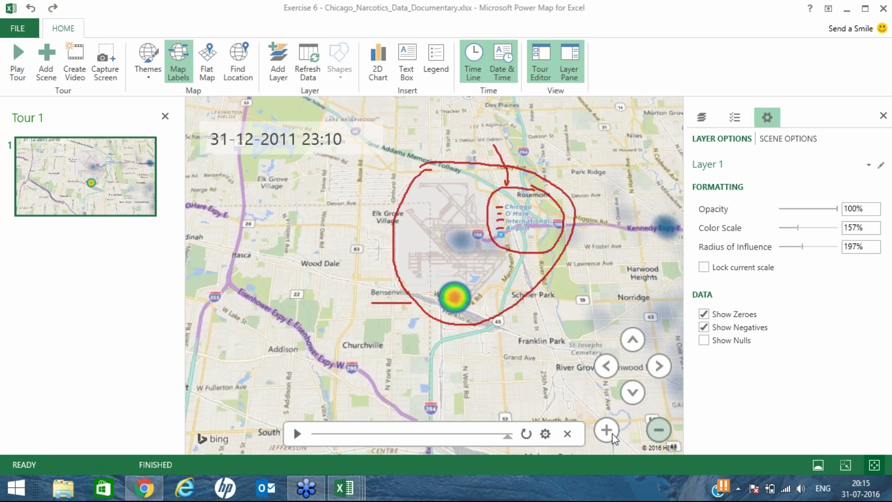
# Bring the airport and the isolated hotspot into closer view and clear the pen marks
pyautogui.scroll(2, 578, 275)
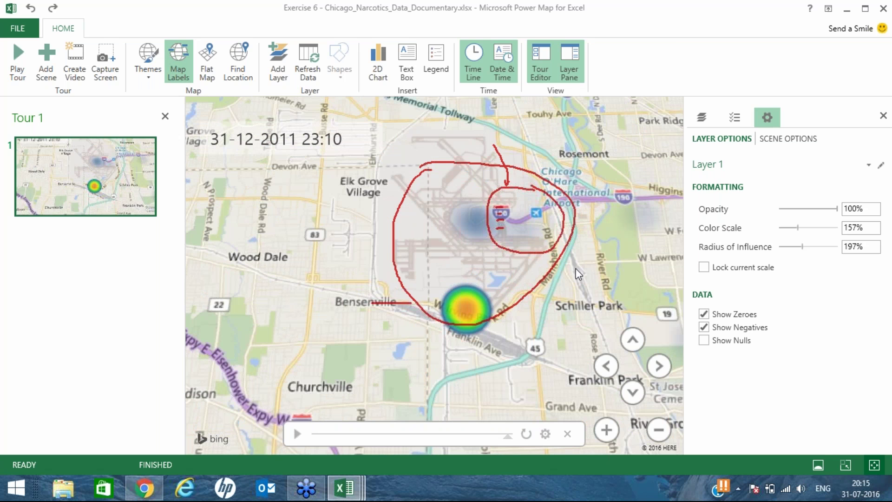
pyautogui.moveTo(546, 312); pyautogui.dragTo(535, 321)
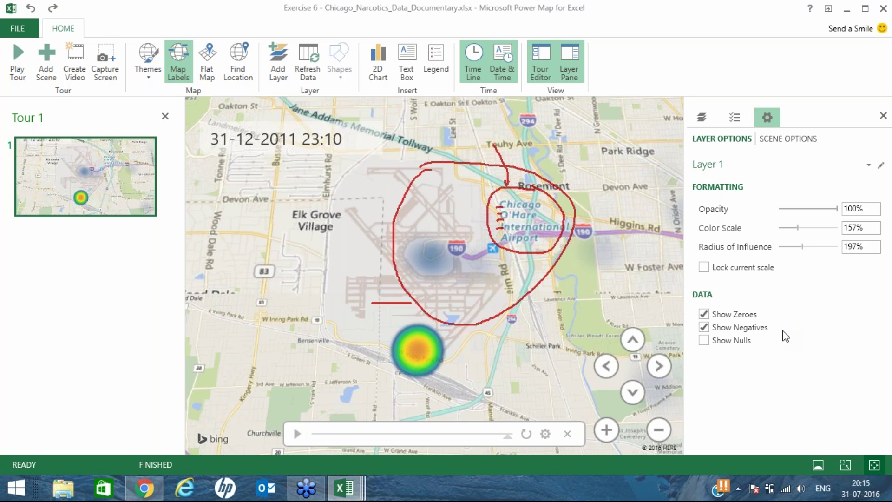
pyautogui.press('Escape')
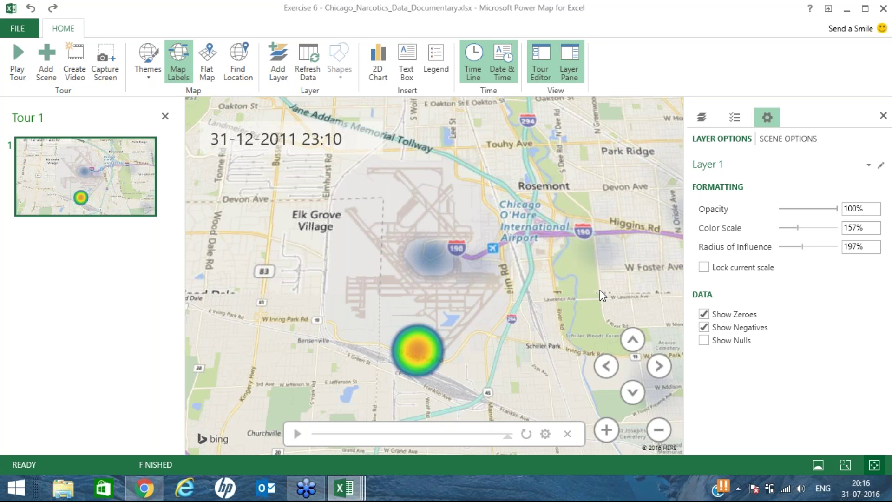
# Draw a pen arrow from the O'Hare airport label to the hotspot south of it, and erase the annotation
pyautogui.click(297, 435)
pyautogui.click(792, 288)
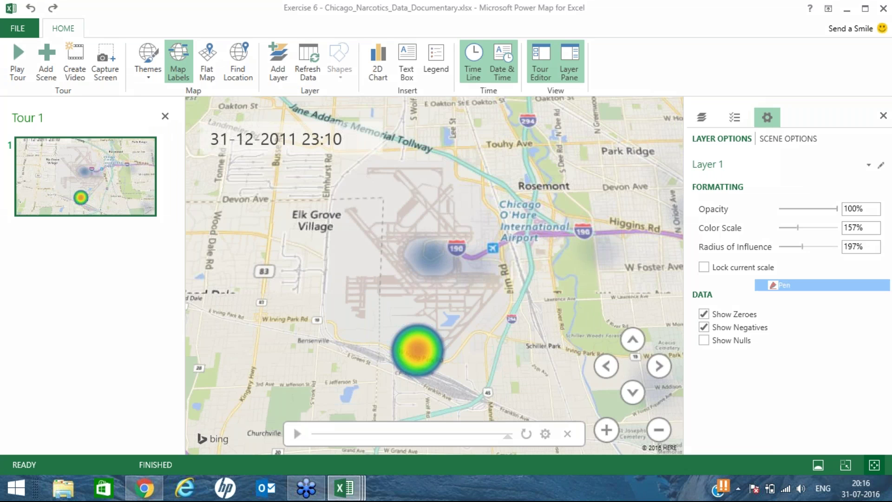
pyautogui.moveTo(493, 207); pyautogui.dragTo(475, 205)
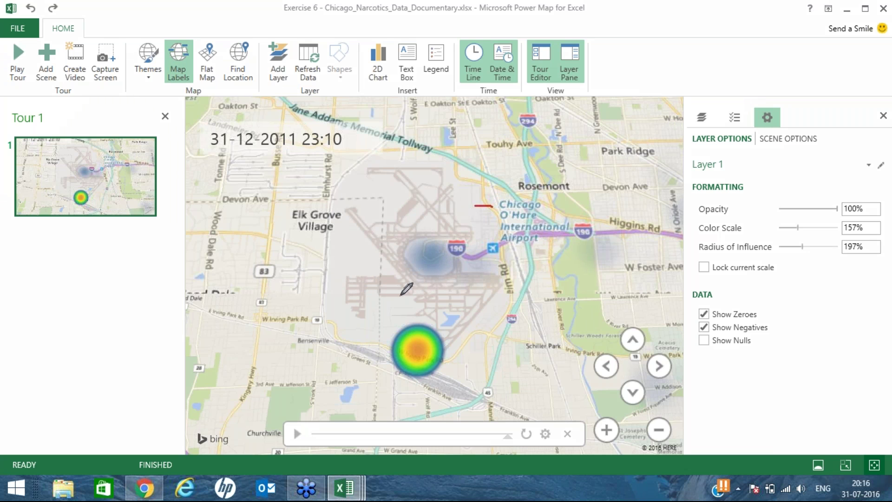
pyautogui.moveTo(401, 295)
pyautogui.mouseDown()
pyautogui.moveTo(408, 320)
pyautogui.moveTo(412, 312)
pyautogui.mouseUp()
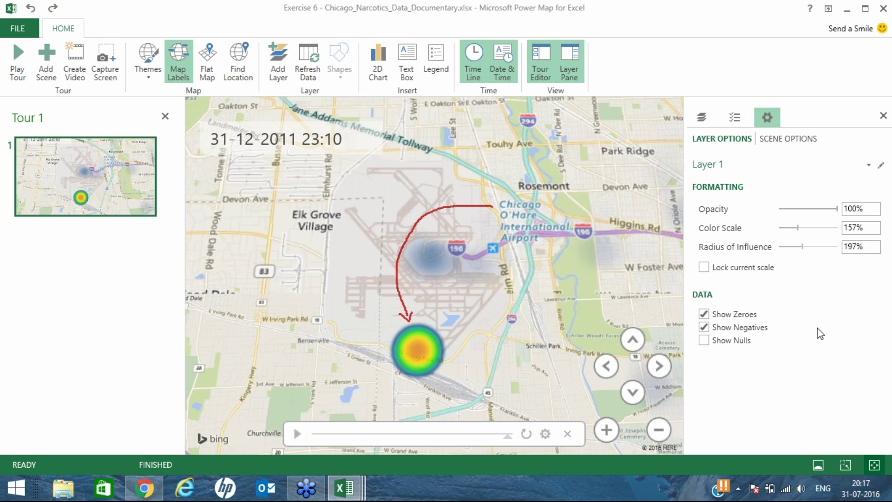
pyautogui.press('Escape')
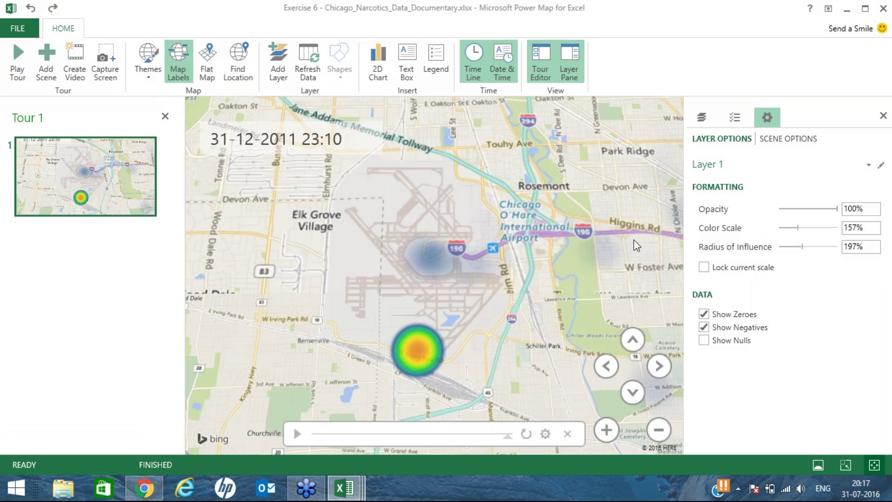
# Reduce the heat map's radius of influence to 77% and its color scale to 111% with all of Chicago in view
pyautogui.click(660, 430)
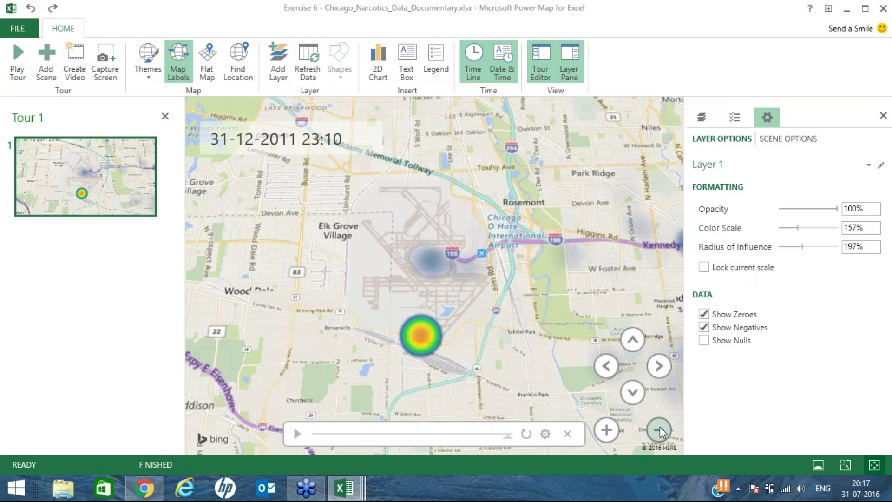
pyautogui.click(660, 431)
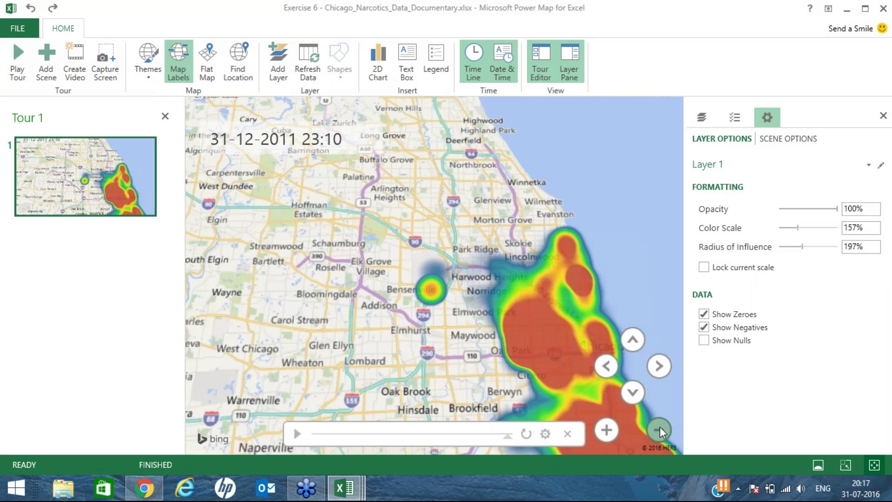
pyautogui.click(660, 431)
pyautogui.moveTo(497, 310); pyautogui.dragTo(483, 265)
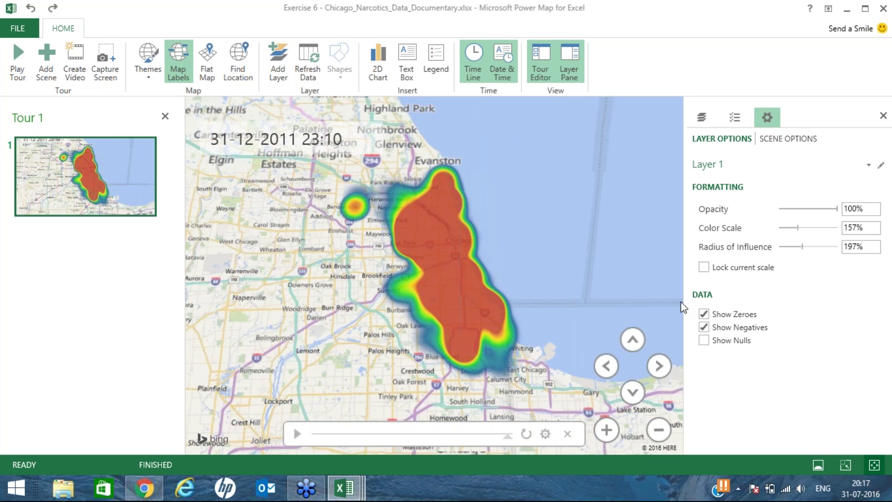
pyautogui.moveTo(803, 246); pyautogui.dragTo(793, 228)
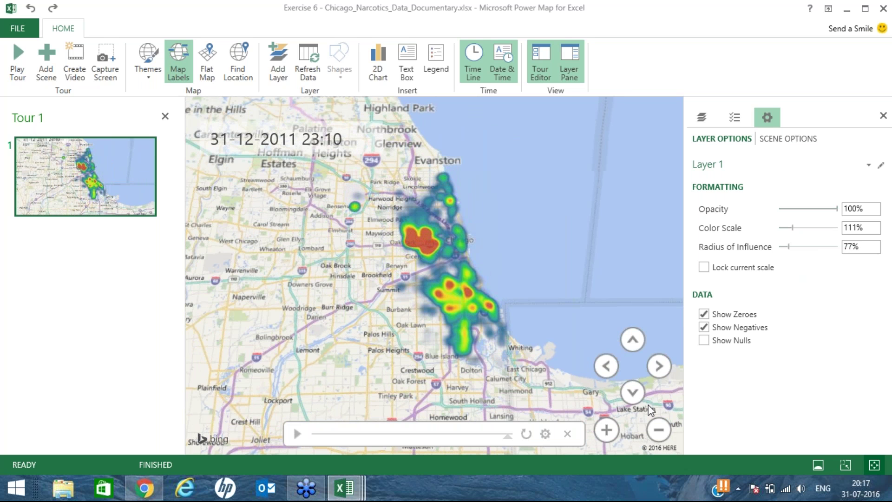
pyautogui.click(634, 336)
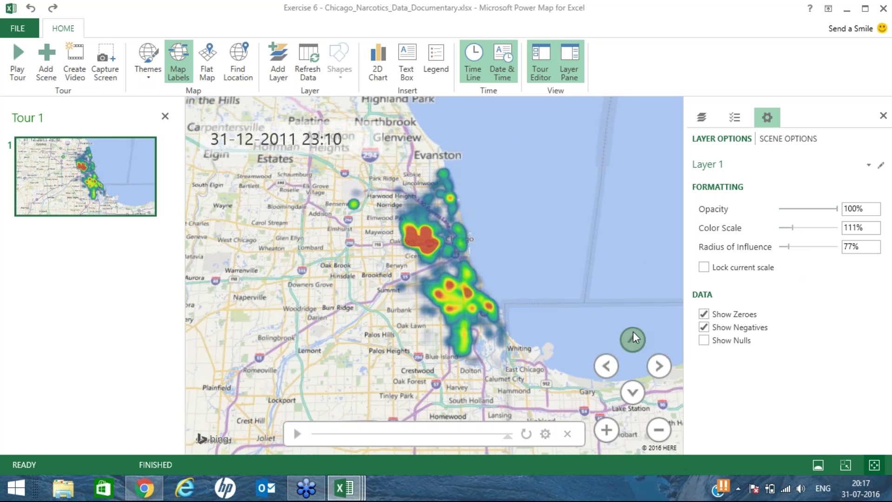
pyautogui.click(633, 335)
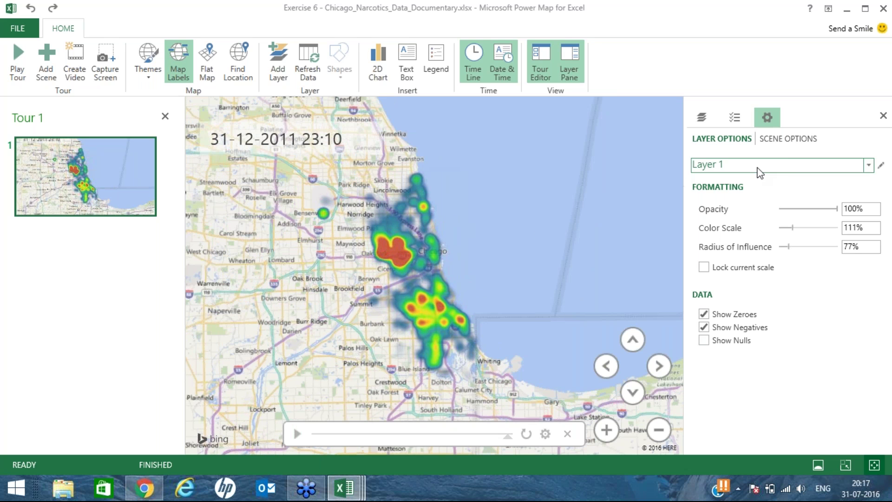
# Increase the timeline's playback speed to a scene duration of 6.03 seconds
pyautogui.click(788, 145)
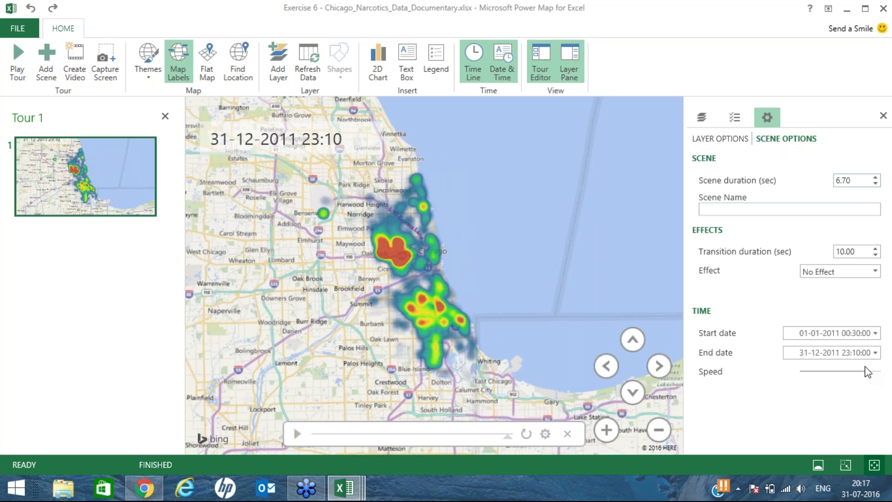
pyautogui.moveTo(867, 372); pyautogui.dragTo(866, 374)
# Find Sound Recorder by searching the computer for "recorder", open it over the map, and keep only one recorder window
pyautogui.press('super')
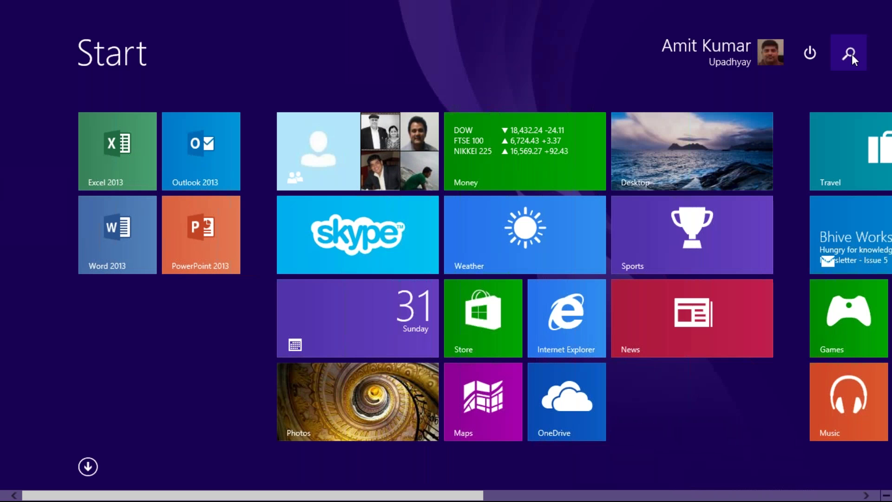
pyautogui.click(852, 54)
pyautogui.write('recorder')
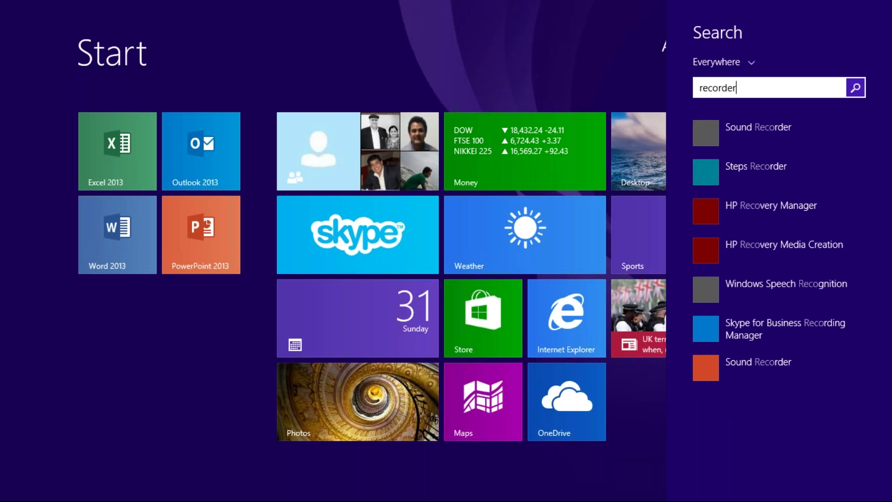
pyautogui.click(748, 129)
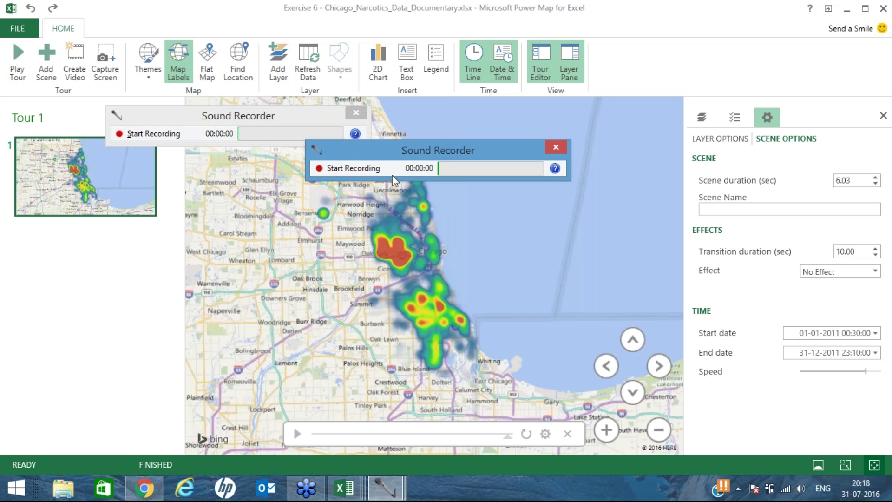
pyautogui.moveTo(439, 147); pyautogui.dragTo(464, 134)
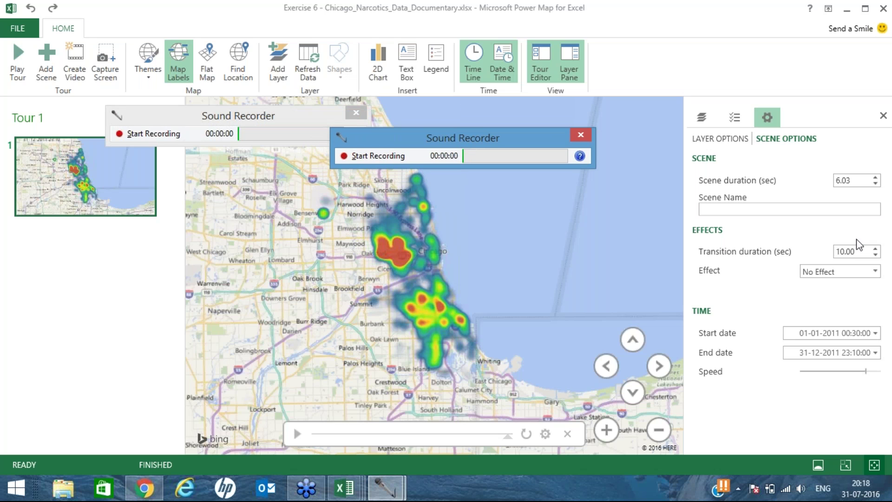
pyautogui.click(796, 300)
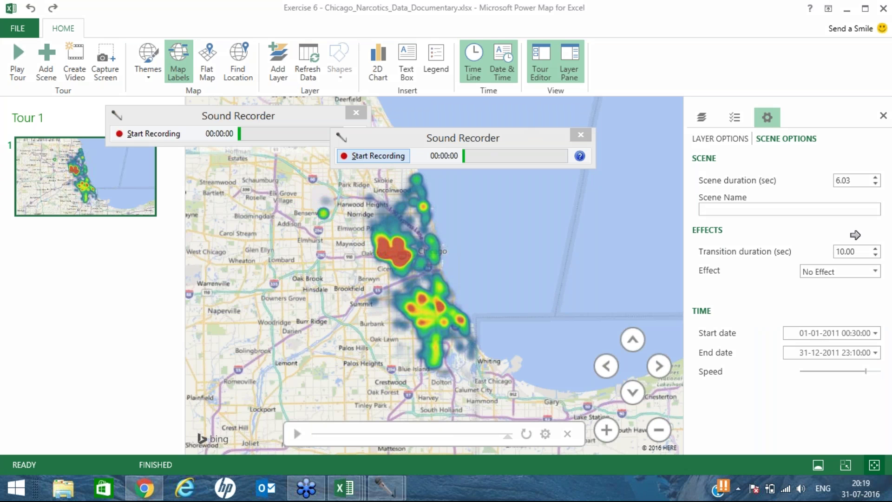
pyautogui.click(576, 134)
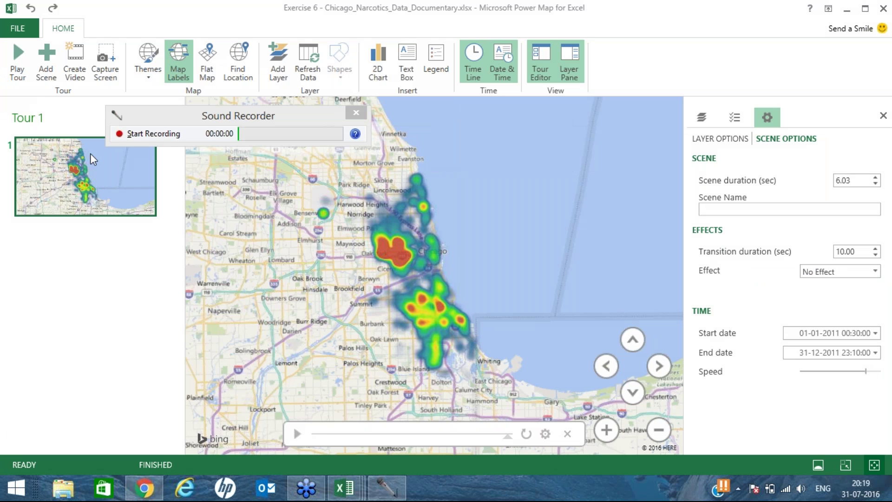
# Record a short voice commentary, save it to the Desktop as the Windows Media Audio file Commentary, and close Sound Recorder
pyautogui.click(151, 134)
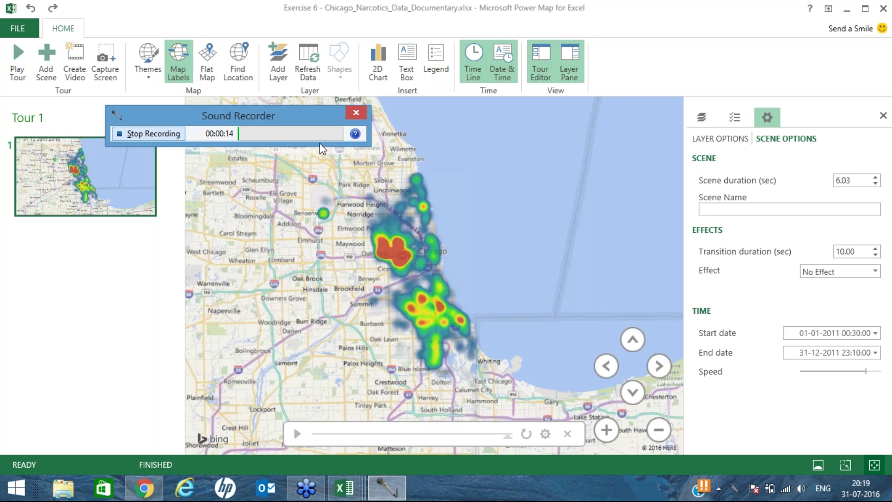
pyautogui.click(159, 135)
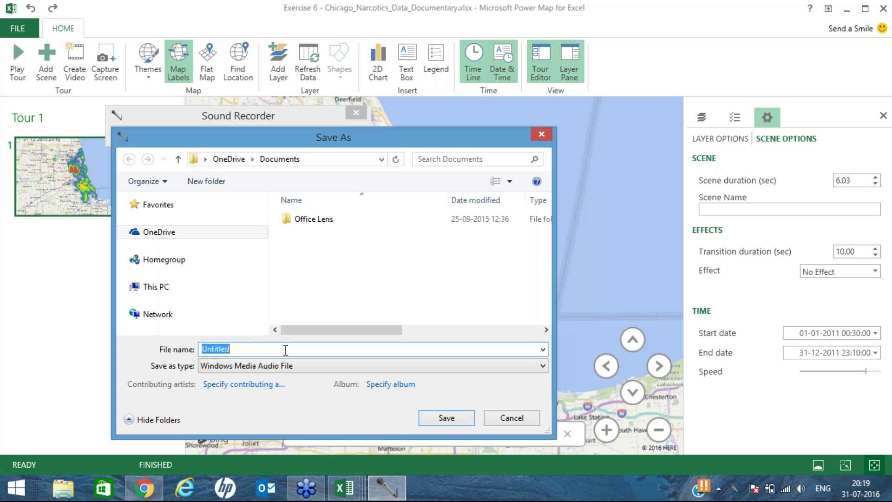
pyautogui.write('Commentar')
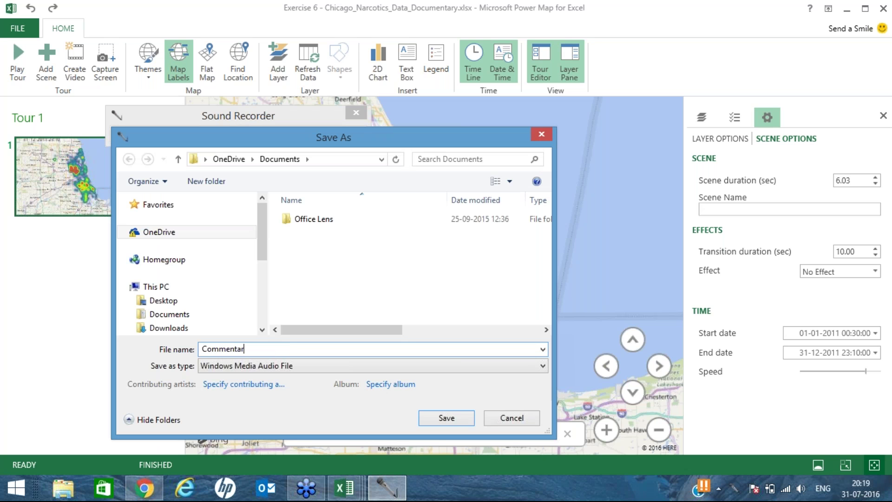
pyautogui.write('y')
pyautogui.click(168, 301)
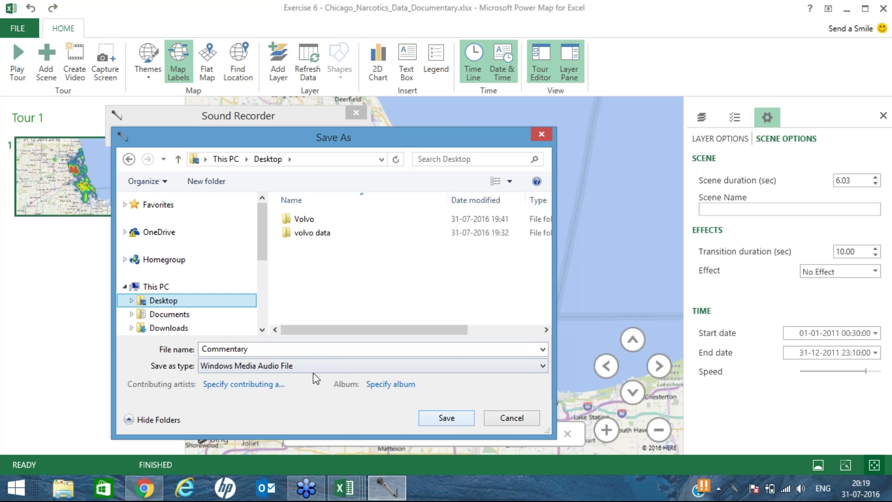
pyautogui.click(439, 418)
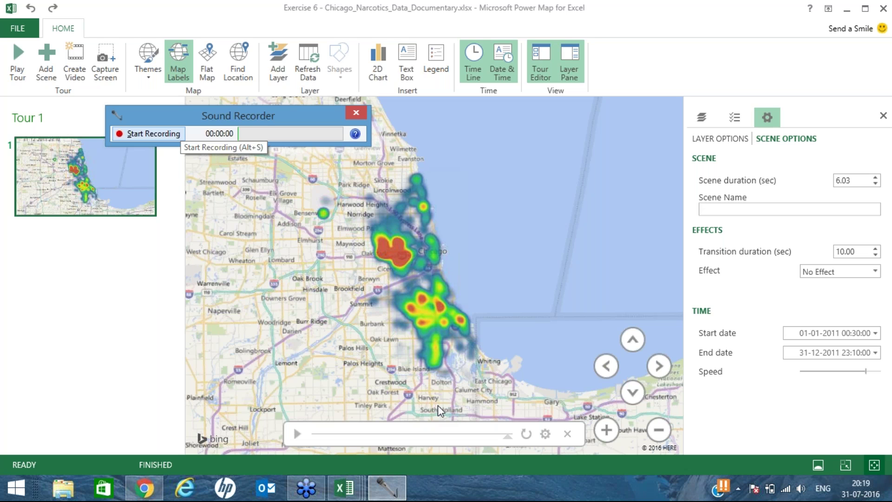
pyautogui.click(884, 142)
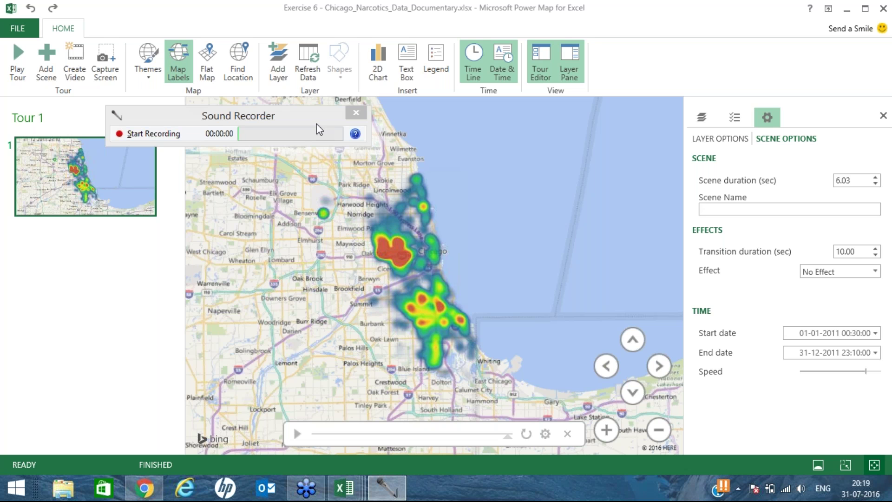
pyautogui.click(356, 113)
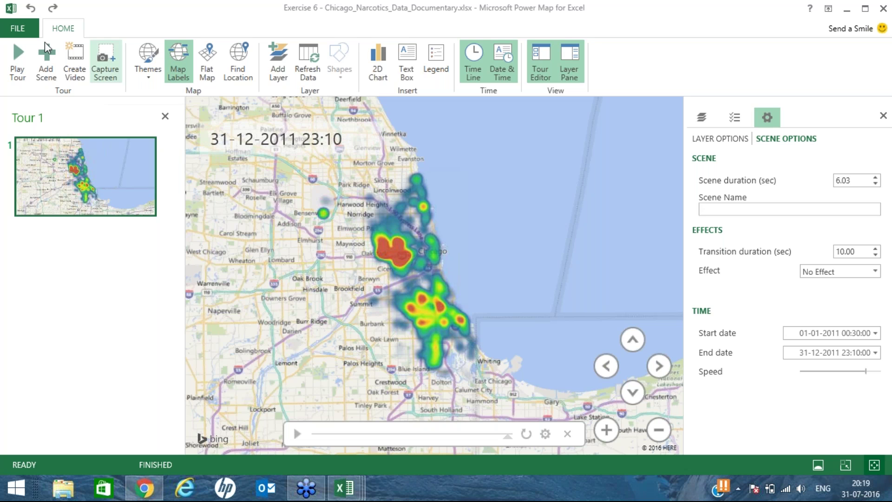
# Set up a tour video in Quick Export & Mobile (360p) quality with Commentary.wma from the Desktop as its soundtrack
pyautogui.click(75, 63)
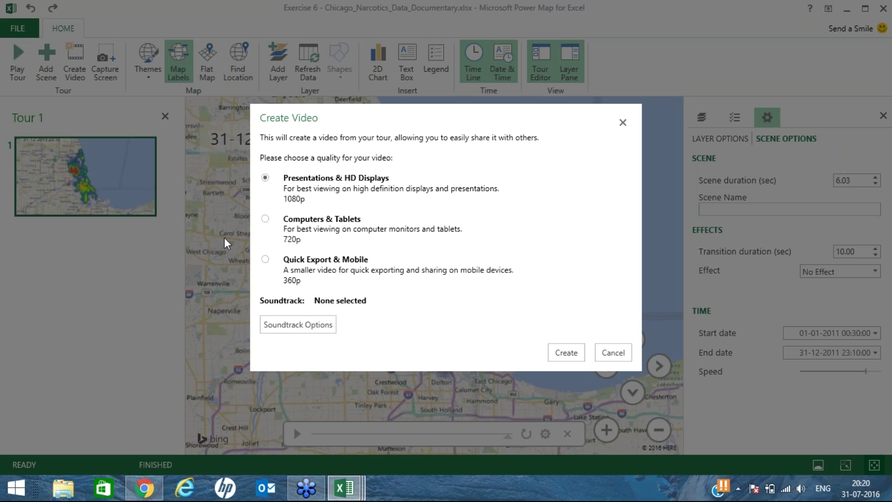
pyautogui.click(265, 260)
pyautogui.click(309, 330)
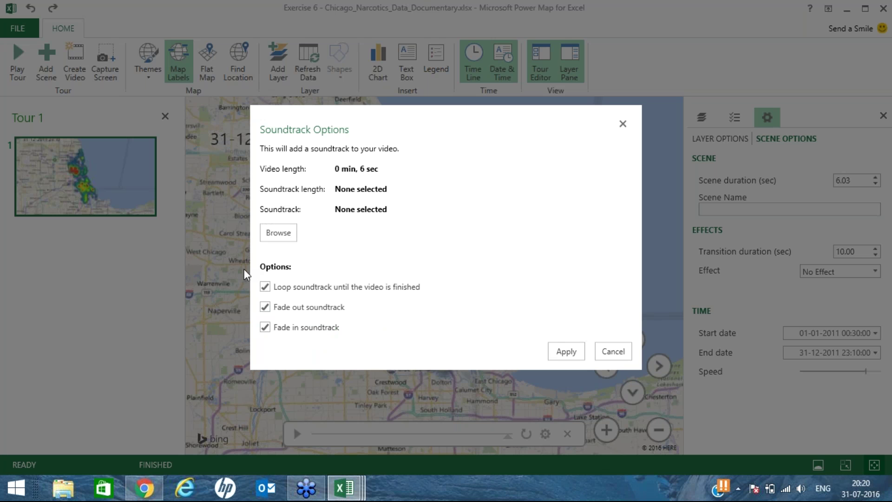
pyautogui.click(282, 236)
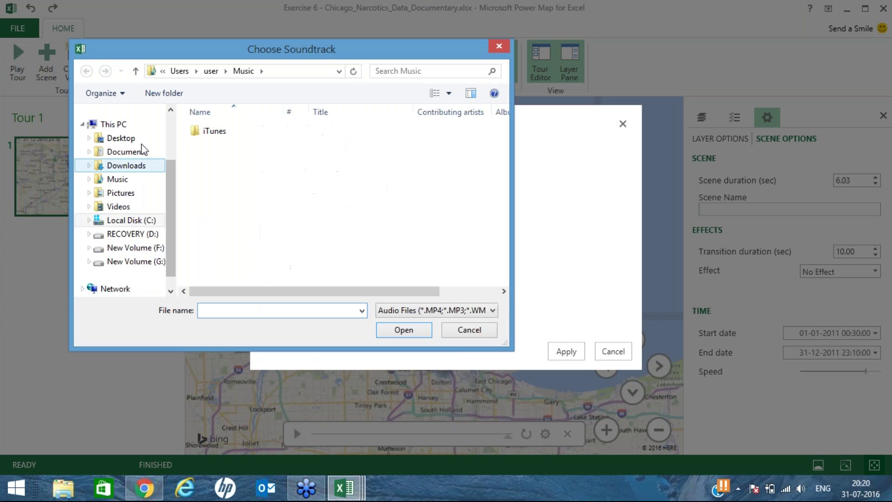
pyautogui.click(140, 139)
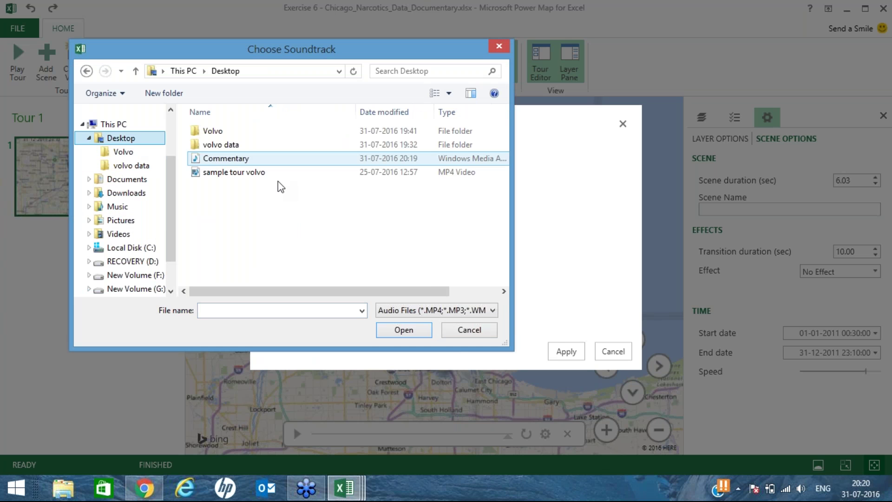
pyautogui.click(239, 159)
pyautogui.doubleClick(239, 159)
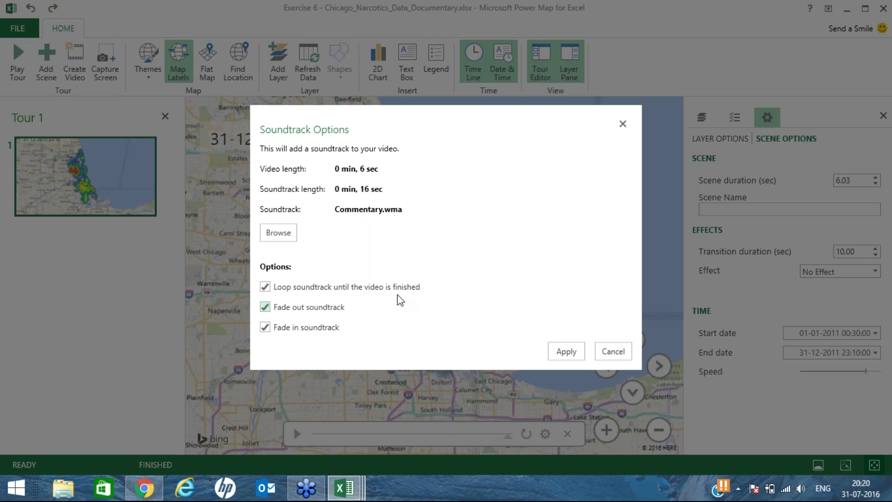
pyautogui.click(566, 352)
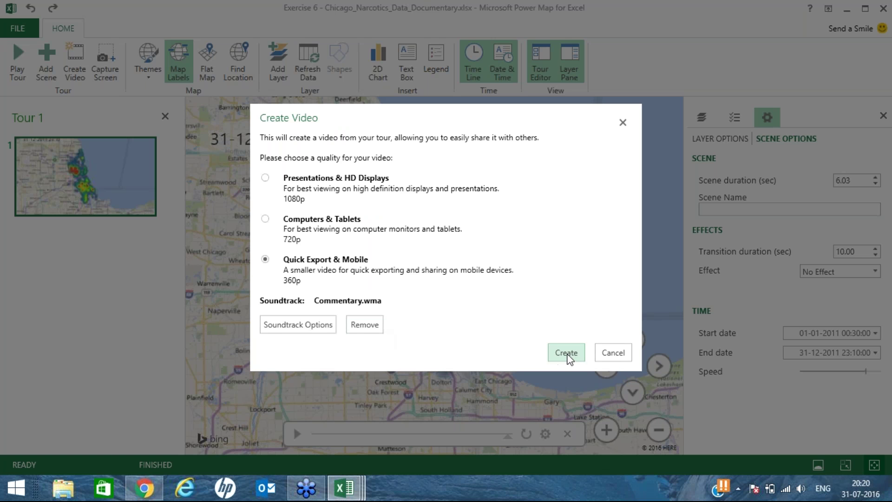
# Create the video and save it to the Desktop as the MP4 file Tour31
pyautogui.click(568, 357)
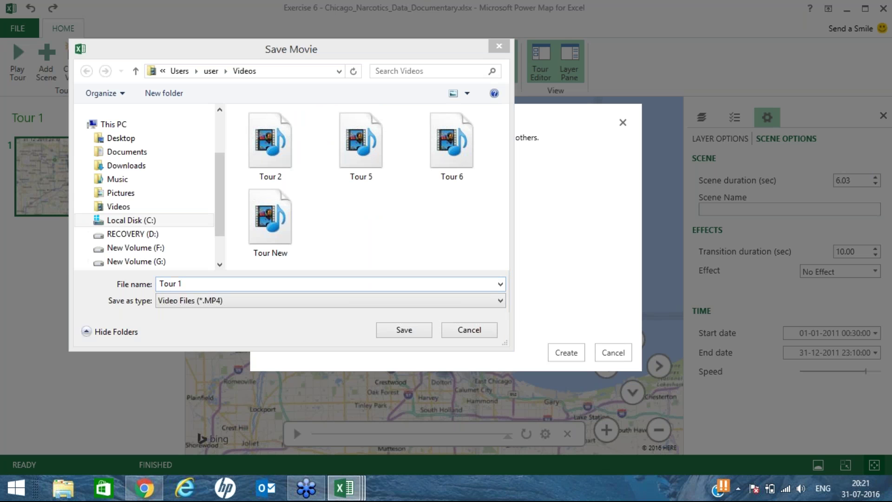
pyautogui.write('Tour')
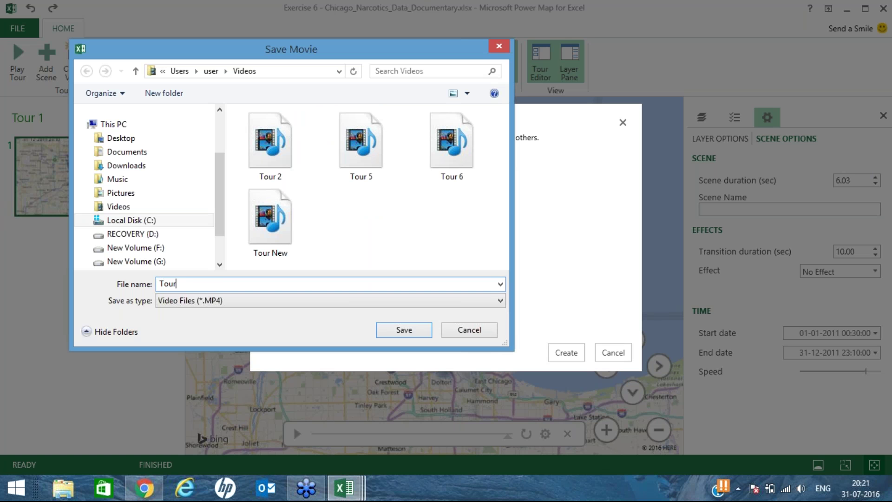
pyautogui.write('31')
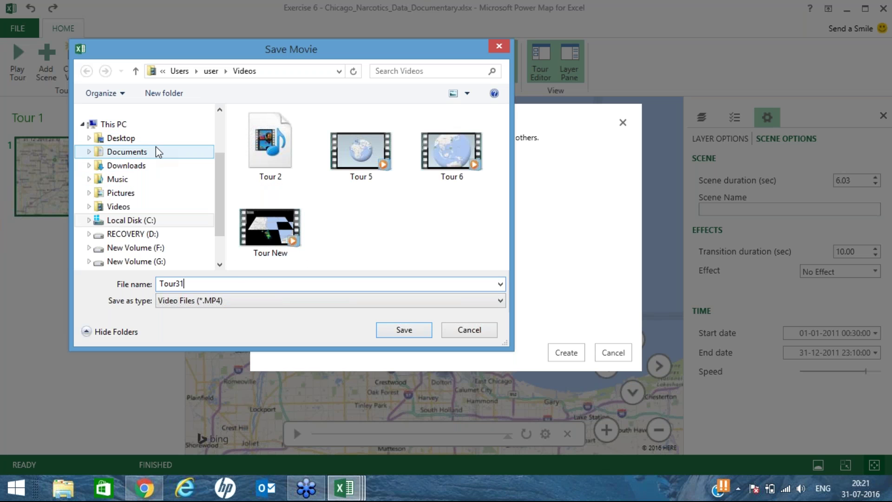
pyautogui.click(148, 140)
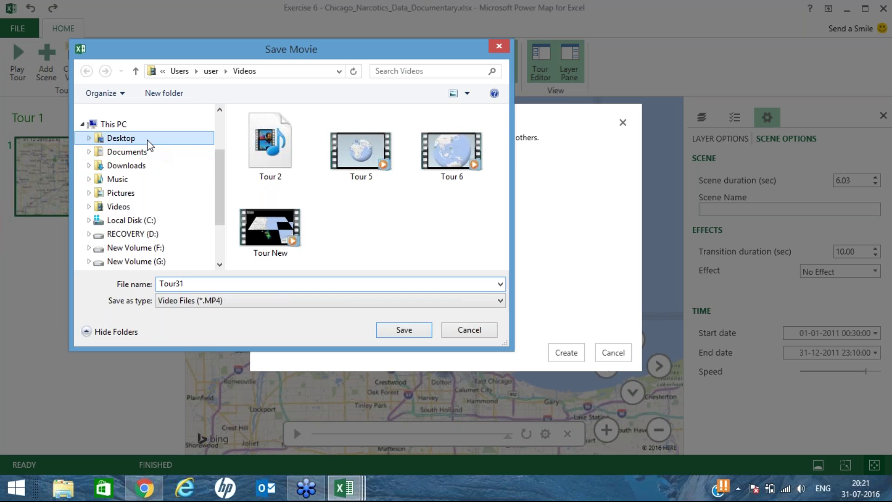
pyautogui.click(411, 333)
pyautogui.click(405, 331)
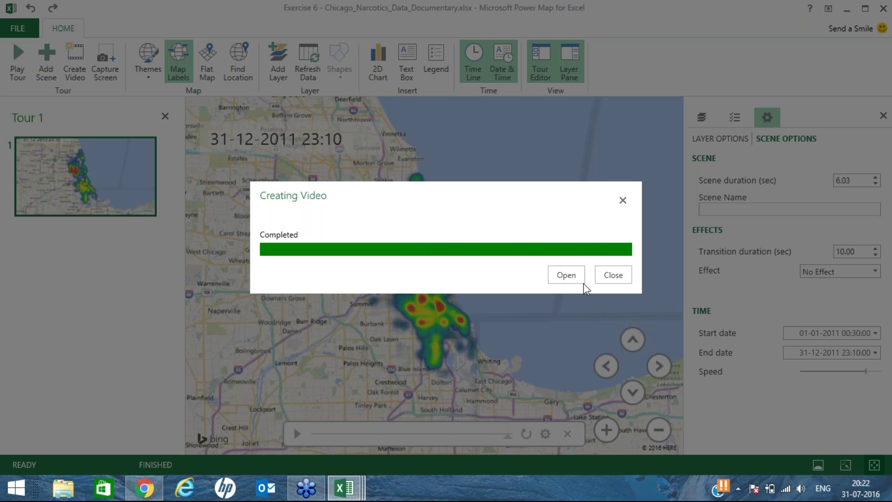
# Open the exported tour video in the media player, replay it in a maximized window, and restore the window size
pyautogui.click(566, 276)
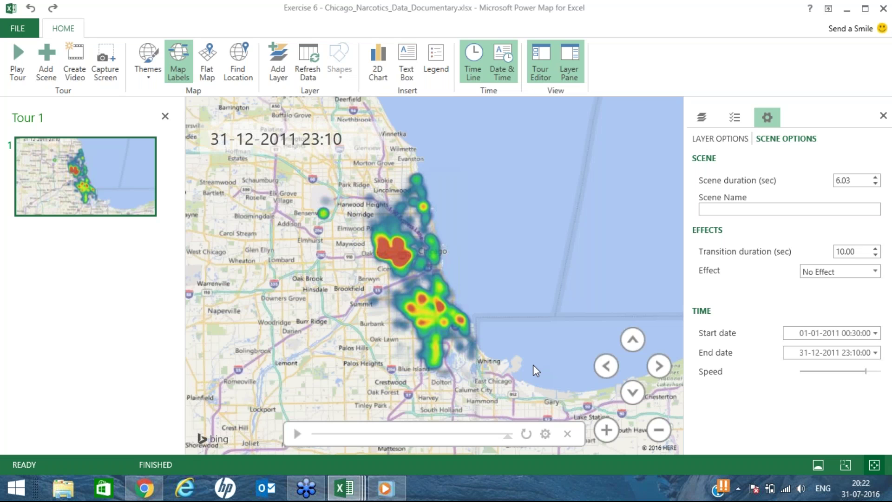
pyautogui.click(393, 493)
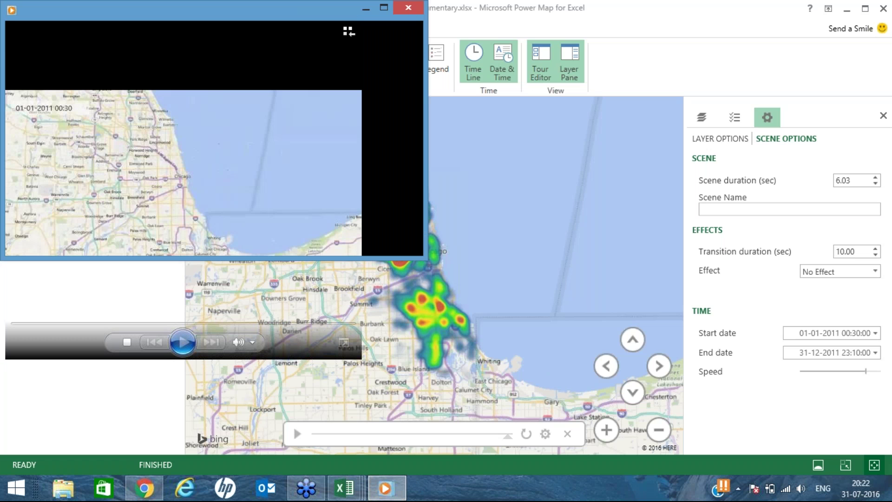
pyautogui.click(384, 7)
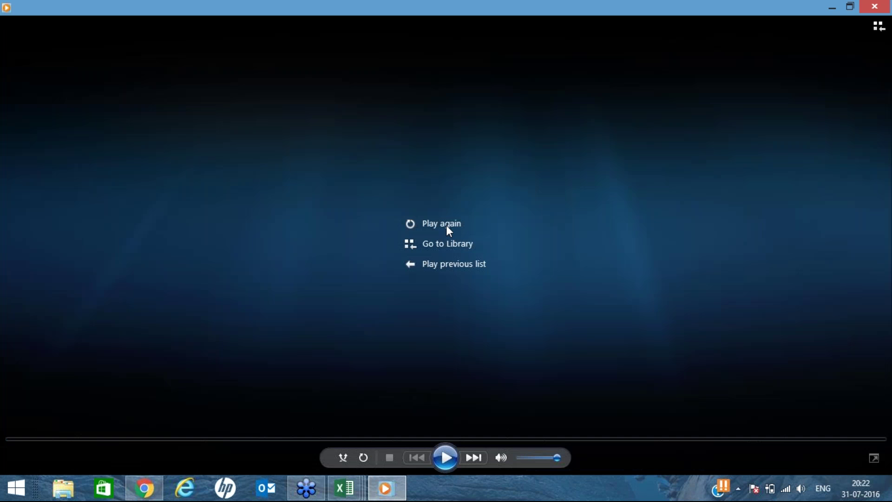
pyautogui.click(447, 226)
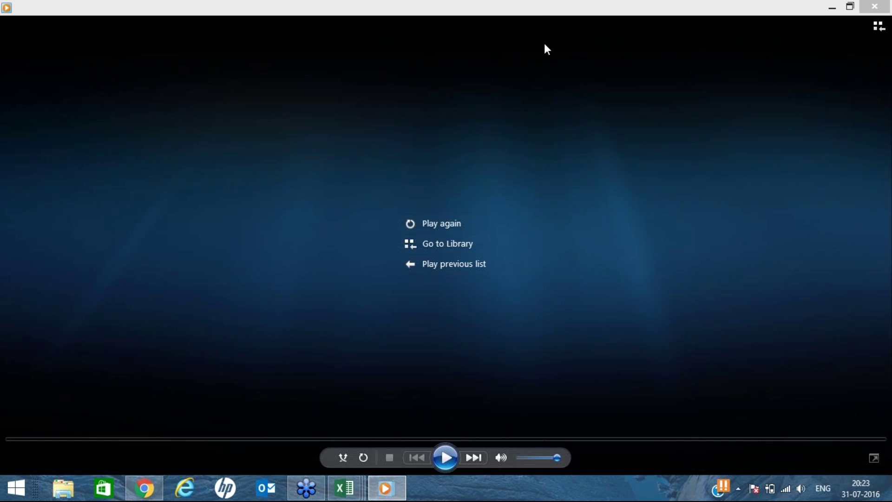
pyautogui.doubleClick(535, 7)
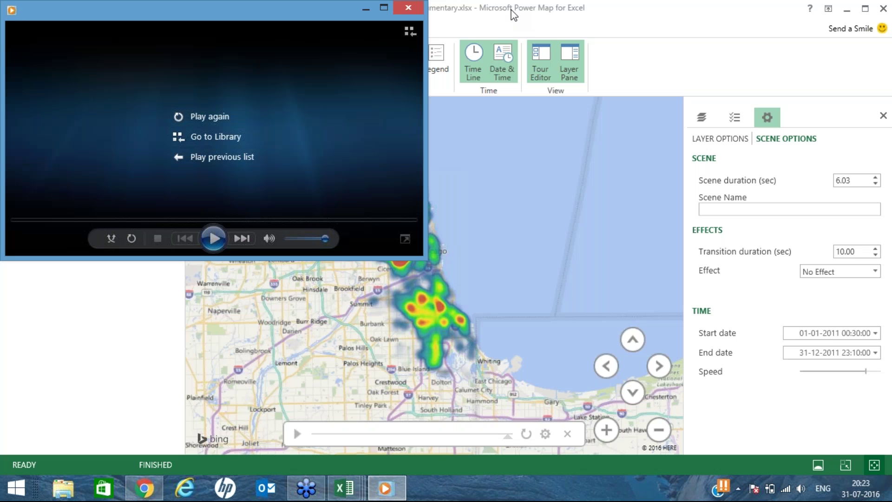
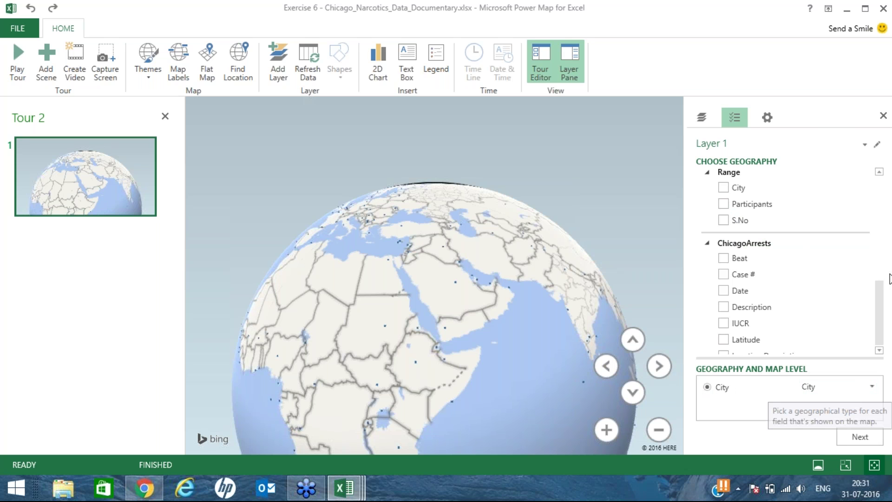
pyautogui.click(815, 285)
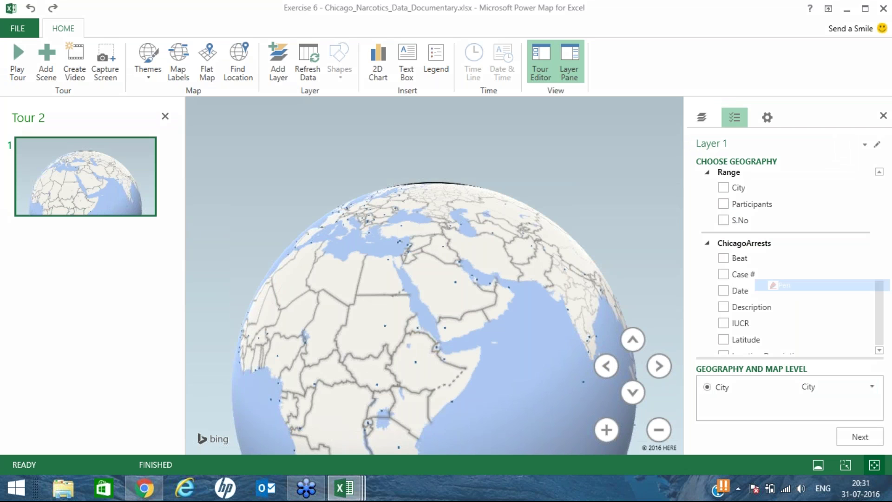
pyautogui.moveTo(832, 354)
pyautogui.mouseDown()
pyautogui.moveTo(817, 380)
pyautogui.moveTo(824, 374)
pyautogui.mouseUp()
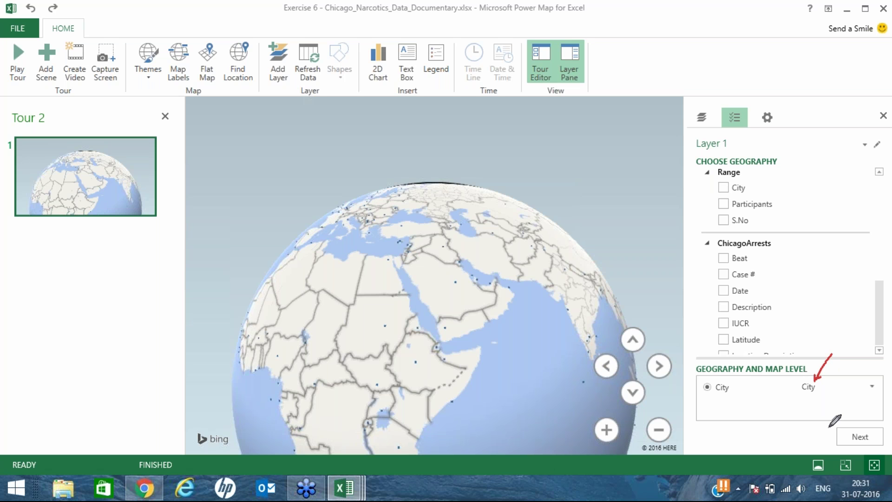
pyautogui.click(811, 415)
pyautogui.moveTo(812, 415); pyautogui.dragTo(826, 427)
pyautogui.press('Escape')
# Accept City as Layer 1's geography, use Table2's Participants sum as the column height, and remove the legend from the globe
pyautogui.click(864, 439)
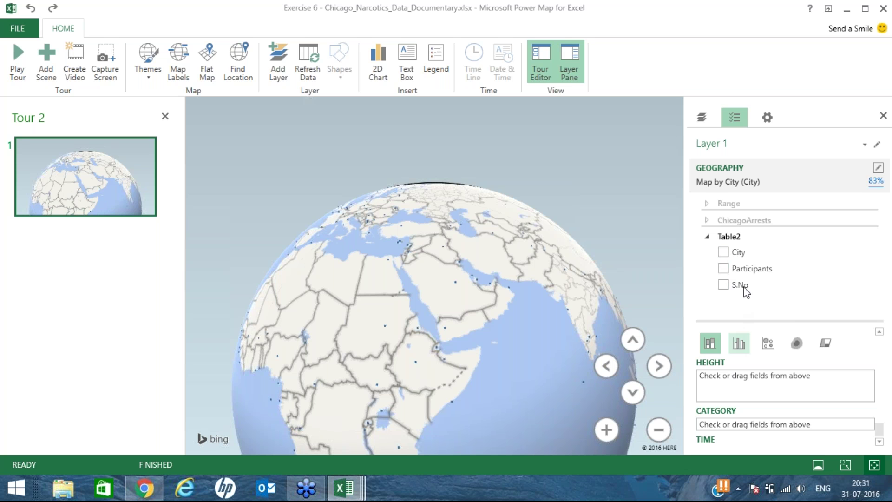
pyautogui.moveTo(725, 272); pyautogui.dragTo(730, 395)
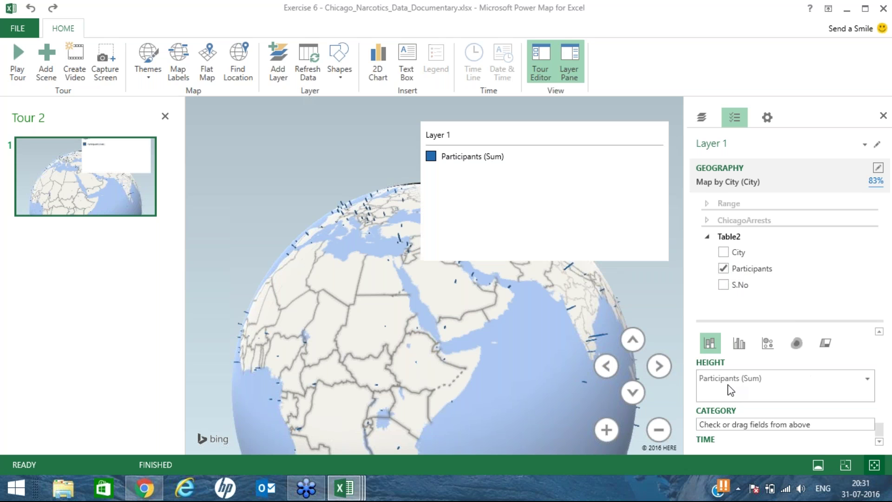
pyautogui.moveTo(659, 128)
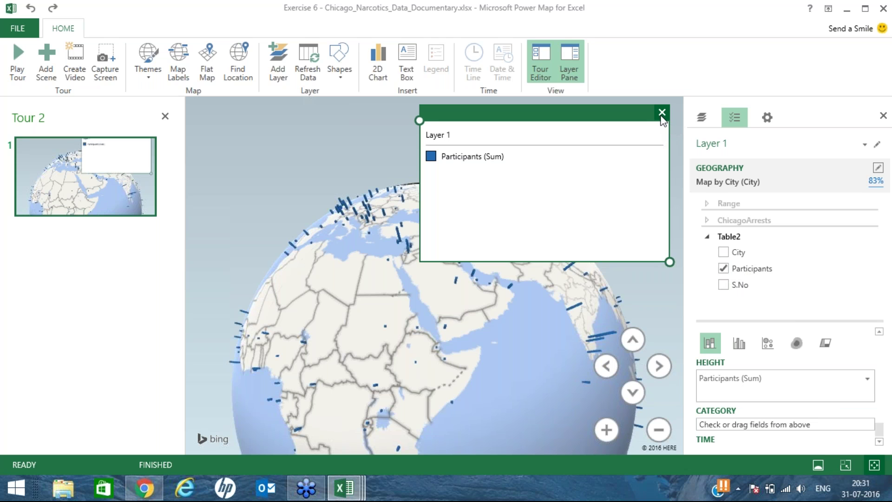
pyautogui.click(662, 113)
# Examine the participant columns over India, including Delhi, Mumbai, Mysore, Cochin and Bangalore
pyautogui.moveTo(508, 311); pyautogui.dragTo(362, 264)
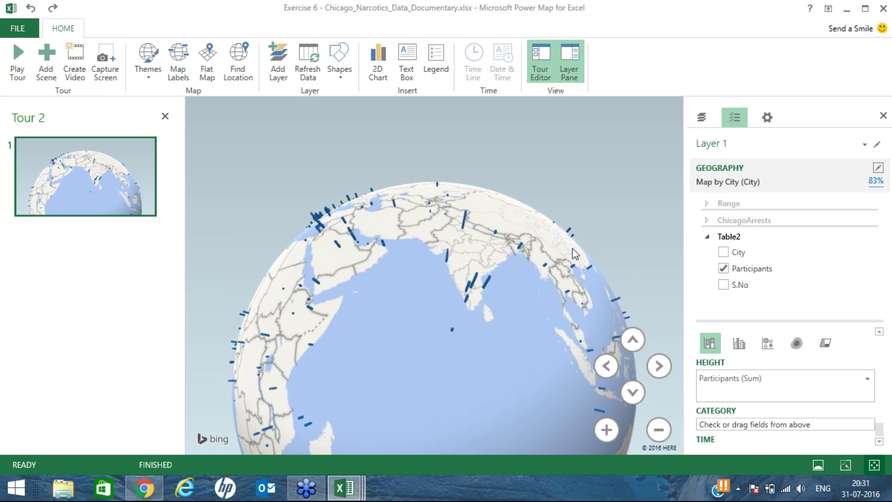
pyautogui.click(607, 430)
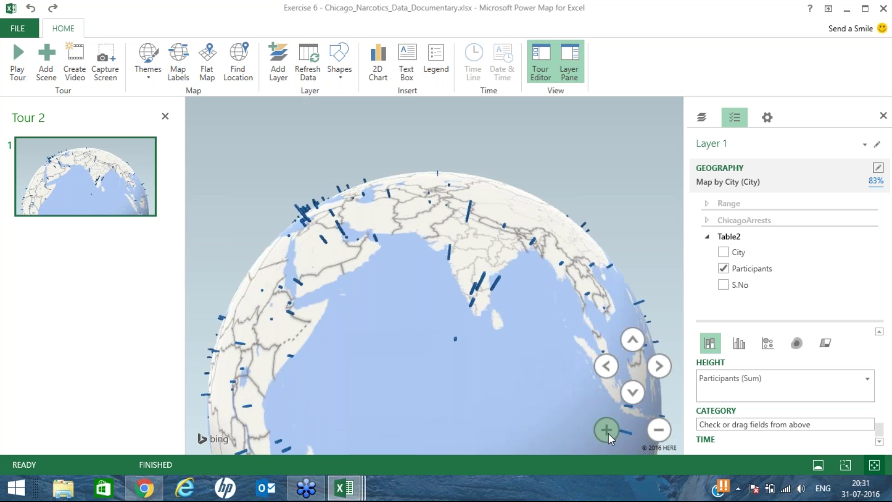
pyautogui.click(608, 430)
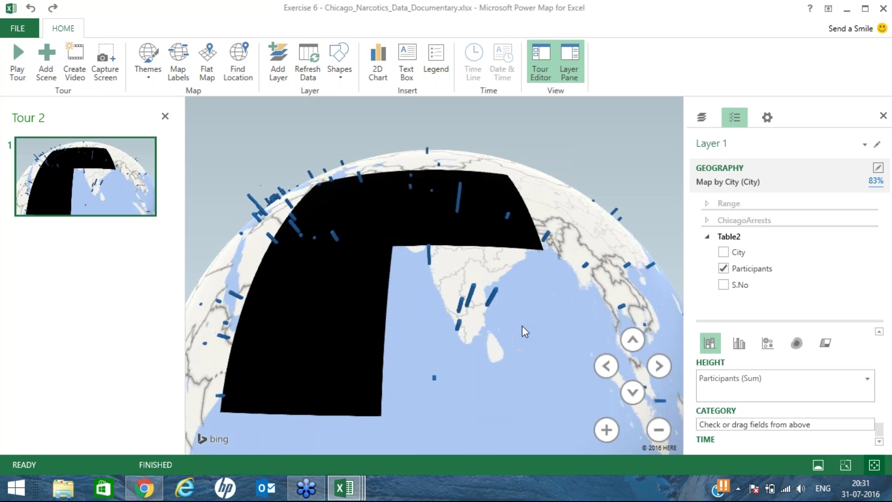
pyautogui.click(659, 430)
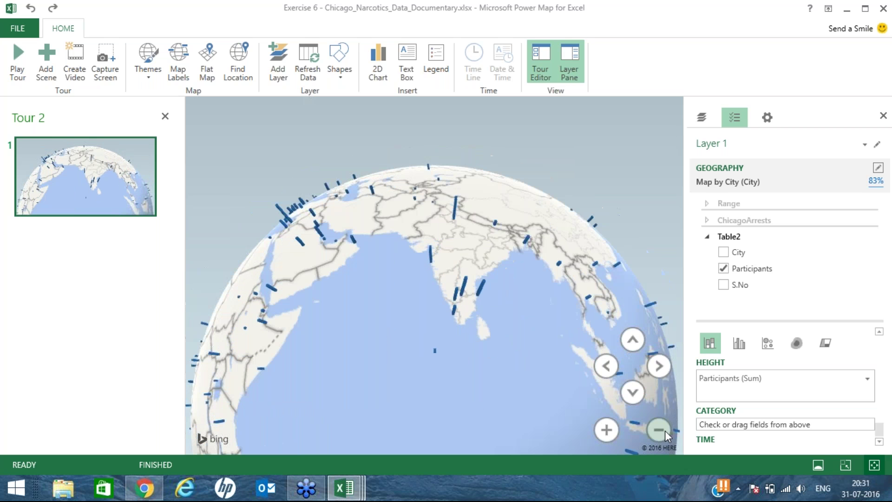
pyautogui.click(456, 214)
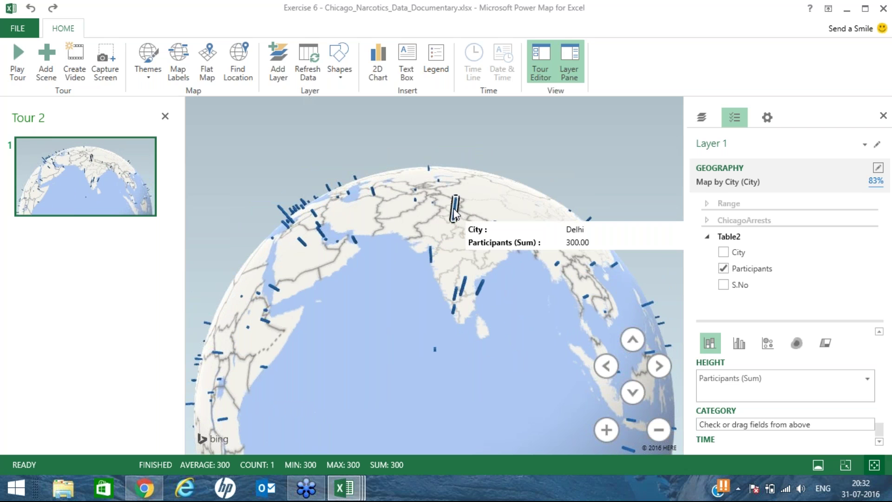
pyautogui.click(431, 255)
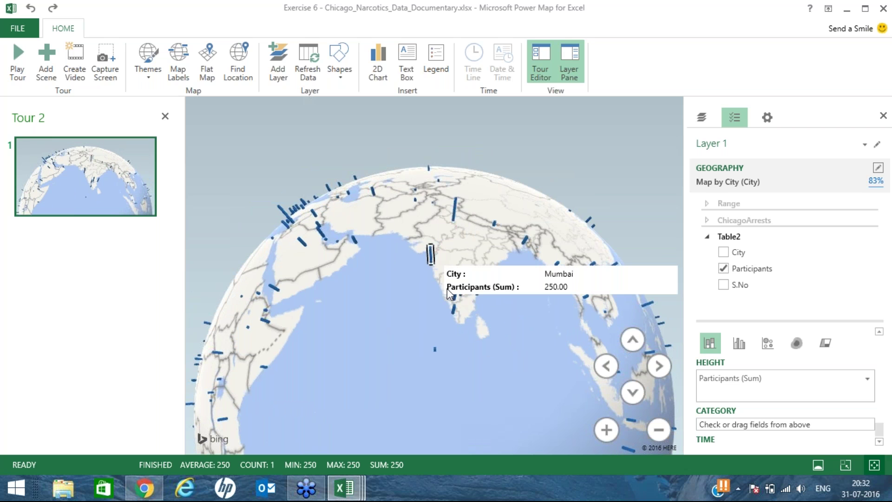
pyautogui.click(454, 298)
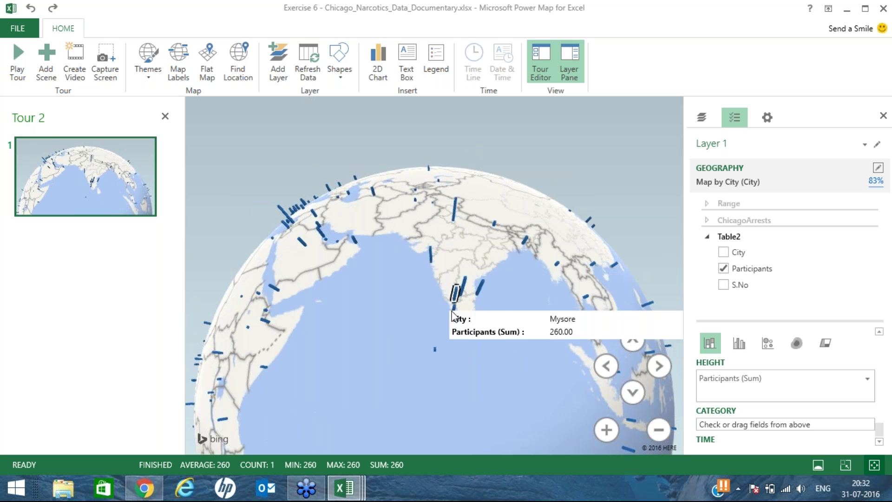
pyautogui.click(454, 309)
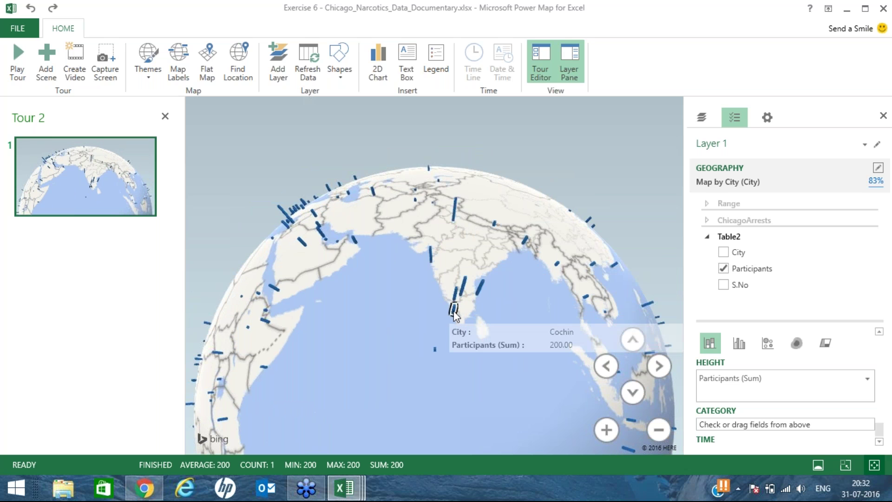
pyautogui.click(465, 286)
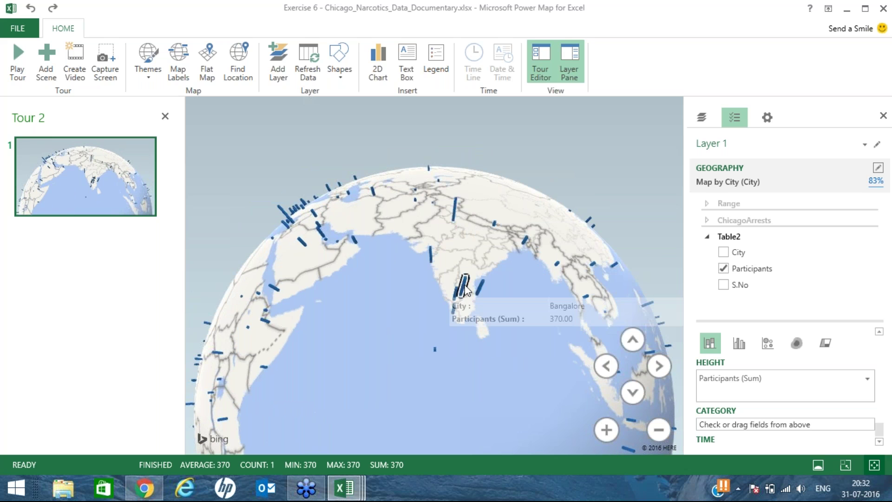
pyautogui.click(483, 283)
# Survey the participant columns across East Asia, the Middle East and Europe on the globe
pyautogui.press('Right')
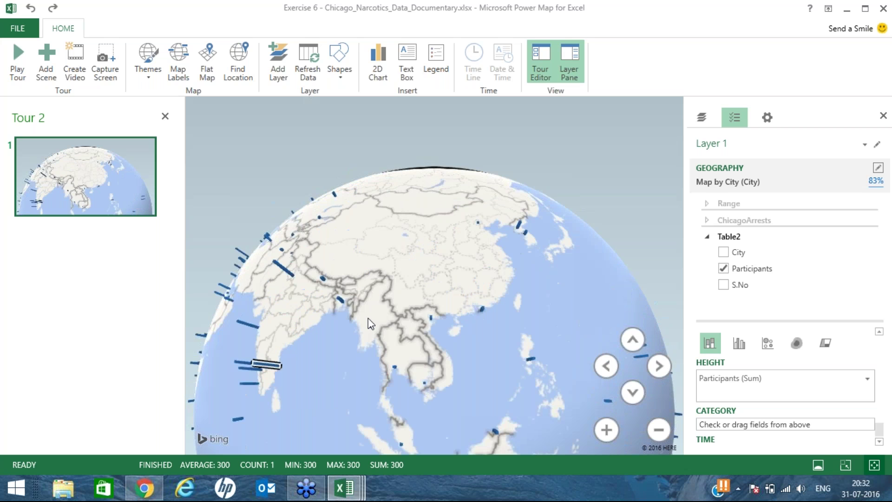
pyautogui.press('Right')
pyautogui.press('Right')
pyautogui.press('Right')
pyautogui.press('Right')
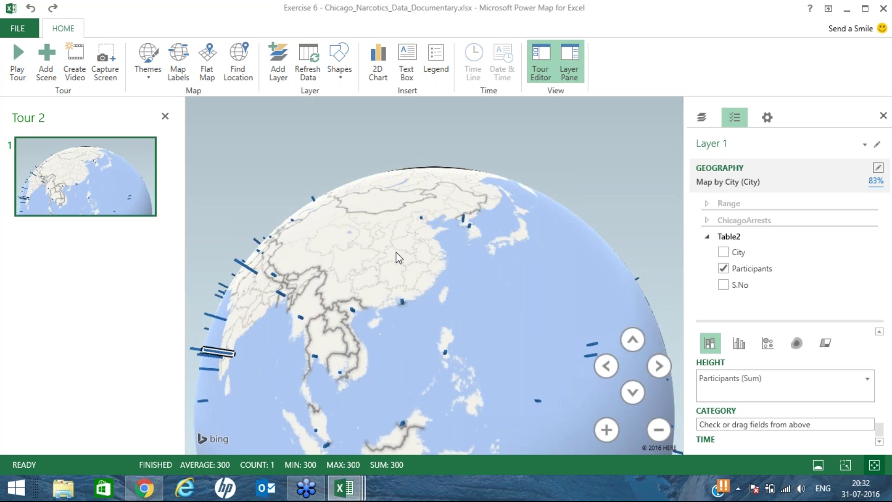
pyautogui.press('Left')
pyautogui.press('Left')
pyautogui.press('Left')
pyautogui.press('Left')
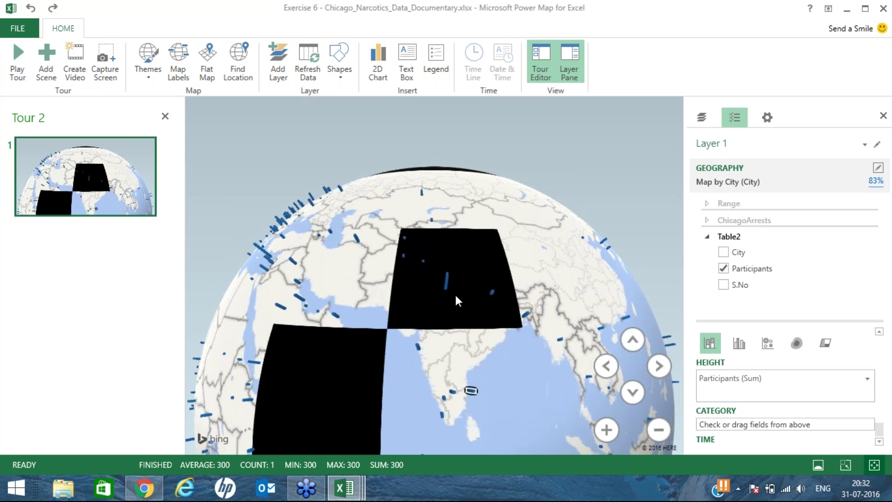
pyautogui.press('Left')
pyautogui.click(658, 432)
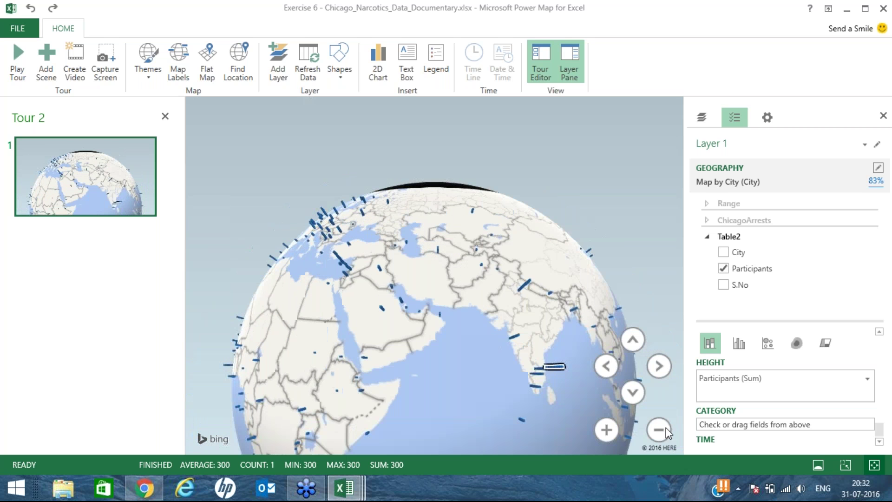
# Switch Layer 1 from columns to bubbles sized by Participants (Sum) and set the bubble size to 66%
pyautogui.click(667, 432)
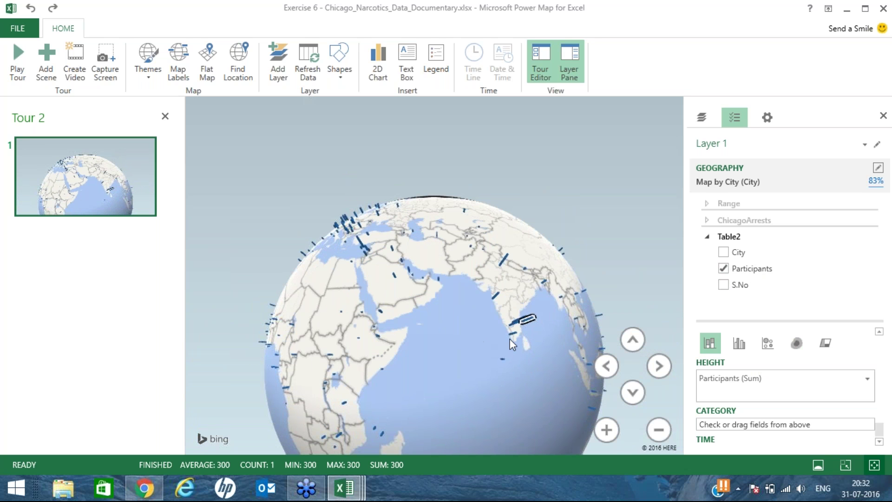
pyautogui.click(768, 344)
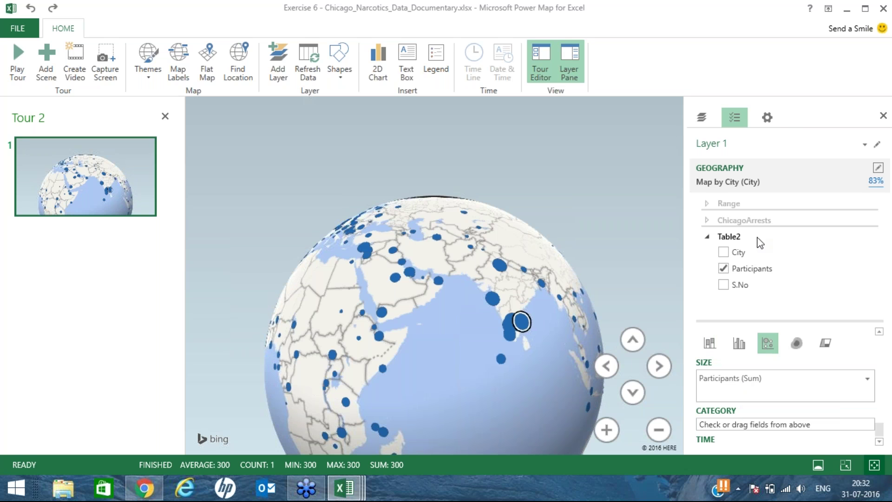
pyautogui.click(767, 118)
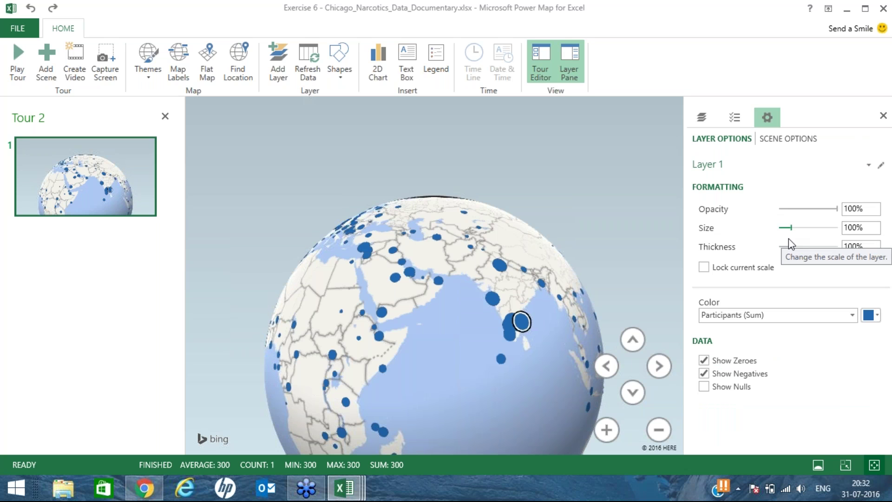
pyautogui.moveTo(792, 228); pyautogui.dragTo(787, 230)
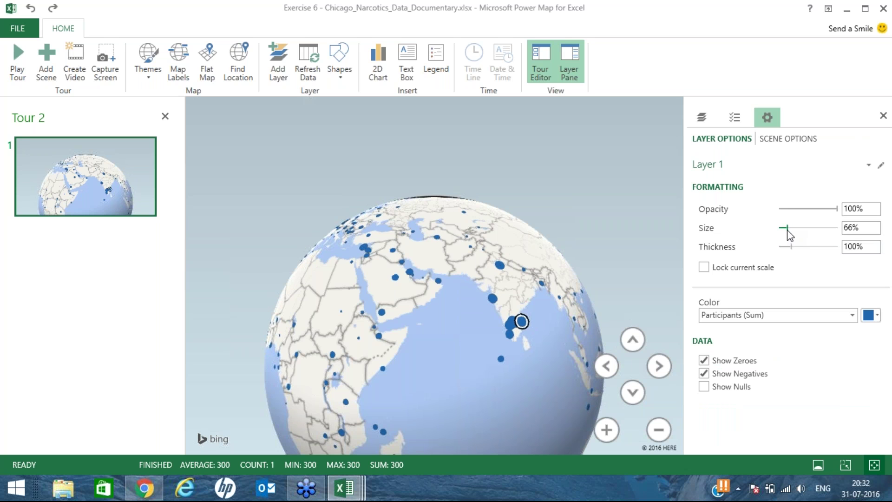
# Set Layer 1's opacity to 74% and its thickness to 333%
pyautogui.click(831, 210)
pyautogui.moveTo(832, 210); pyautogui.dragTo(821, 210)
pyautogui.click(796, 248)
pyautogui.moveTo(802, 248)
pyautogui.mouseDown()
pyautogui.moveTo(846, 249)
pyautogui.moveTo(818, 249)
pyautogui.mouseUp()
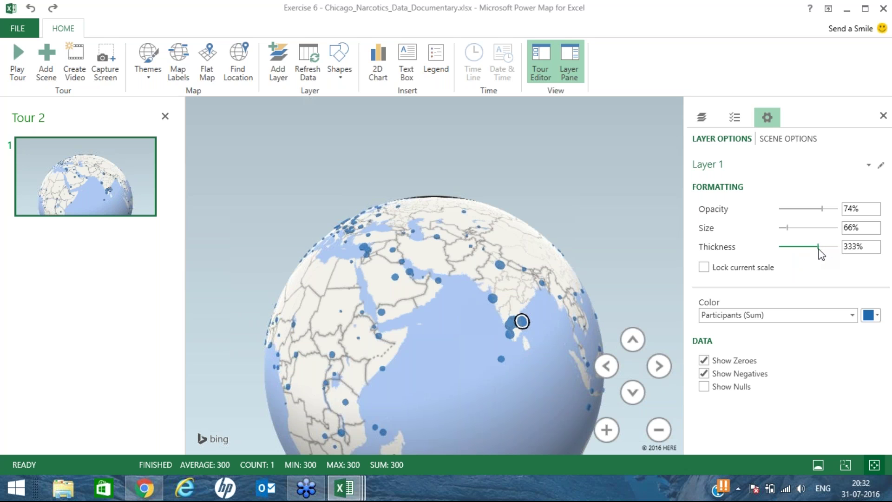
# Try bright blue, light green and purple as the colour of the Participants (Sum) bubbles
pyautogui.click(878, 316)
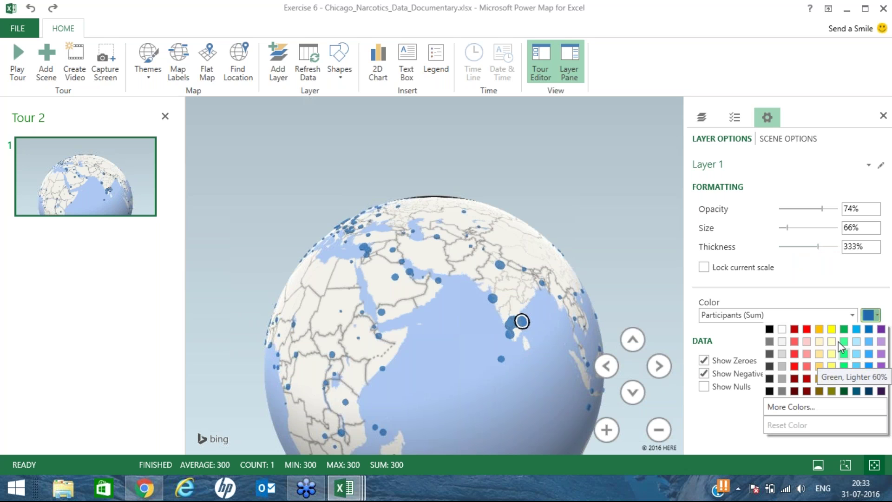
pyautogui.click(868, 365)
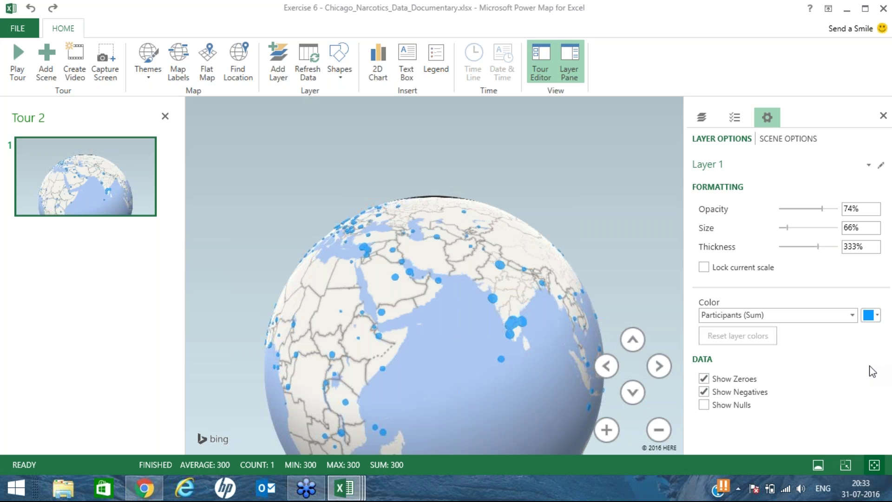
pyautogui.click(870, 315)
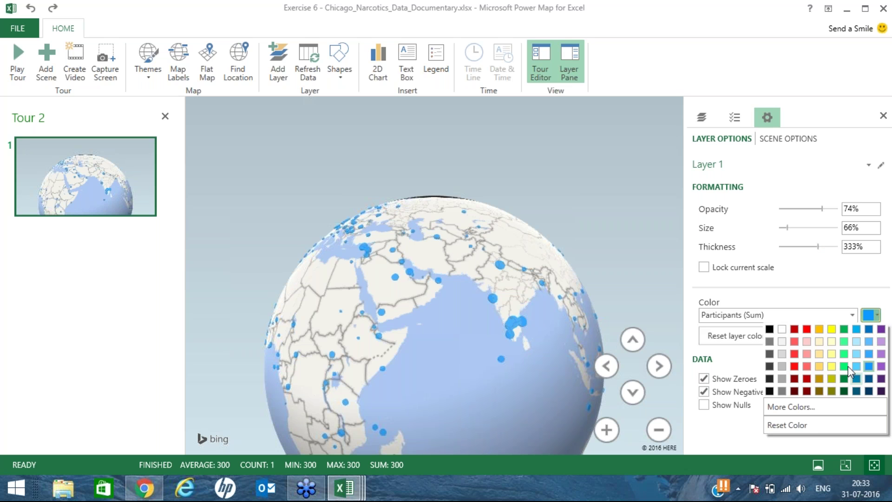
pyautogui.click(844, 354)
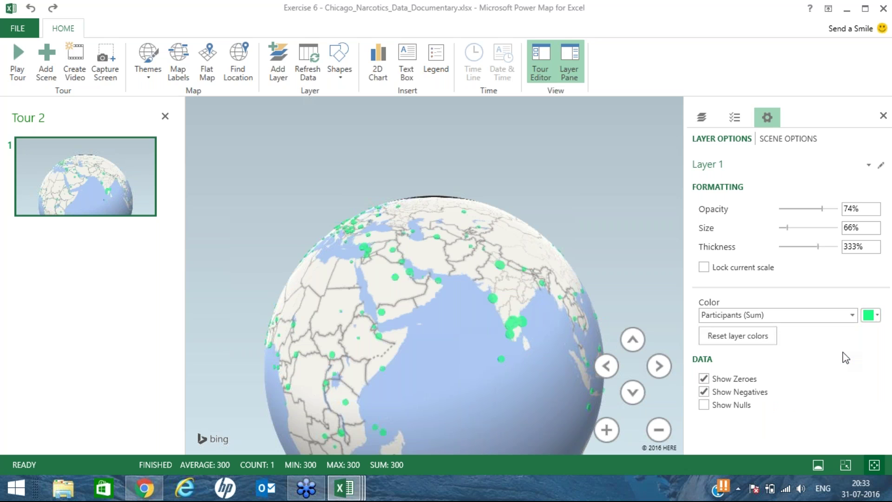
pyautogui.click(870, 315)
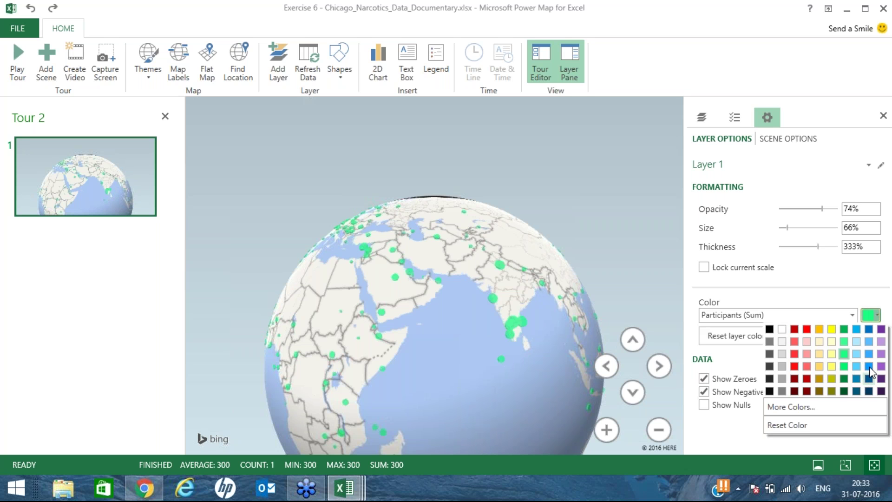
pyautogui.click(869, 367)
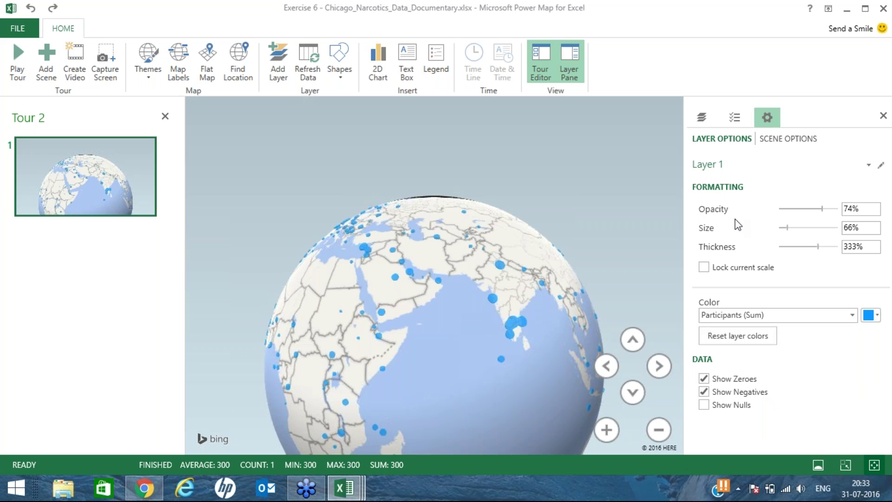
pyautogui.click(870, 316)
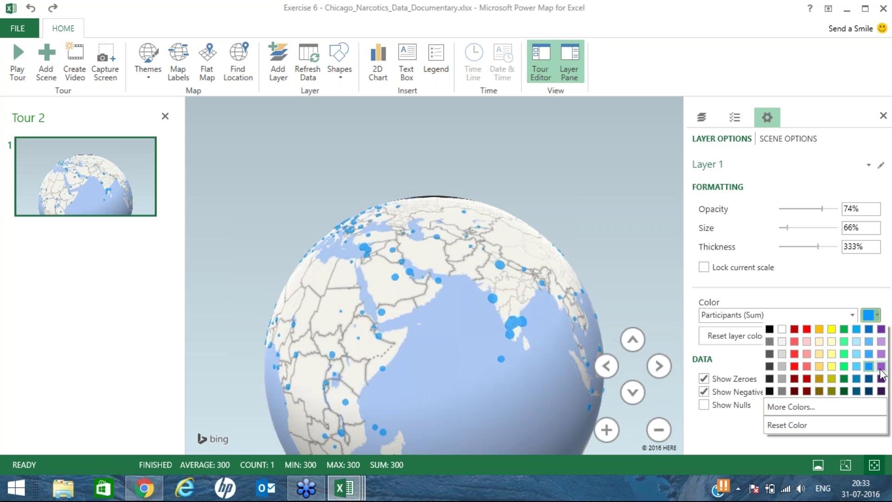
pyautogui.click(880, 367)
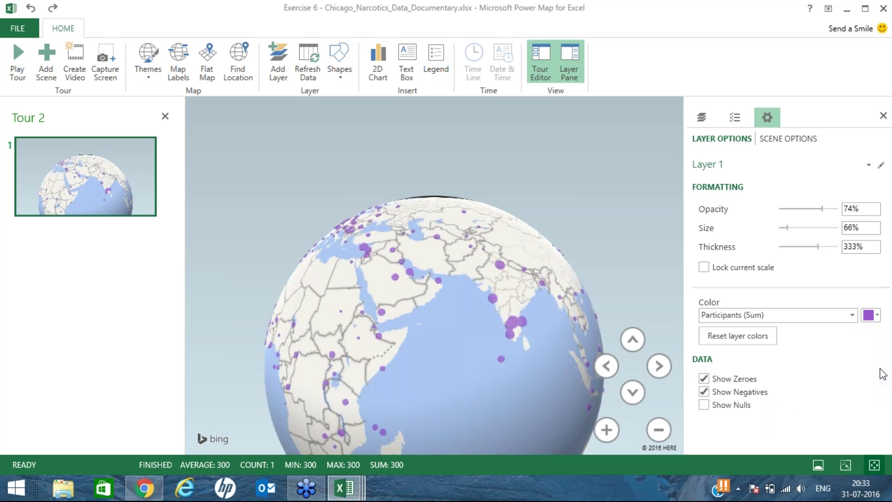
# Colour the Participants (Sum) bubbles dark yellow
pyautogui.click(870, 315)
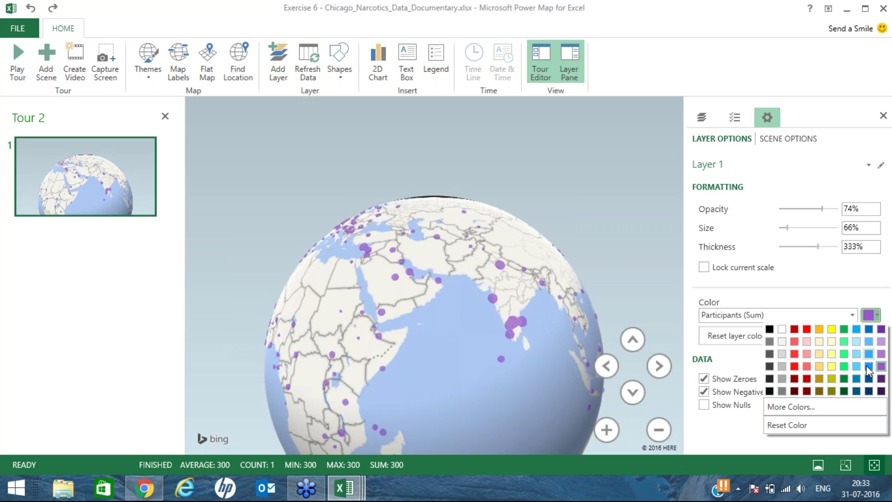
pyautogui.click(832, 378)
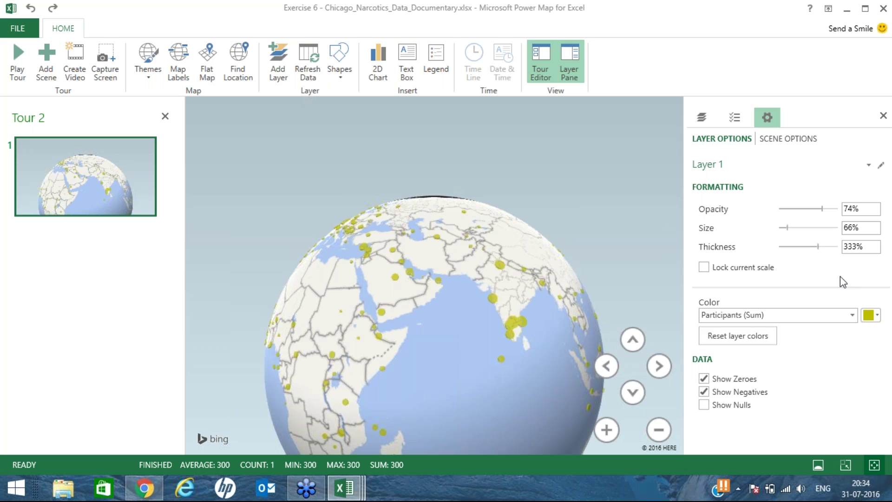
# Set the scene duration to 5 seconds in the scene options
pyautogui.click(777, 141)
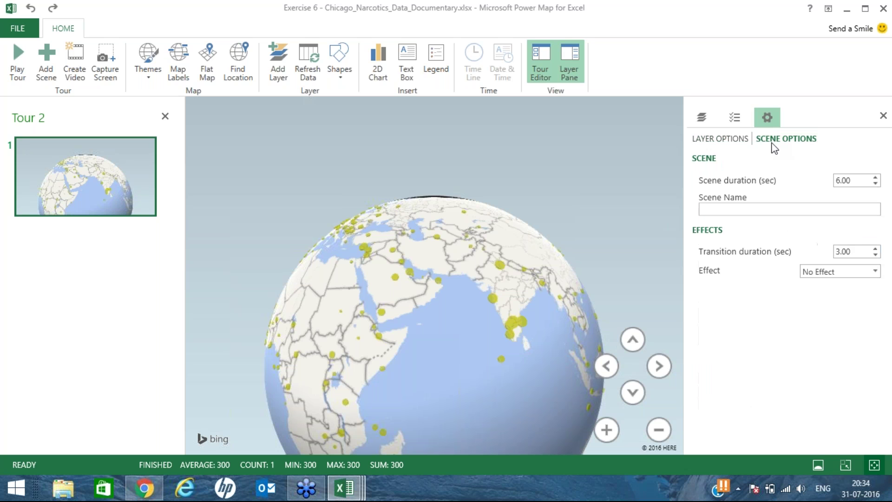
pyautogui.click(840, 180)
pyautogui.press('BackSpace')
pyautogui.write('5')
pyautogui.click(836, 252)
# Inspect the city and participant details of the bubble in the Indian Ocean southwest of India
pyautogui.moveTo(531, 374); pyautogui.dragTo(489, 352)
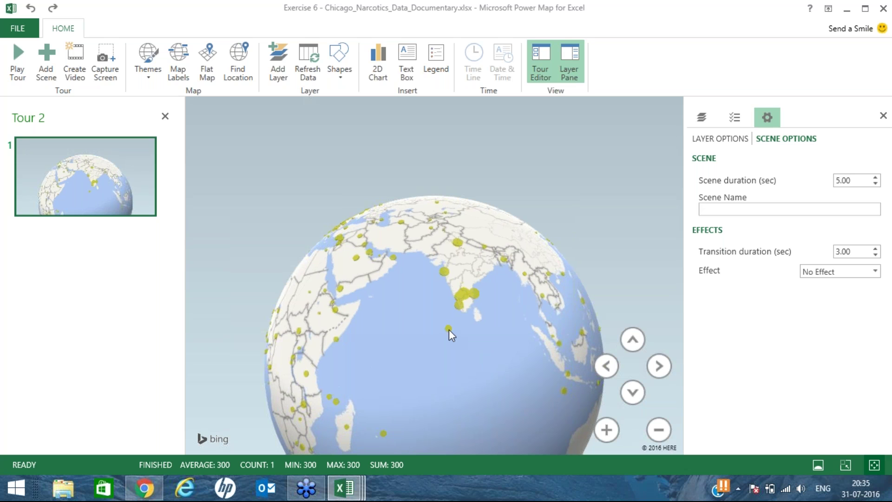
pyautogui.click(448, 328)
pyautogui.moveTo(448, 328)
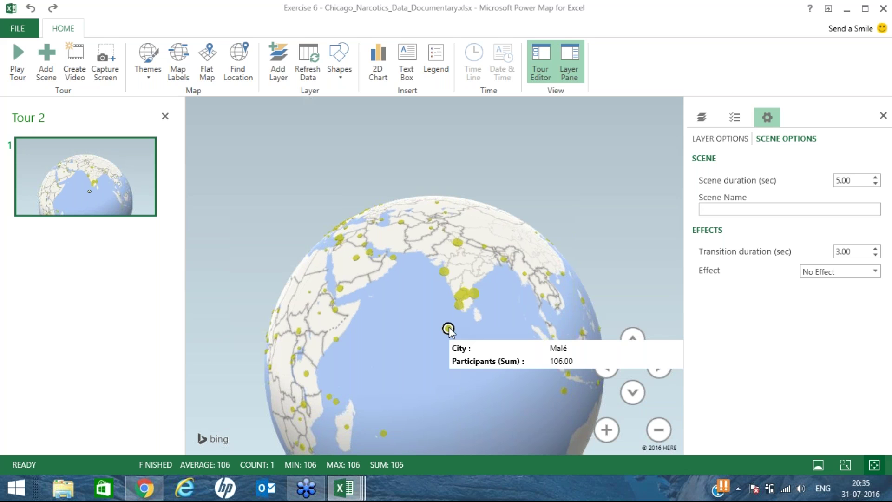
pyautogui.click(602, 433)
pyautogui.click(602, 430)
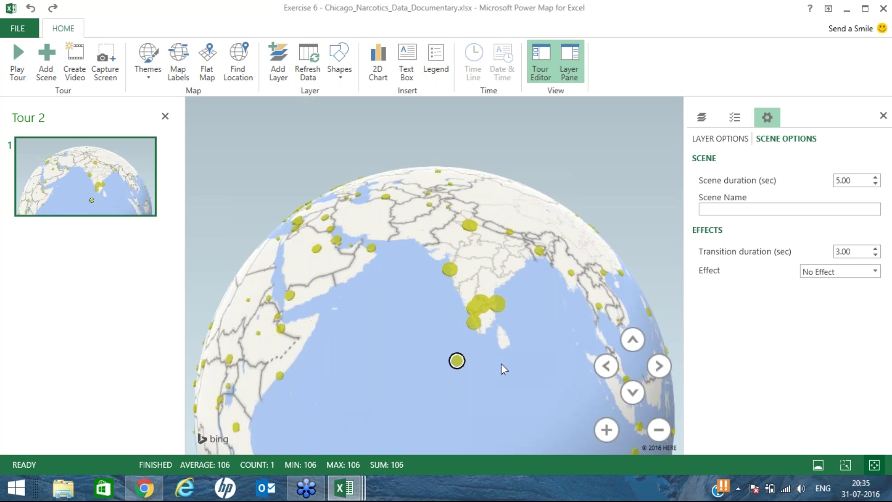
pyautogui.click(609, 429)
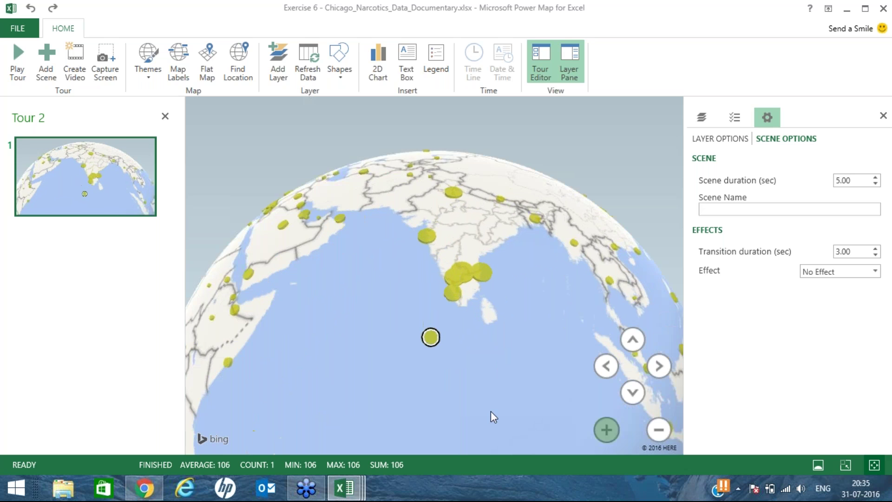
pyautogui.scroll(-1, 481, 380)
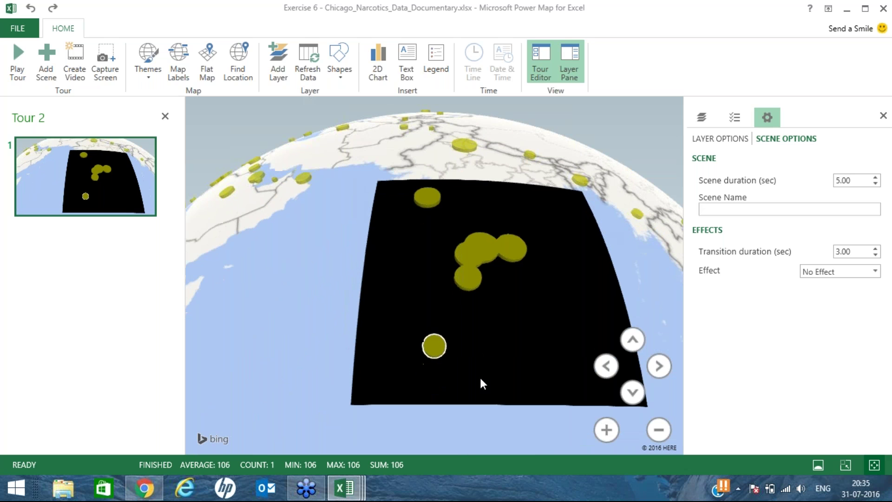
pyautogui.click(659, 432)
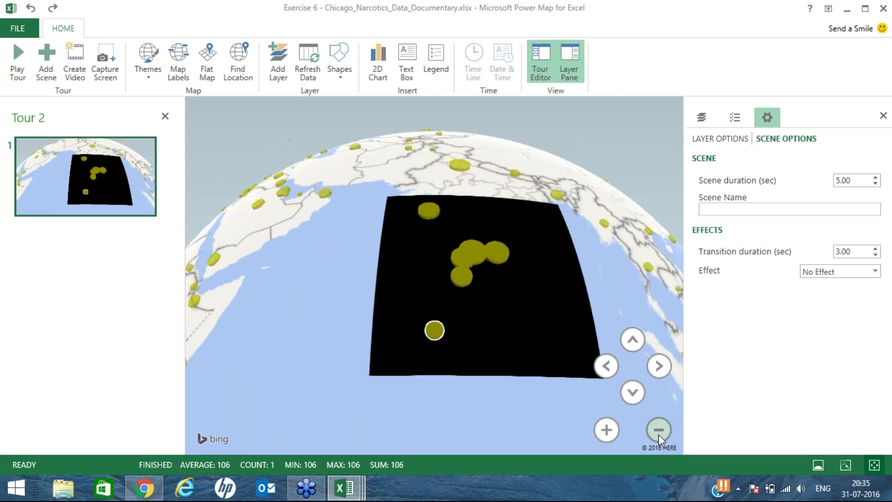
# Turn on the map labels to view place names on the globe, and turn them off again
pyautogui.click(173, 77)
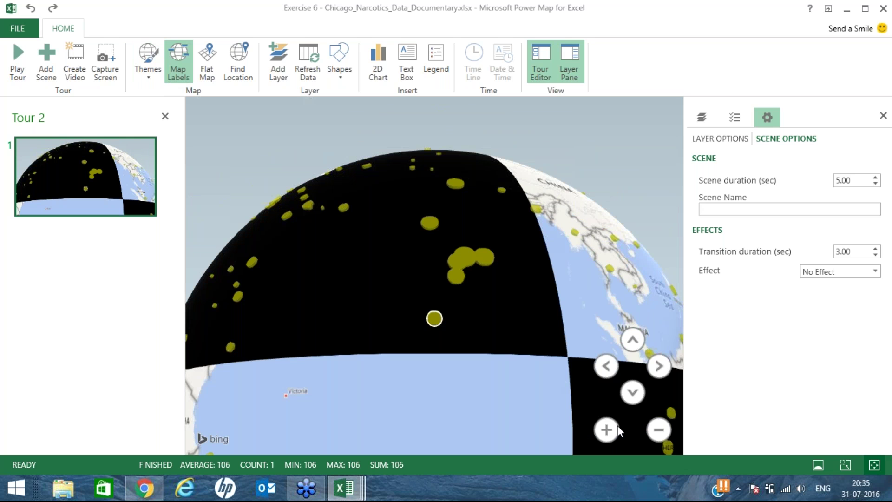
pyautogui.click(659, 429)
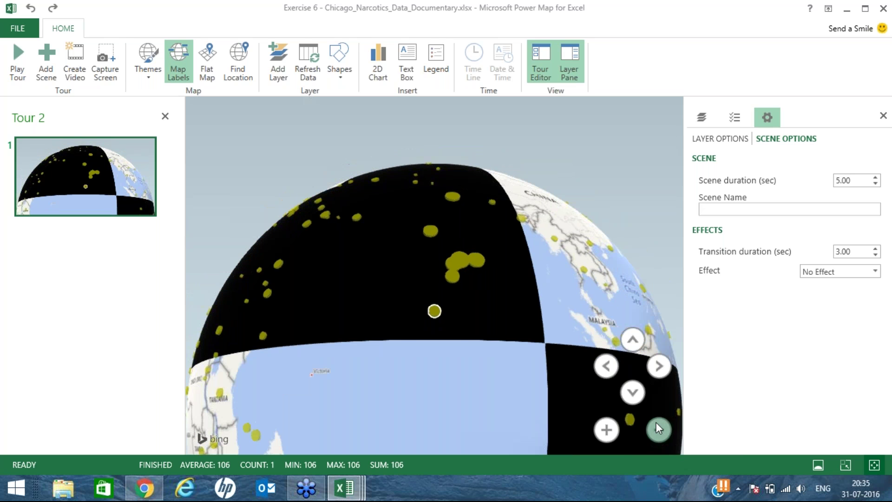
pyautogui.click(657, 424)
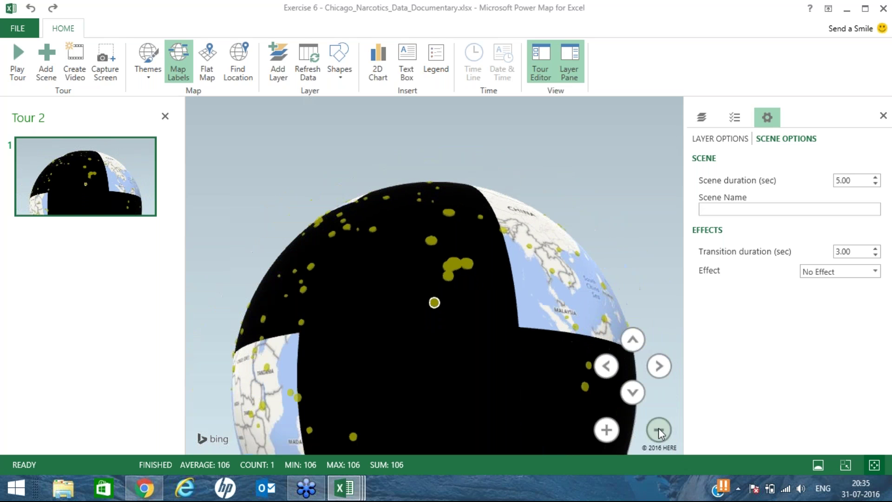
pyautogui.click(179, 65)
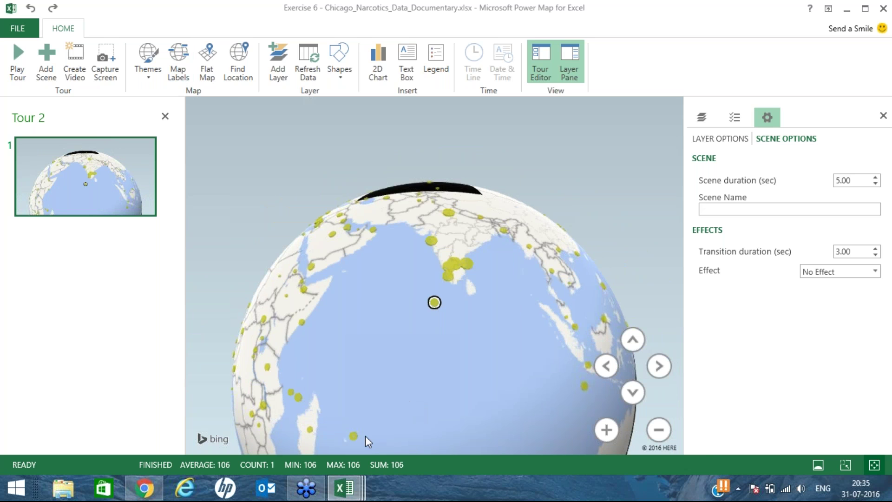
# Inspect the participant bubbles on the islands east and northwest of Madagascar
pyautogui.moveTo(373, 420); pyautogui.dragTo(400, 379)
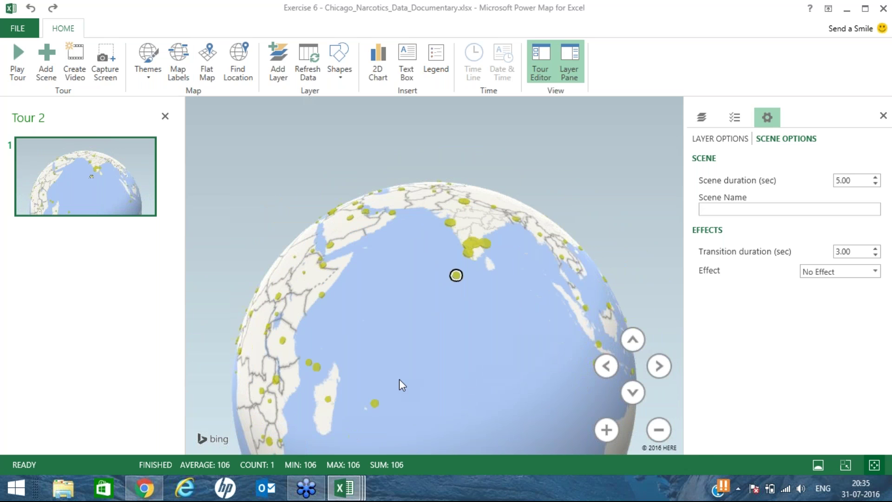
pyautogui.click(379, 395)
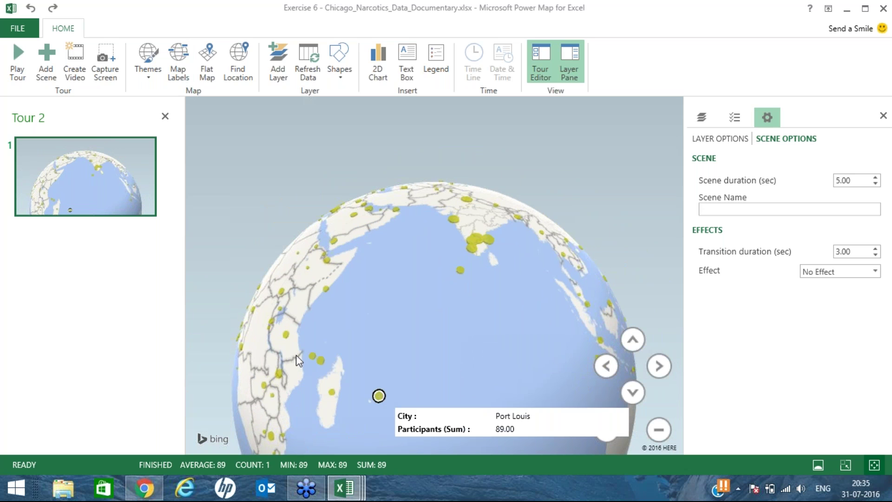
pyautogui.click(320, 361)
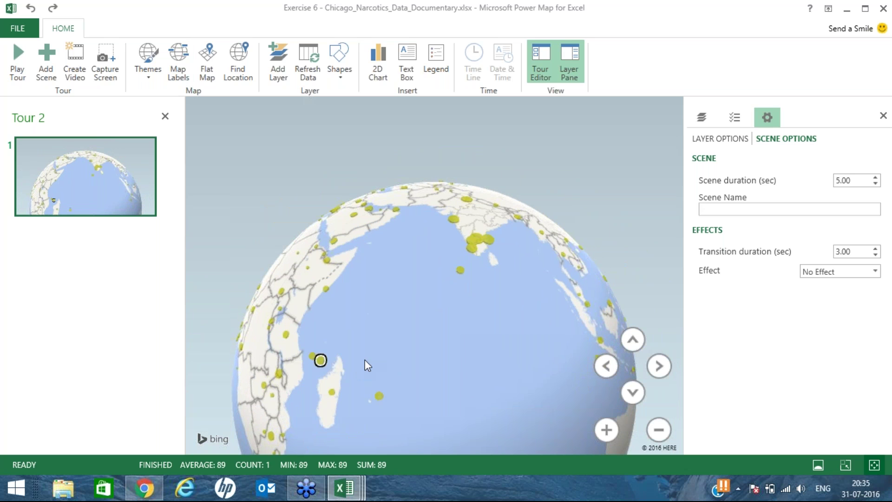
pyautogui.click(313, 356)
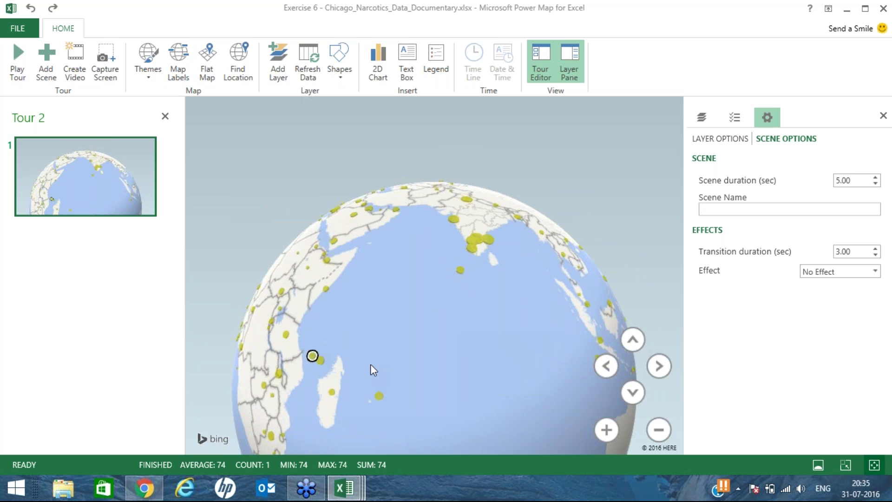
# Survey the participant bubbles across Southeast Asia and the Pacific, including Palikir, and return the globe to India
pyautogui.moveTo(370, 363); pyautogui.dragTo(359, 351)
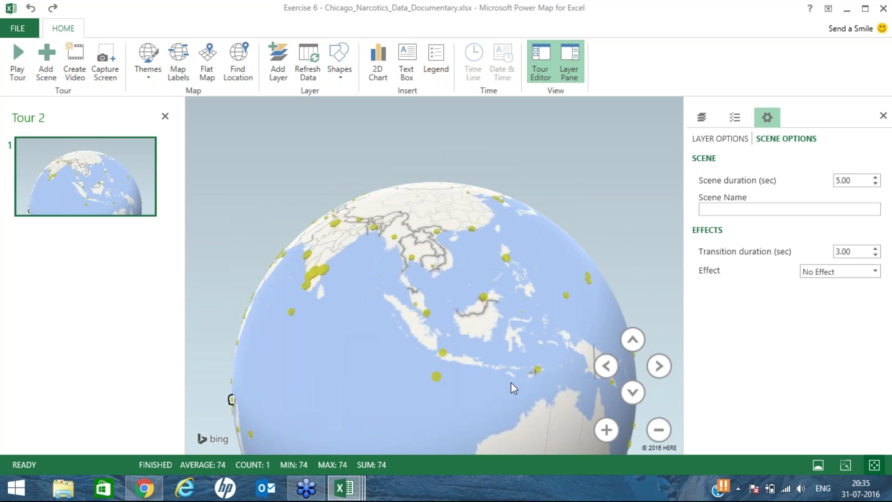
pyautogui.moveTo(498, 378); pyautogui.dragTo(373, 383)
pyautogui.moveTo(524, 348); pyautogui.dragTo(367, 340)
pyautogui.click(363, 380)
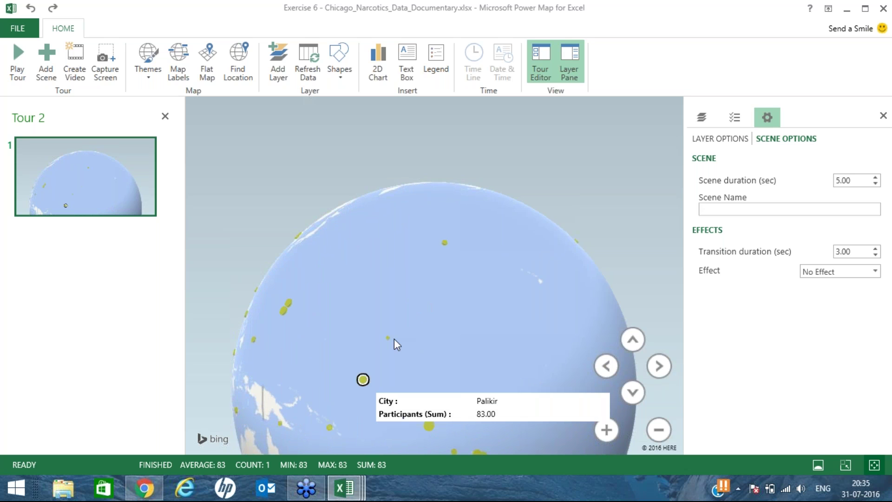
pyautogui.click(446, 248)
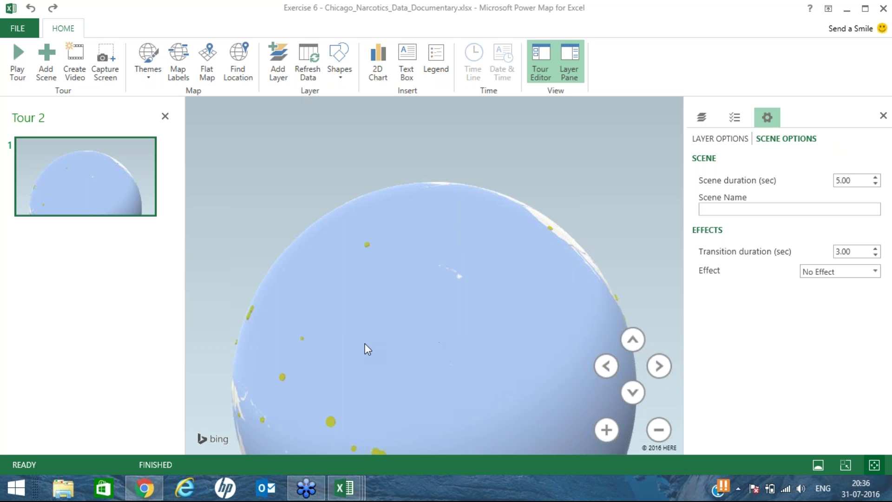
pyautogui.moveTo(325, 348); pyautogui.dragTo(533, 359)
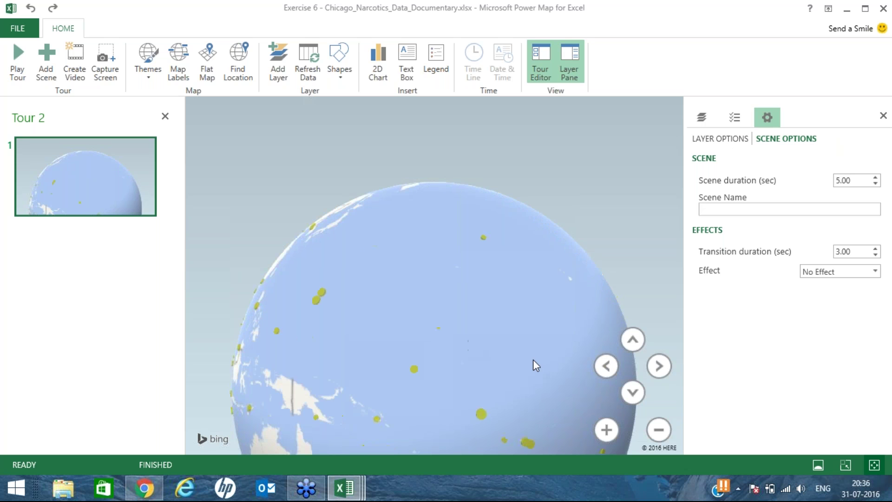
pyautogui.moveTo(325, 314); pyautogui.dragTo(409, 334)
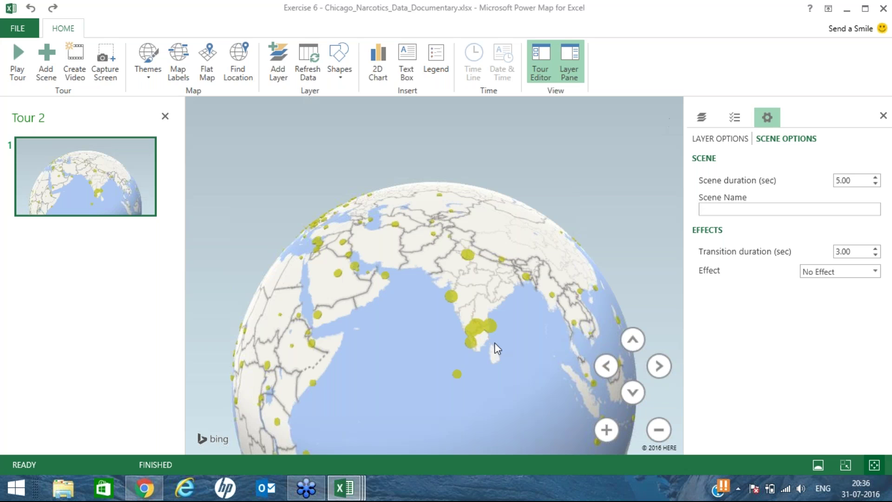
# Reframe the scene to show a smaller globe with Africa, the Middle East and India around the Indian Ocean
pyautogui.click(659, 430)
pyautogui.click(659, 430)
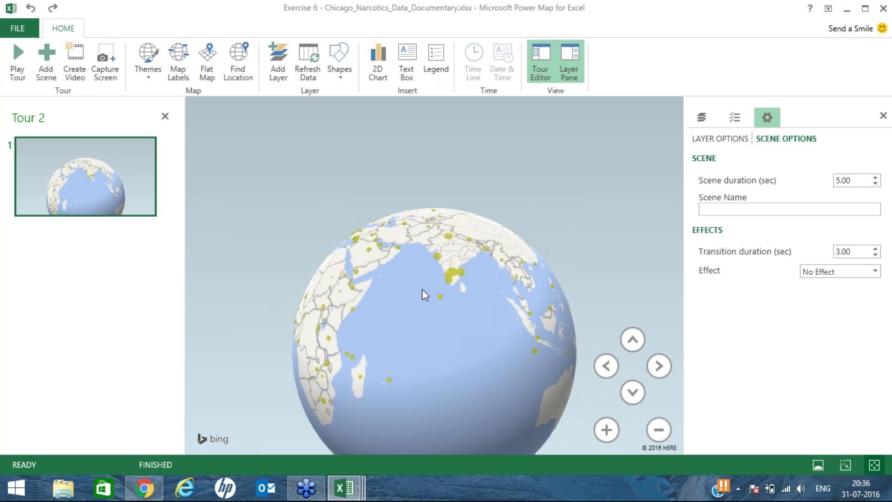
pyautogui.moveTo(422, 293); pyautogui.dragTo(450, 330)
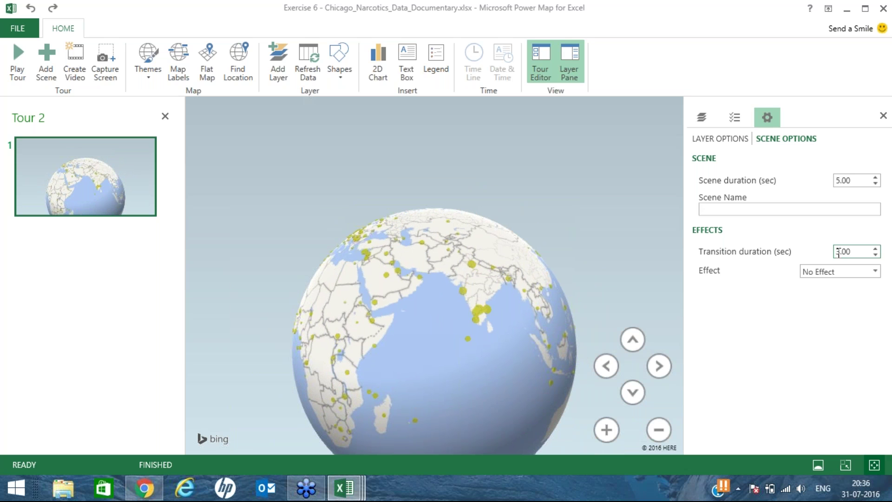
# Set the scene's transition duration to 5.00 seconds and its motion effect to Rotate Globe
pyautogui.click(876, 248)
pyautogui.click(875, 248)
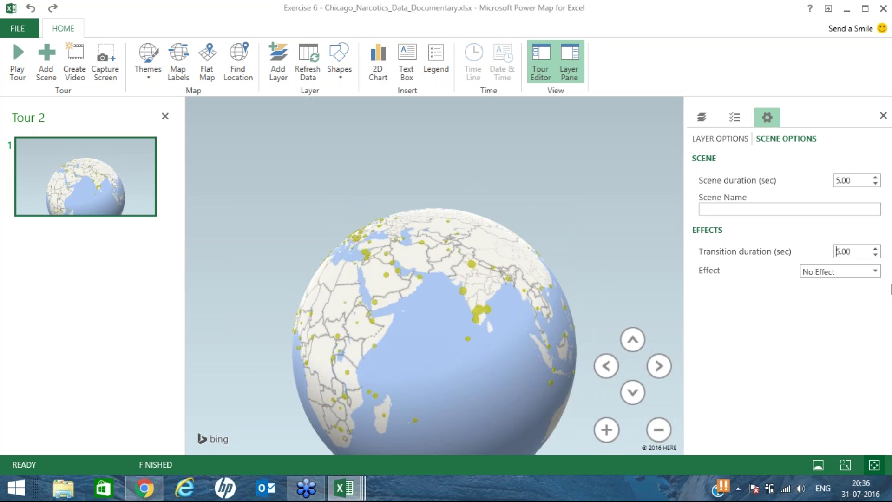
pyautogui.click(844, 274)
pyautogui.click(833, 370)
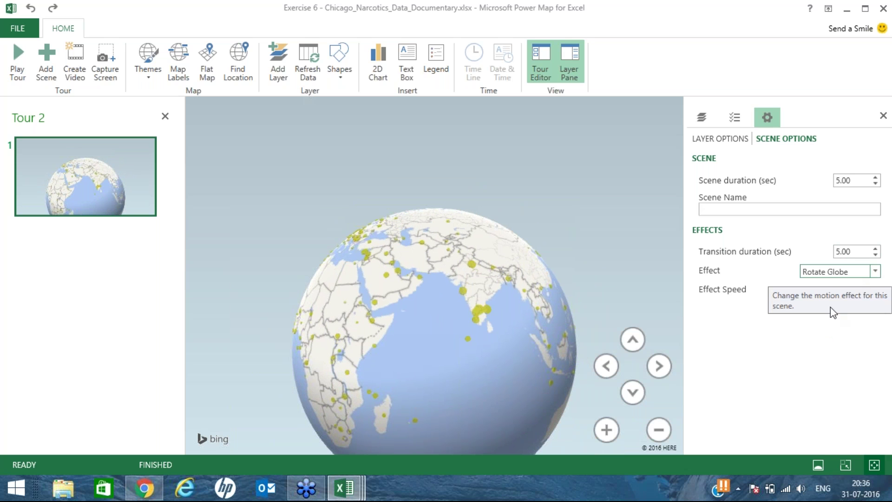
pyautogui.moveTo(842, 293)
pyautogui.mouseDown()
pyautogui.moveTo(851, 293)
pyautogui.moveTo(838, 295)
pyautogui.mouseUp()
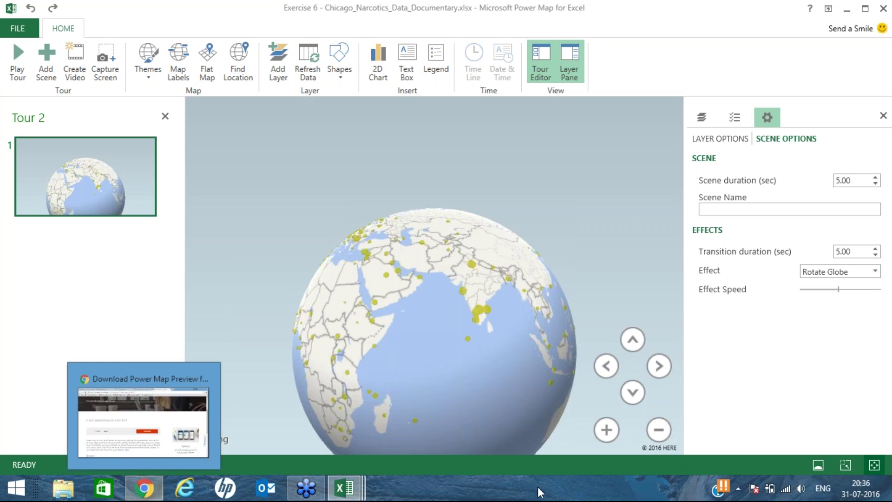
# Search the computer for "recorder" and open Sound Recorder
pyautogui.press('super')
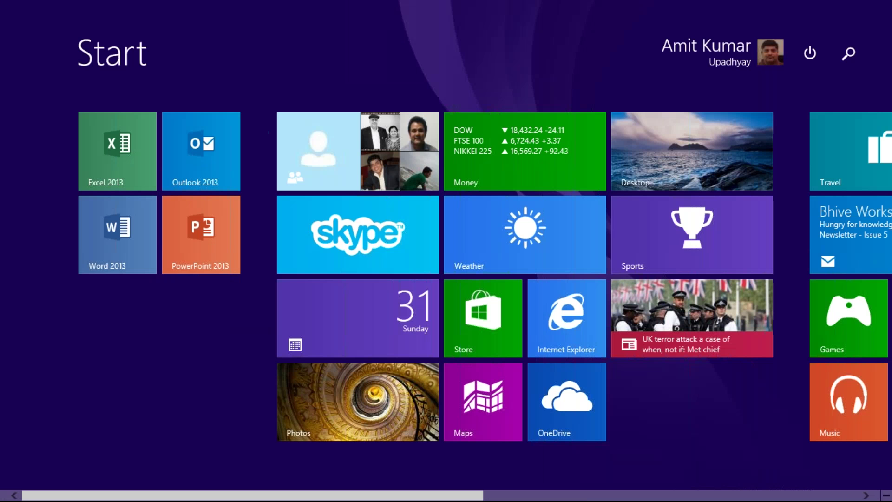
pyautogui.click(849, 53)
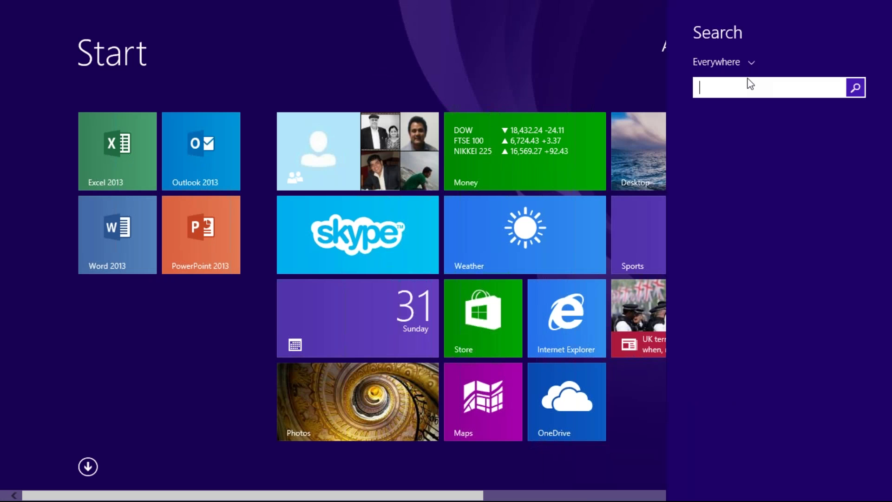
pyautogui.write('recrode')
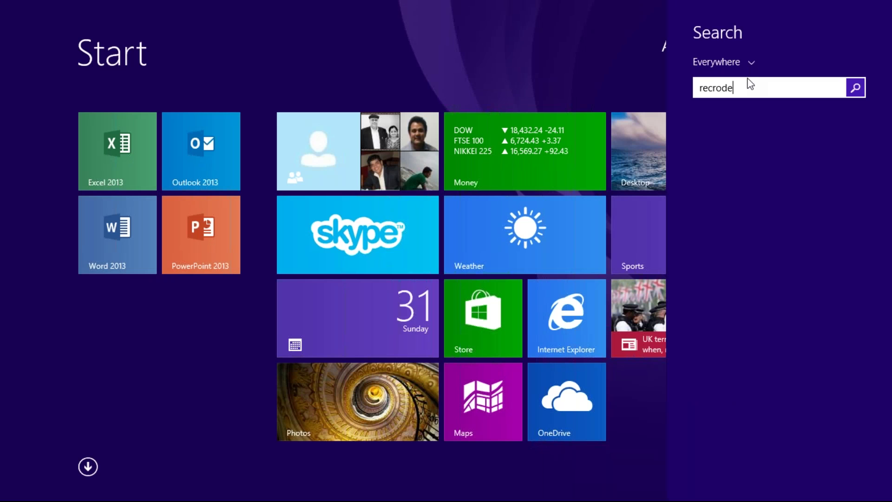
pyautogui.press('Escape')
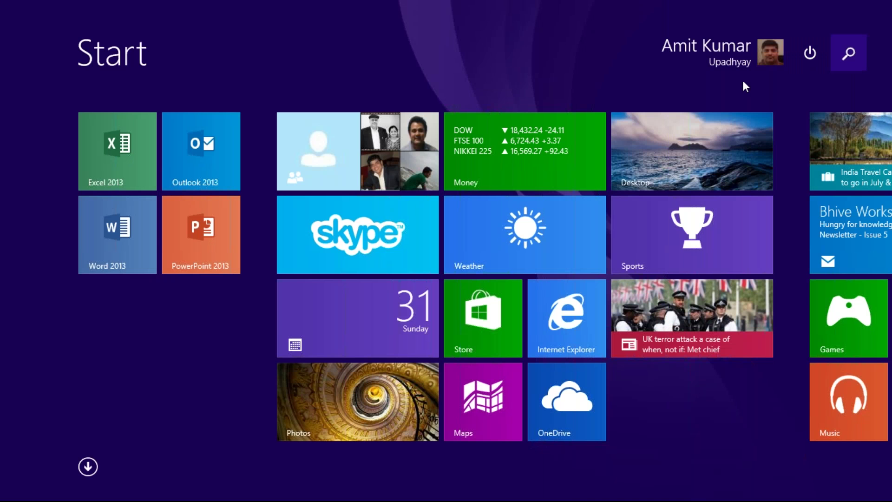
pyautogui.click(849, 54)
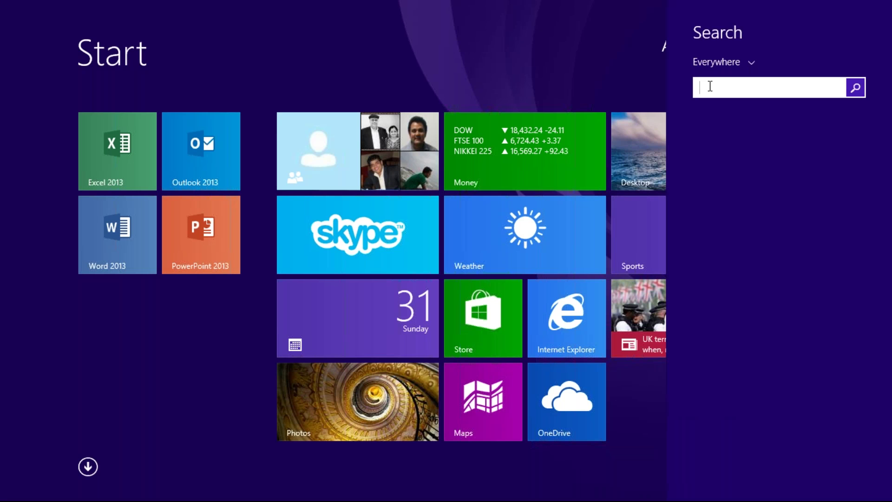
pyautogui.write('reco')
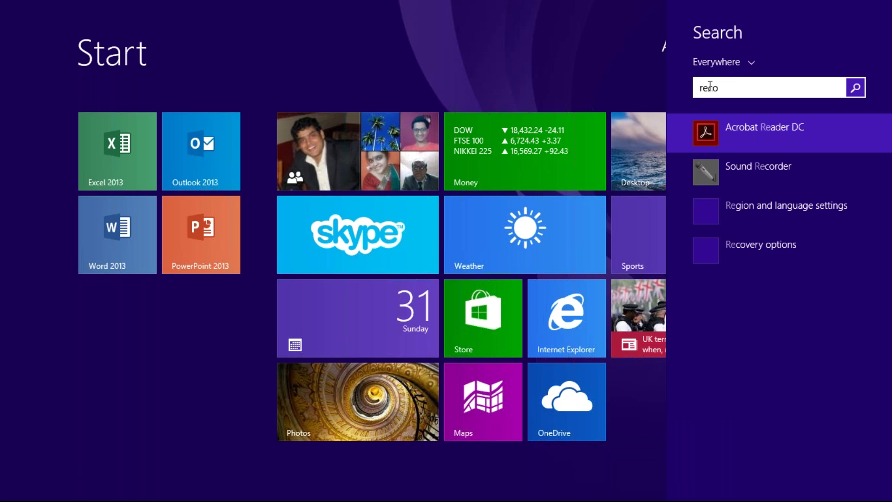
pyautogui.write('rder')
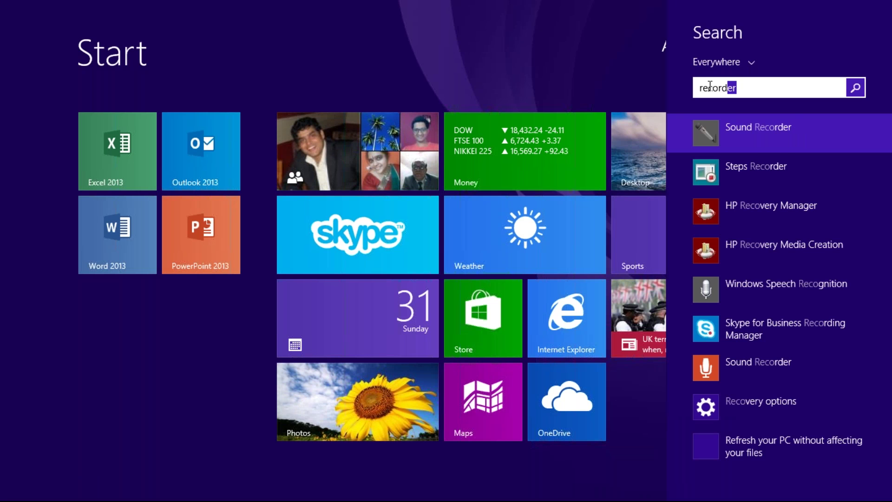
pyautogui.write('e')
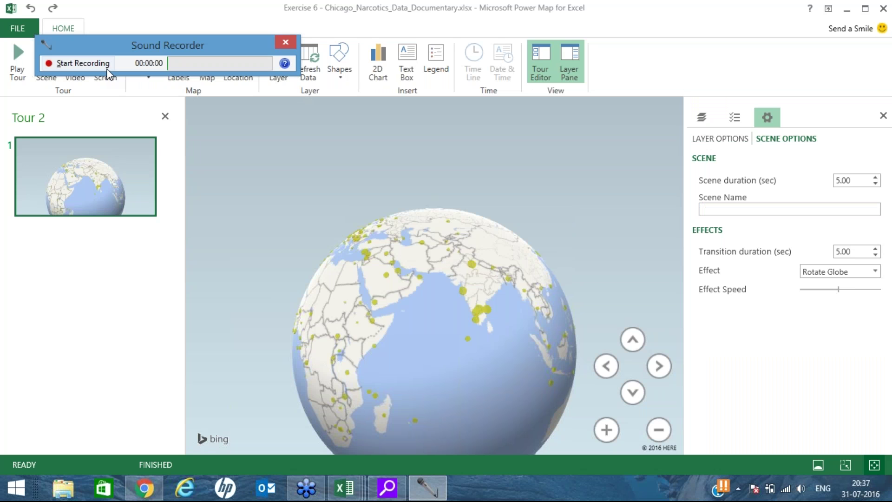
# Record a commentary clip of about 5 seconds, save it to the Desktop as A1, and close the recorder
pyautogui.click(71, 65)
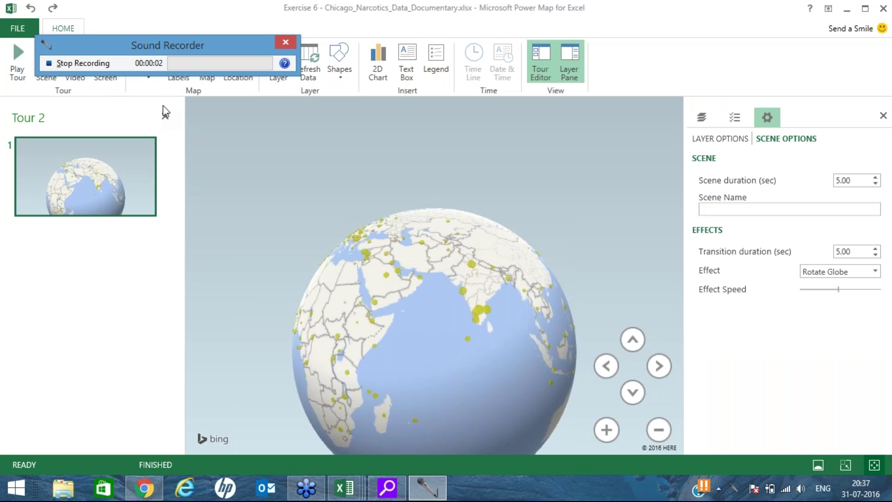
pyautogui.click(75, 63)
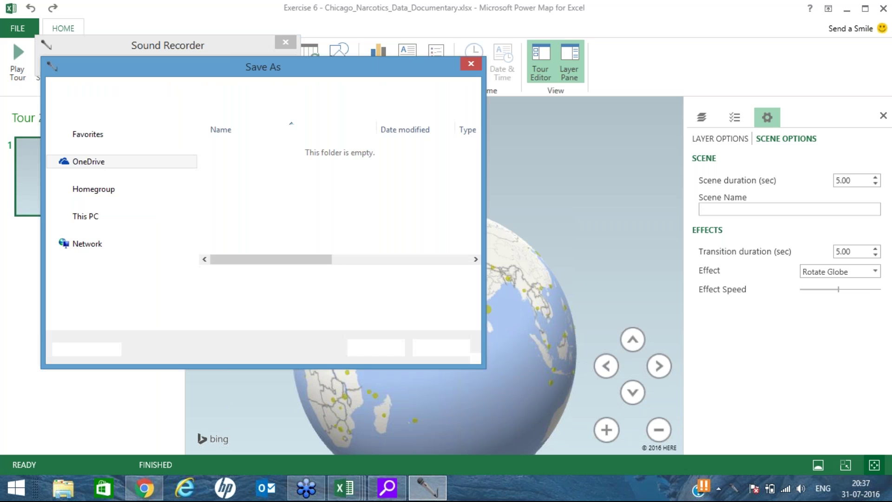
pyautogui.write('A1')
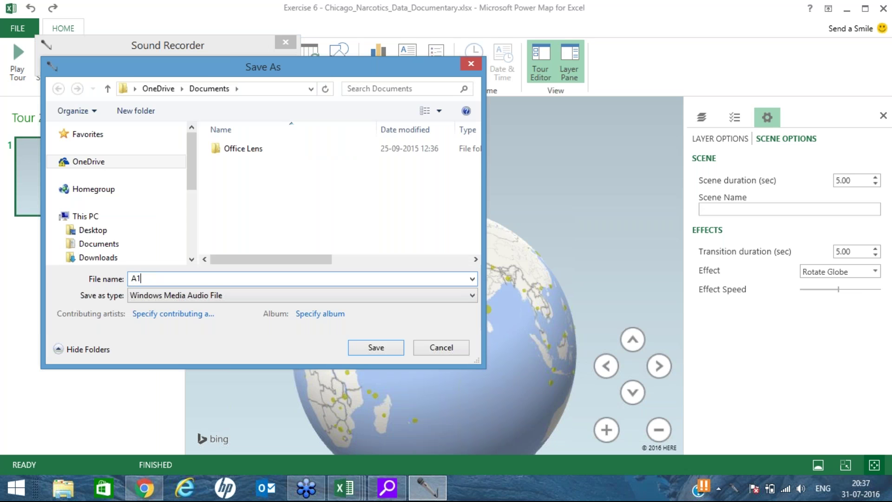
pyautogui.click(93, 230)
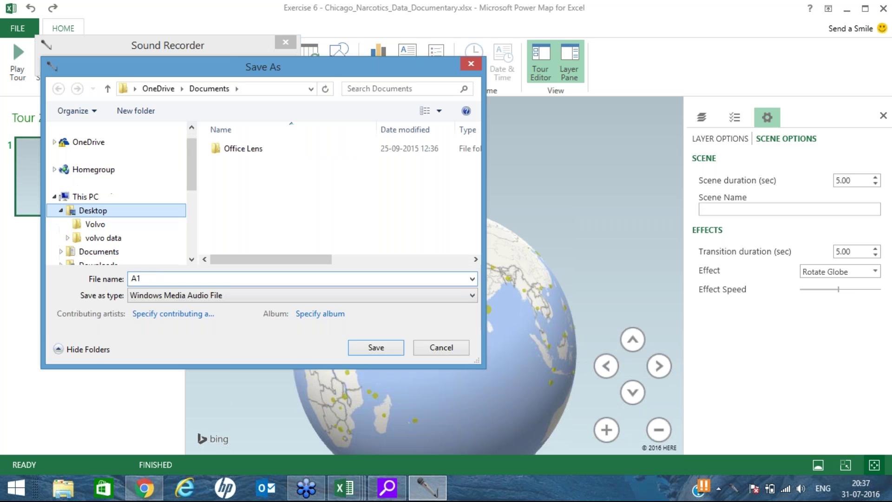
pyautogui.click(376, 348)
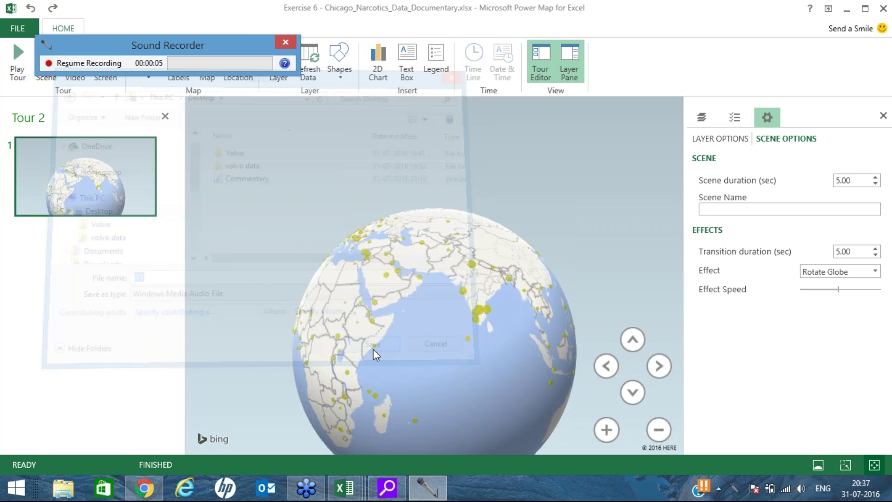
pyautogui.click(285, 41)
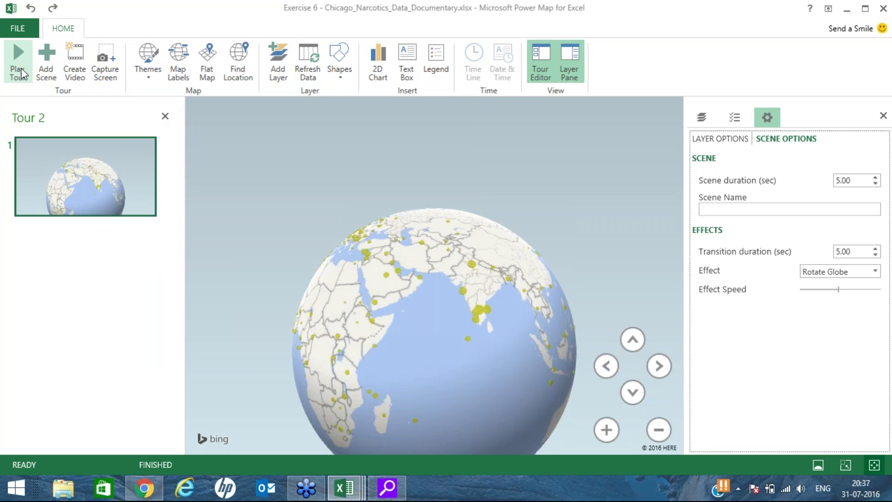
# Play Tour 2 to preview the rotating globe, and return to the tour editor
pyautogui.click(76, 70)
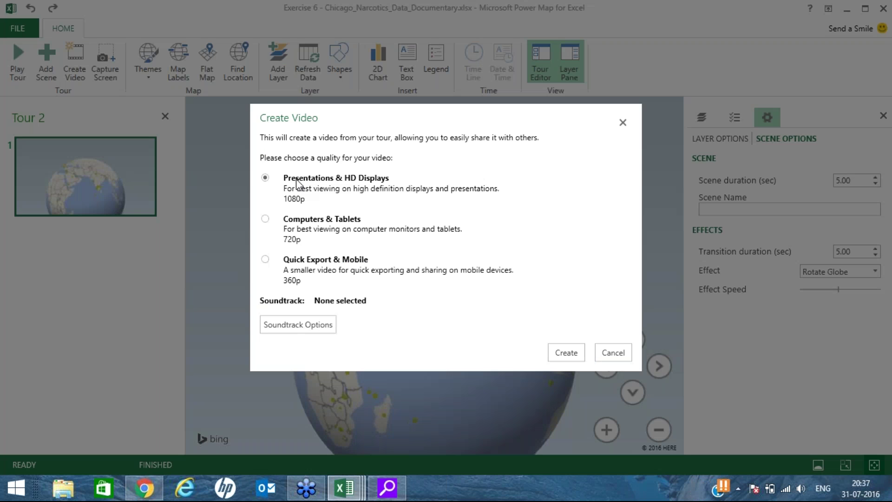
pyautogui.press('Escape')
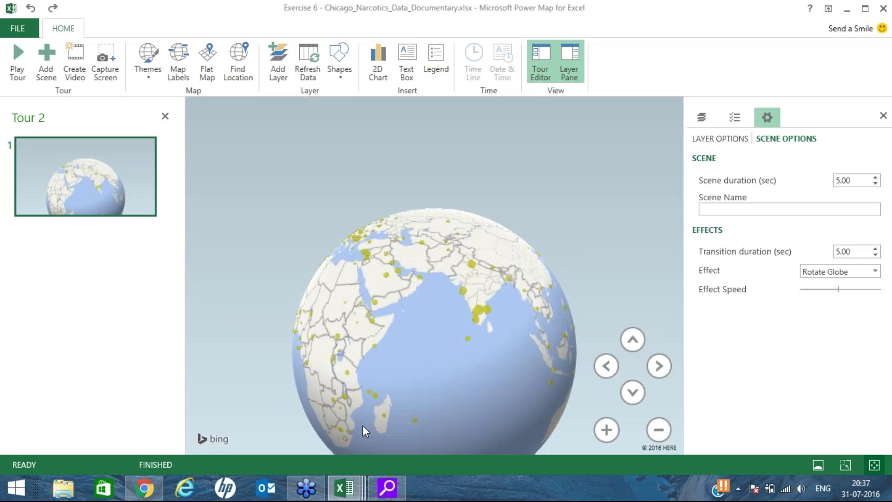
pyautogui.click(13, 60)
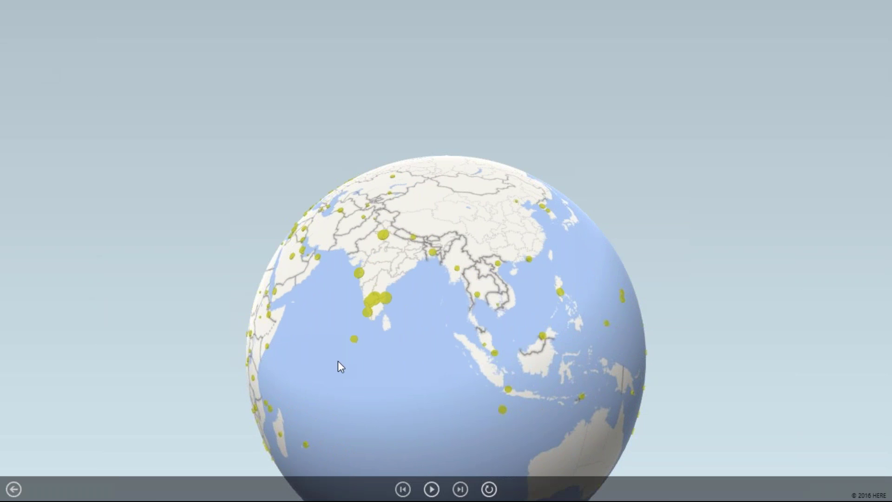
pyautogui.press('Escape')
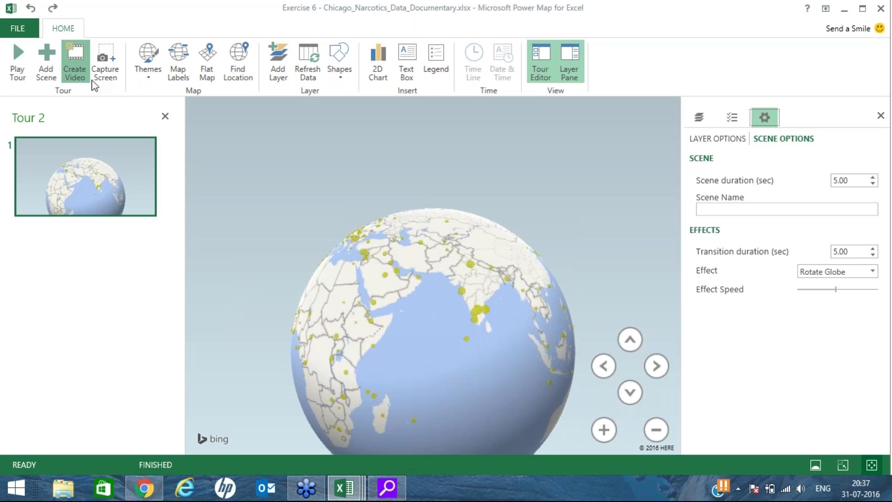
# Set up the tour video at Quick Export & Mobile quality with the A1 recording from the Desktop as its soundtrack
pyautogui.click(75, 65)
pyautogui.click(272, 261)
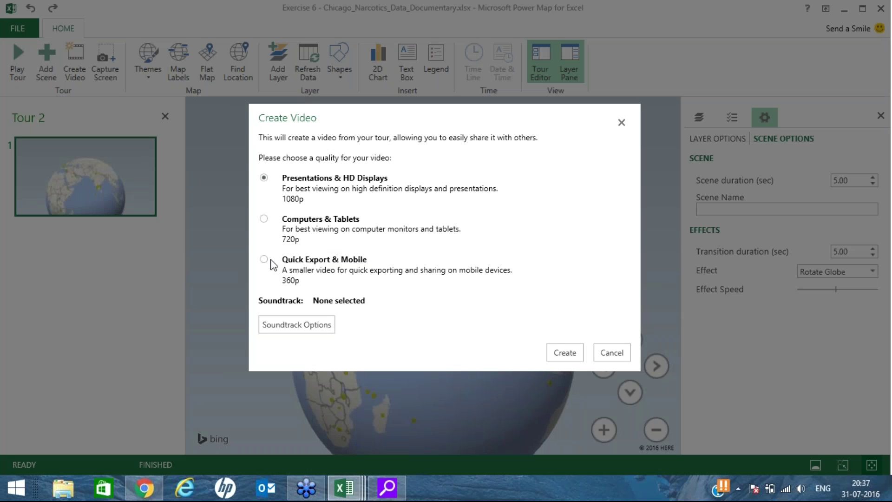
pyautogui.click(310, 331)
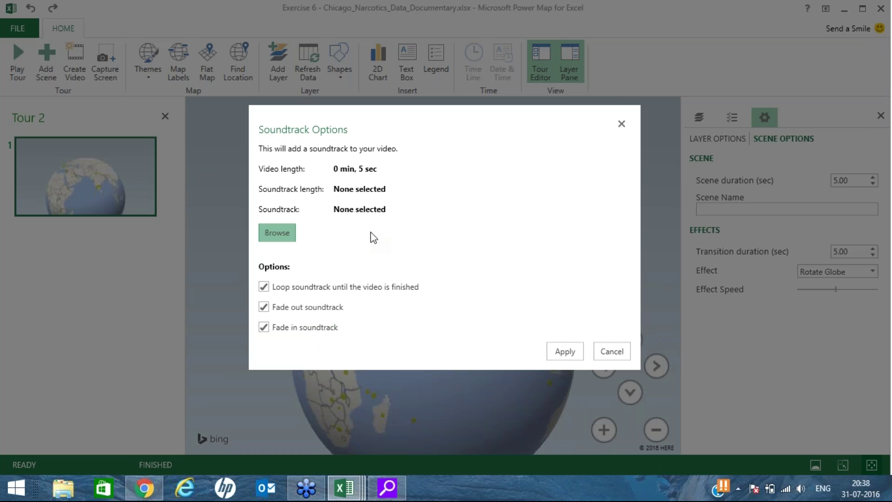
pyautogui.click(277, 233)
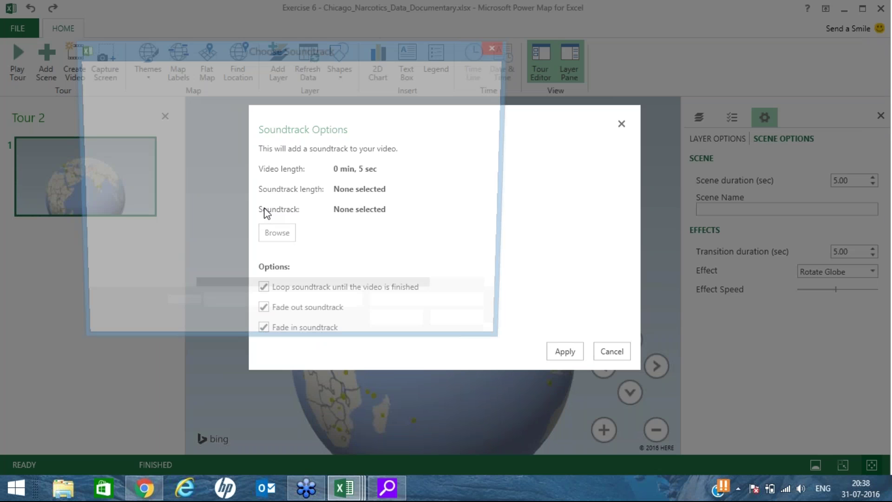
pyautogui.click(116, 132)
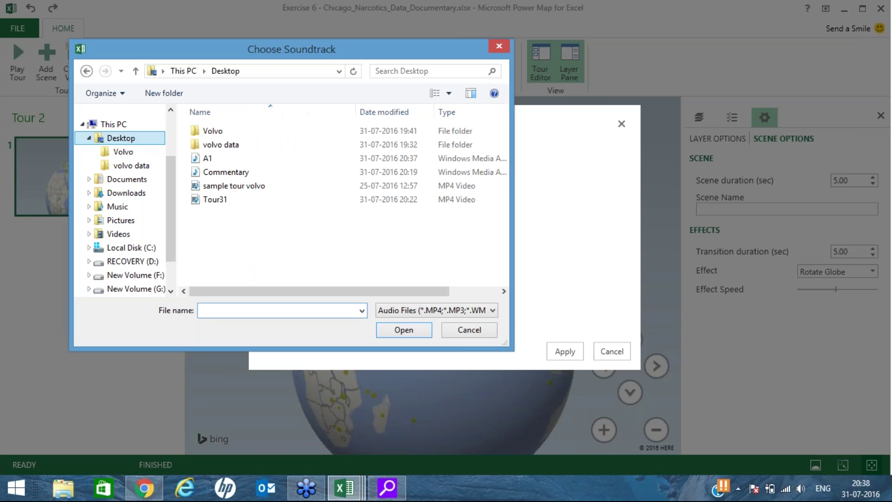
pyautogui.doubleClick(207, 158)
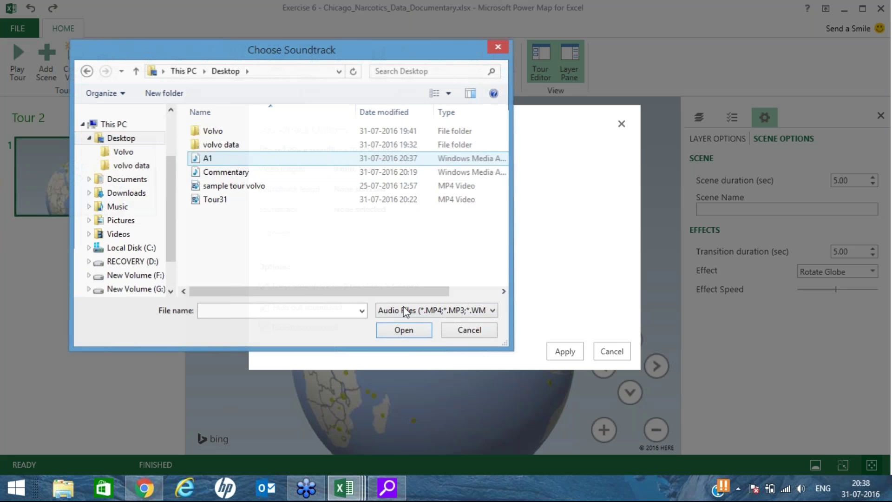
pyautogui.click(557, 356)
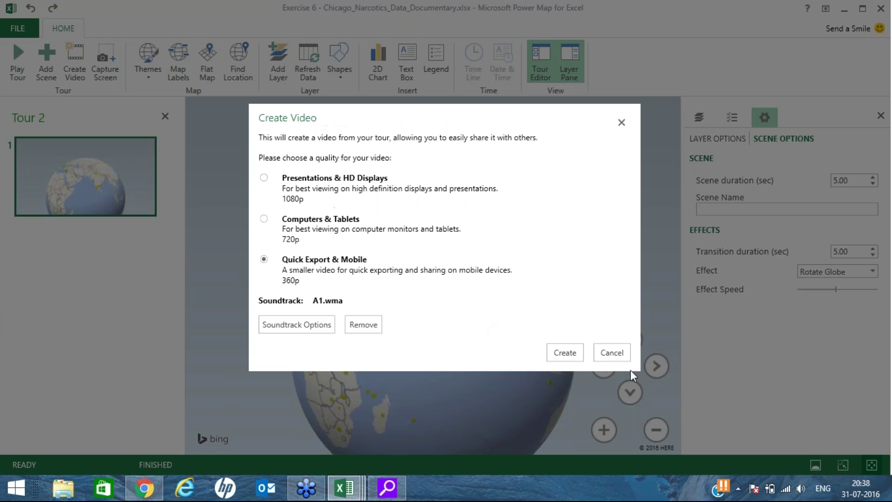
# Create the tour video and save it as an MP4 file named V2
pyautogui.click(565, 353)
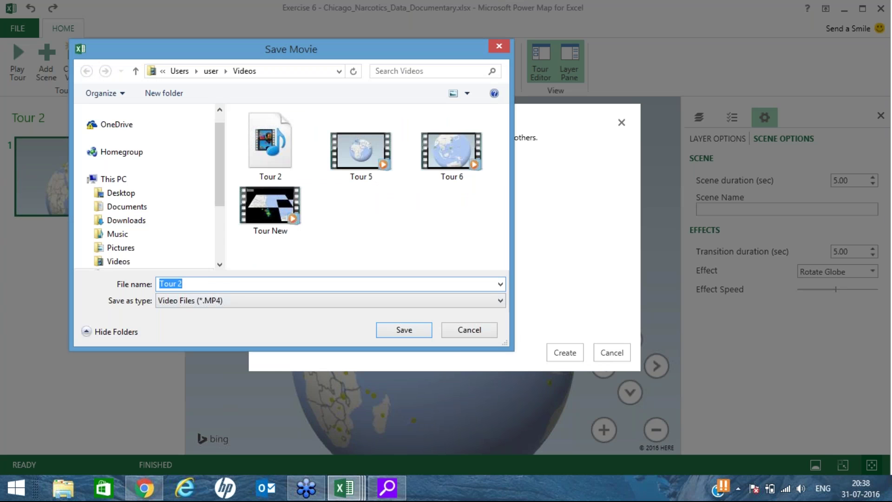
pyautogui.write('V2')
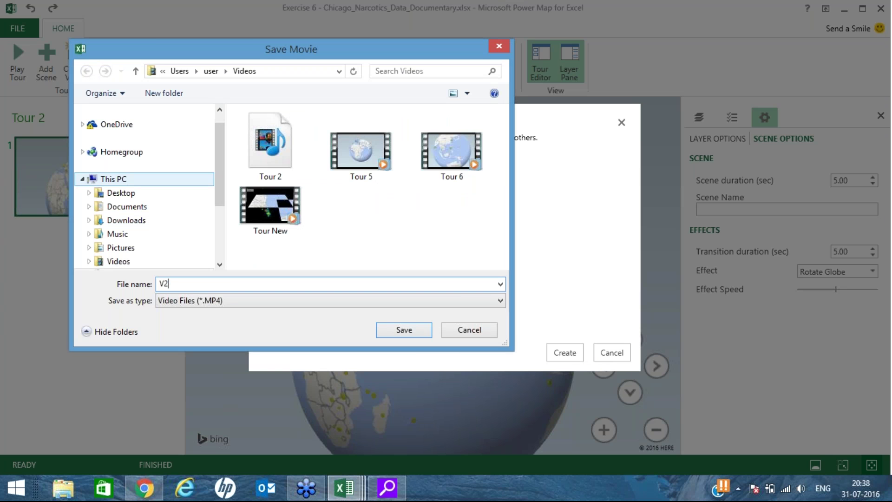
pyautogui.click(405, 332)
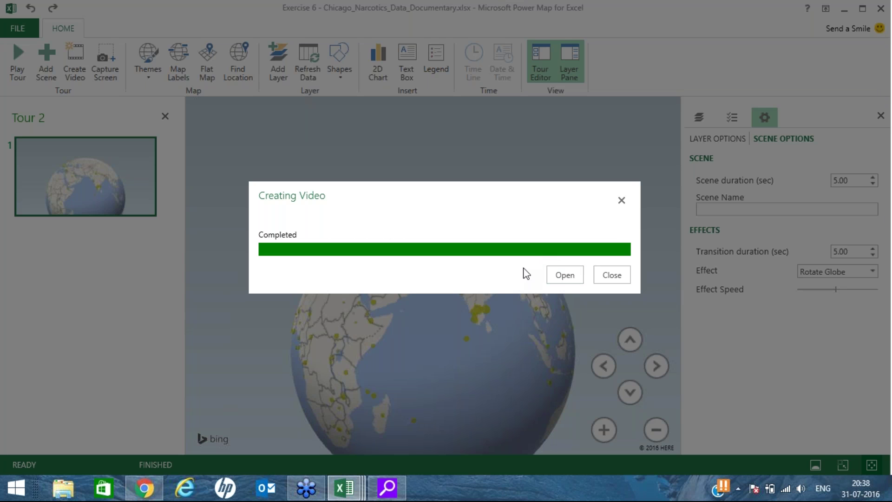
# Open the finished tour video, play it in the media player, and restore the player to a smaller window
pyautogui.click(565, 277)
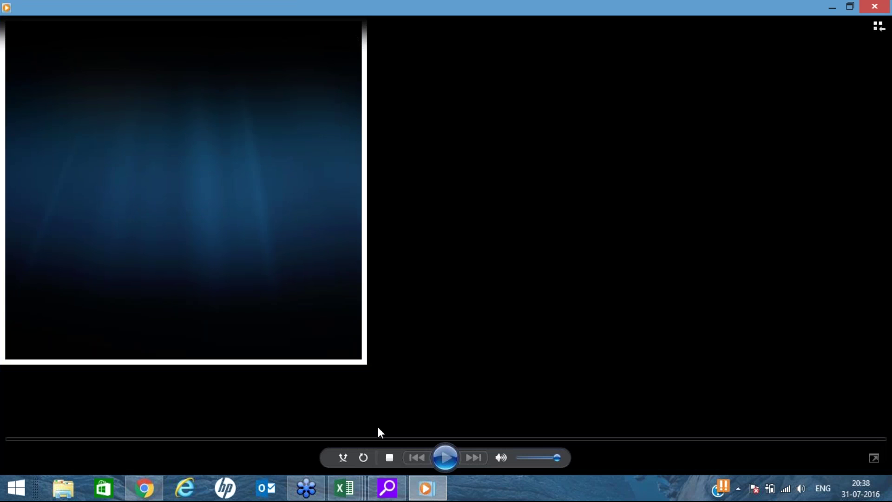
pyautogui.click(448, 459)
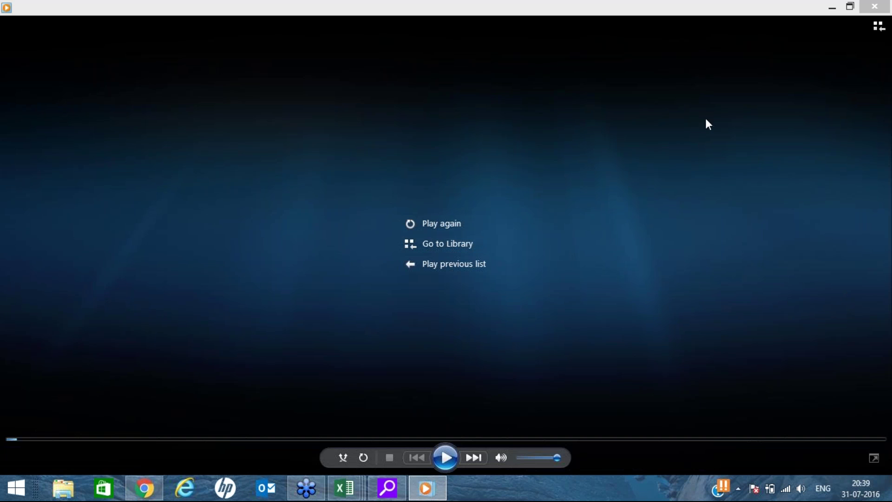
pyautogui.doubleClick(641, 12)
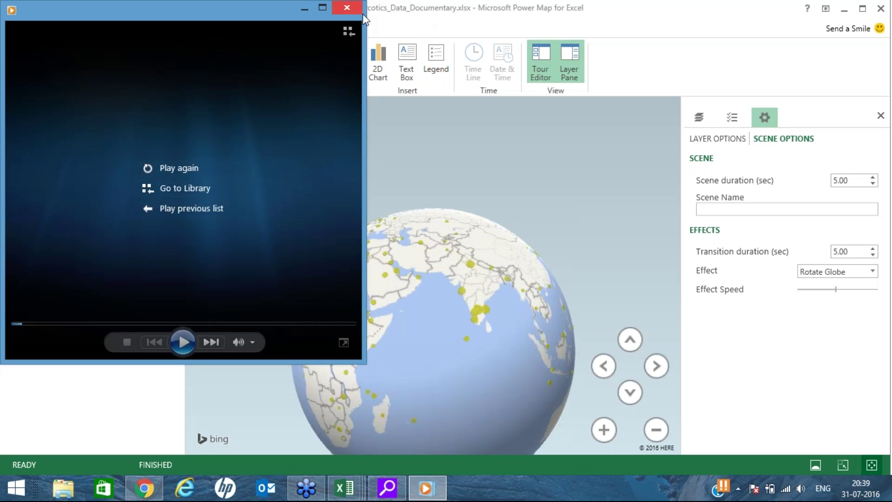
# Close the media player, and close the Power Map window to return to the workbook
pyautogui.click(348, 7)
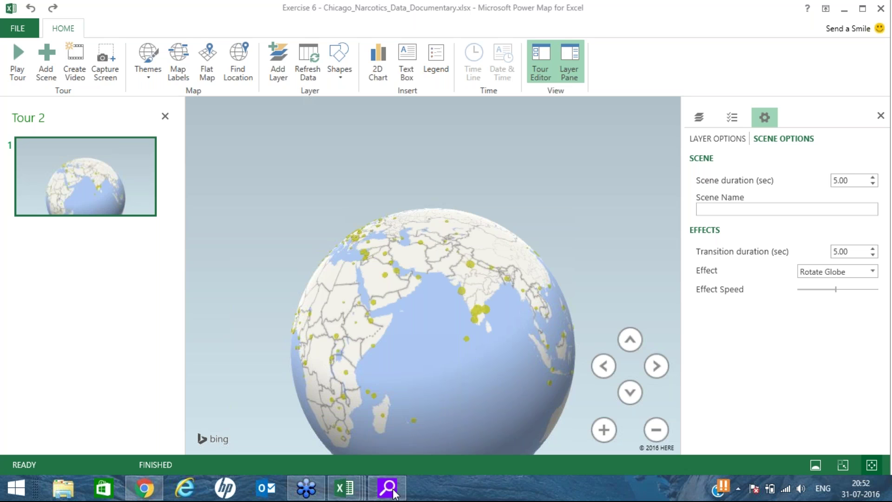
pyautogui.rightClick(356, 490)
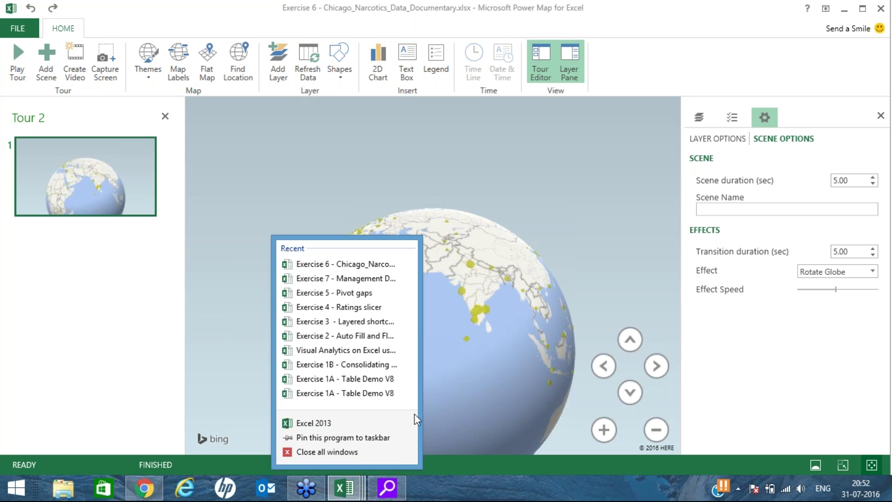
pyautogui.click(356, 485)
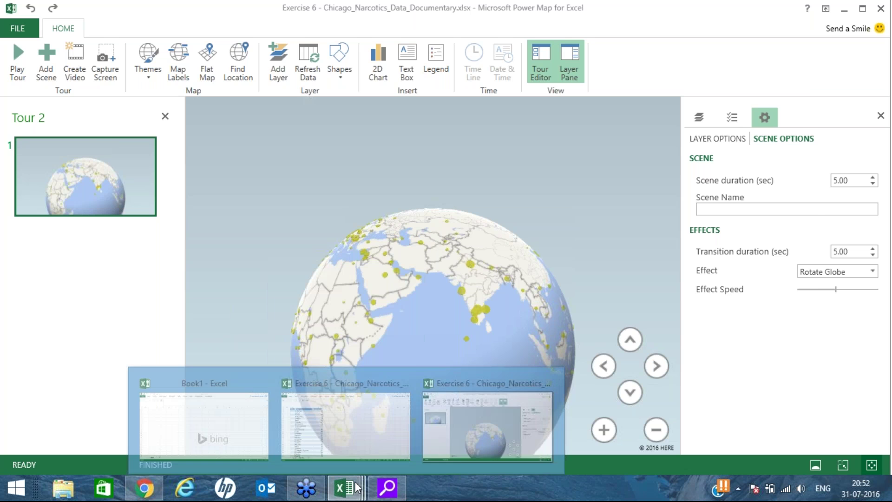
pyautogui.click(881, 7)
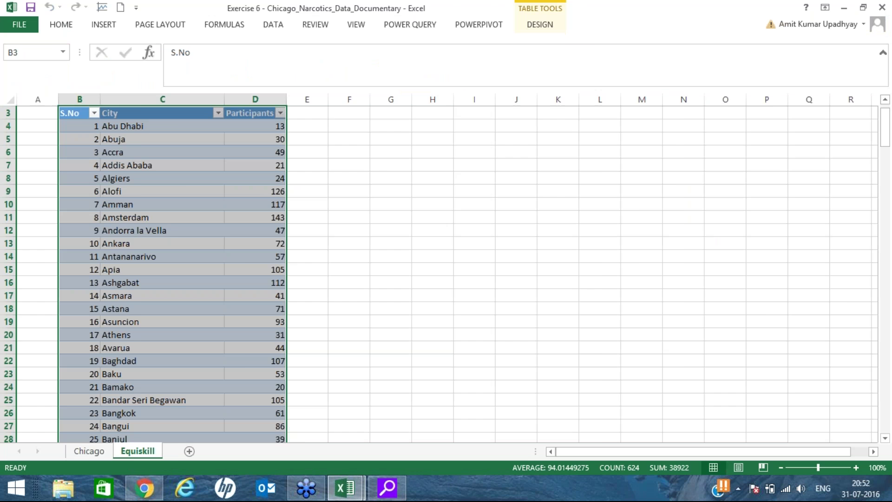
# View the Chicago sheet, and close the Exercise 6 - Chicago_Narcotics_Data_Documentary workbook without saving its changes
pyautogui.click(89, 451)
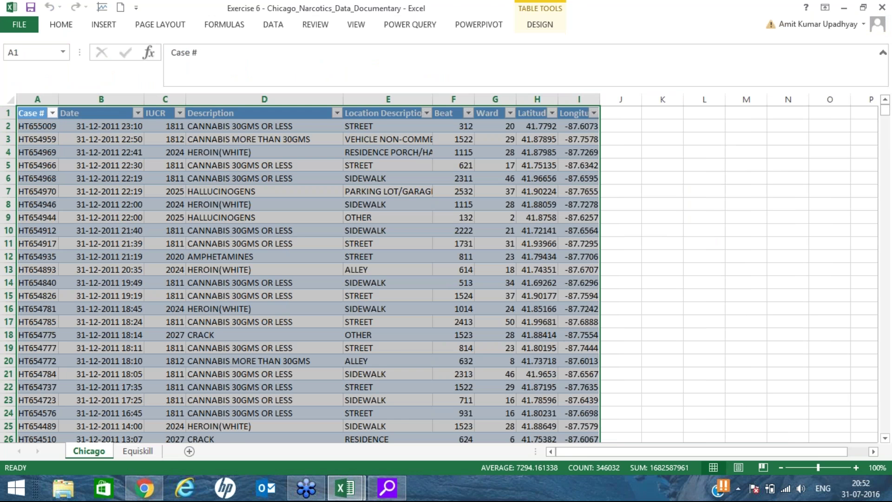
pyautogui.click(346, 488)
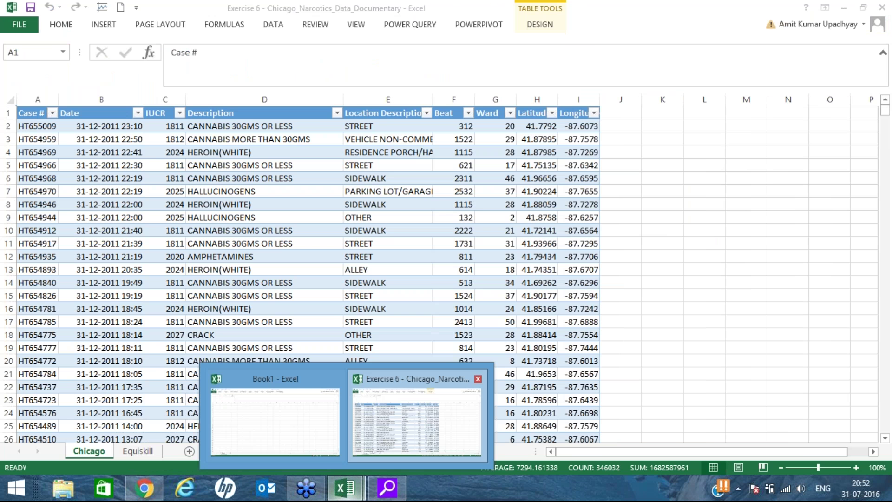
pyautogui.click(478, 379)
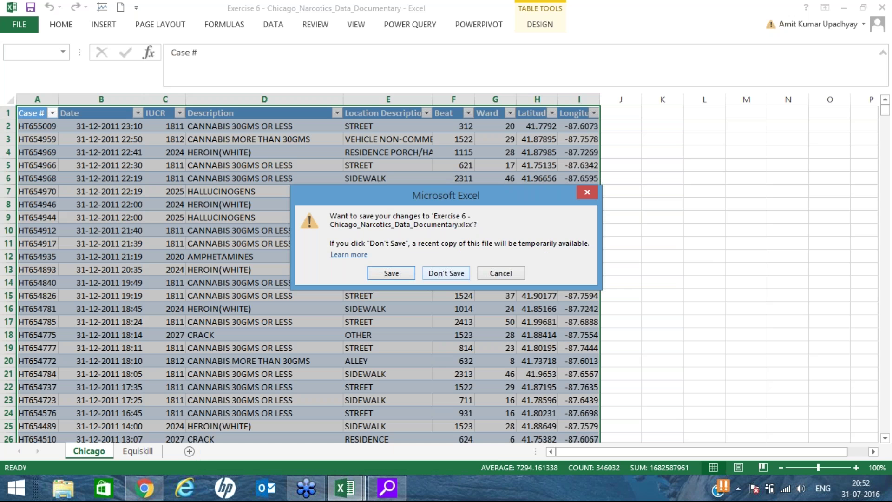
pyautogui.click(446, 273)
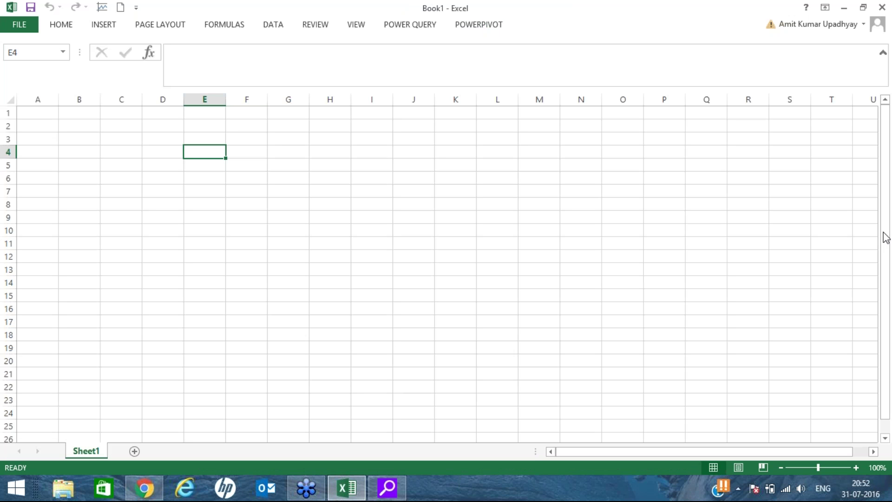
# Circle POWERPIVOT with the red annotation pen, write 2010, 13, 16 beside it, and erase the drawings
pyautogui.click(790, 273)
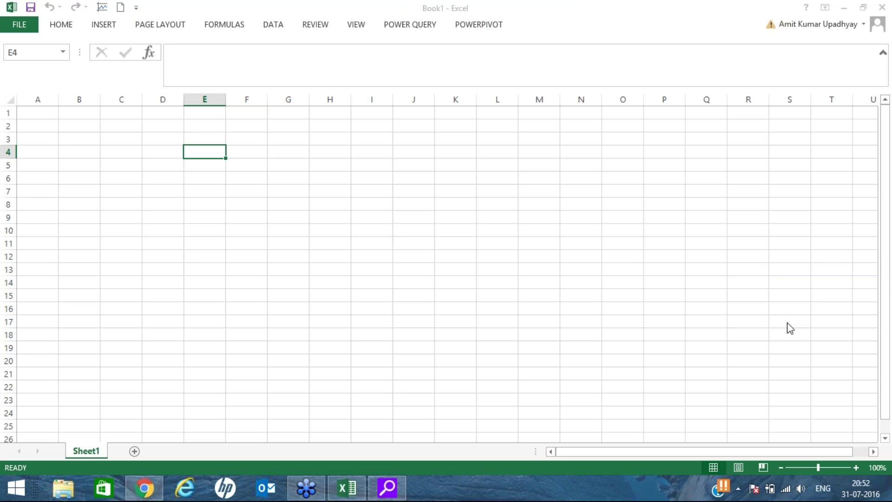
pyautogui.click(792, 286)
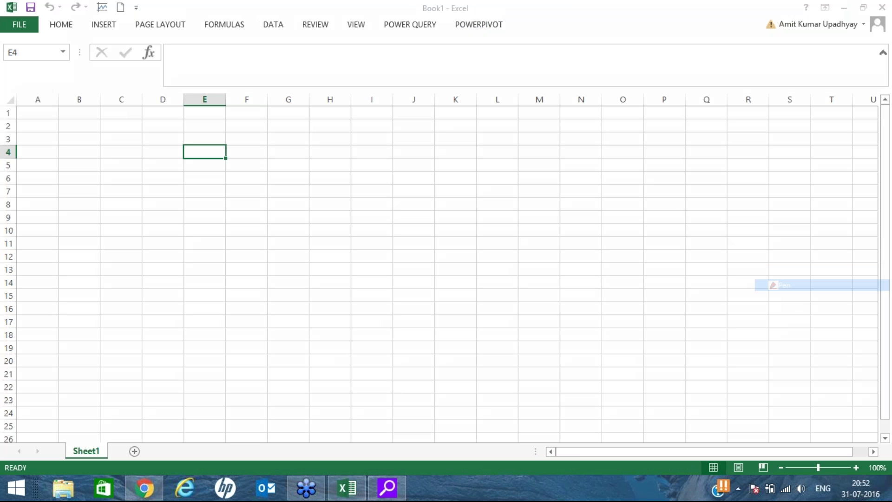
pyautogui.moveTo(497, 10)
pyautogui.mouseDown()
pyautogui.moveTo(505, 37)
pyautogui.moveTo(513, 19)
pyautogui.mouseUp()
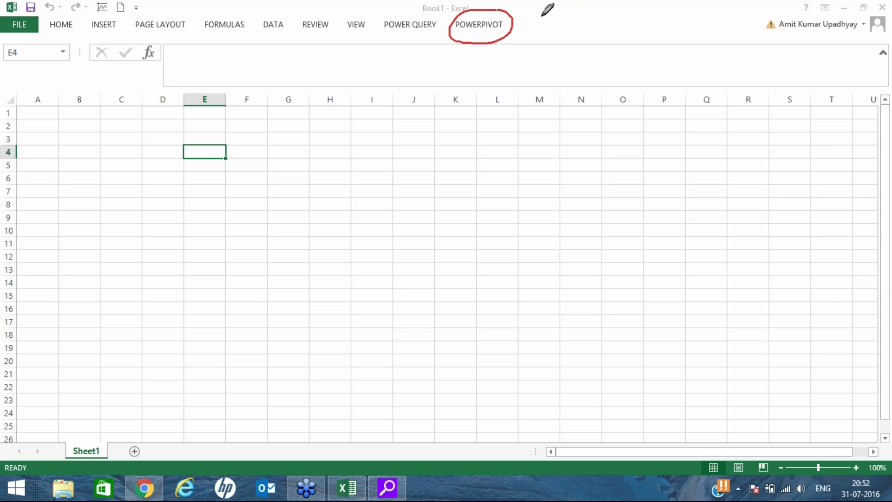
pyautogui.moveTo(533, 14)
pyautogui.mouseDown()
pyautogui.moveTo(552, 26)
pyautogui.moveTo(558, 11)
pyautogui.moveTo(564, 26)
pyautogui.moveTo(578, 24)
pyautogui.moveTo(576, 10)
pyautogui.moveTo(589, 27)
pyautogui.mouseUp()
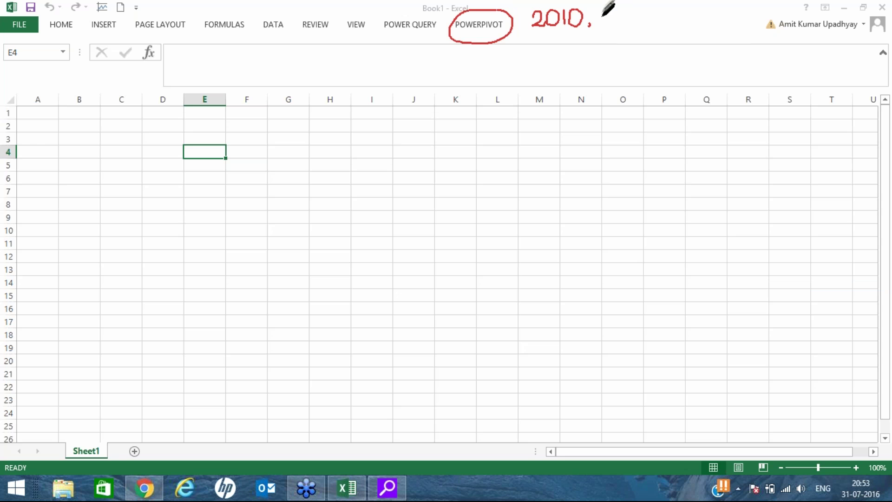
pyautogui.moveTo(601, 18)
pyautogui.mouseDown()
pyautogui.moveTo(616, 28)
pyautogui.moveTo(638, 19)
pyautogui.moveTo(606, 39)
pyautogui.mouseUp()
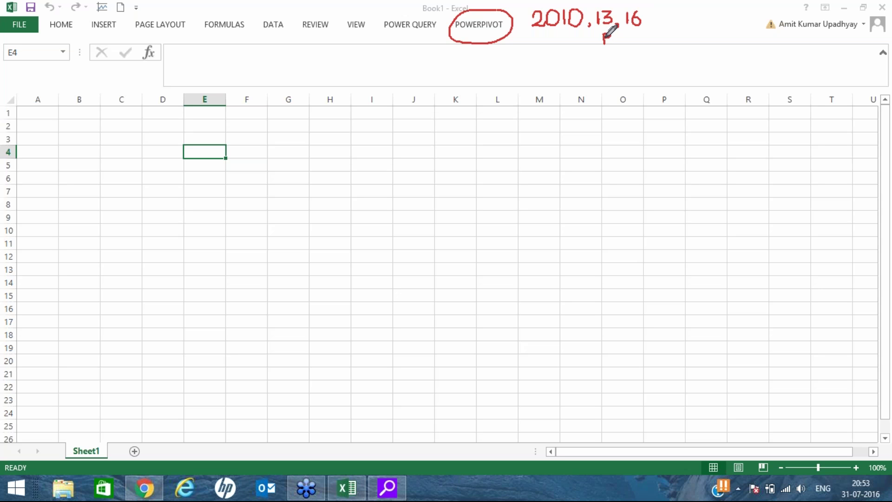
pyautogui.moveTo(631, 36); pyautogui.dragTo(634, 40)
pyautogui.rightClick(785, 337)
pyautogui.click(790, 339)
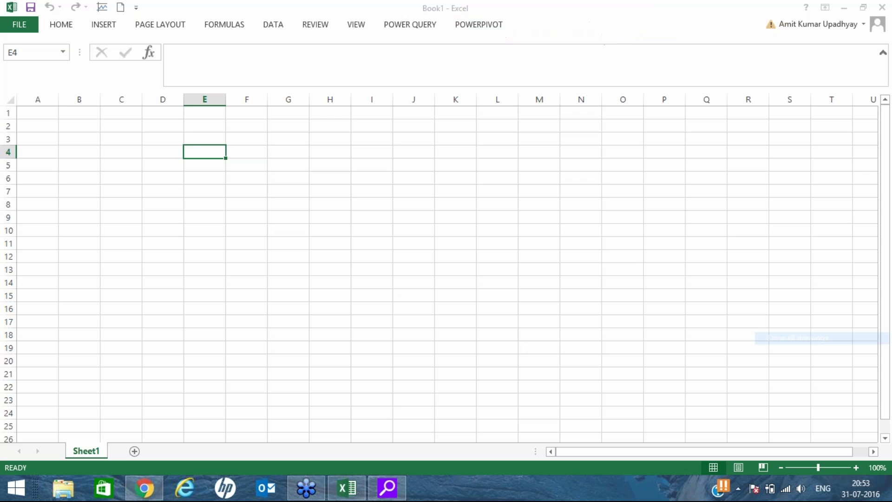
pyautogui.rightClick(808, 285)
pyautogui.click(790, 273)
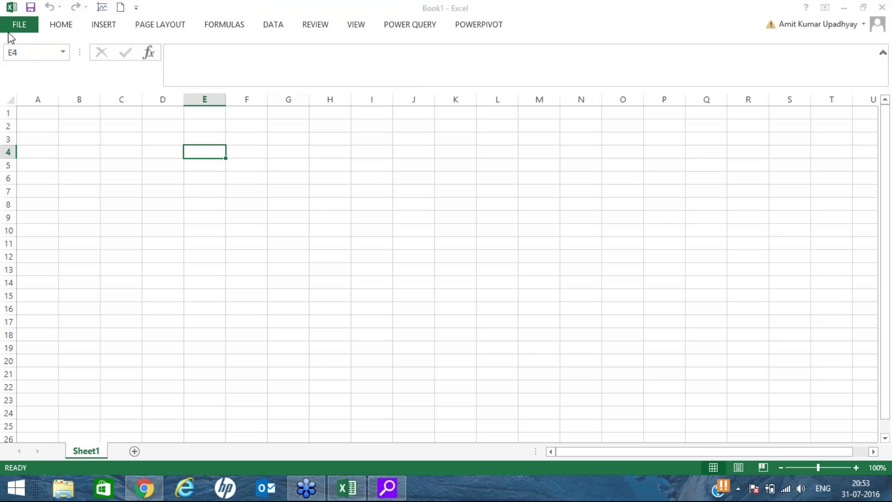
# Open the recent workbook Exercise 7 - Management Dasboarding, and fit the Sales Amount column to its contents
pyautogui.click(23, 28)
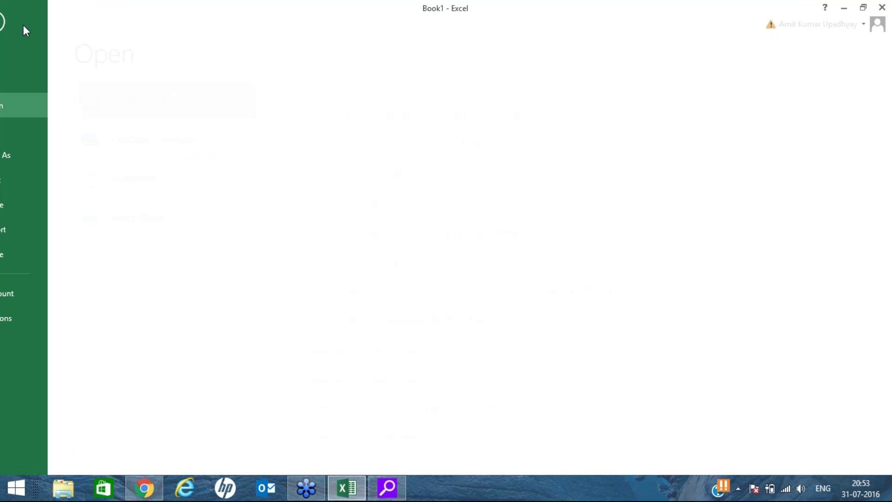
pyautogui.click(410, 146)
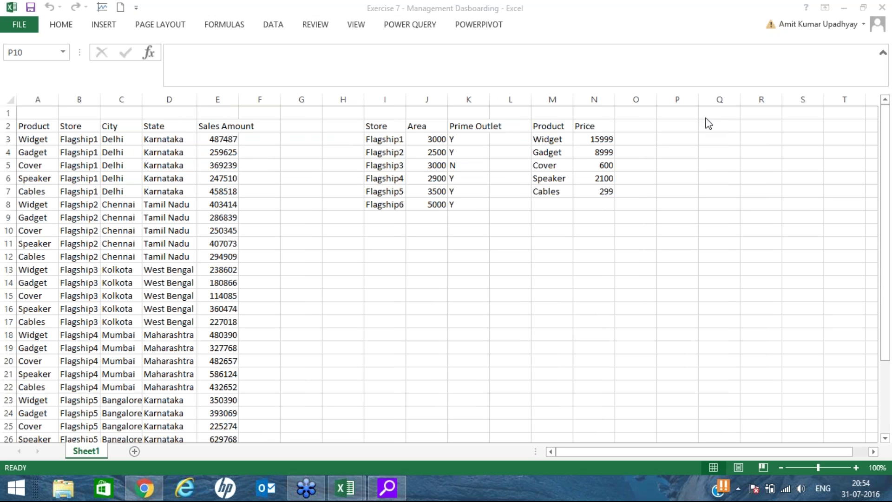
pyautogui.hotkey('alt', 'Tab')
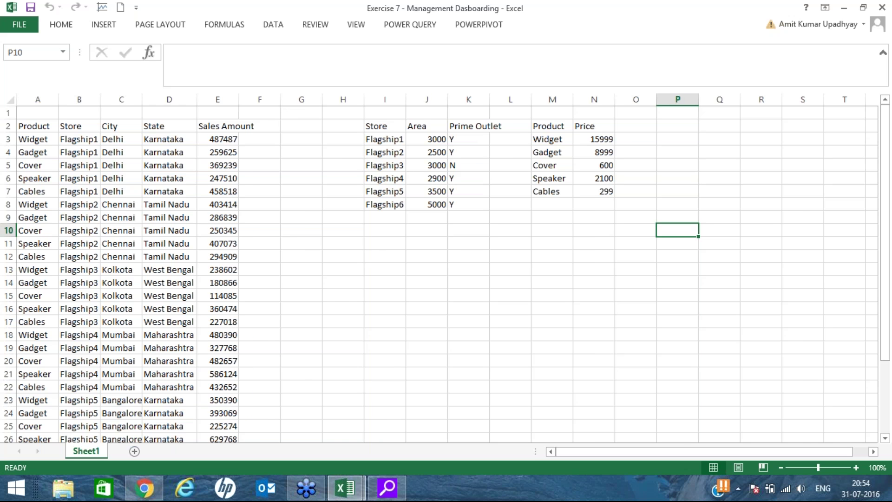
pyautogui.doubleClick(239, 99)
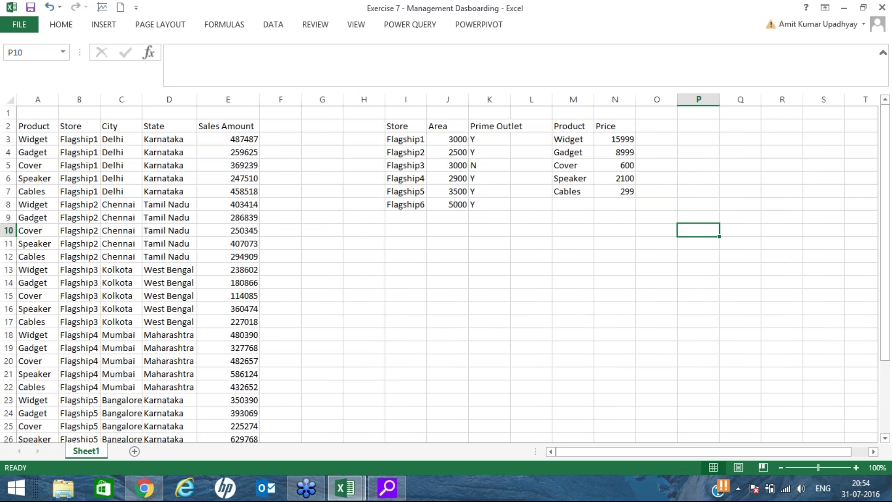
pyautogui.scroll(3, 440, 268)
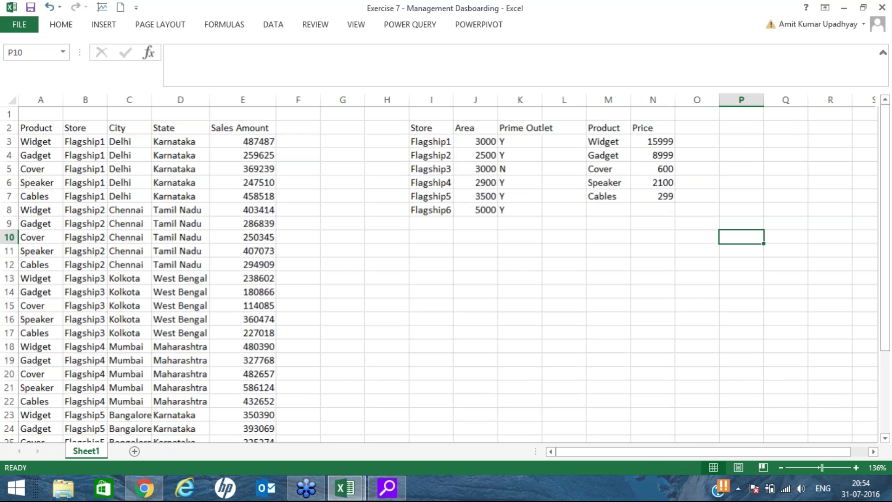
pyautogui.scroll(3, 217, 301)
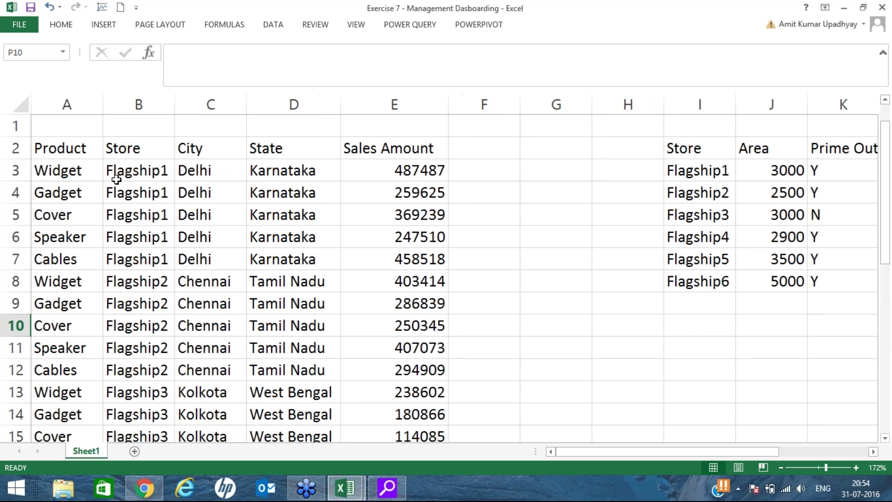
pyautogui.click(65, 148)
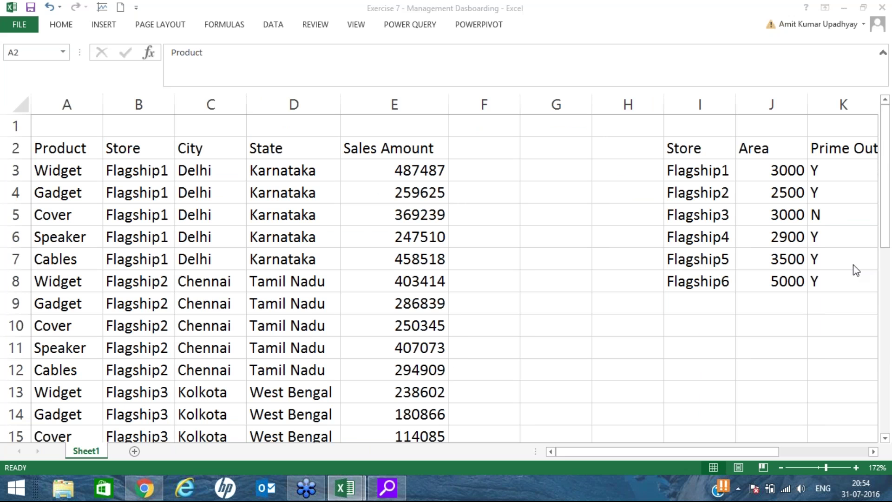
# Examine the sales table, the store area table and the product price table on Sheet1
pyautogui.click(791, 321)
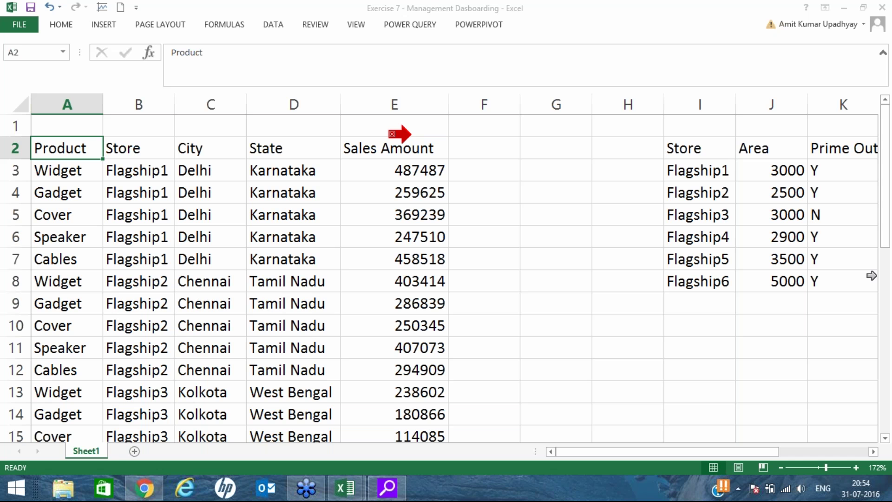
pyautogui.click(851, 338)
pyautogui.hscroll(4, 797, 447)
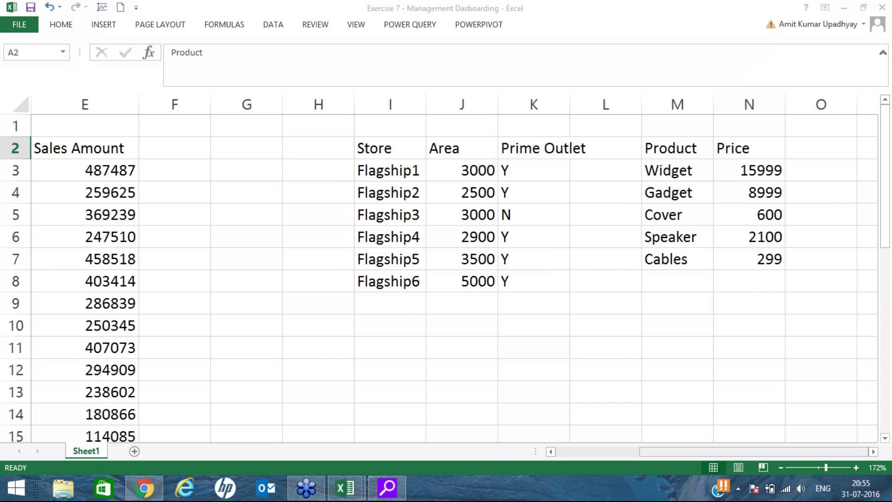
pyautogui.click(554, 453)
pyautogui.click(555, 452)
pyautogui.scroll(-1, 296, 194)
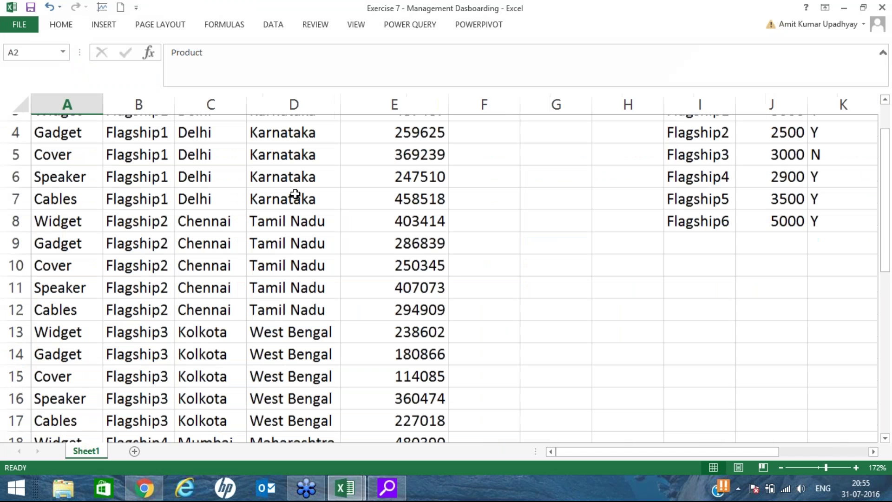
pyautogui.scroll(-6, 422, 195)
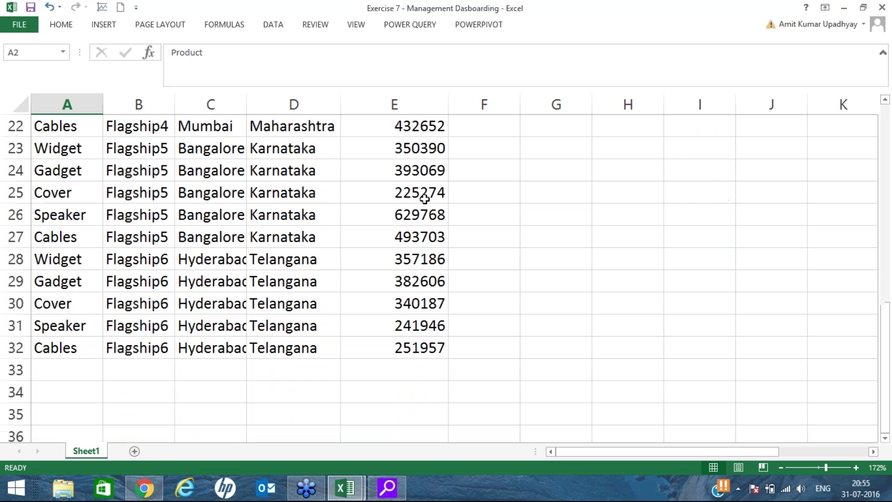
pyautogui.scroll(7, 422, 193)
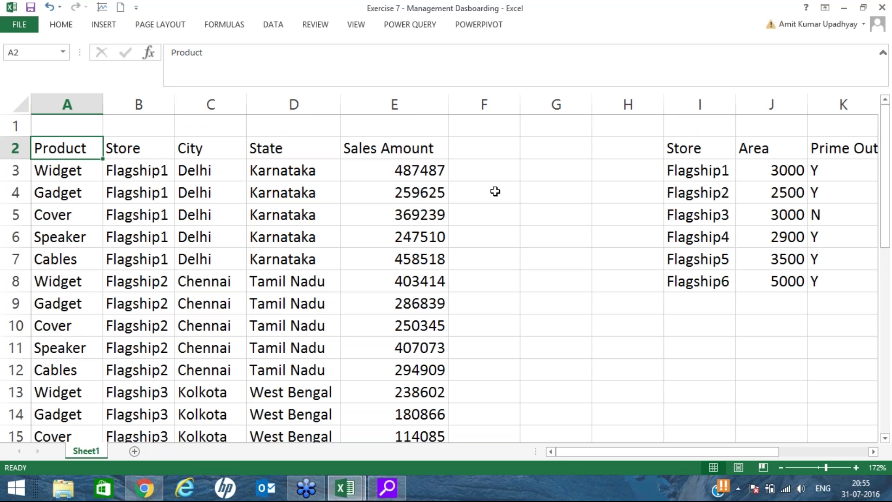
# Copy the Store, Area and Prime Outlet table from Sheet1 to cell C3 of a new sheet
pyautogui.click(689, 145)
pyautogui.moveTo(772, 186); pyautogui.dragTo(816, 279)
pyautogui.hotkey('ctrl', 'c')
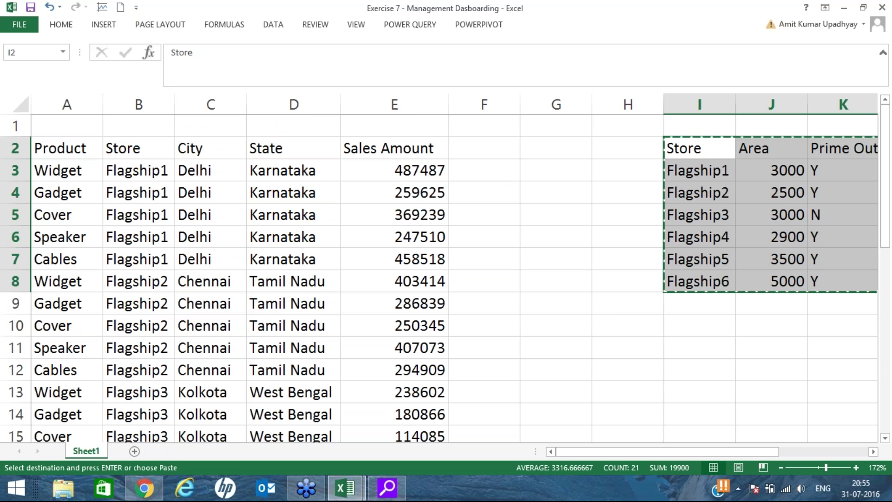
pyautogui.click(135, 451)
pyautogui.click(120, 140)
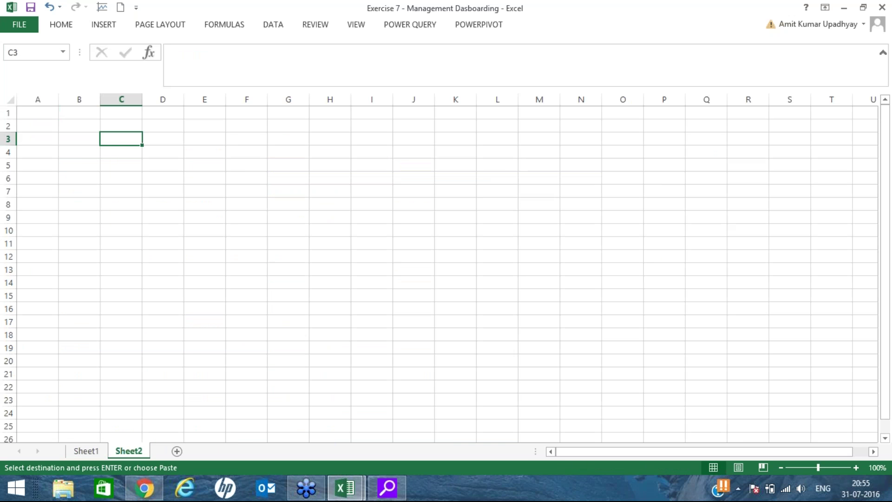
pyautogui.hotkey('ctrl', 'v')
pyautogui.hotkey('ctrl', 'w')
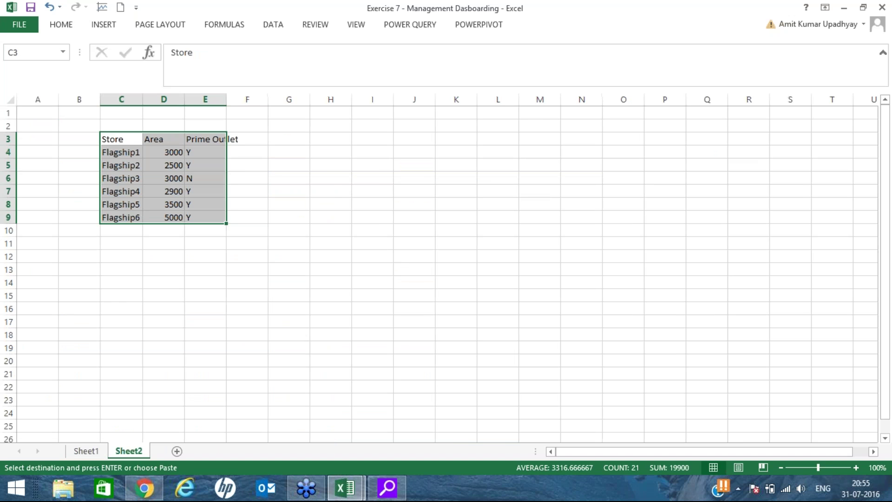
# Adjust the widths of the copied table's columns on Sheet2 so the Store, Area and Prime Outlet entries fit
pyautogui.doubleClick(185, 99)
pyautogui.doubleClick(209, 100)
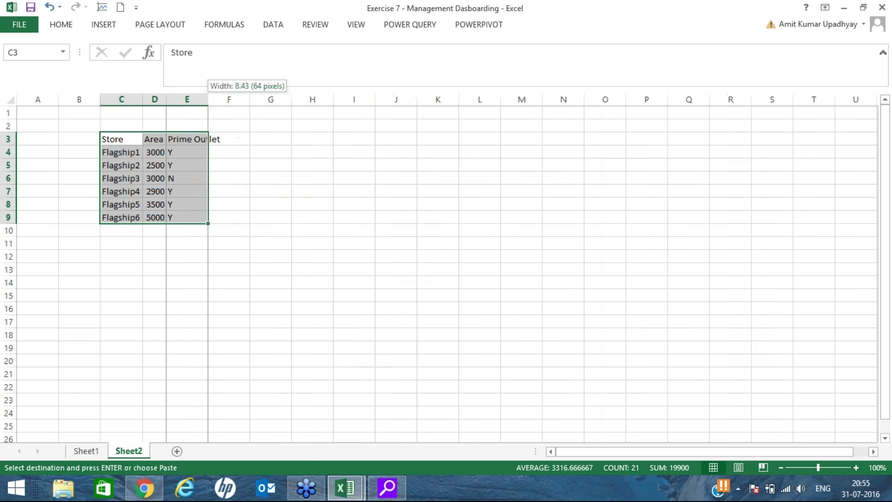
pyautogui.moveTo(142, 99); pyautogui.dragTo(203, 99)
pyautogui.moveTo(261, 100); pyautogui.dragTo(285, 100)
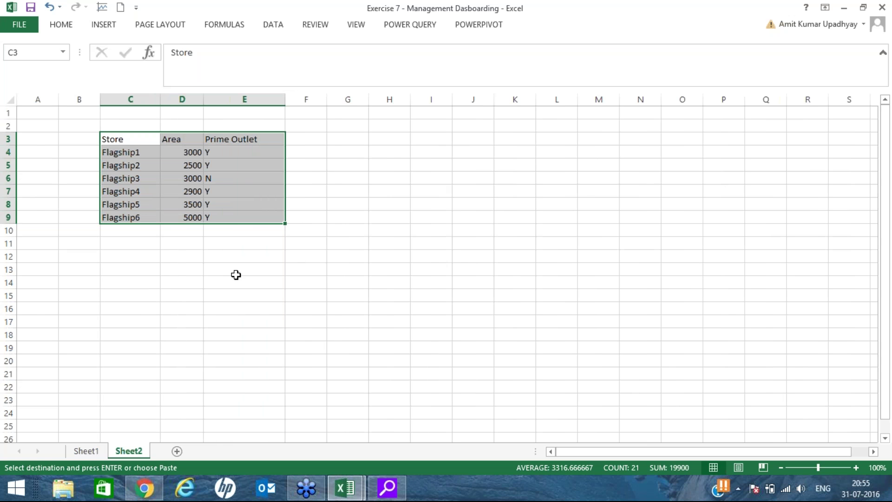
pyautogui.hotkey('ctrl', 'pageup')
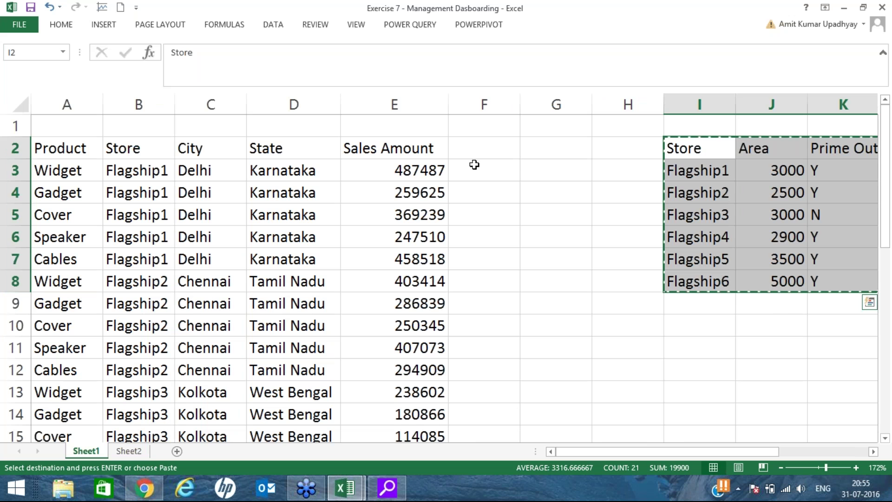
pyautogui.click(474, 165)
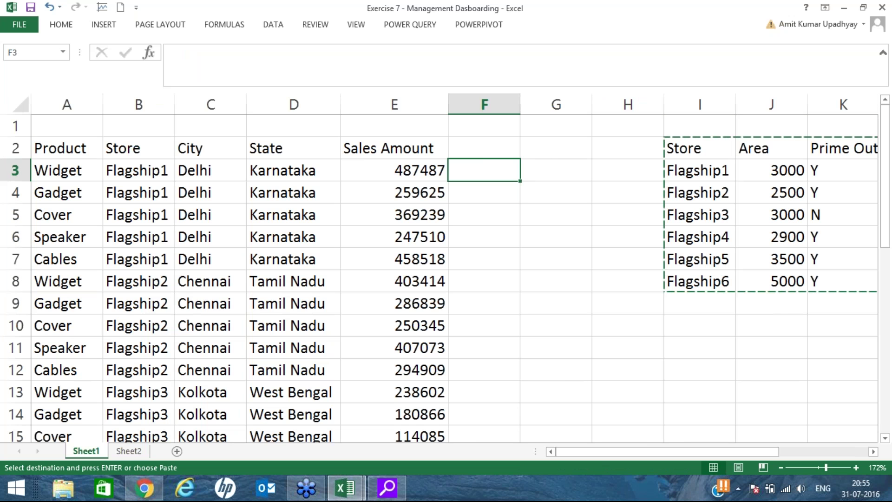
pyautogui.write('=v')
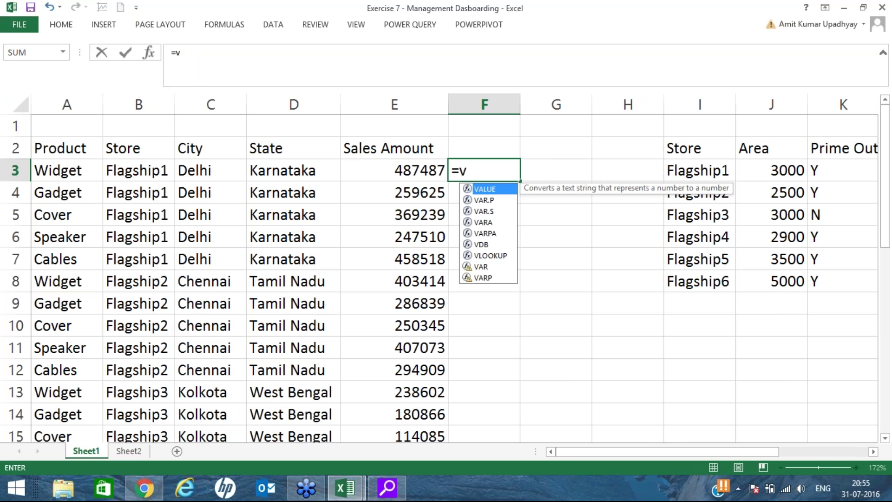
pyautogui.doubleClick(483, 256)
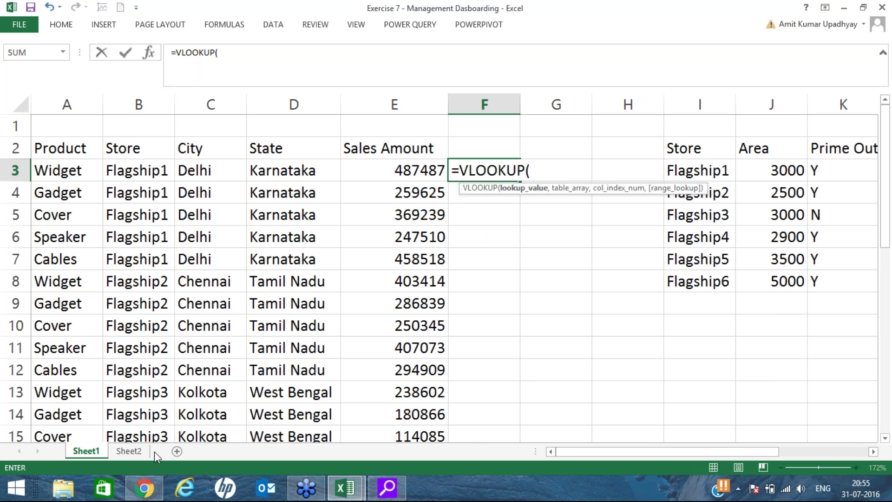
pyautogui.press('BackSpace')
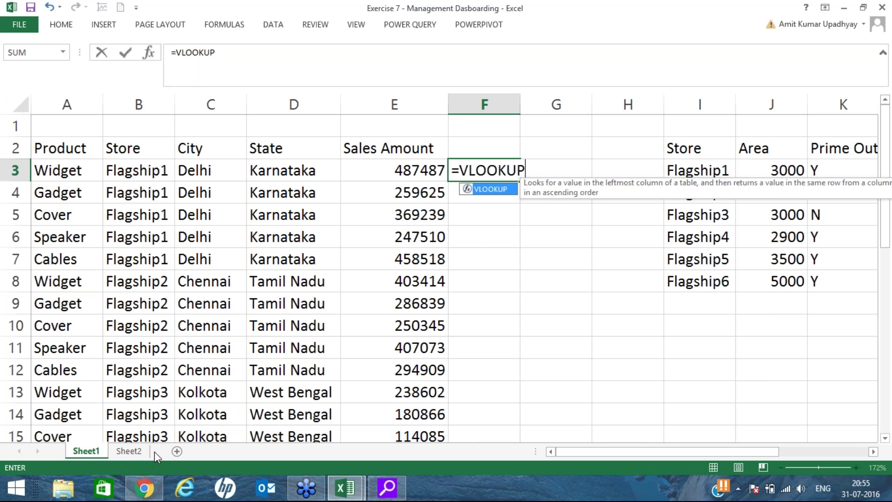
pyautogui.press('BackSpace')
pyautogui.press('BackSpace')
pyautogui.press('BackSpace')
pyautogui.press('BackSpace')
pyautogui.press('BackSpace')
pyautogui.press('BackSpace')
pyautogui.press('BackSpace')
pyautogui.press('BackSpace')
pyautogui.click(627, 236)
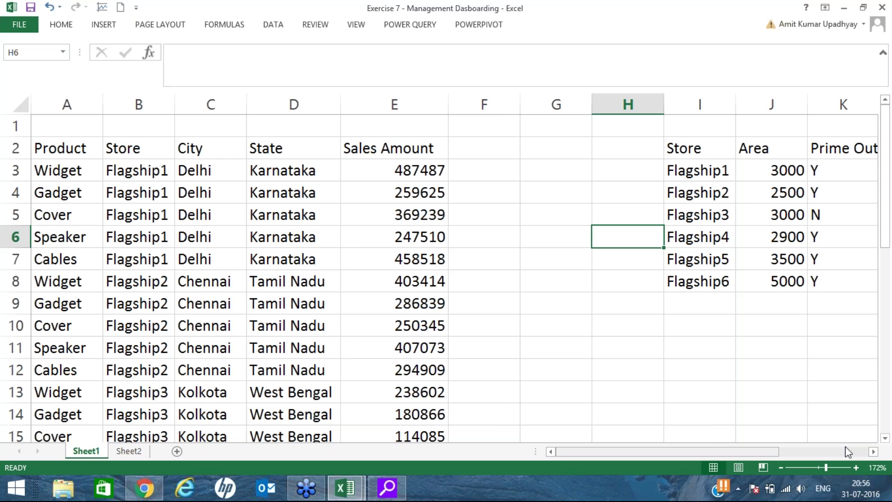
# Examine the sales and store tables on Sheet1, the empty columns F and G between them, and the available PowerPivot commands
pyautogui.hscroll(4, 846, 446)
pyautogui.hscroll(-4, 561, 445)
pyautogui.click(464, 171)
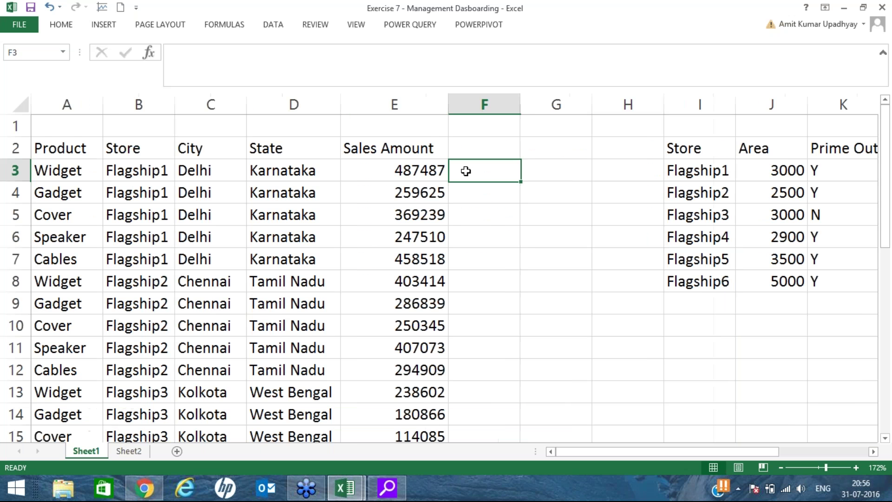
pyautogui.moveTo(470, 171); pyautogui.dragTo(474, 375)
pyautogui.moveTo(544, 166); pyautogui.dragTo(546, 191)
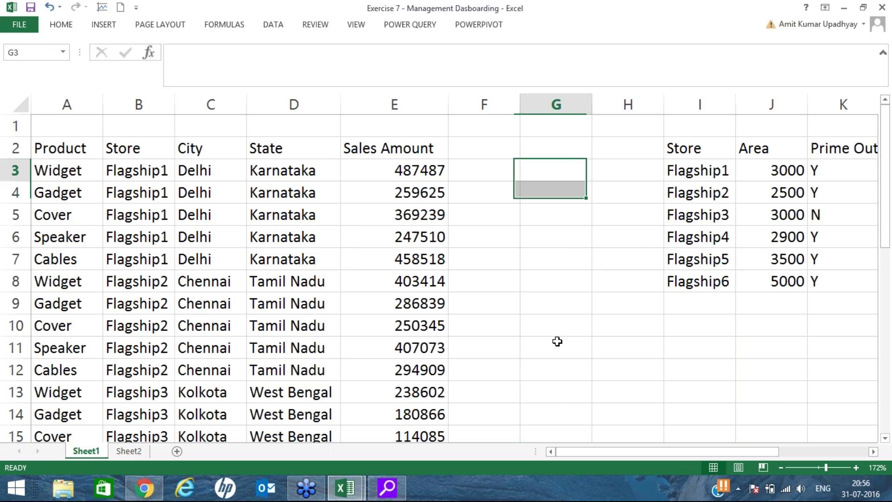
pyautogui.moveTo(557, 341); pyautogui.dragTo(557, 341)
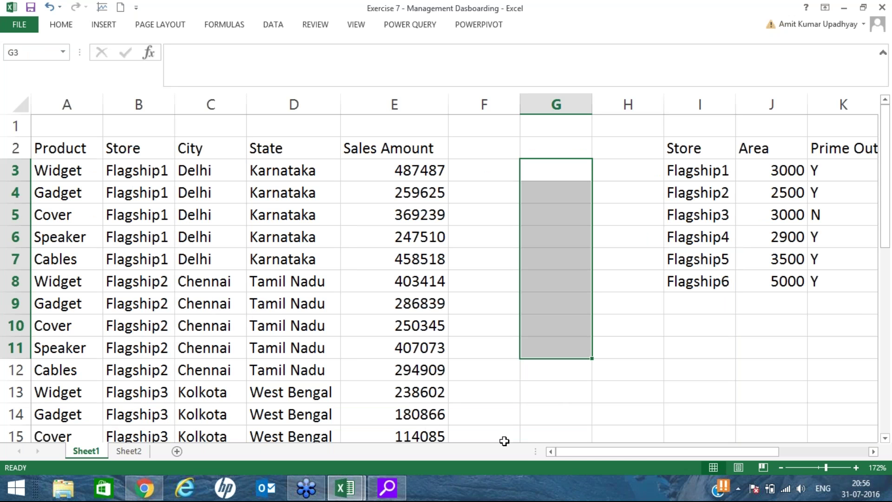
pyautogui.click(88, 151)
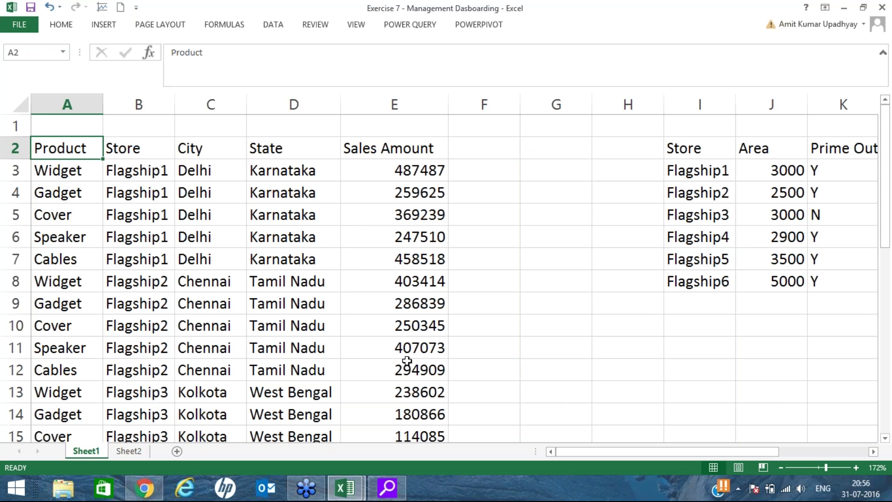
pyautogui.click(127, 451)
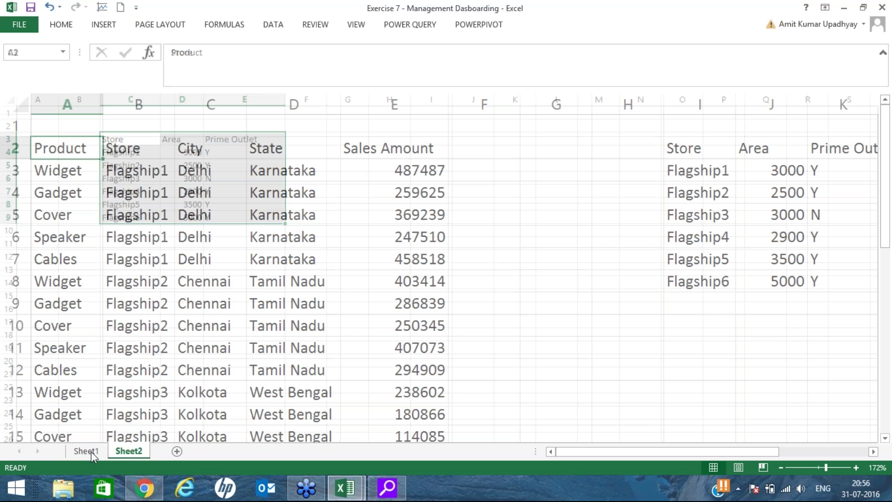
pyautogui.click(91, 452)
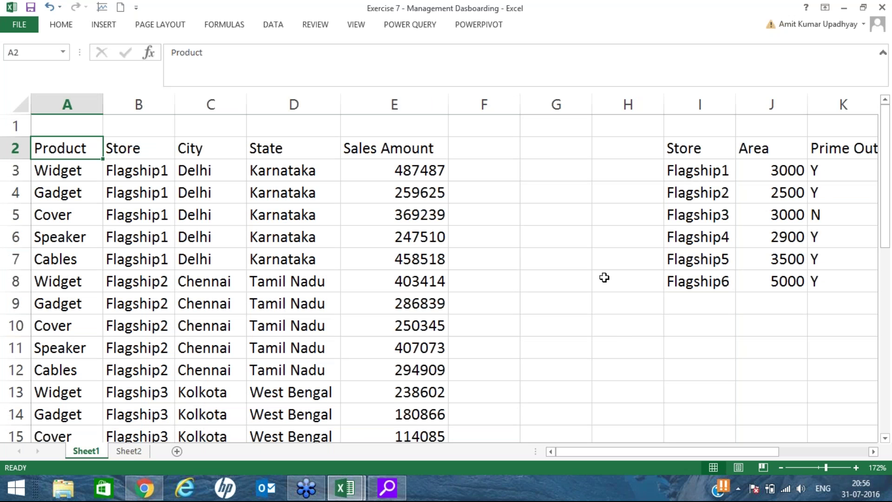
pyautogui.click(481, 24)
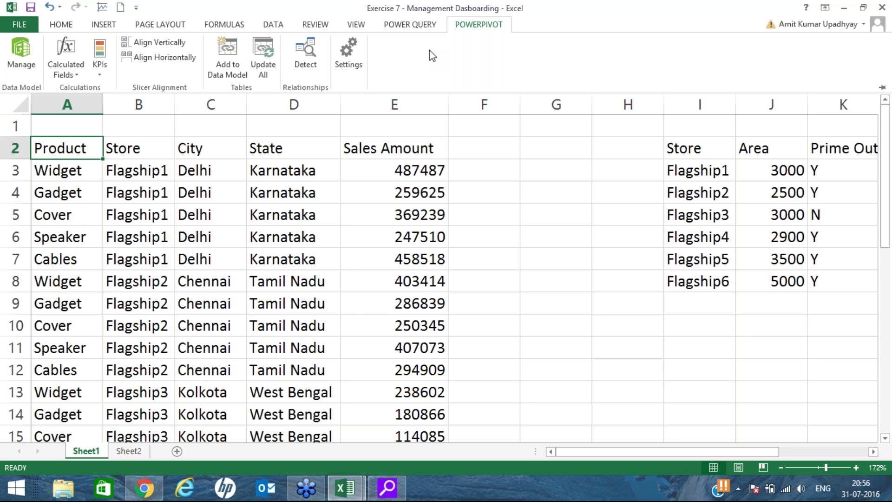
pyautogui.click(309, 334)
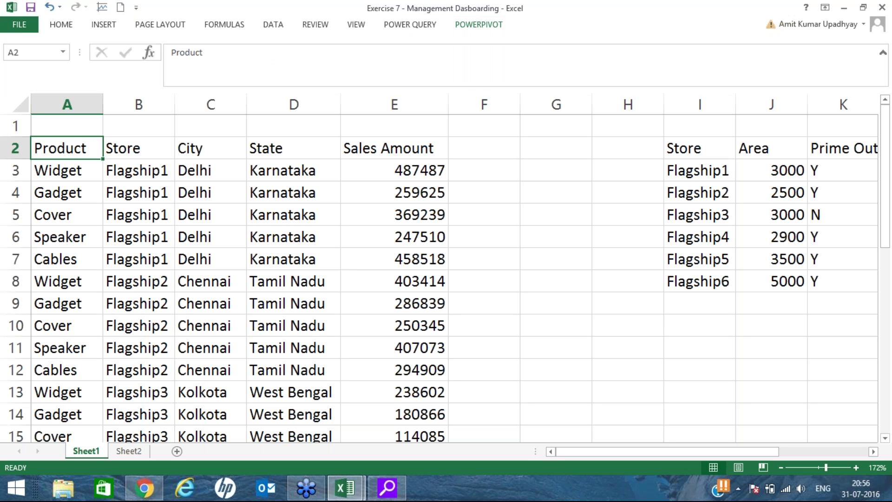
# Convert the sales data range A2:E32 on Sheet1 into an Excel table with headers
pyautogui.click(227, 258)
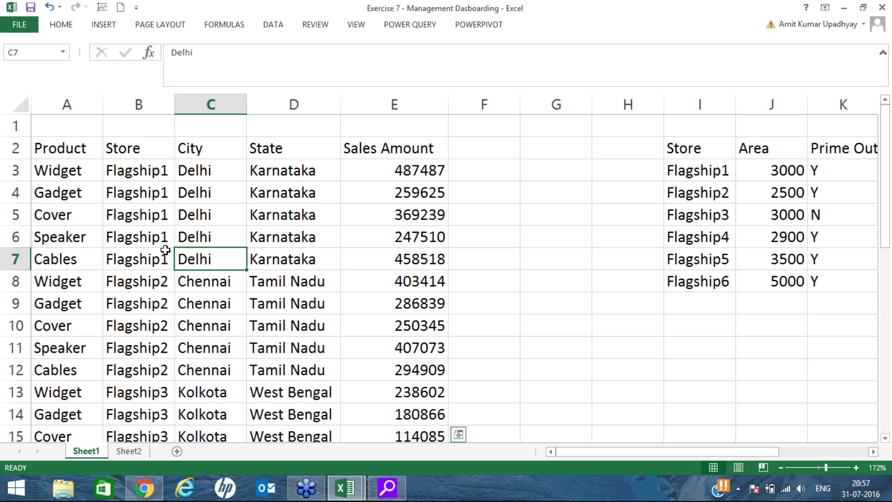
pyautogui.hotkey('ctrl', 'a')
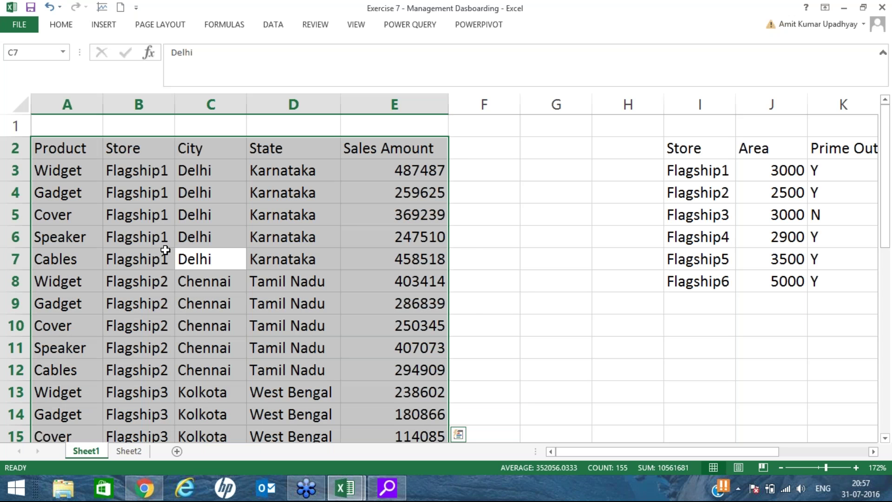
pyautogui.hotkey('ctrl', 't')
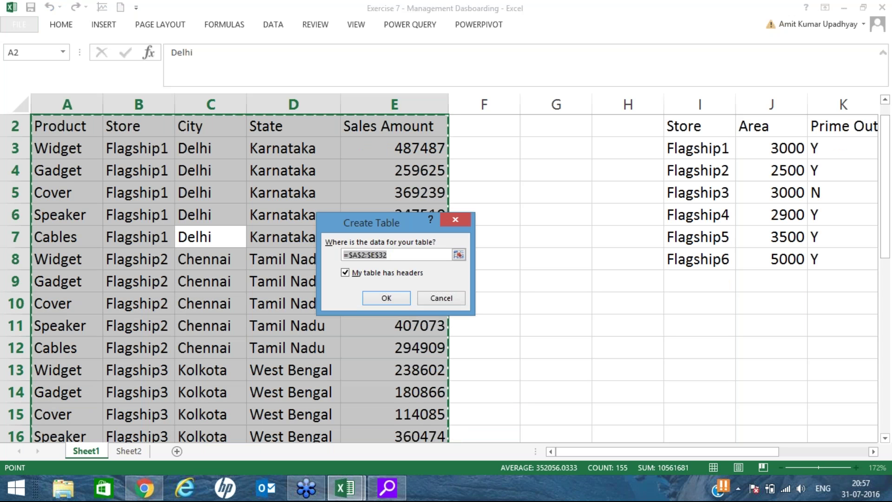
pyautogui.press('Return')
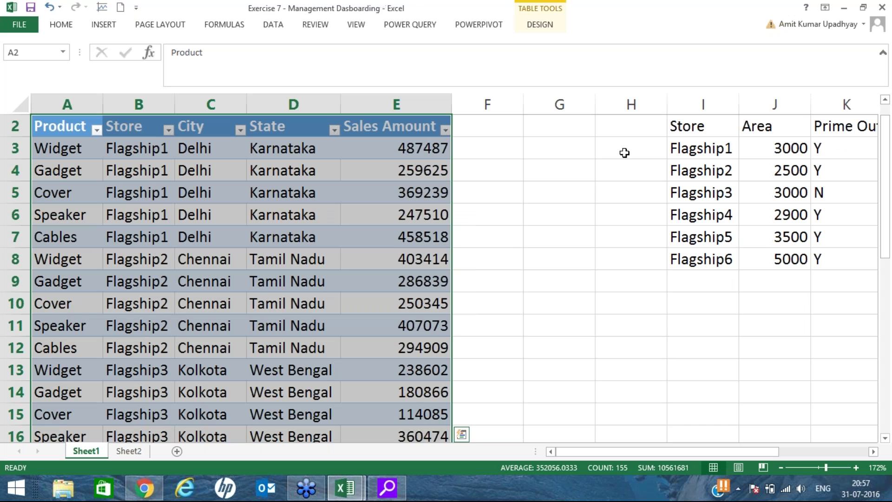
# Convert the Store, Area and Prime Outlet range I2:K8 into an Excel table with headers
pyautogui.click(715, 198)
pyautogui.hotkey('ctrl', 'a')
pyautogui.hotkey('ctrl', 't')
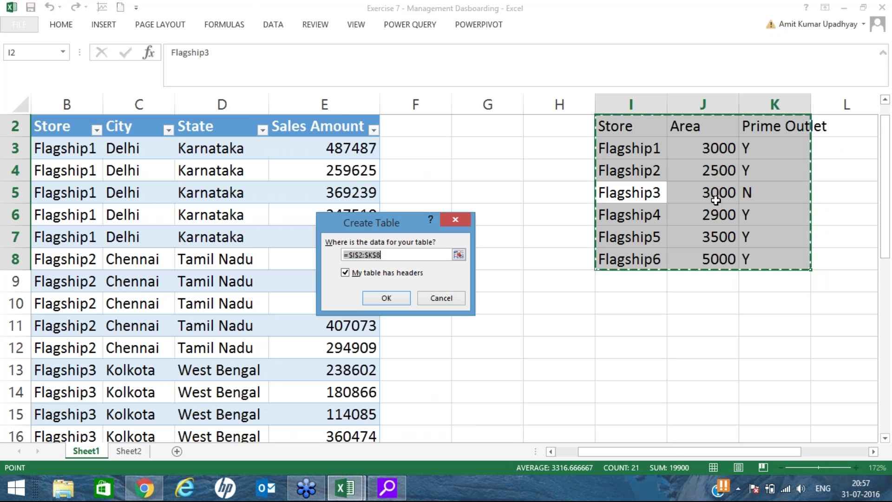
pyautogui.press('Return')
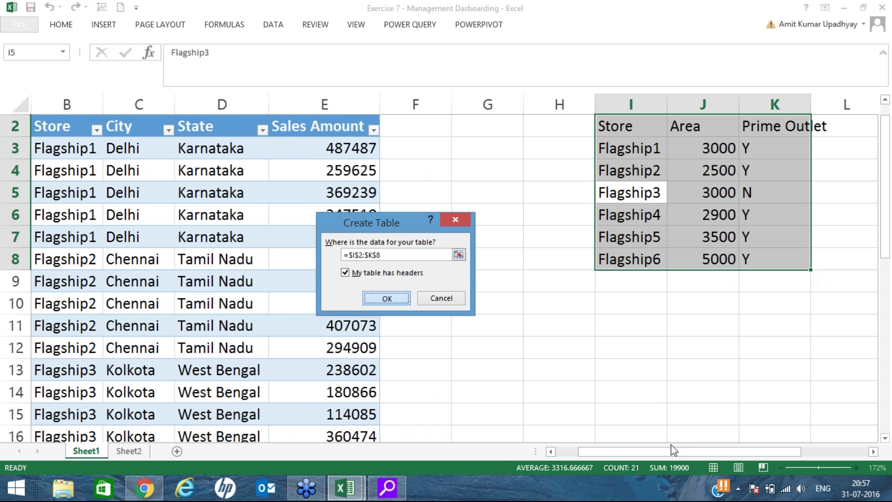
# Convert the Product and Price range M2:N7 into an Excel table with headers
pyautogui.hscroll(3, 839, 443)
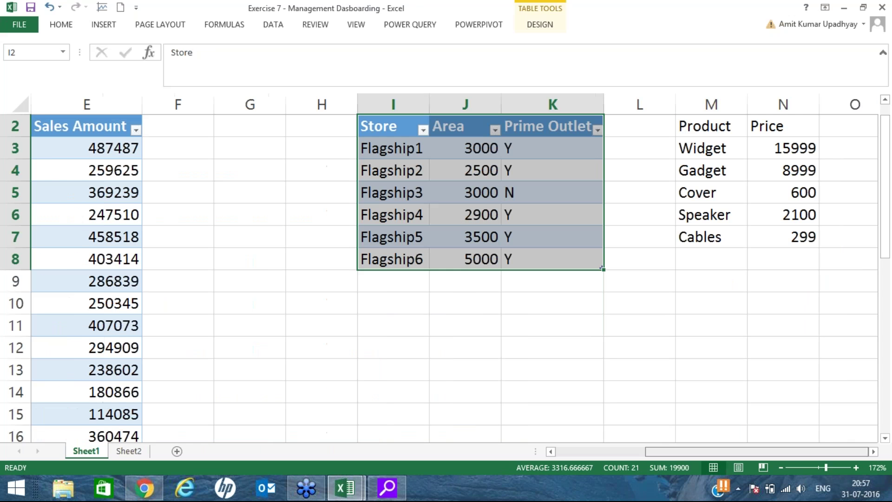
pyautogui.click(711, 147)
pyautogui.hotkey('ctrl', 'a')
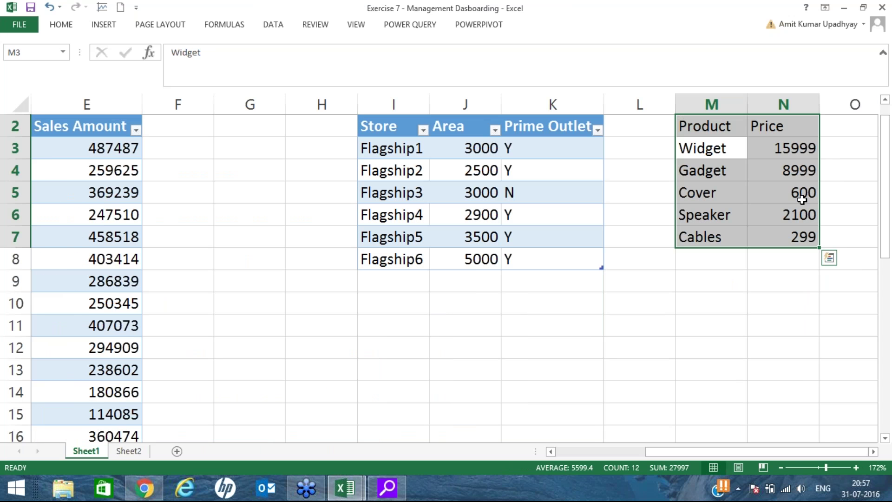
pyautogui.hotkey('ctrl', 't')
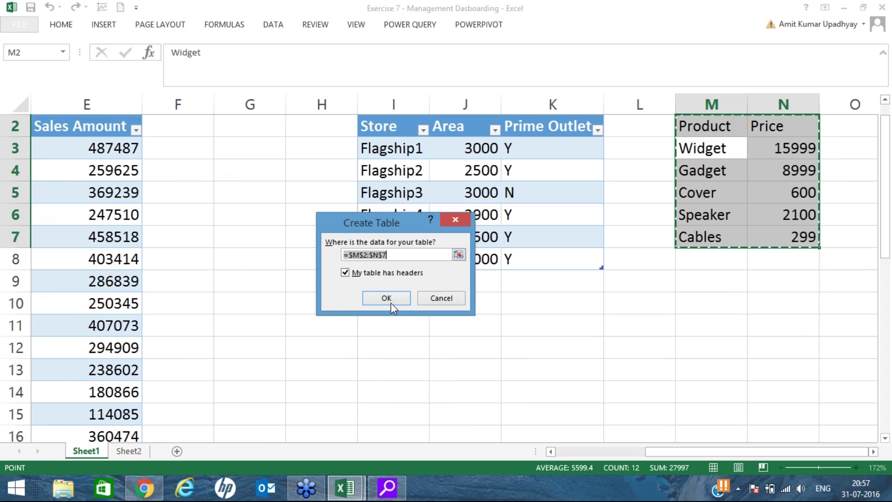
pyautogui.press('Return')
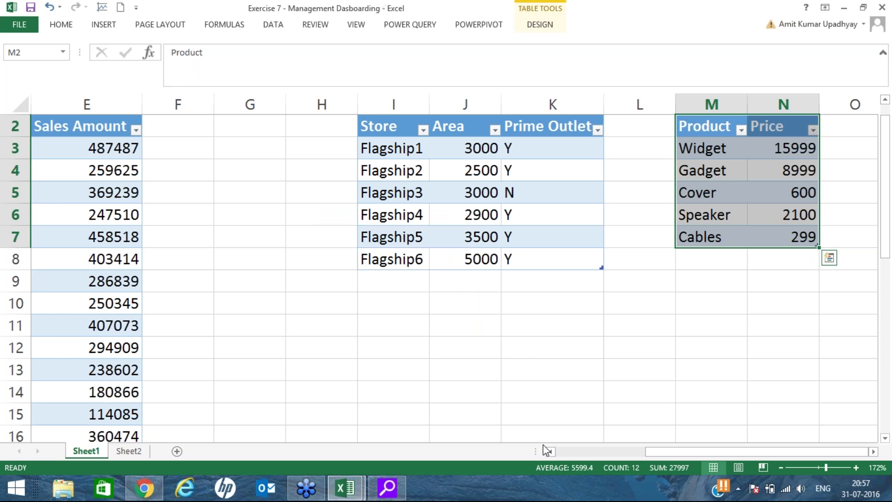
# Run Error Checking on Sheet1 and dismiss its message
pyautogui.hscroll(-4, 547, 450)
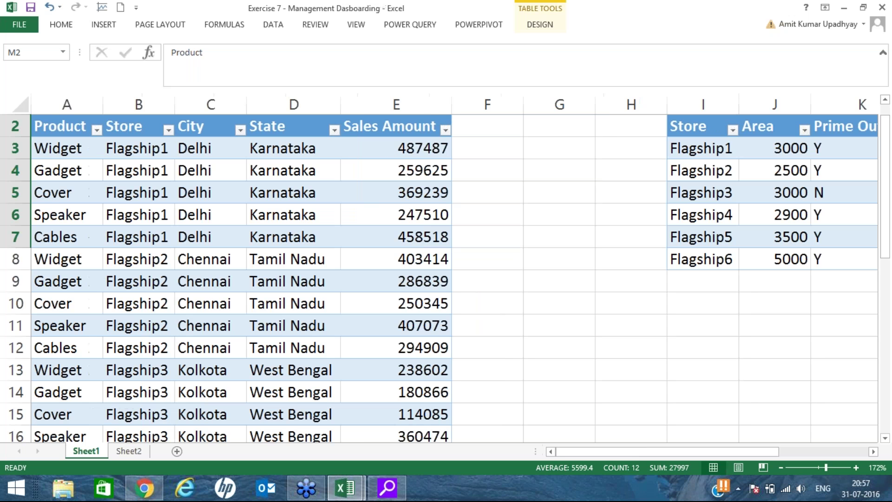
pyautogui.scroll(-1, 584, 315)
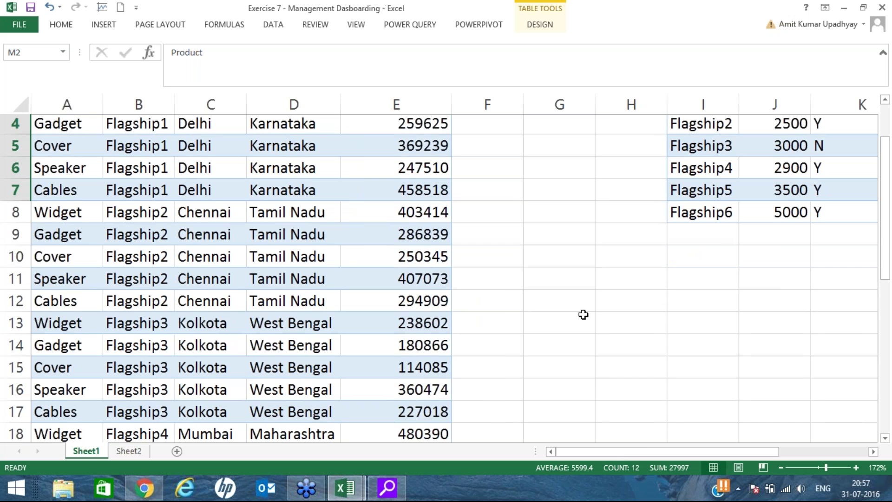
pyautogui.scroll(1, 584, 314)
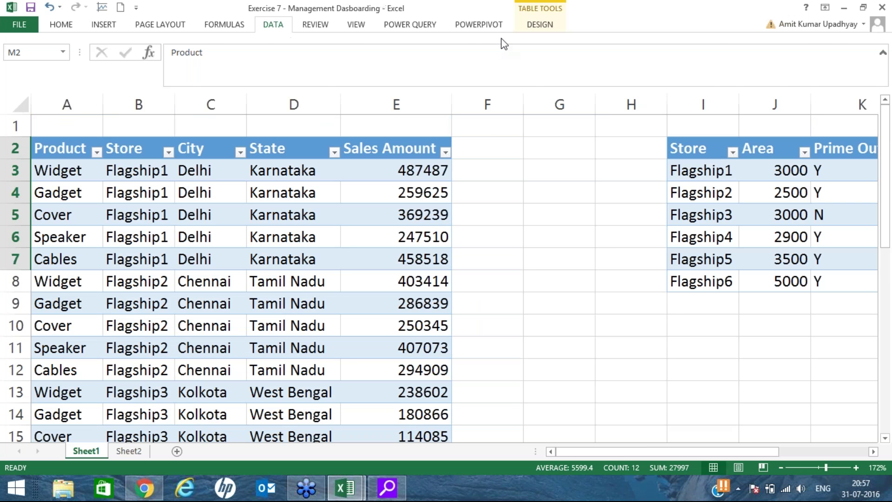
pyautogui.click(274, 24)
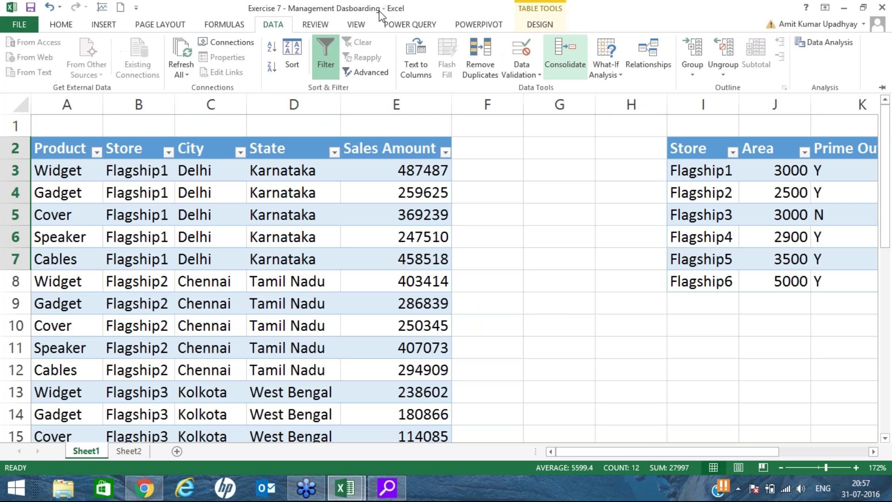
pyautogui.click(233, 25)
pyautogui.click(636, 57)
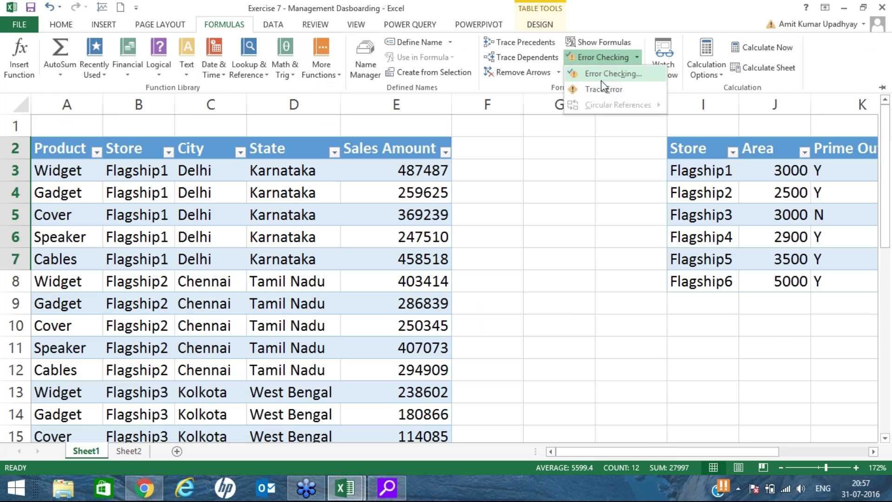
pyautogui.click(600, 74)
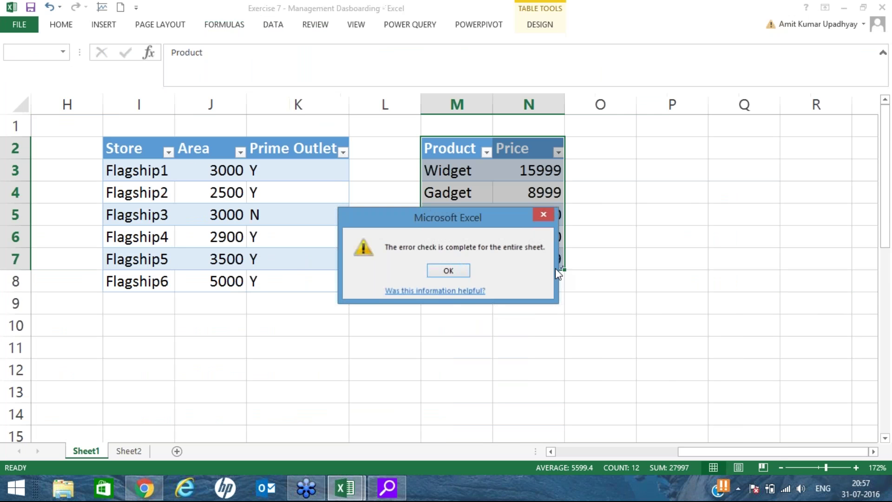
pyautogui.press('Return')
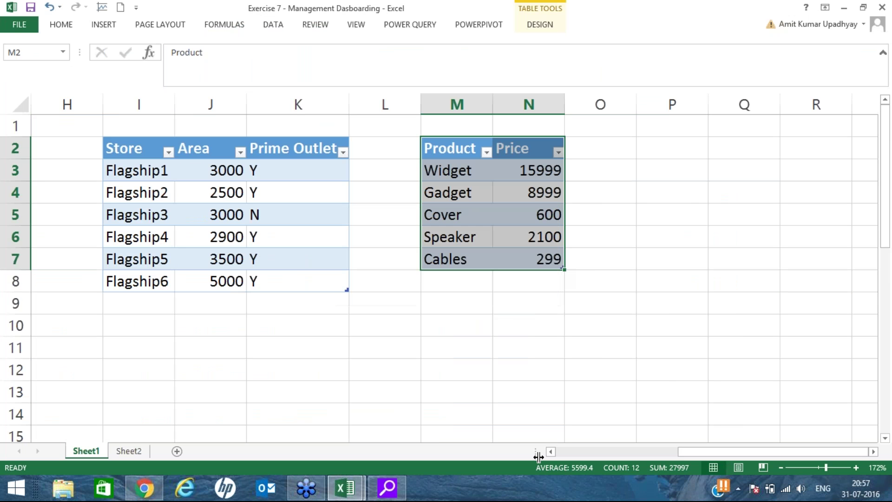
pyautogui.click(571, 454)
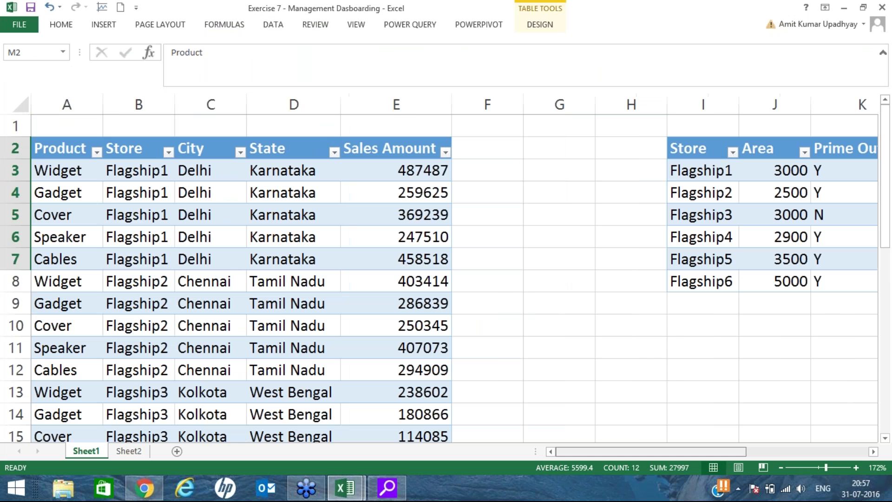
pyautogui.scroll(-5, 396, 287)
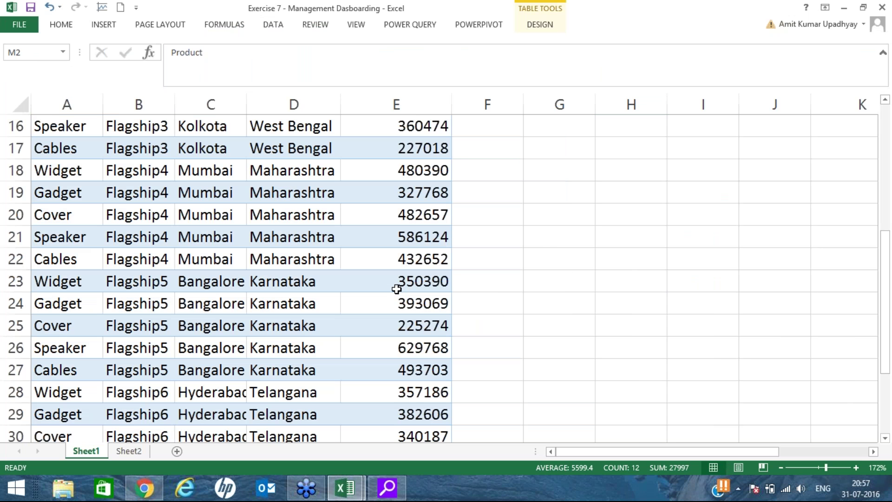
pyautogui.scroll(-2, 397, 290)
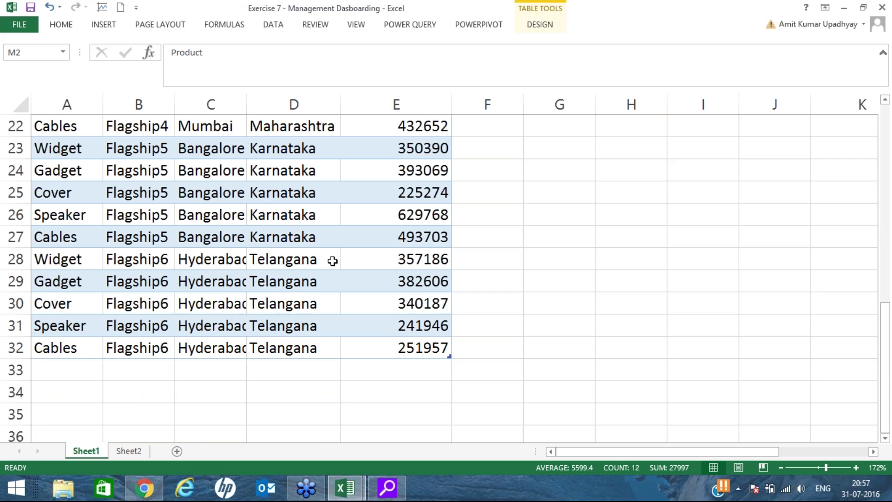
pyautogui.scroll(7, 288, 191)
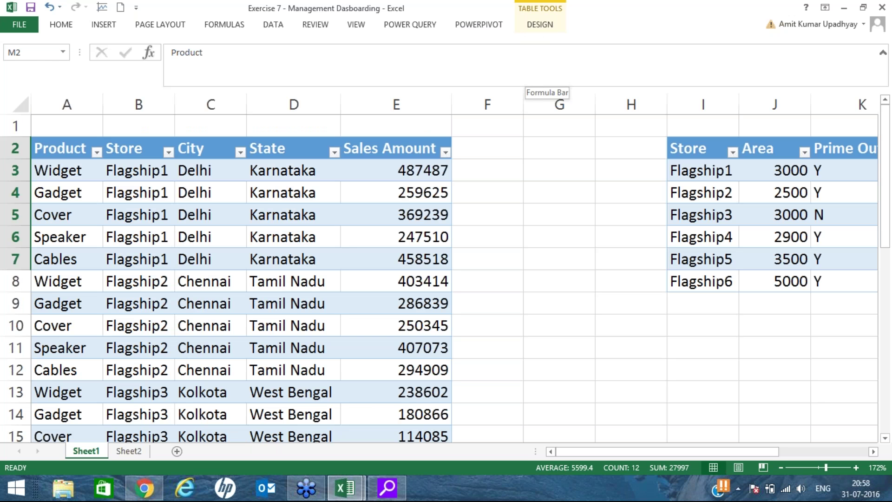
# Add the whole sales table, from Product to Sales Amount, to the PowerPivot data model
pyautogui.click(499, 25)
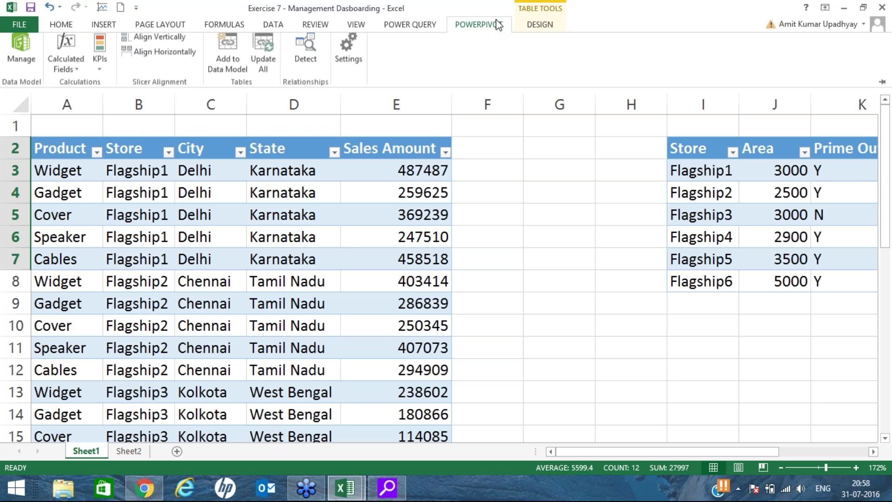
pyautogui.click(254, 195)
pyautogui.click(225, 244)
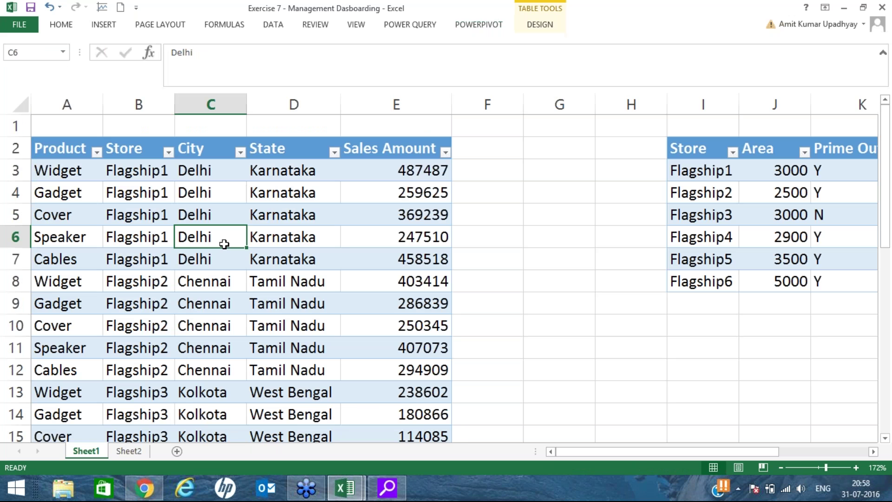
pyautogui.hotkey('ctrl', 'a')
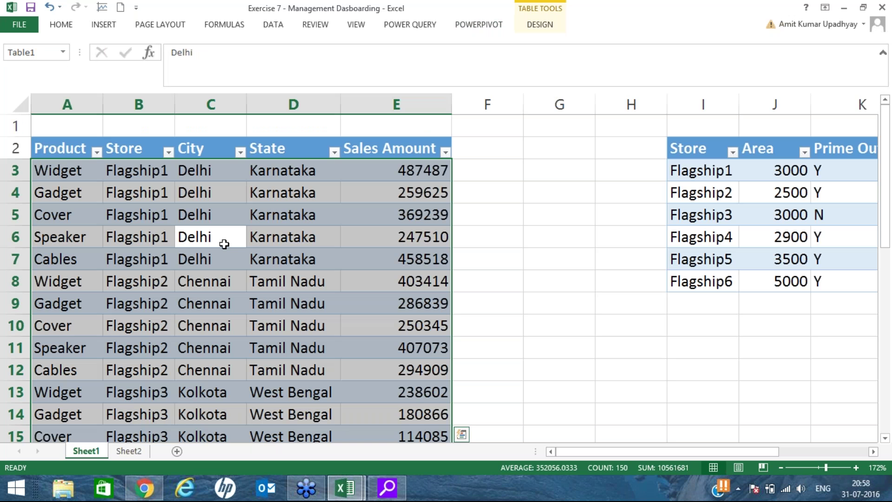
pyautogui.hotkey('ctrl', 'a')
pyautogui.click(464, 25)
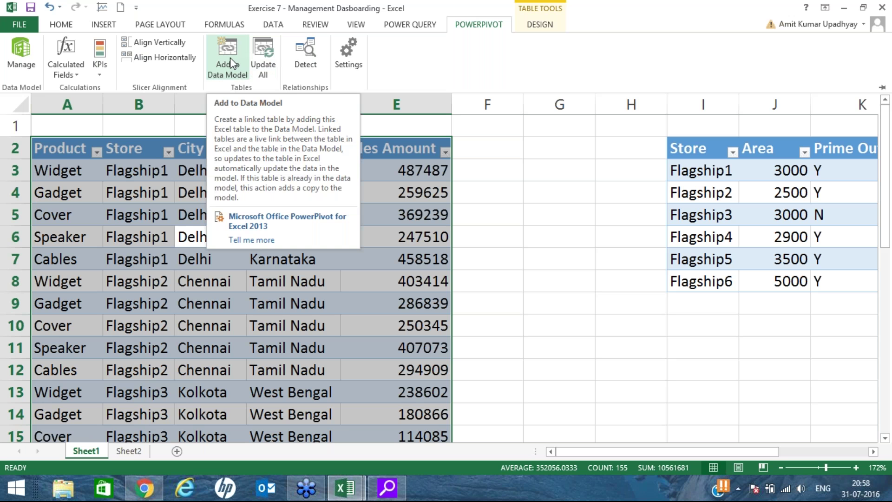
pyautogui.click(228, 63)
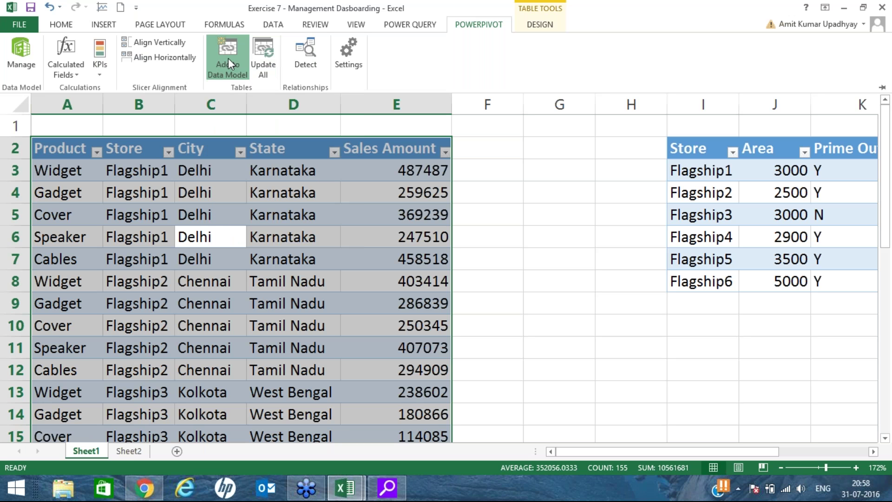
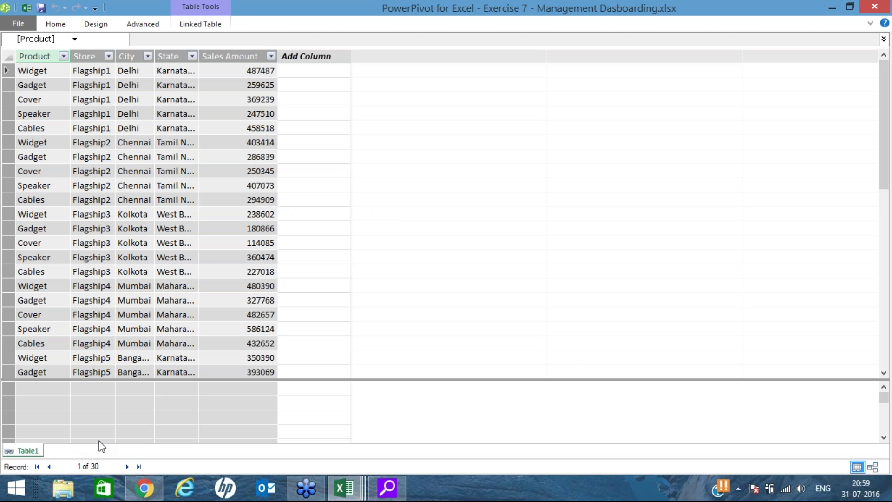
# Switch between the PowerPivot window and the Exercise 7 workbook, ending on the workbook
pyautogui.click(369, 487)
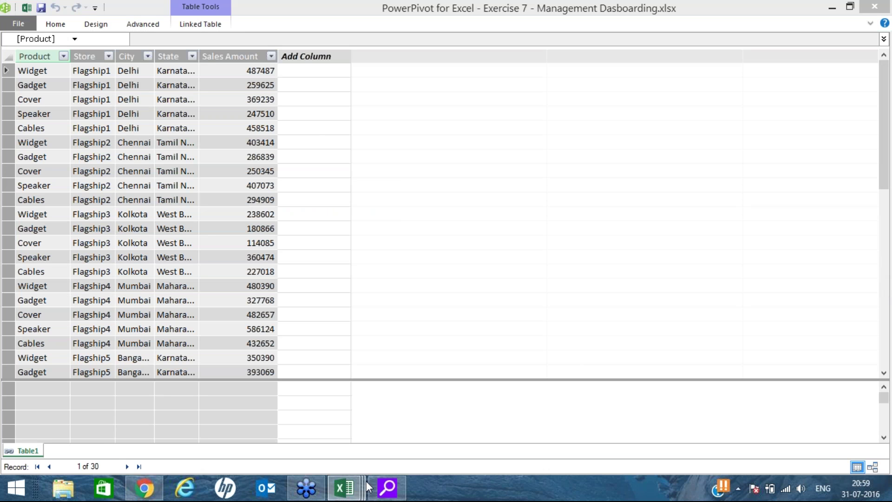
pyautogui.moveTo(354, 492)
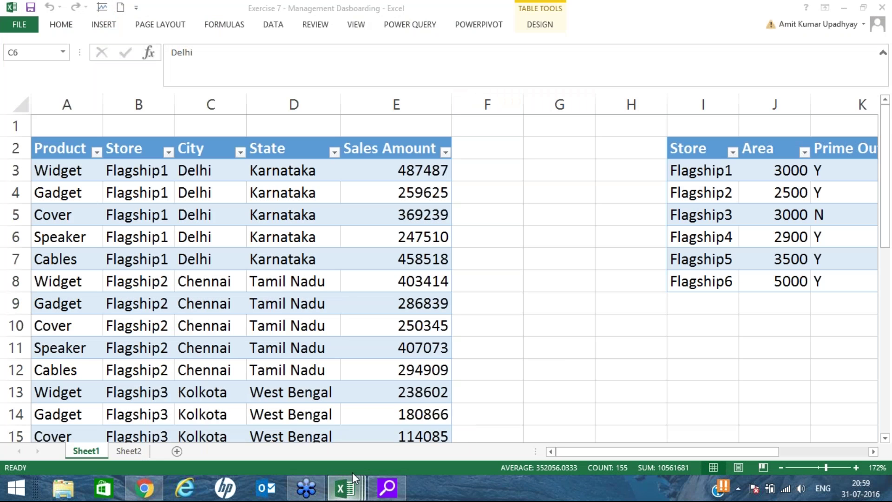
pyautogui.moveTo(353, 474)
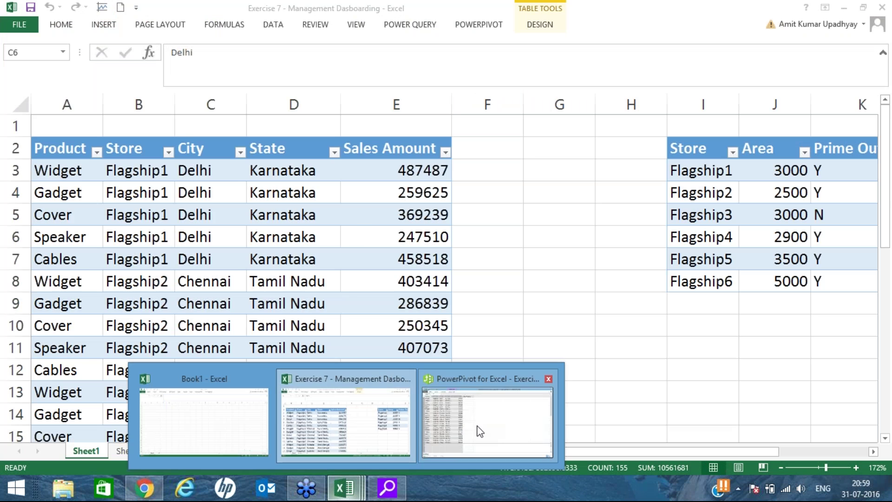
pyautogui.click(478, 429)
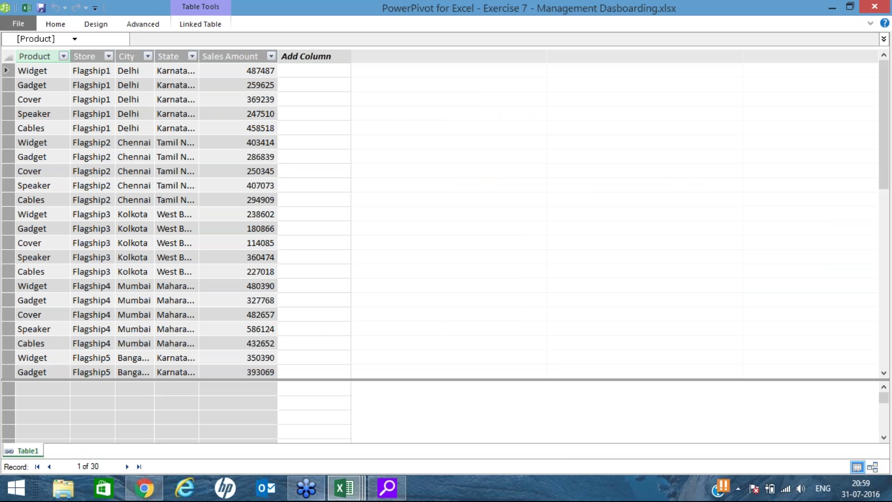
pyautogui.moveTo(345, 488)
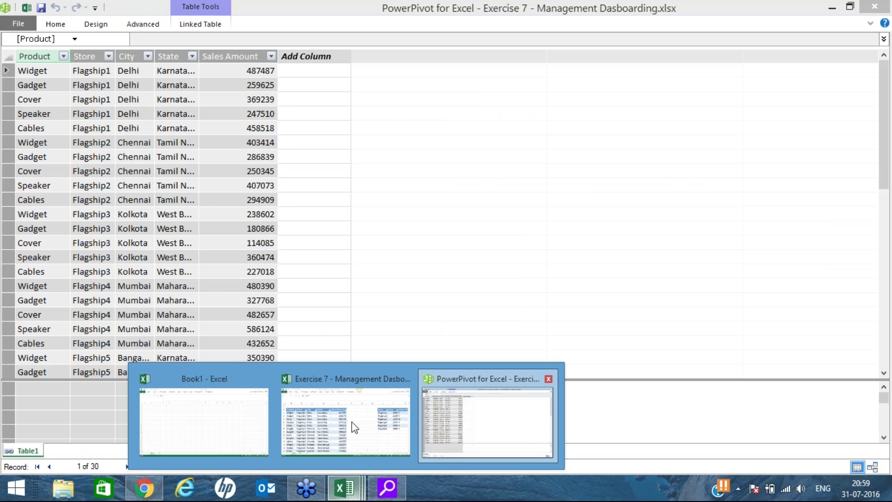
pyautogui.click(355, 426)
# Add the Store, Area and Prime Outlet table to the PowerPivot data model
pyautogui.moveTo(731, 209); pyautogui.dragTo(731, 195)
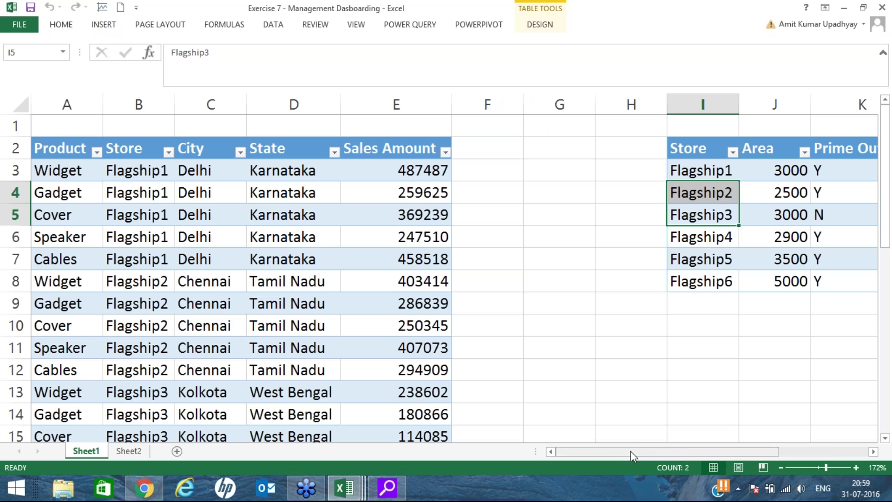
pyautogui.hscroll(2, 684, 452)
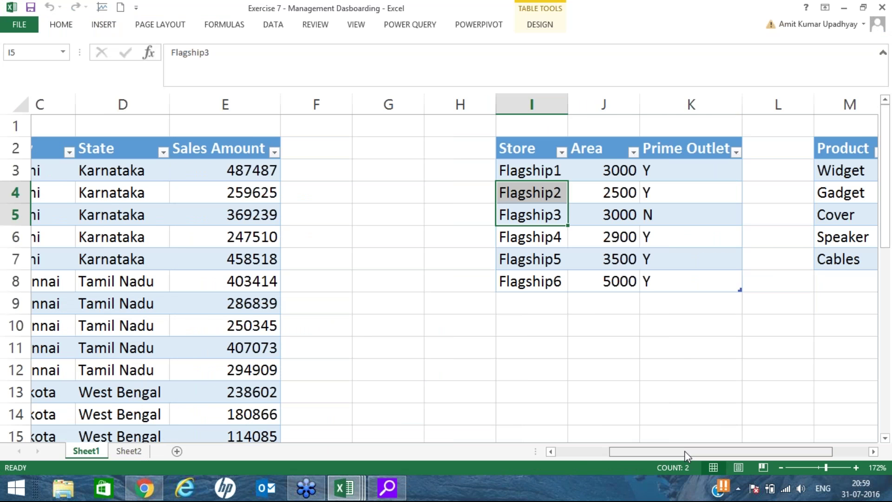
pyautogui.hscroll(-1, 685, 451)
pyautogui.hotkey('ctrl', 'a')
pyautogui.hotkey('ctrl', 'a')
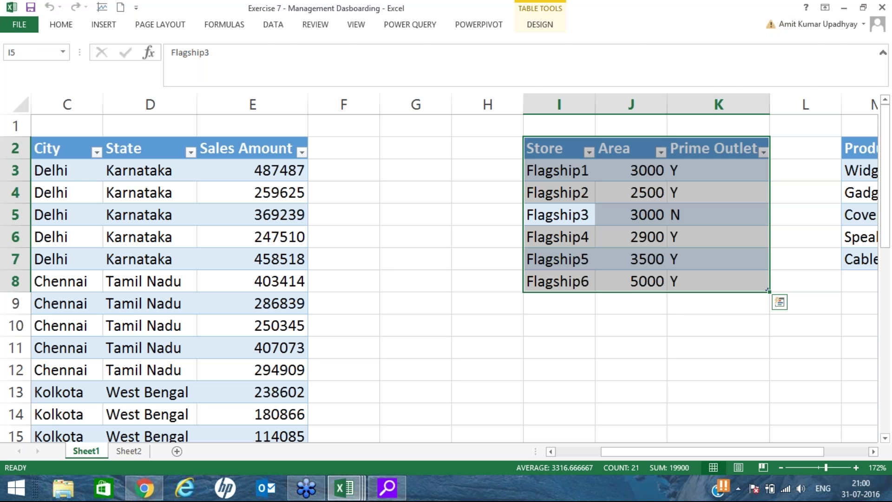
pyautogui.click(274, 25)
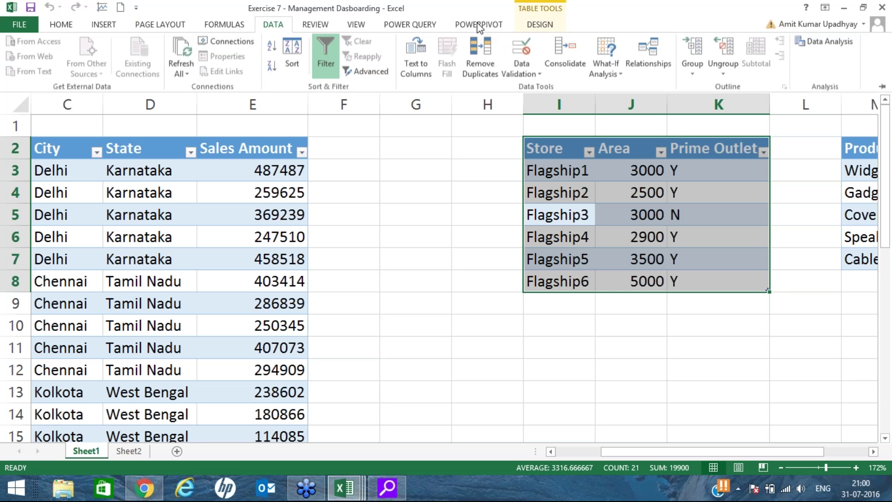
pyautogui.click(479, 25)
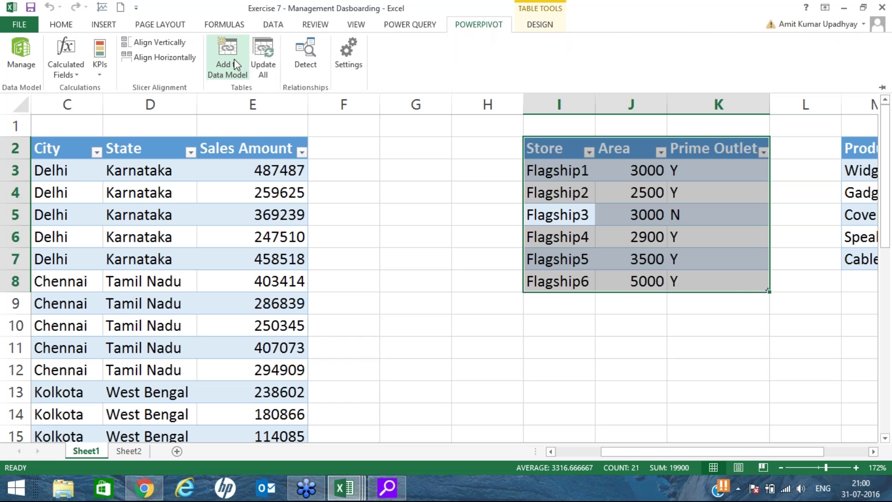
pyautogui.click(234, 59)
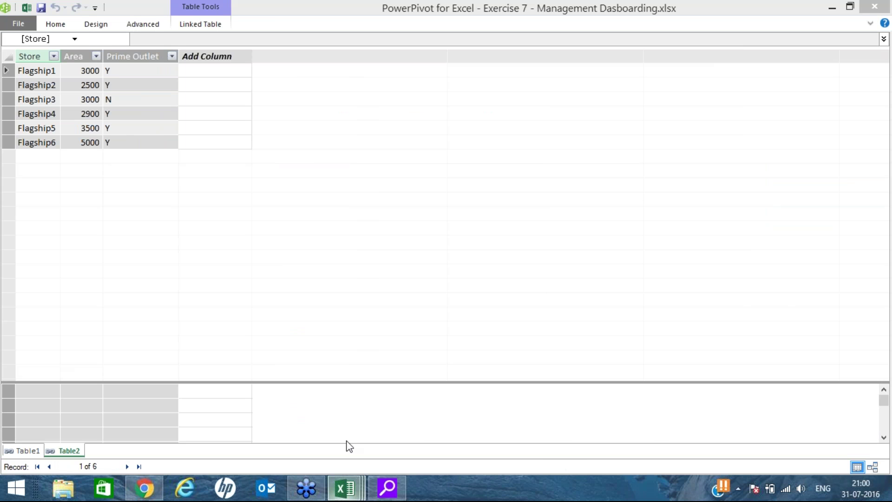
# Return to the Exercise 7 workbook and add the Product and Price table to the PowerPivot data model
pyautogui.moveTo(344, 488)
pyautogui.click(346, 420)
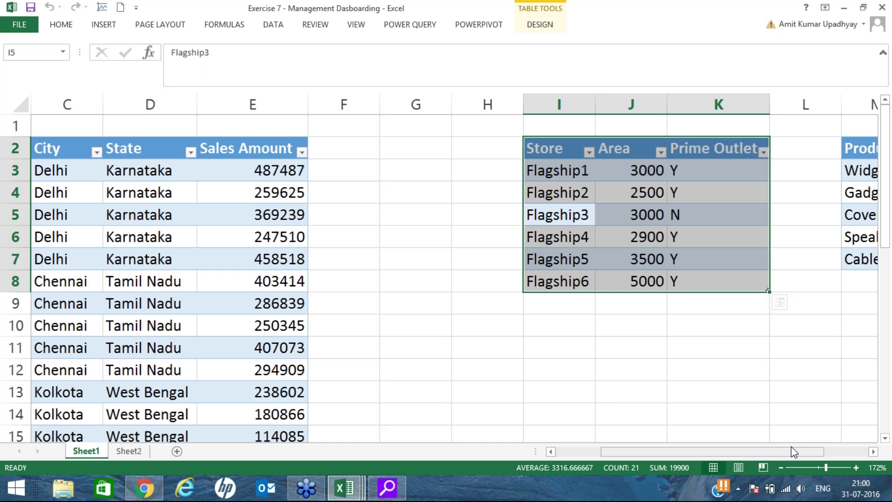
pyautogui.moveTo(819, 467); pyautogui.dragTo(826, 467)
pyautogui.click(735, 208)
pyautogui.hotkey('ctrl', 'a')
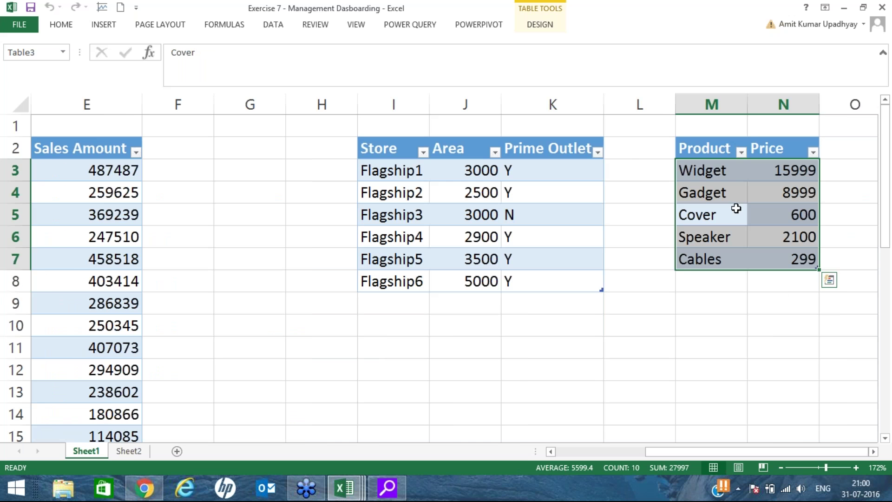
pyautogui.hotkey('ctrl', 'a')
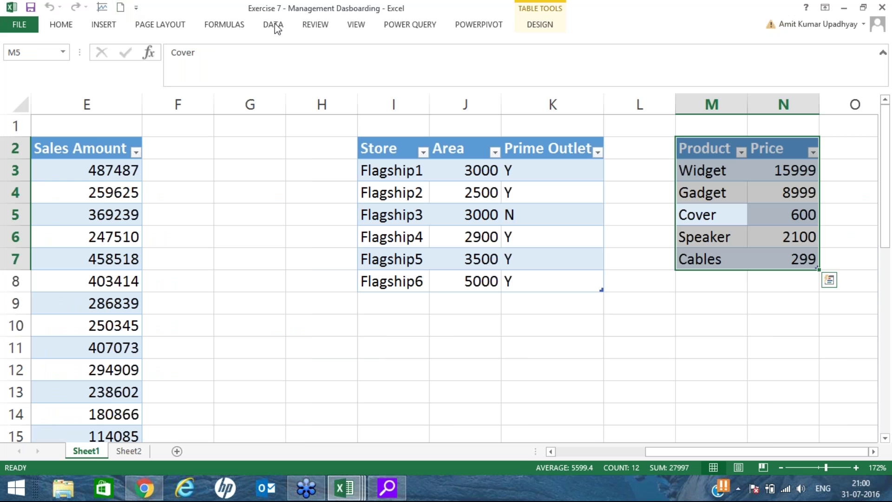
pyautogui.click(465, 25)
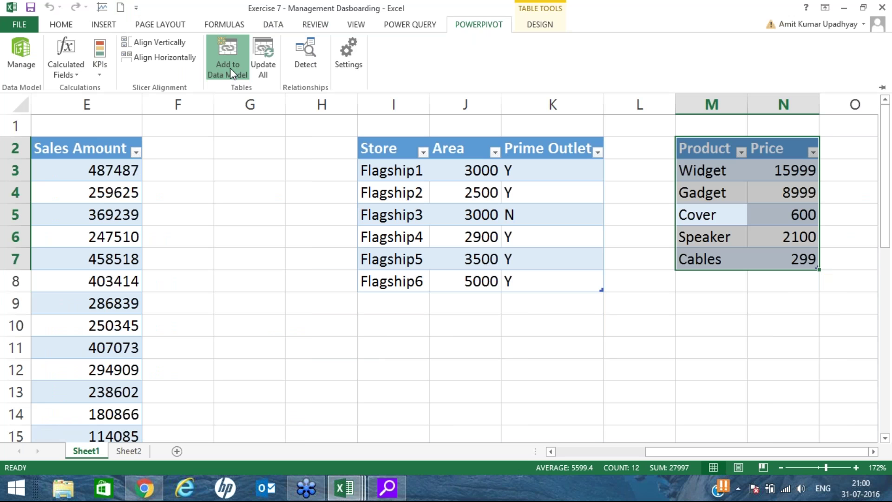
pyautogui.click(231, 72)
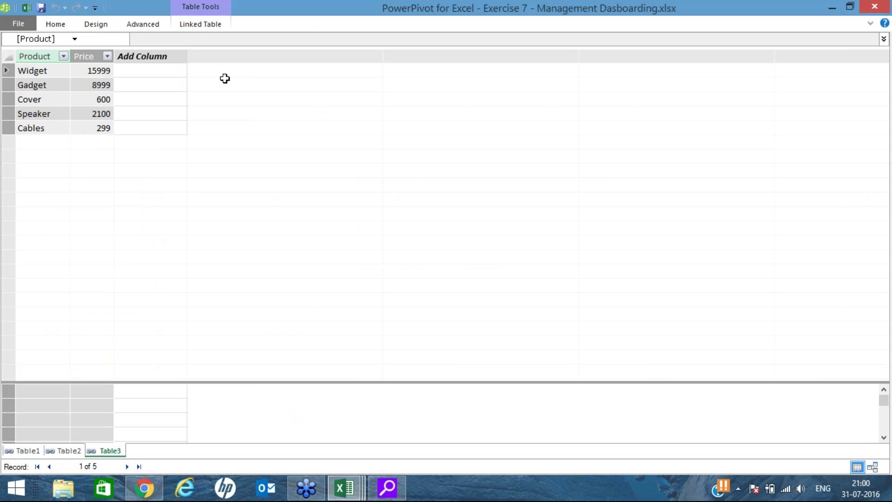
# Review the three linked tables in PowerPivot against the source workbook, finishing on the sales table in PowerPivot
pyautogui.click(24, 451)
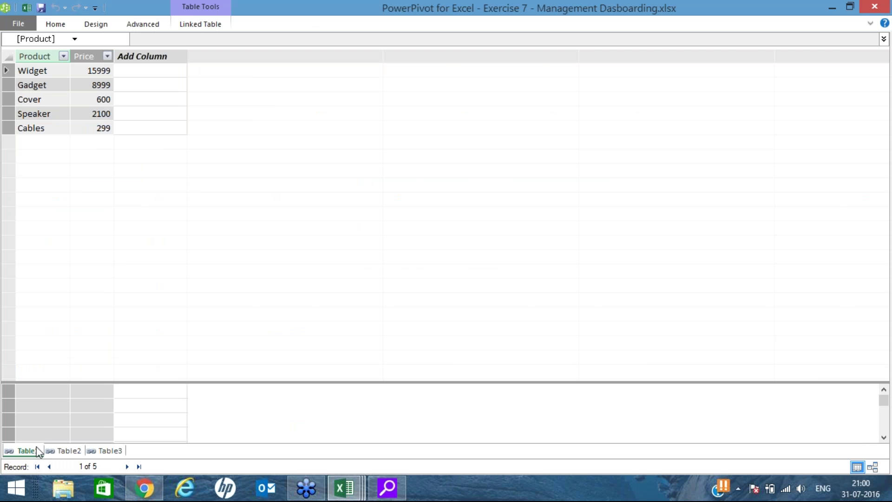
pyautogui.click(61, 452)
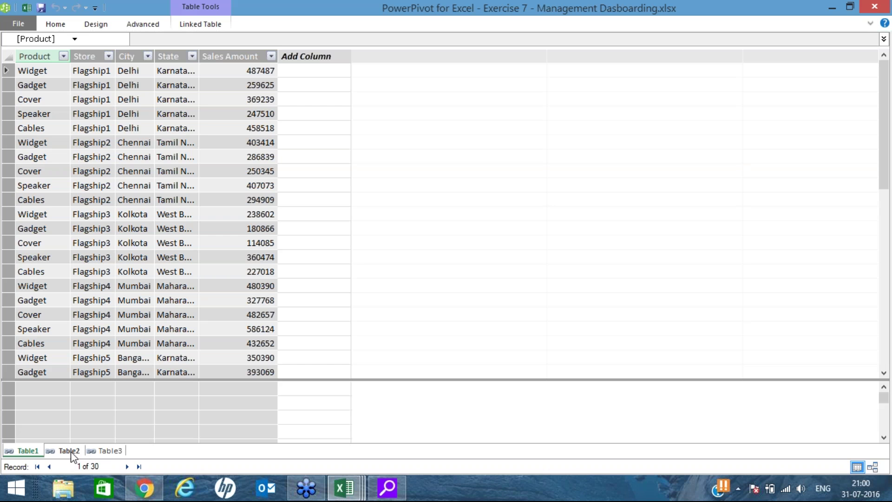
pyautogui.click(110, 452)
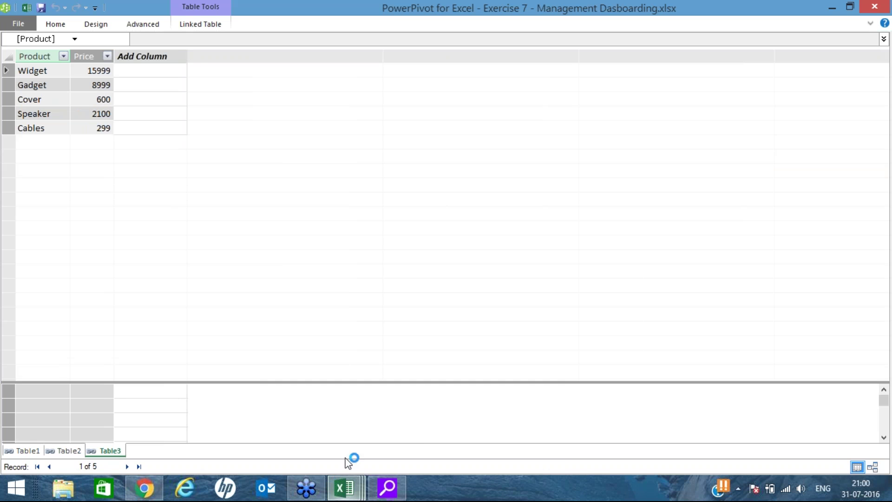
pyautogui.moveTo(344, 485)
pyautogui.click(346, 421)
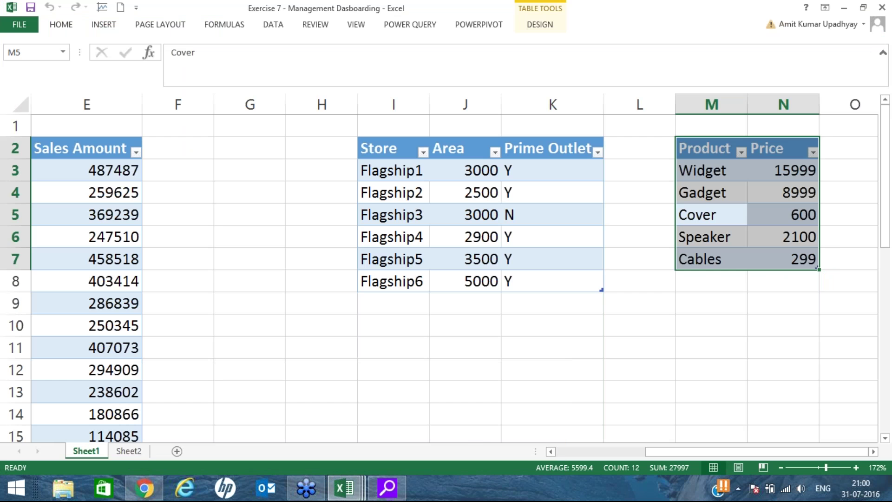
pyautogui.click(344, 488)
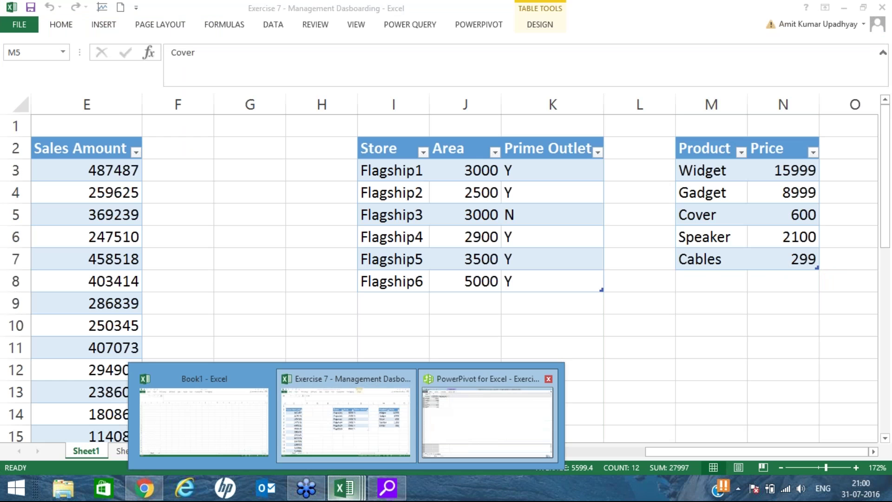
pyautogui.click(452, 436)
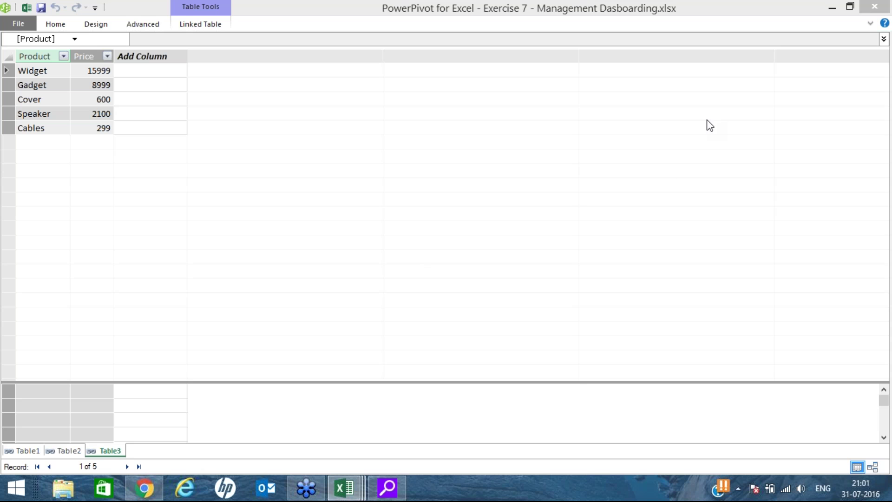
pyautogui.click(29, 451)
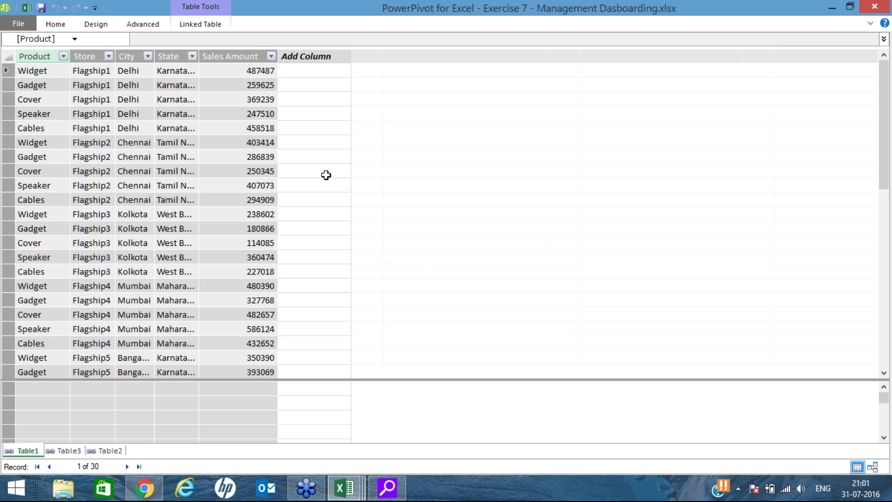
# Browse the external data options and the Table Import Wizard's list of data sources, and close the wizard without importing
pyautogui.click(57, 25)
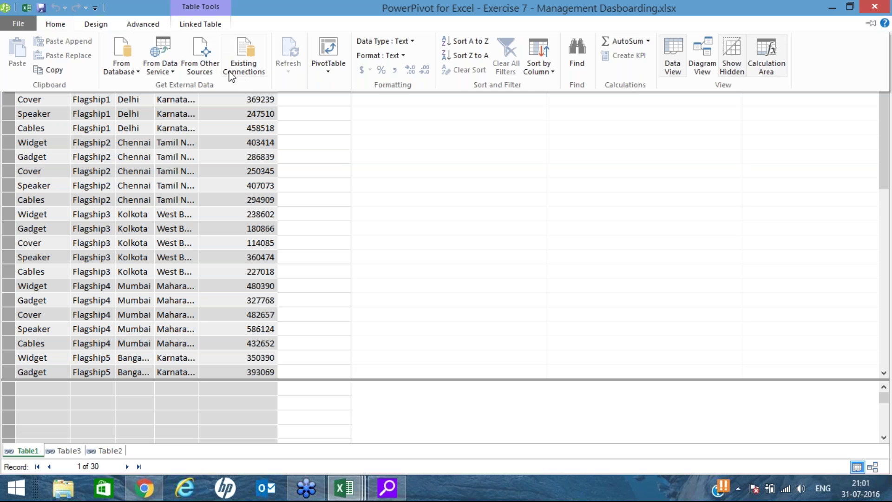
pyautogui.click(173, 74)
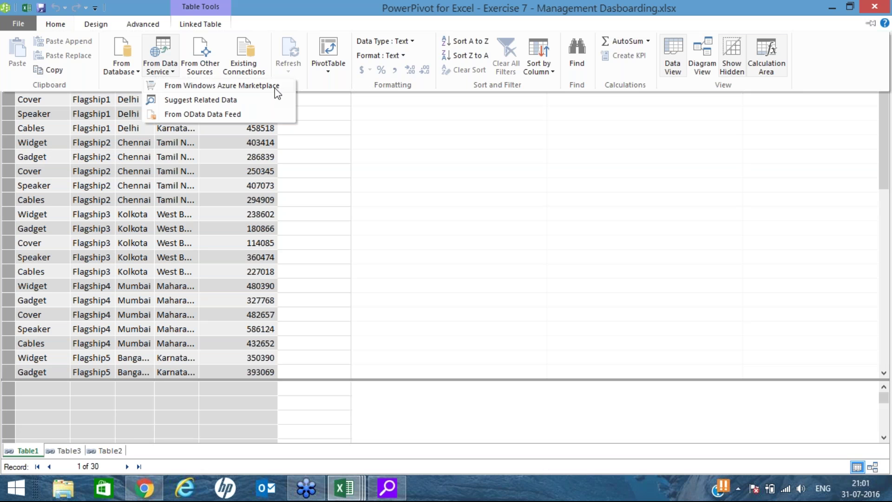
pyautogui.doubleClick(222, 26)
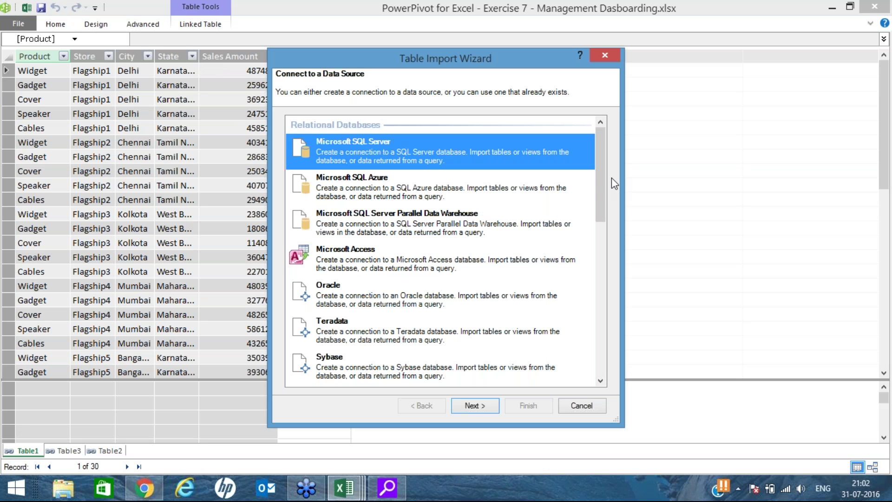
pyautogui.moveTo(601, 202); pyautogui.dragTo(573, 220)
pyautogui.scroll(-1, 608, 251)
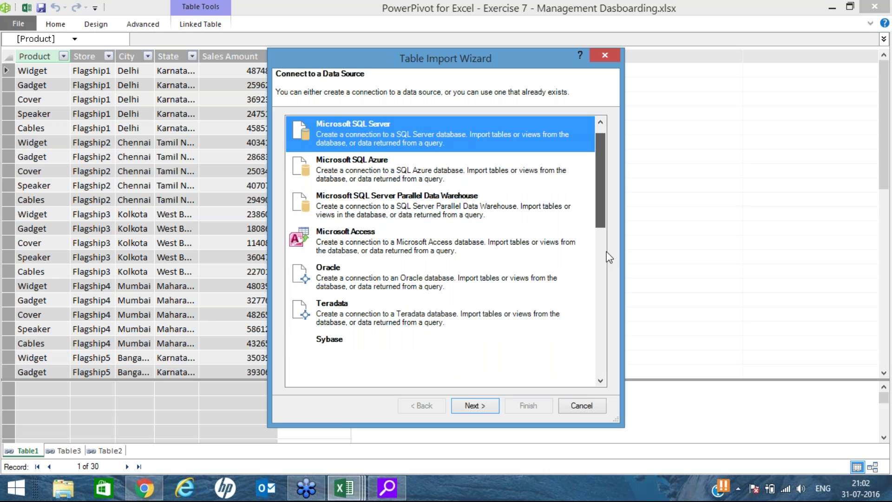
pyautogui.scroll(-4, 606, 253)
pyautogui.moveTo(605, 270); pyautogui.dragTo(589, 204)
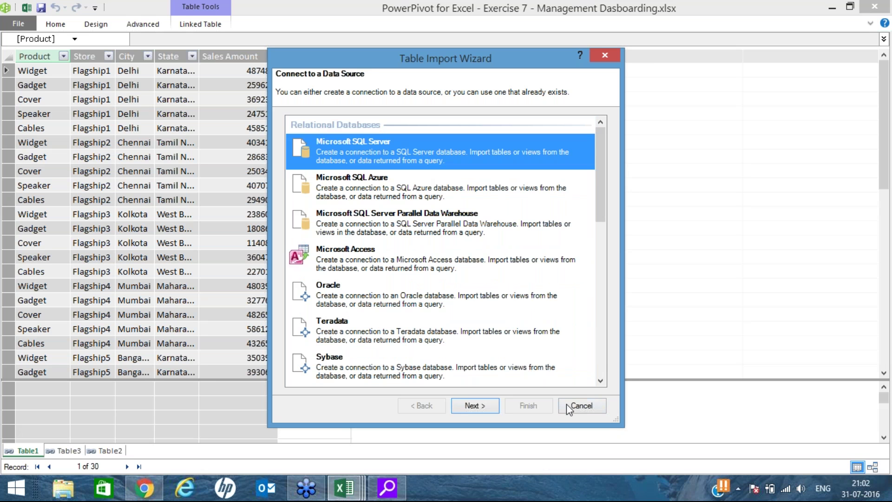
pyautogui.click(580, 407)
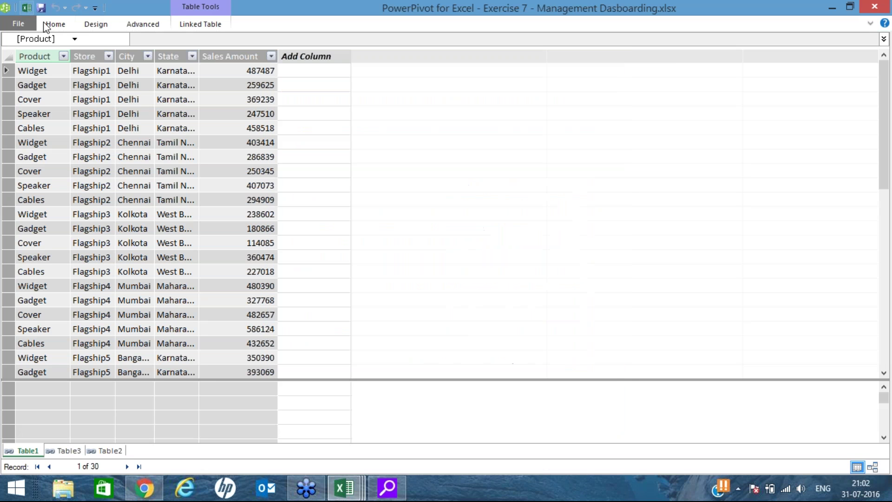
pyautogui.click(54, 26)
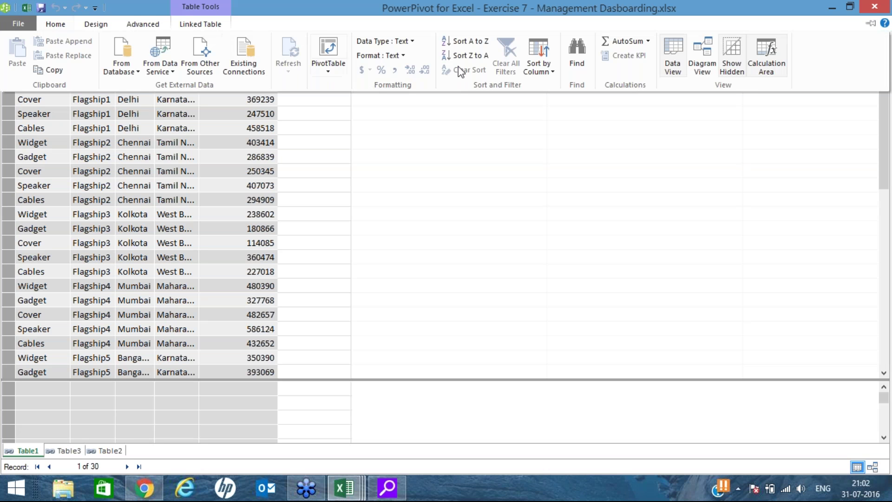
pyautogui.click(327, 71)
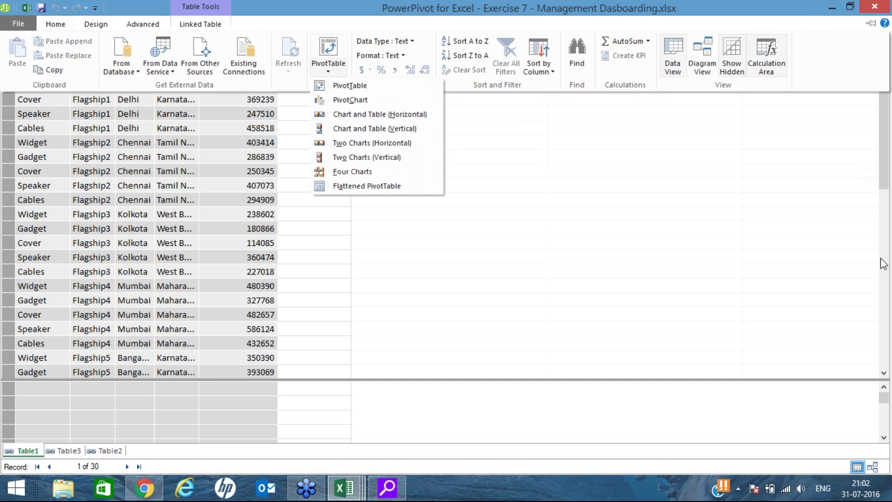
pyautogui.click(808, 298)
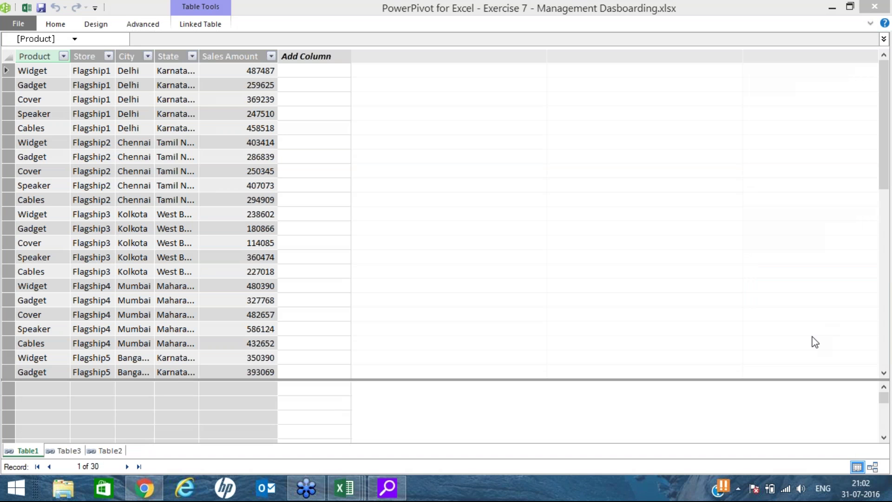
# Switch the PowerPivot data model from the data grid to Diagram View
pyautogui.click(59, 25)
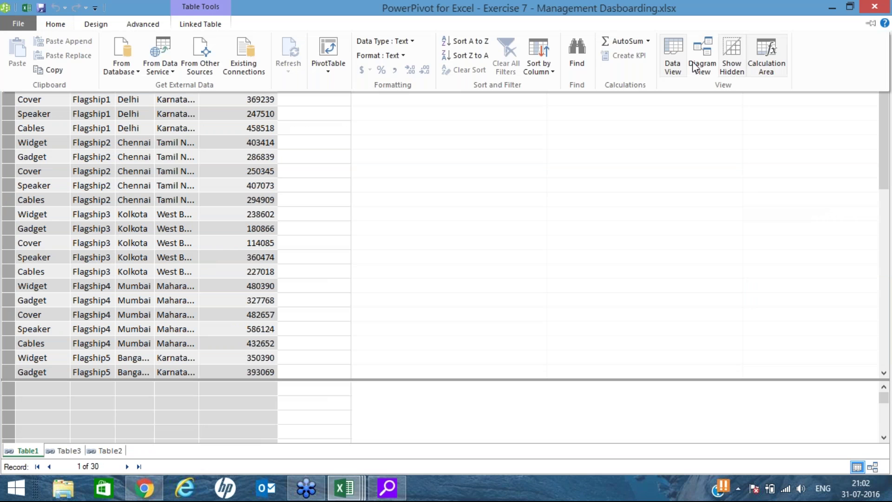
pyautogui.click(686, 65)
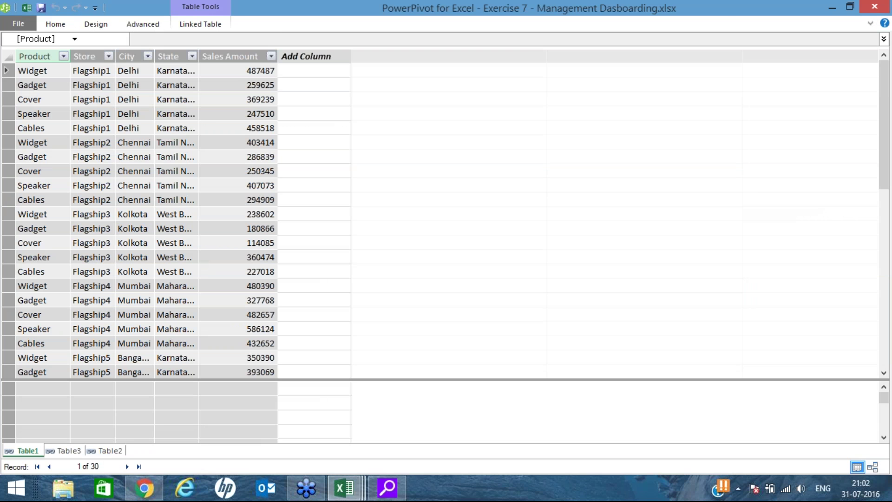
pyautogui.click(59, 26)
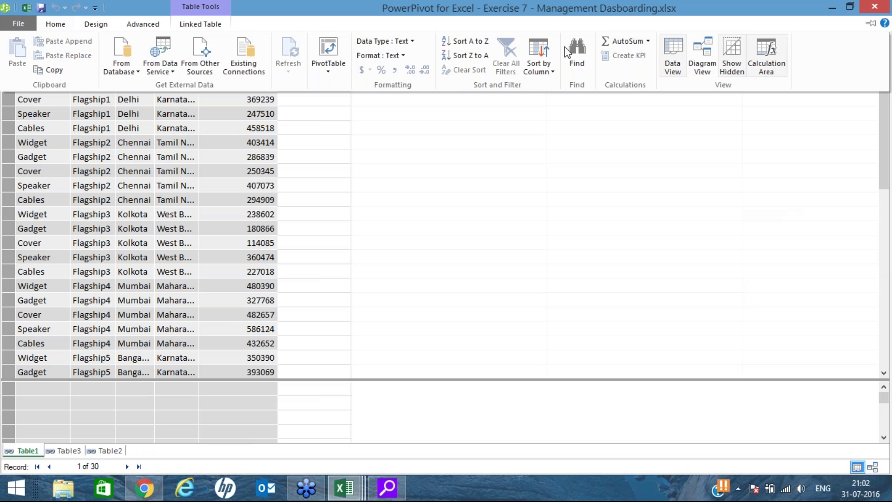
pyautogui.click(705, 63)
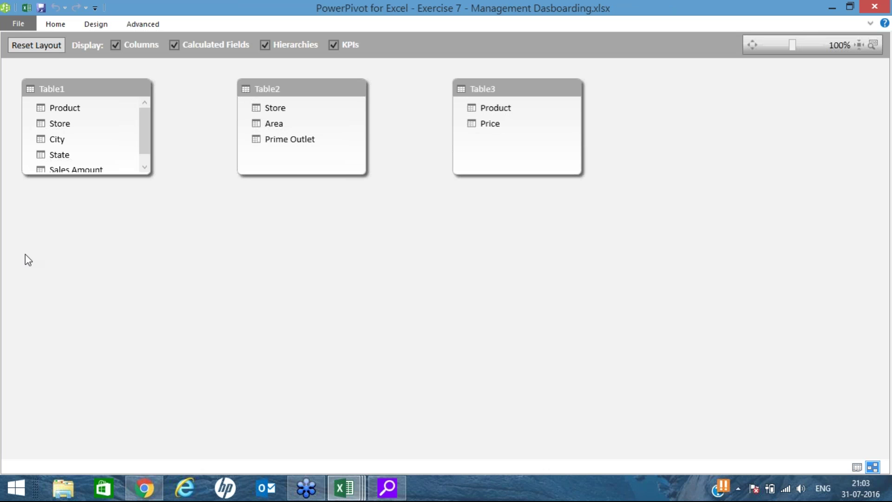
# Arrange the diagram: enlarge Table1 to show all its fields, reposition Table1 and Table2 with space between them, and slightly shorten Table3
pyautogui.moveTo(149, 173); pyautogui.dragTo(149, 192)
pyautogui.moveTo(103, 91); pyautogui.dragTo(137, 113)
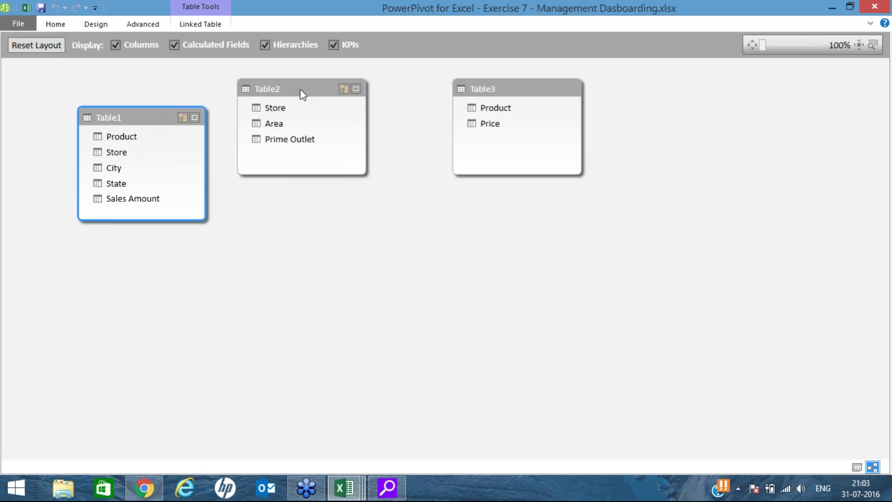
pyautogui.moveTo(303, 93); pyautogui.dragTo(337, 178)
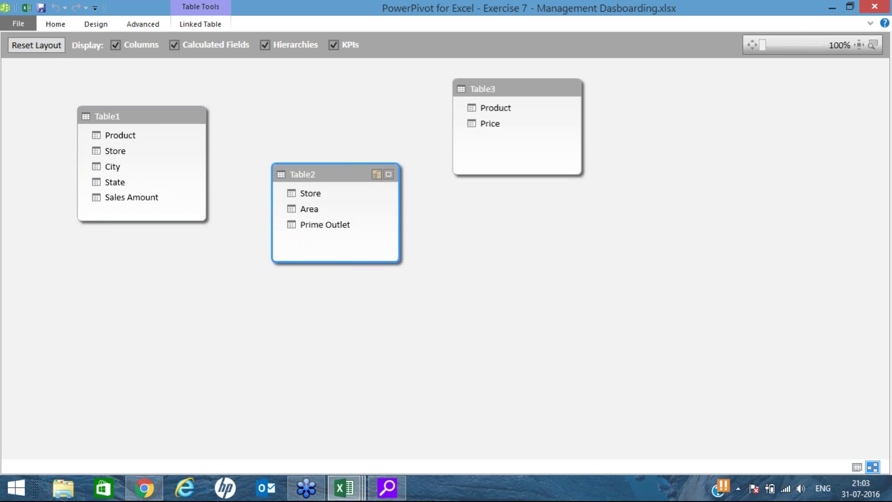
pyautogui.moveTo(553, 175)
pyautogui.mouseDown()
pyautogui.moveTo(548, 194)
pyautogui.moveTo(548, 170)
pyautogui.mouseUp()
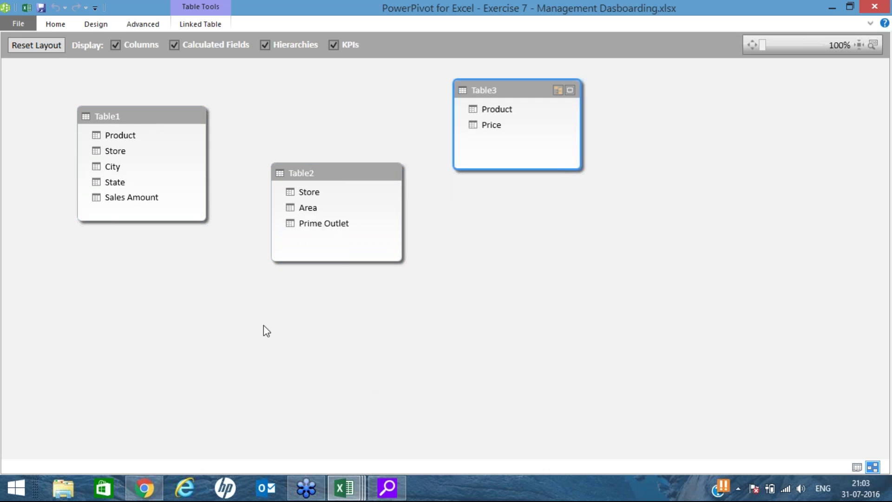
pyautogui.moveTo(143, 111); pyautogui.dragTo(126, 110)
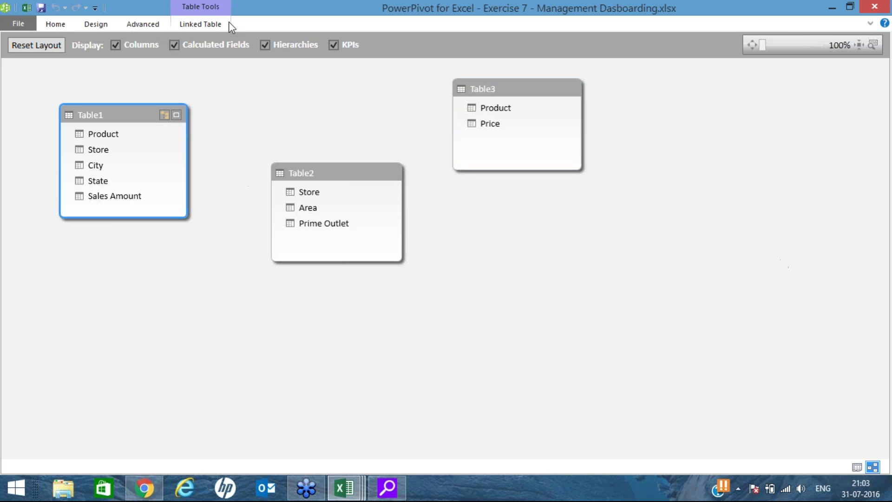
pyautogui.click(189, 24)
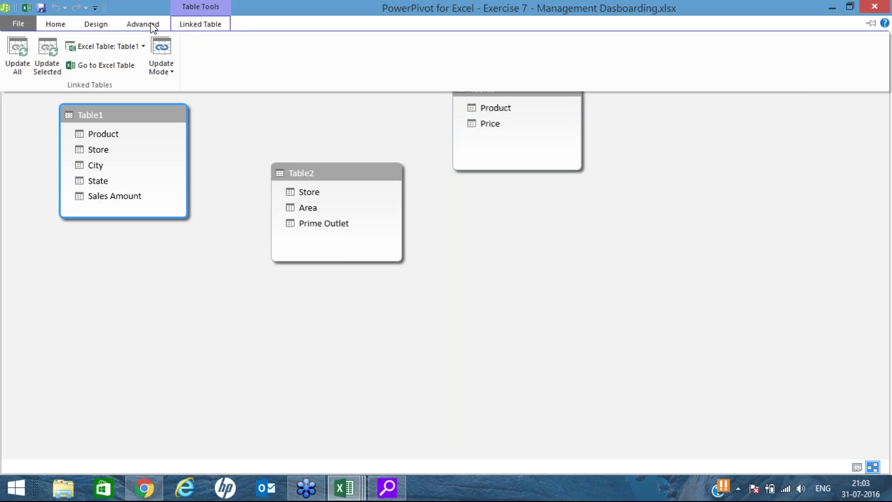
pyautogui.click(148, 22)
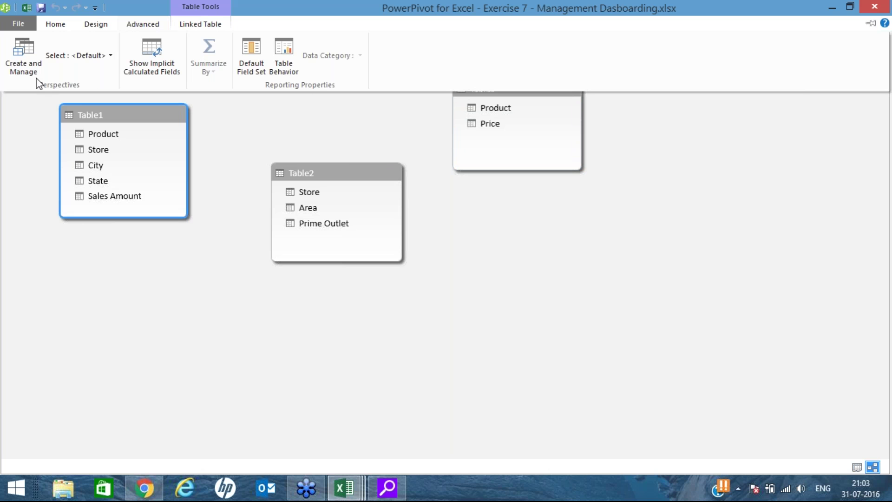
pyautogui.click(146, 23)
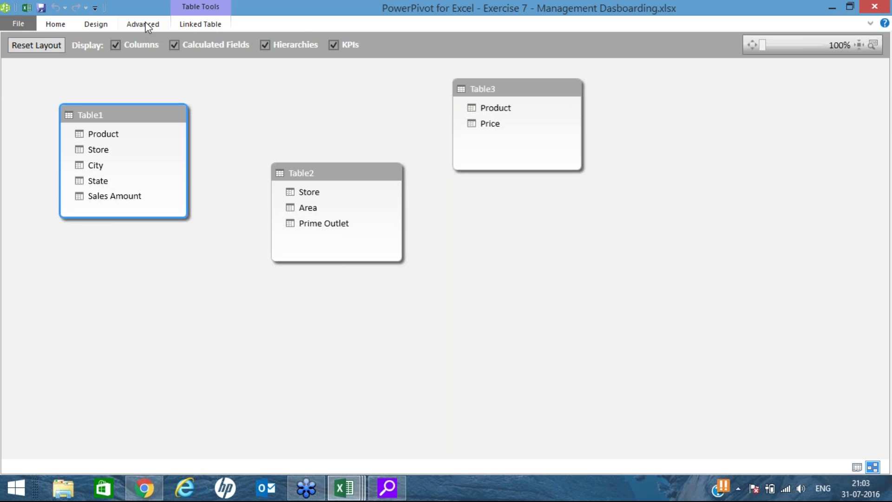
# Start creating a relationship with Table1 as the source table, and move the Create Relationship dialog clear of the three tables
pyautogui.click(96, 25)
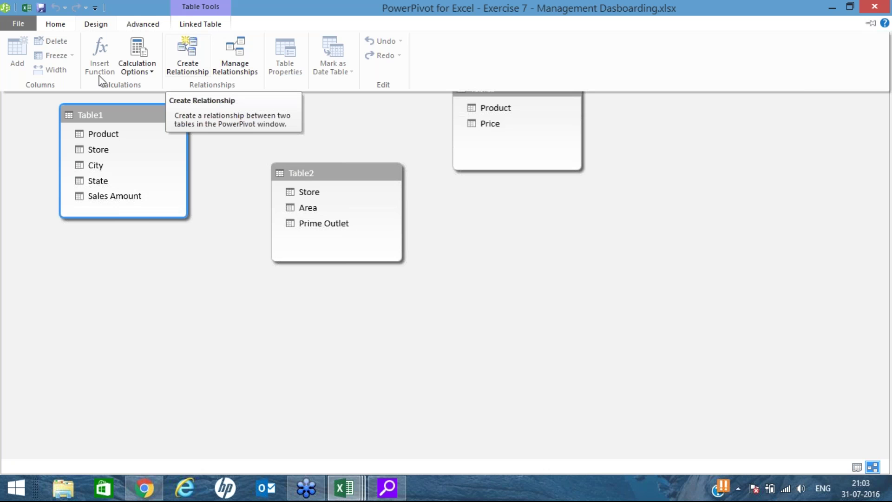
pyautogui.click(186, 68)
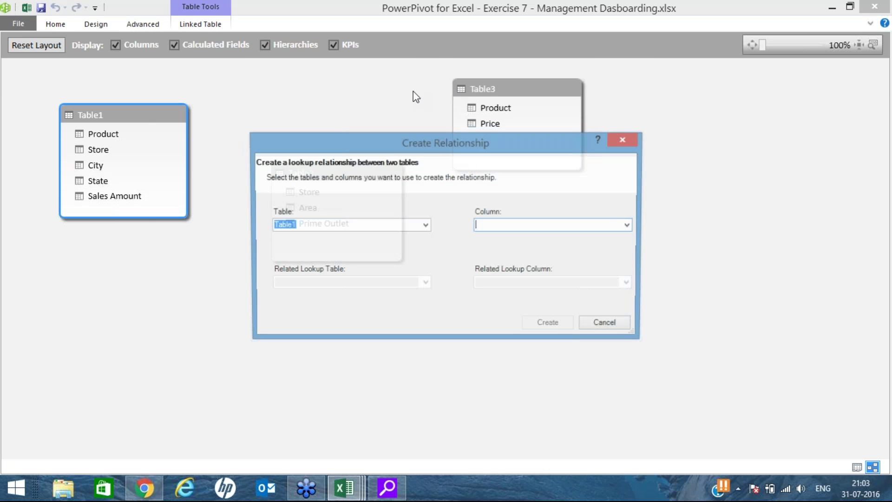
pyautogui.moveTo(441, 144); pyautogui.dragTo(356, 127)
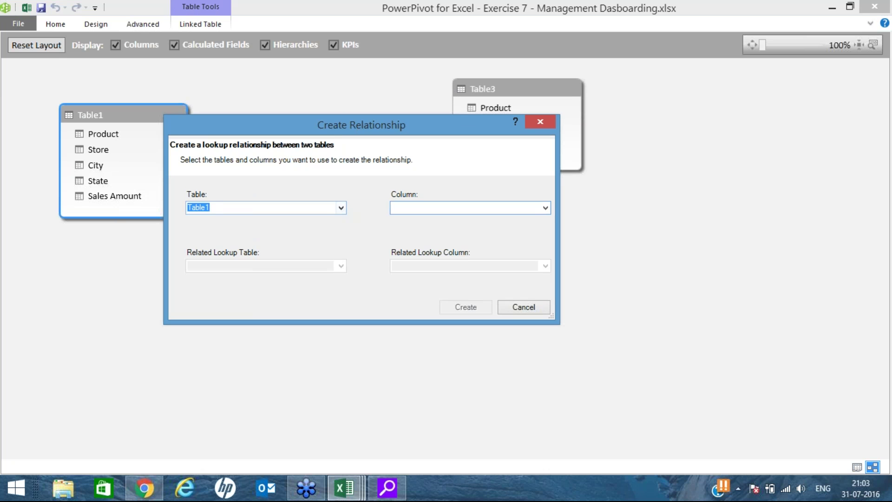
pyautogui.click(341, 208)
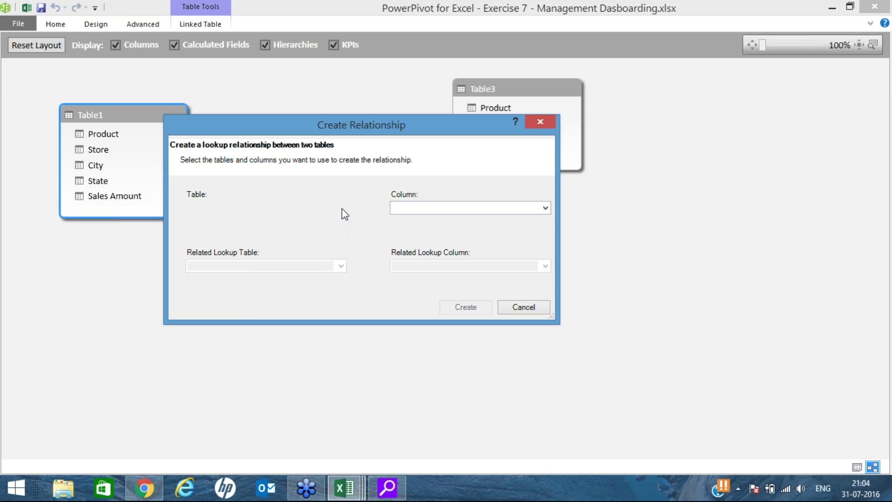
pyautogui.click(341, 207)
pyautogui.click(342, 208)
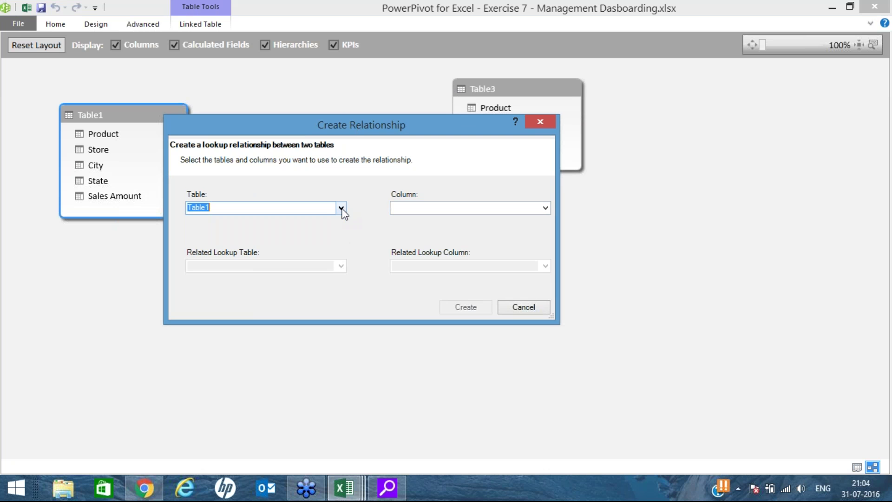
pyautogui.moveTo(355, 127); pyautogui.dragTo(342, 317)
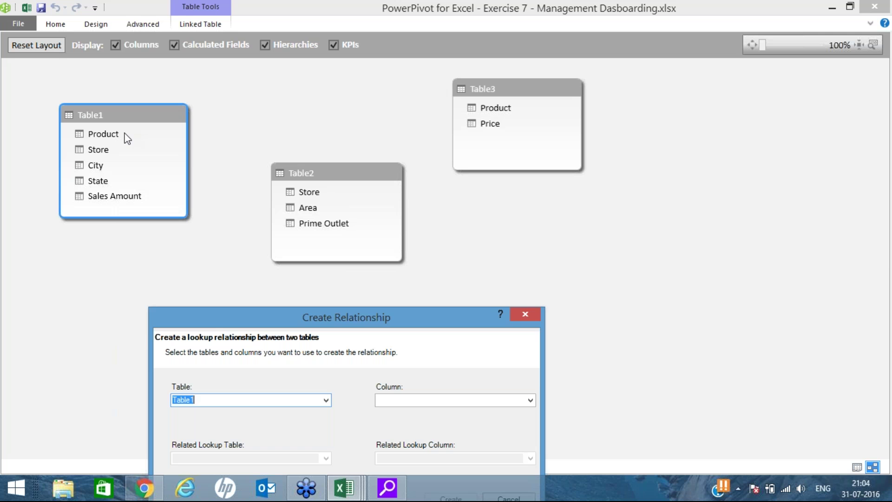
pyautogui.click(883, 264)
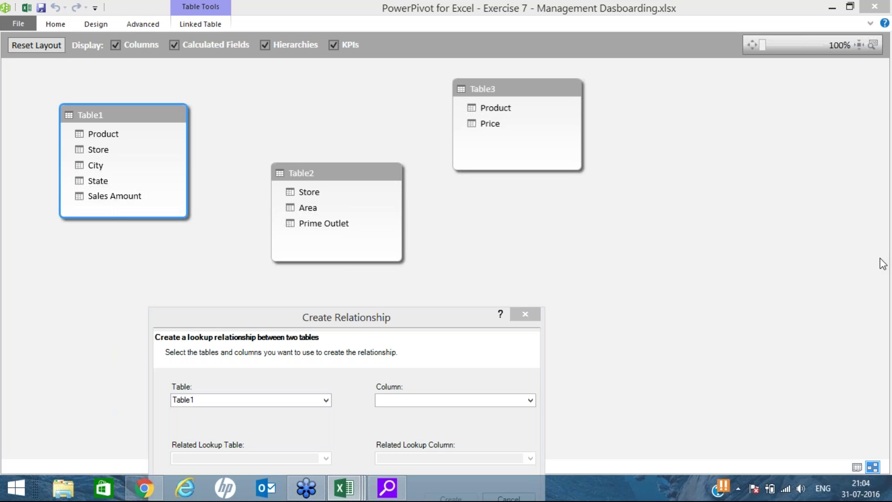
pyautogui.rightClick(793, 294)
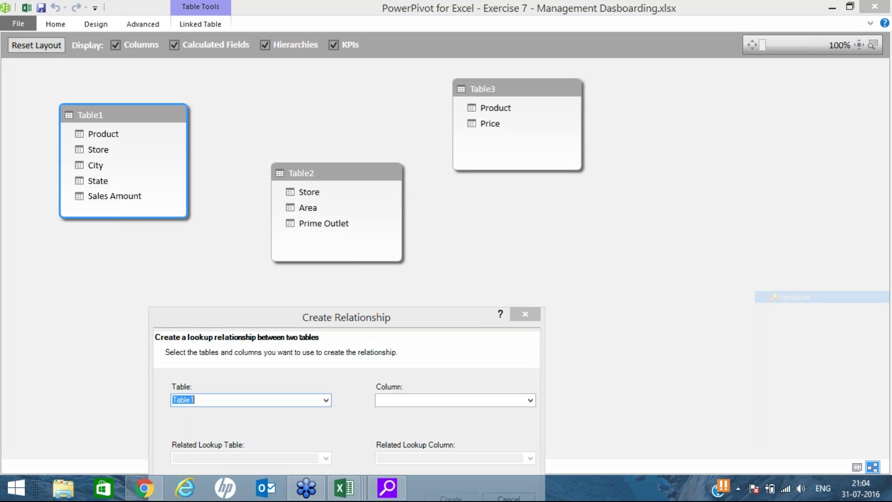
pyautogui.click(792, 297)
pyautogui.moveTo(125, 127); pyautogui.dragTo(148, 100)
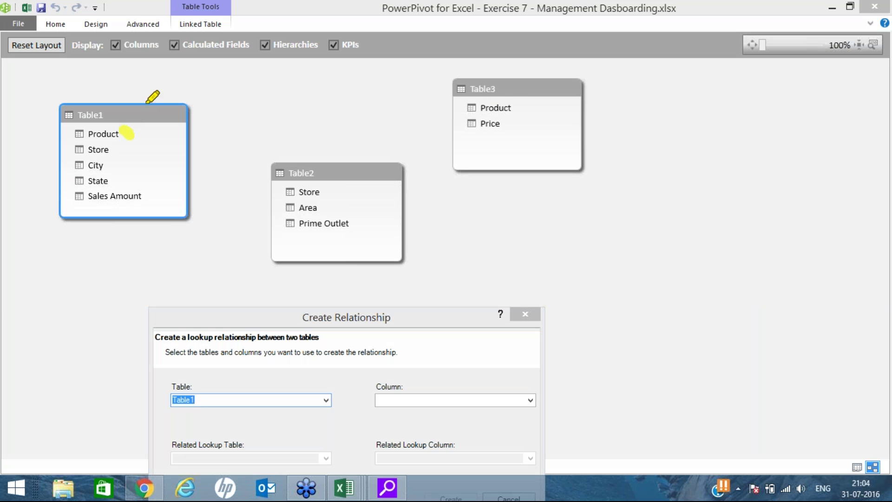
pyautogui.moveTo(517, 110); pyautogui.dragTo(544, 76)
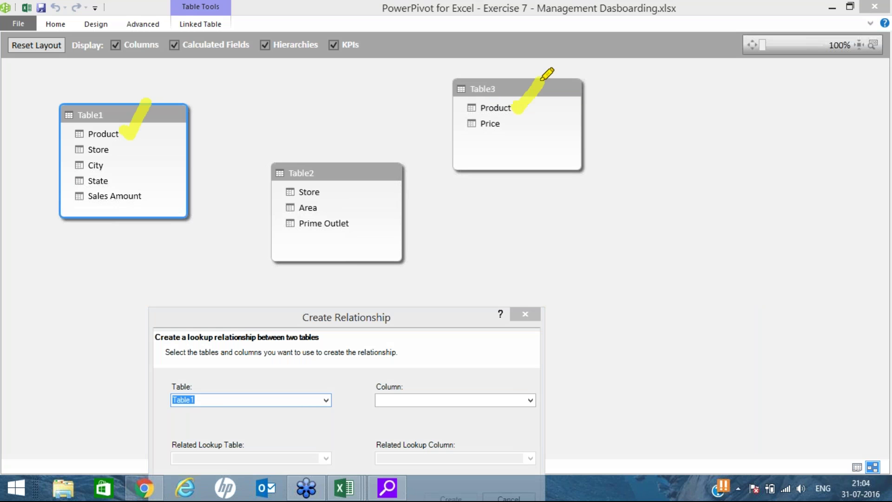
pyautogui.moveTo(188, 103)
pyautogui.mouseDown()
pyautogui.moveTo(201, 93)
pyautogui.moveTo(495, 89)
pyautogui.mouseUp()
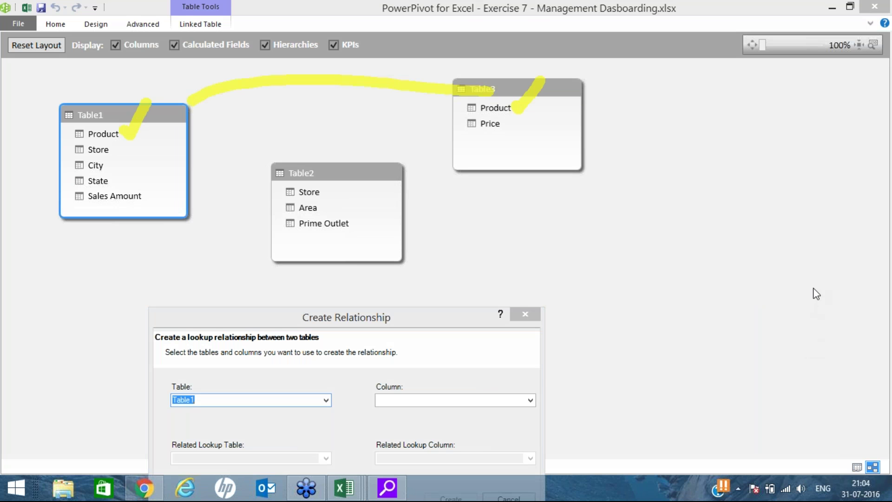
pyautogui.click(810, 339)
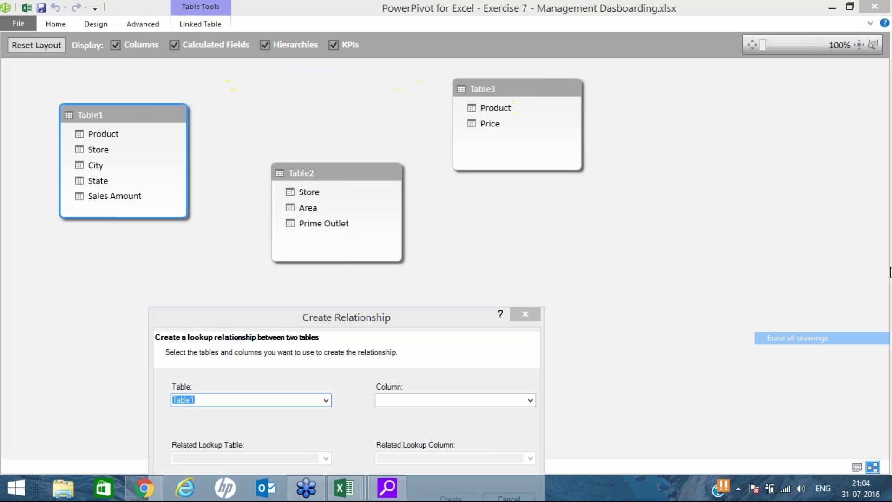
pyautogui.rightClick(787, 274)
pyautogui.click(790, 273)
# Create a lookup relationship from Table1's Product column to Table3's Product column
pyautogui.moveTo(459, 315); pyautogui.dragTo(456, 104)
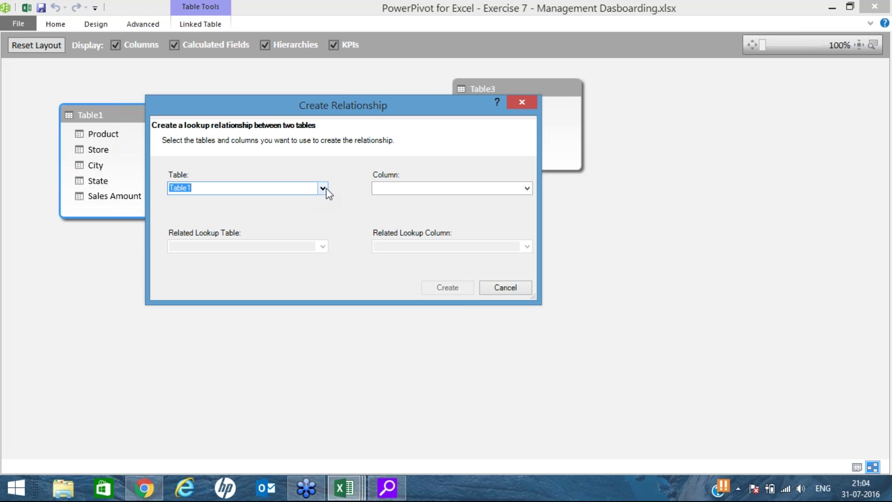
pyautogui.click(467, 188)
pyautogui.click(472, 209)
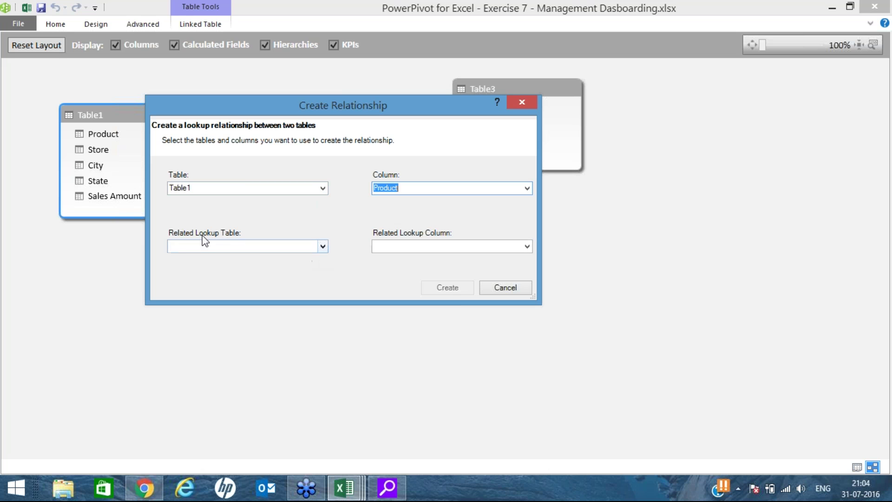
pyautogui.click(321, 247)
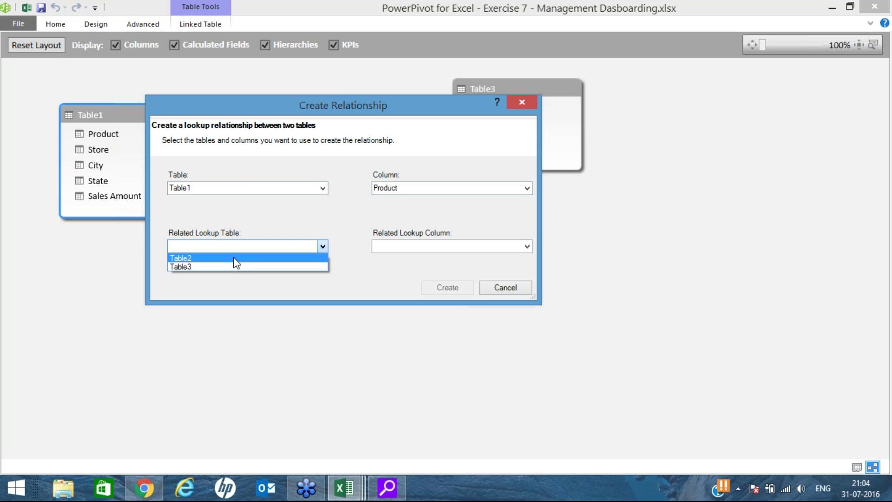
pyautogui.click(235, 259)
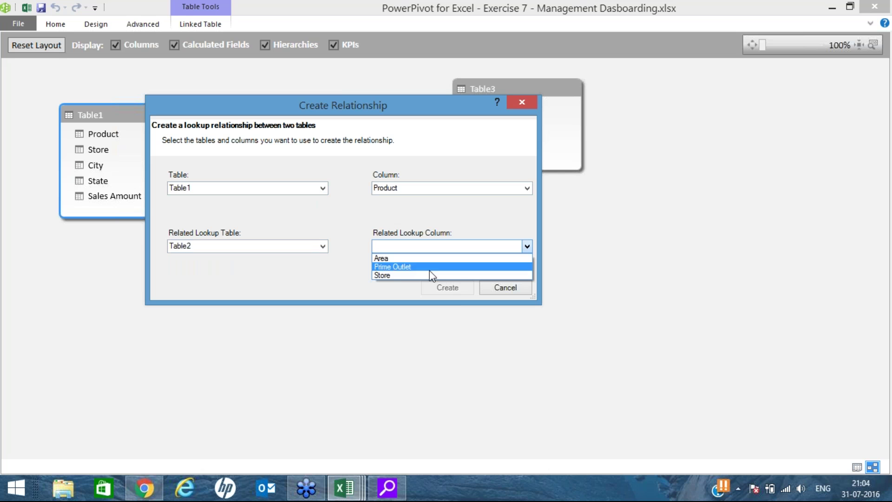
pyautogui.click(321, 247)
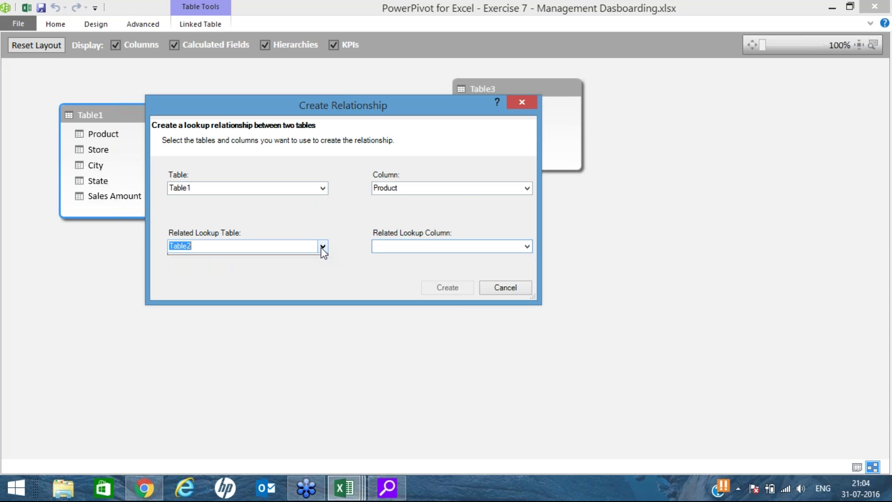
pyautogui.press('Down')
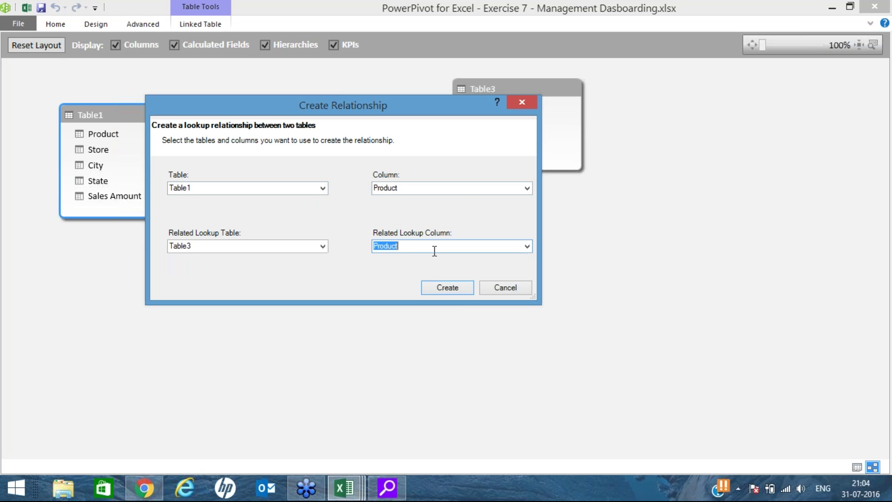
pyautogui.click(528, 247)
pyautogui.click(410, 267)
pyautogui.click(444, 287)
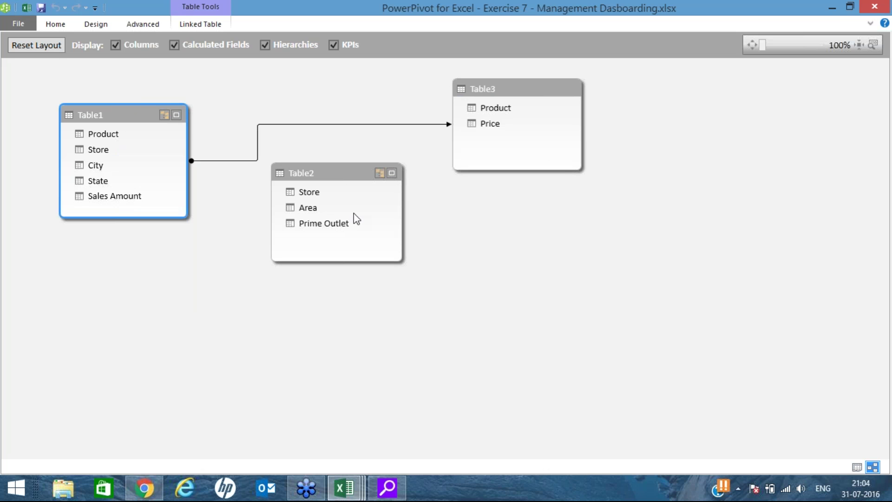
# Move Table2 lower in the diagram and relate Table1's Store column to Table2's Store column
pyautogui.moveTo(346, 176); pyautogui.dragTo(362, 216)
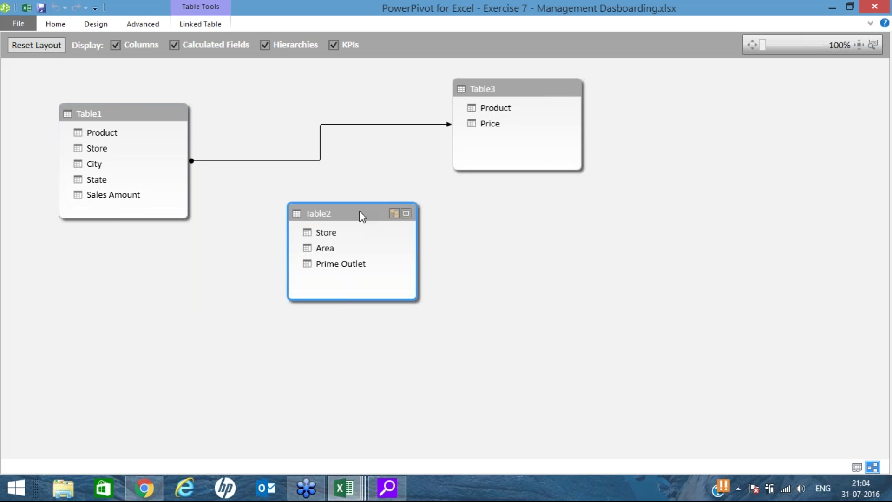
pyautogui.click(316, 161)
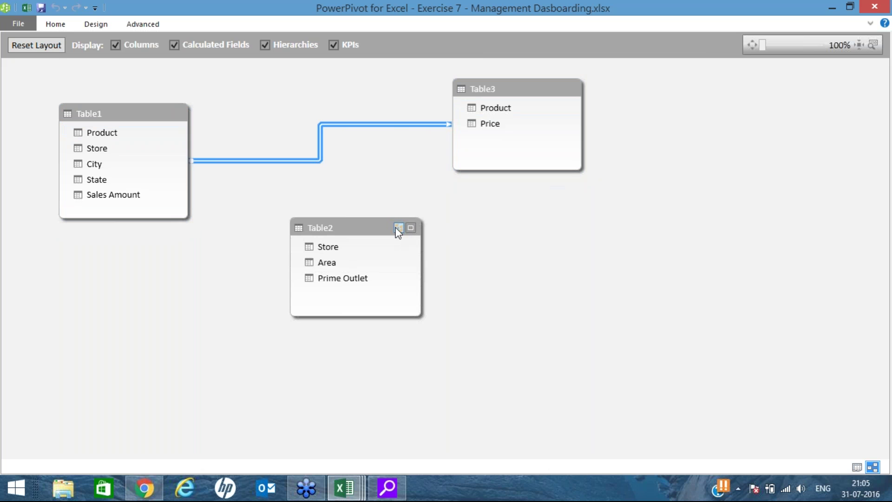
pyautogui.click(114, 152)
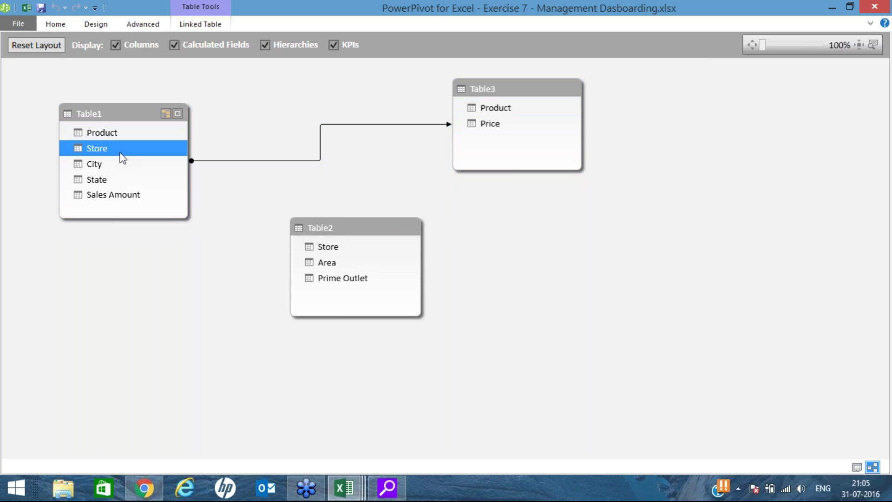
pyautogui.click(362, 250)
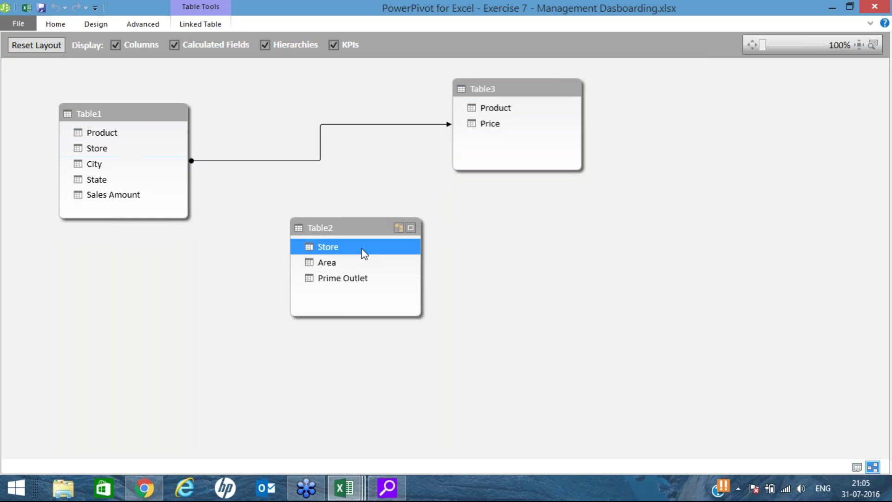
pyautogui.click(135, 147)
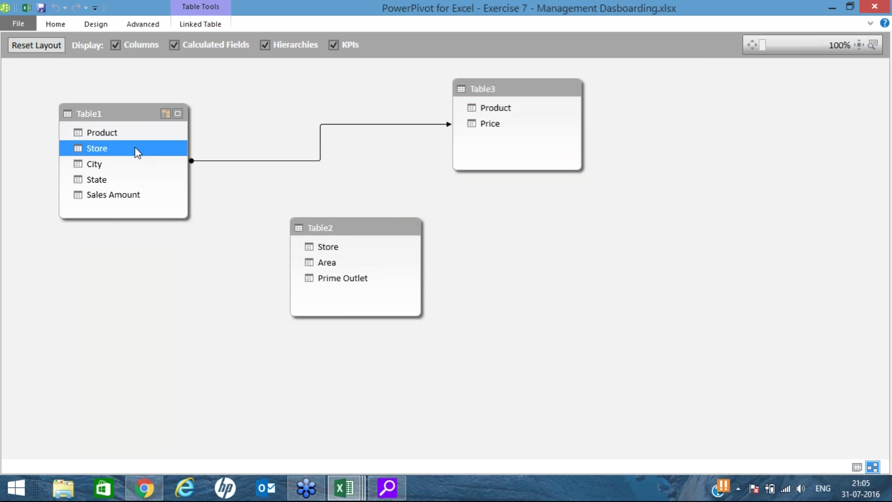
pyautogui.moveTo(160, 154); pyautogui.dragTo(356, 246)
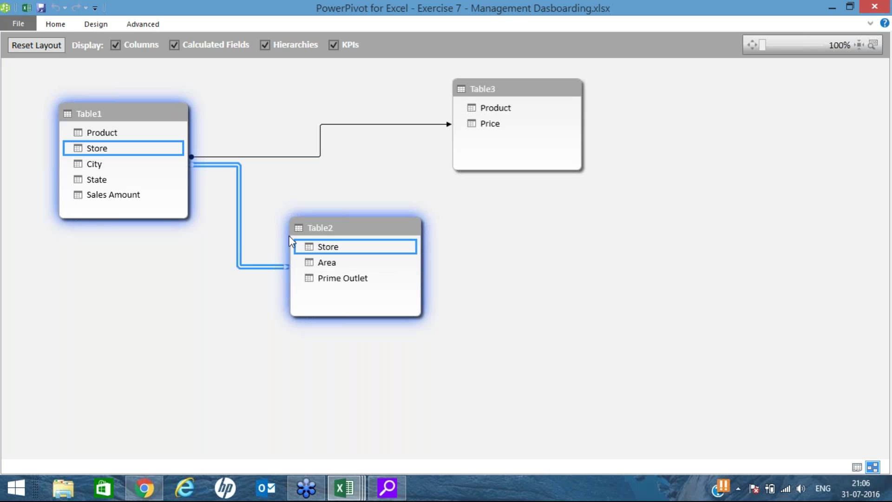
# Delete the Store relationship between Table1 and Table2 from the model
pyautogui.press('Delete')
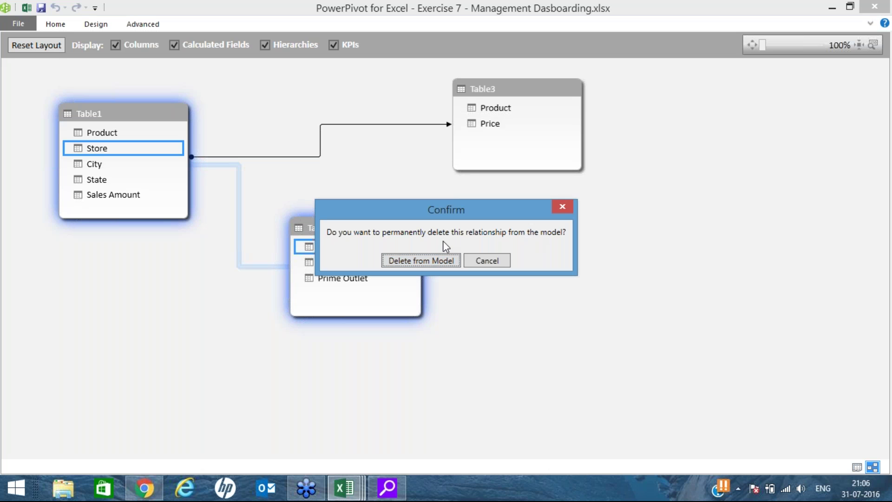
pyautogui.click(462, 260)
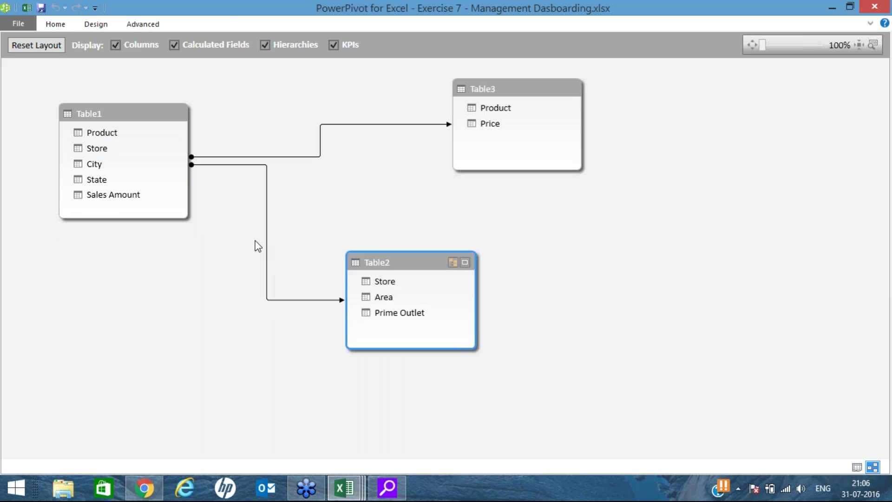
pyautogui.click(266, 253)
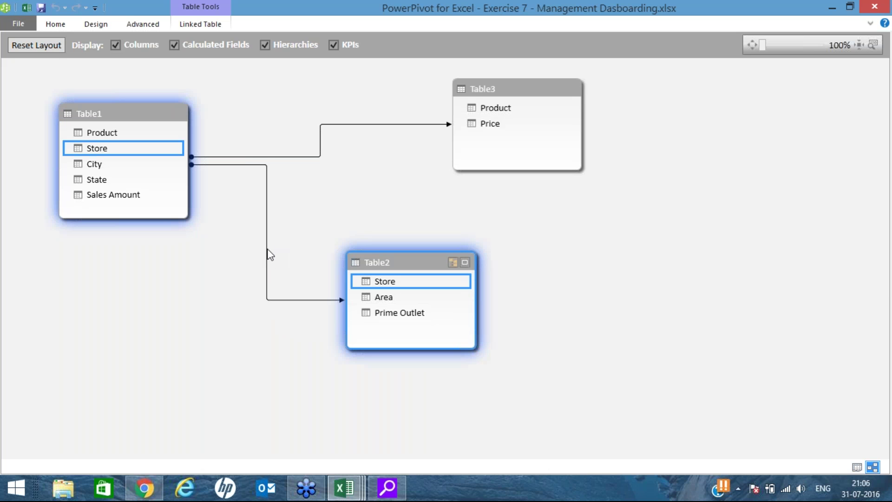
pyautogui.press('Delete')
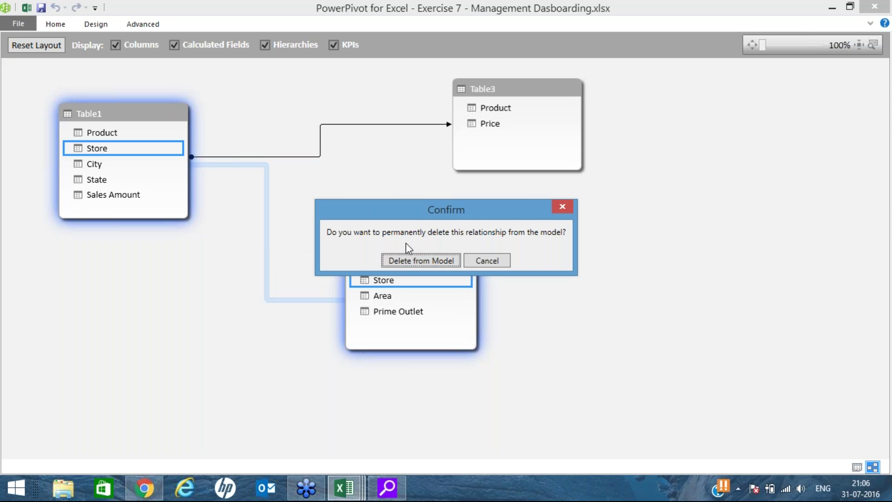
pyautogui.click(429, 261)
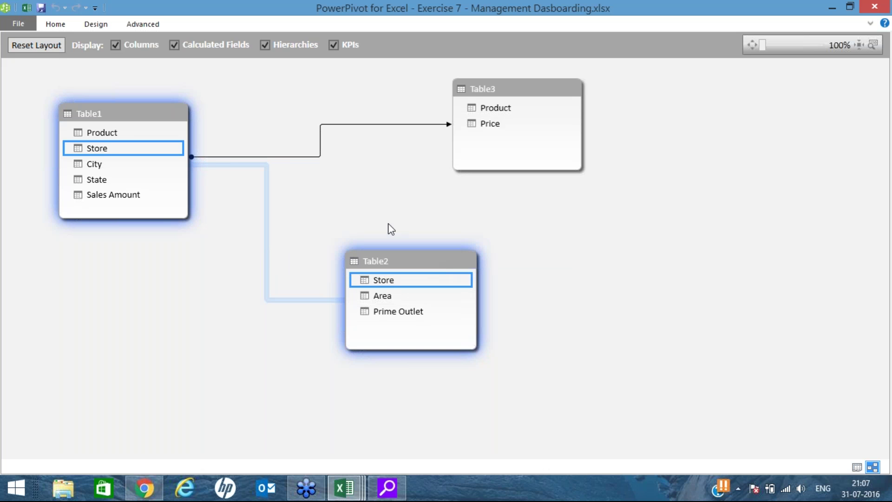
# Delete the Product relationship between Table1 and Table3 from the model
pyautogui.click(307, 161)
pyautogui.press('Delete')
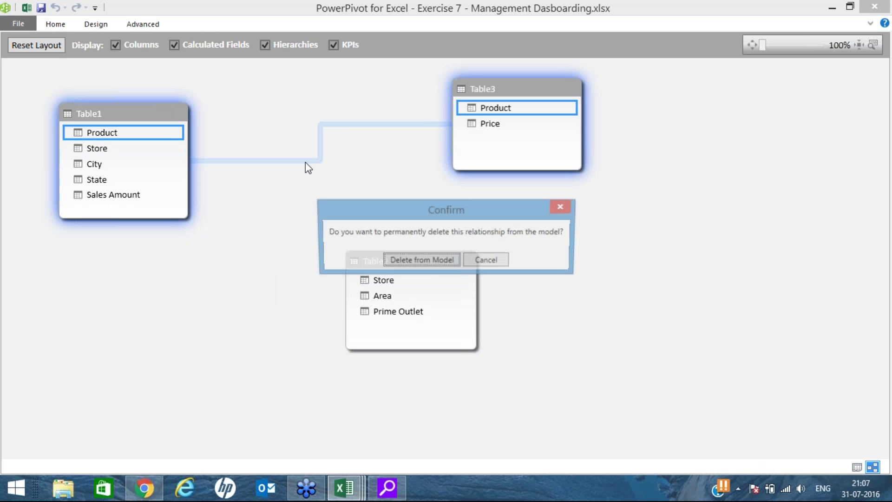
pyautogui.click(424, 262)
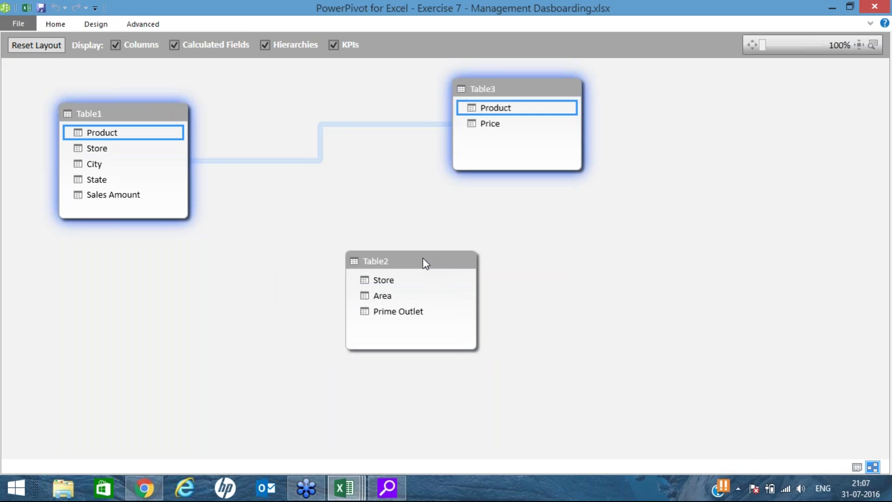
pyautogui.click(97, 26)
pyautogui.click(59, 26)
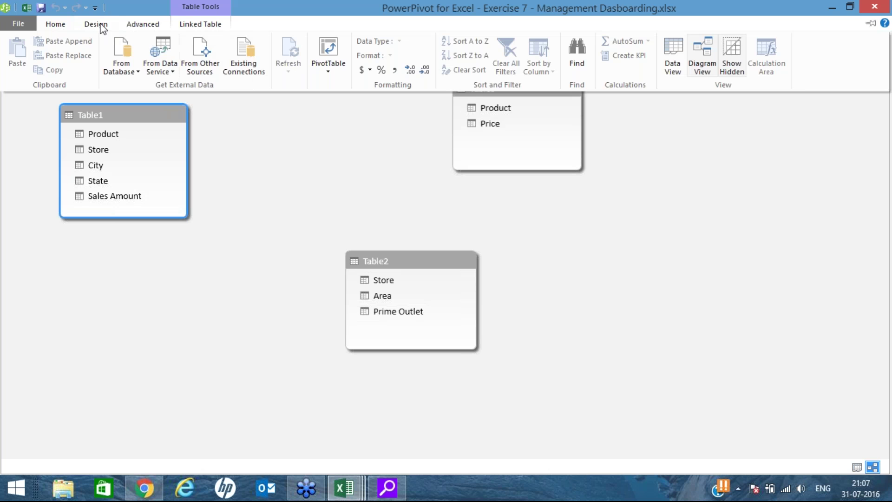
pyautogui.click(95, 25)
pyautogui.click(144, 25)
pyautogui.click(186, 25)
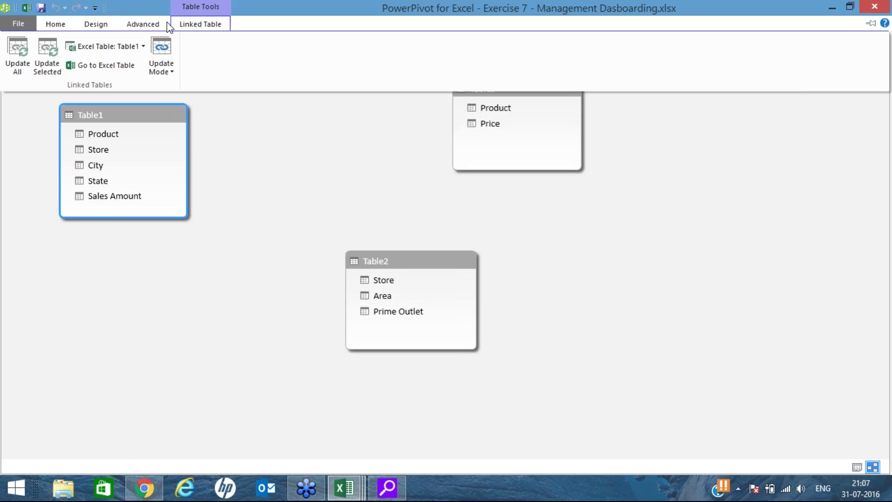
pyautogui.click(151, 23)
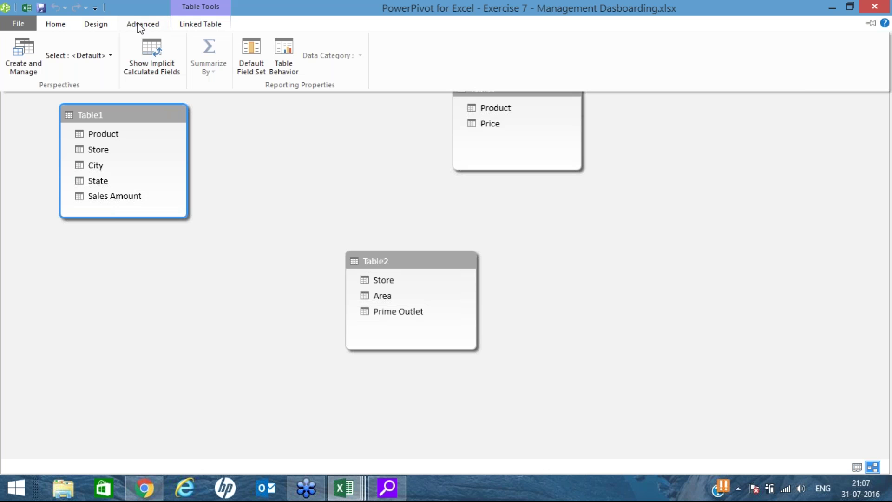
pyautogui.click(102, 24)
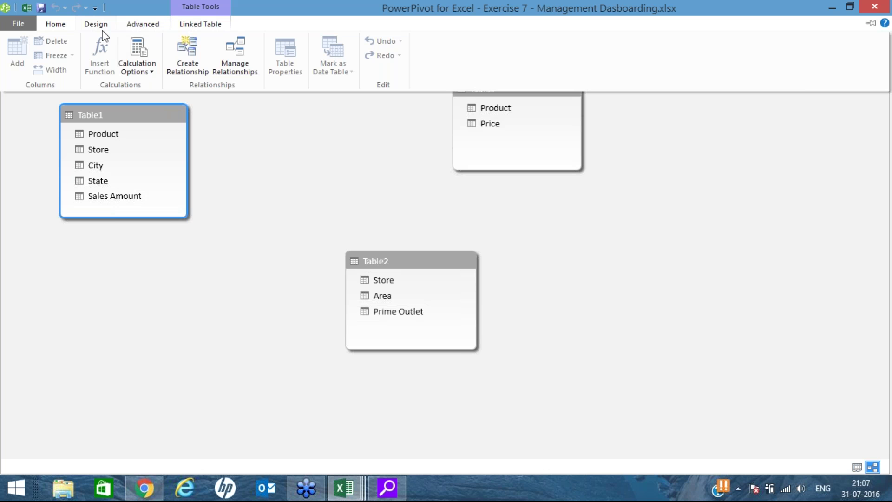
pyautogui.click(99, 24)
pyautogui.click(99, 25)
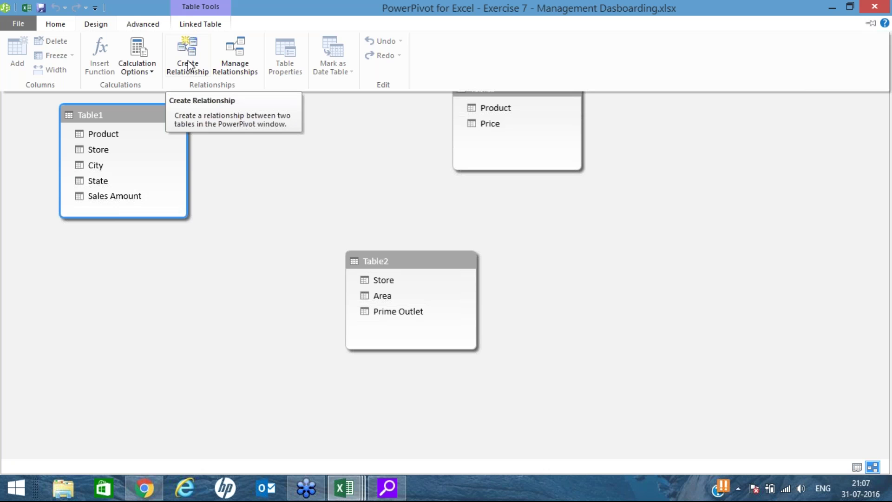
pyautogui.click(91, 26)
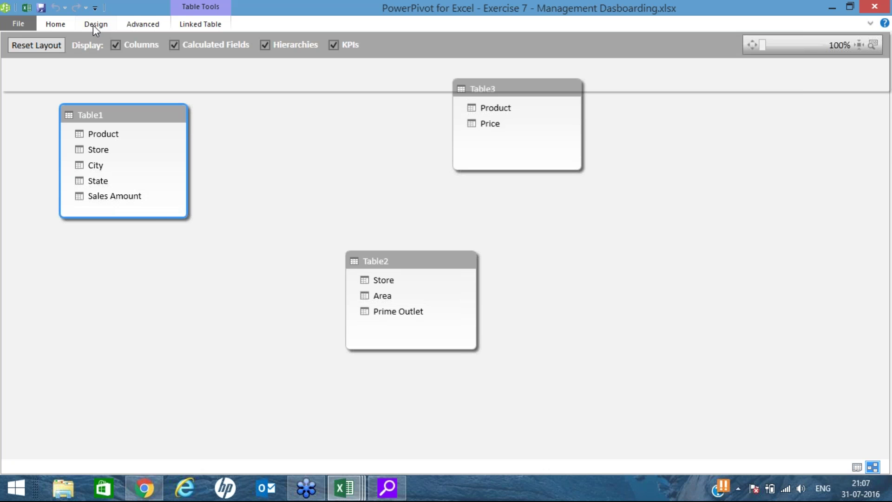
# Create a lookup relationship from Table1's Product column to Table3's Product column through the Create Relationship dialog
pyautogui.click(93, 24)
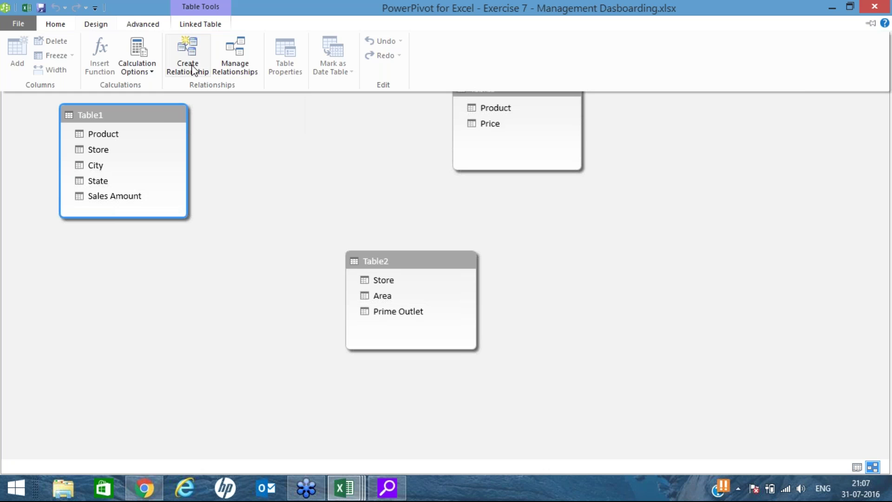
pyautogui.click(194, 71)
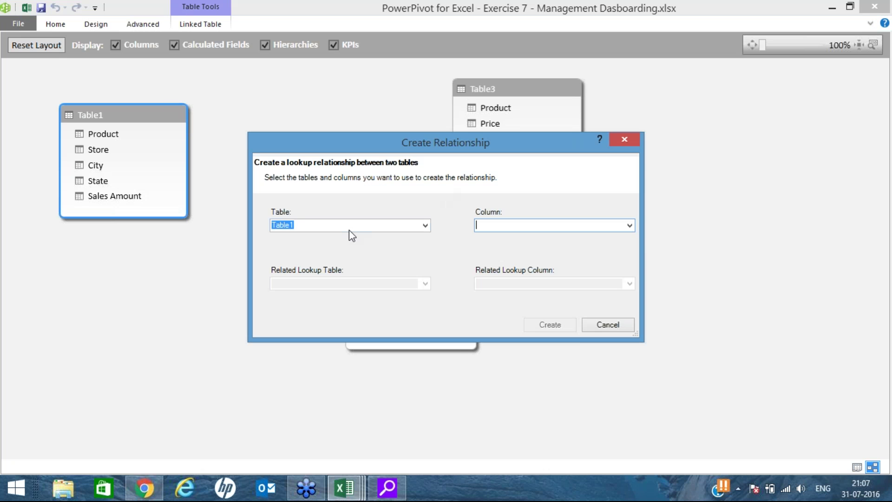
pyautogui.moveTo(401, 140); pyautogui.dragTo(309, 110)
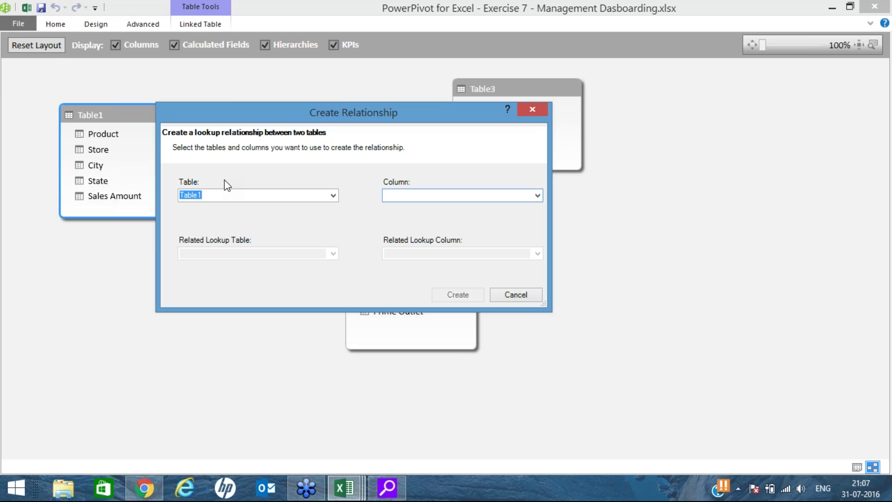
pyautogui.click(333, 195)
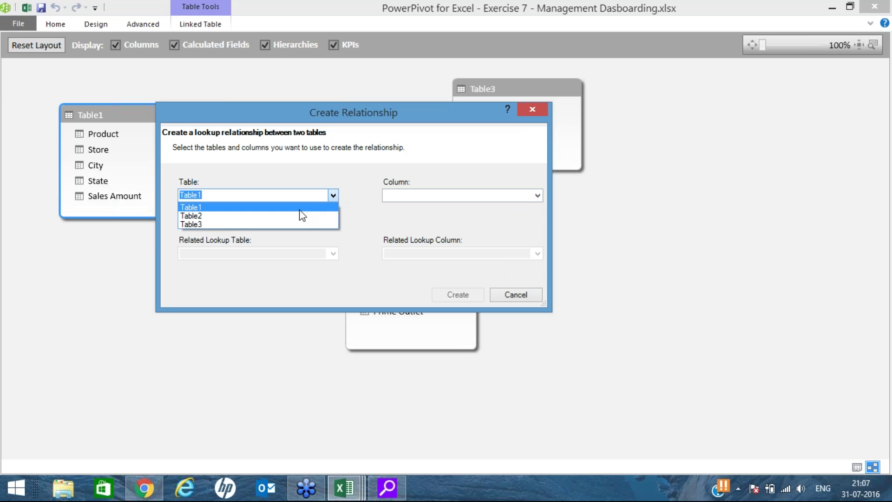
pyautogui.click(310, 200)
pyautogui.click(512, 197)
pyautogui.click(537, 195)
pyautogui.click(470, 215)
pyautogui.click(333, 253)
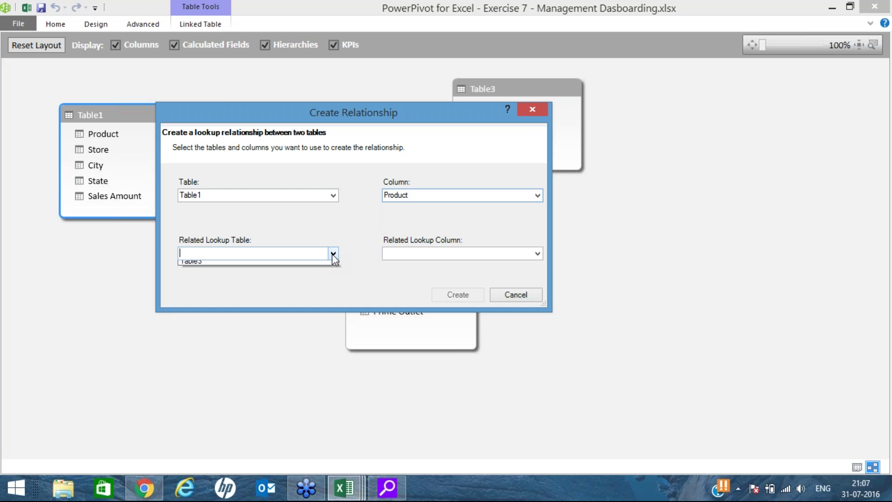
pyautogui.click(302, 274)
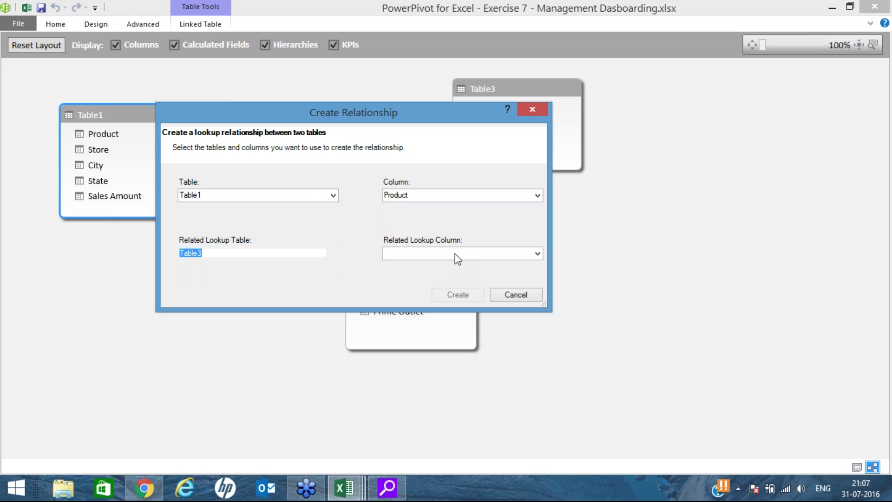
pyautogui.click(539, 255)
pyautogui.click(426, 268)
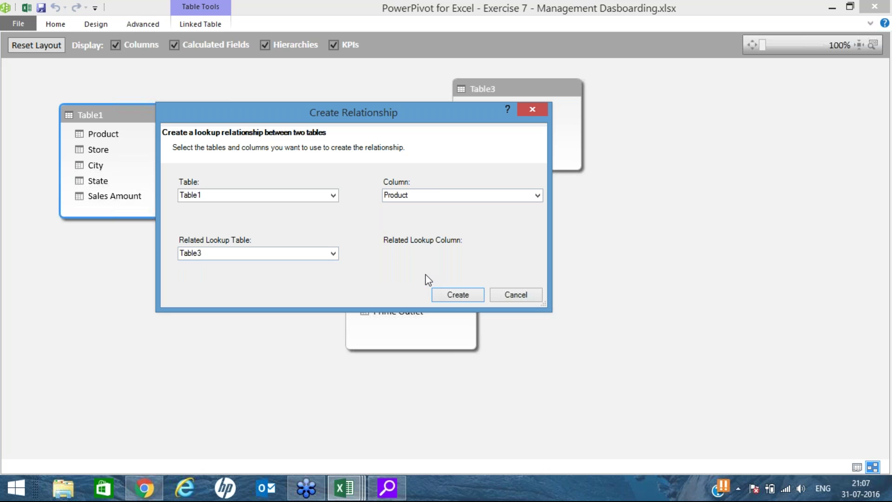
pyautogui.click(458, 294)
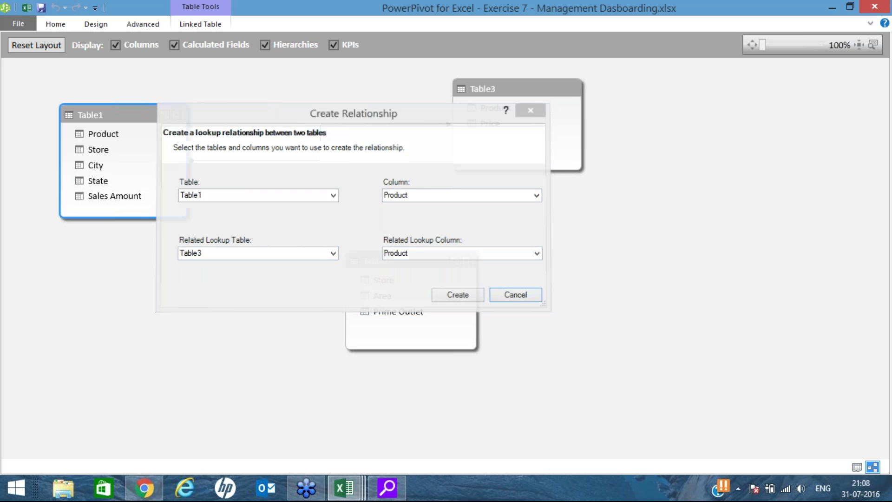
pyautogui.click(315, 164)
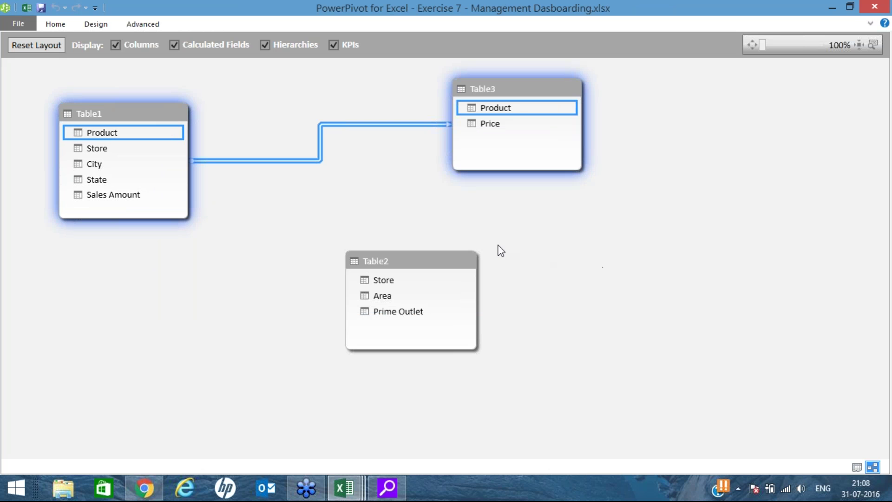
# Relate Table1's Store column to Table2's Store column in the diagram and check which columns each relationship line joins
pyautogui.click(113, 152)
pyautogui.moveTo(113, 152); pyautogui.dragTo(385, 277)
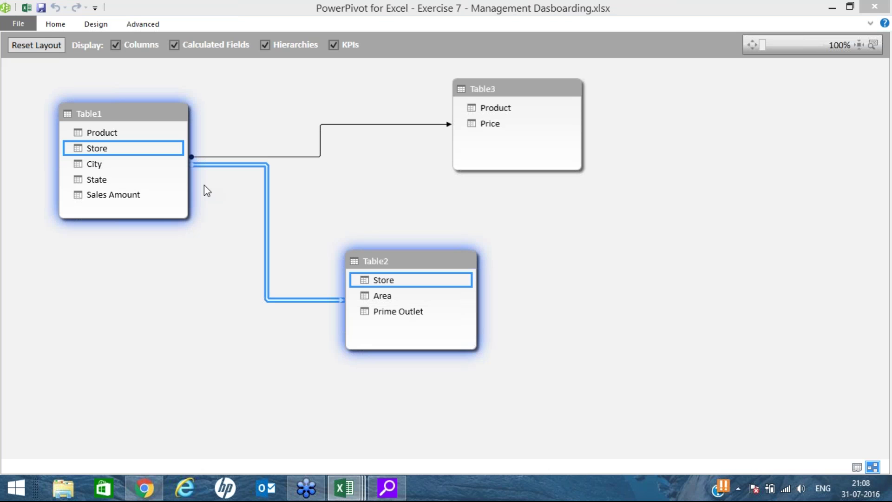
pyautogui.click(314, 157)
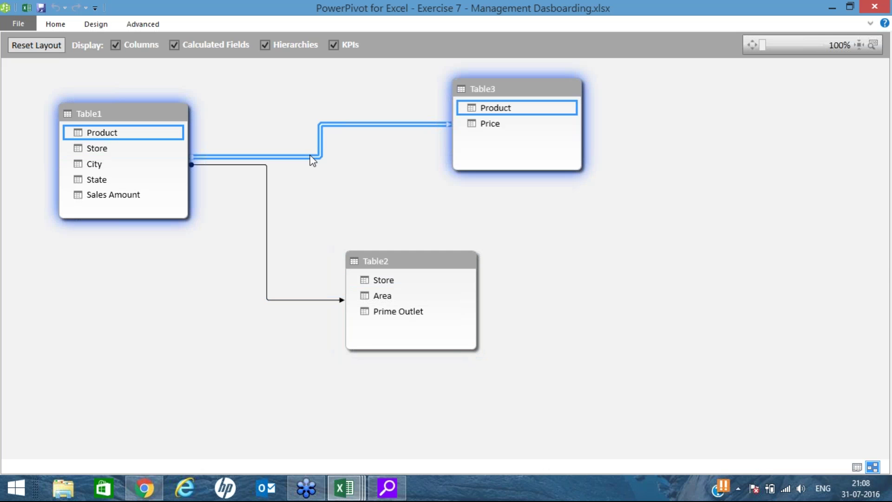
pyautogui.click(267, 183)
pyautogui.click(338, 125)
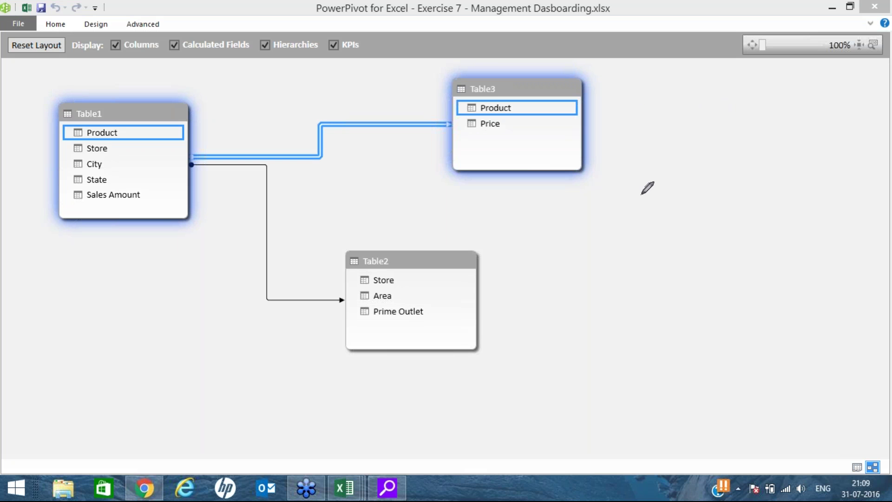
pyautogui.moveTo(623, 180)
pyautogui.mouseDown()
pyautogui.moveTo(638, 194)
pyautogui.moveTo(623, 201)
pyautogui.moveTo(655, 186)
pyautogui.moveTo(647, 199)
pyautogui.moveTo(678, 198)
pyautogui.moveTo(675, 186)
pyautogui.mouseUp()
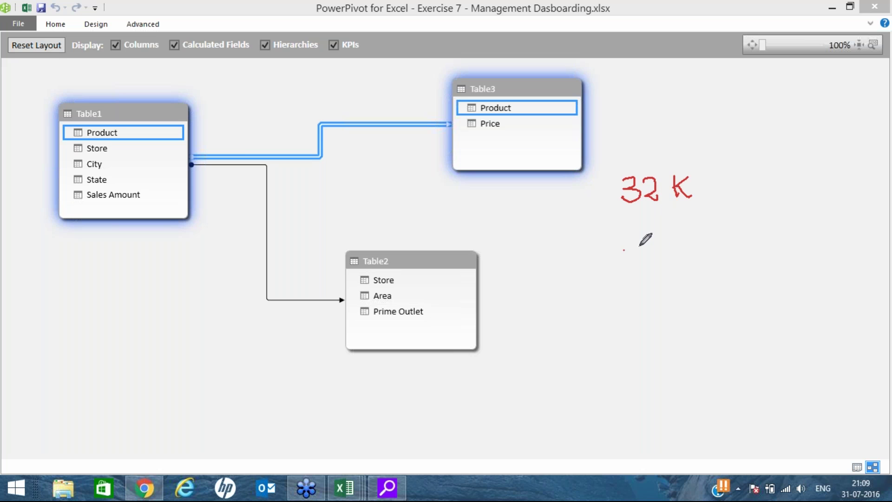
pyautogui.moveTo(624, 246)
pyautogui.mouseDown()
pyautogui.moveTo(626, 270)
pyautogui.moveTo(663, 254)
pyautogui.moveTo(667, 270)
pyautogui.moveTo(685, 240)
pyautogui.moveTo(699, 244)
pyautogui.moveTo(705, 269)
pyautogui.mouseUp()
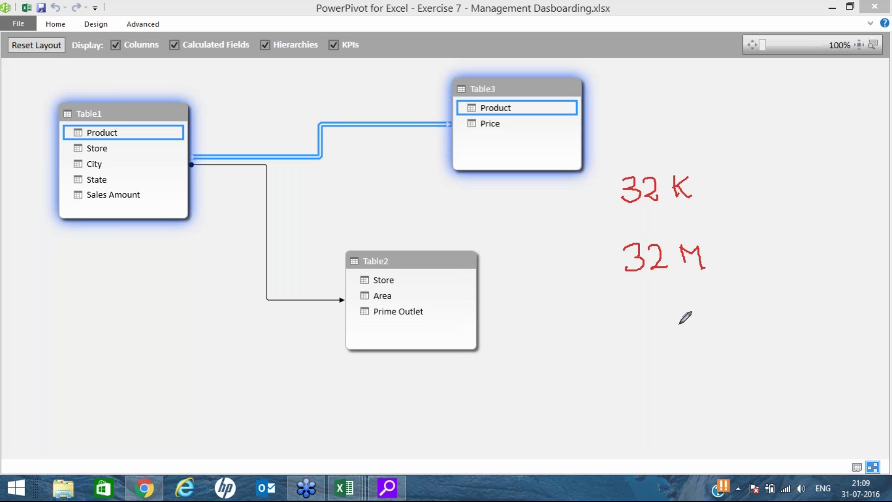
pyautogui.moveTo(633, 321)
pyautogui.mouseDown()
pyautogui.moveTo(632, 343)
pyautogui.moveTo(631, 332)
pyautogui.moveTo(681, 324)
pyautogui.moveTo(697, 346)
pyautogui.mouseUp()
pyautogui.moveTo(640, 387)
pyautogui.mouseDown()
pyautogui.moveTo(644, 400)
pyautogui.moveTo(644, 387)
pyautogui.moveTo(656, 386)
pyautogui.moveTo(665, 395)
pyautogui.moveTo(658, 399)
pyautogui.moveTo(692, 376)
pyautogui.moveTo(707, 396)
pyautogui.mouseUp()
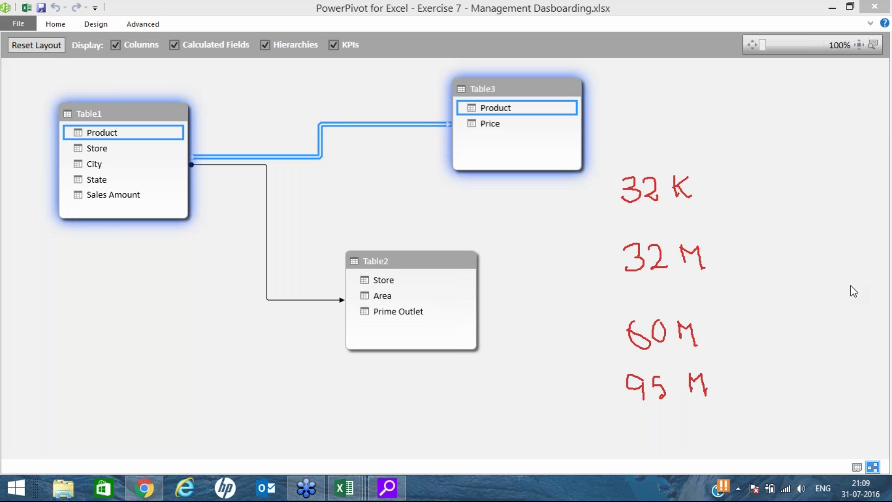
pyautogui.hotkey('ctrl', '2')
pyautogui.click(882, 116)
pyautogui.moveTo(105, 340); pyautogui.dragTo(106, 269)
pyautogui.moveTo(62, 291)
pyautogui.mouseDown()
pyautogui.moveTo(102, 284)
pyautogui.moveTo(99, 299)
pyautogui.mouseUp()
pyautogui.moveTo(116, 266)
pyautogui.mouseDown()
pyautogui.moveTo(146, 263)
pyautogui.moveTo(131, 333)
pyautogui.moveTo(152, 307)
pyautogui.mouseUp()
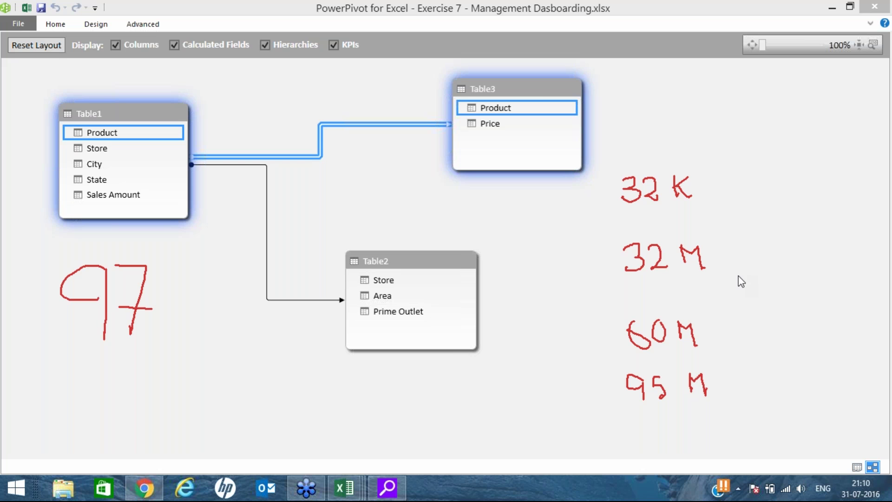
pyautogui.rightClick(739, 336)
pyautogui.click(739, 338)
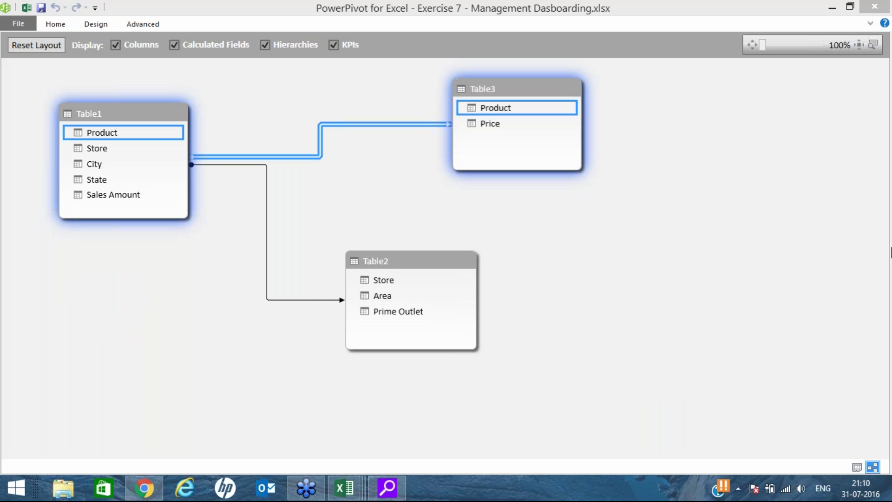
pyautogui.click(882, 255)
pyautogui.click(819, 283)
pyautogui.click(55, 24)
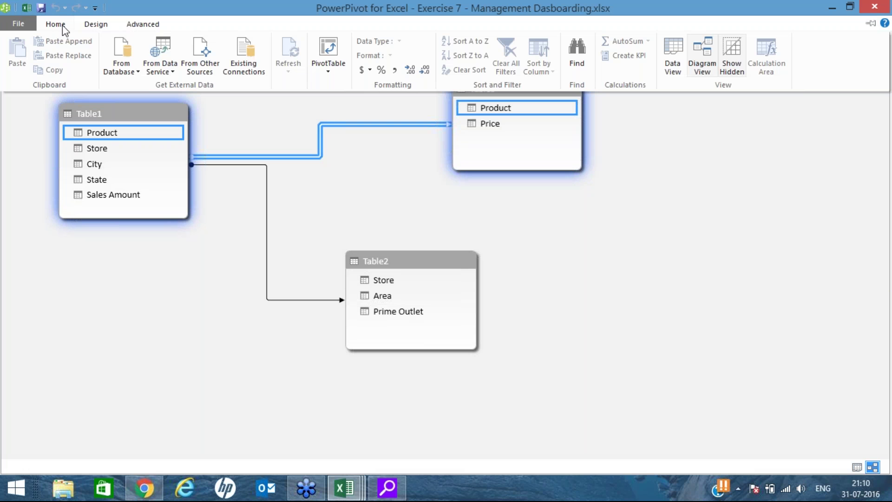
pyautogui.click(96, 25)
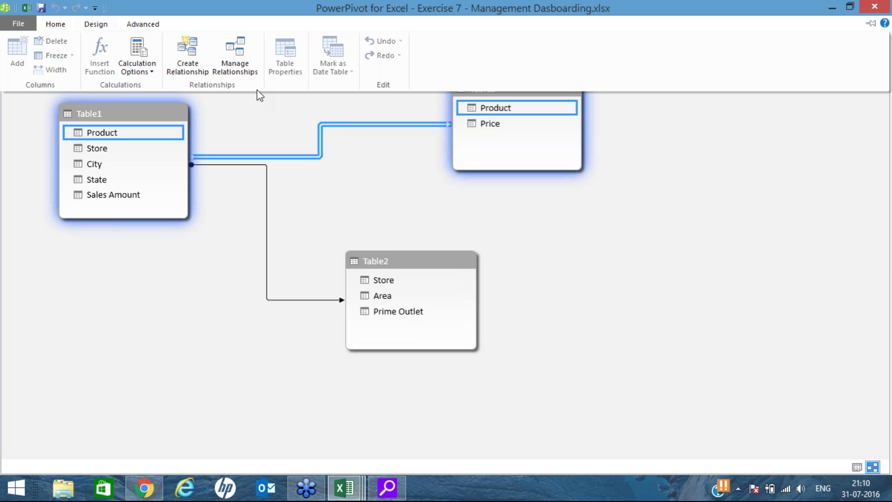
pyautogui.click(144, 25)
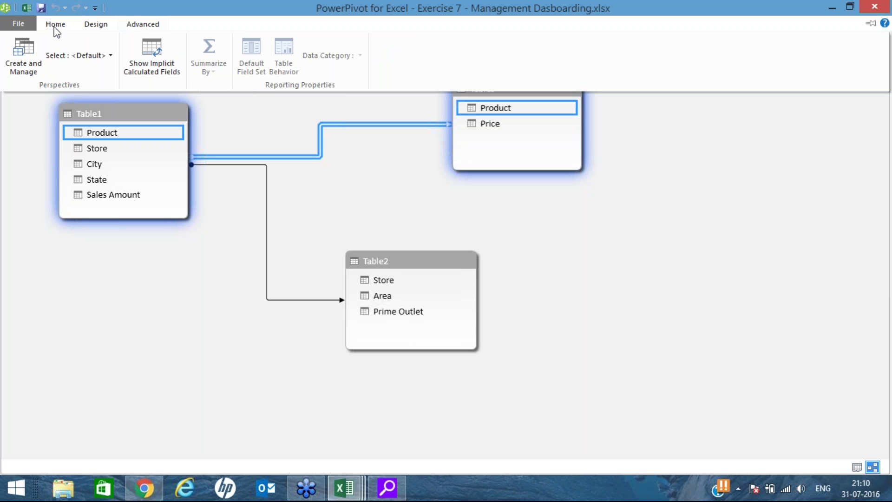
pyautogui.click(55, 24)
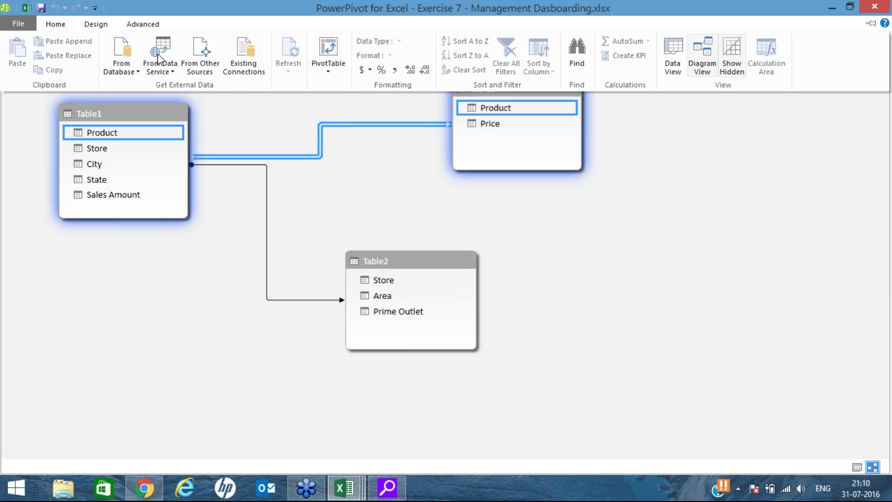
# Insert a Four Charts PivotChart layout from the data model on a new worksheet
pyautogui.click(55, 22)
pyautogui.click(54, 22)
pyautogui.click(329, 71)
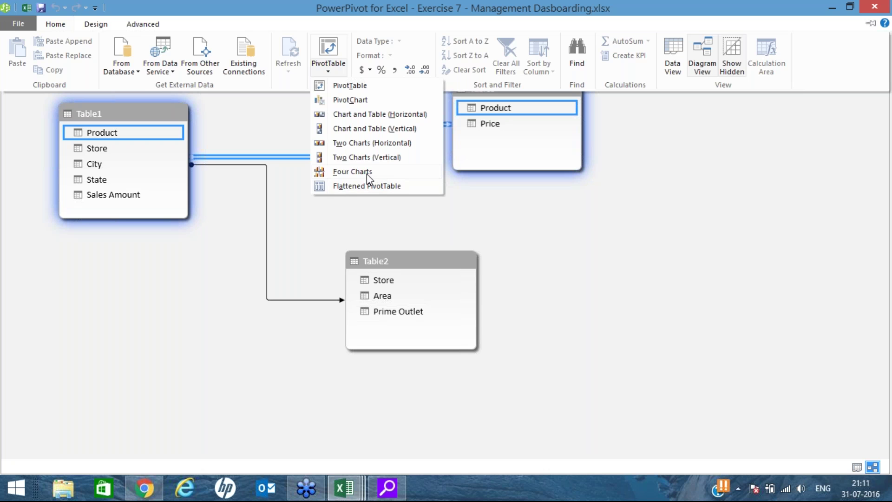
pyautogui.click(367, 174)
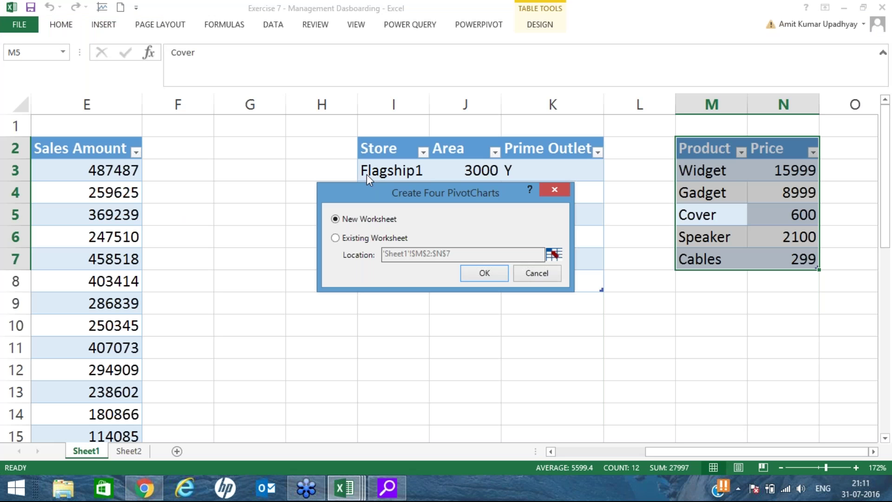
pyautogui.click(488, 275)
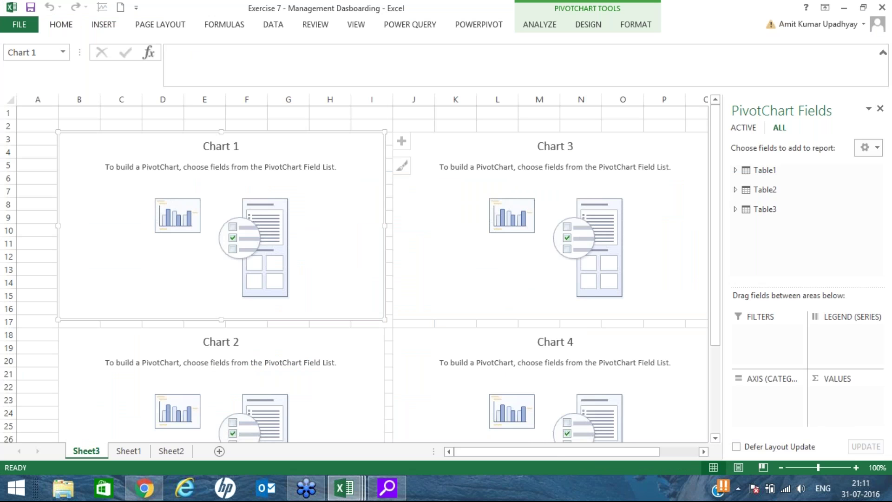
pyautogui.click(781, 467)
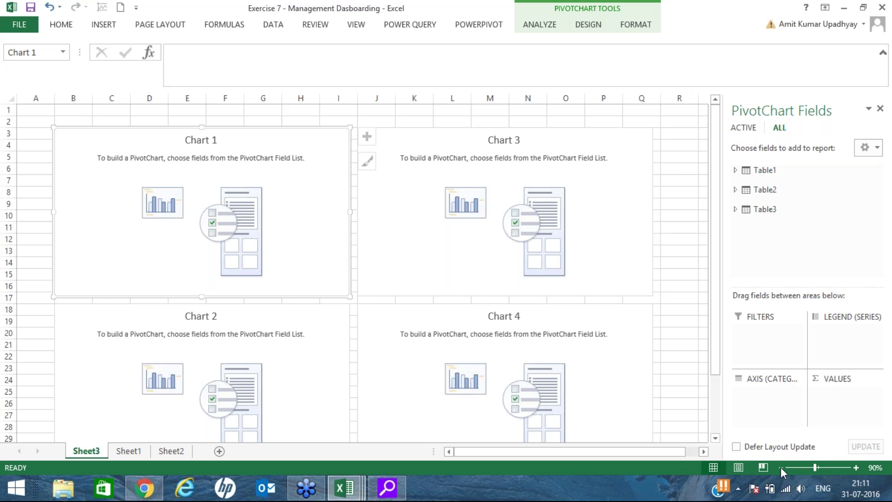
pyautogui.click(781, 467)
pyautogui.scroll(-2, 713, 327)
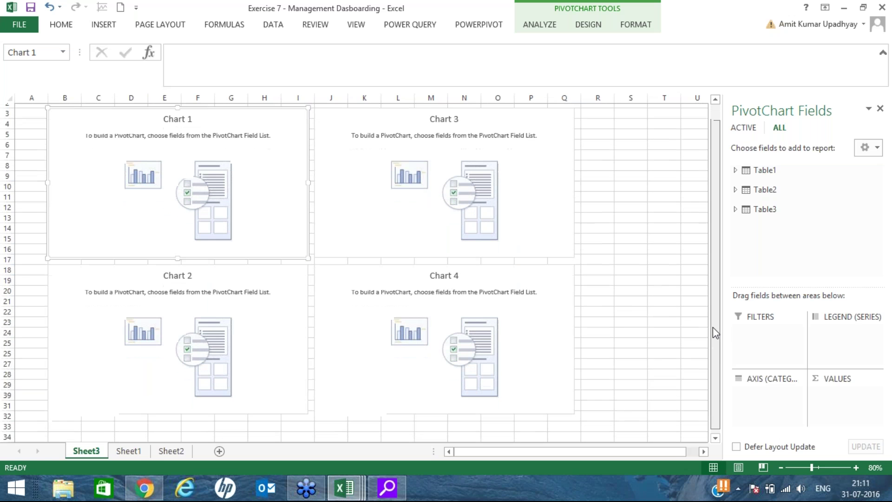
pyautogui.scroll(2, 375, 348)
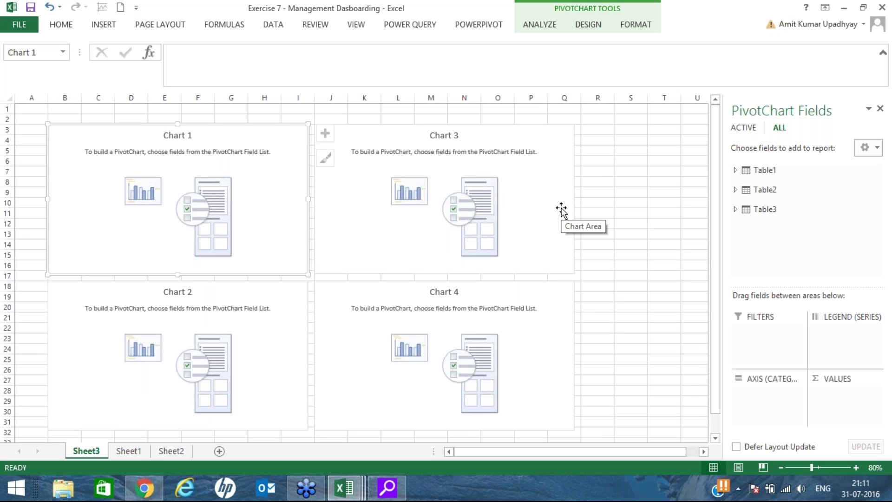
pyautogui.click(780, 292)
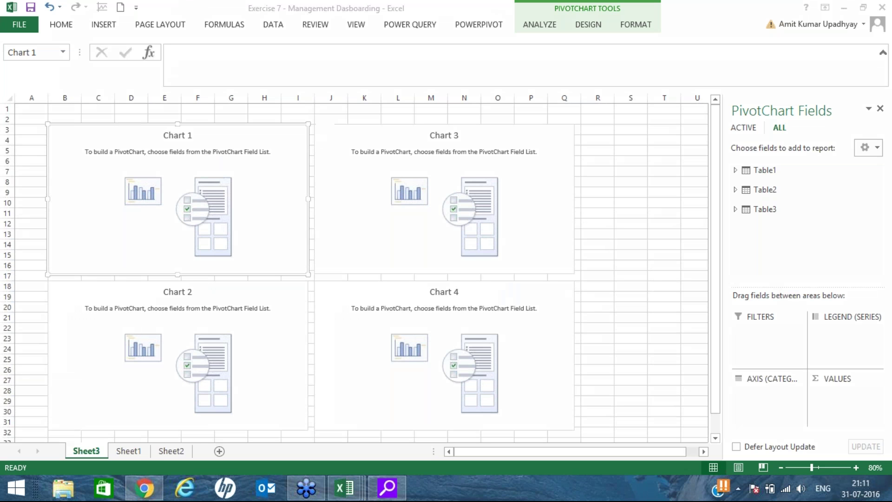
pyautogui.moveTo(604, 121)
pyautogui.mouseDown()
pyautogui.moveTo(657, 125)
pyautogui.moveTo(661, 173)
pyautogui.moveTo(604, 179)
pyautogui.mouseUp()
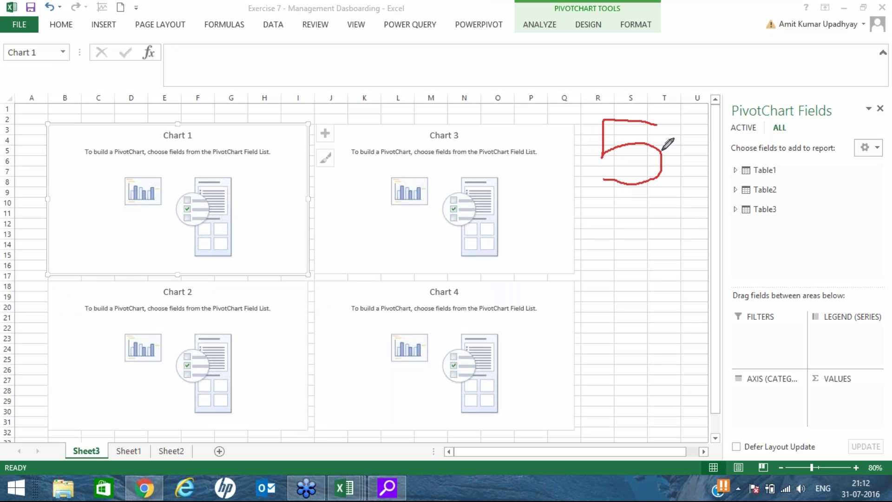
pyautogui.moveTo(586, 134)
pyautogui.mouseDown()
pyautogui.moveTo(540, 146)
pyautogui.moveTo(585, 165)
pyautogui.mouseUp()
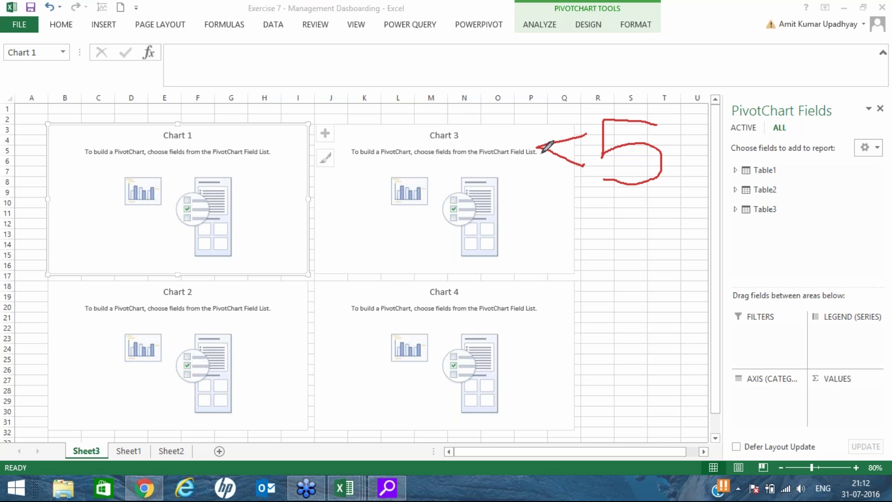
pyautogui.moveTo(475, 136)
pyautogui.mouseDown()
pyautogui.moveTo(514, 155)
pyautogui.moveTo(530, 128)
pyautogui.mouseUp()
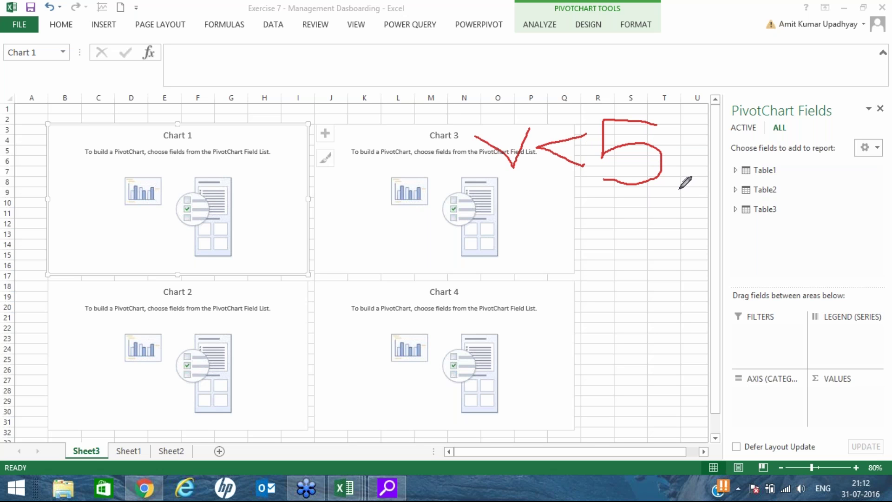
pyautogui.moveTo(510, 188); pyautogui.dragTo(642, 196)
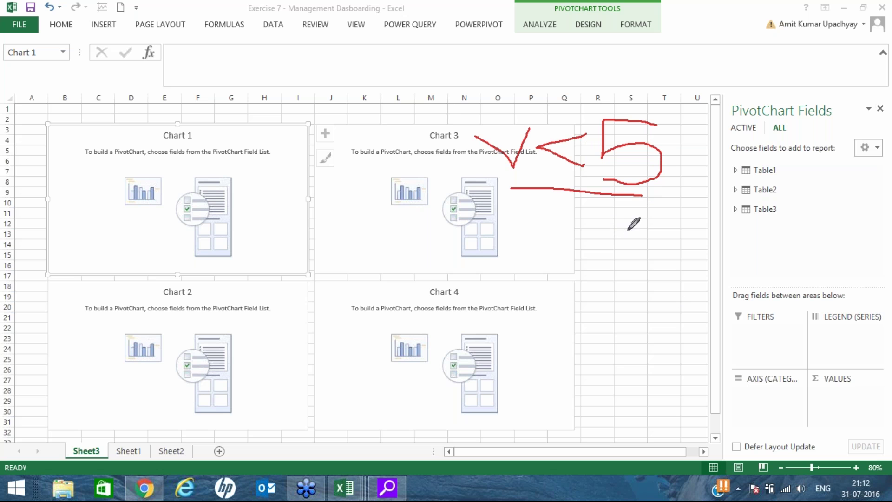
pyautogui.moveTo(609, 224)
pyautogui.mouseDown()
pyautogui.moveTo(604, 257)
pyautogui.moveTo(597, 254)
pyautogui.moveTo(631, 264)
pyautogui.mouseUp()
pyautogui.moveTo(643, 227)
pyautogui.mouseDown()
pyautogui.moveTo(655, 250)
pyautogui.moveTo(662, 239)
pyautogui.mouseUp()
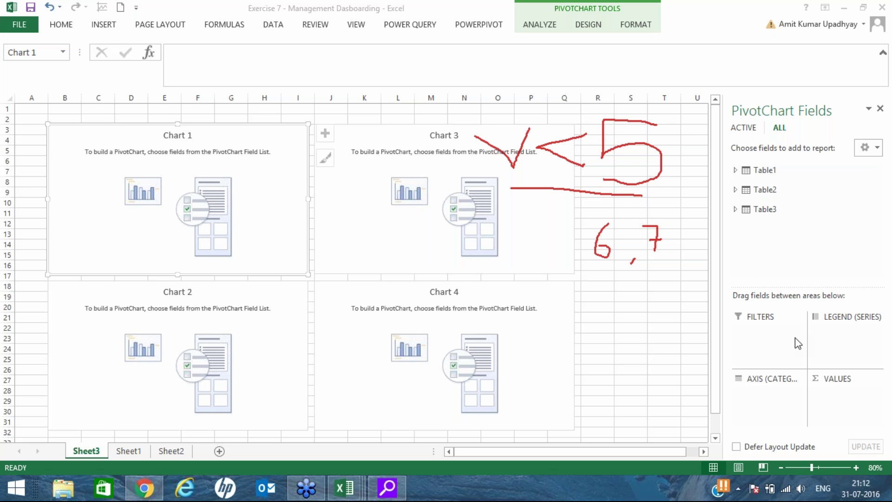
pyautogui.press('Escape')
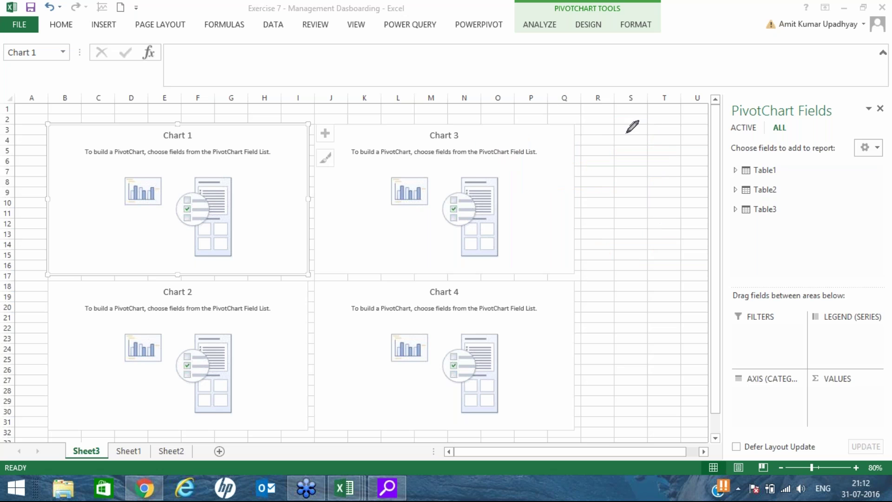
pyautogui.moveTo(611, 130)
pyautogui.mouseDown()
pyautogui.moveTo(636, 132)
pyautogui.moveTo(634, 150)
pyautogui.moveTo(613, 173)
pyautogui.mouseUp()
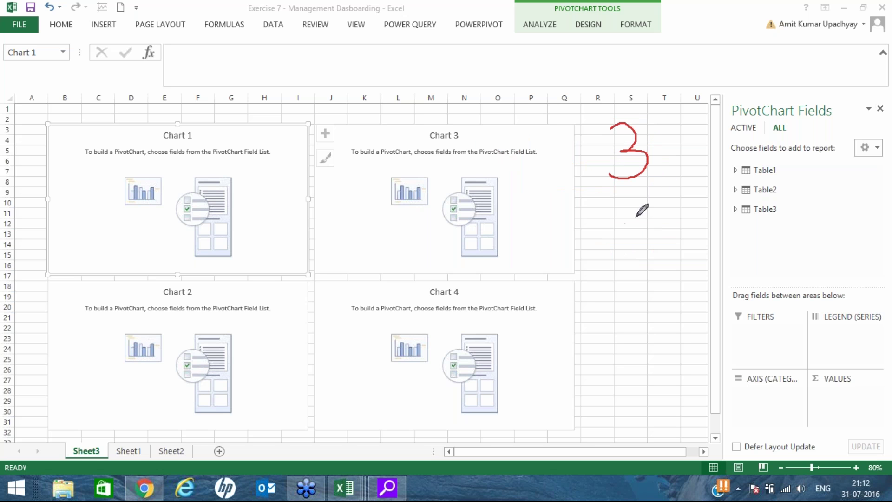
pyautogui.moveTo(631, 253); pyautogui.dragTo(635, 208)
pyautogui.moveTo(601, 235)
pyautogui.mouseDown()
pyautogui.moveTo(635, 208)
pyautogui.moveTo(651, 232)
pyautogui.mouseUp()
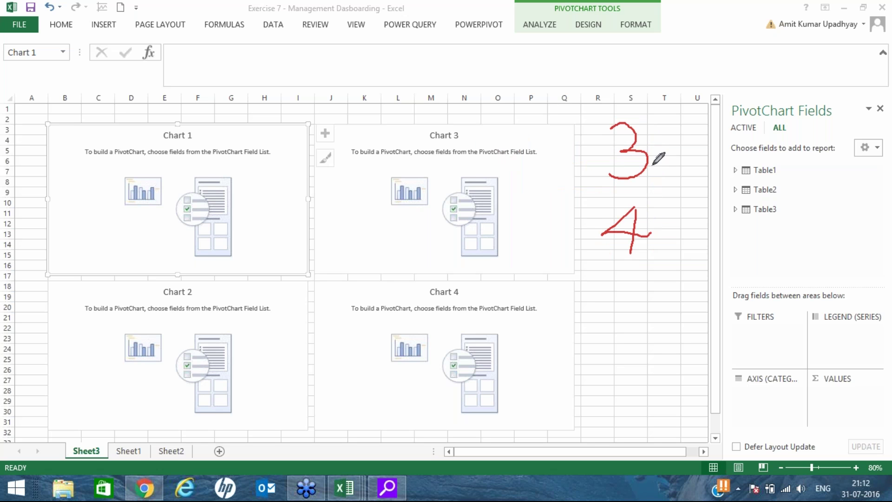
pyautogui.moveTo(657, 145)
pyautogui.mouseDown()
pyautogui.moveTo(669, 155)
pyautogui.moveTo(692, 124)
pyautogui.mouseUp()
pyautogui.moveTo(666, 219); pyautogui.dragTo(692, 205)
pyautogui.press('Escape')
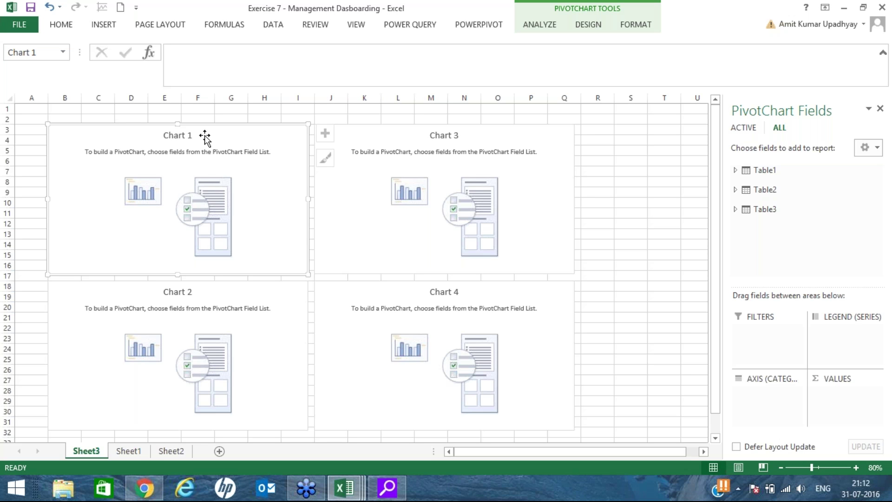
# Build Chart 1 from Table1 with Sales Amount as the values and State as the axis category
pyautogui.click(766, 171)
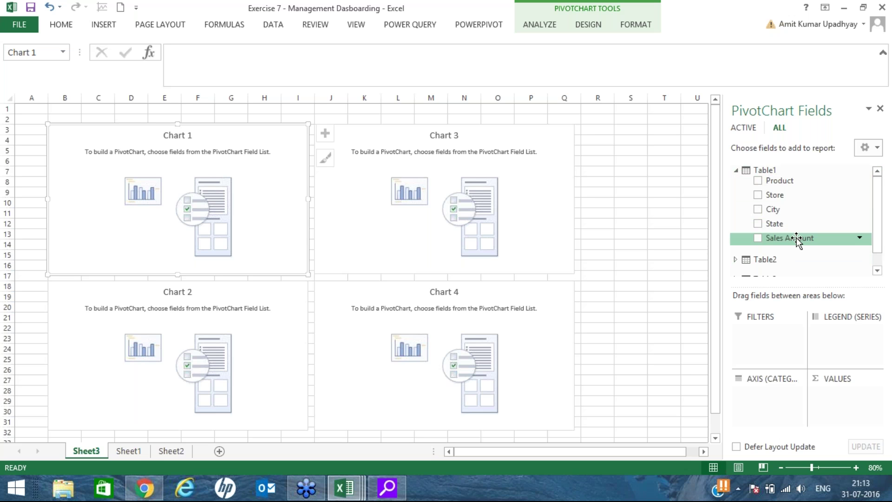
pyautogui.moveTo(797, 239); pyautogui.dragTo(813, 293)
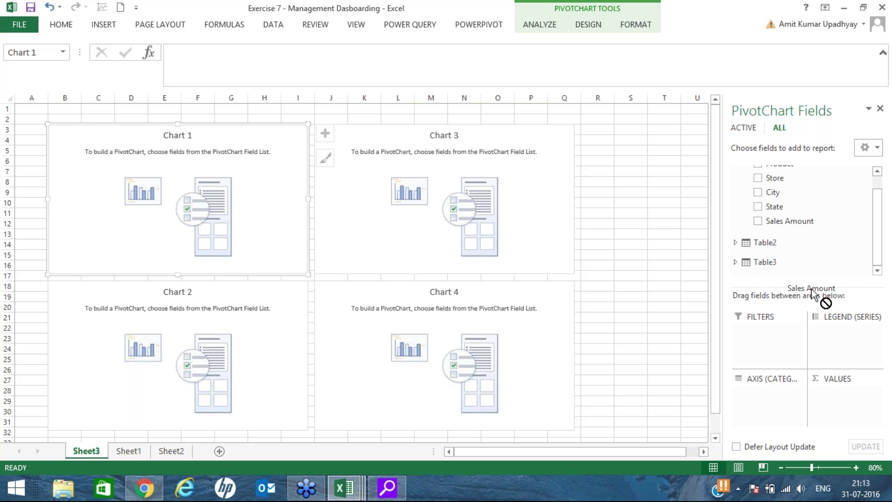
pyautogui.moveTo(813, 294); pyautogui.dragTo(853, 406)
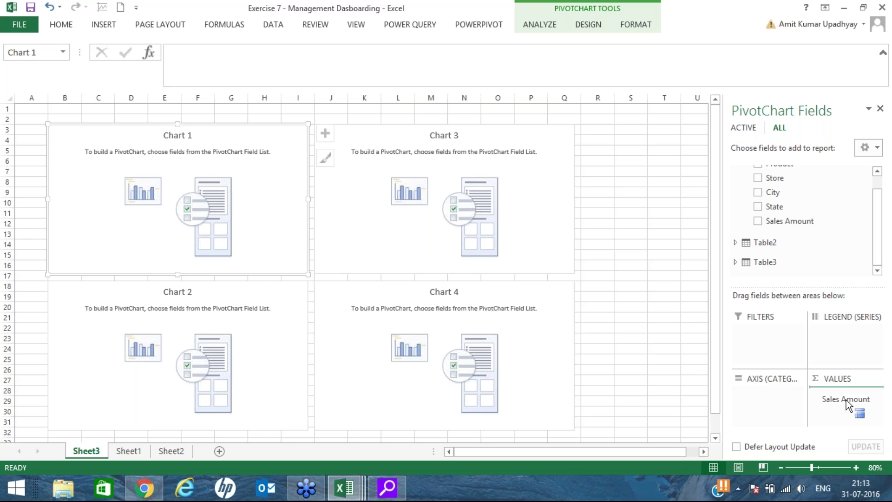
pyautogui.moveTo(846, 400); pyautogui.dragTo(802, 228)
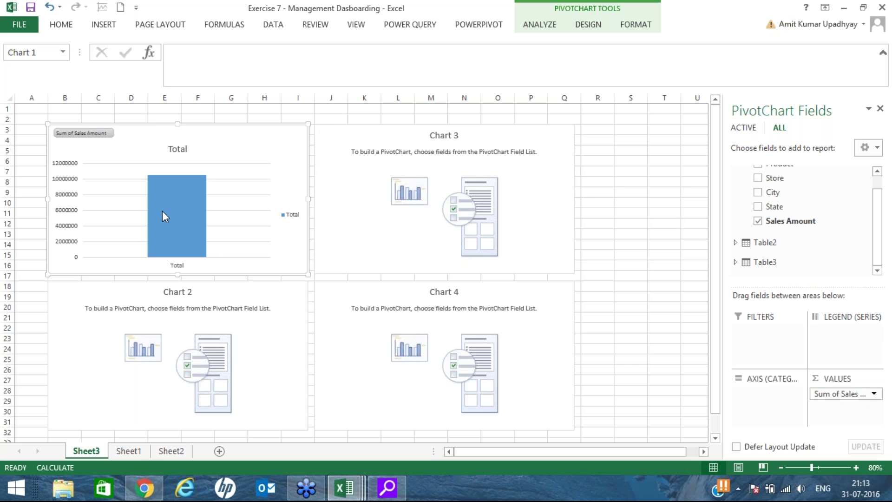
pyautogui.moveTo(177, 213)
pyautogui.moveTo(774, 207); pyautogui.dragTo(766, 420)
pyautogui.moveTo(766, 421); pyautogui.dragTo(766, 420)
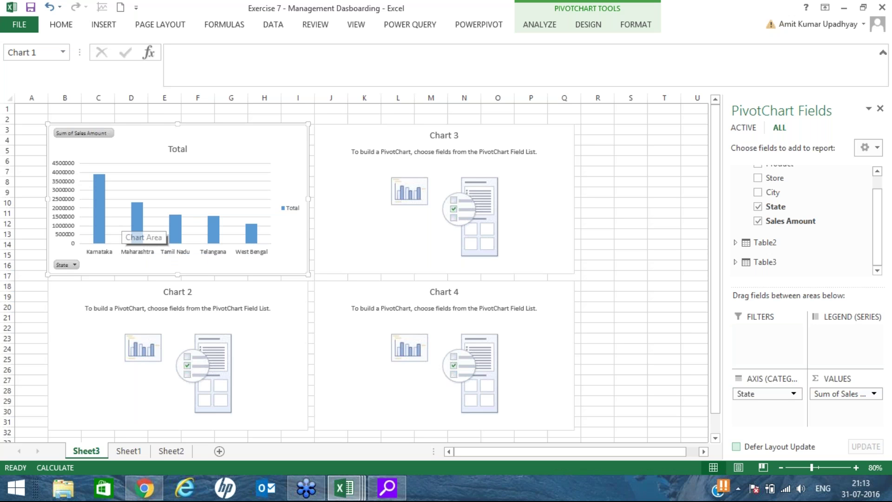
pyautogui.click(856, 467)
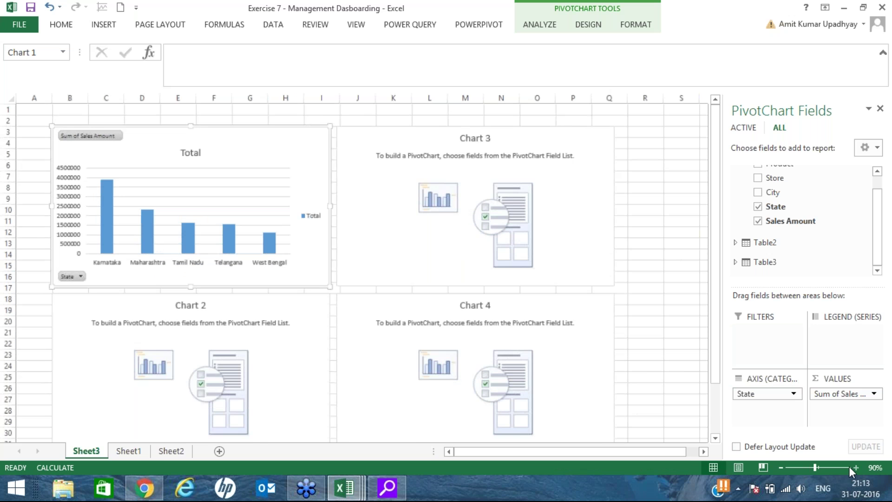
pyautogui.click(856, 468)
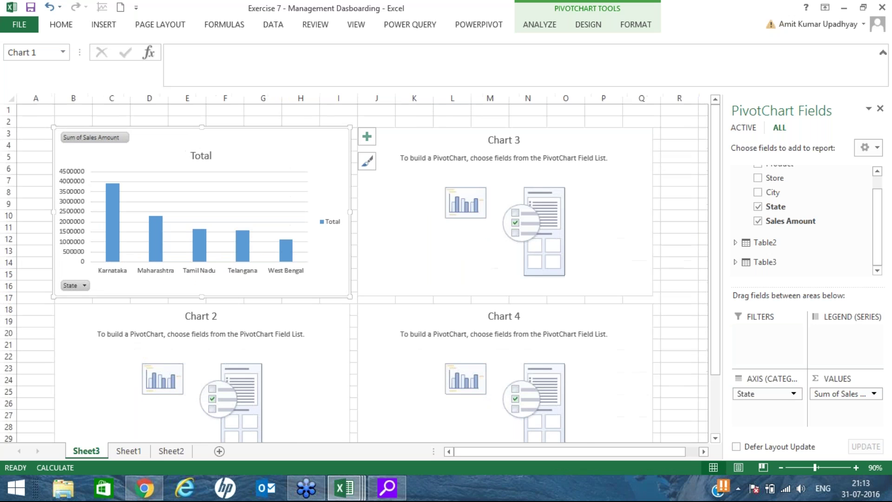
pyautogui.click(856, 468)
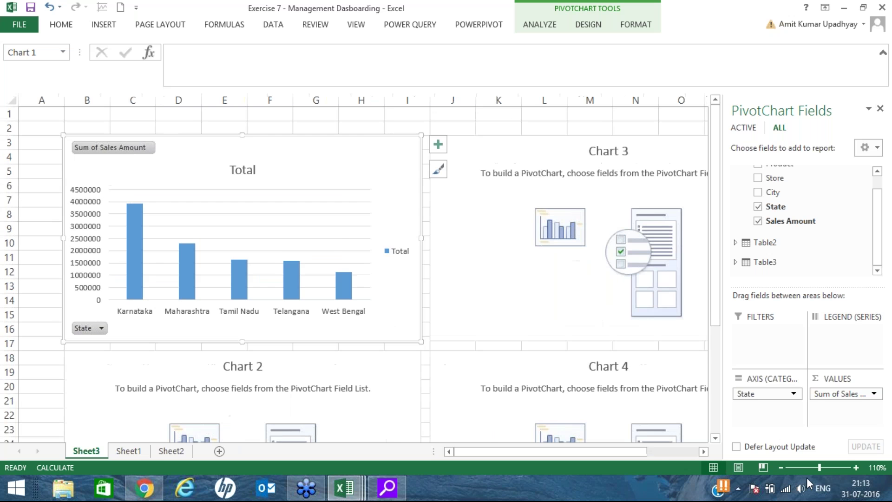
pyautogui.click(781, 468)
pyautogui.doubleClick(782, 468)
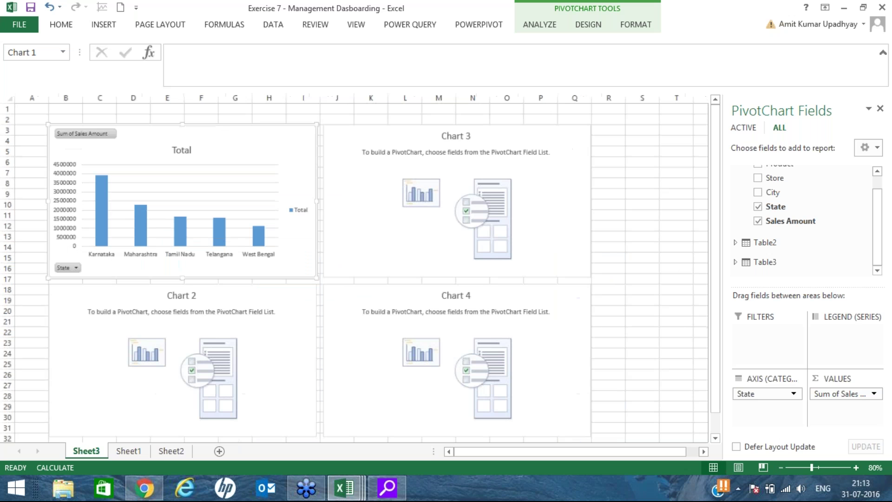
# Build Chart 3 from Table1 with Sales Amount as the values and City as the axis category
pyautogui.click(369, 190)
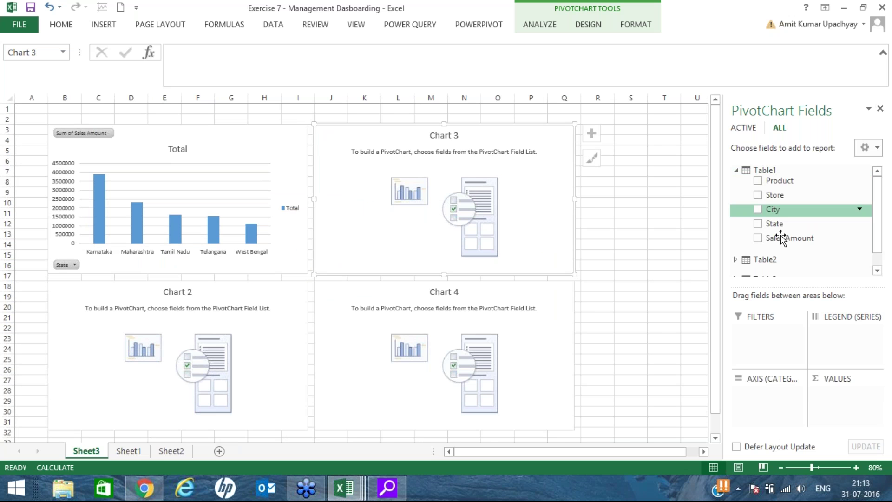
pyautogui.moveTo(790, 238); pyautogui.dragTo(846, 392)
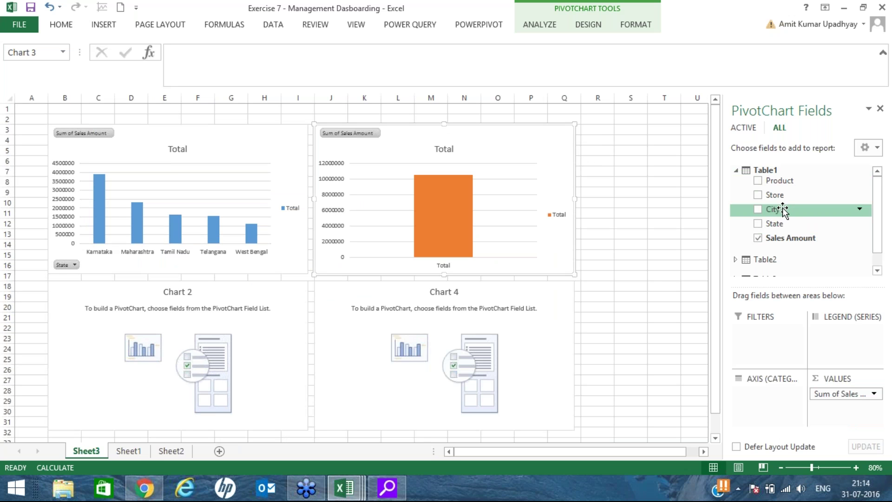
pyautogui.moveTo(783, 210); pyautogui.dragTo(767, 413)
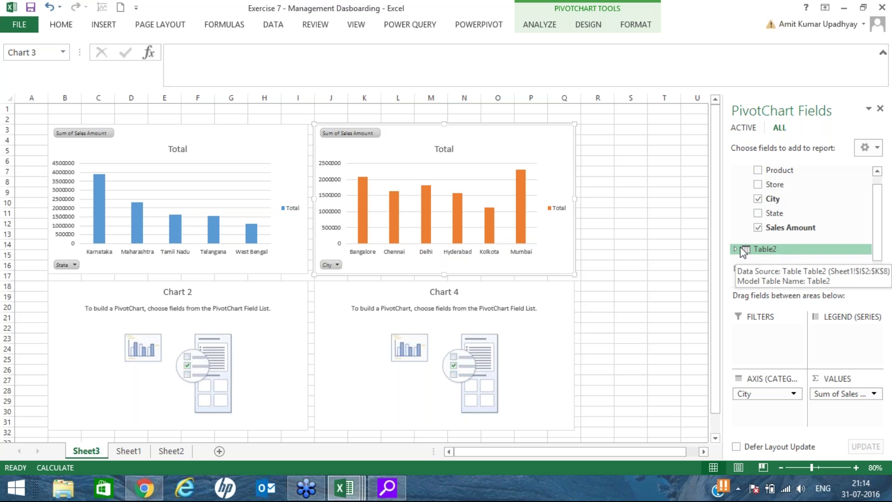
# Add a slicer for Table1's Product field to Chart 3 and place it beside that chart, around columns R to T
pyautogui.click(774, 251)
pyautogui.click(750, 231)
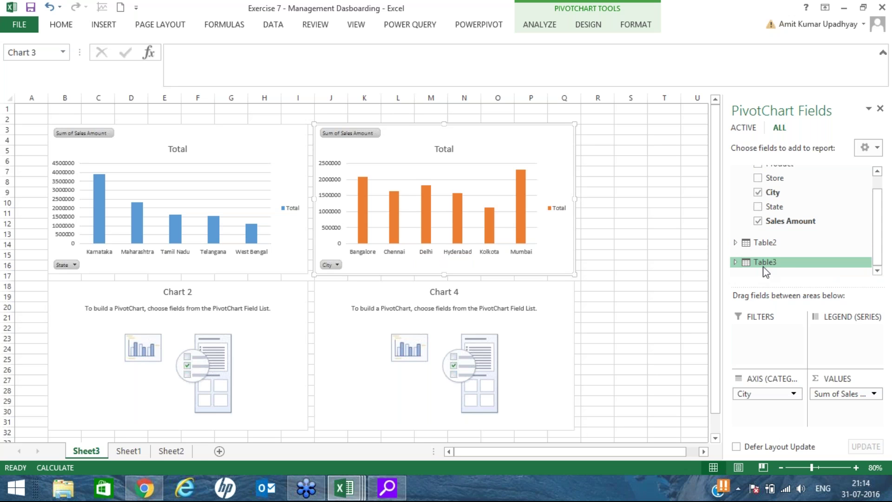
pyautogui.scroll(2, 799, 209)
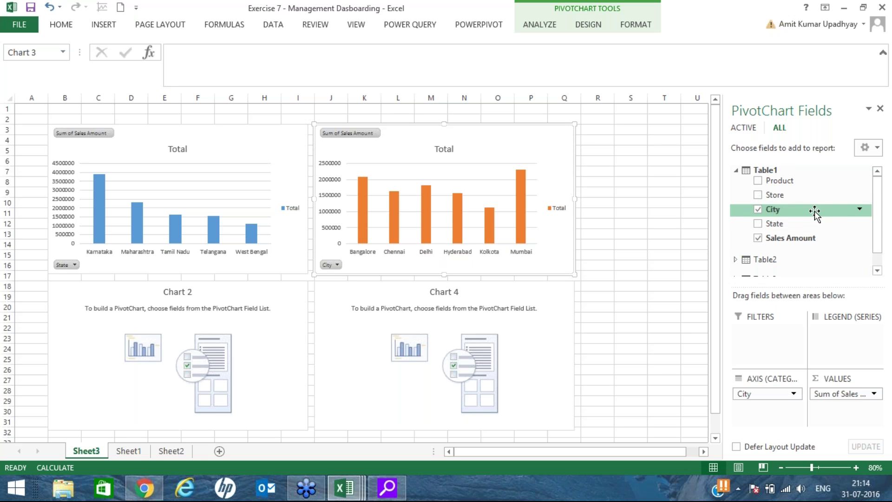
pyautogui.rightClick(784, 181)
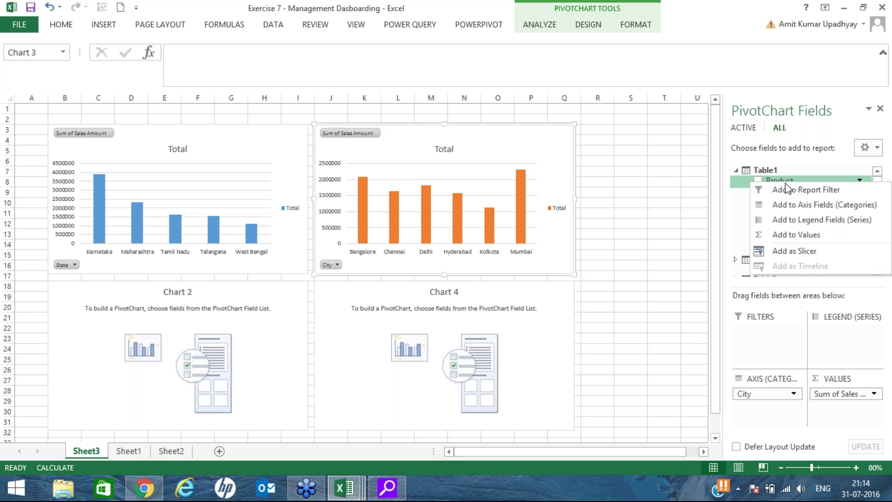
pyautogui.click(799, 251)
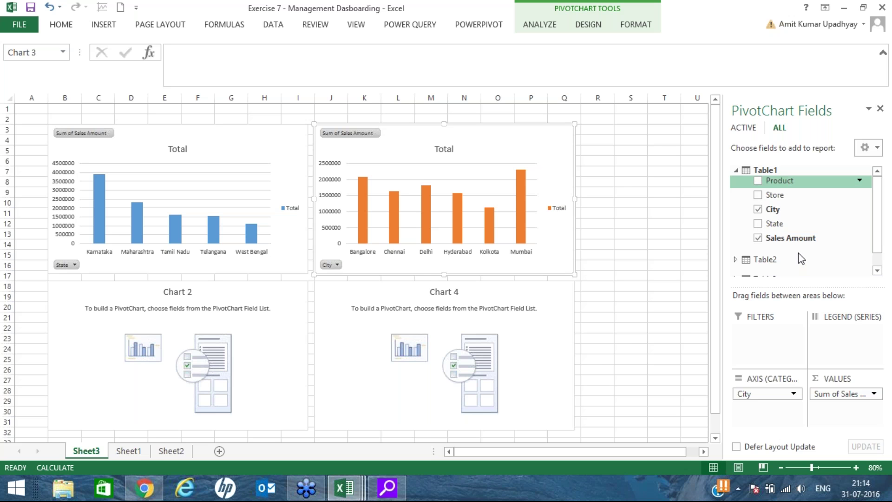
pyautogui.click(370, 211)
pyautogui.moveTo(370, 210); pyautogui.dragTo(633, 131)
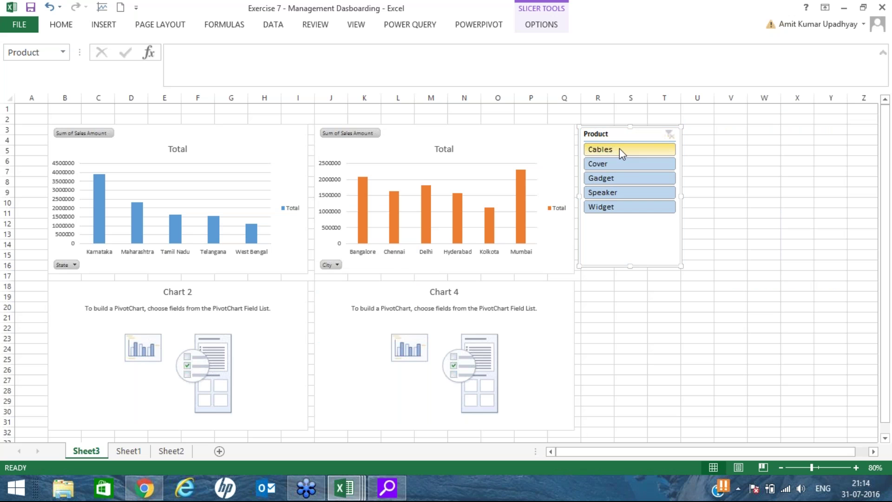
# Try the Product slicer on Chart 3 with Cables, Cover and several products at once, and restore all products
pyautogui.click(620, 148)
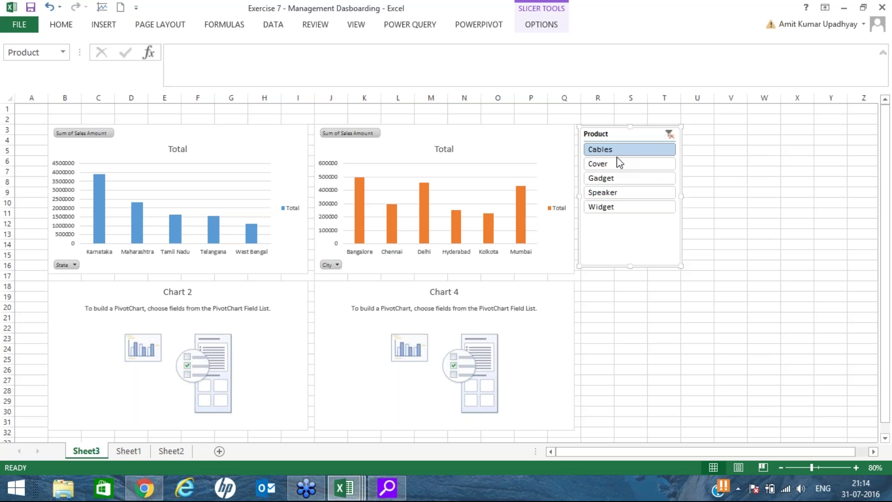
pyautogui.click(628, 166)
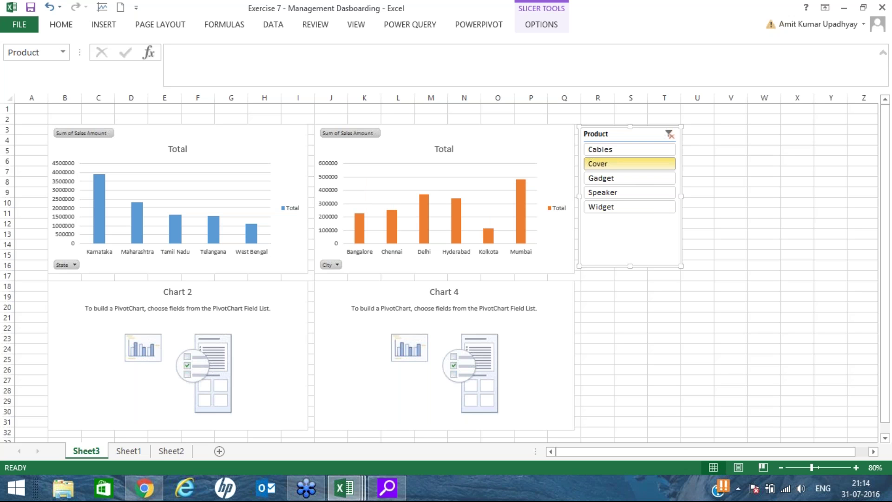
pyautogui.click(617, 150)
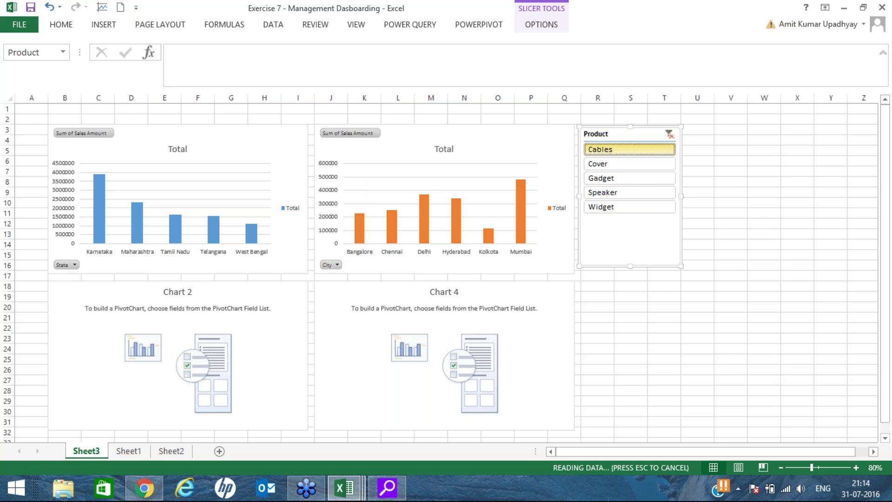
pyautogui.moveTo(619, 149); pyautogui.dragTo(612, 180)
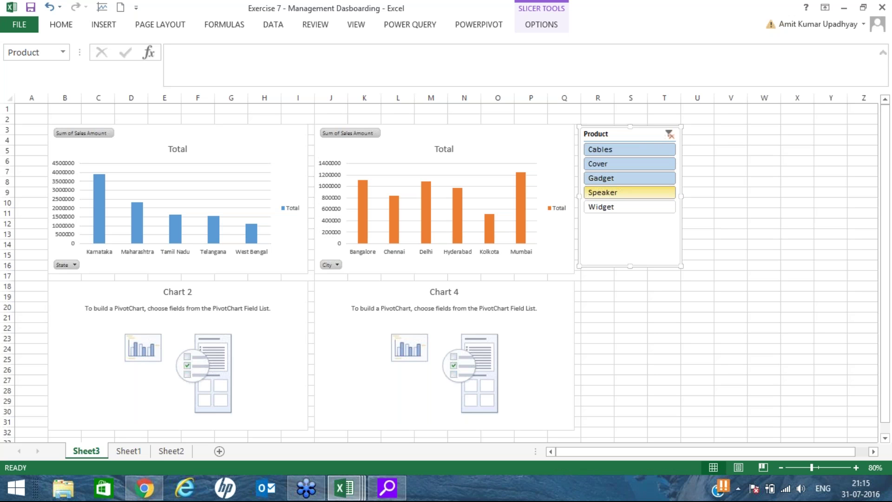
pyautogui.keyDown('ctrl'); pyautogui.click(618, 178); pyautogui.keyUp('ctrl')
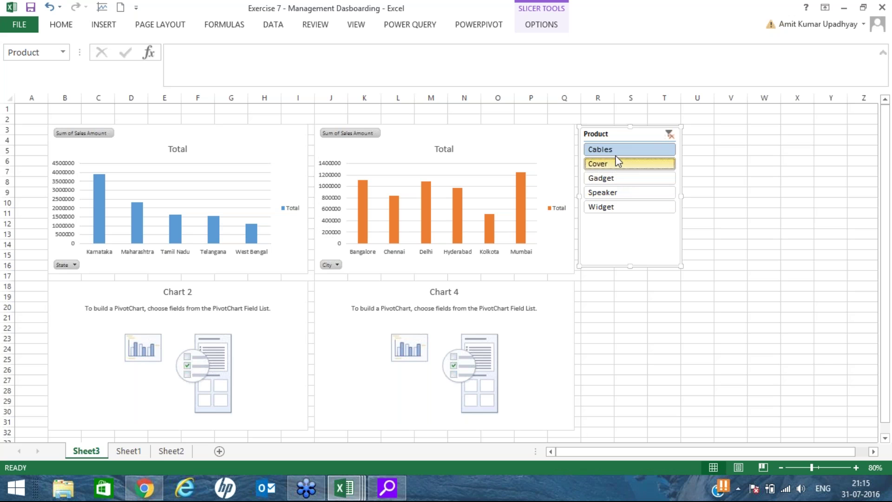
pyautogui.click(617, 151)
pyautogui.keyDown('ctrl'); pyautogui.click(618, 149); pyautogui.keyUp('ctrl')
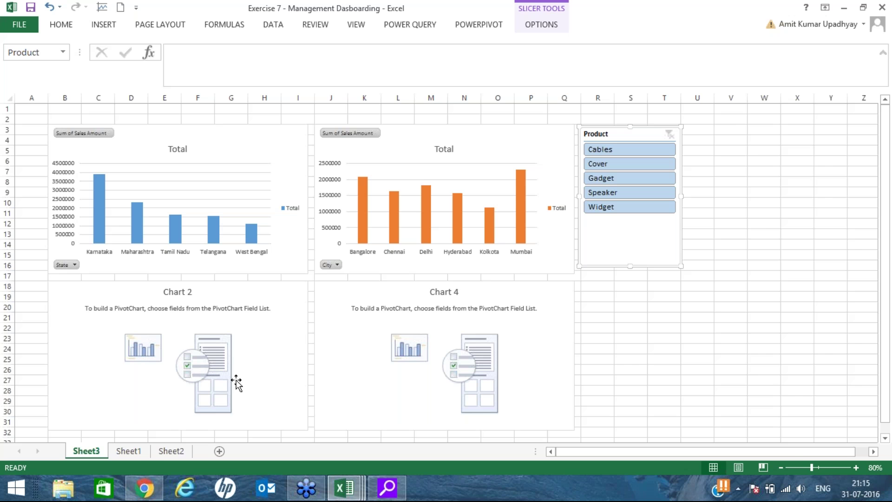
# Build Chart 2 from Table1 with Sales Amount as the values, State as the axis category and City as the legend series
pyautogui.click(233, 348)
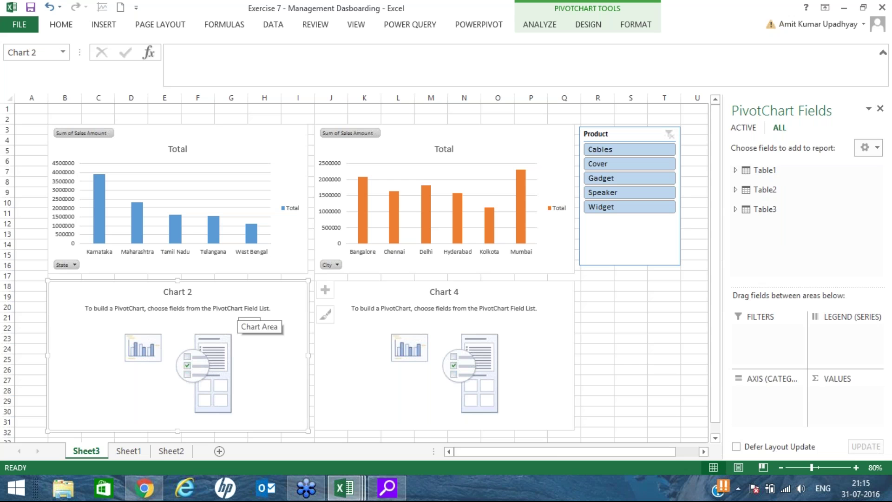
pyautogui.click(763, 170)
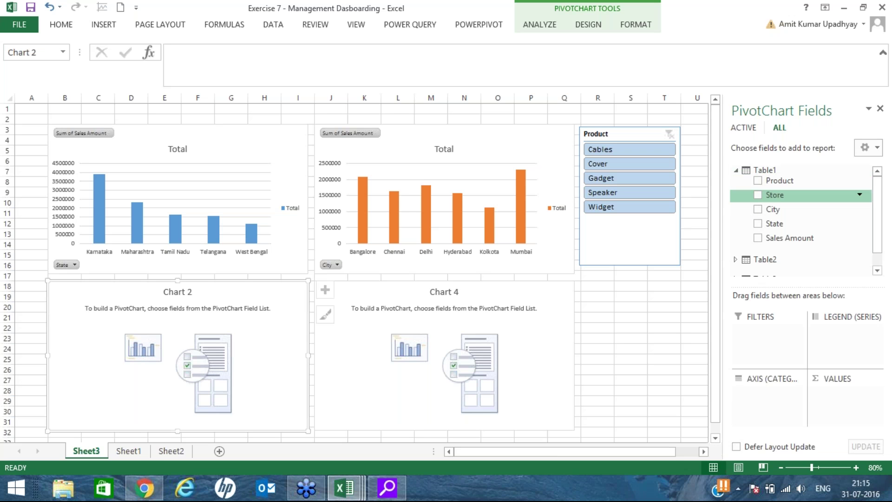
pyautogui.click(758, 238)
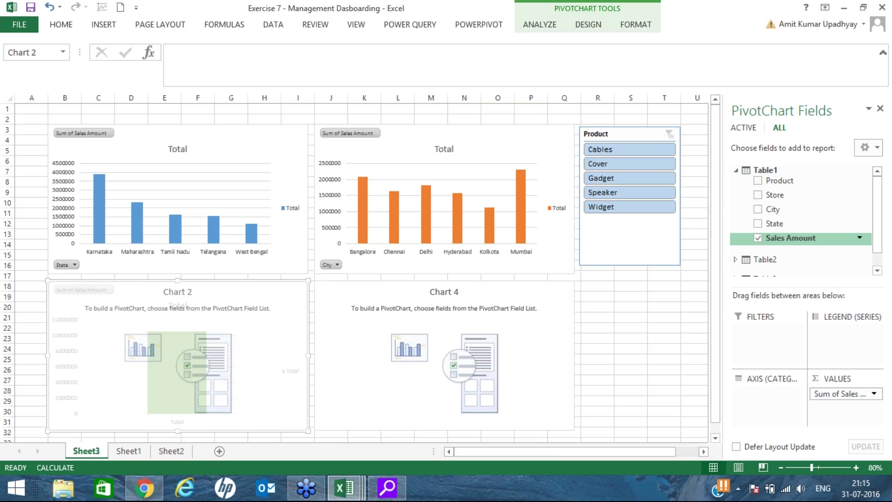
pyautogui.click(759, 224)
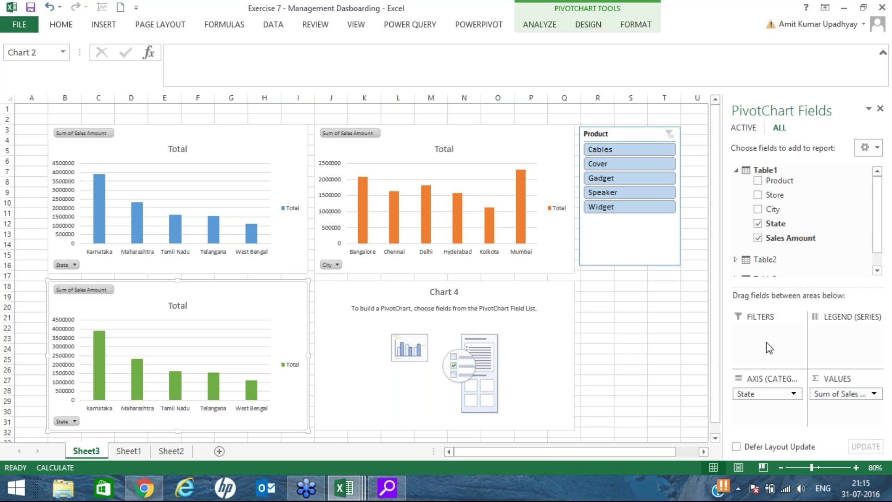
pyautogui.moveTo(773, 209); pyautogui.dragTo(846, 342)
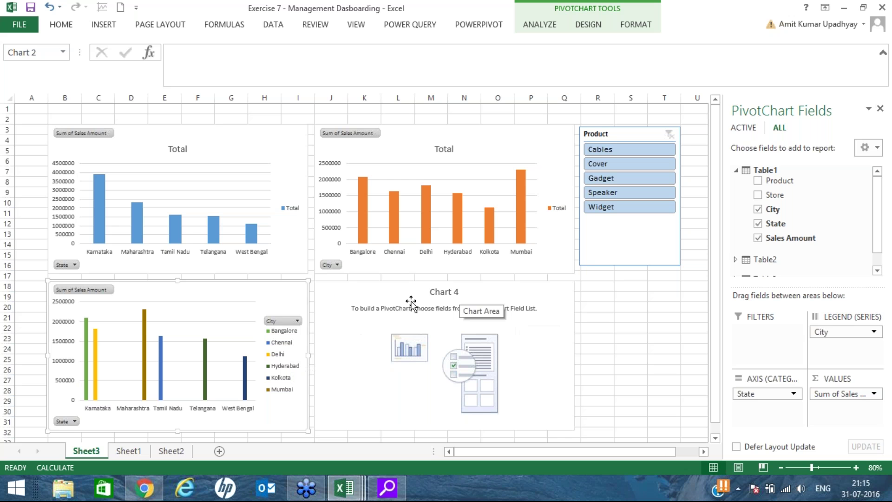
# Build Chart 4 from Table1 with Sales Amount as the values and Product as the axis category
pyautogui.click(521, 300)
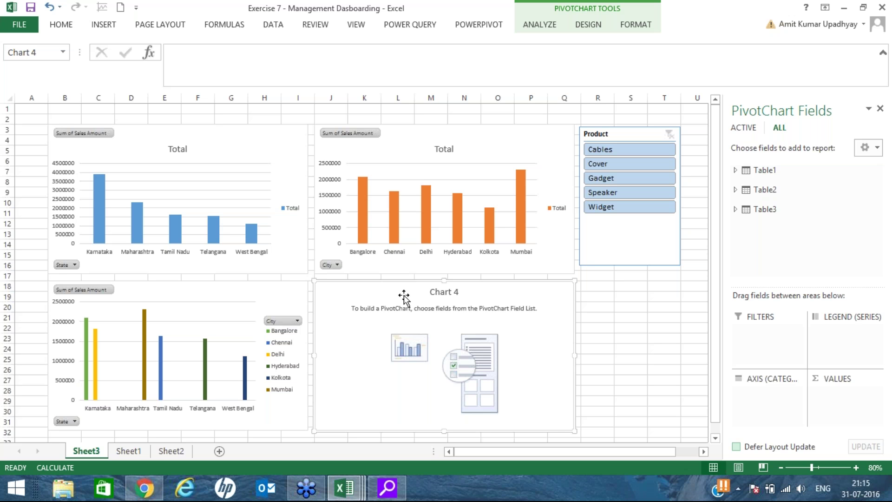
pyautogui.click(781, 173)
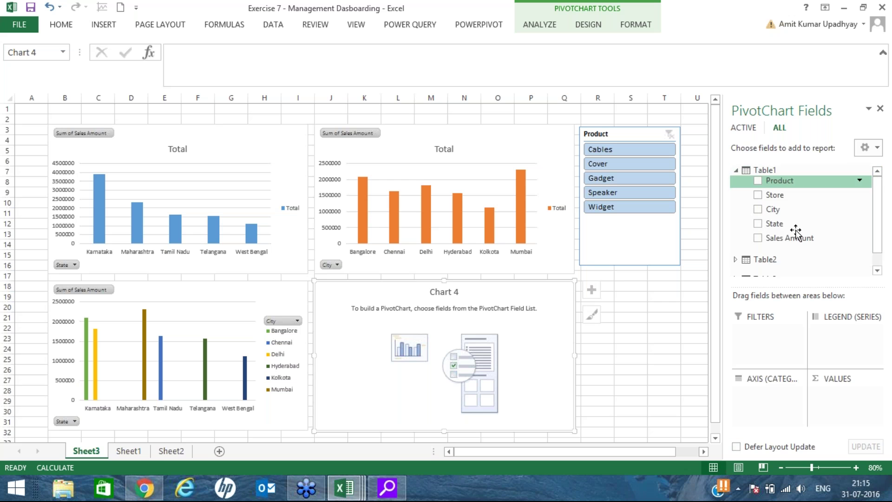
pyautogui.moveTo(796, 230); pyautogui.dragTo(846, 394)
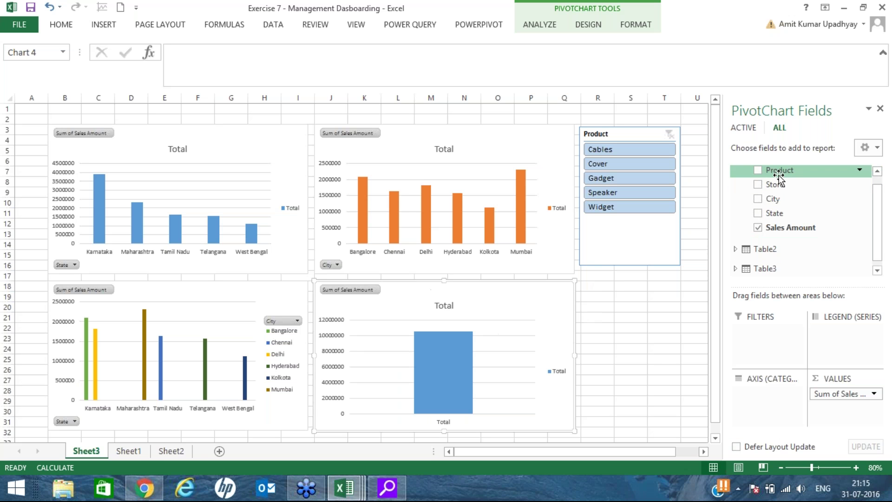
pyautogui.moveTo(780, 175); pyautogui.dragTo(767, 395)
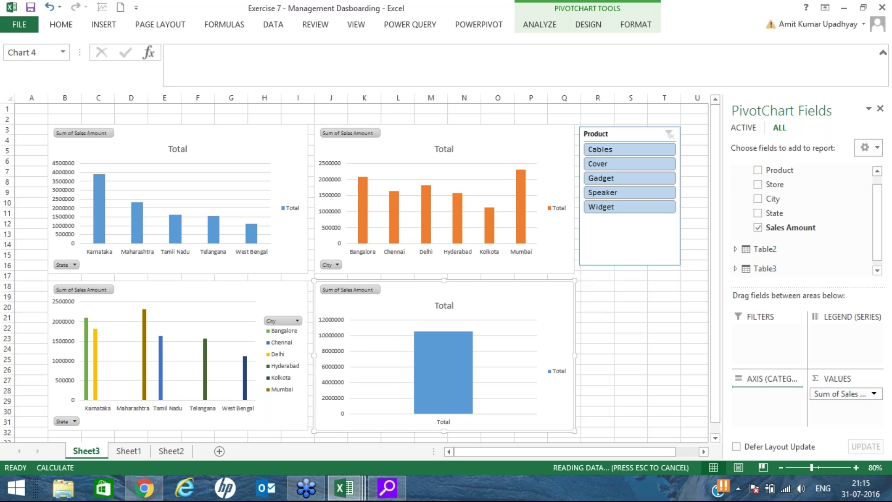
# Add Table2's Area field to Chart 4 as the legend series and inspect the resulting columns at 90% zoom
pyautogui.click(781, 250)
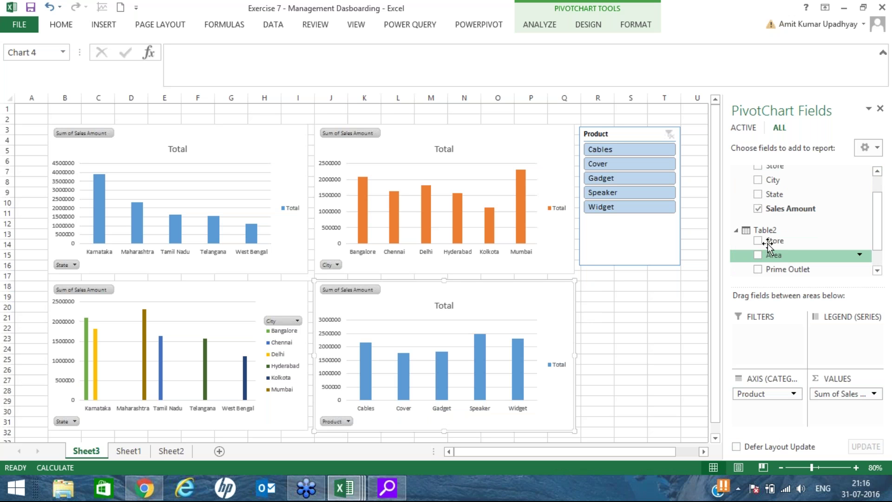
pyautogui.scroll(1, 813, 191)
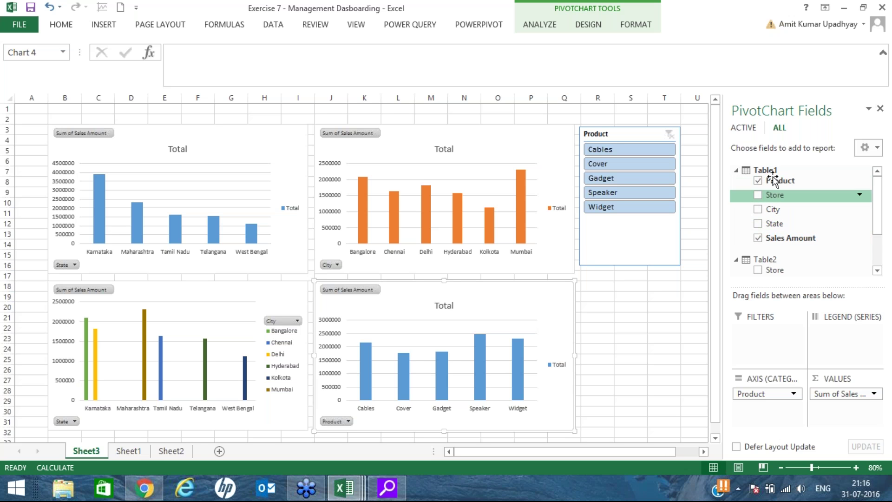
pyautogui.scroll(-1, 786, 238)
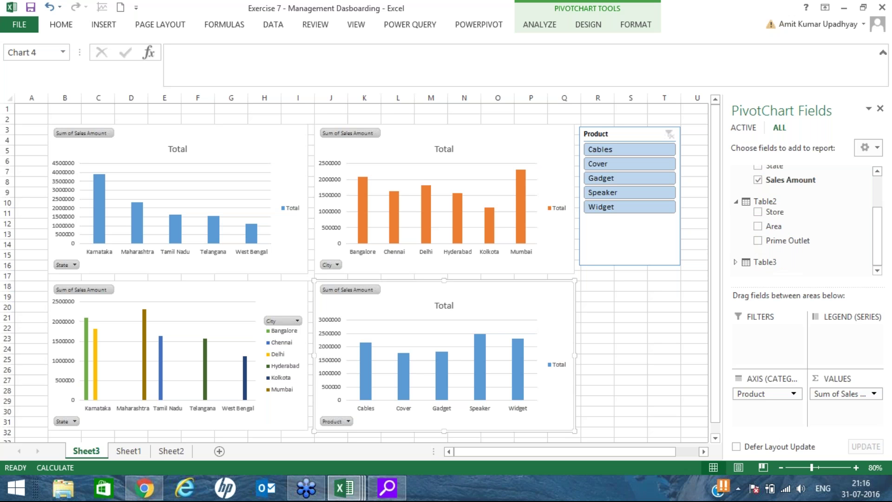
pyautogui.scroll(-1, 803, 242)
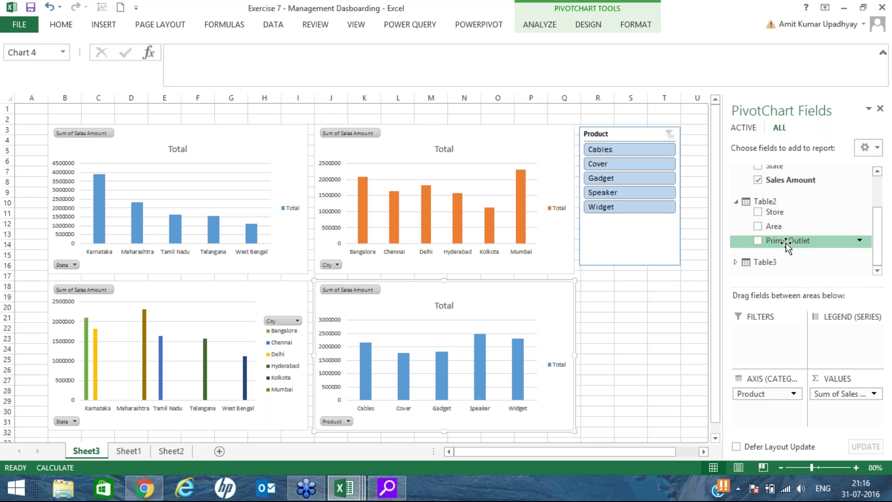
pyautogui.scroll(2, 784, 207)
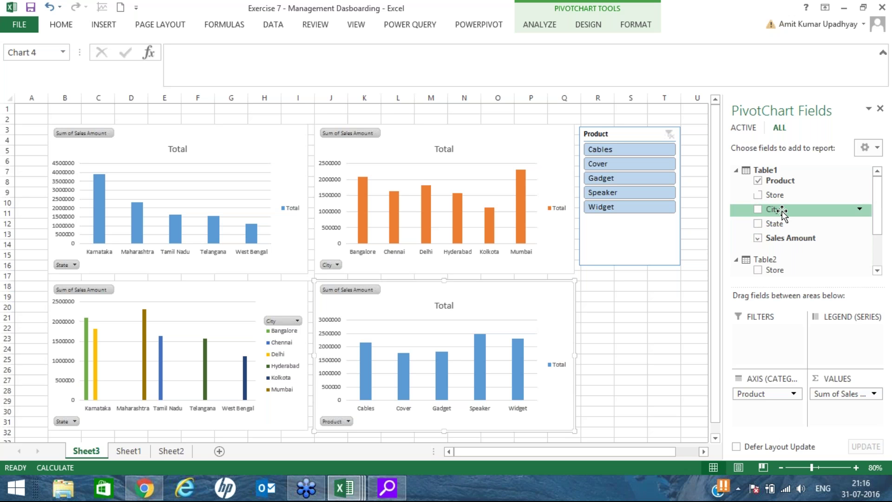
pyautogui.scroll(-3, 786, 260)
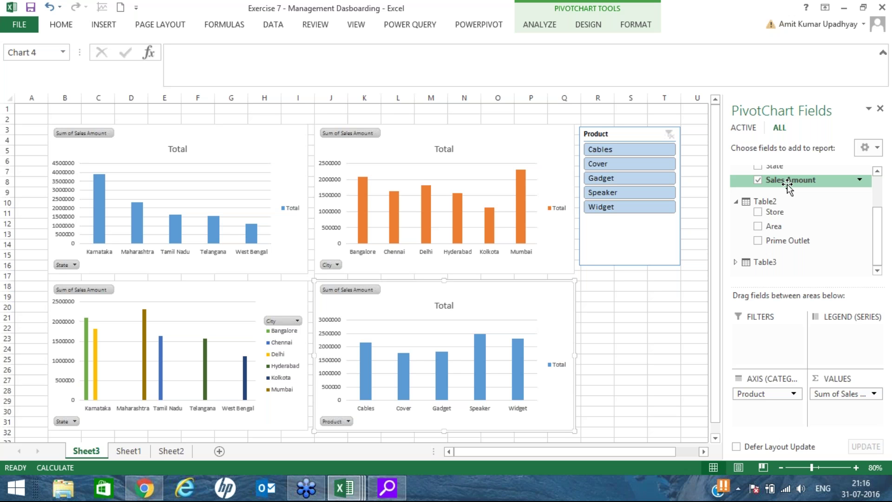
pyautogui.scroll(1, 789, 186)
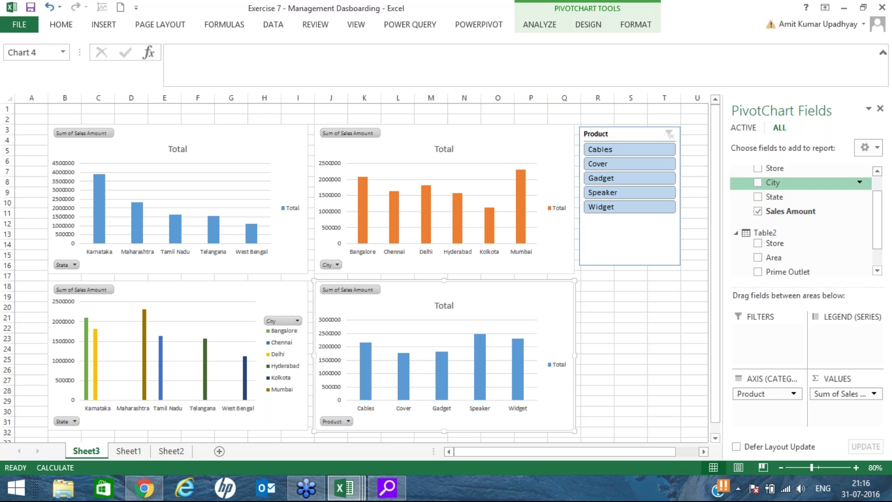
pyautogui.scroll(1, 790, 208)
pyautogui.scroll(-2, 790, 208)
pyautogui.scroll(2, 807, 213)
pyautogui.scroll(-2, 795, 200)
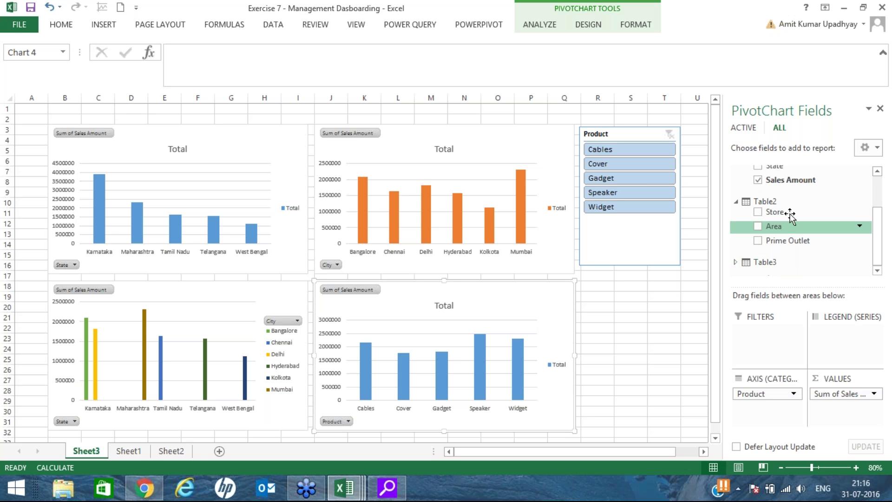
pyautogui.scroll(2, 791, 212)
pyautogui.scroll(-2, 799, 215)
pyautogui.moveTo(800, 231); pyautogui.dragTo(835, 343)
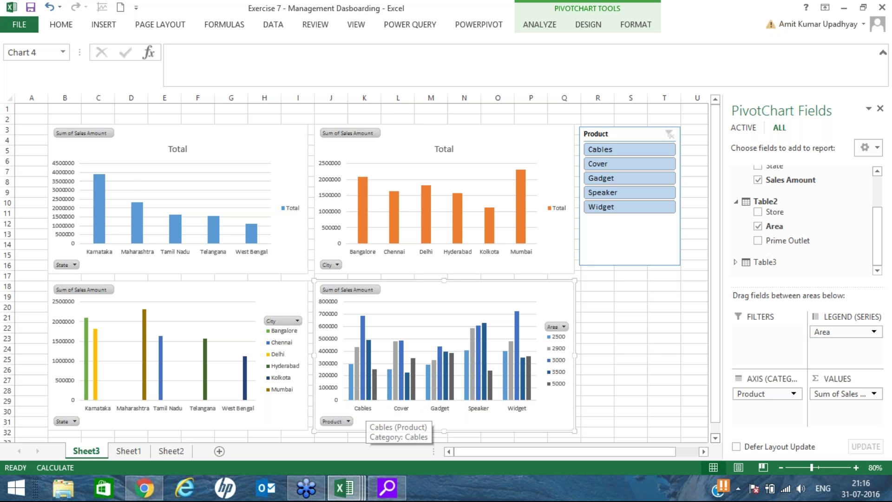
pyautogui.click(856, 469)
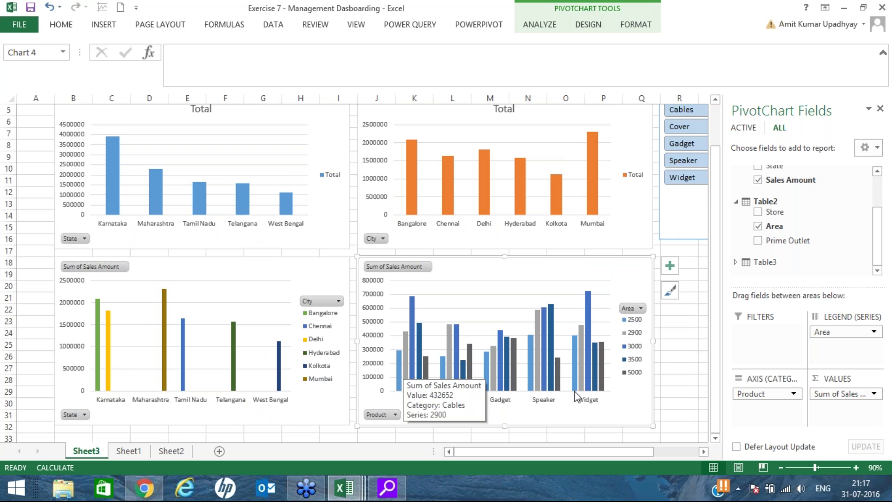
pyautogui.moveTo(414, 388)
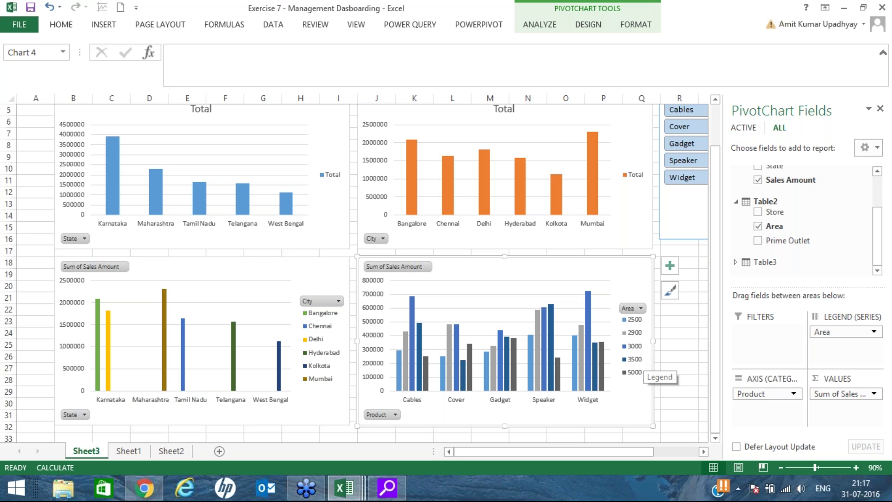
pyautogui.click(208, 293)
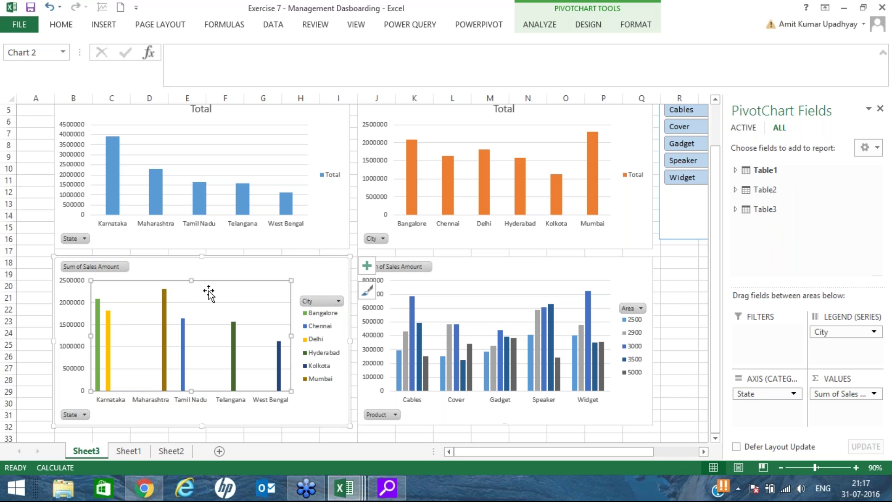
pyautogui.click(816, 344)
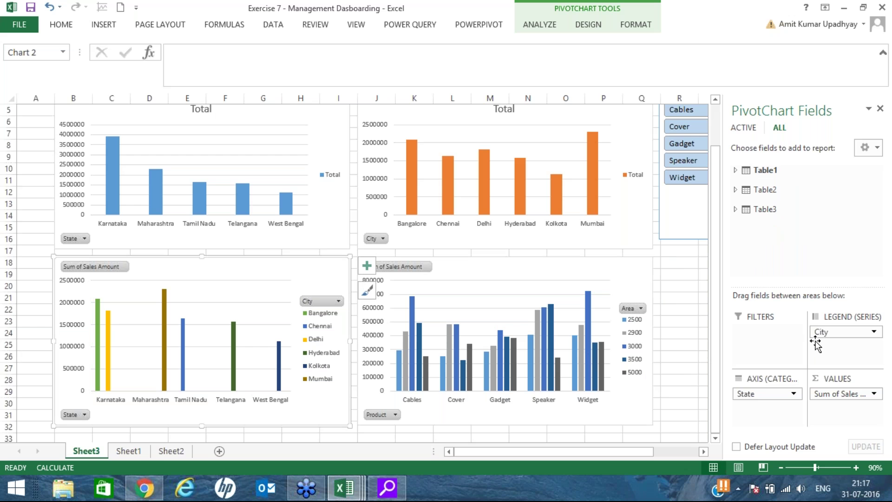
pyautogui.hotkey('ctrl', '1')
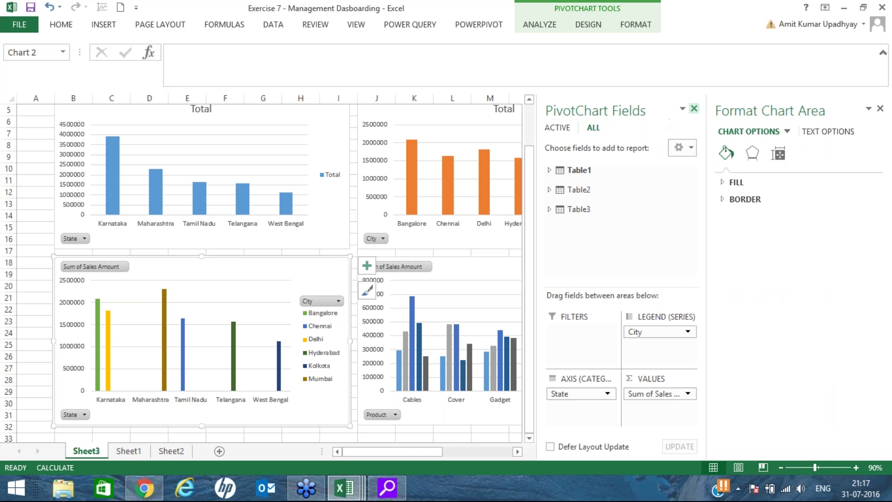
pyautogui.click(869, 109)
pyautogui.click(846, 152)
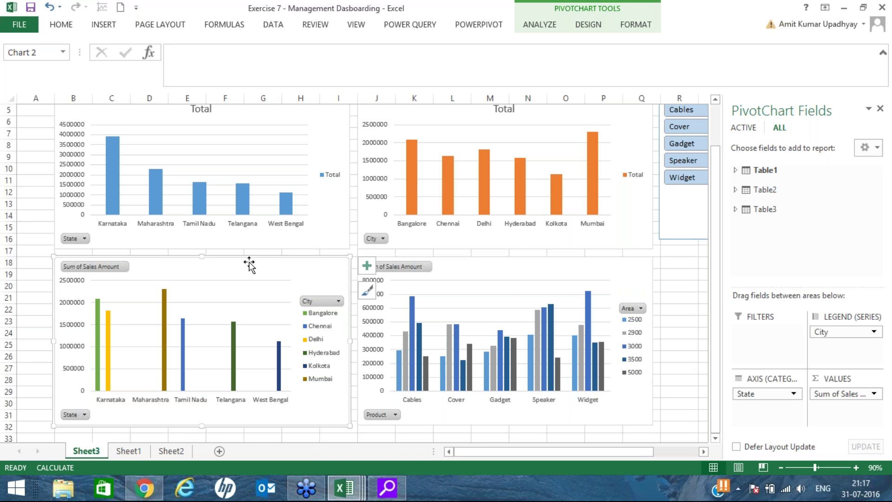
# Widen the gap between Chart 2 and Chart 4 by moving Chart 4 to start around column K and shifting Chart 2 away from it
pyautogui.click(573, 266)
pyautogui.moveTo(573, 266); pyautogui.dragTo(630, 266)
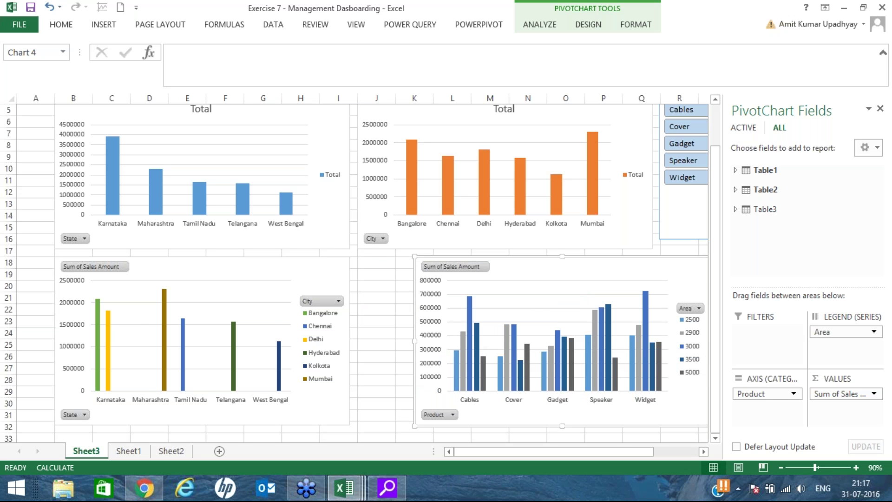
pyautogui.moveTo(315, 265); pyautogui.dragTo(292, 267)
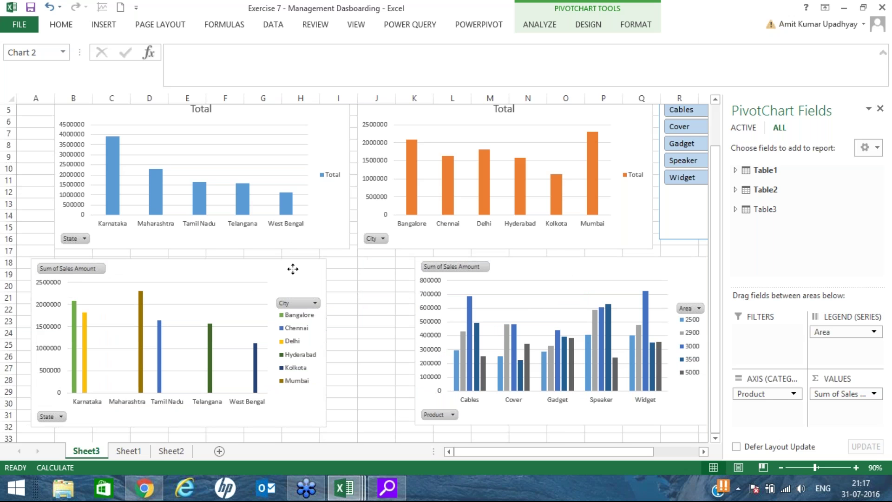
# Add a slicer for Table3's Product field to Chart 2, narrow it to about 1.5 columns, and fit it between Chart 2 and Chart 4
pyautogui.click(796, 211)
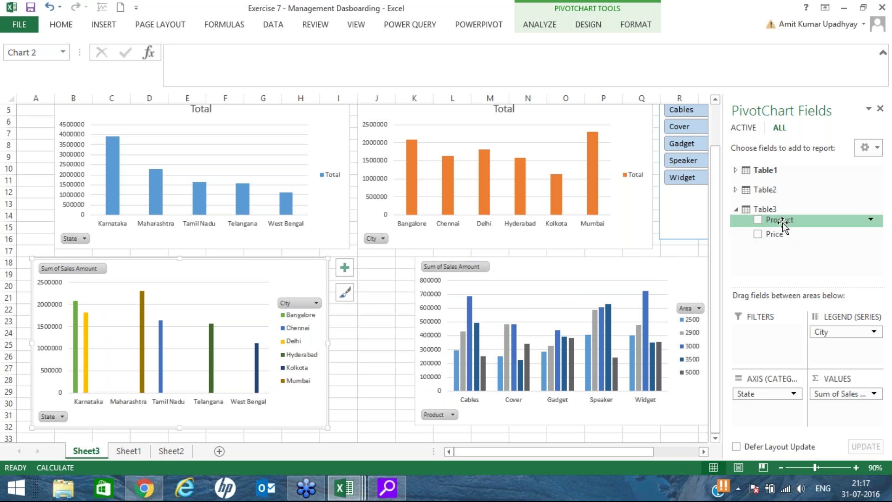
pyautogui.rightClick(753, 223)
pyautogui.click(795, 292)
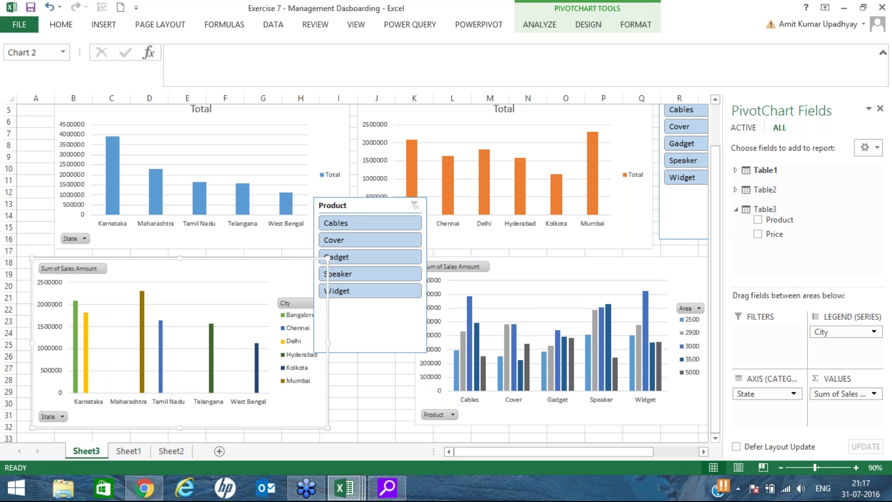
pyautogui.moveTo(368, 205); pyautogui.dragTo(387, 266)
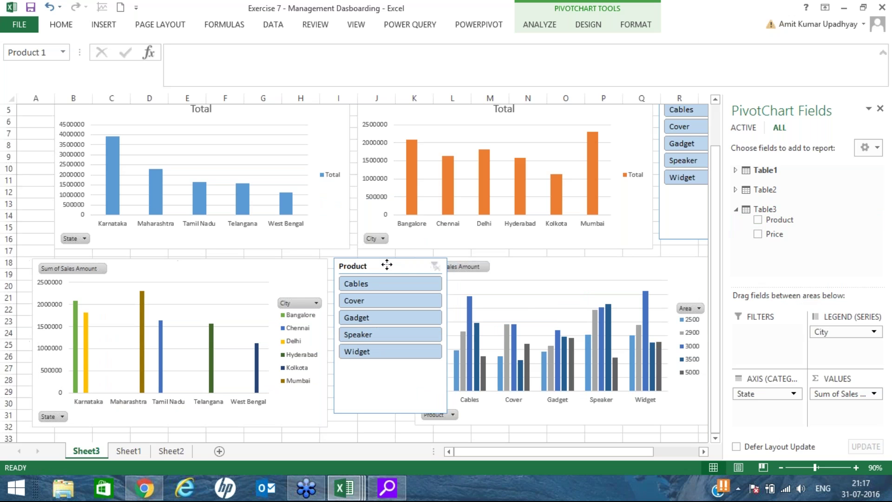
pyautogui.moveTo(447, 335); pyautogui.dragTo(388, 334)
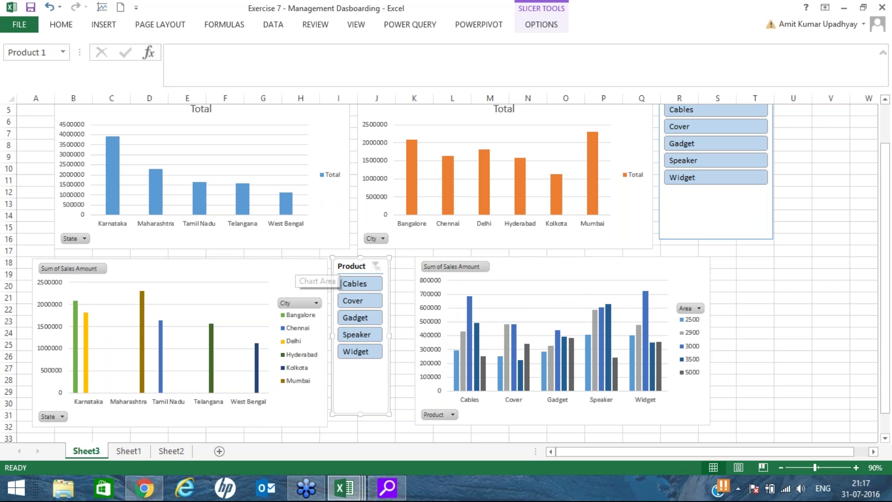
pyautogui.moveTo(295, 263); pyautogui.dragTo(372, 269)
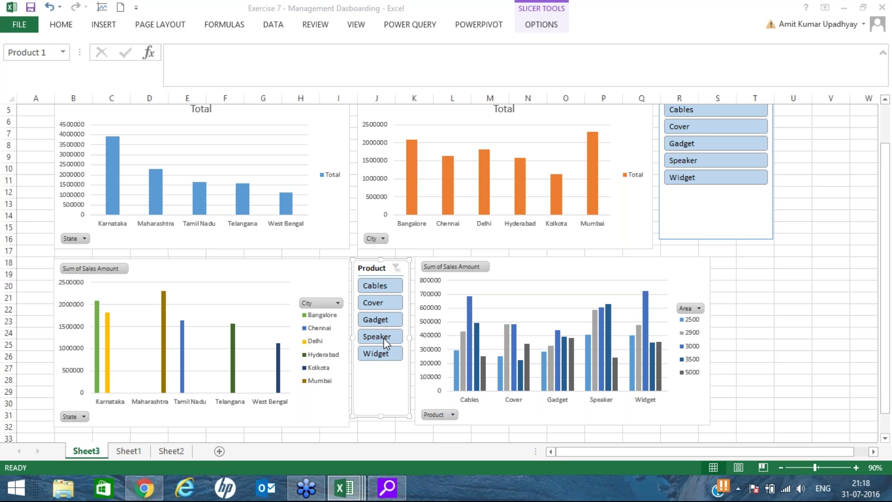
# Try the new Product slicer on Chart 2 with Cover and Gadget, and leave it filtered to Widget
pyautogui.click(383, 305)
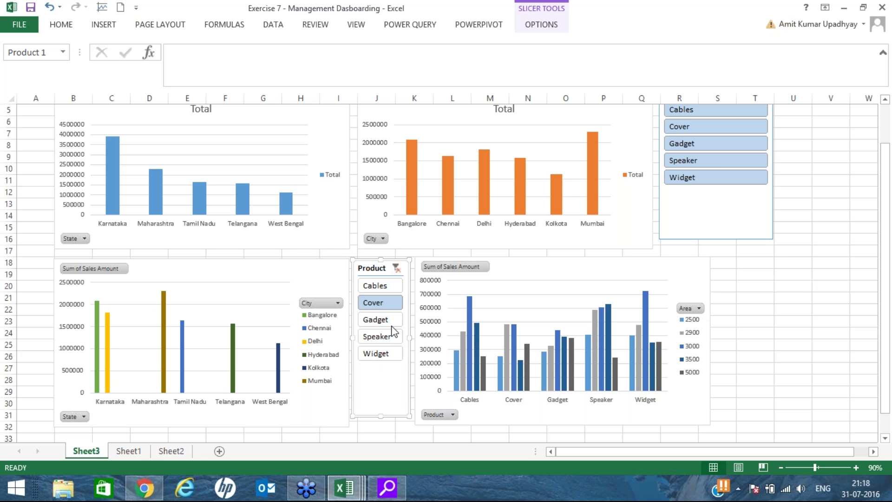
pyautogui.click(378, 320)
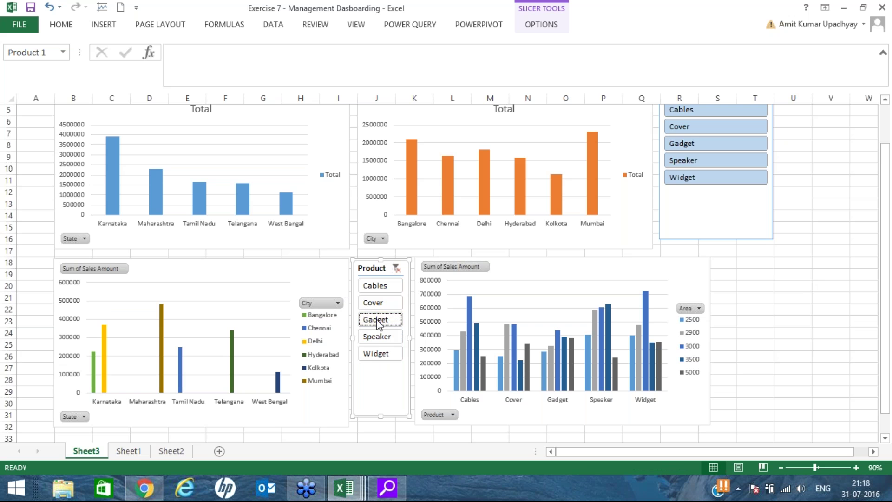
pyautogui.click(380, 354)
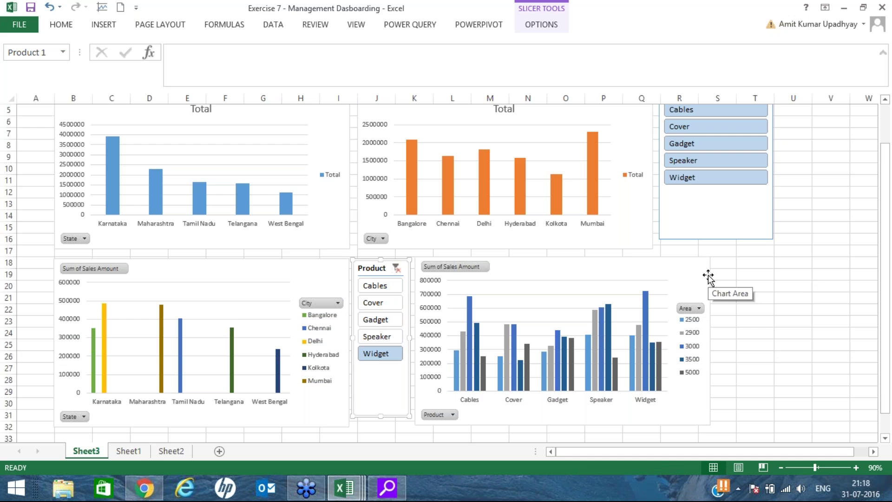
# Narrow Chart 4 so that it ends within column Q, in line with the chart above it
pyautogui.click(624, 272)
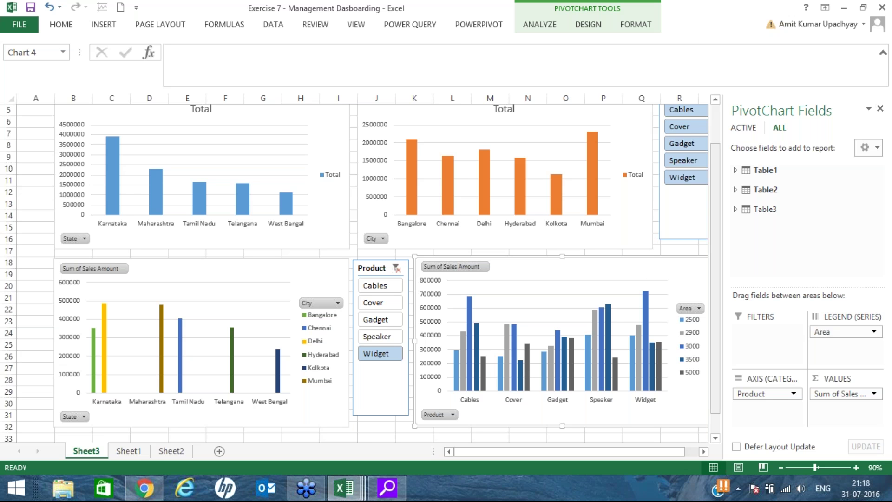
pyautogui.moveTo(677, 451); pyautogui.dragTo(713, 447)
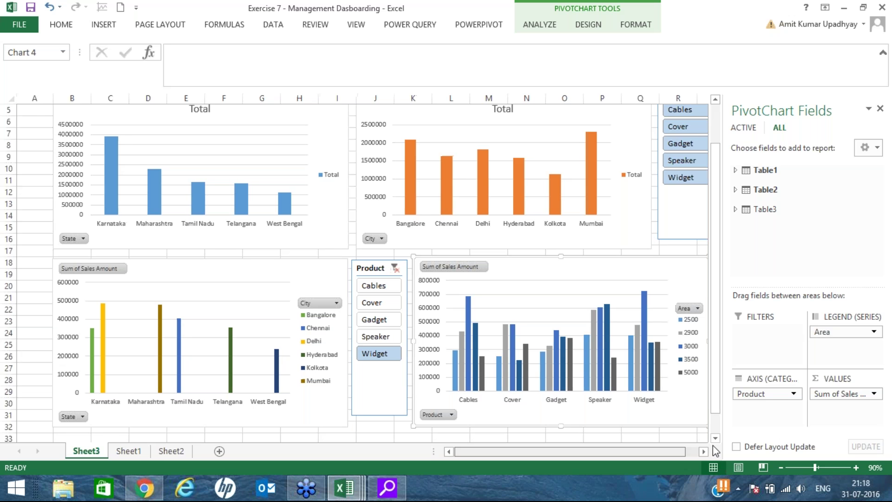
pyautogui.moveTo(672, 340); pyautogui.dragTo(615, 339)
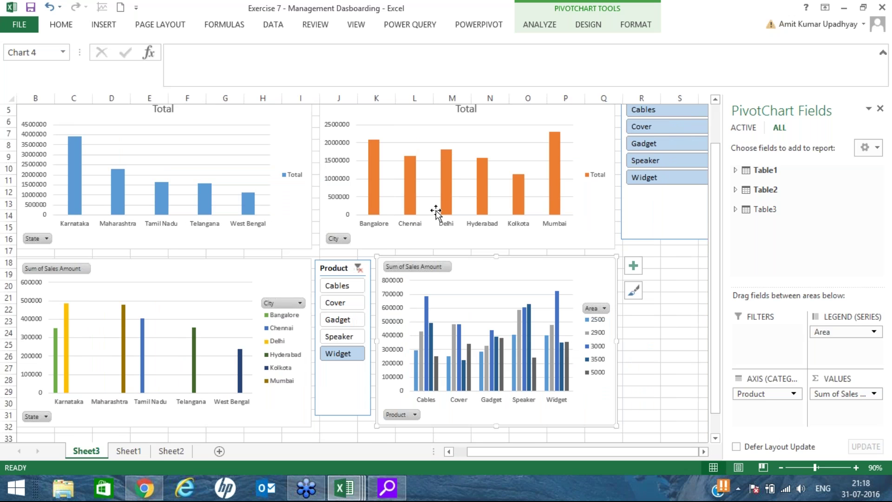
# Apply the light grey gradient style with data labels to the State sales chart, and switch it to the dark style
pyautogui.scroll(2, 440, 215)
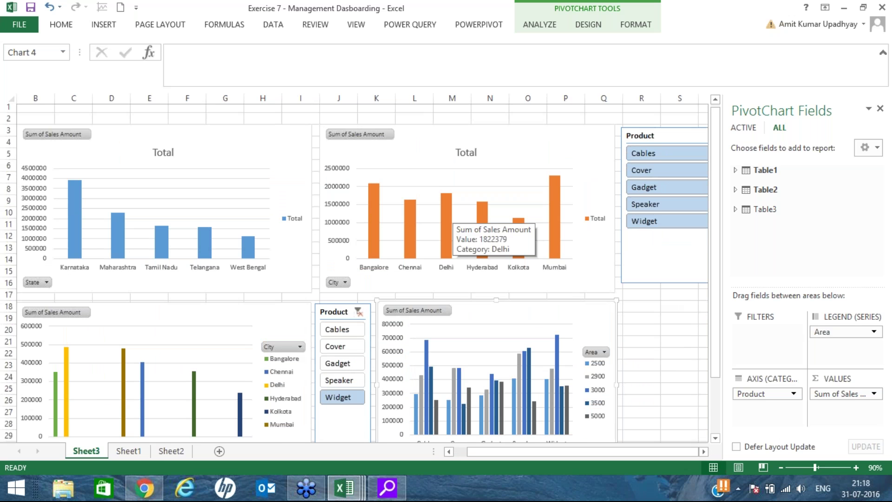
pyautogui.scroll(-2, 447, 220)
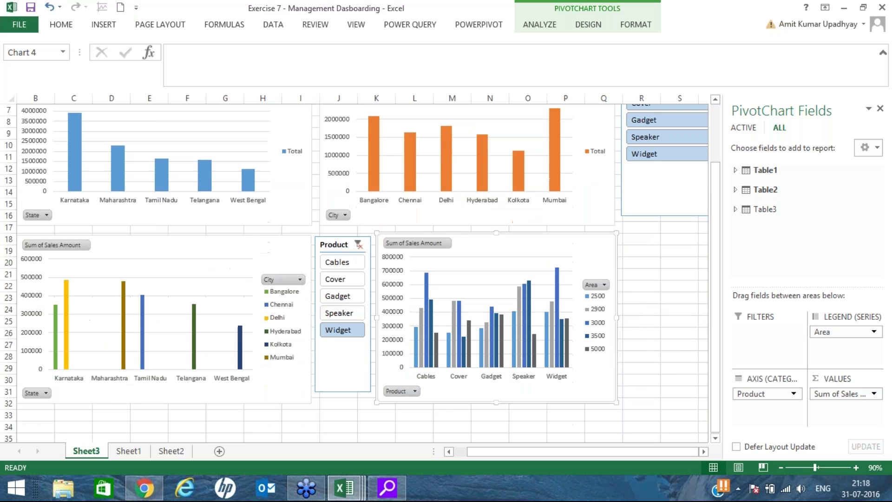
pyautogui.scroll(1, 446, 269)
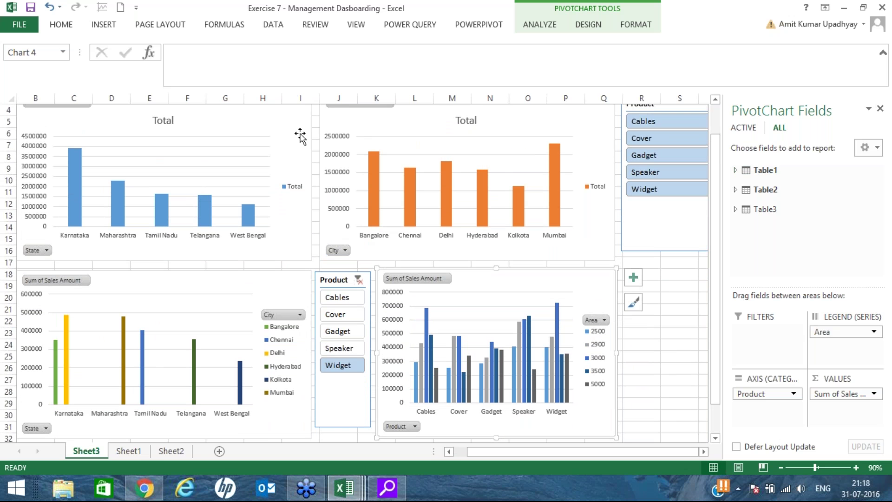
pyautogui.scroll(1, 265, 136)
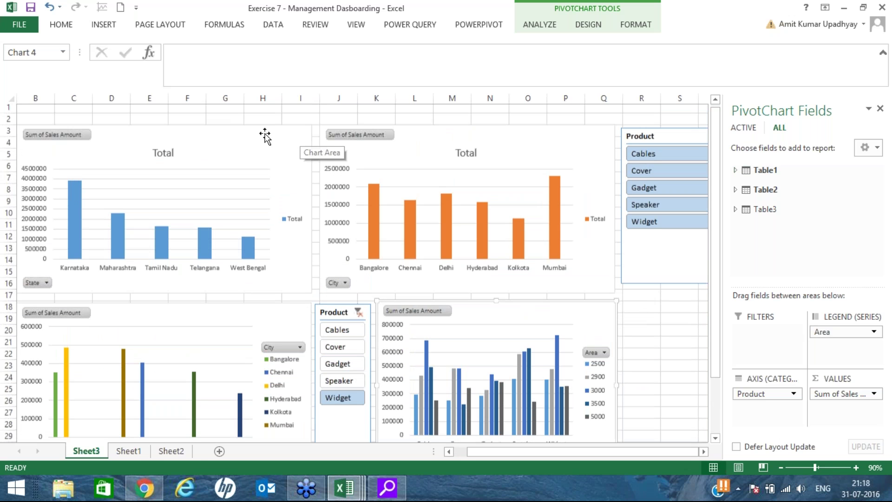
pyautogui.click(235, 141)
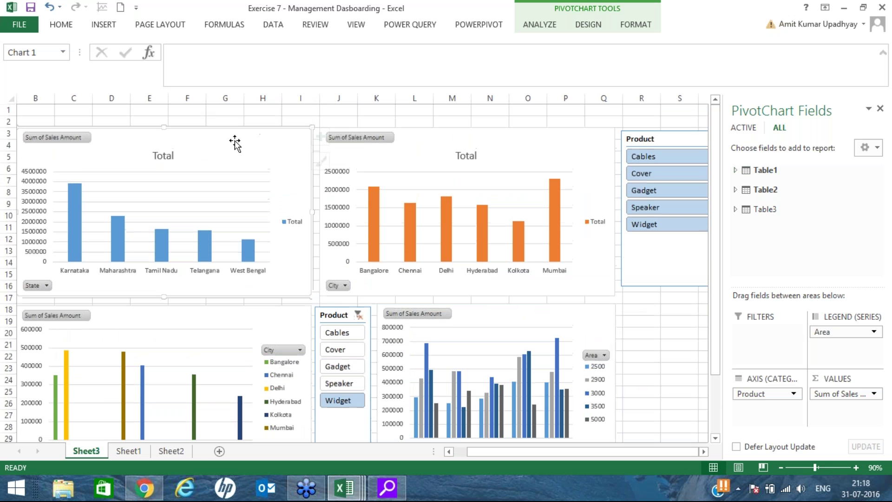
pyautogui.click(328, 162)
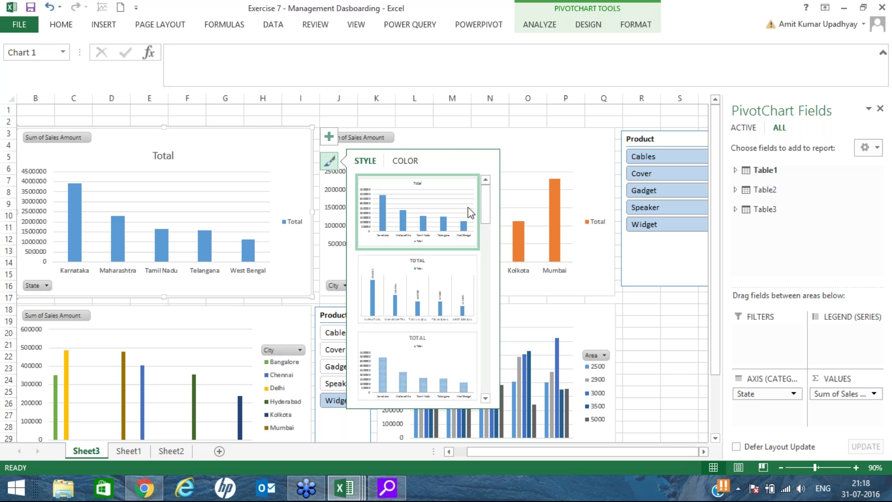
pyautogui.click(488, 253)
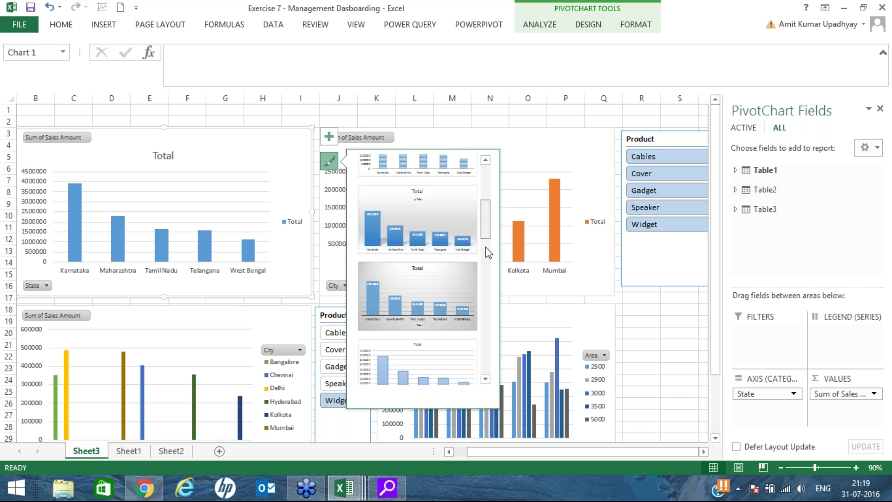
pyautogui.click(486, 250)
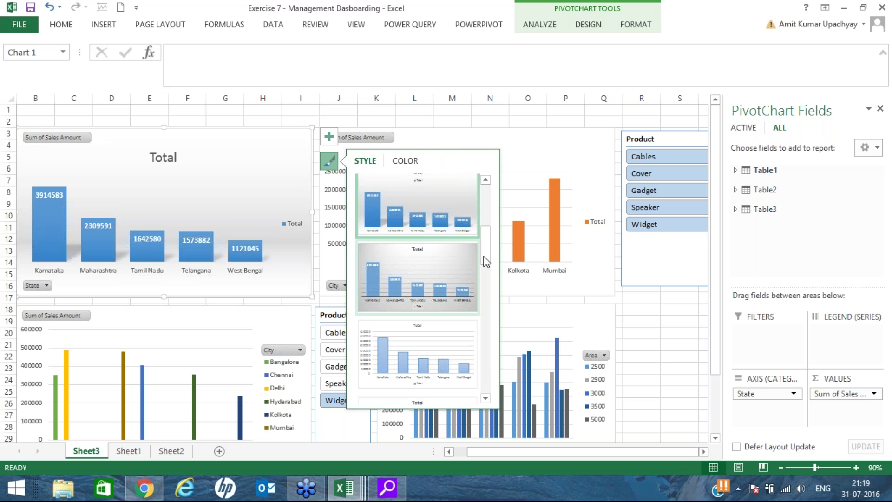
pyautogui.click(487, 282)
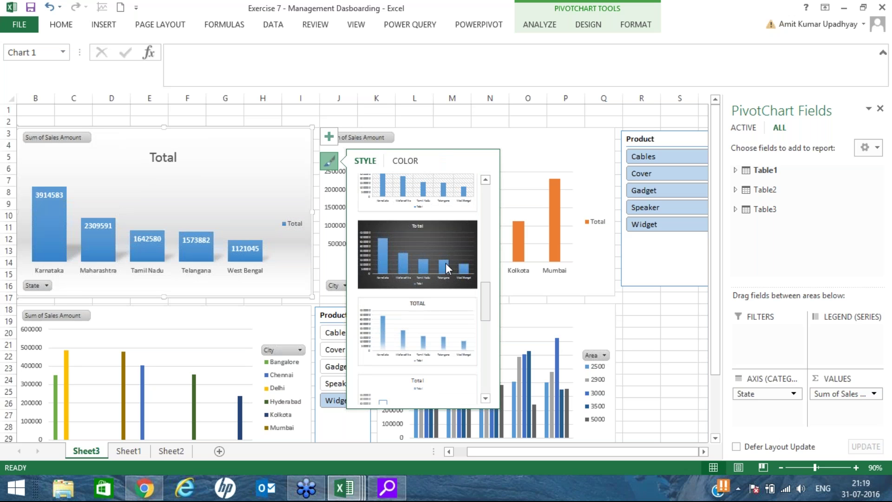
pyautogui.click(434, 244)
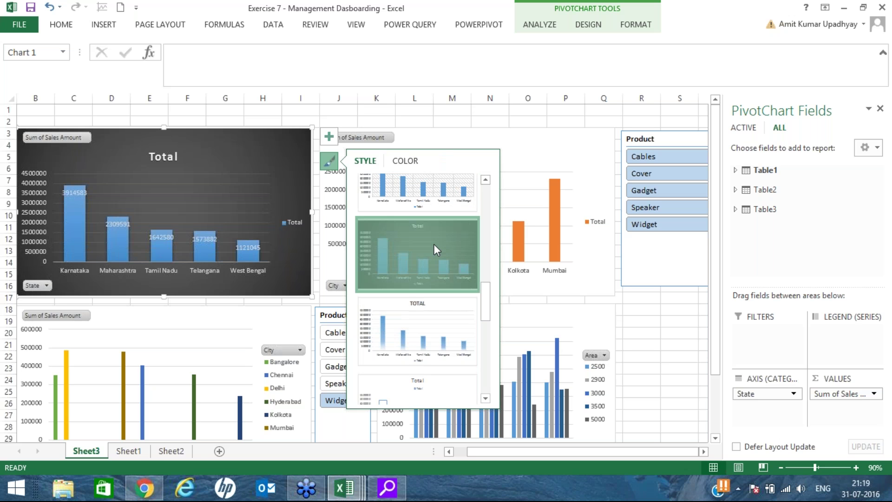
pyautogui.click(633, 322)
# Apply the matching dark chart style to the orange City sales chart
pyautogui.click(568, 160)
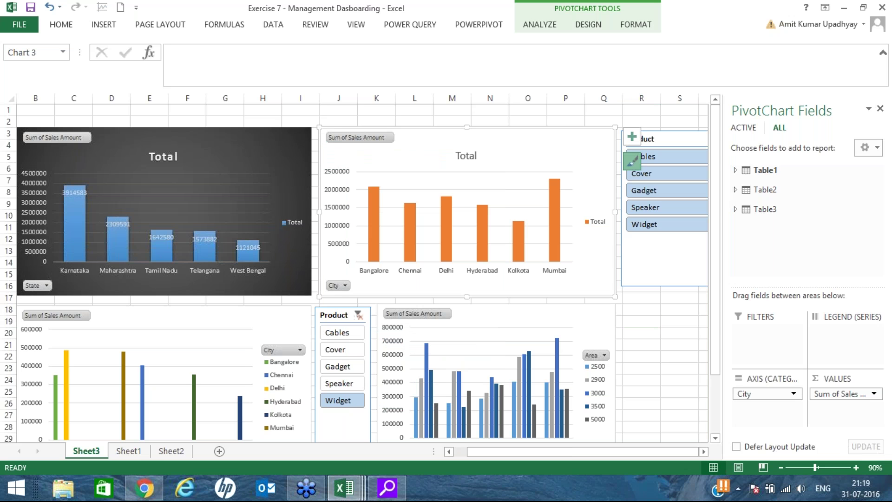
pyautogui.click(633, 161)
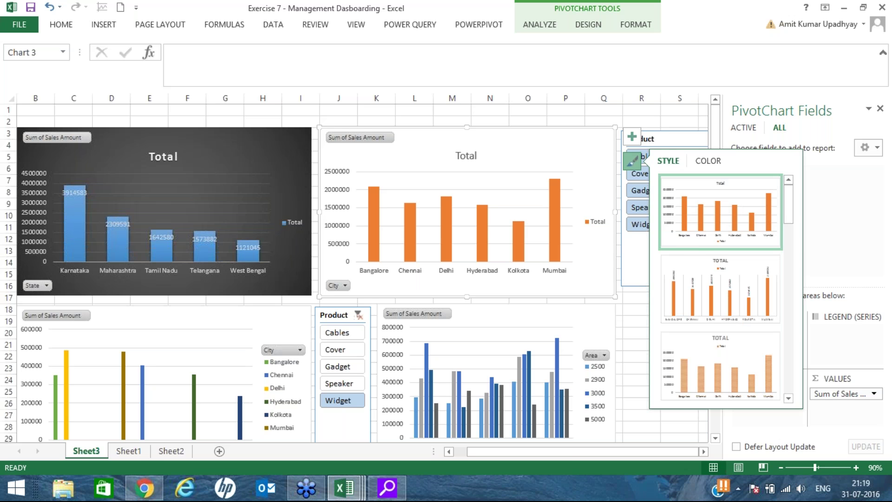
pyautogui.click(604, 108)
pyautogui.click(608, 159)
pyautogui.scroll(-3, 796, 283)
pyautogui.scroll(-1, 796, 308)
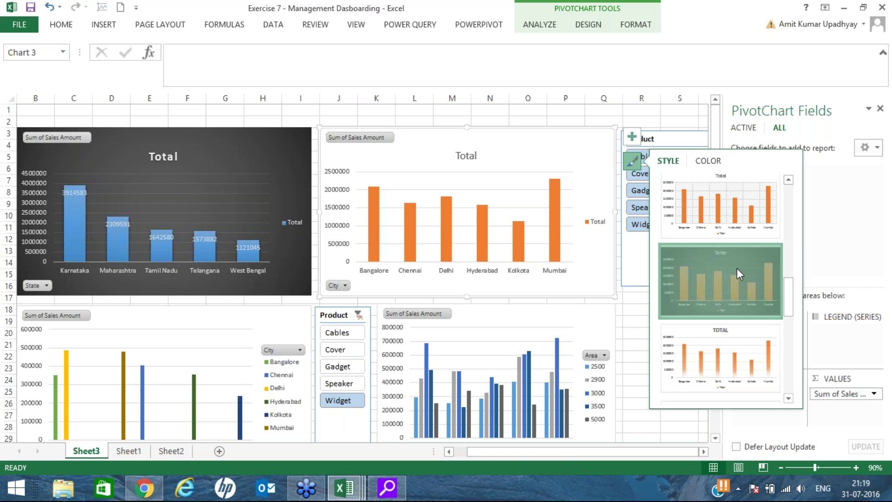
pyautogui.click(737, 269)
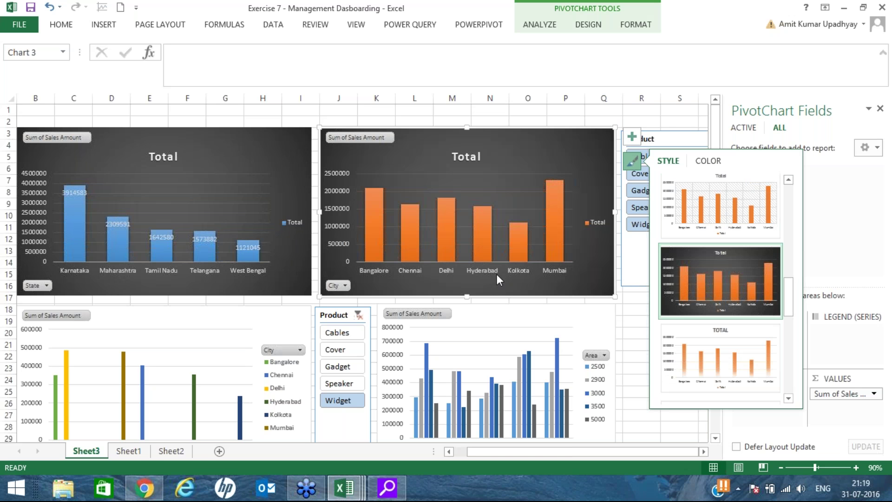
pyautogui.click(642, 426)
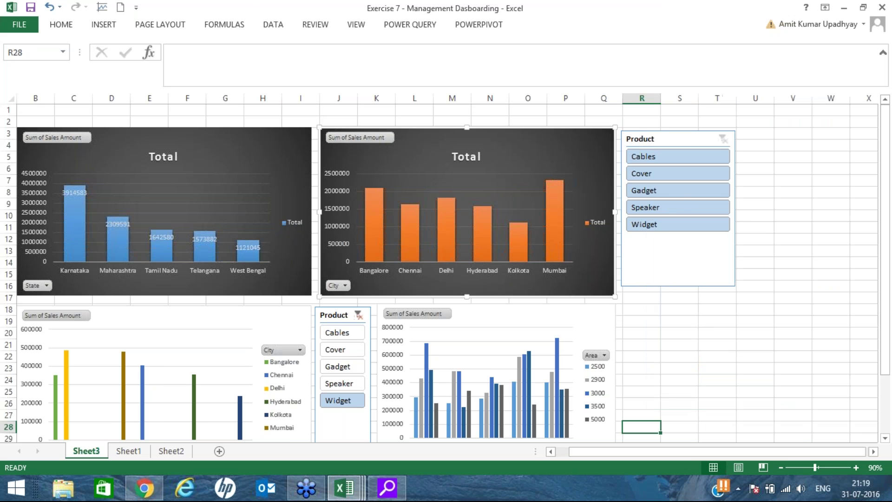
# Apply the same dark chart style to the State-by-City chart and the Product-by-Area chart
pyautogui.hscroll(-1, 445, 275)
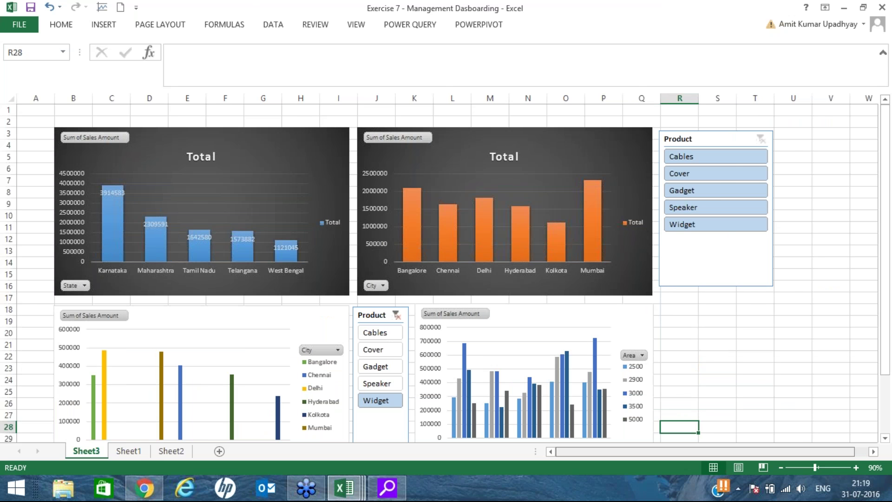
pyautogui.click(335, 334)
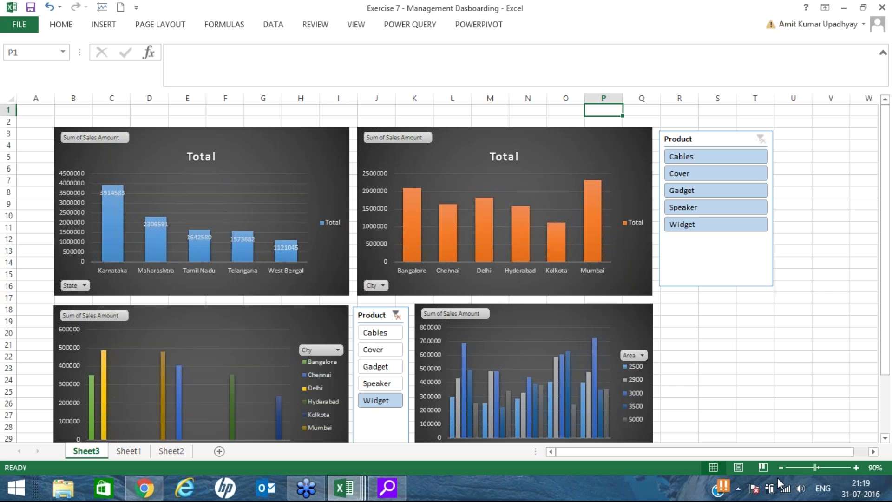
# Narrow the Product slicer beside the City sales chart to about 1.5 columns wide
pyautogui.click(783, 468)
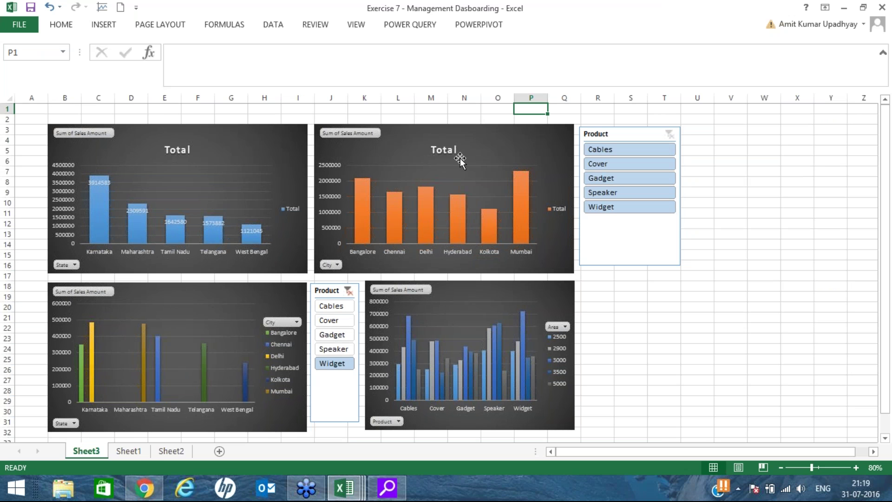
pyautogui.click(676, 240)
pyautogui.moveTo(681, 196); pyautogui.dragTo(629, 196)
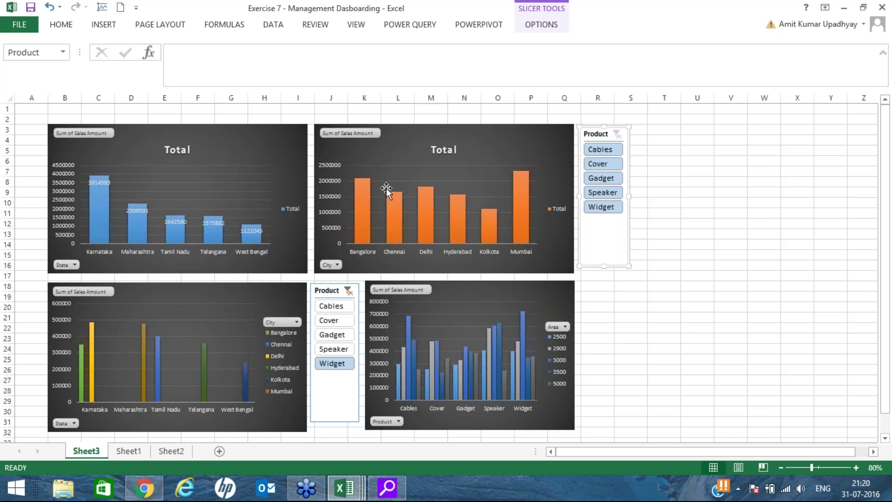
# Select all four dashboard charts together with both Product slicers
pyautogui.click(192, 182)
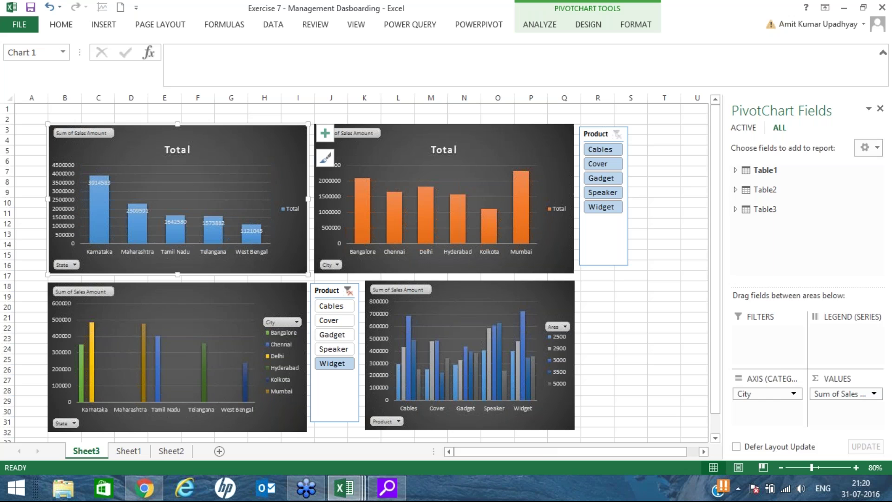
pyautogui.keyDown('ctrl'); pyautogui.click(444, 200); pyautogui.keyUp('ctrl')
pyautogui.keyDown('ctrl'); pyautogui.click(604, 237); pyautogui.keyUp('ctrl')
pyautogui.keyDown('ctrl'); pyautogui.click(177, 358); pyautogui.keyUp('ctrl')
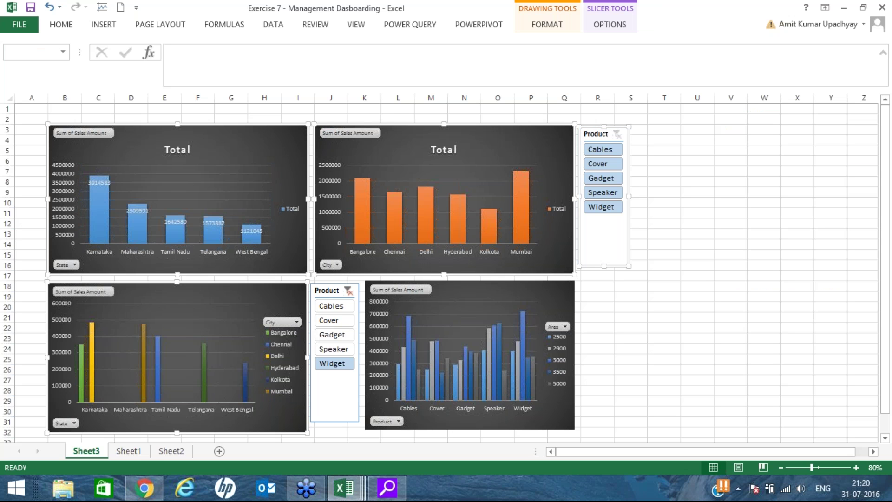
pyautogui.keyDown('ctrl'); pyautogui.click(335, 395); pyautogui.keyUp('ctrl')
pyautogui.keyDown('ctrl'); pyautogui.click(469, 353); pyautogui.keyUp('ctrl')
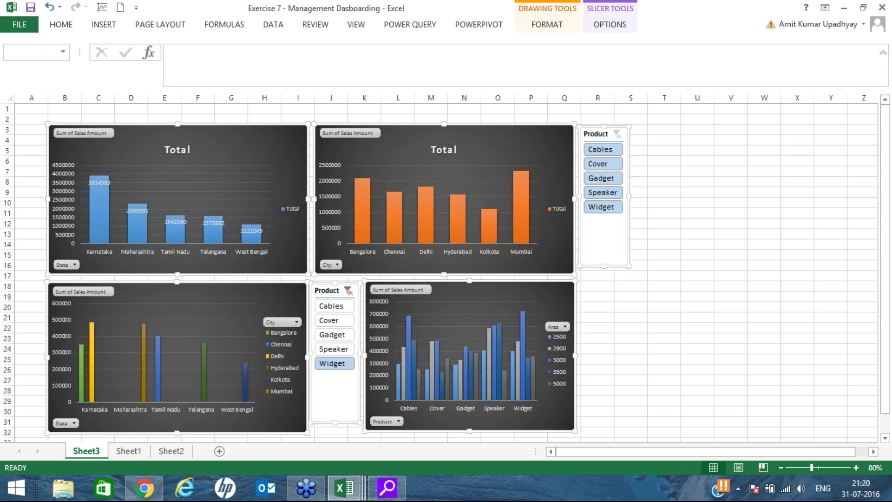
# Search the computer for "power point" and launch PowerPoint 2013
pyautogui.press('super')
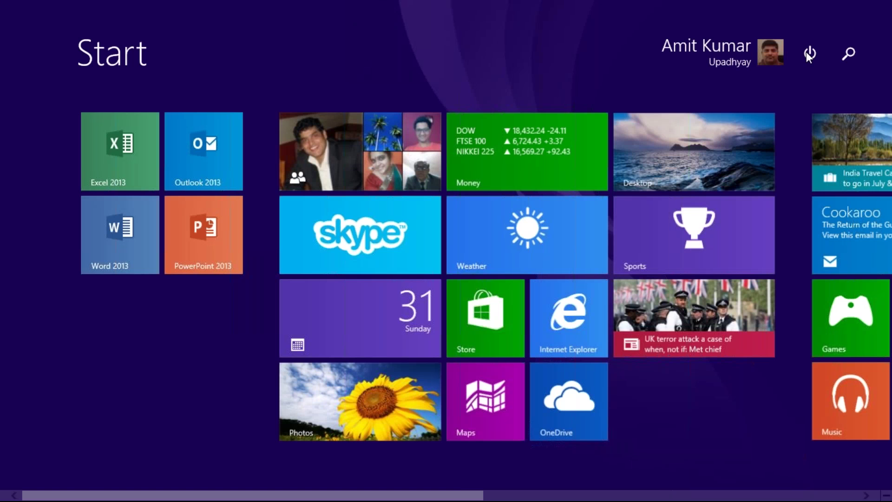
pyautogui.click(843, 54)
pyautogui.write('power point')
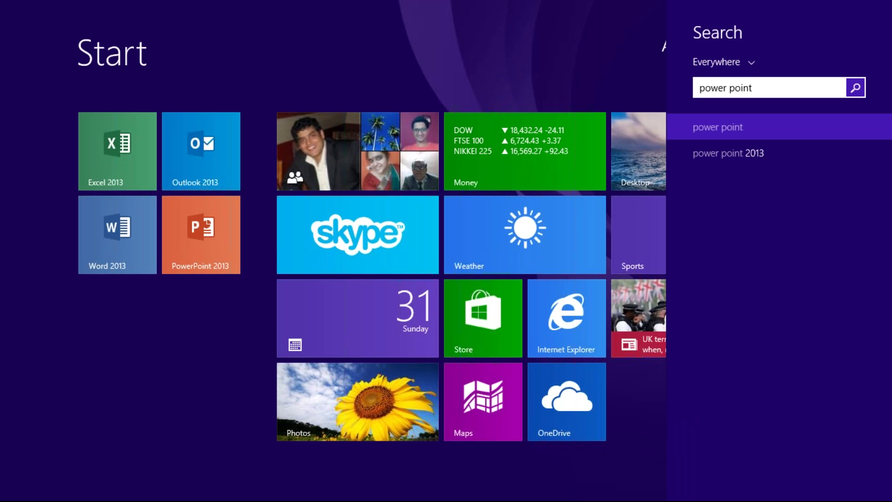
pyautogui.press('Return')
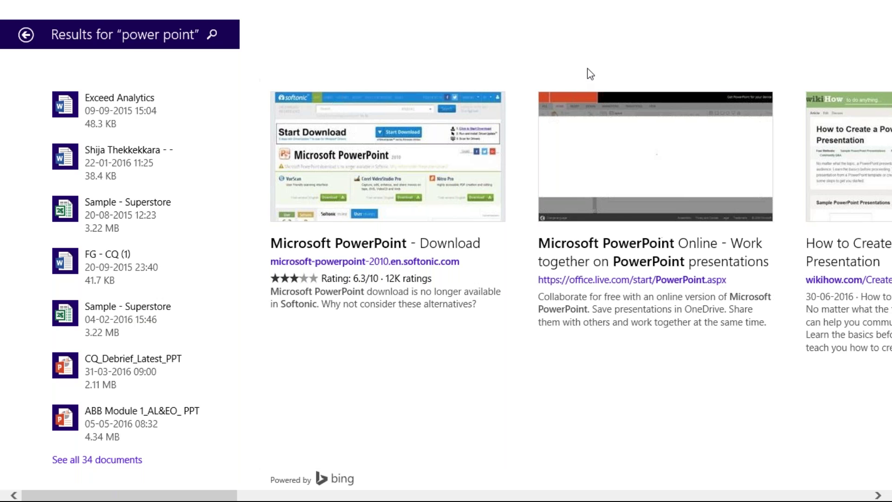
pyautogui.press('super')
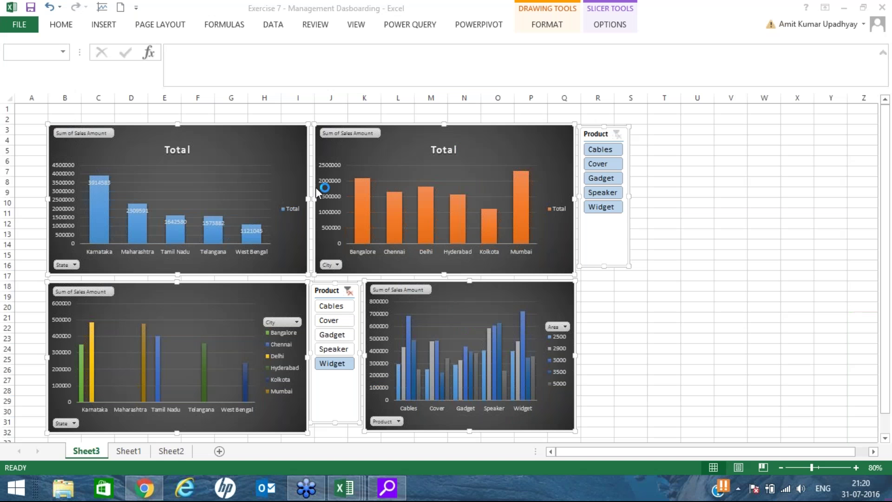
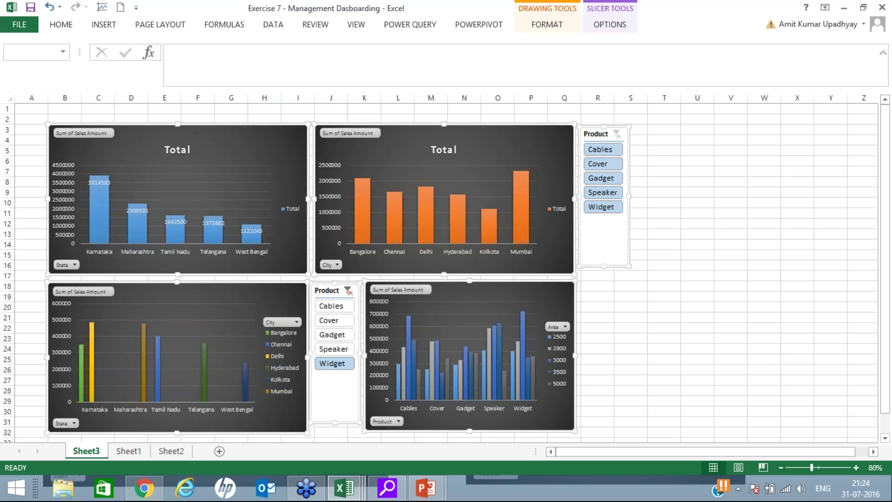
# Try deleting all the selected charts and slicers at once, and undo the deletion
pyautogui.press('Delete')
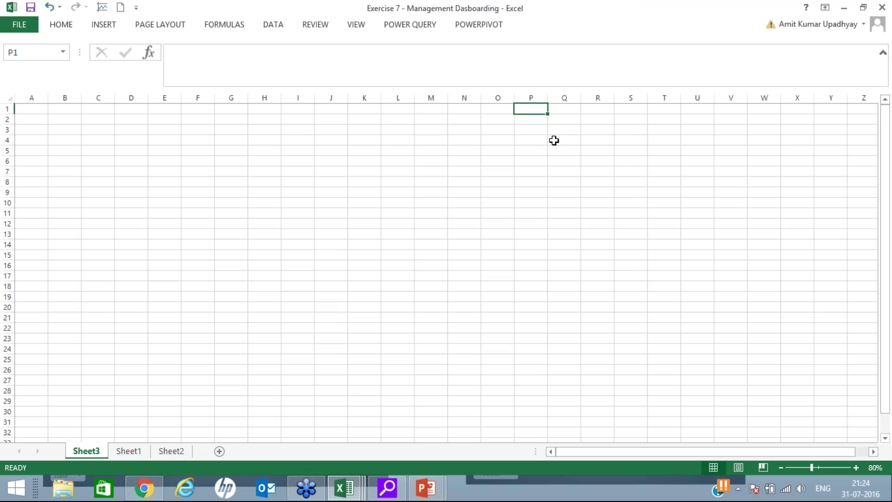
pyautogui.hotkey('ctrl', 'z')
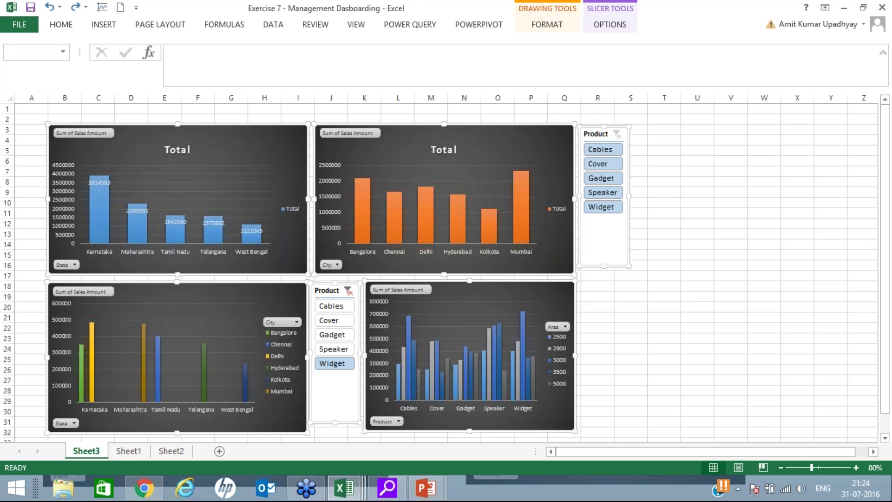
# Delete both Product slicers, the one beside the City chart and the one between the two lower charts
pyautogui.click(665, 203)
pyautogui.click(603, 242)
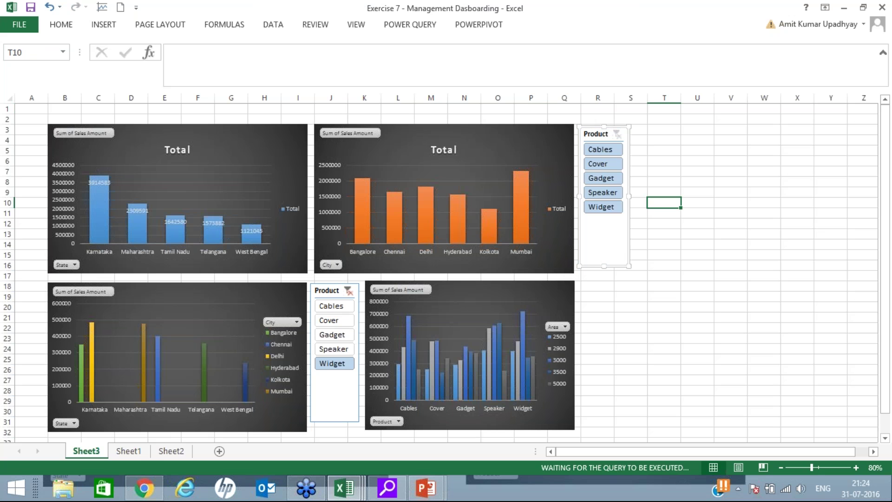
pyautogui.press('Delete')
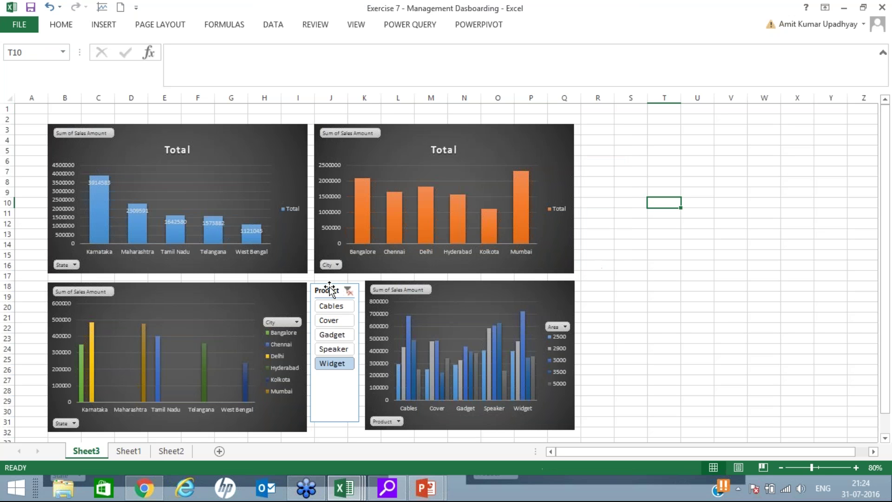
pyautogui.click(330, 288)
pyautogui.press('Delete')
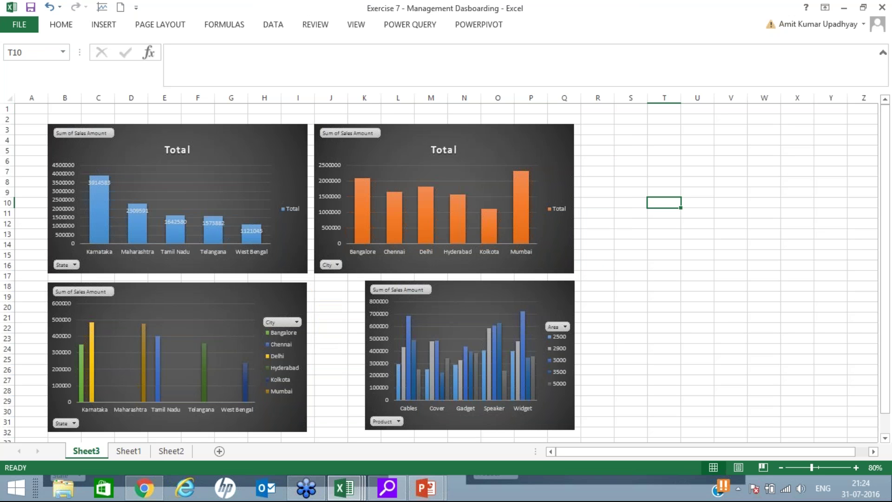
# Move the Product-by-Area chart next to the State-by-City chart and widen it to end within column Q, matching the chart above
pyautogui.moveTo(464, 282); pyautogui.dragTo(416, 283)
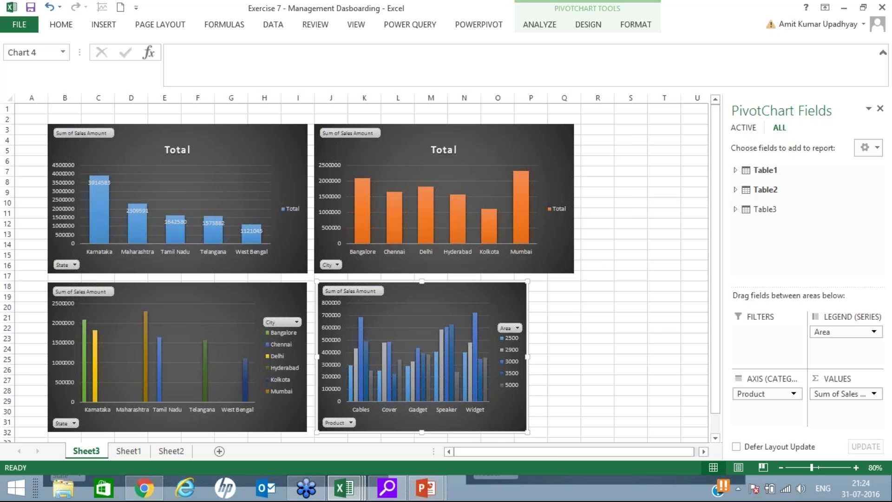
pyautogui.moveTo(528, 357); pyautogui.dragTo(571, 357)
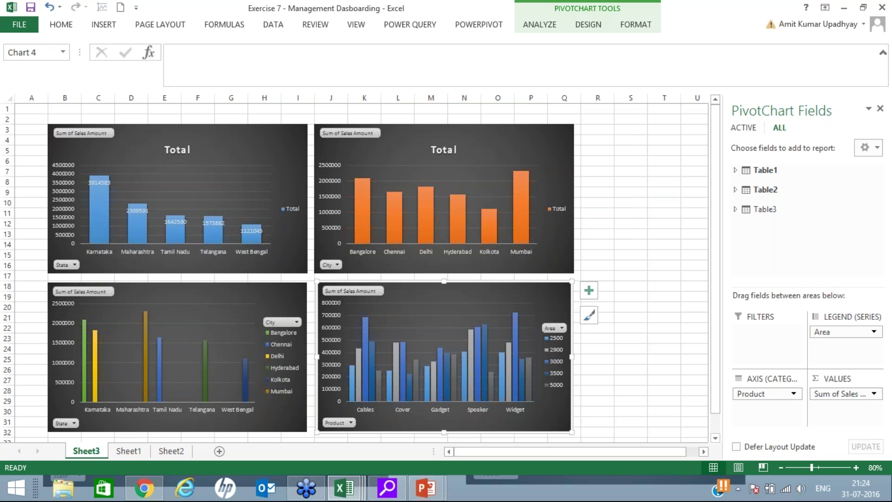
# Expand Table2 and Table1 in the Product-by-Area chart's field list to check their fields
pyautogui.click(740, 192)
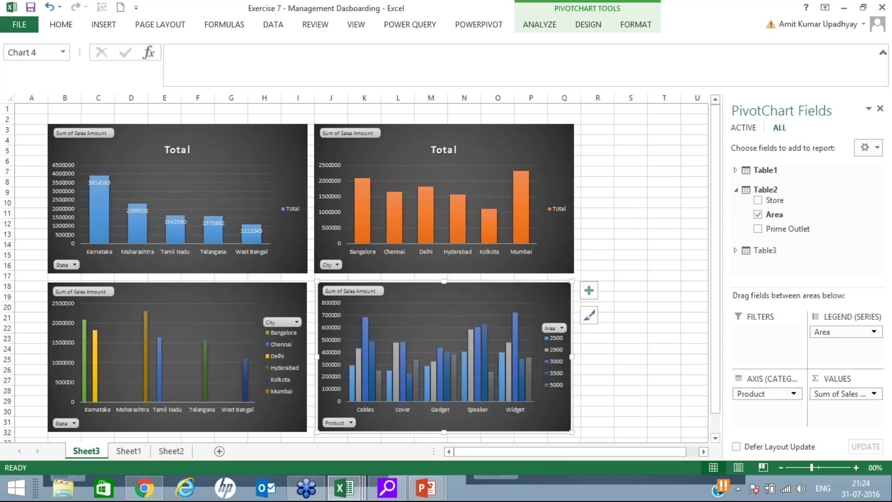
pyautogui.click(768, 173)
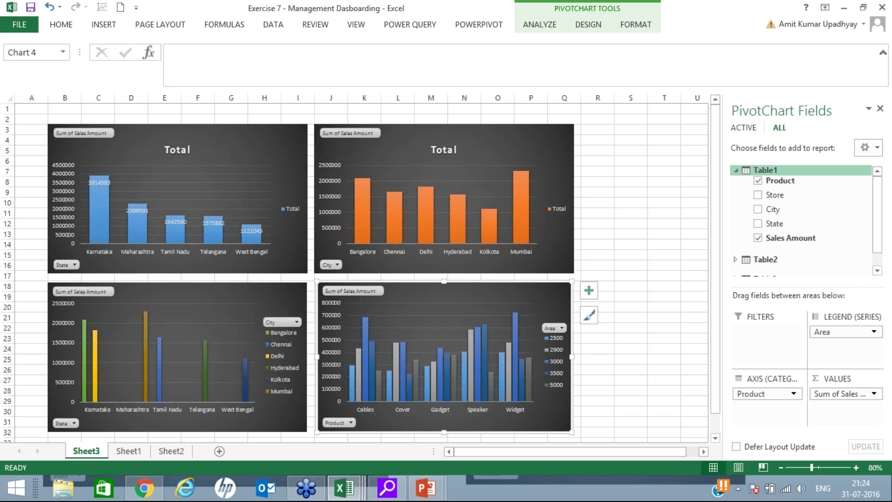
pyautogui.click(260, 151)
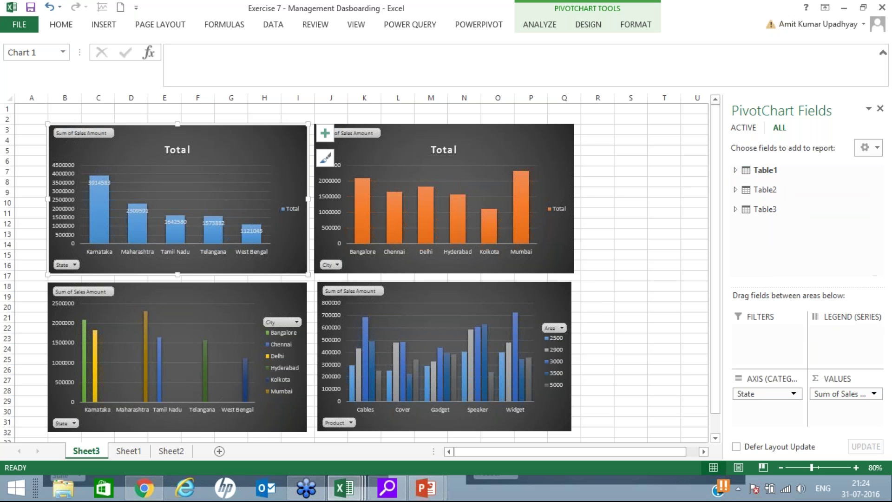
pyautogui.keyDown('ctrl'); pyautogui.click(443, 214); pyautogui.keyUp('ctrl')
pyautogui.keyDown('ctrl'); pyautogui.click(177, 358); pyautogui.keyUp('ctrl')
pyautogui.keyDown('ctrl'); pyautogui.click(418, 299); pyautogui.keyUp('ctrl')
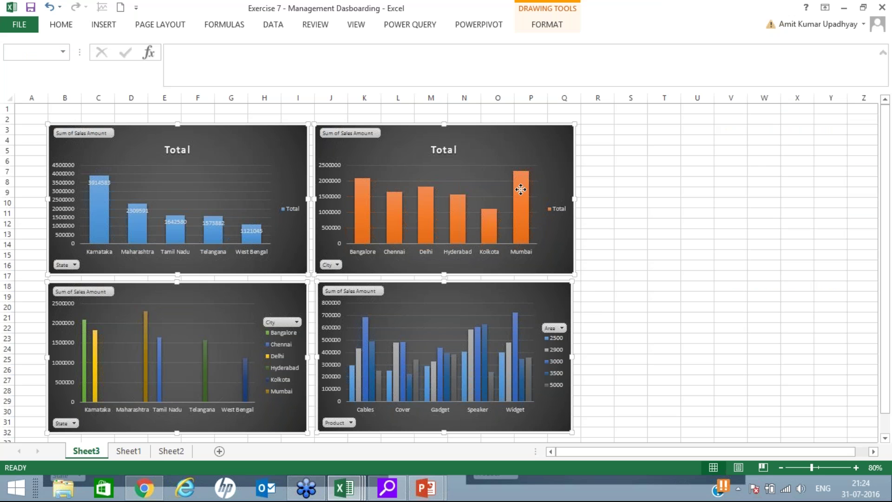
pyautogui.rightClick(494, 143)
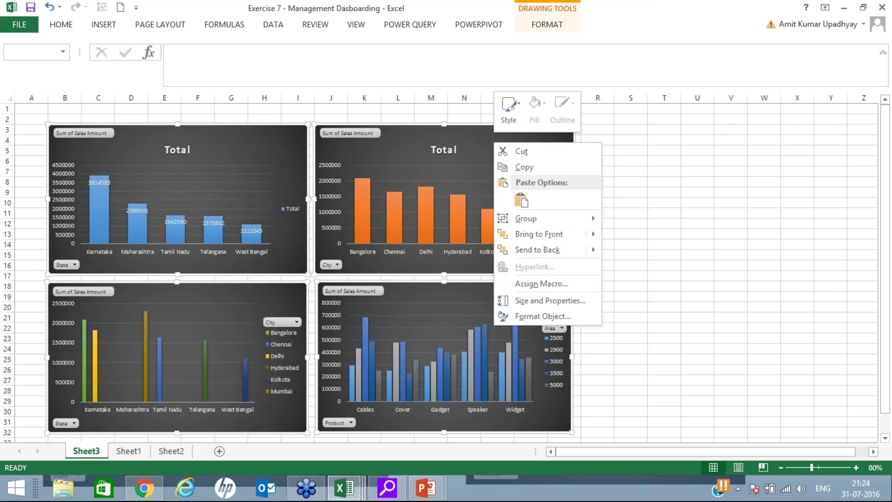
pyautogui.press('Escape')
pyautogui.click(242, 142)
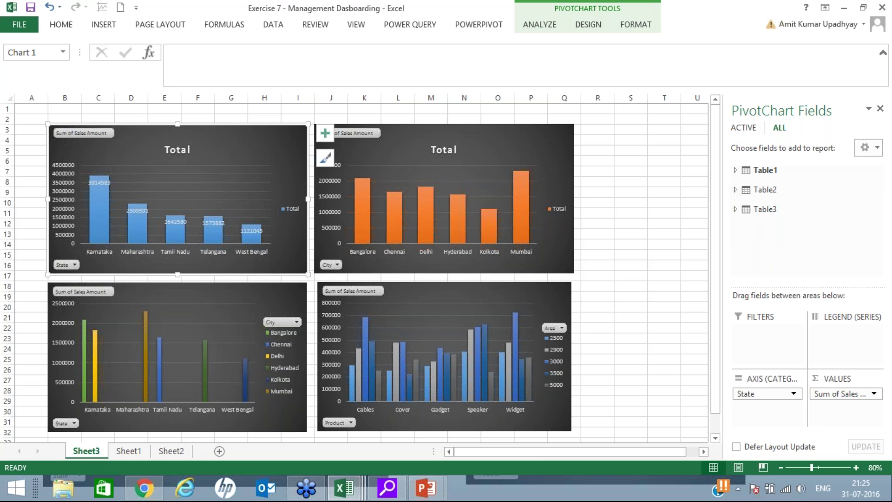
pyautogui.keyDown('ctrl'); pyautogui.click(478, 149); pyautogui.keyUp('ctrl')
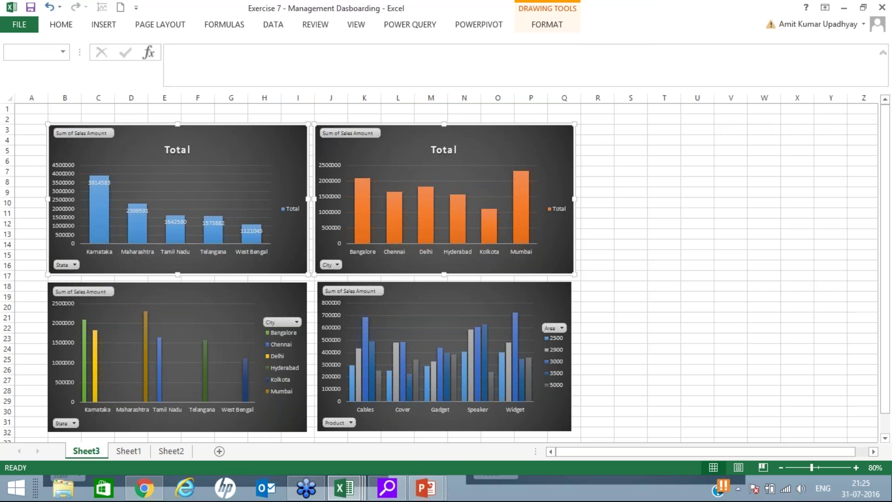
pyautogui.rightClick(445, 140)
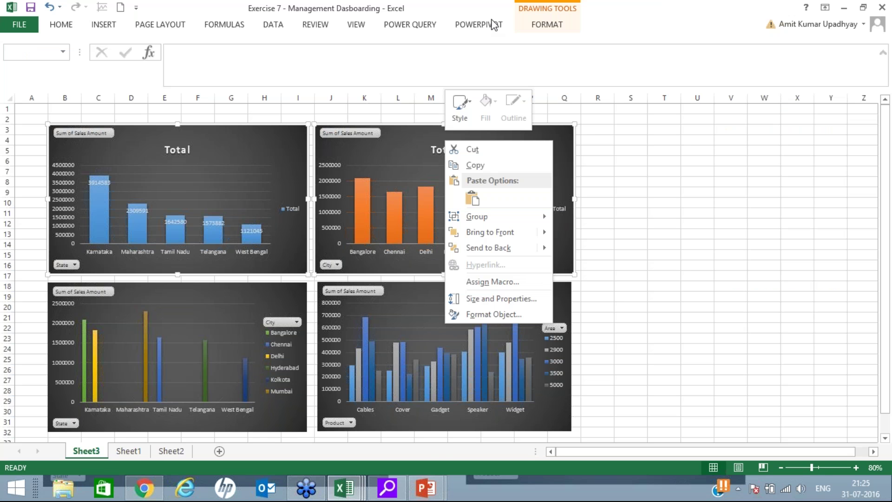
pyautogui.click(483, 26)
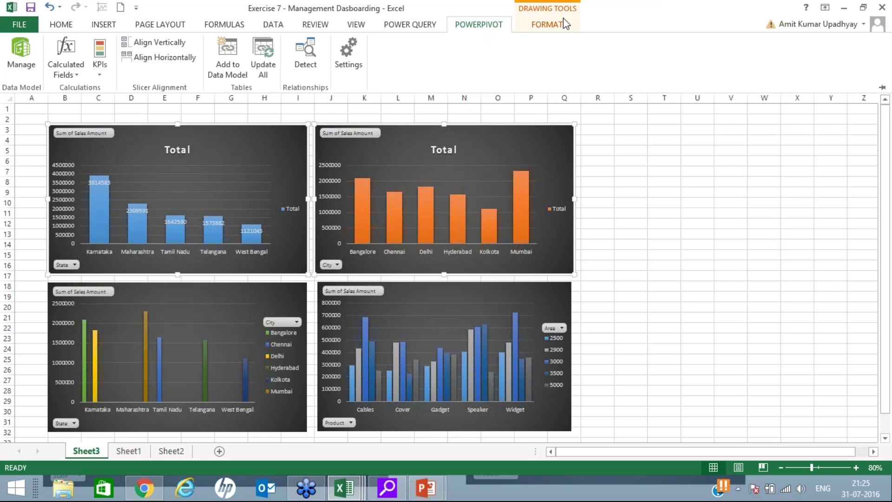
pyautogui.click(442, 267)
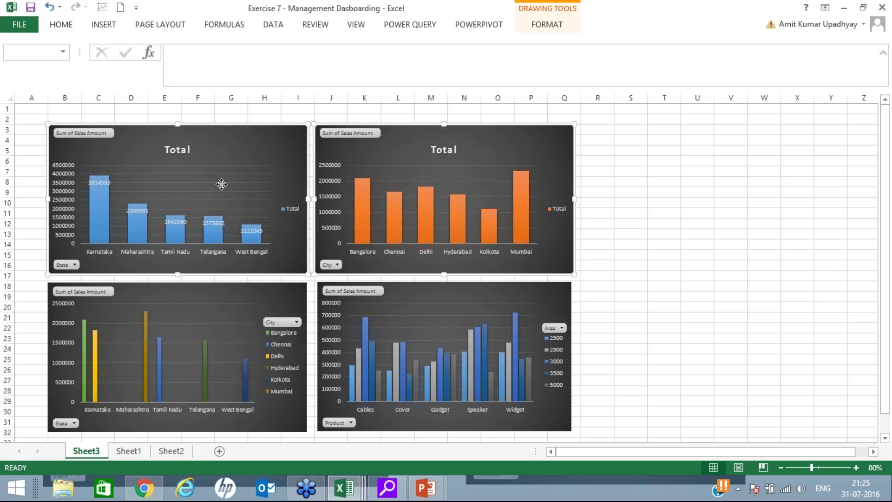
pyautogui.click(697, 265)
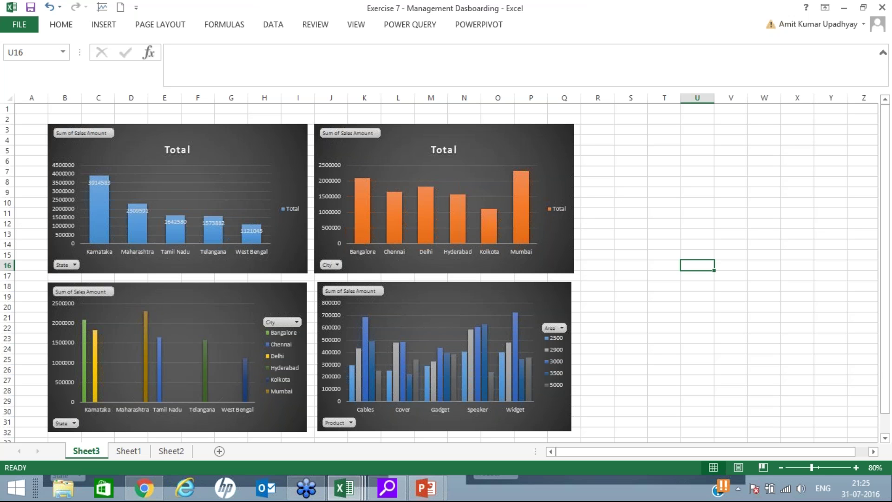
# Add the Prime Outlet field from Table2 to the City chart as its legend series
pyautogui.click(504, 186)
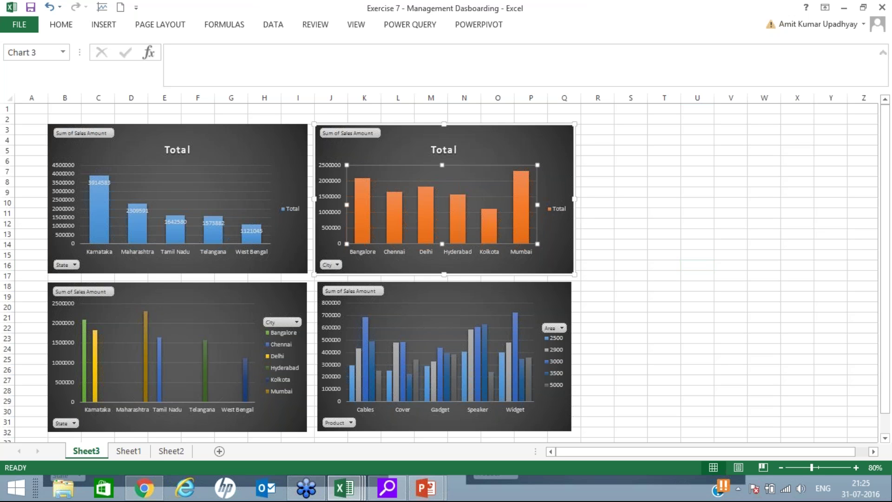
pyautogui.click(297, 223)
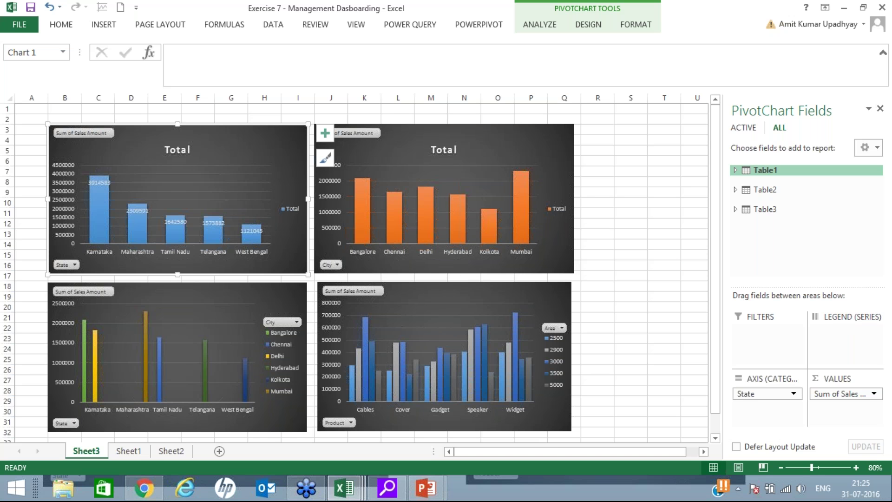
pyautogui.click(445, 154)
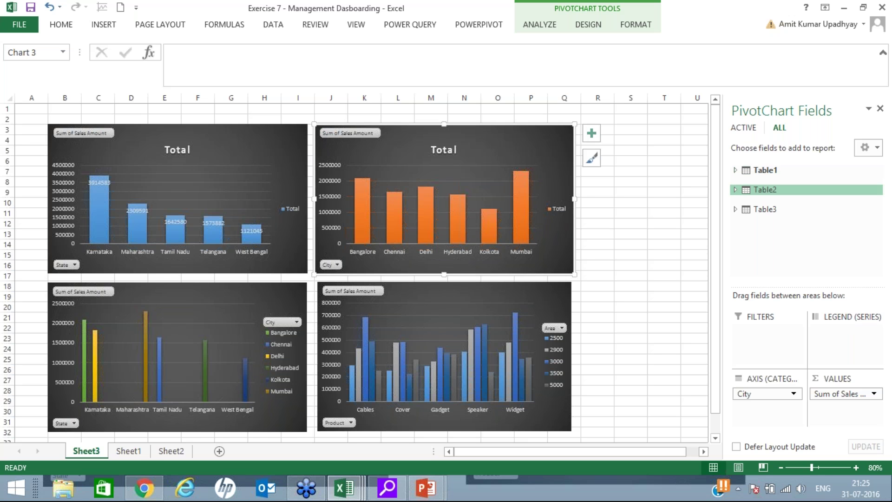
pyautogui.click(765, 190)
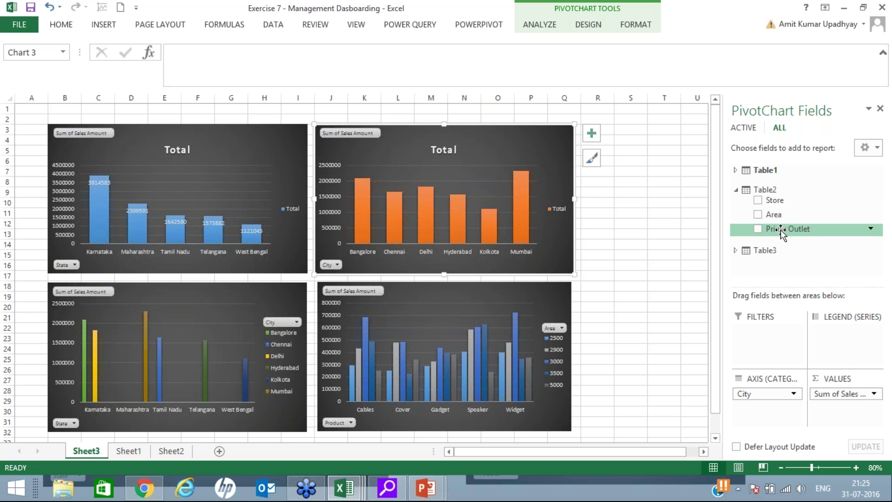
pyautogui.moveTo(781, 229); pyautogui.dragTo(845, 336)
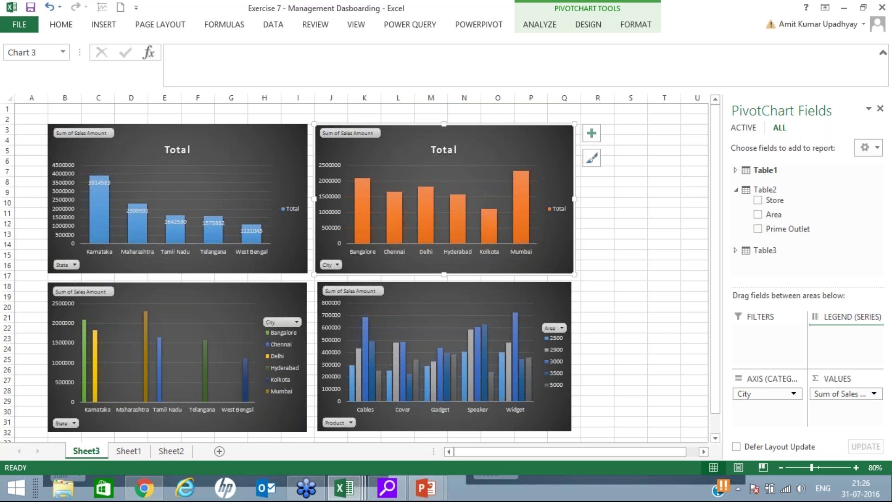
pyautogui.moveTo(845, 335); pyautogui.dragTo(845, 332)
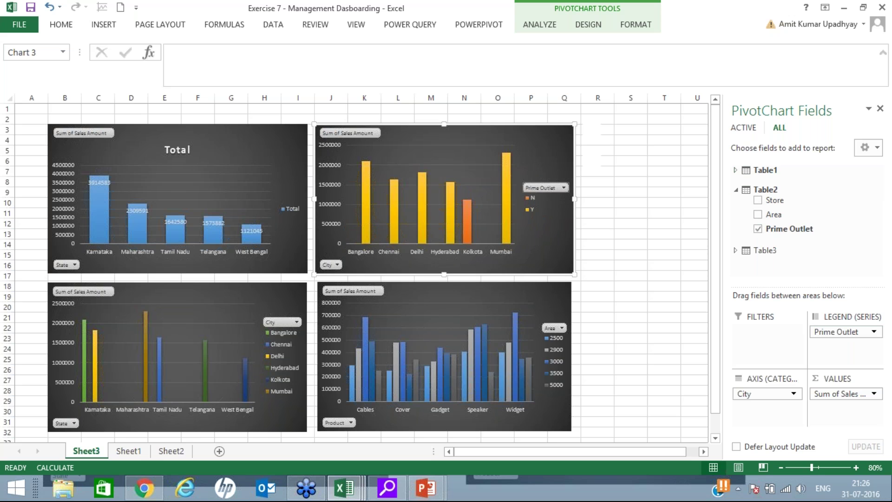
# Filter the City chart's Prime Outlet legend to show only Y by excluding N
pyautogui.click(564, 188)
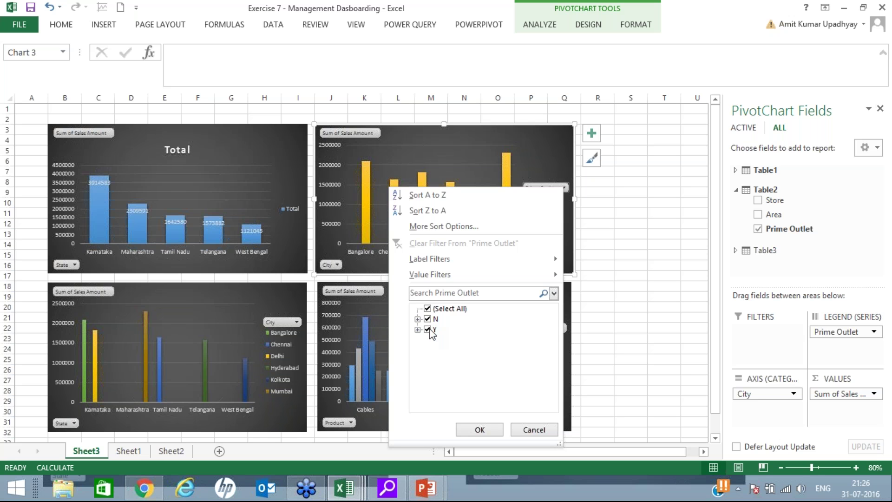
pyautogui.click(427, 319)
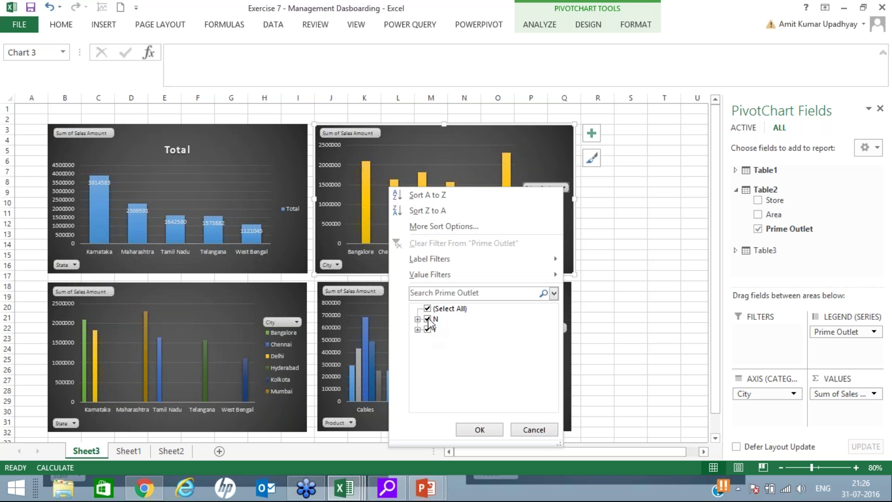
pyautogui.click(494, 429)
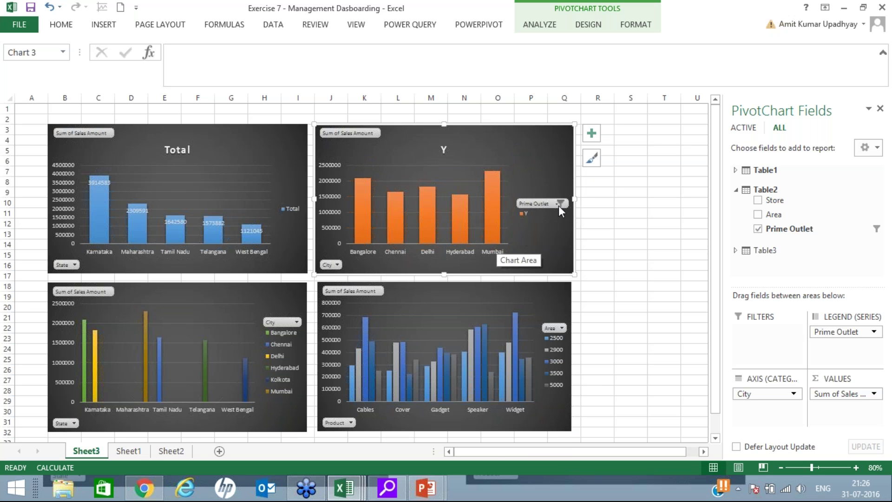
# Change the City chart's Prime Outlet filter to show only N
pyautogui.click(561, 205)
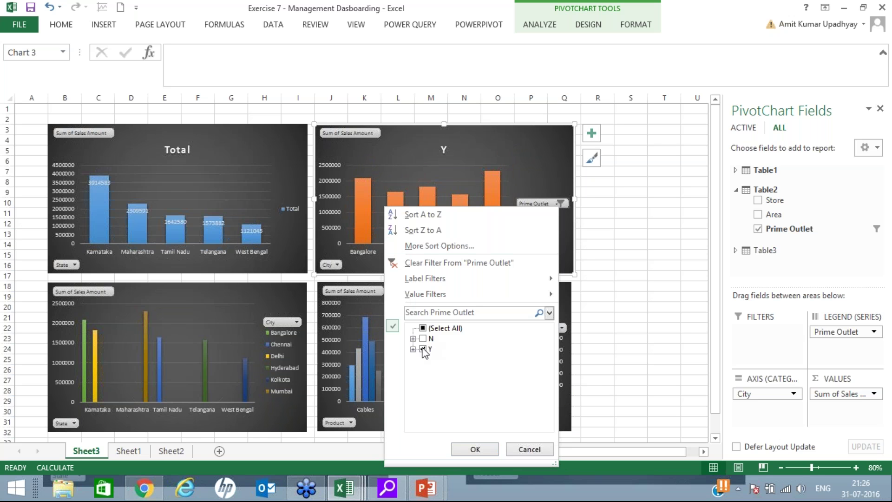
pyautogui.click(432, 348)
pyautogui.click(423, 338)
pyautogui.click(475, 449)
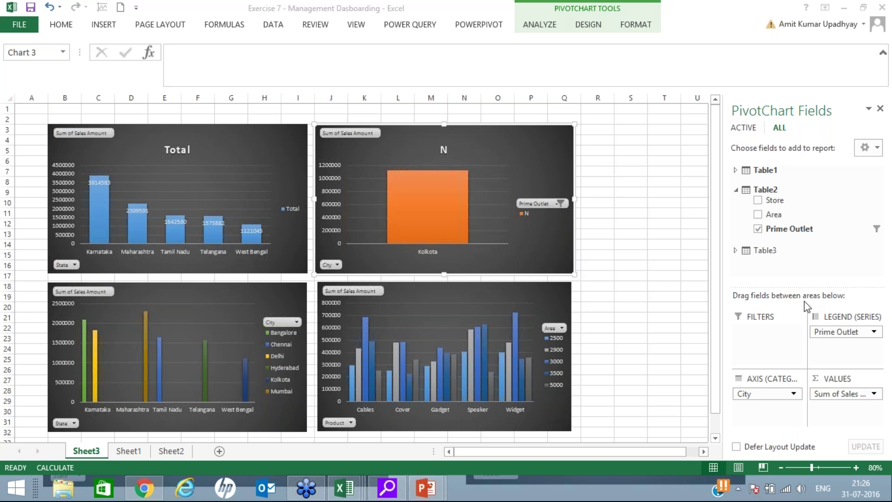
# Review the Area filter choices of the Product chart and accept them with all areas selected
pyautogui.click(563, 329)
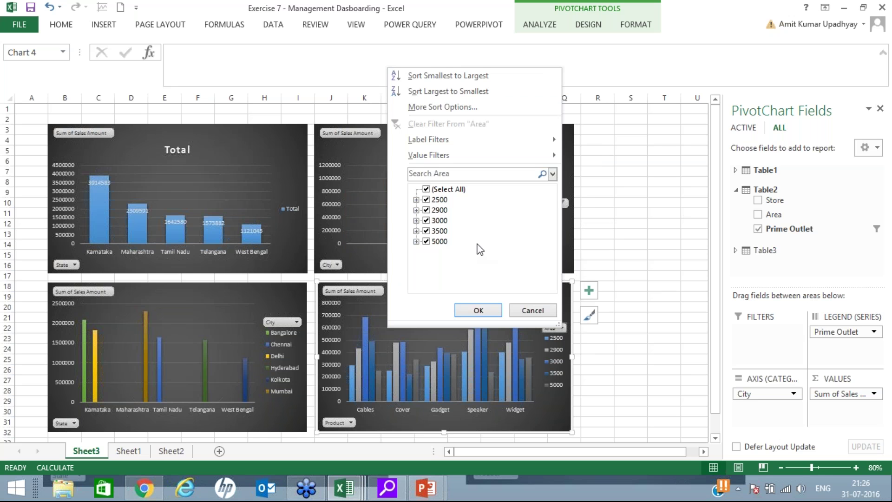
pyautogui.click(478, 310)
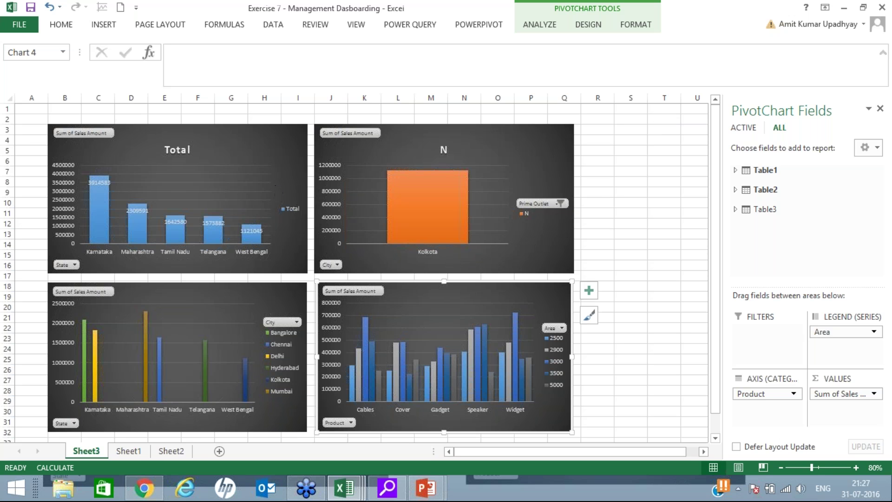
# Select all four PivotCharts on Sheet3 together and copy them
pyautogui.click(266, 149)
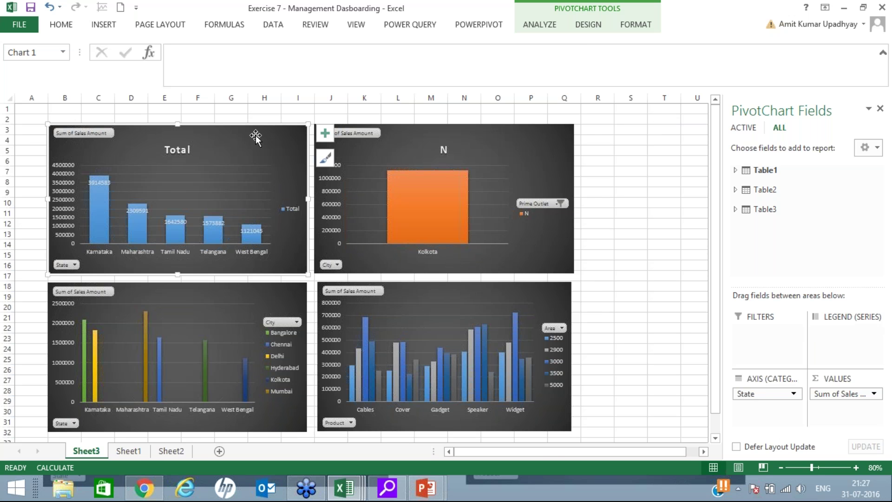
pyautogui.keyDown('ctrl'); pyautogui.click(398, 153); pyautogui.keyUp('ctrl')
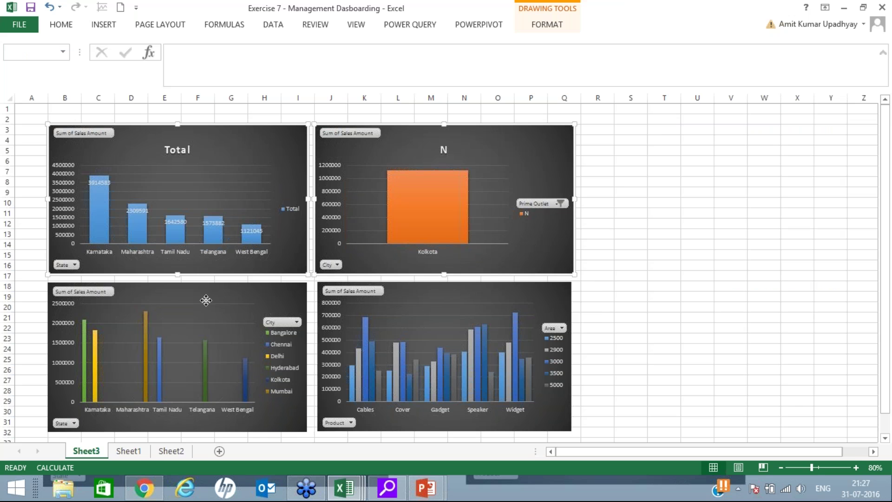
pyautogui.keyDown('ctrl'); pyautogui.click(206, 301); pyautogui.keyUp('ctrl')
pyautogui.keyDown('ctrl'); pyautogui.click(465, 297); pyautogui.keyUp('ctrl')
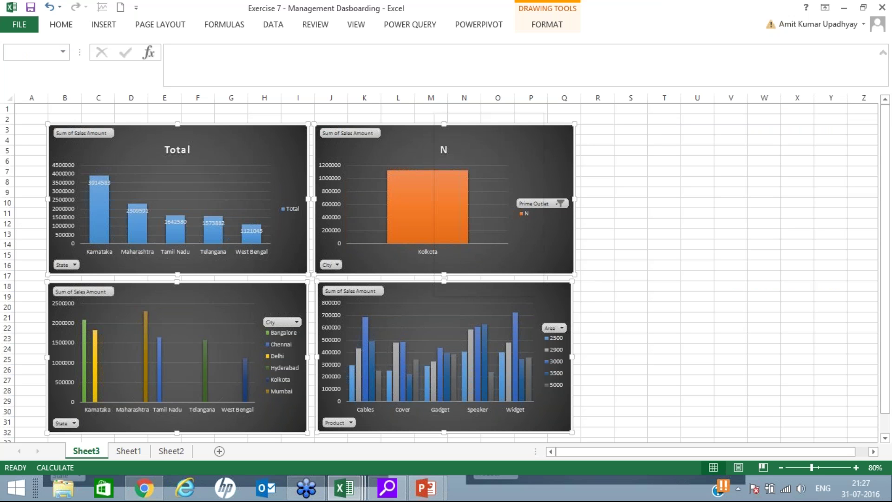
pyautogui.rightClick(436, 115)
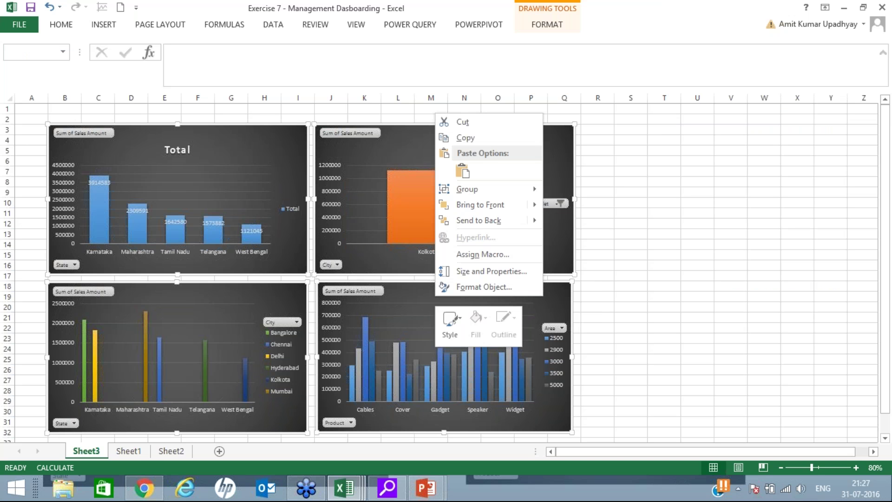
pyautogui.click(489, 136)
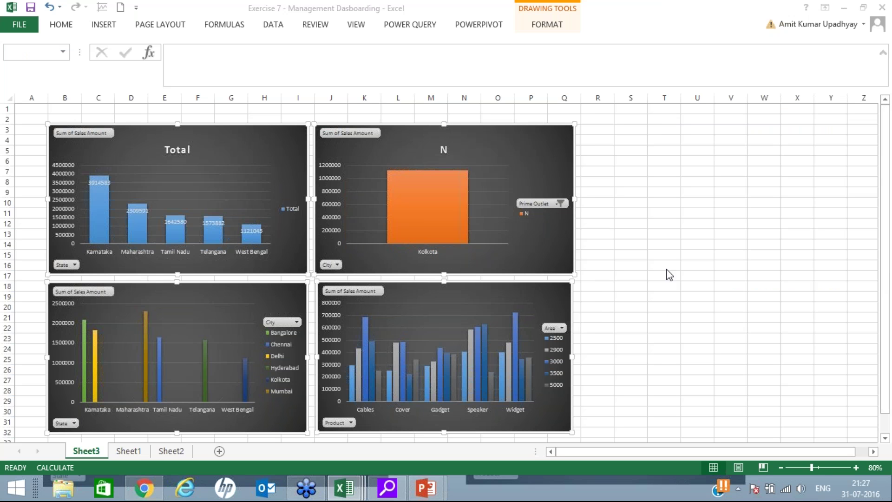
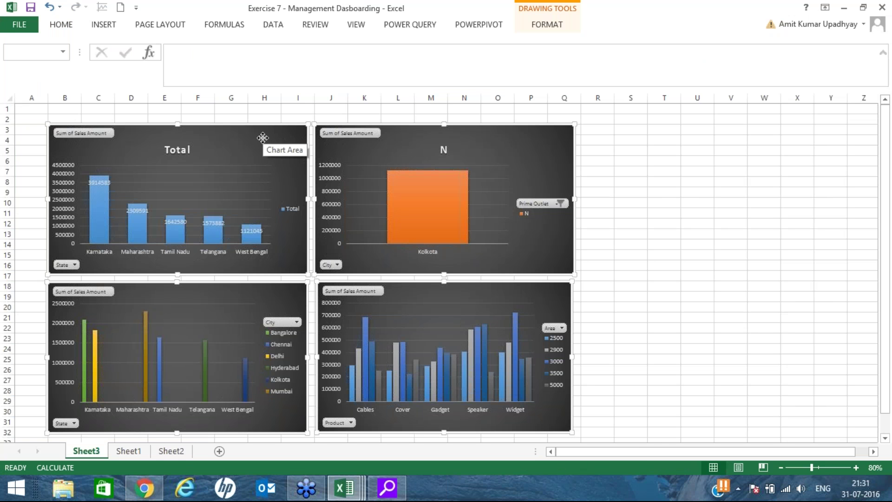
# Take the dashboard workbook out of full-screen view and return to the blank Book1 workbook
pyautogui.moveTo(866, 123)
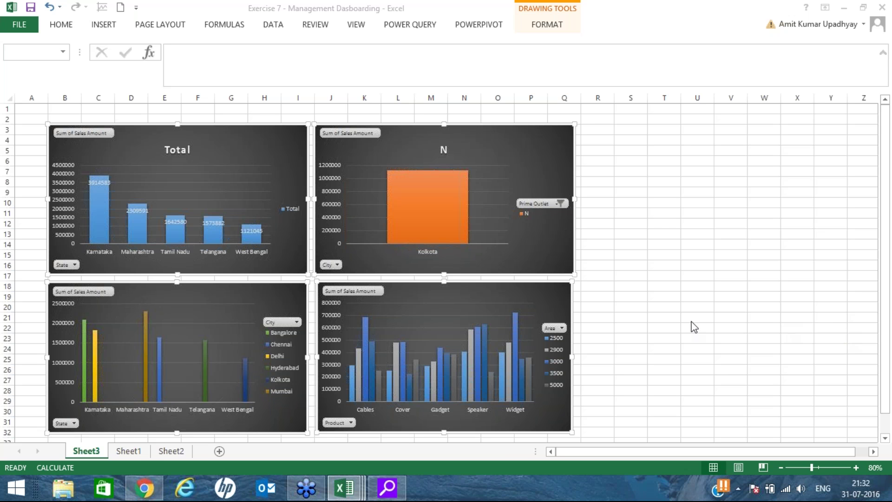
pyautogui.doubleClick(508, 10)
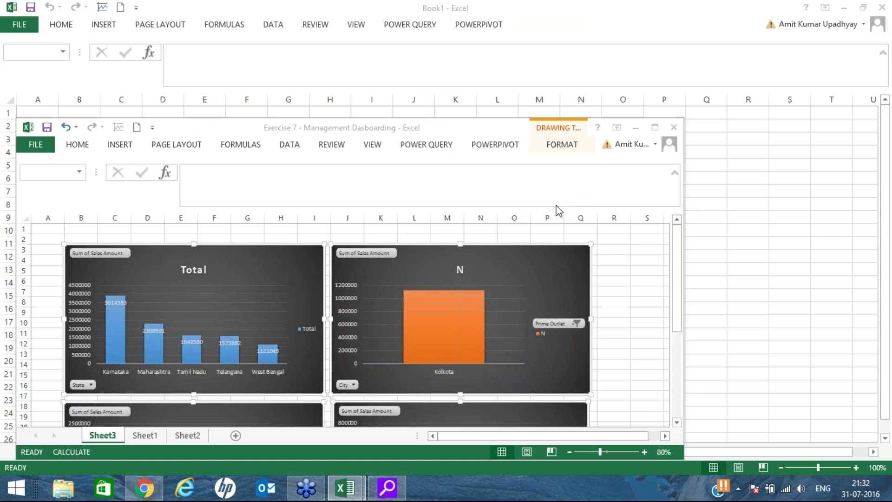
pyautogui.press('Return')
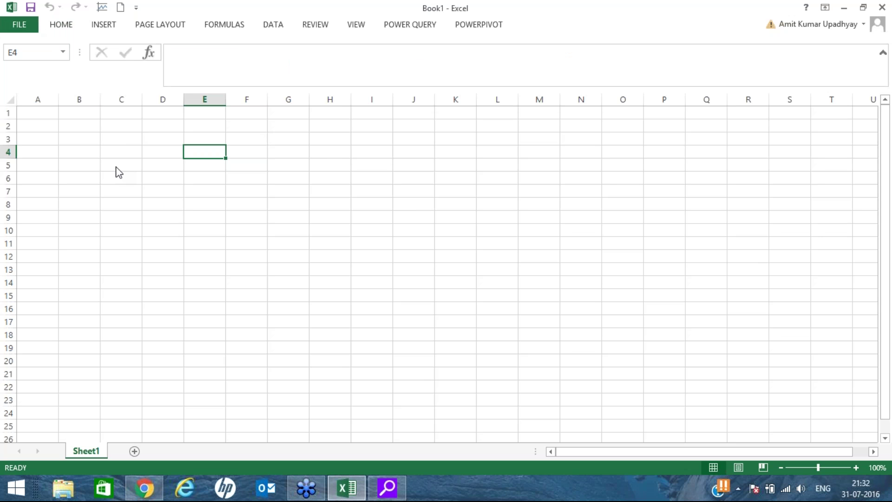
# Try to open the Exercise 7 - Management Dasboarding workbook from the recent workbooks
pyautogui.hotkey('ctrl', 'o')
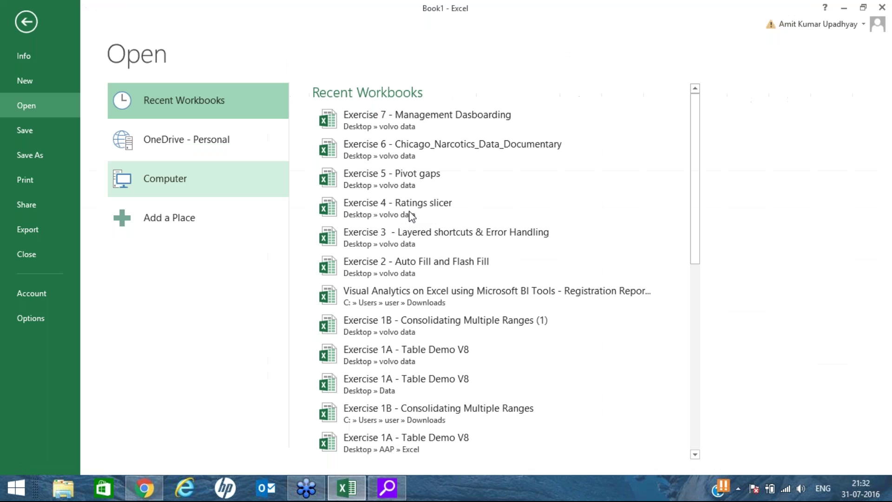
pyautogui.press('Escape')
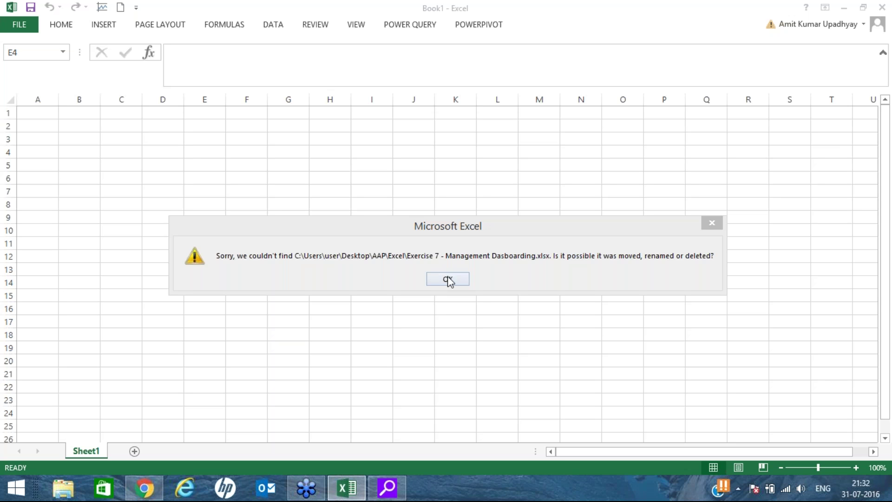
pyautogui.press('Return')
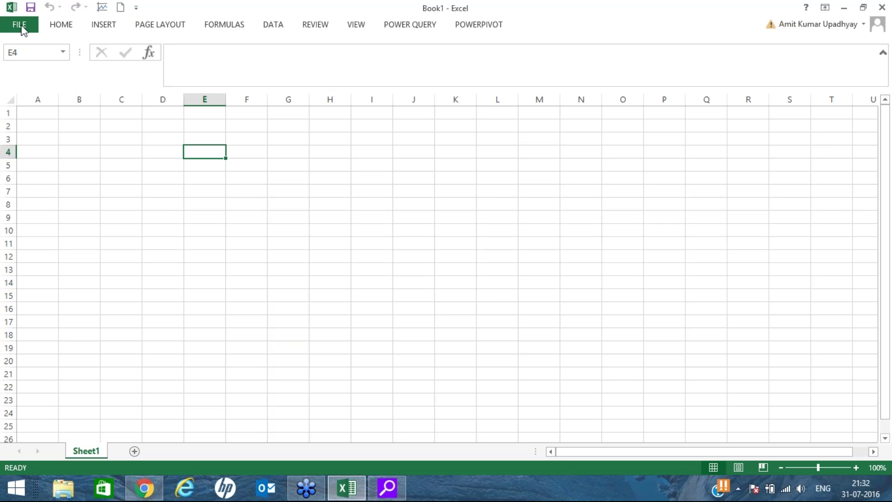
# Open the Exercise 5 - Pivot gaps workbook from the volvo data folder on the Desktop as read-only
pyautogui.click(21, 26)
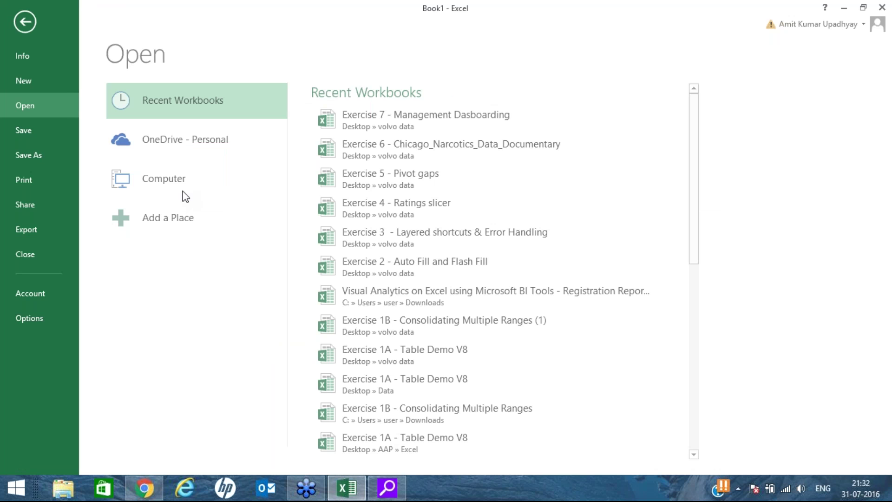
pyautogui.click(185, 194)
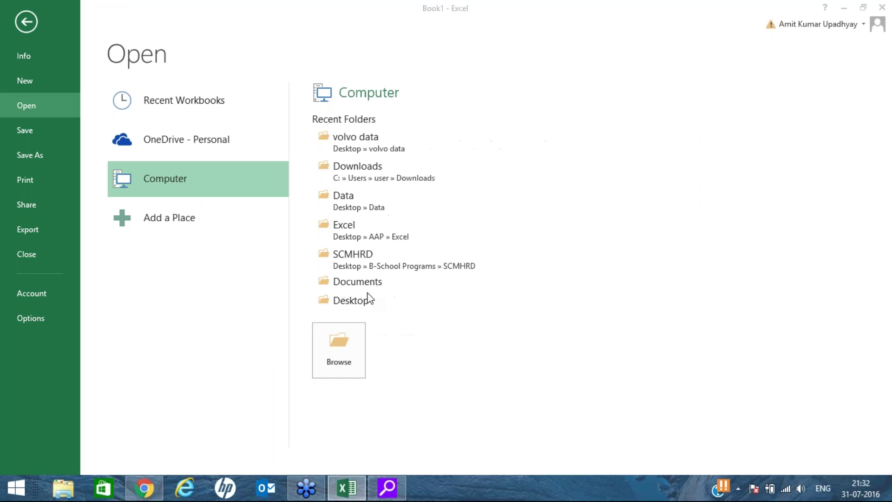
pyautogui.click(371, 148)
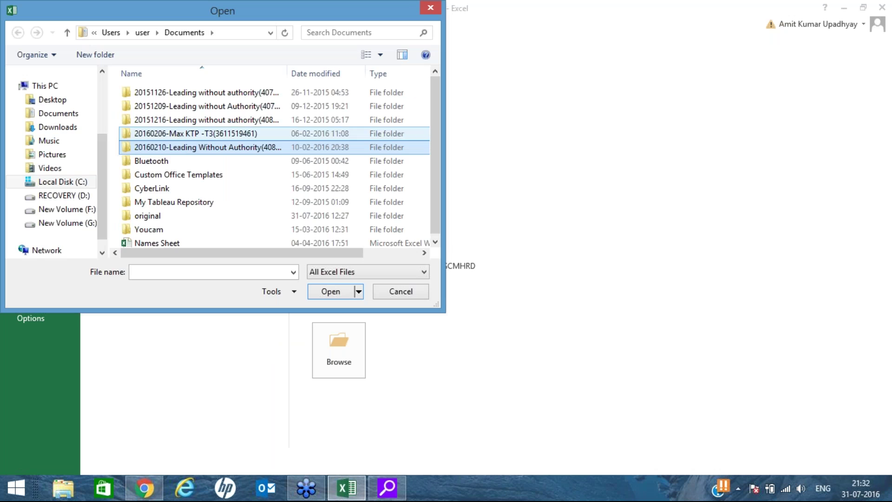
pyautogui.click(52, 99)
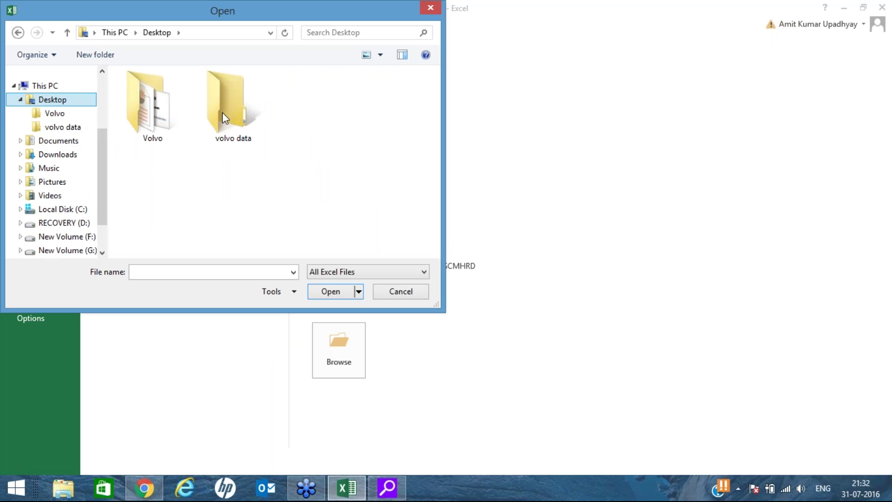
pyautogui.click(222, 112)
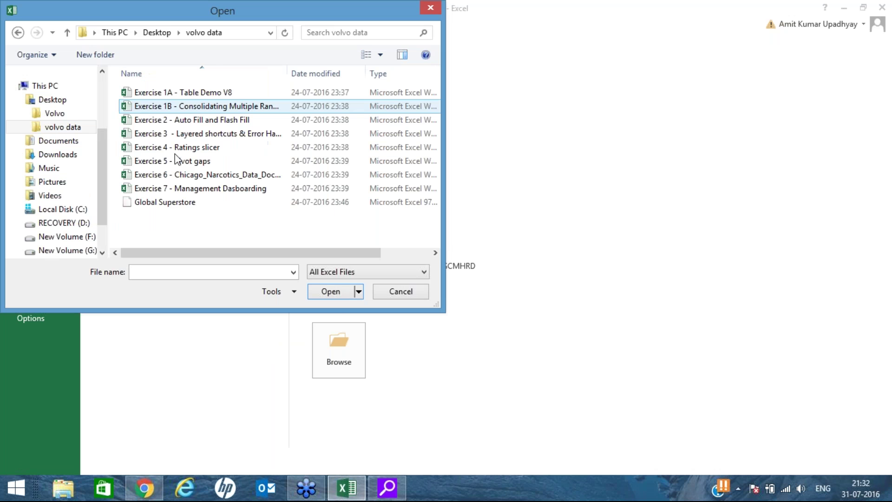
pyautogui.doubleClick(185, 174)
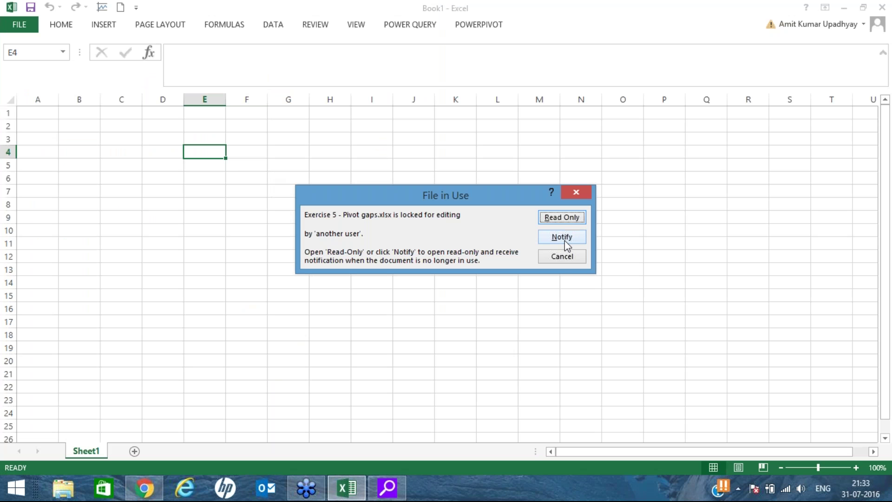
pyautogui.click(564, 257)
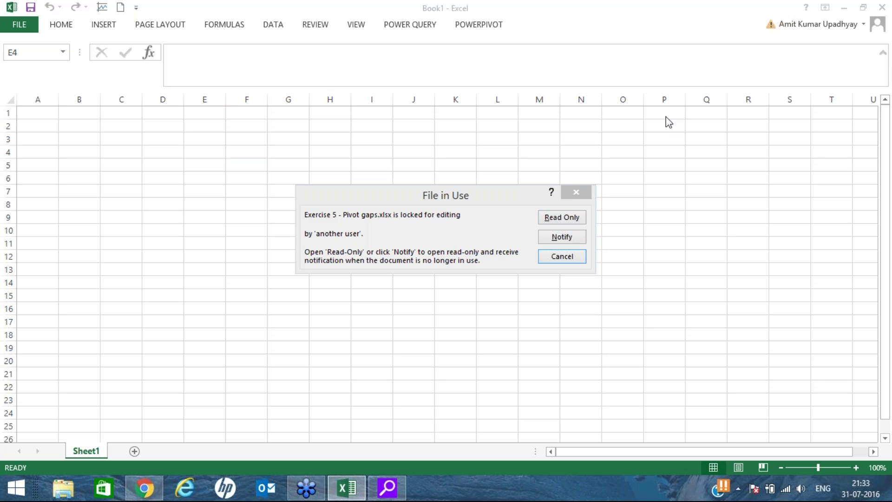
pyautogui.click(567, 222)
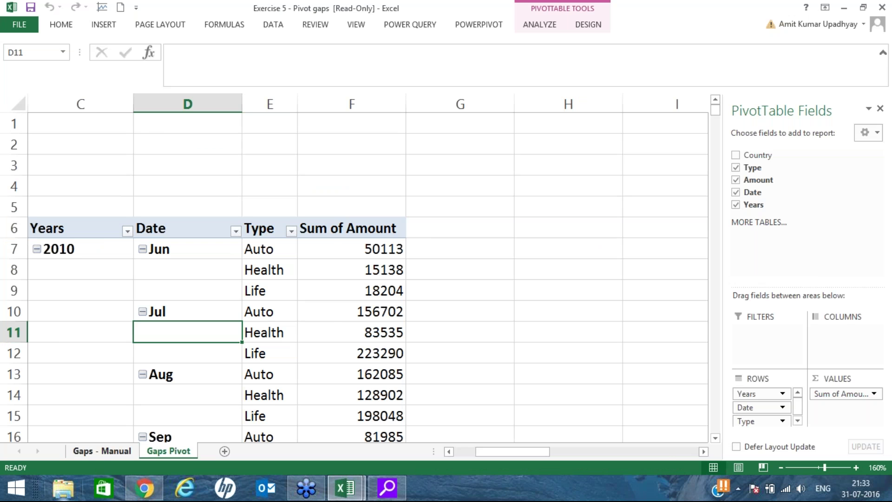
# Place the Gaps Pivot sheet ahead of Gaps - Manual and review the gaps in its PivotTable's Years and Date columns
pyautogui.hotkey('ctrl', 'pageup')
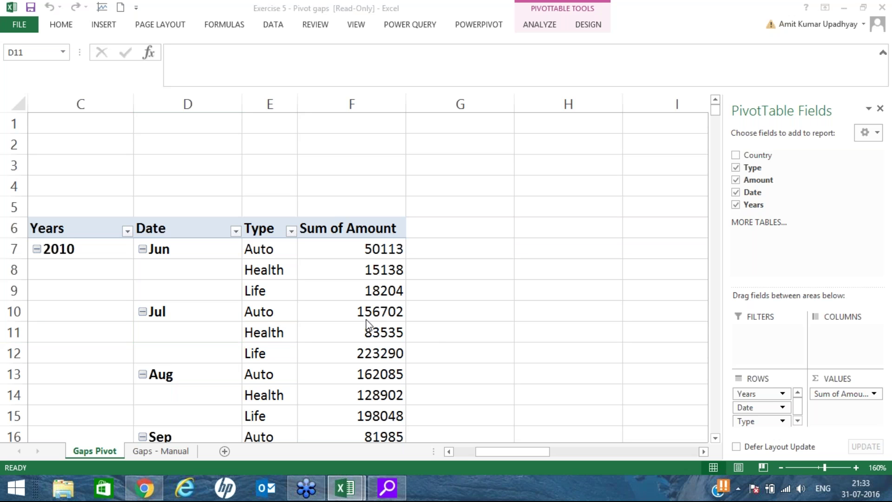
pyautogui.click(784, 468)
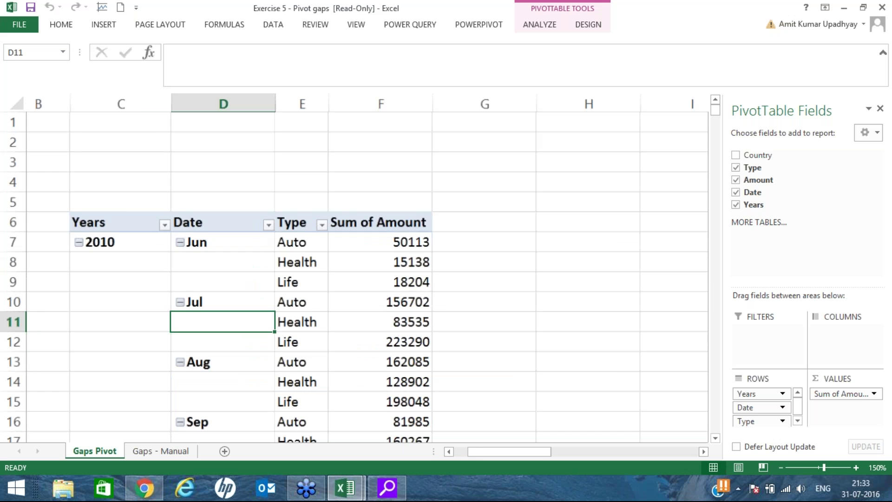
pyautogui.keyDown('ctrl'); pyautogui.scroll(-2, 445, 363); pyautogui.keyUp('ctrl')
pyautogui.scroll(-4, 445, 363)
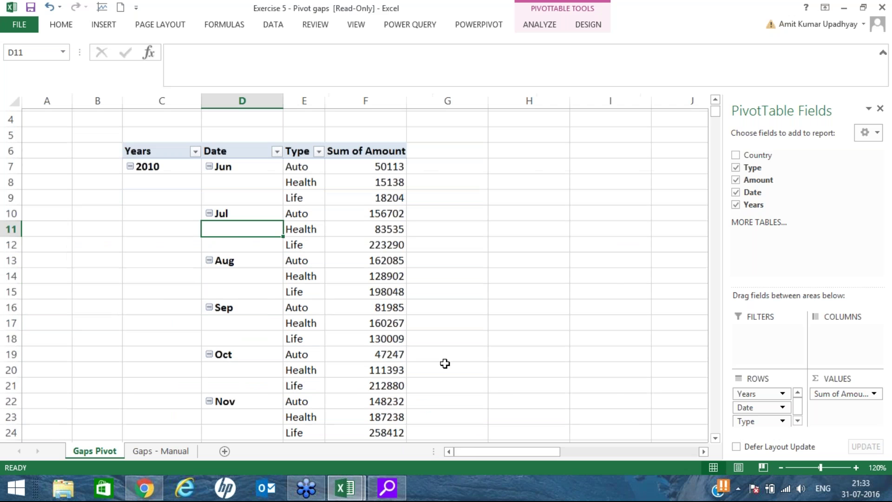
pyautogui.scroll(-3, 444, 364)
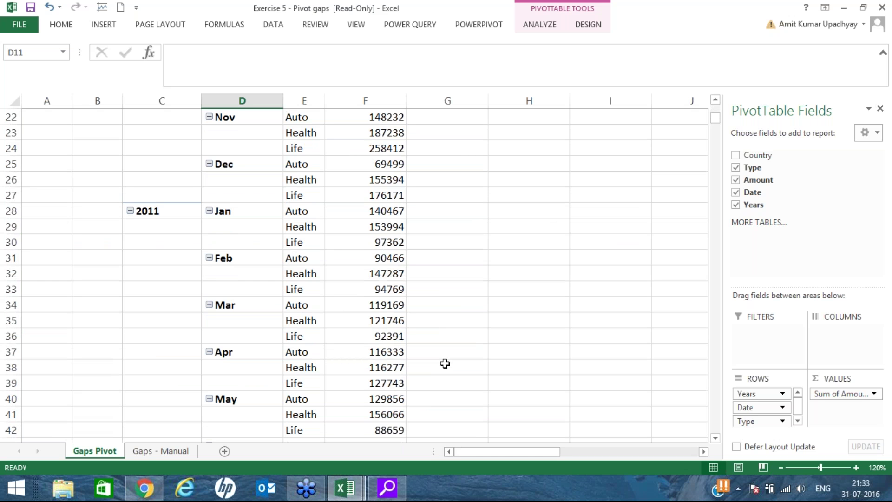
pyautogui.scroll(7, 504, 336)
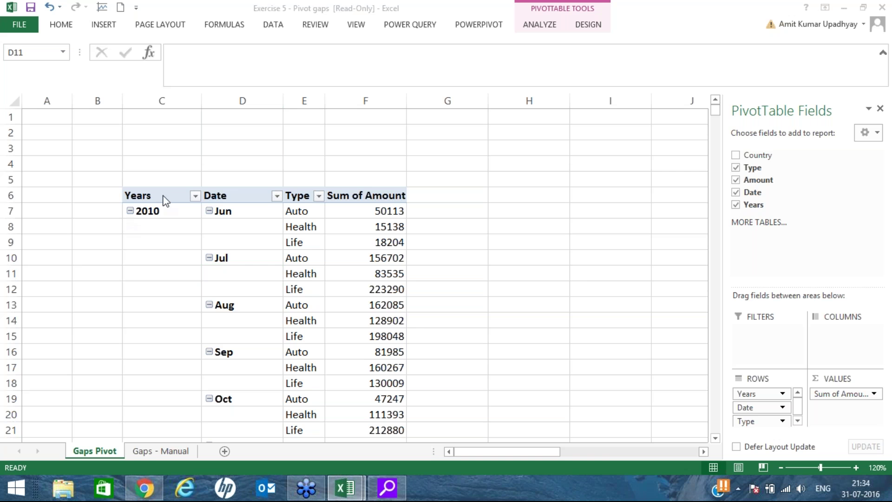
# Copy the whole PivotTable from Gaps Pivot and paste it as values only at cell C3 of a new worksheet
pyautogui.hotkey('ctrl', 'a')
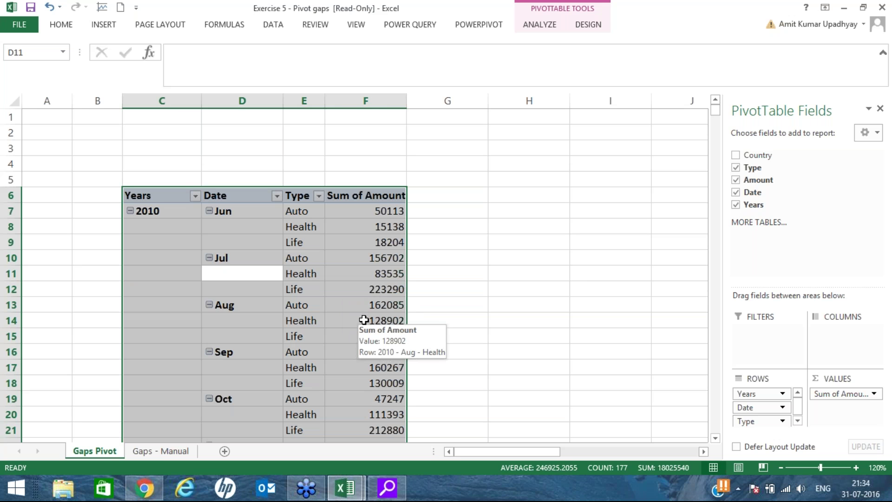
pyautogui.hotkey('ctrl', 'c')
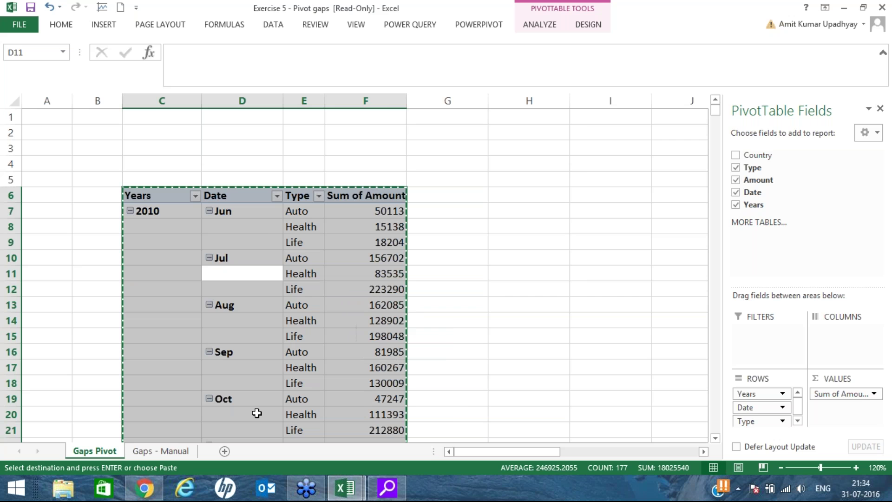
pyautogui.click(165, 450)
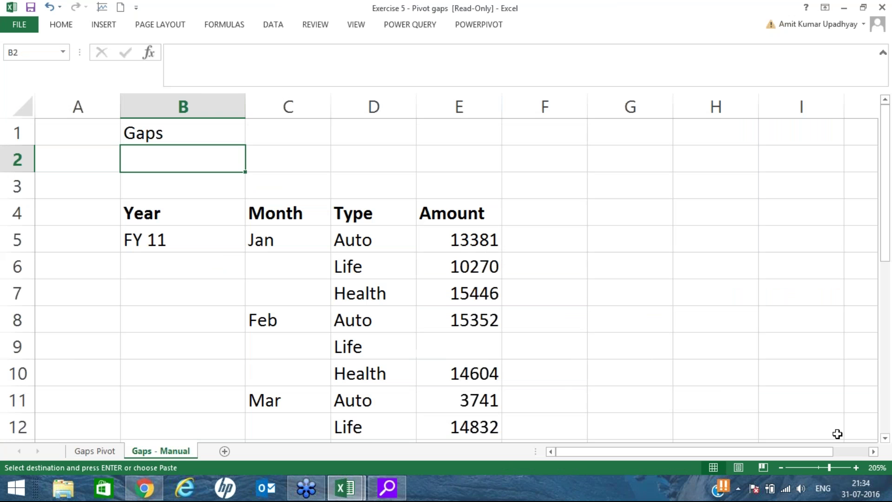
pyautogui.scroll(-1, 837, 434)
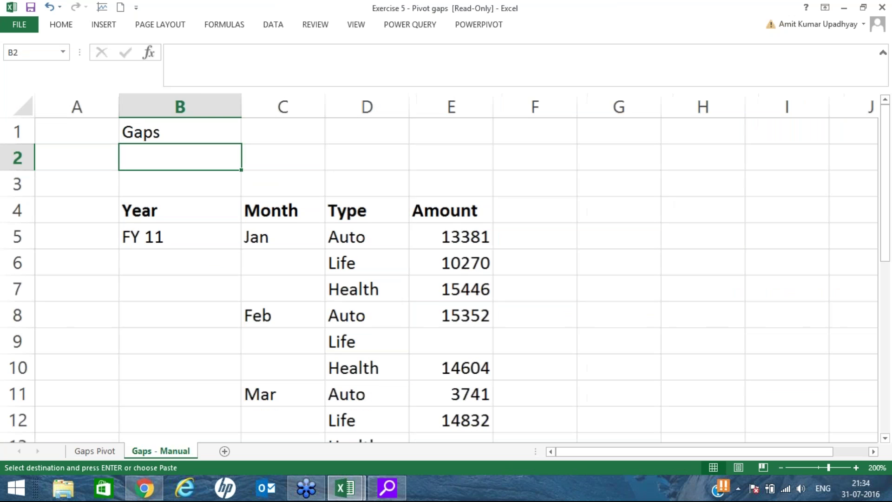
pyautogui.scroll(-4, 222, 458)
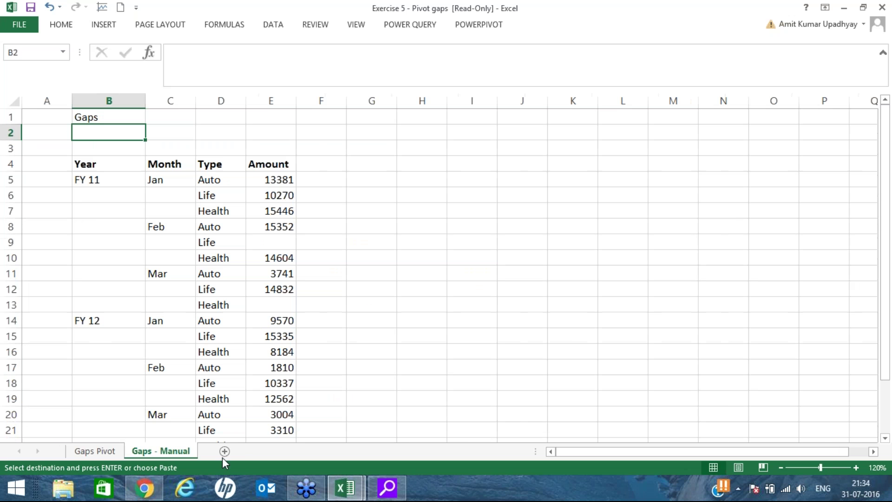
pyautogui.click(259, 452)
pyautogui.click(112, 139)
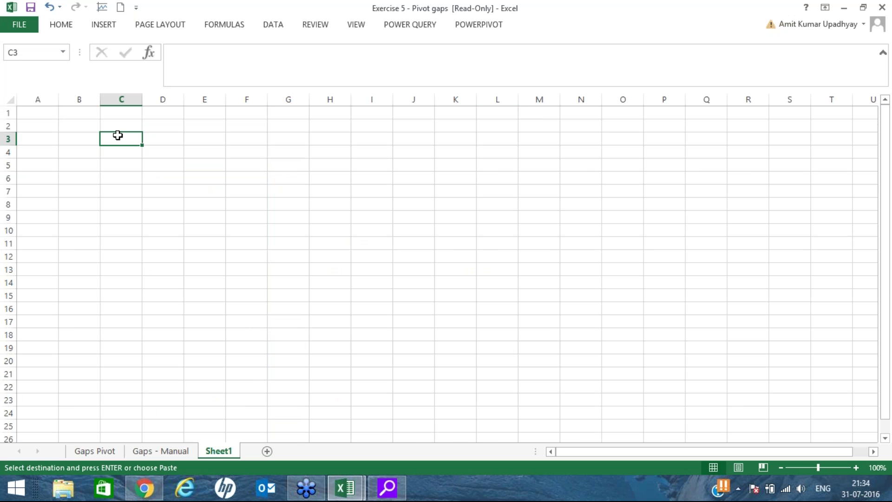
pyautogui.hotkey('ctrl', 'v')
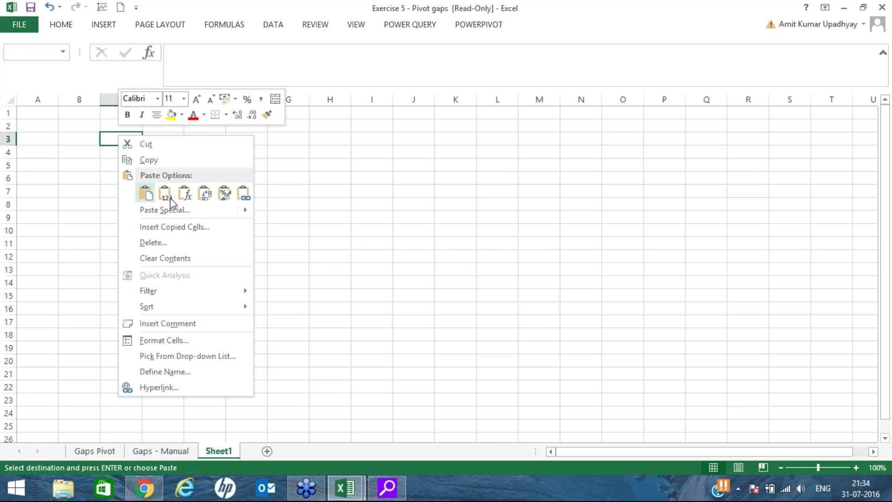
pyautogui.click(171, 197)
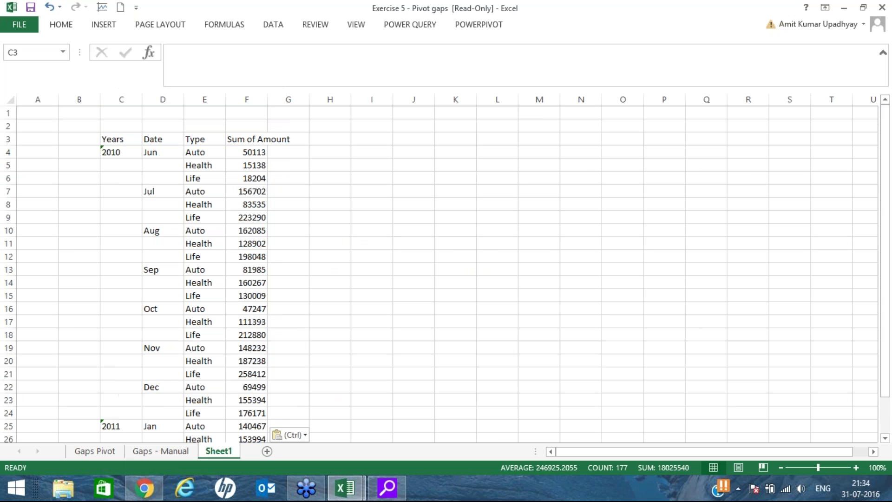
# Select the pasted data and widen columns C to F so the headers and values fit
pyautogui.hotkey('ctrl', 'a')
pyautogui.hotkey('ctrl', 'c')
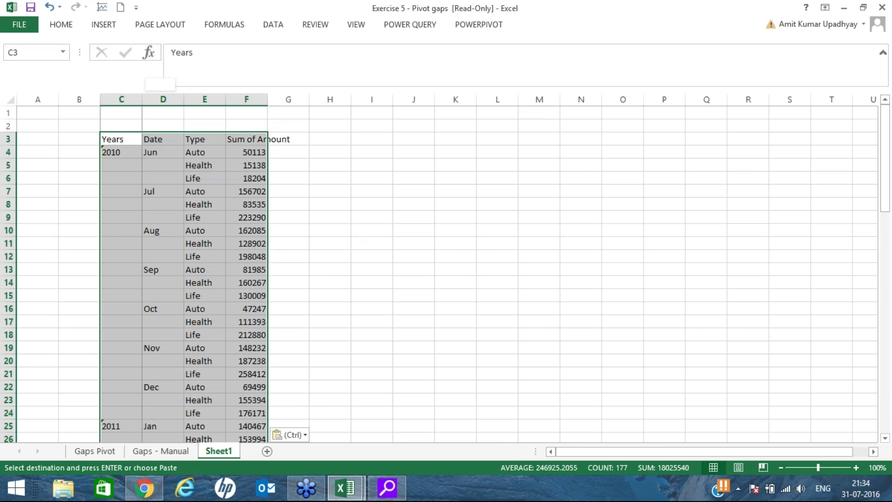
pyautogui.moveTo(142, 99); pyautogui.dragTo(151, 99)
pyautogui.doubleClick(276, 99)
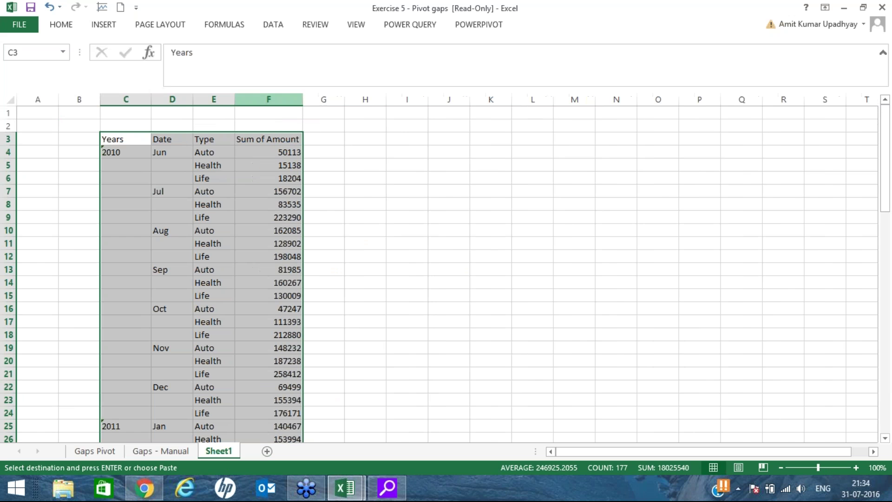
pyautogui.click(323, 165)
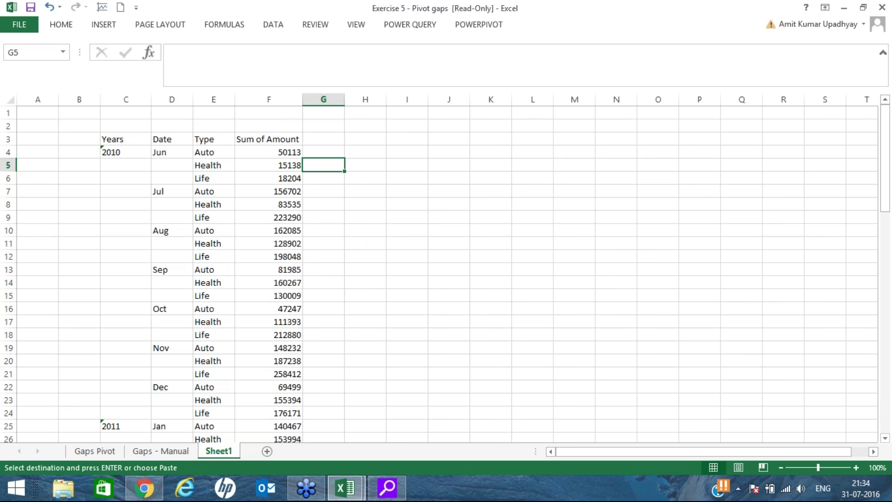
# Examine the blank cells in the pasted Years column between the year labels, down to the 2012 entry in C61
pyautogui.click(858, 469)
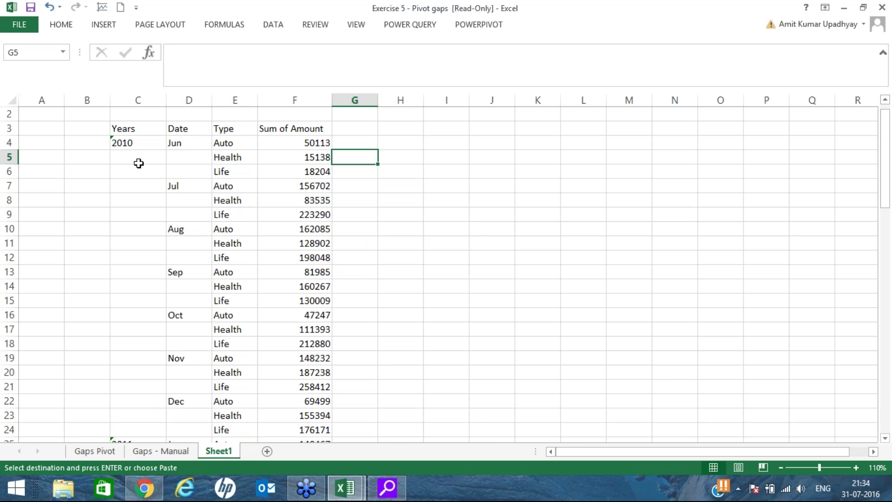
pyautogui.click(138, 172)
pyautogui.click(138, 183)
pyautogui.click(127, 252)
pyautogui.click(128, 301)
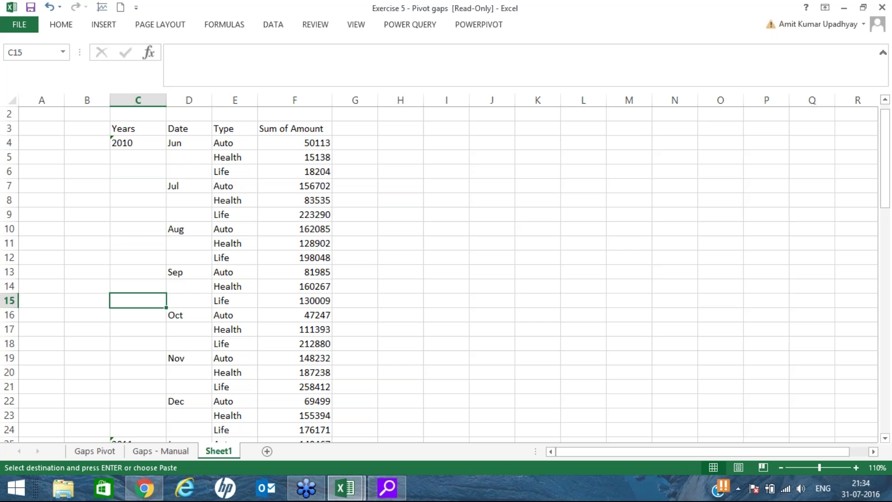
pyautogui.scroll(-3, 128, 301)
pyautogui.scroll(-5, 149, 289)
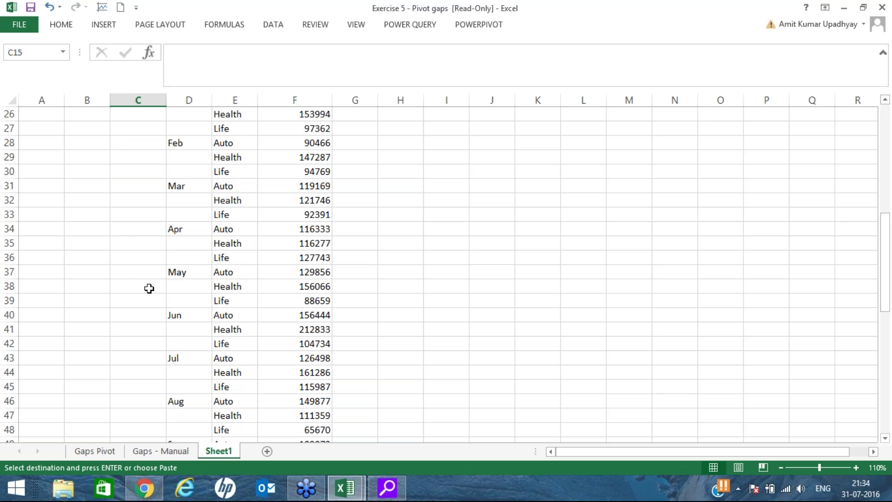
pyautogui.scroll(-14, 148, 289)
pyautogui.scroll(7, 149, 285)
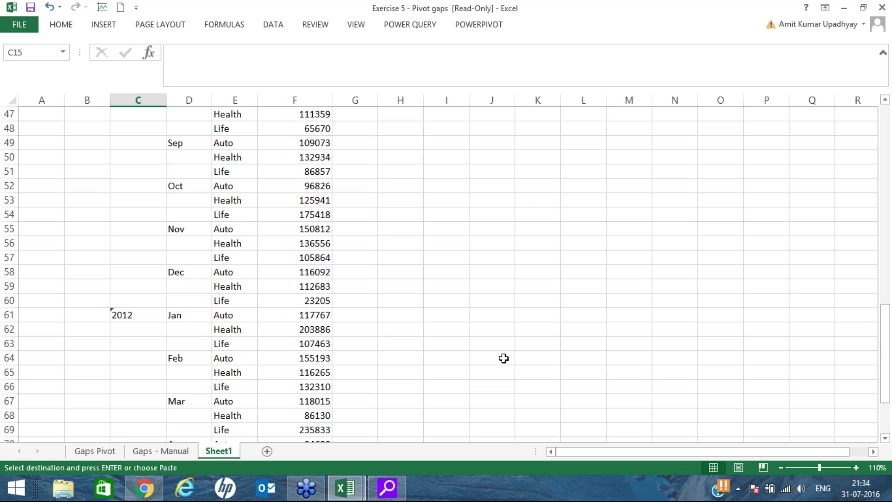
pyautogui.click(153, 314)
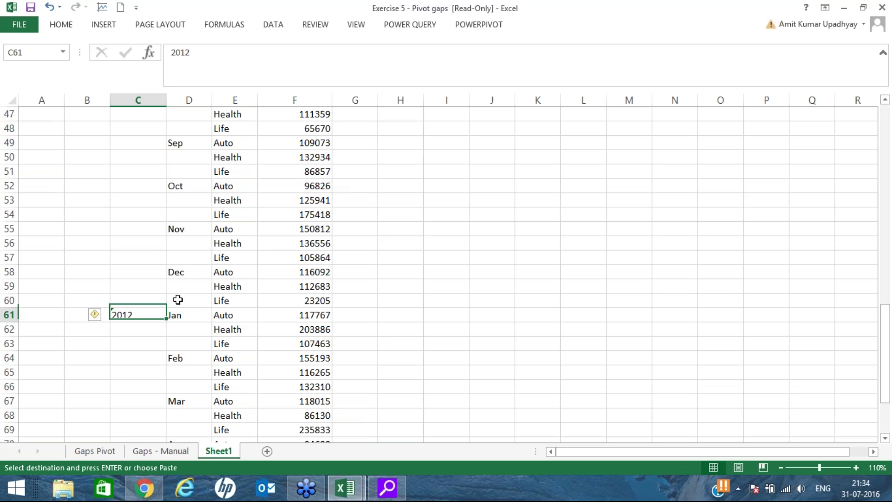
# Convert the years stored as text to numbers across the whole sheet
pyautogui.click(107, 316)
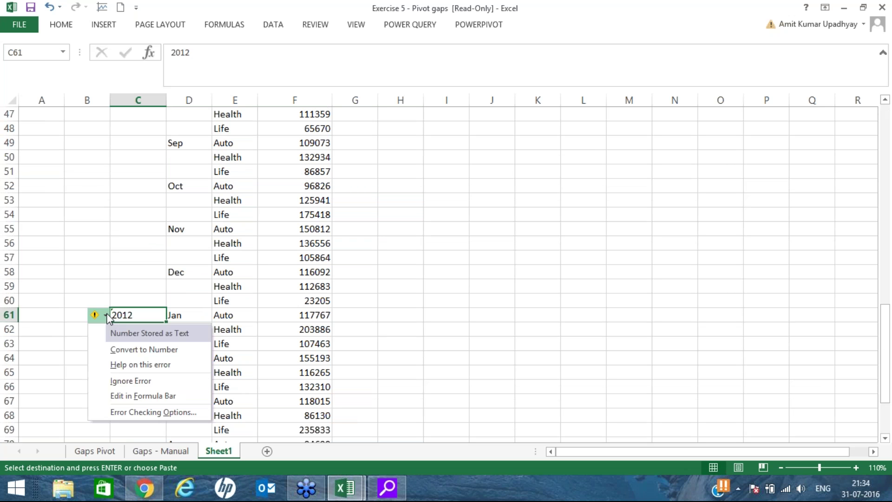
pyautogui.scroll(12, 279, 279)
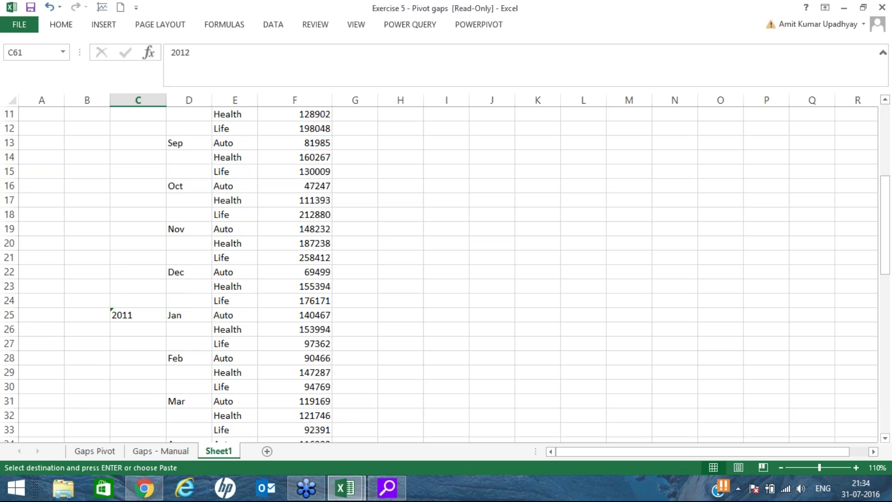
pyautogui.scroll(4, 446, 274)
pyautogui.scroll(-18, 151, 254)
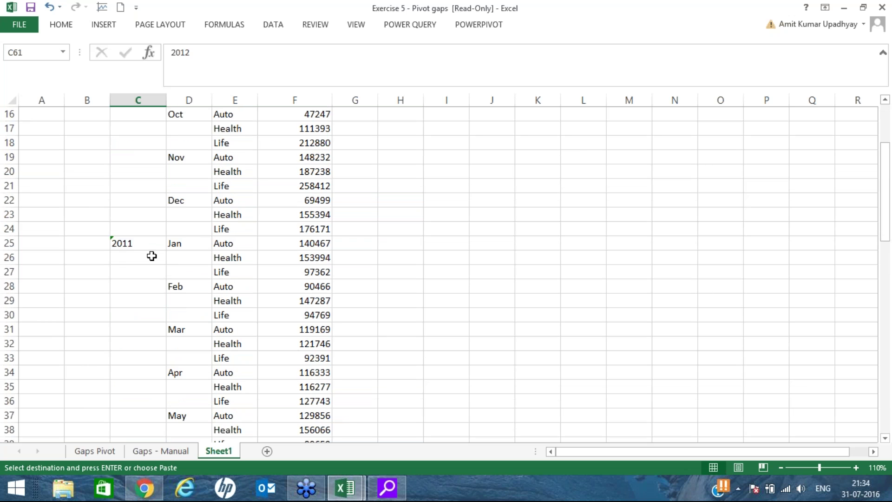
pyautogui.click(446, 314)
pyautogui.click(130, 202)
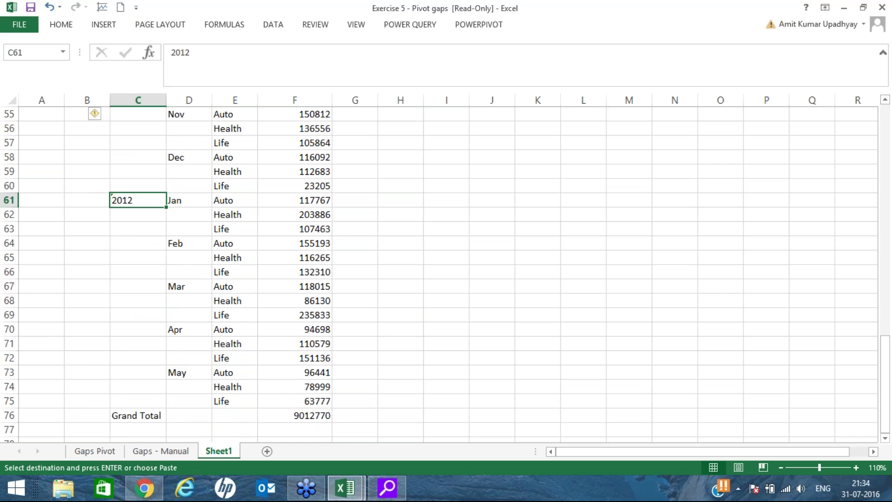
pyautogui.hotkey('ctrl', 'a')
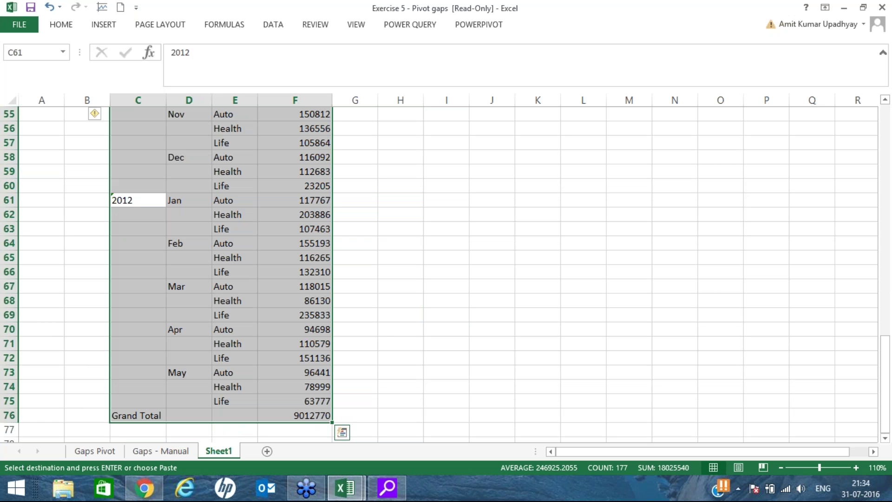
pyautogui.click(11, 100)
pyautogui.click(37, 115)
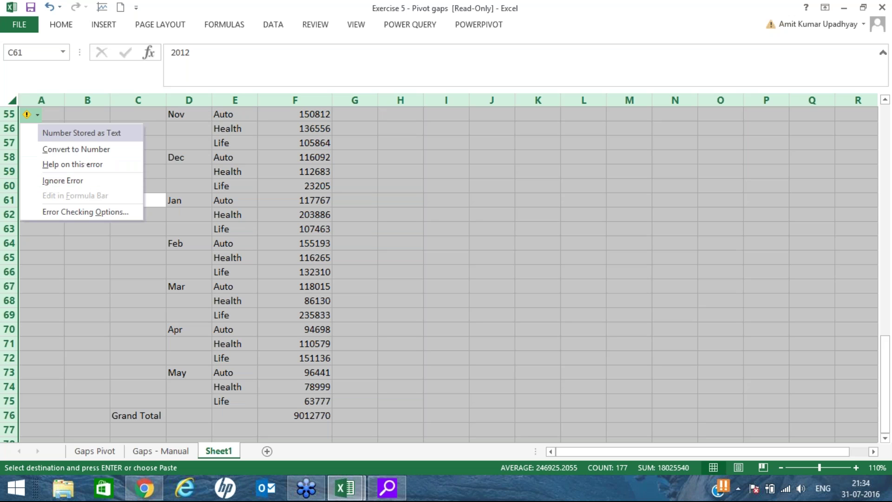
pyautogui.press('Escape')
pyautogui.click(484, 284)
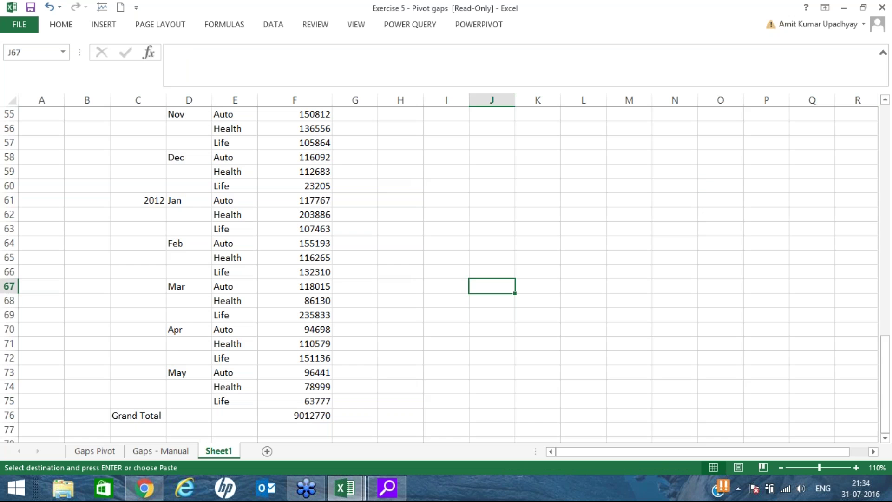
# Enter 2010 in C5 and fill it down the Years column through C24
pyautogui.scroll(1, 445, 274)
pyautogui.scroll(18, 394, 249)
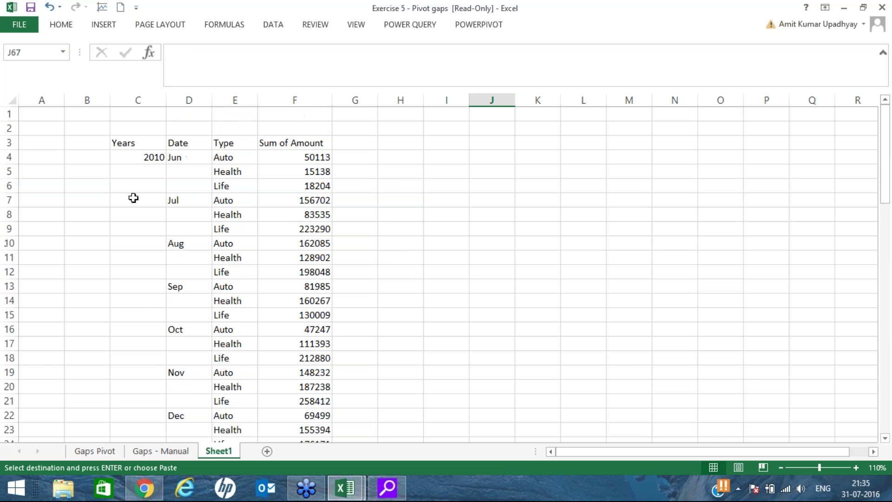
pyautogui.click(173, 170)
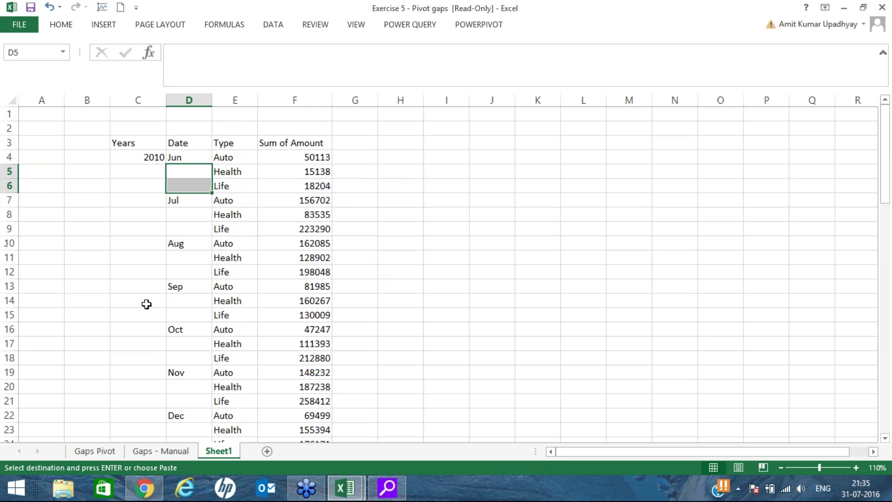
pyautogui.moveTo(138, 171); pyautogui.dragTo(138, 358)
pyautogui.moveTo(137, 472); pyautogui.dragTo(366, 319)
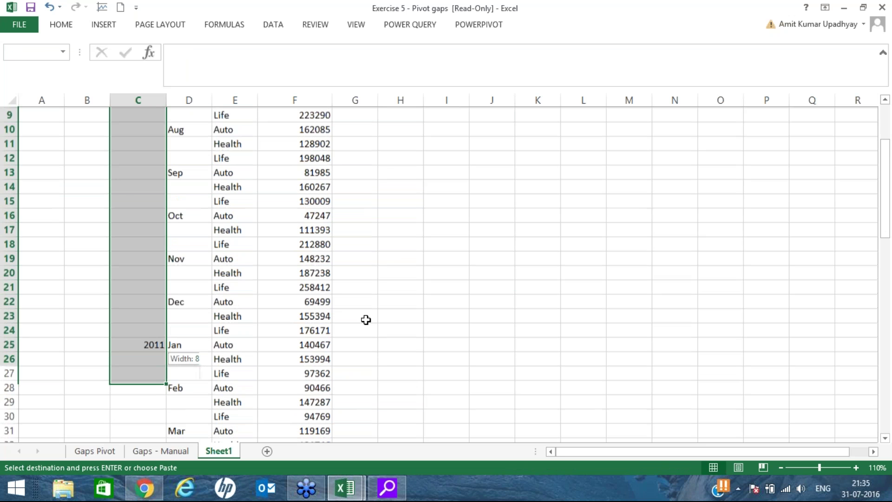
pyautogui.scroll(3, 366, 320)
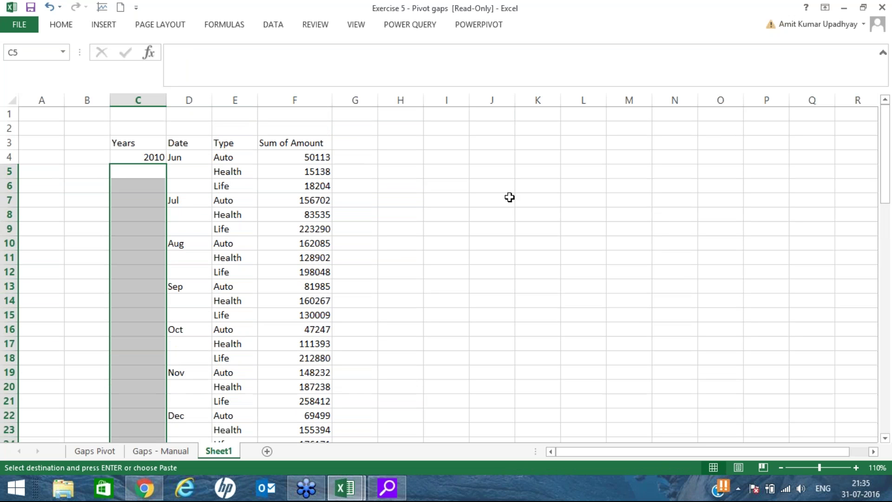
pyautogui.click(160, 168)
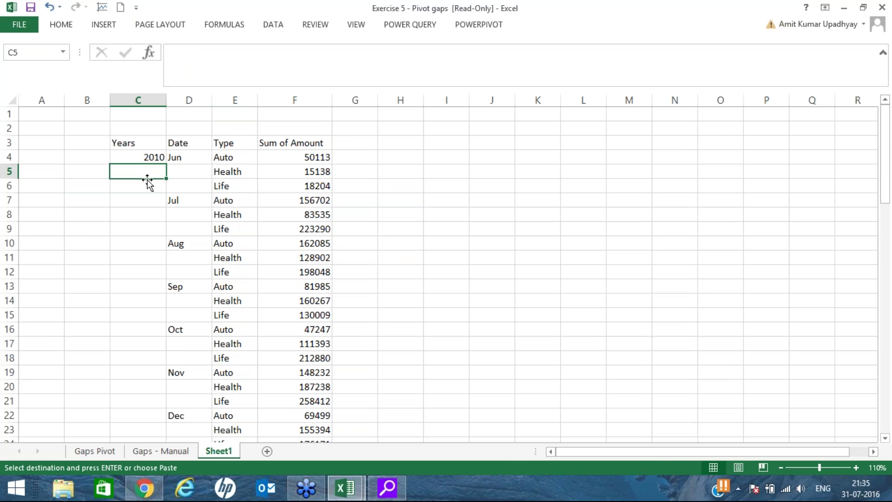
pyautogui.write('20')
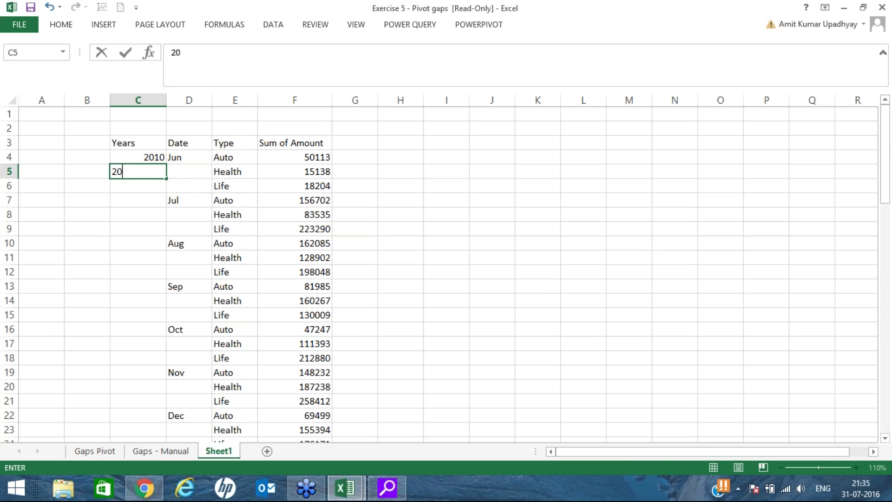
pyautogui.write('10')
pyautogui.click(235, 185)
pyautogui.moveTo(136, 155); pyautogui.dragTo(154, 247)
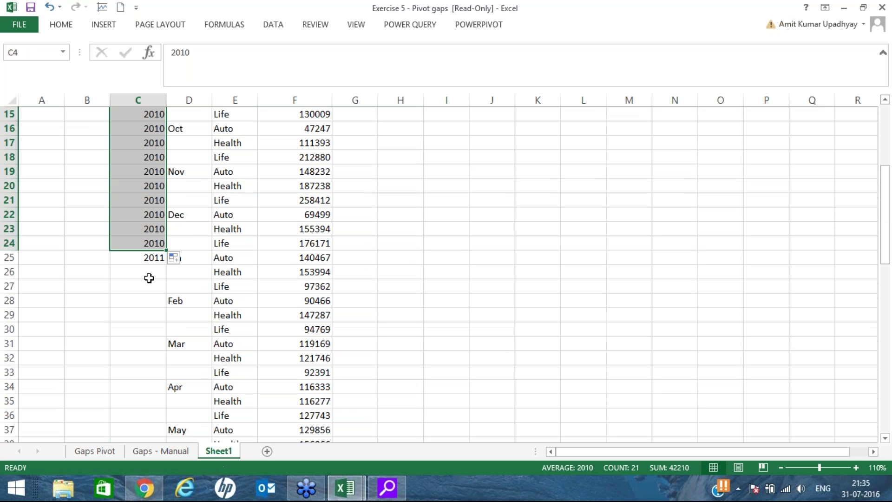
# Enter 2011 in C26 and fill it down the Years column through C60
pyautogui.click(150, 274)
pyautogui.write('2011')
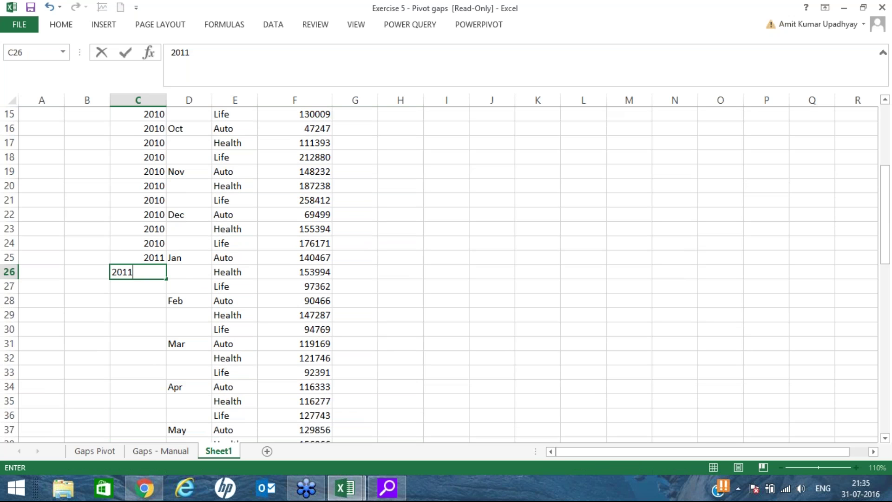
pyautogui.press('Return')
pyautogui.moveTo(154, 258)
pyautogui.mouseDown()
pyautogui.moveTo(152, 468)
pyautogui.moveTo(143, 267)
pyautogui.mouseUp()
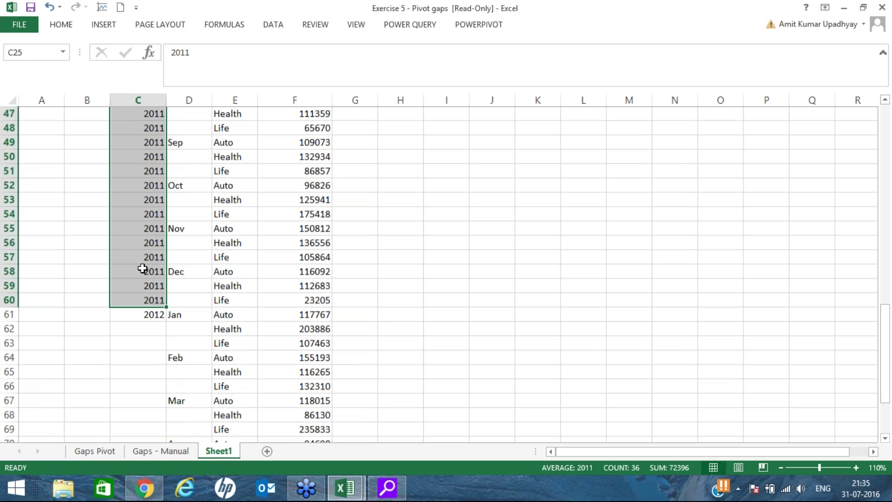
# Enter 2012 in C62 and fill it down the Years column through C75, stopping above Grand Total
pyautogui.scroll(-1, 143, 268)
pyautogui.click(142, 269)
pyautogui.write('2012')
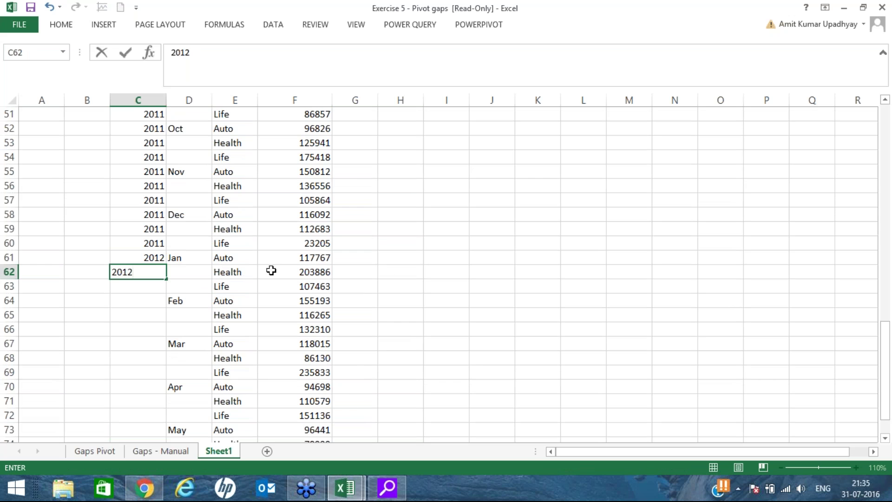
pyautogui.click(415, 288)
pyautogui.click(156, 275)
pyautogui.moveTo(149, 259); pyautogui.dragTo(166, 404)
pyautogui.hotkey('shift', 'Up')
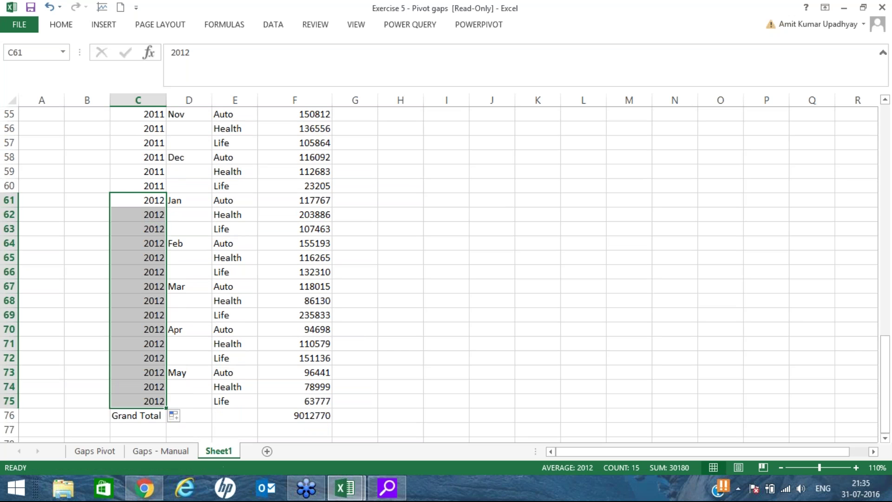
# Fill the two blank Date cells below the first Jun, D5 and D6, with Jun
pyautogui.scroll(2, 226, 212)
pyautogui.scroll(16, 225, 212)
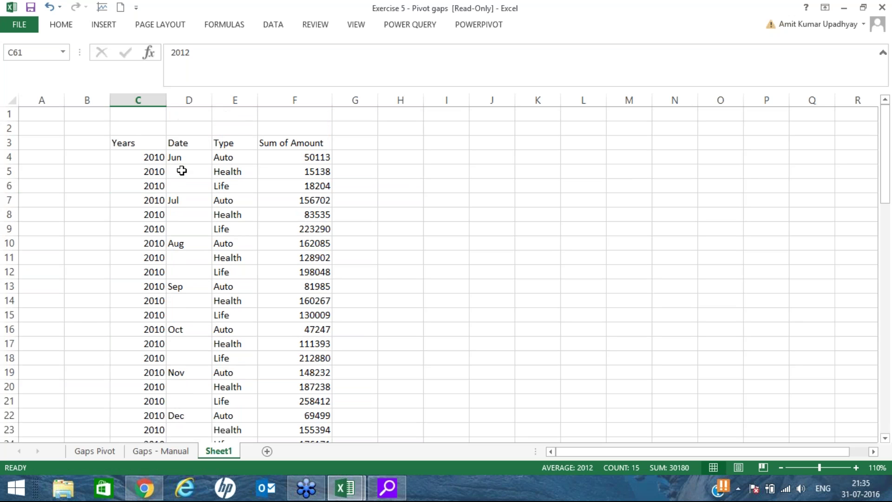
pyautogui.click(182, 181)
pyautogui.click(203, 172)
pyautogui.write('J')
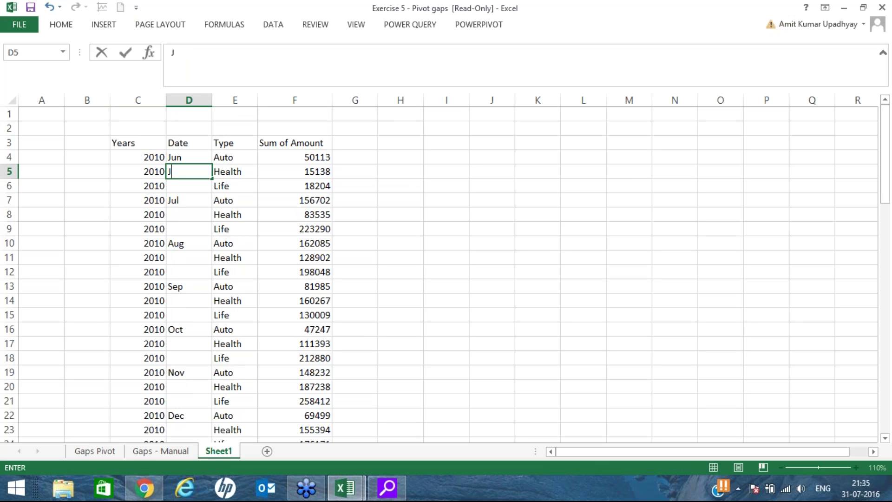
pyautogui.write('un')
pyautogui.press('Return')
pyautogui.moveTo(188, 157); pyautogui.dragTo(189, 171)
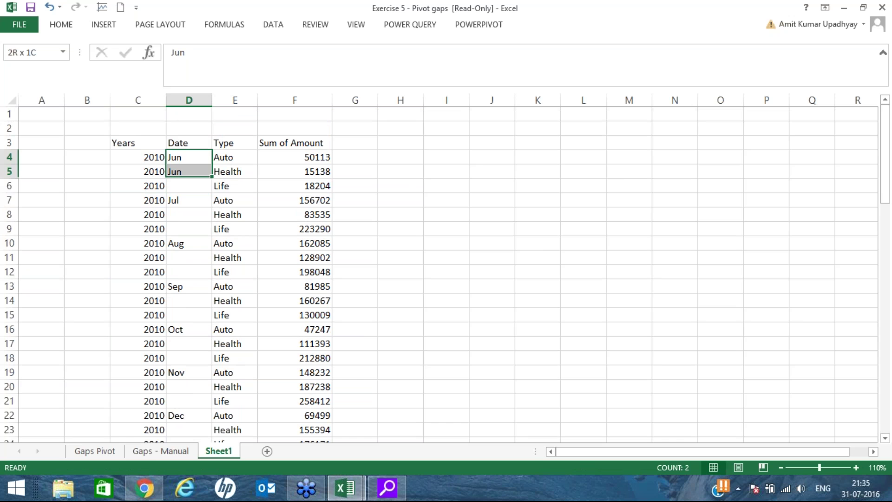
pyautogui.click(189, 172)
pyautogui.hotkey('ctrl', 'c')
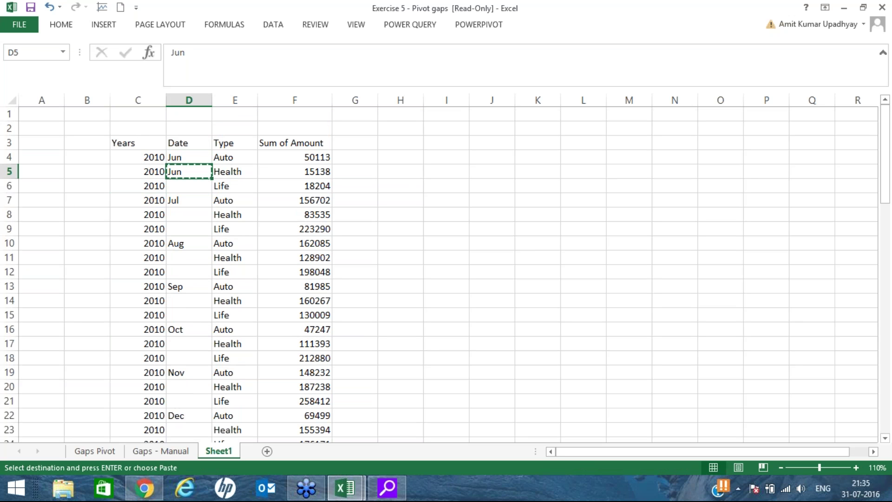
pyautogui.press('Down')
pyautogui.hotkey('ctrl', 'v')
# Copy Jul from D7 into the blank Date cells D8 and D9
pyautogui.press('Down')
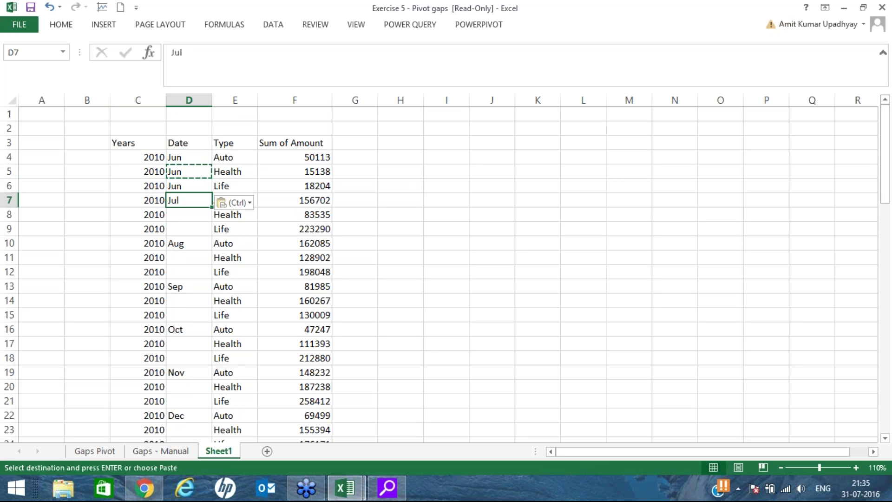
pyautogui.hotkey('ctrl', 'c')
pyautogui.press('Down')
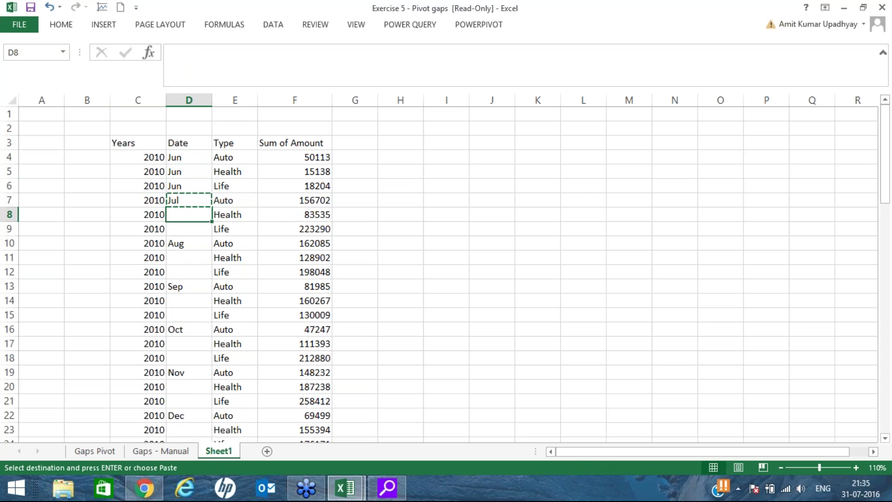
pyautogui.hotkey('ctrl', 'v')
pyautogui.press('Down')
pyautogui.hotkey('ctrl', 'v')
pyautogui.press('Down')
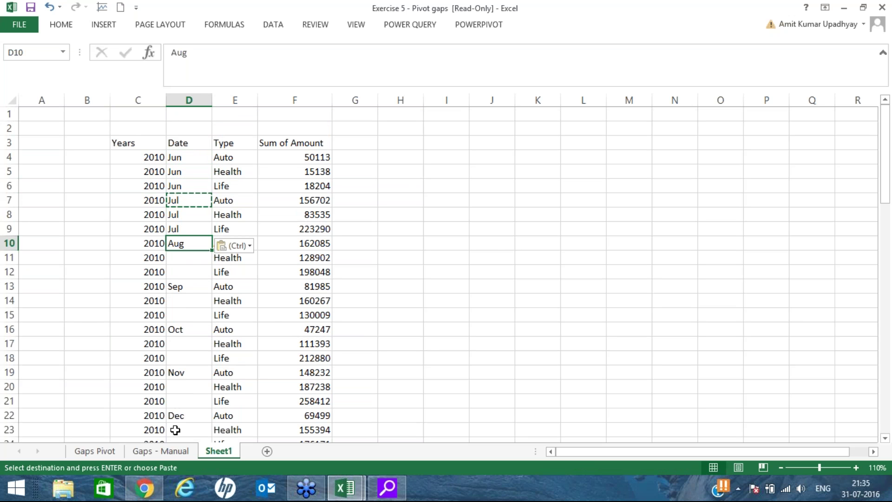
# Compare the blank gaps on the Gaps Pivot, Gaps - Manual and Sheet1 sheets, and look through the PivotTable's rows
pyautogui.hotkey('ctrl', 'pageup')
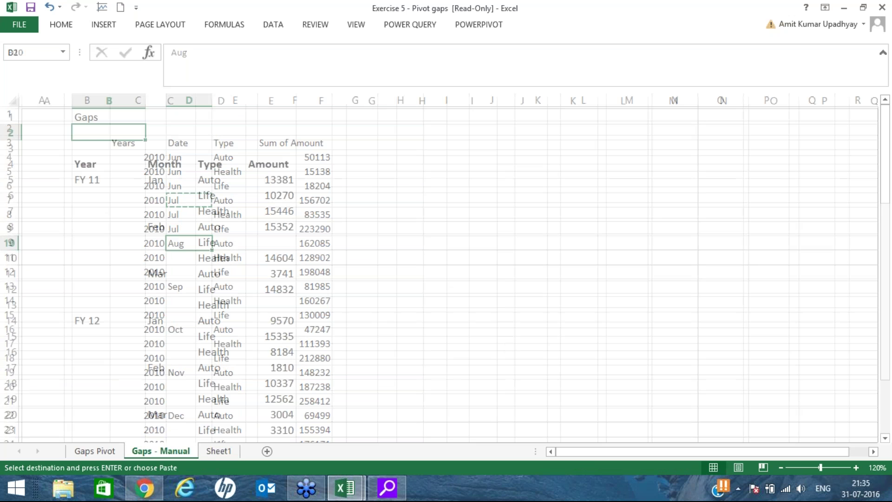
pyautogui.hotkey('ctrl', 'pageup')
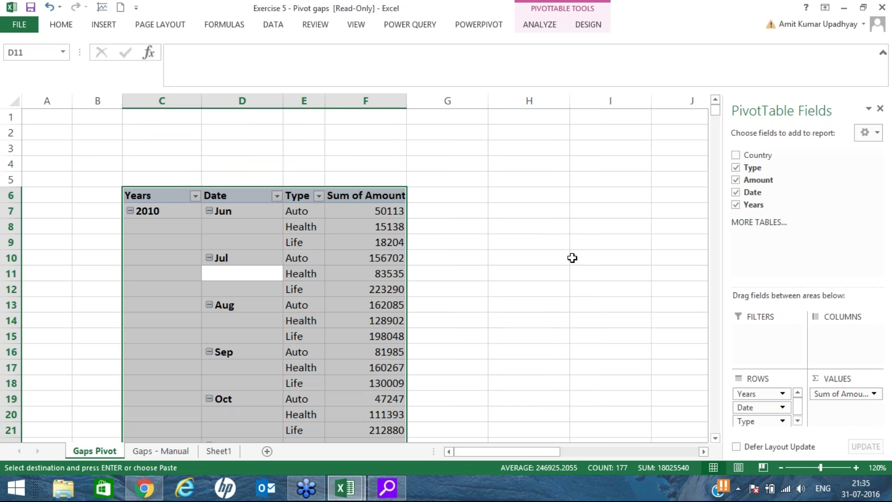
pyautogui.click(499, 205)
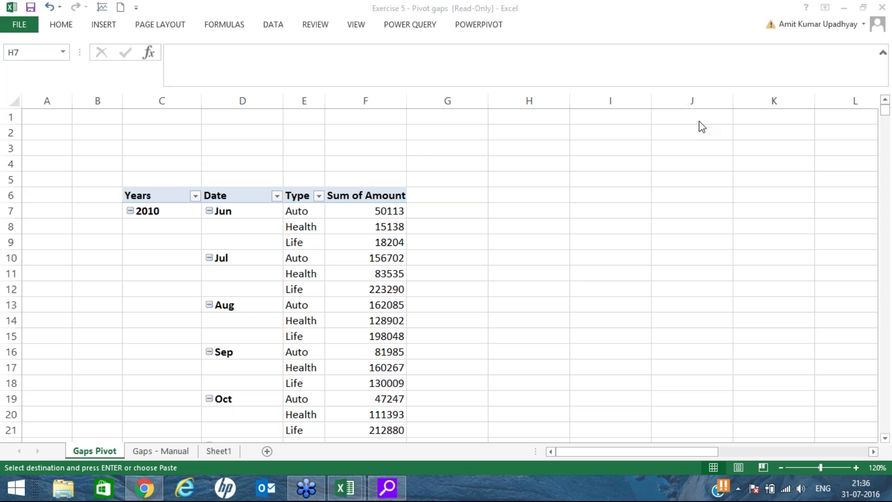
pyautogui.click(170, 224)
pyautogui.click(160, 451)
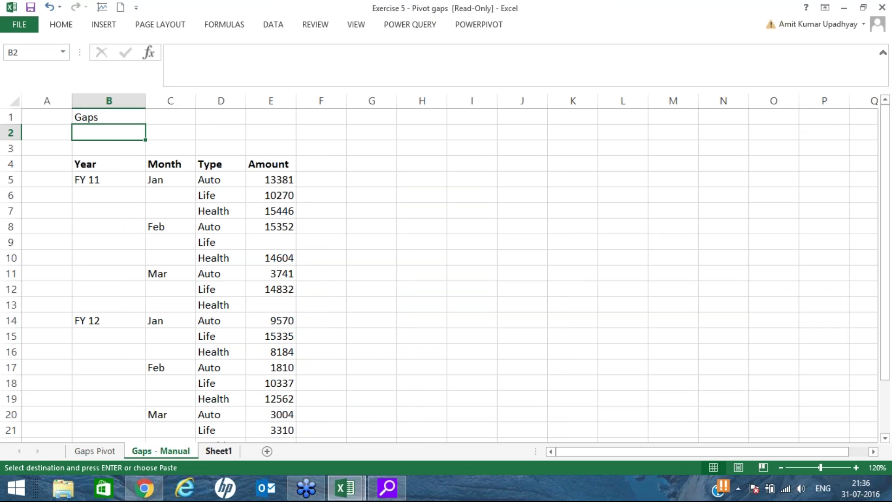
pyautogui.click(219, 451)
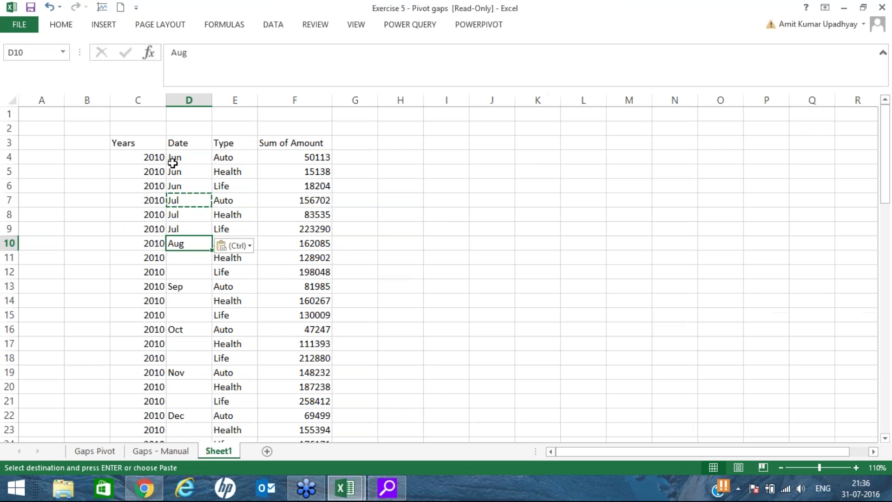
pyautogui.click(94, 451)
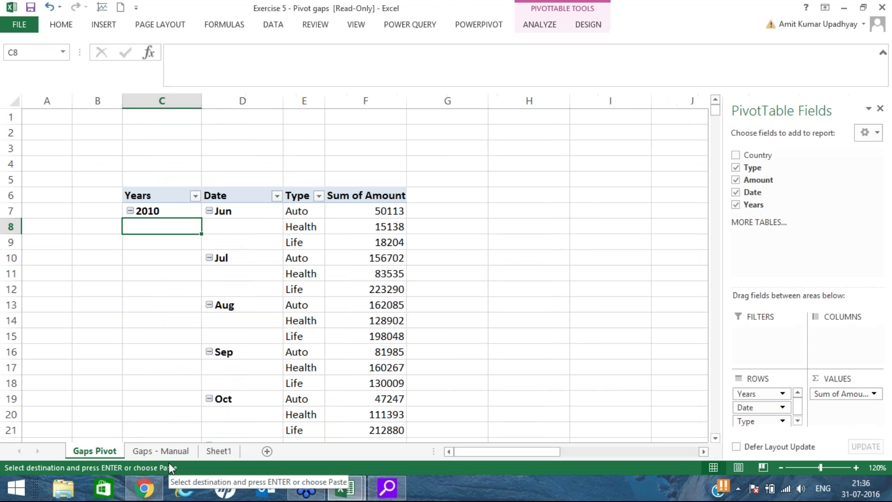
pyautogui.hotkey('ctrl', 'pagedown')
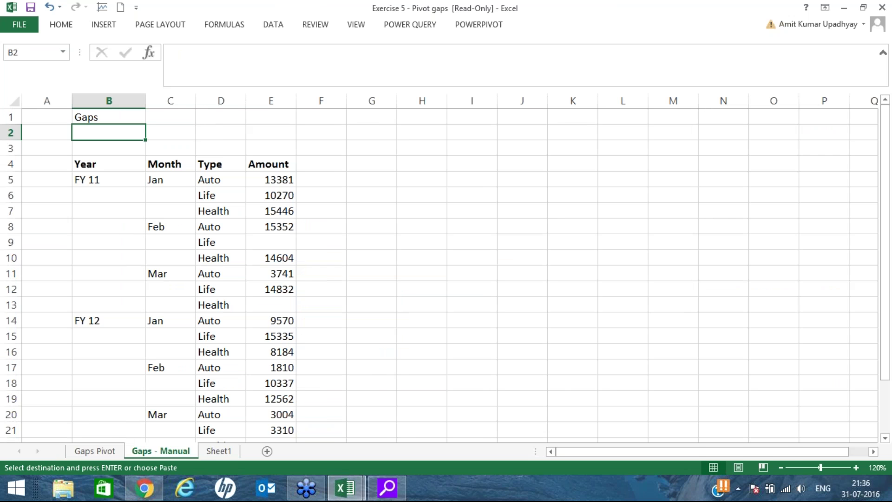
pyautogui.hotkey('ctrl', 'pageup')
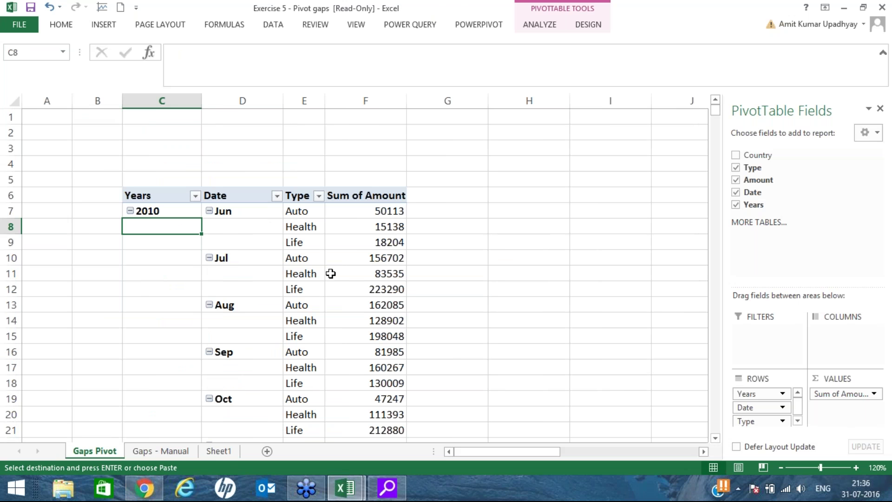
pyautogui.scroll(-1, 331, 274)
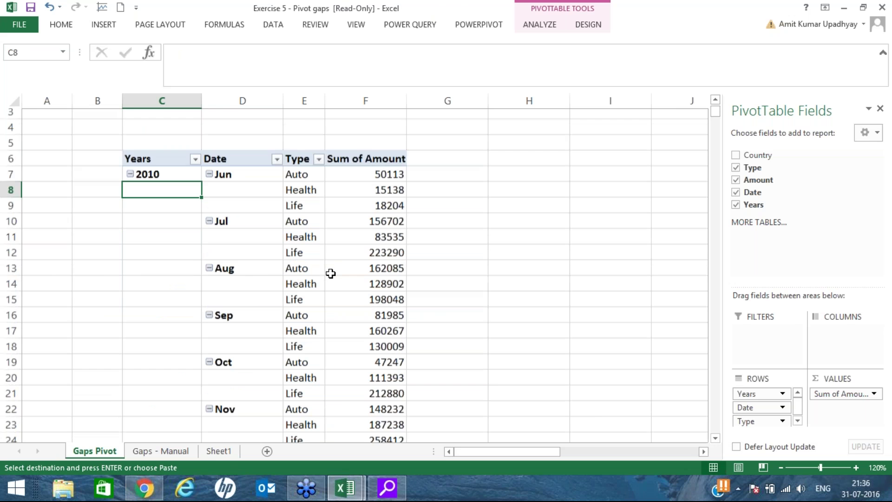
pyautogui.scroll(-11, 330, 274)
pyautogui.scroll(12, 331, 274)
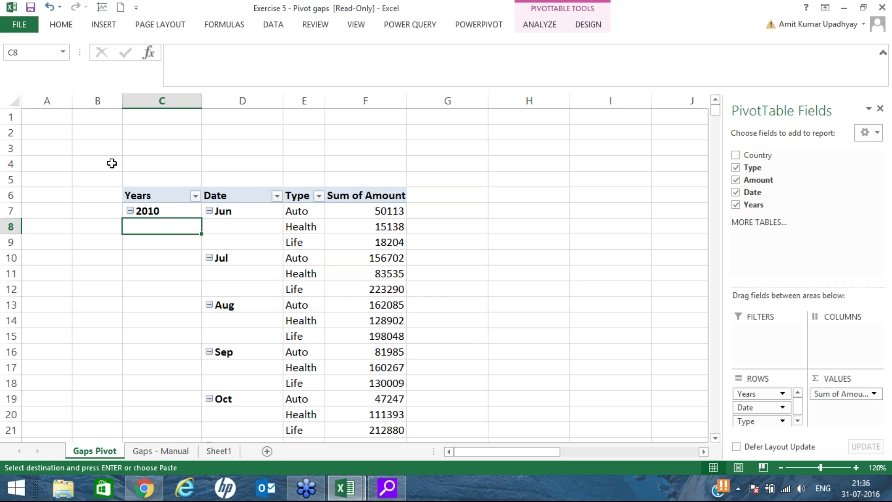
# Collapse the 2010 group in the PivotTable's Years column and expand it again
pyautogui.rightClick(173, 225)
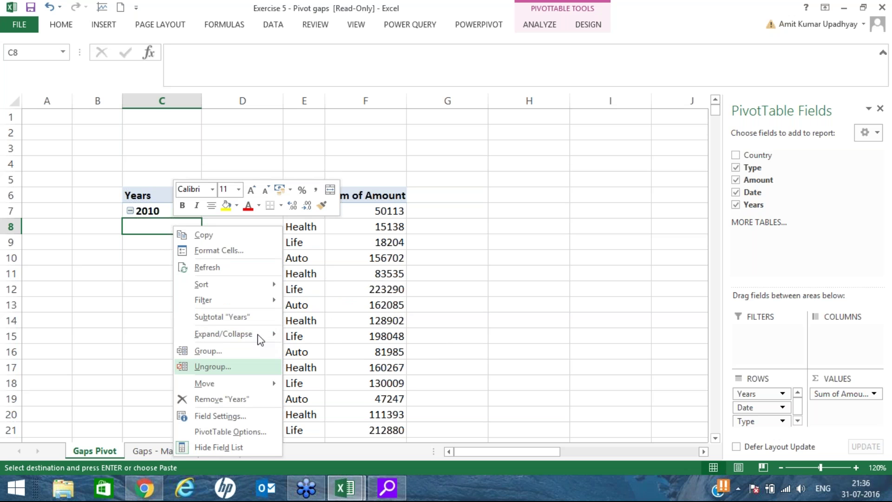
pyautogui.moveTo(261, 338)
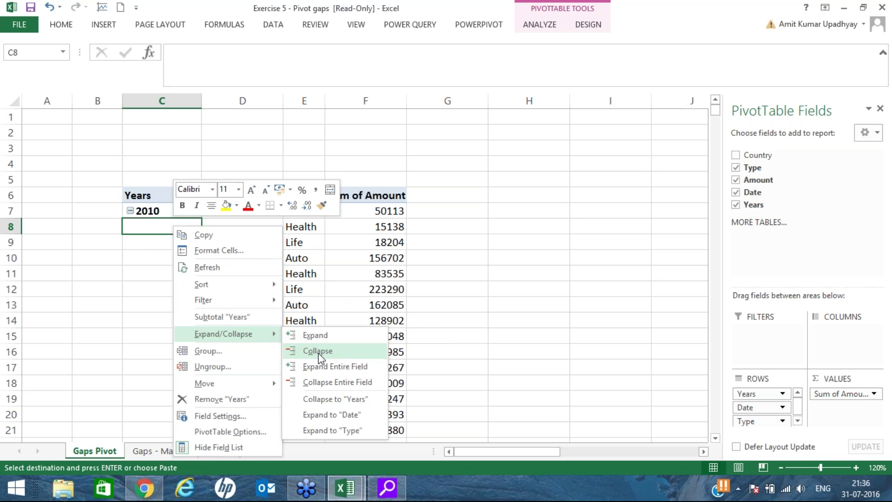
pyautogui.click(319, 351)
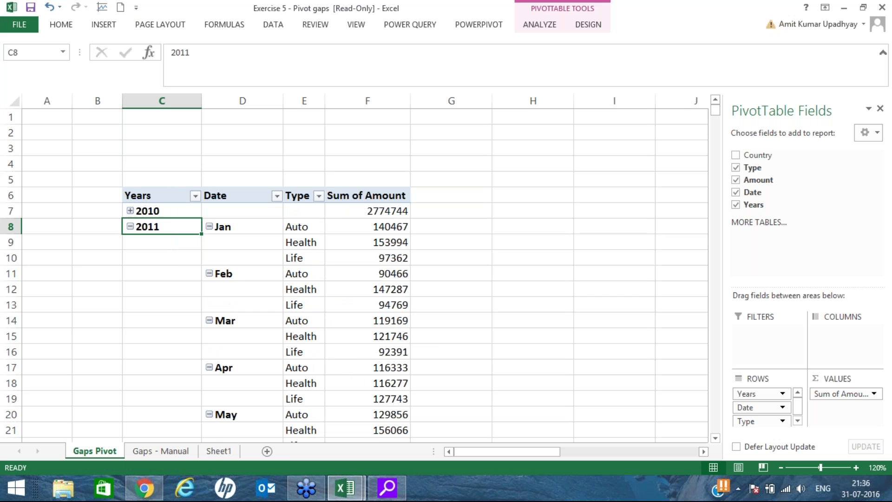
pyautogui.hotkey('ctrl', 'z')
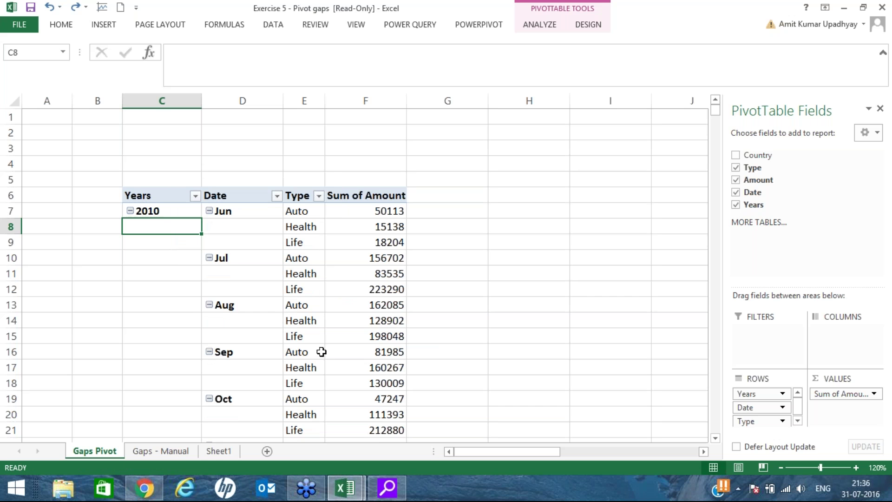
pyautogui.rightClick(170, 227)
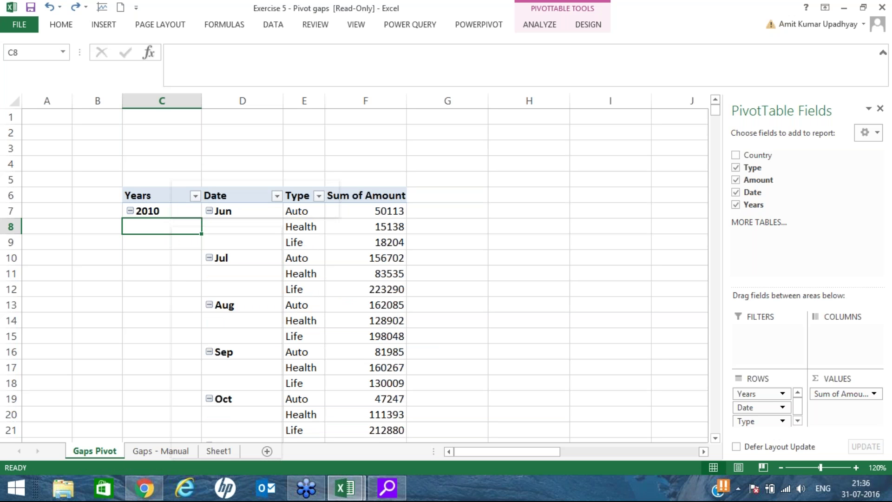
pyautogui.click(133, 215)
pyautogui.click(130, 212)
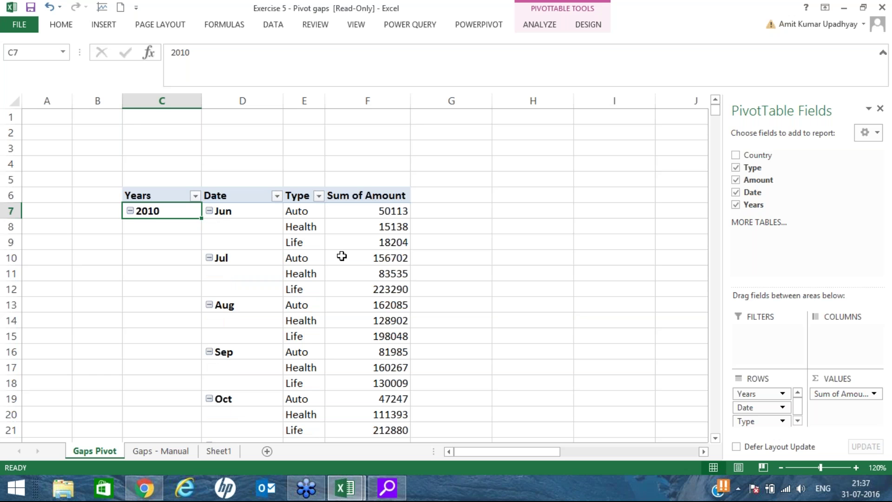
# Set the PivotTable's report layout to Repeat All Item Labels so the blank Years and Date gaps are filled
pyautogui.scroll(-5, 343, 253)
pyautogui.scroll(5, 344, 237)
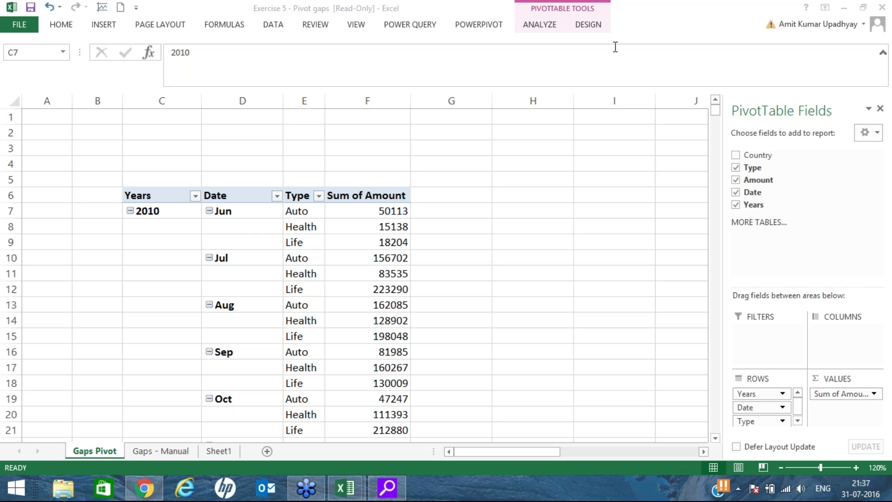
pyautogui.click(589, 28)
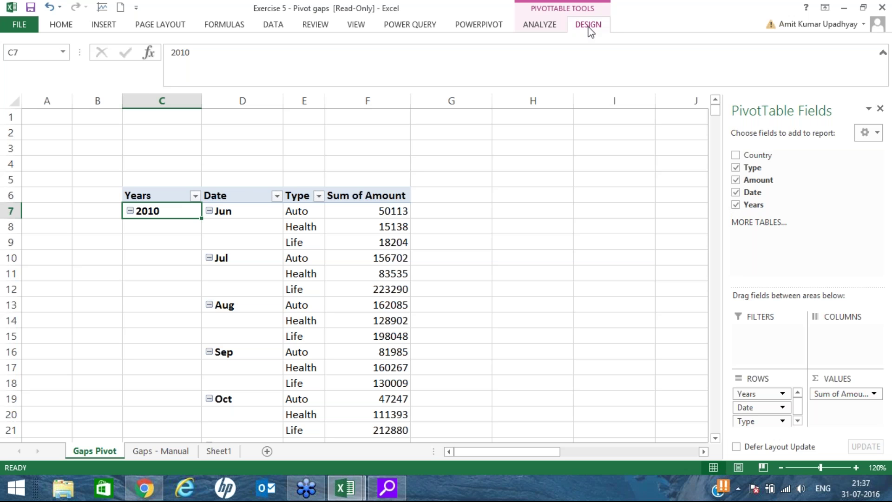
pyautogui.click(588, 29)
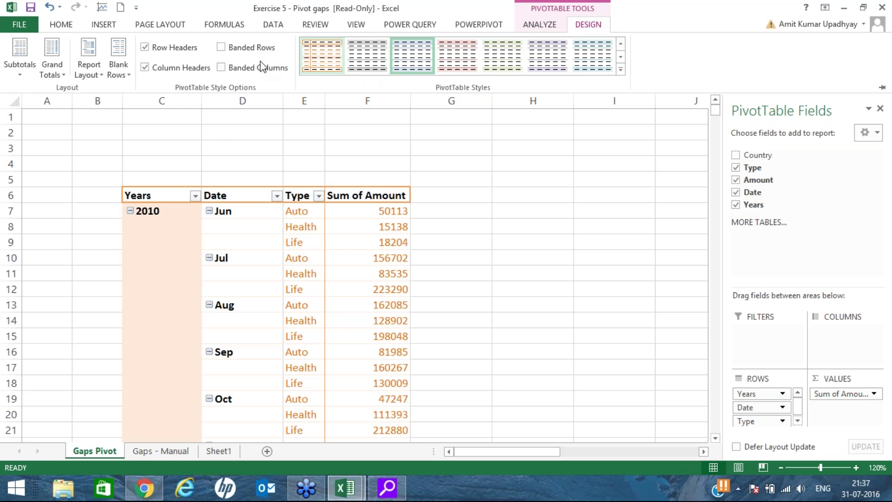
pyautogui.click(102, 77)
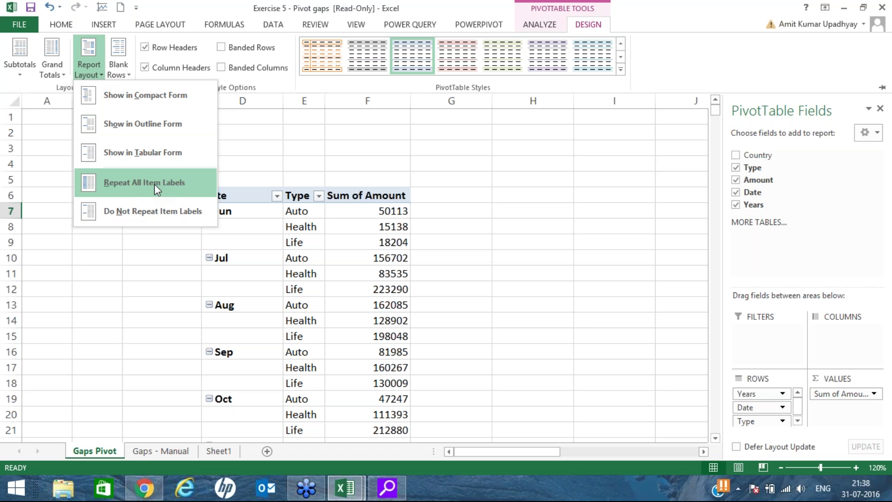
pyautogui.click(155, 184)
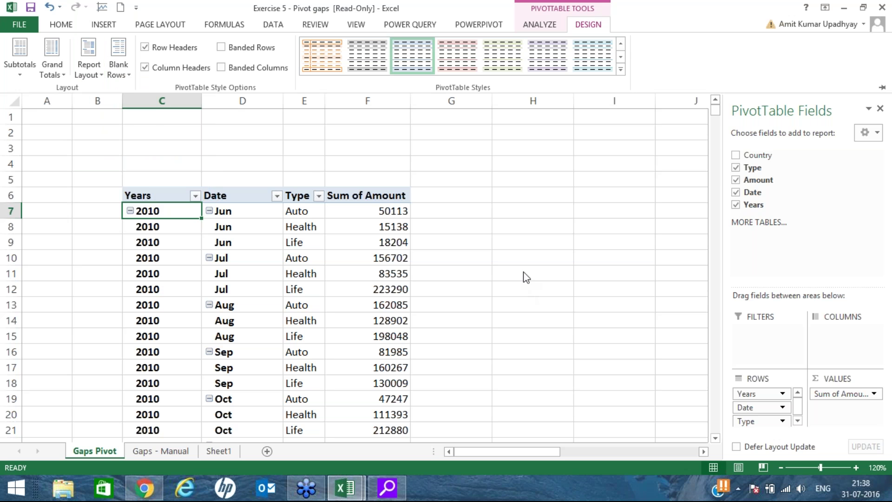
pyautogui.hotkey('ctrl', 'F1')
# Copy the whole PivotTable, C6:F79, from the Years header row down to Grand Total
pyautogui.scroll(-3, 484, 271)
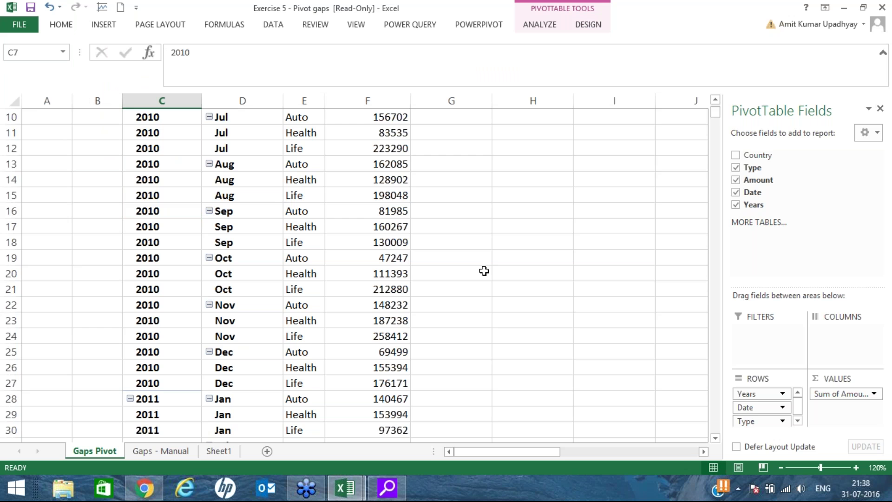
pyautogui.scroll(-18, 485, 271)
pyautogui.scroll(9, 484, 271)
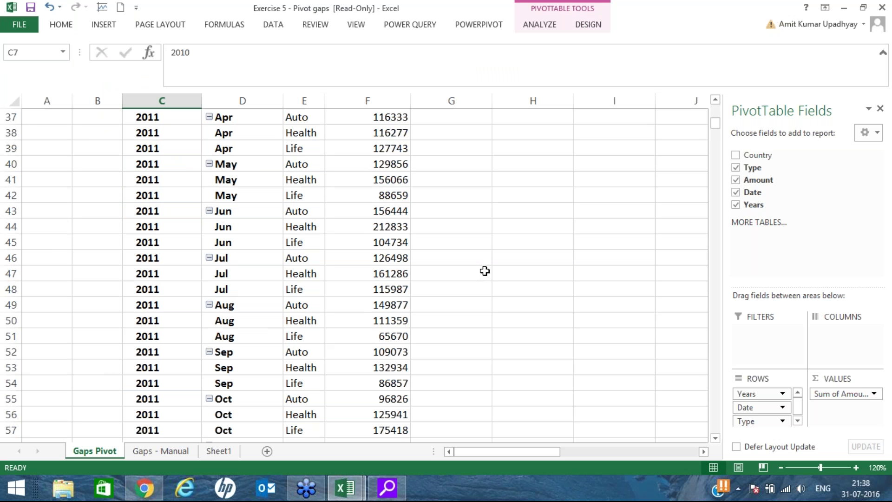
pyautogui.scroll(12, 484, 271)
pyautogui.moveTo(183, 193); pyautogui.dragTo(399, 241)
pyautogui.moveTo(346, 475); pyautogui.dragTo(367, 415)
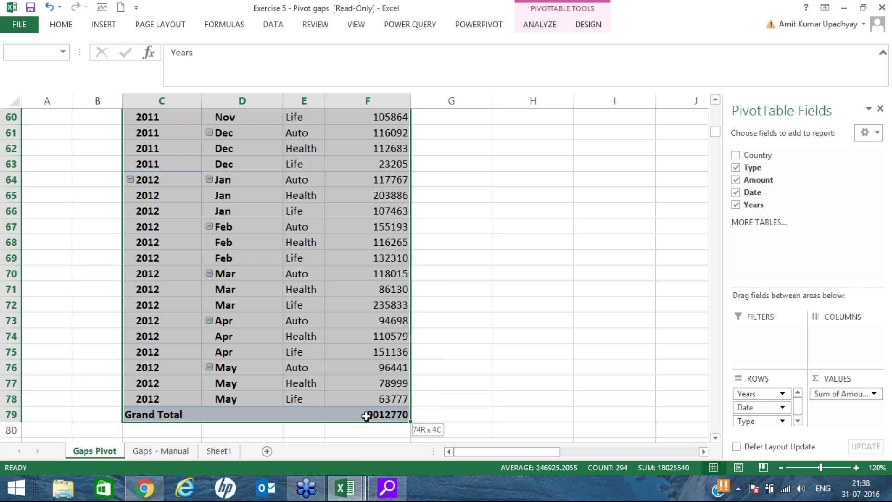
pyautogui.rightClick(328, 242)
pyautogui.click(358, 251)
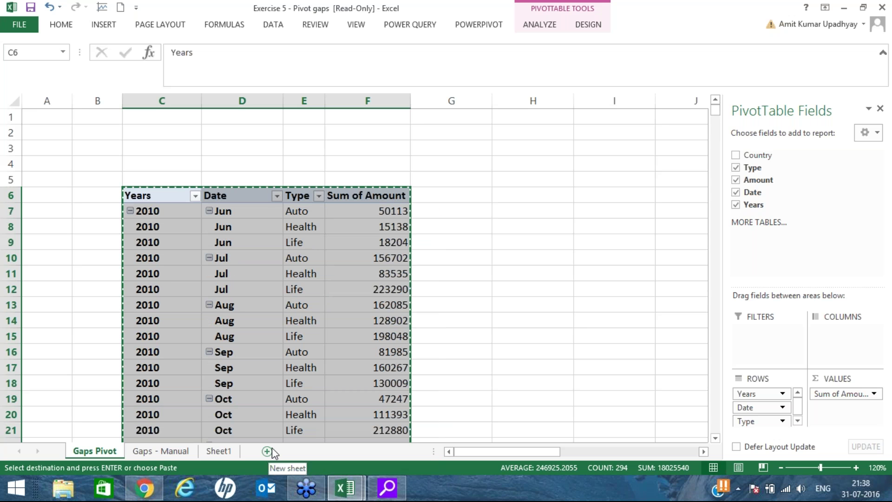
# Add a new worksheet and paste the copied PivotTable as values only, starting at C4
pyautogui.click(272, 448)
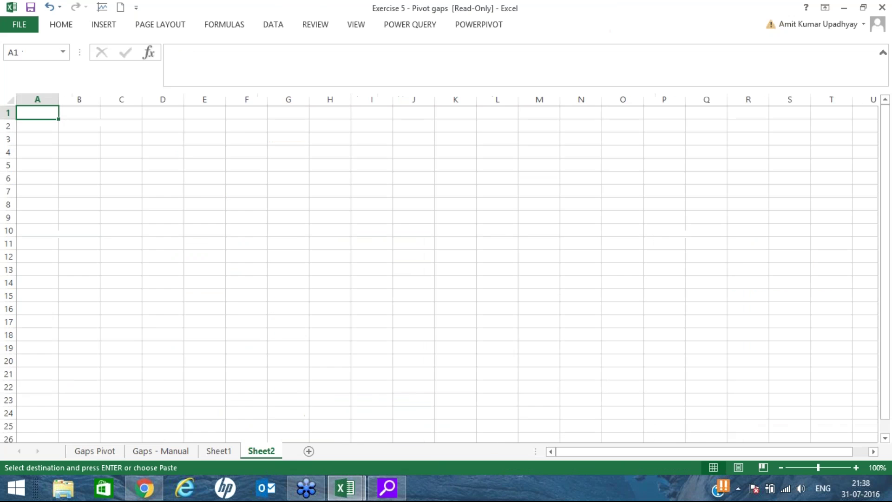
pyautogui.rightClick(129, 152)
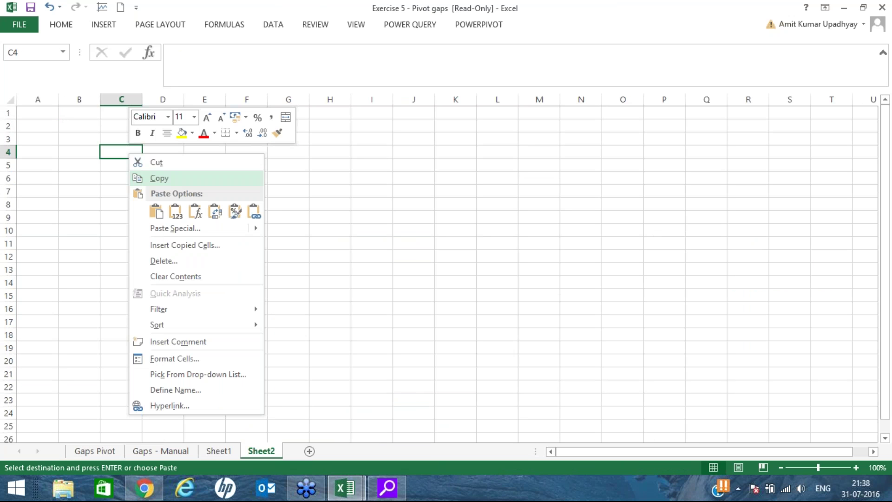
pyautogui.click(176, 212)
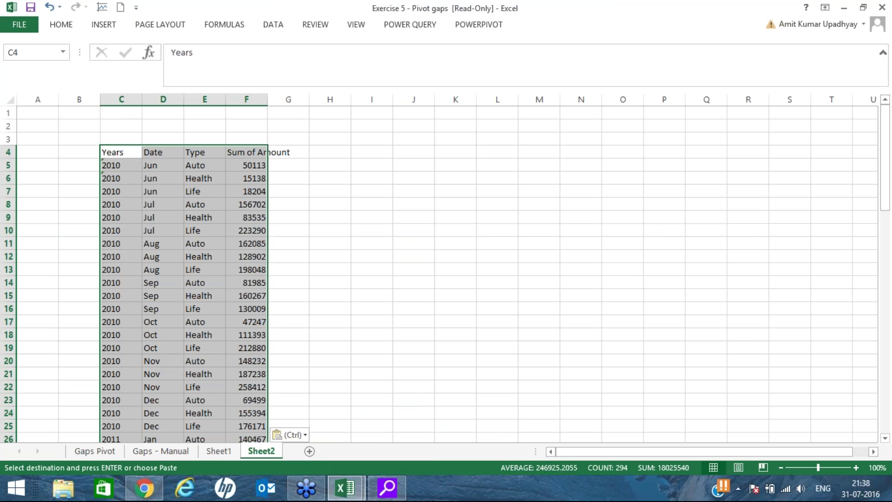
# Autofit the widths of columns C to F on the new sheet
pyautogui.moveTo(121, 99); pyautogui.dragTo(246, 99)
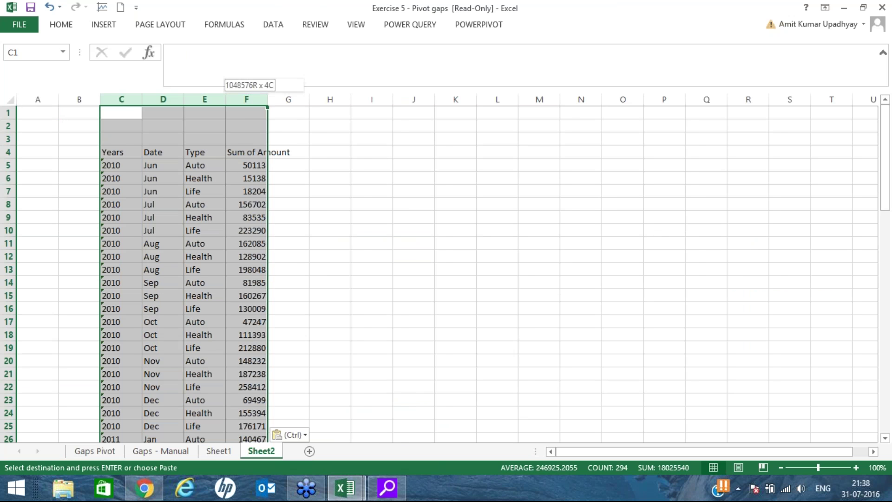
pyautogui.doubleClick(267, 99)
pyautogui.click(294, 203)
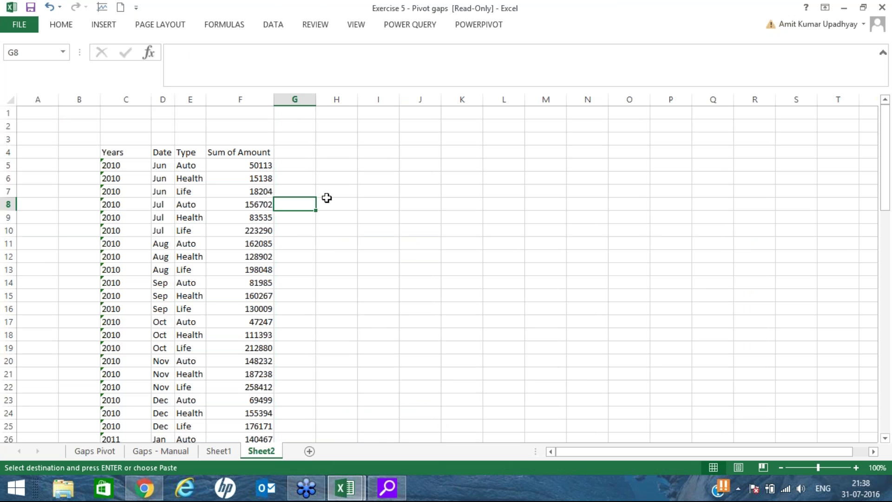
# Convert the years stored as text in the Years column of Sheet2 to numbers
pyautogui.scroll(-19, 330, 249)
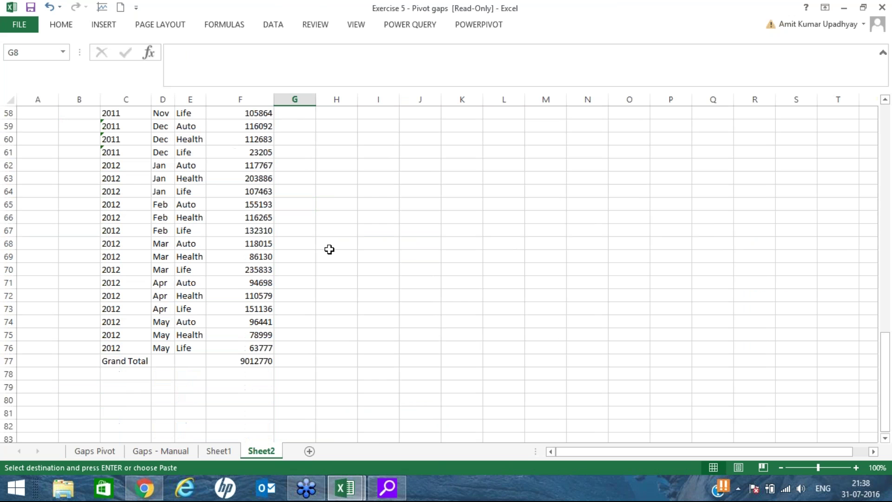
pyautogui.scroll(9, 331, 250)
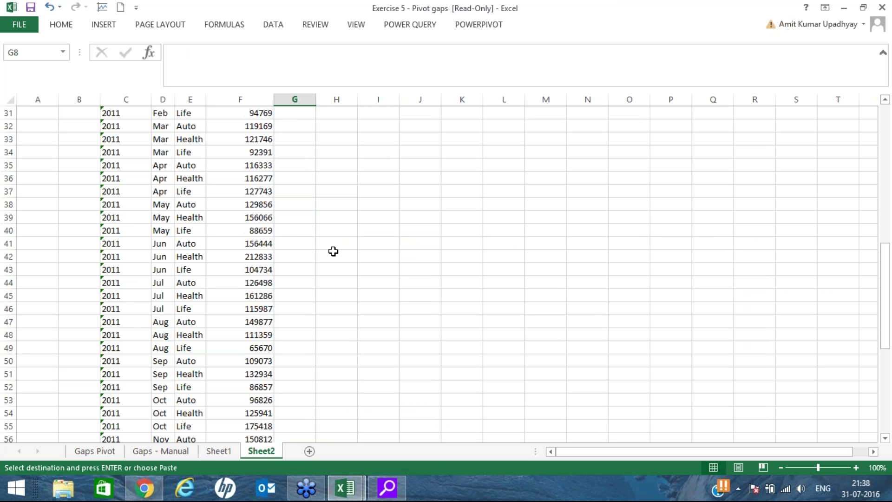
pyautogui.scroll(10, 333, 251)
pyautogui.click(125, 165)
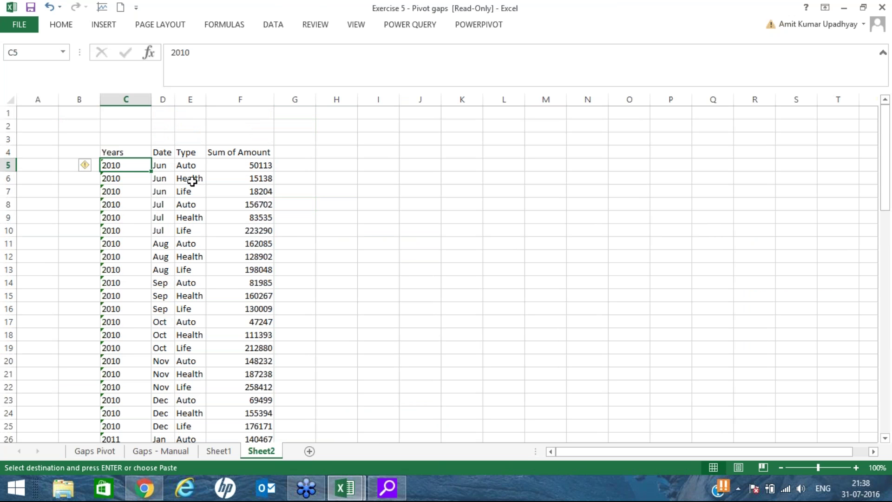
pyautogui.click(10, 102)
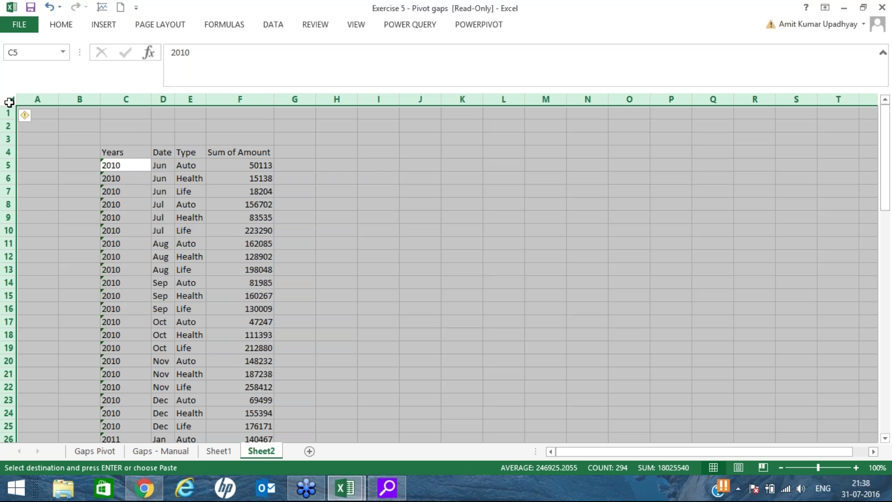
pyautogui.click(25, 115)
pyautogui.click(70, 147)
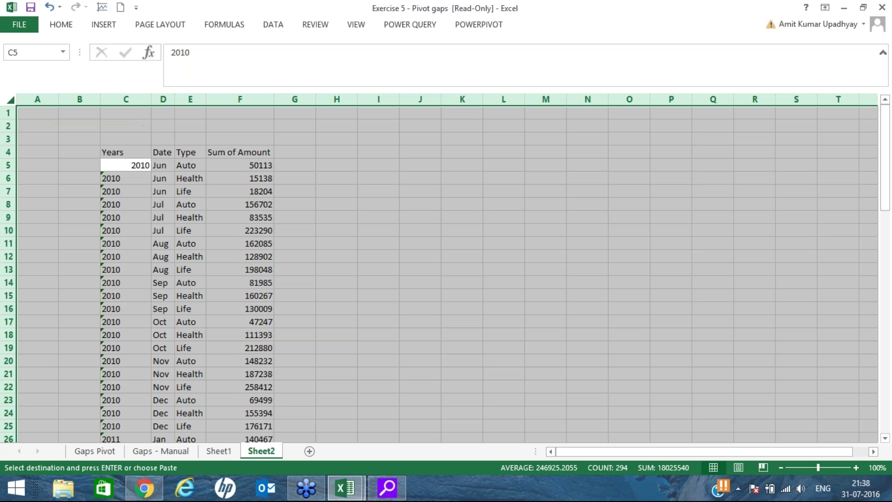
pyautogui.click(337, 227)
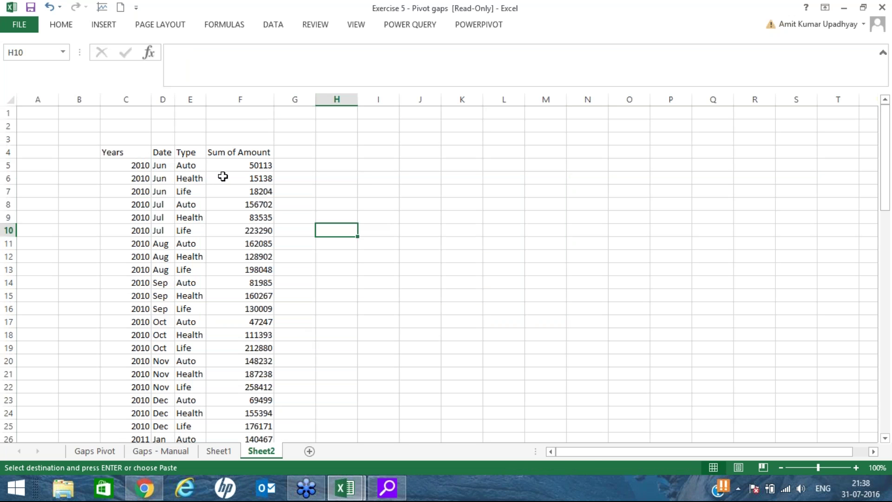
# Convert the pasted data range C4:F77 on Sheet2 into a table with headers
pyautogui.scroll(-6, 241, 206)
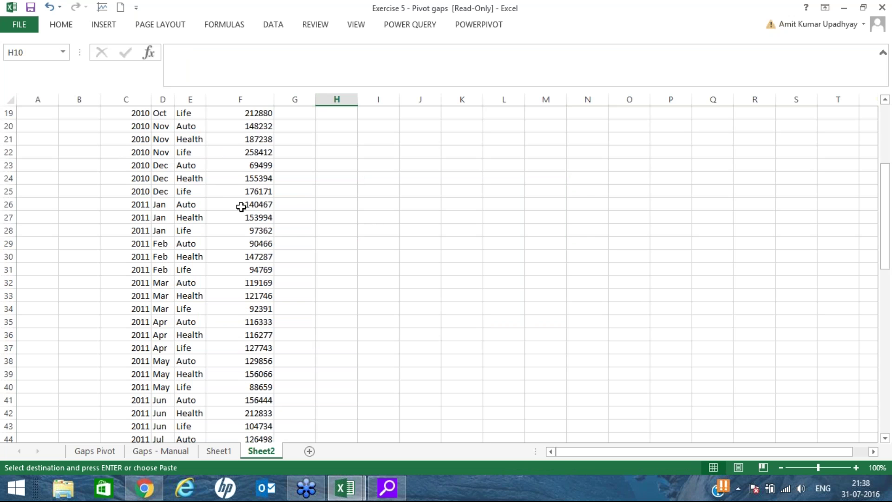
pyautogui.scroll(6, 233, 203)
pyautogui.click(225, 201)
pyautogui.hotkey('ctrl', 'a')
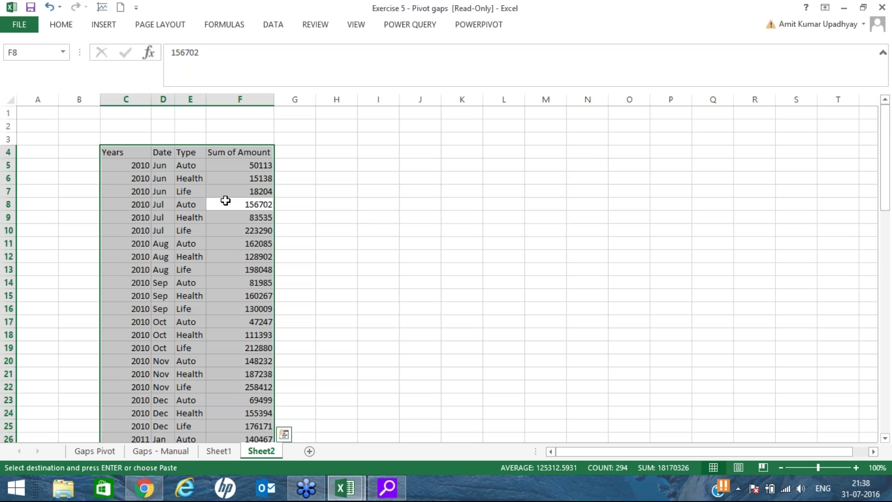
pyautogui.hotkey('ctrl', 't')
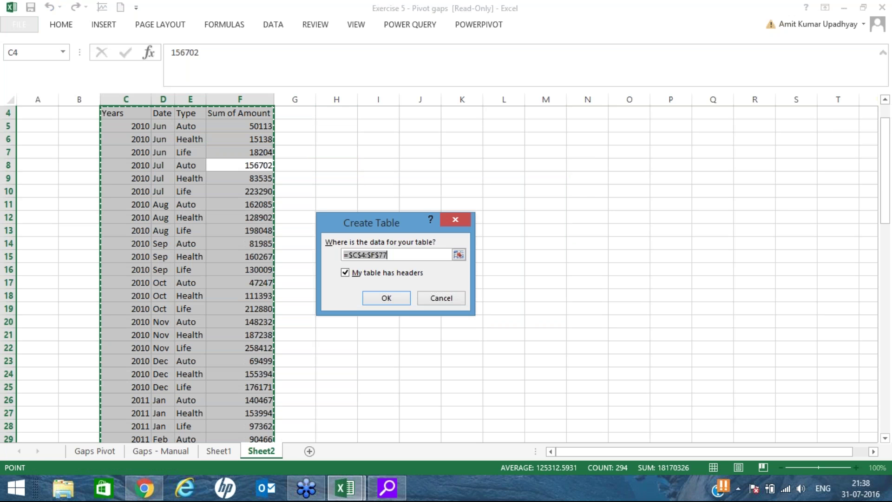
pyautogui.press('Return')
pyautogui.click(346, 205)
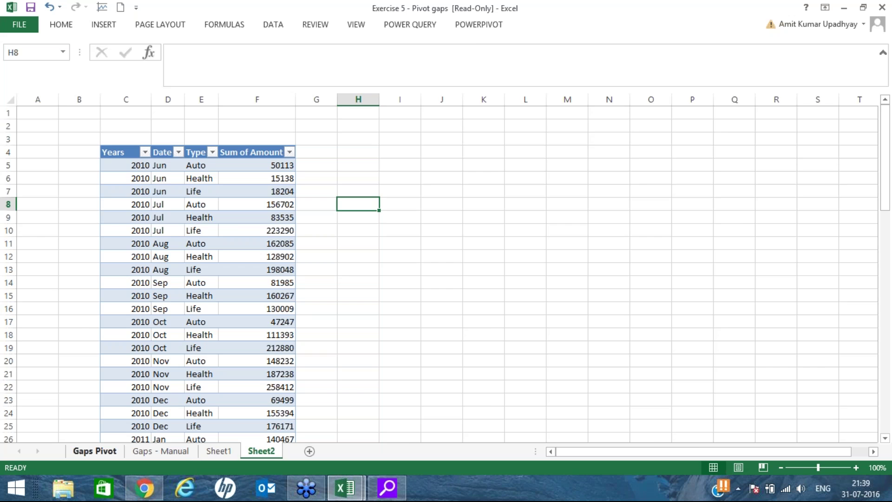
# Return to the Gaps Pivot sheet and reapply the Repeat All Item Labels report layout option
pyautogui.click(95, 450)
pyautogui.click(589, 24)
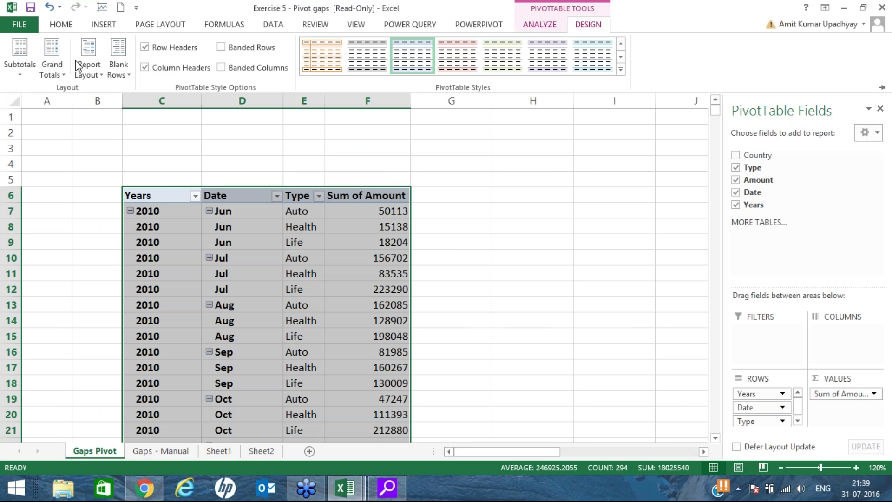
pyautogui.click(90, 71)
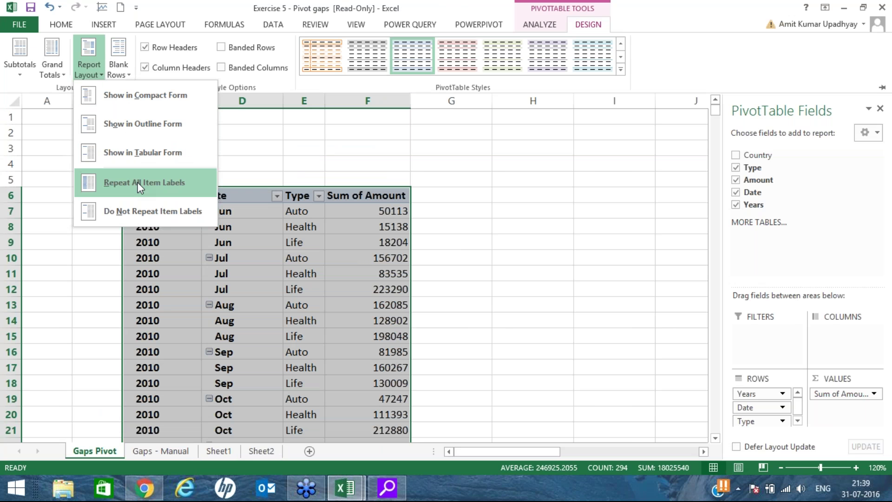
pyautogui.click(137, 182)
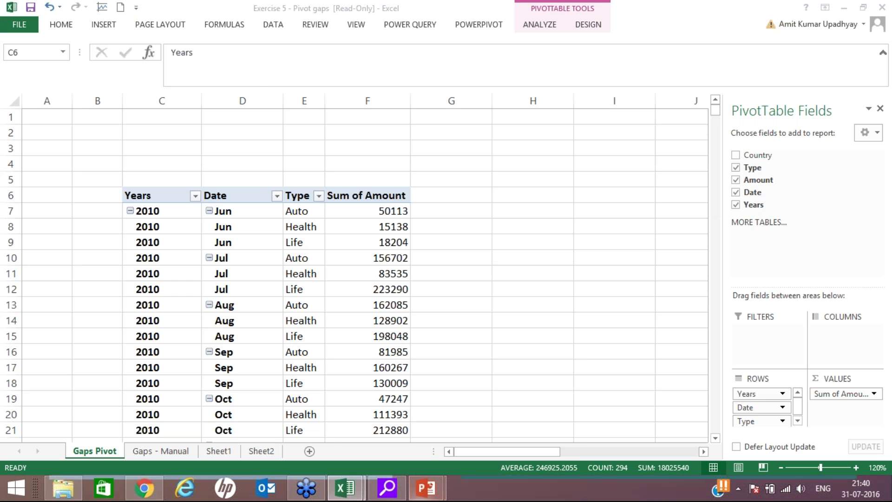
# Switch to the PowerPoint slide show at the Trainings locations and participants slide
pyautogui.moveTo(426, 488)
pyautogui.click(469, 437)
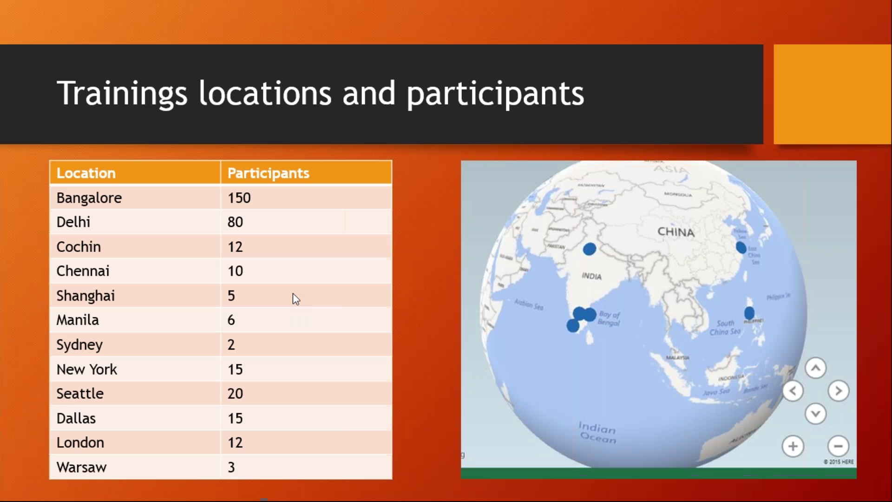